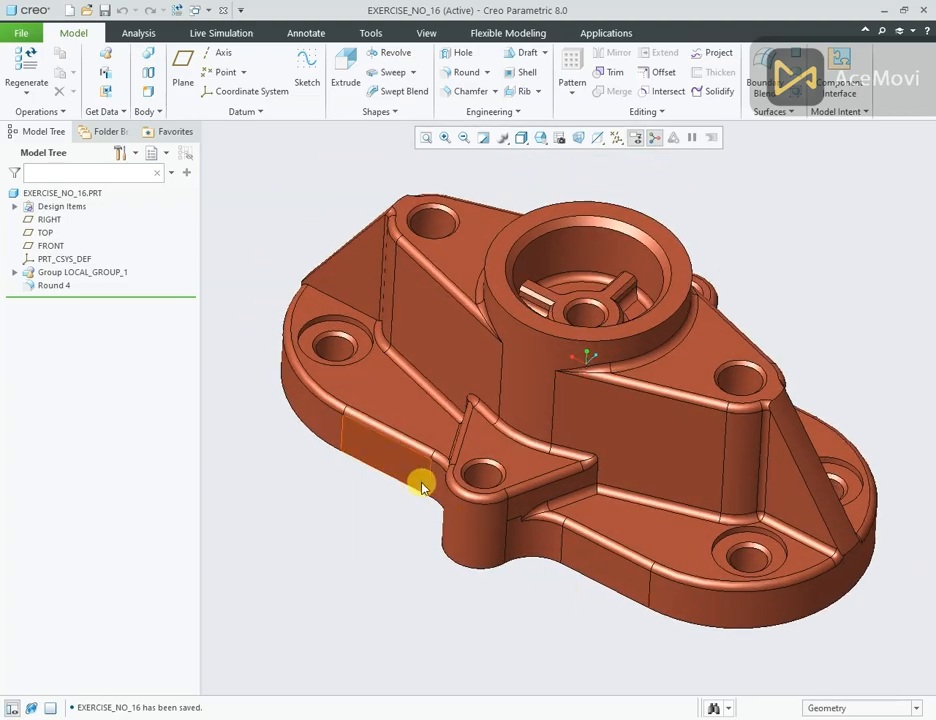
Restore the modelling window beside the reference drawing and switch to the PRT0005 part window.
left_click(903, 12)
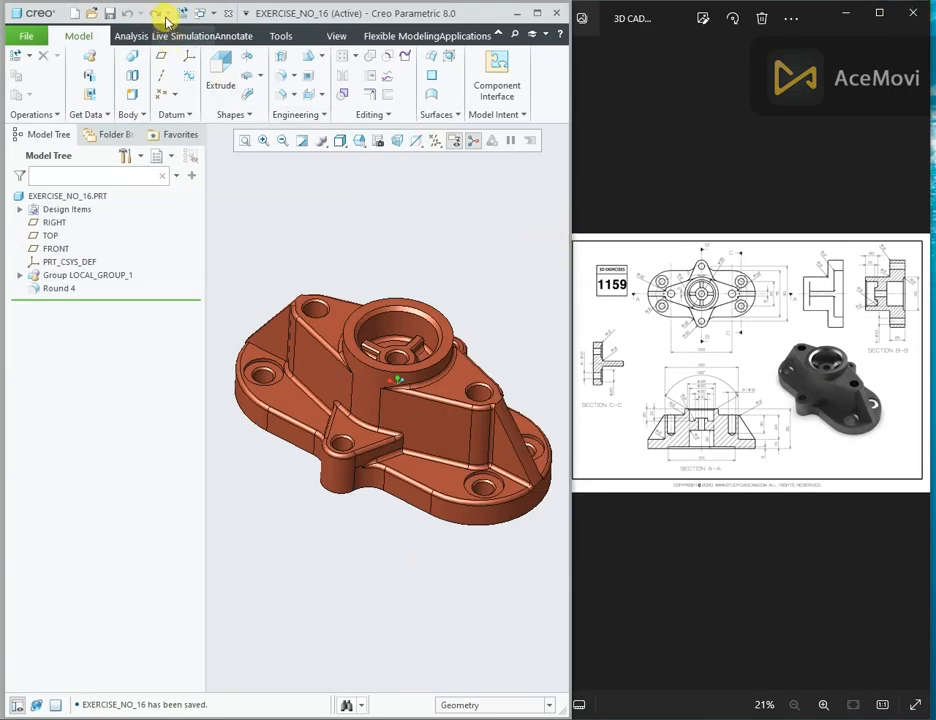
left_click(212, 14)
left_click(222, 48)
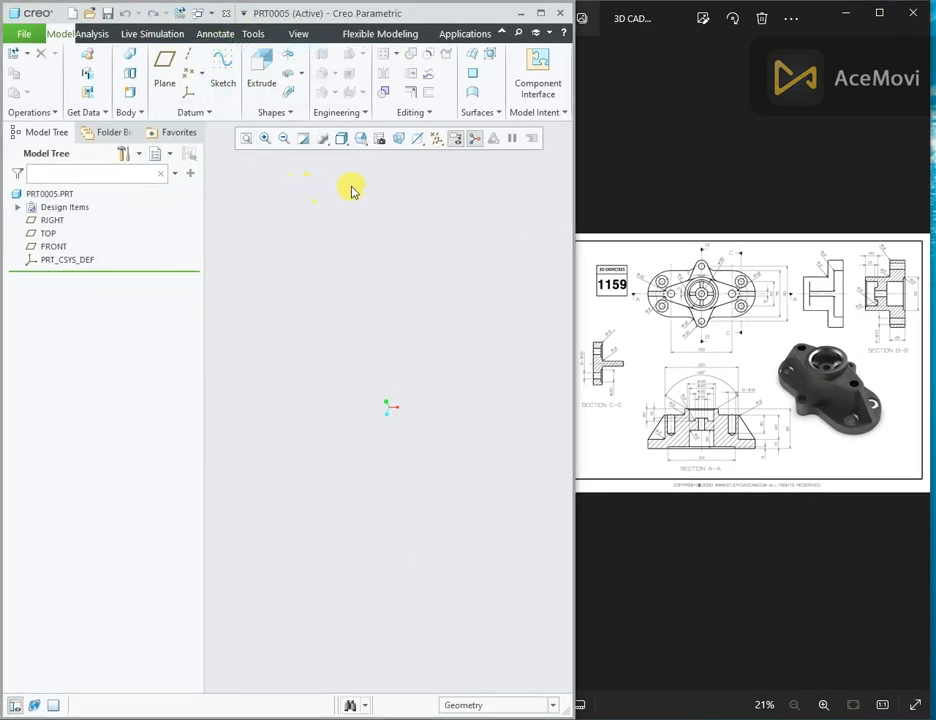
Turn on the display of all datum features: axes, points, coordinate systems and planes.
left_click(435, 142)
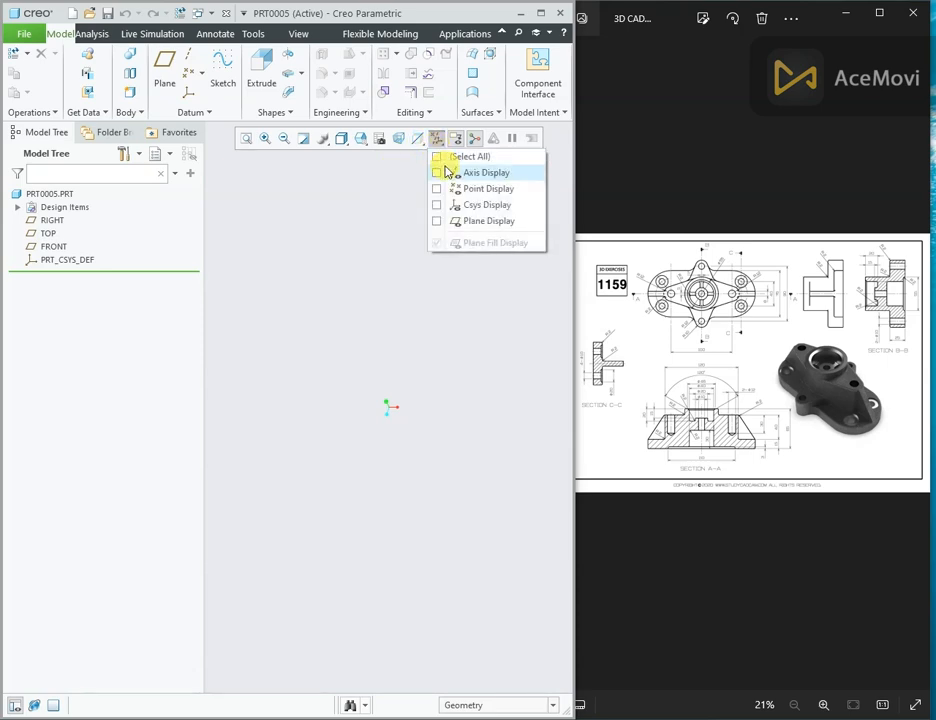
left_click(445, 157)
left_click(386, 254)
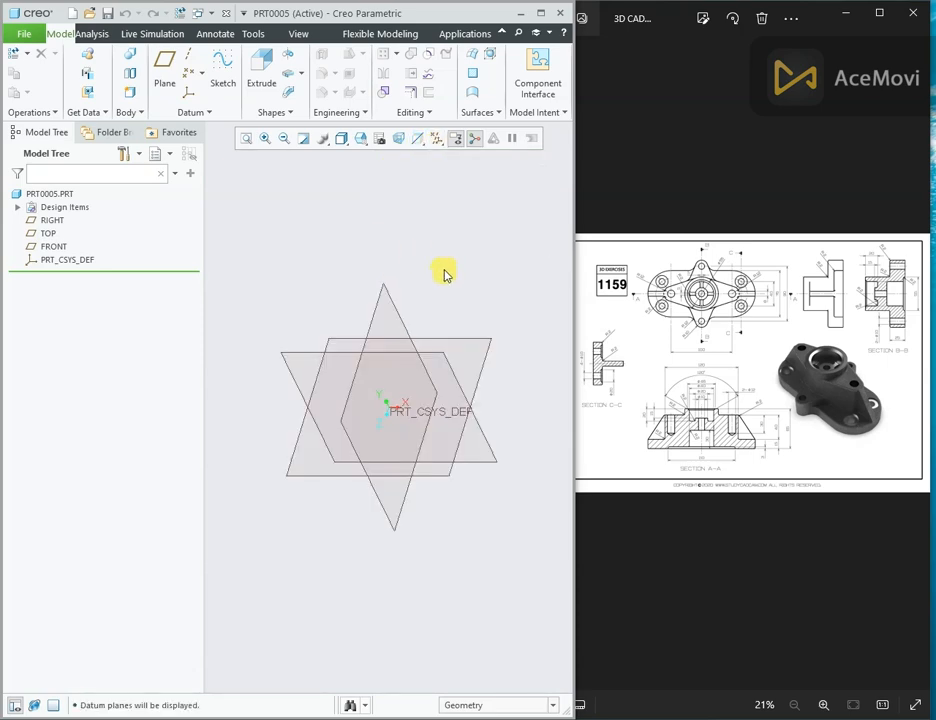
scroll(679, 293, "up", 5)
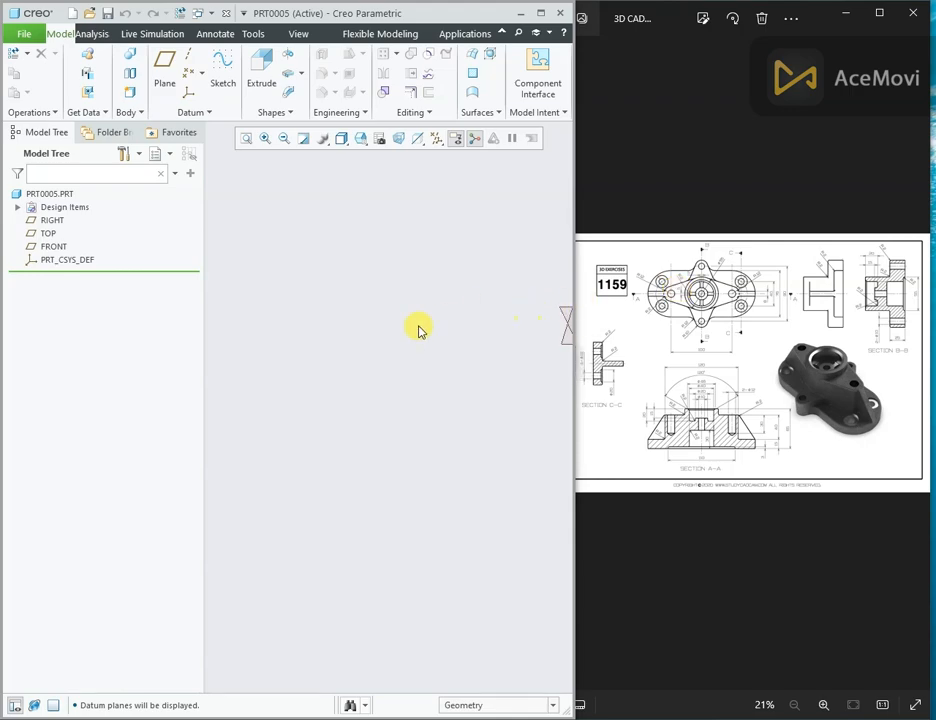
scroll(372, 370, "up", 2)
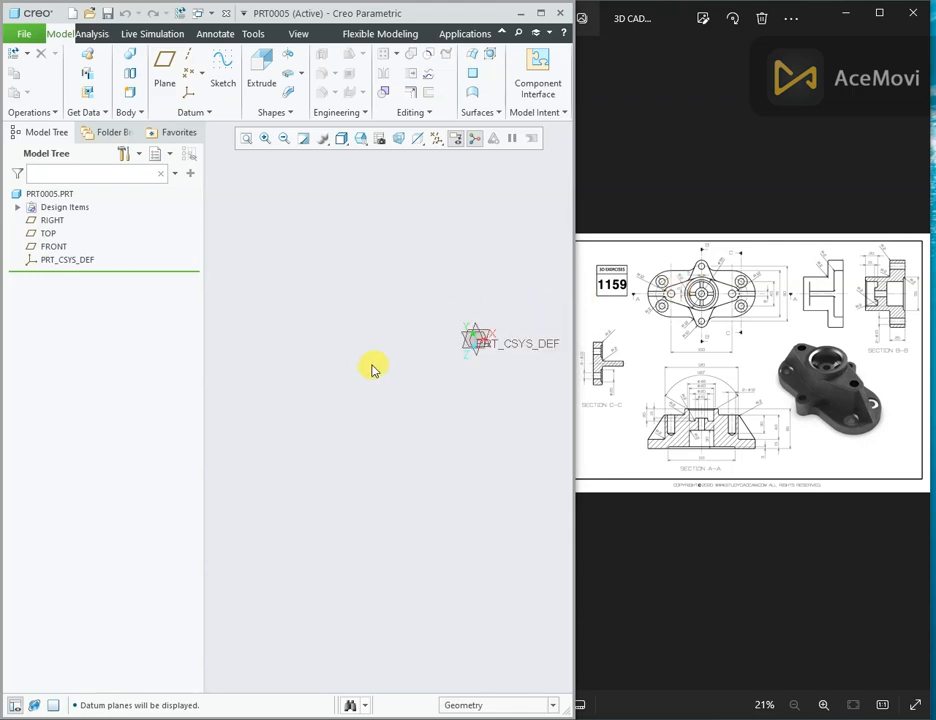
left_click(249, 140)
Switch to the reference image and examine the top view and Section A-A for the base plate's dimensions.
left_click(752, 317)
scroll(693, 280, "up", 3)
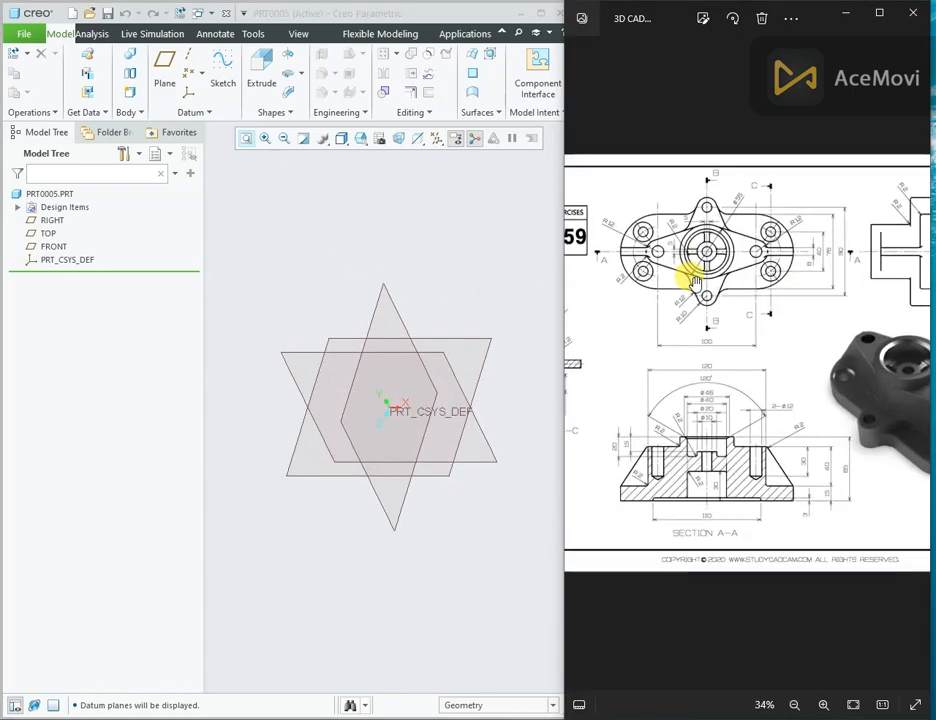
scroll(695, 283, "up", 3)
scroll(723, 312, "up", 1)
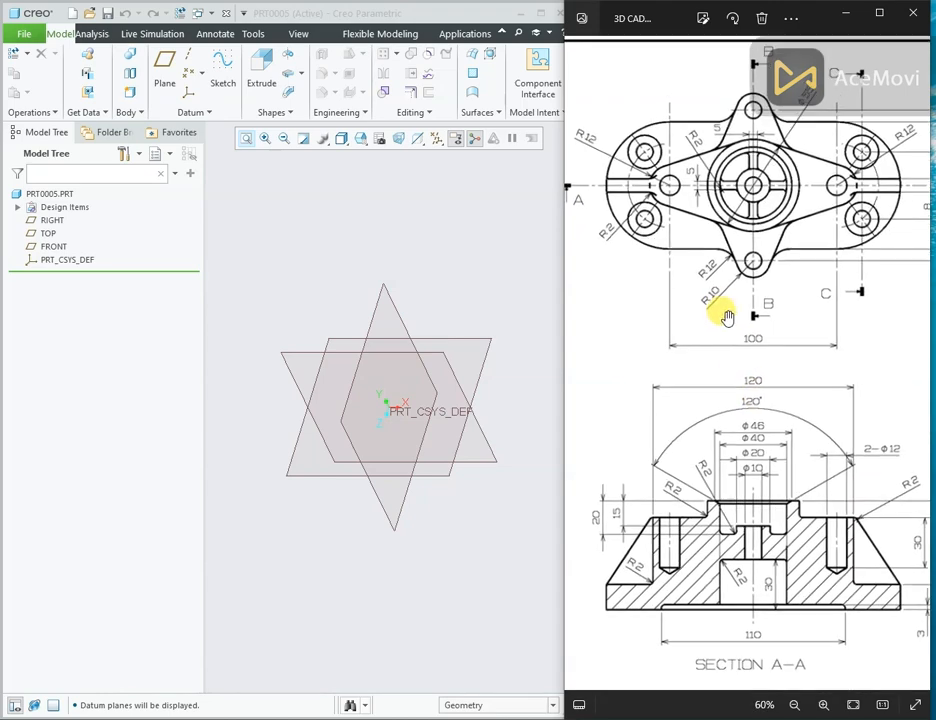
left_click_drag(748, 310, 689, 322)
scroll(746, 339, "down", 1)
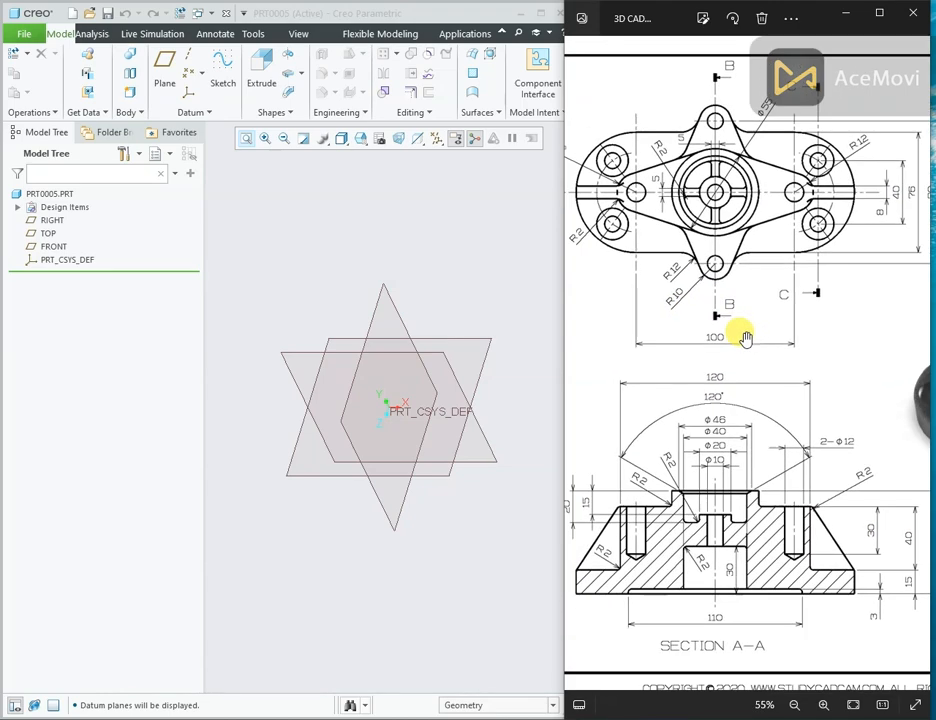
scroll(784, 320, "right", 2)
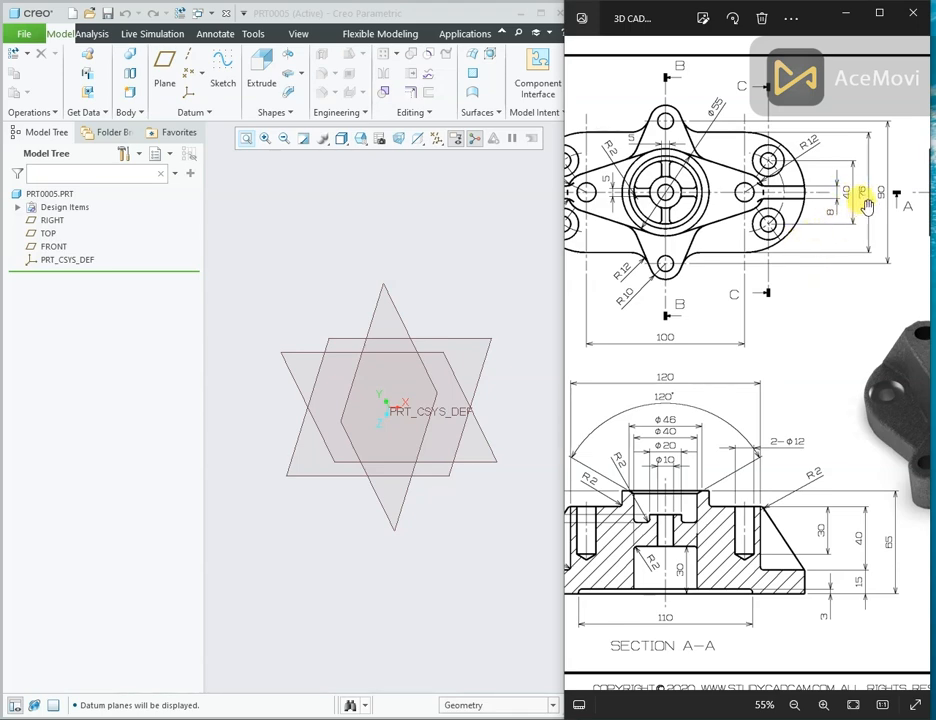
Start an Extrude sketch on the TOP datum plane and orient the sketch plane parallel to the screen.
left_click(46, 234)
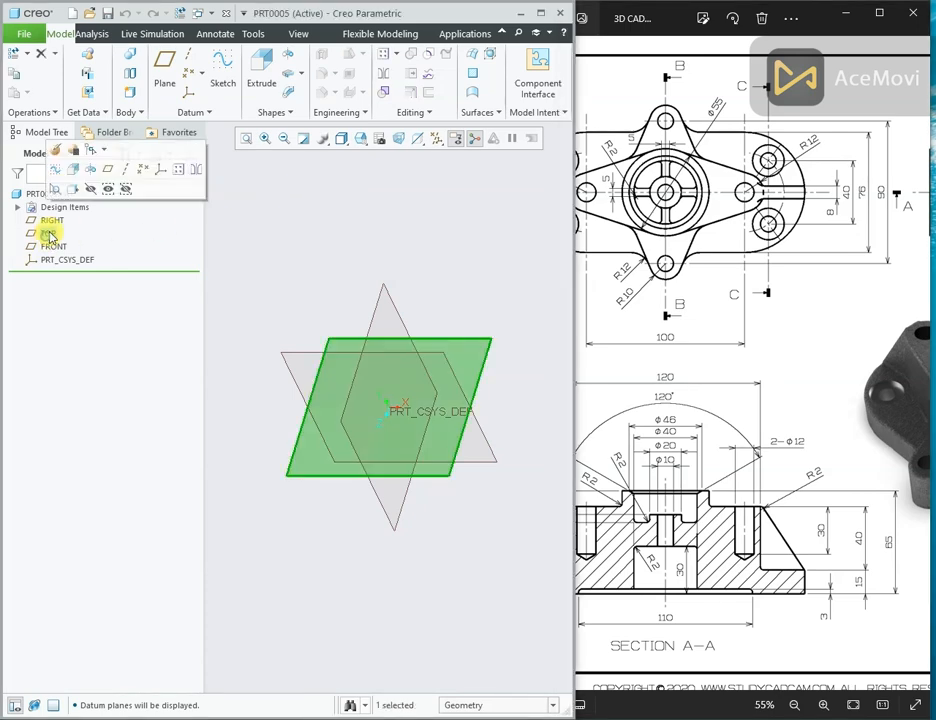
left_click(75, 175)
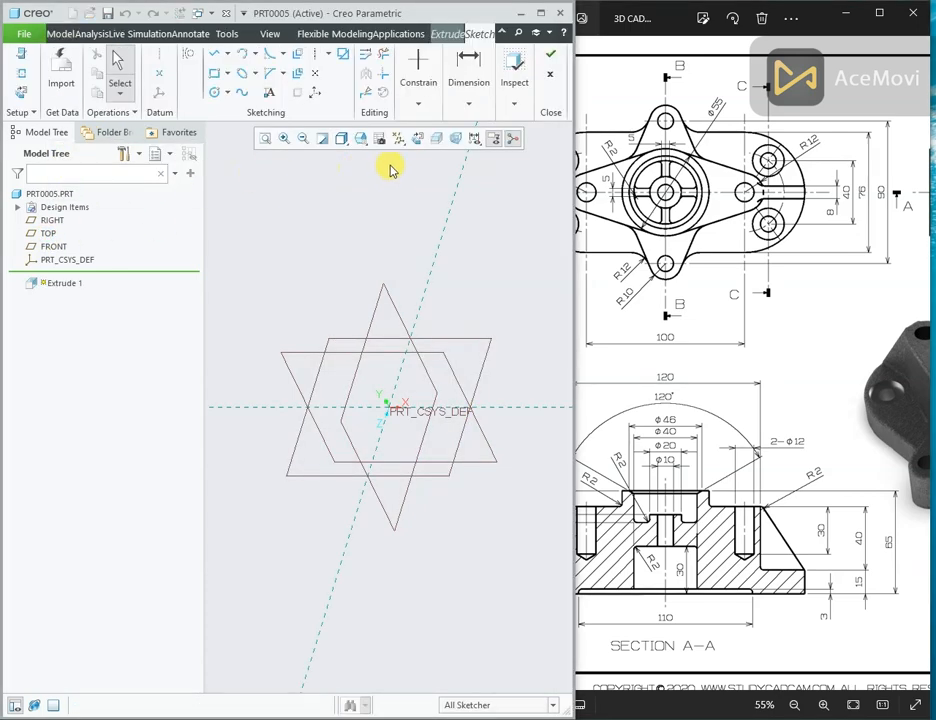
left_click(417, 140)
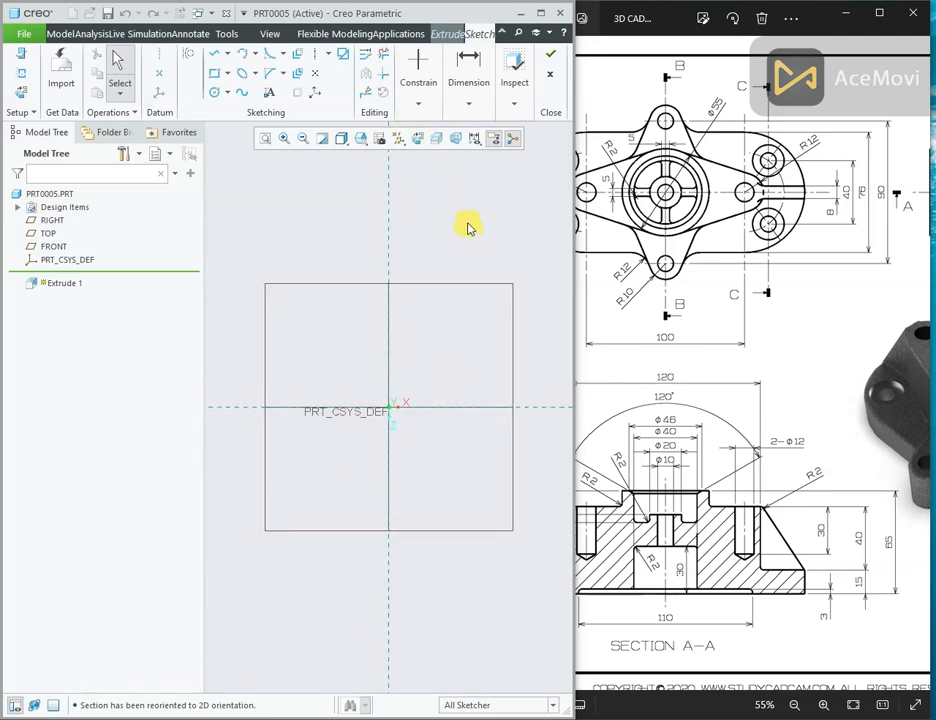
Sketch two circles about 256 and 281 in diameter on the horizontal reference, centred about 257 and 263 either side of the vertical reference.
right_click(447, 192)
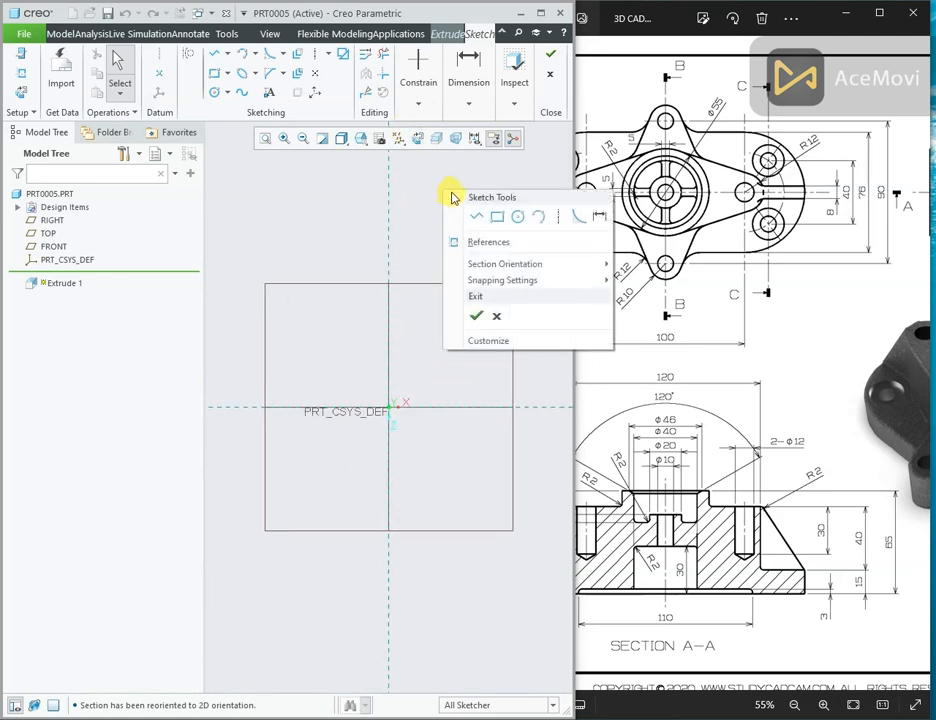
left_click(520, 221)
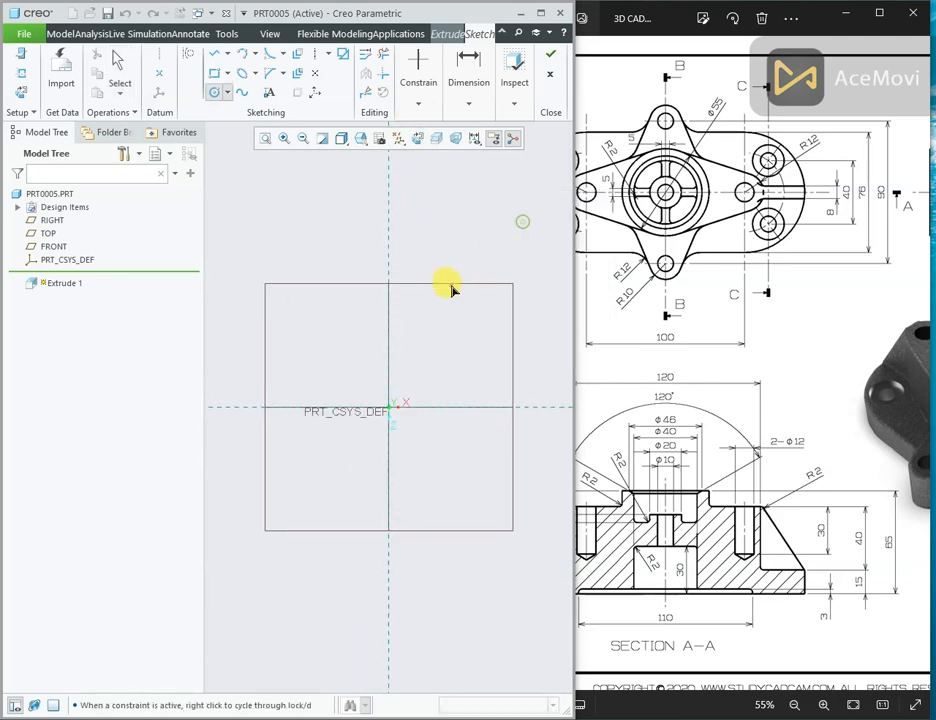
left_click(263, 407)
left_click(305, 366)
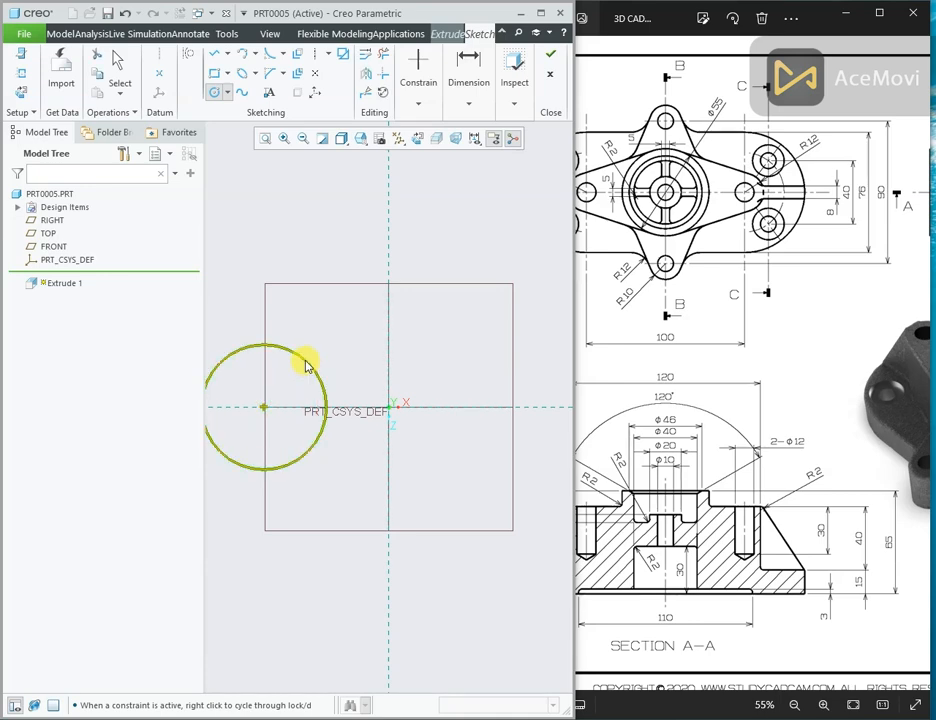
left_click(514, 408)
left_click(497, 473)
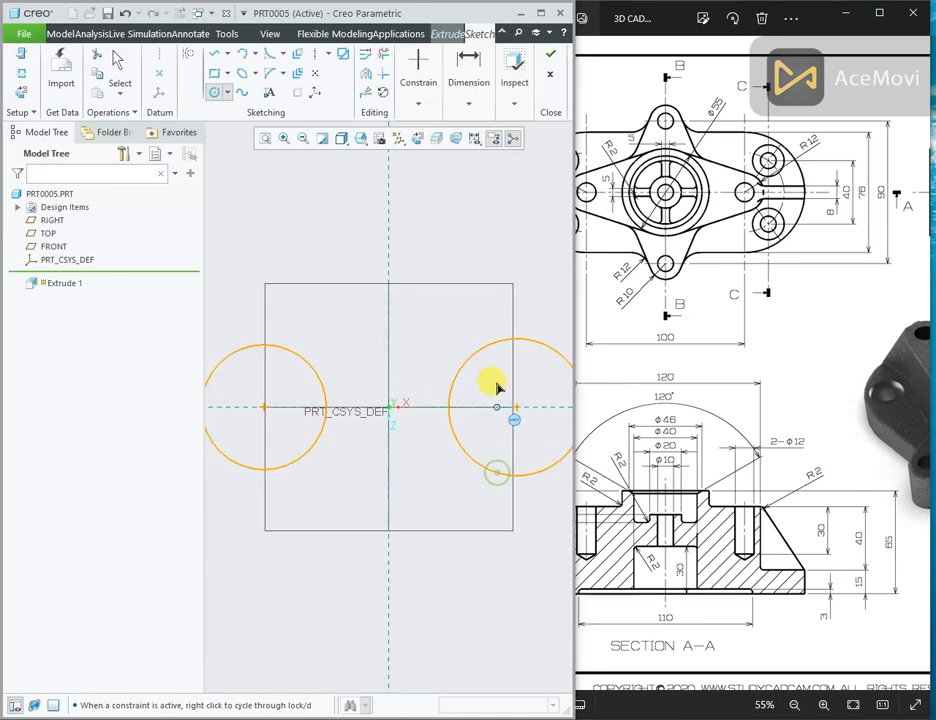
scroll(490, 285, "down", 1)
middle_click(490, 286)
Apply an Equal constraint to the two sketched circles.
scroll(490, 287, "up", 2)
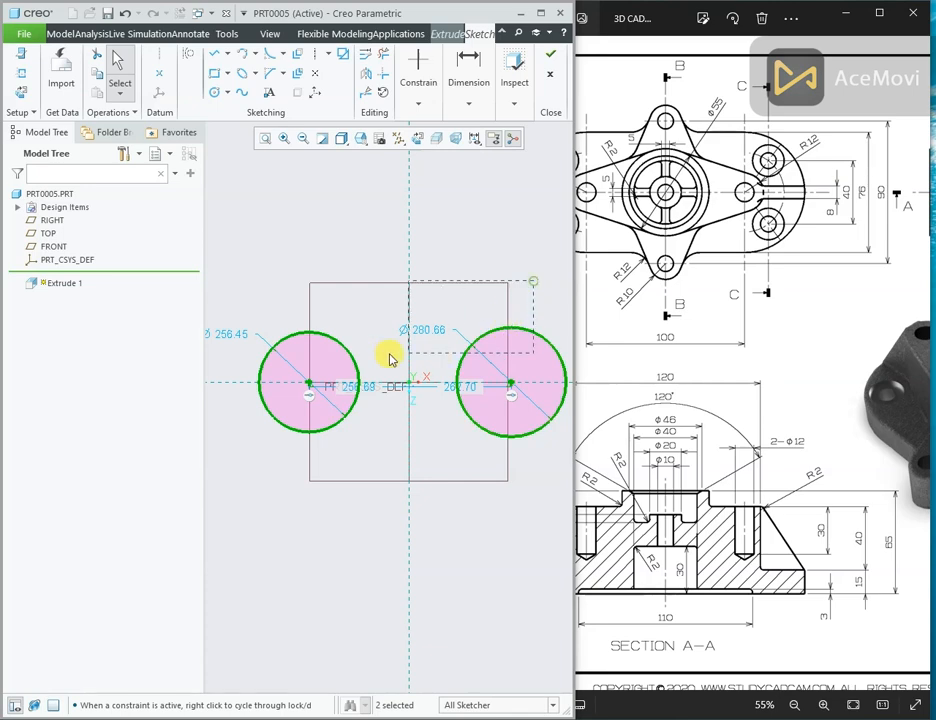
left_click_drag(296, 373, 298, 372)
left_click(390, 263)
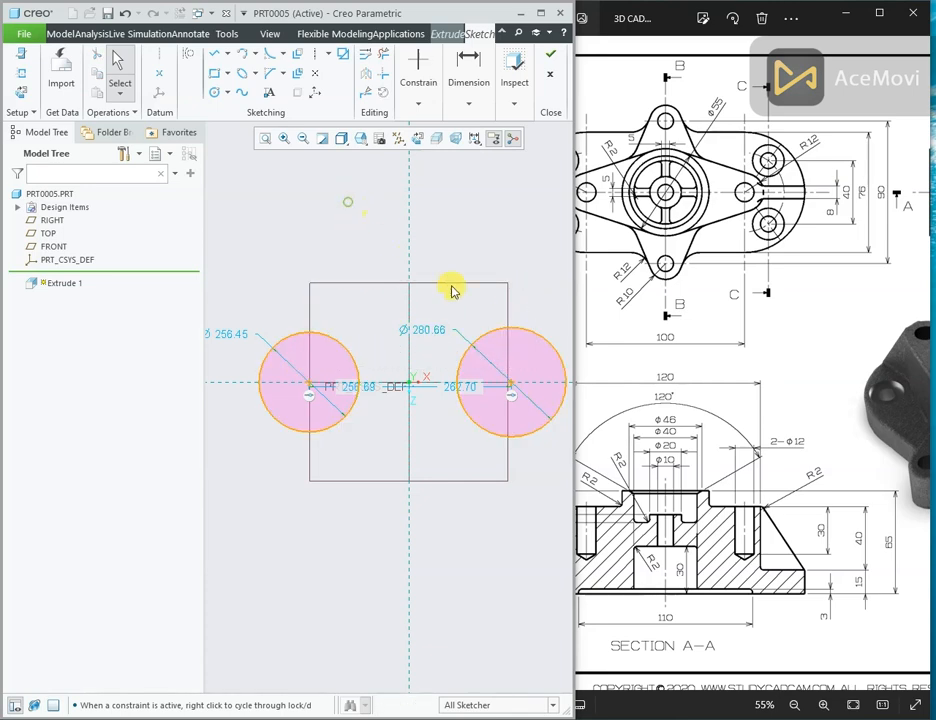
left_click(501, 330)
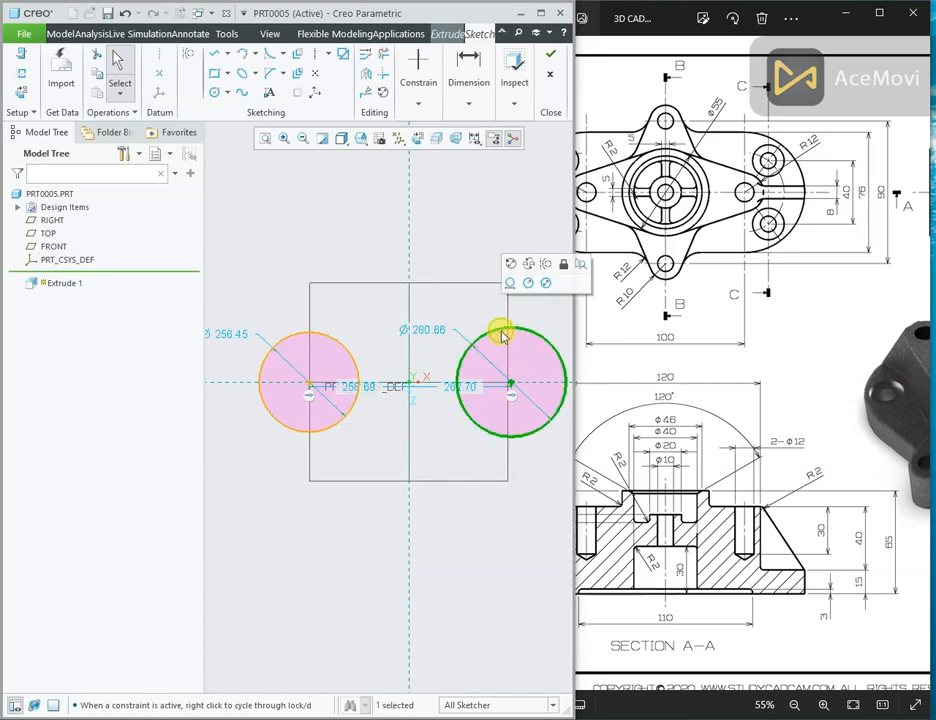
left_click(323, 336, "ctrl")
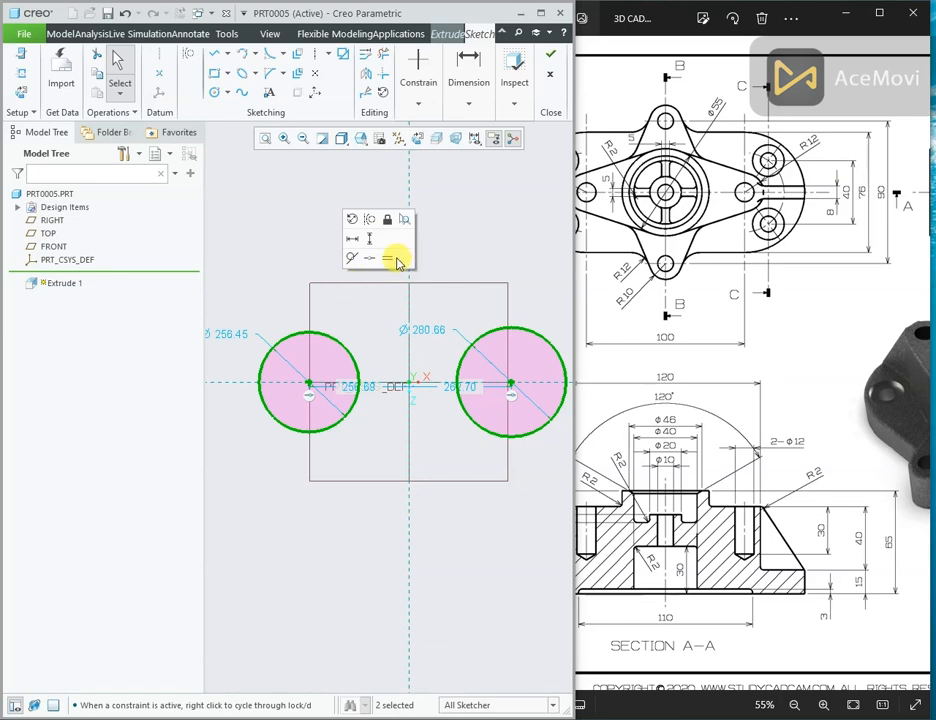
left_click(396, 261)
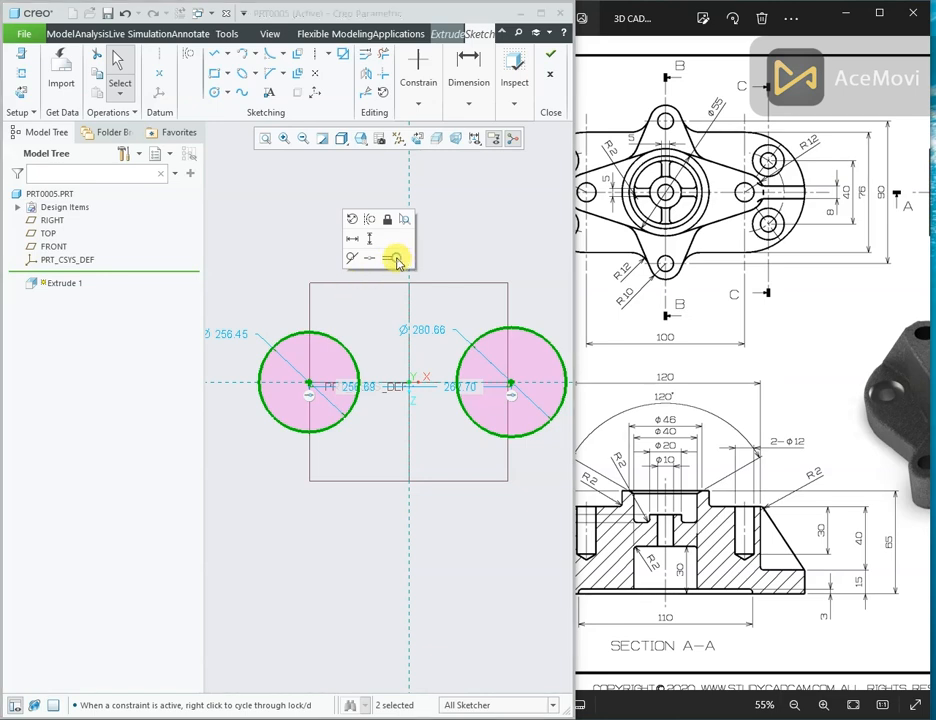
Set the circle diameter to 76 and move the two centre-offset dimensions below the circles.
double_click(234, 333)
scroll(297, 357, "up", 2)
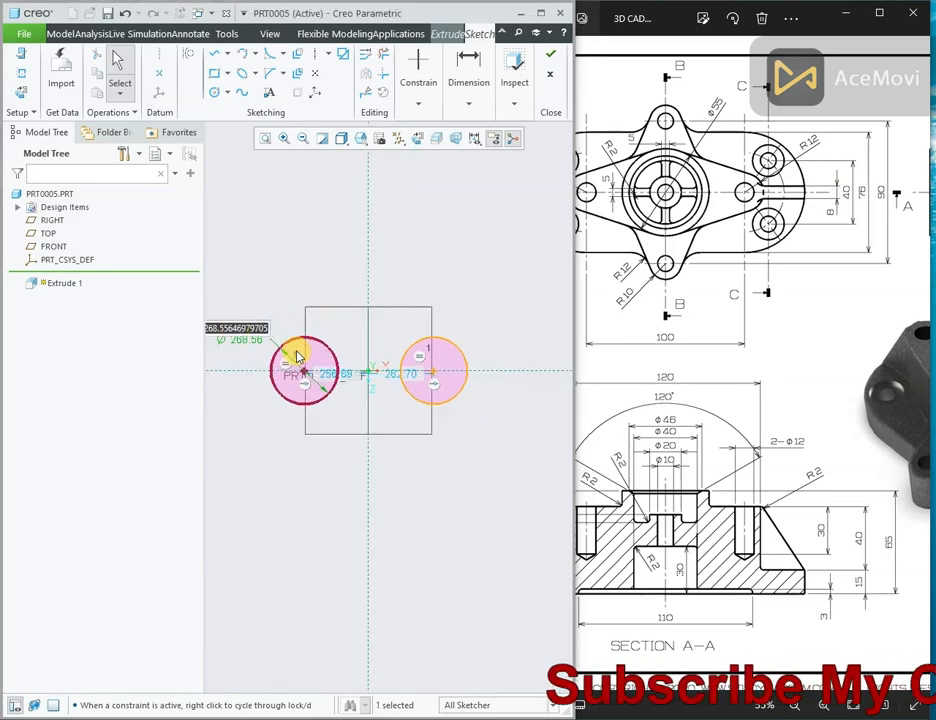
type("76.")
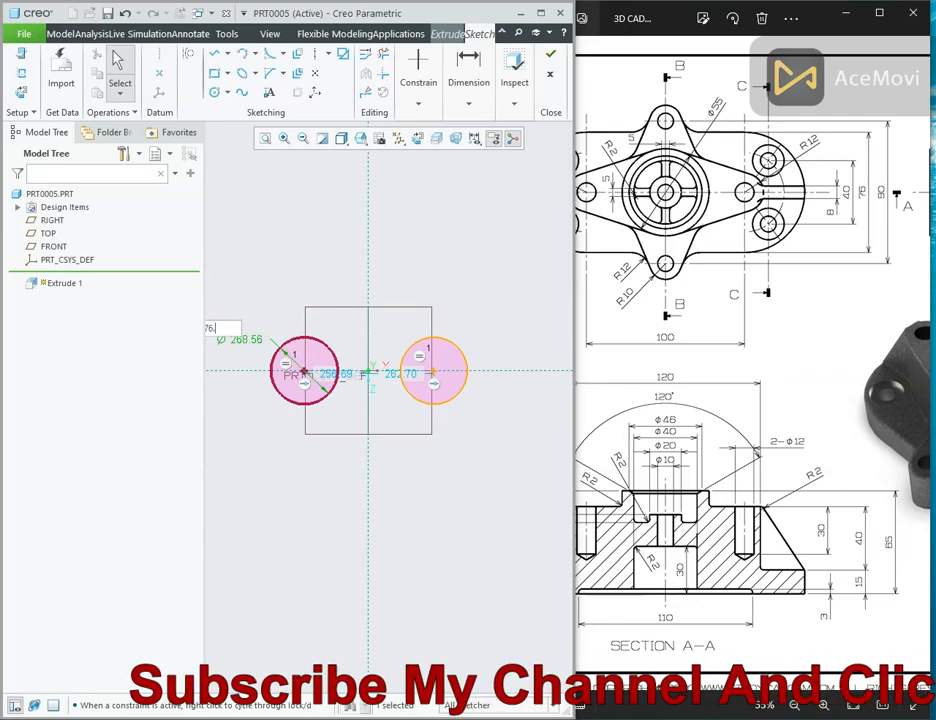
key("Return")
scroll(328, 361, "down", 3)
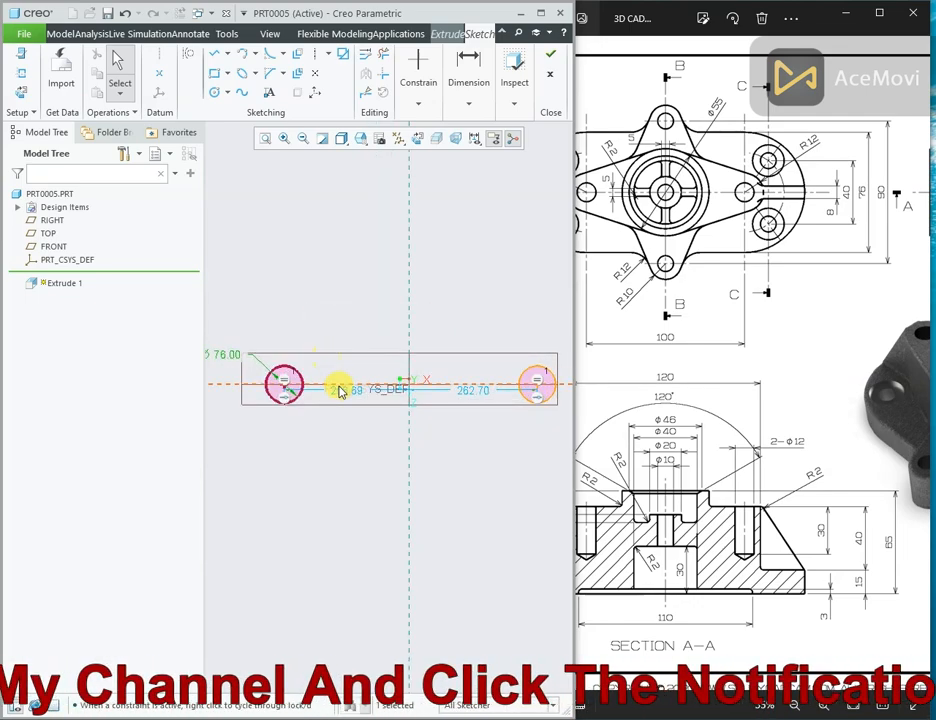
left_click_drag(345, 395, 342, 451)
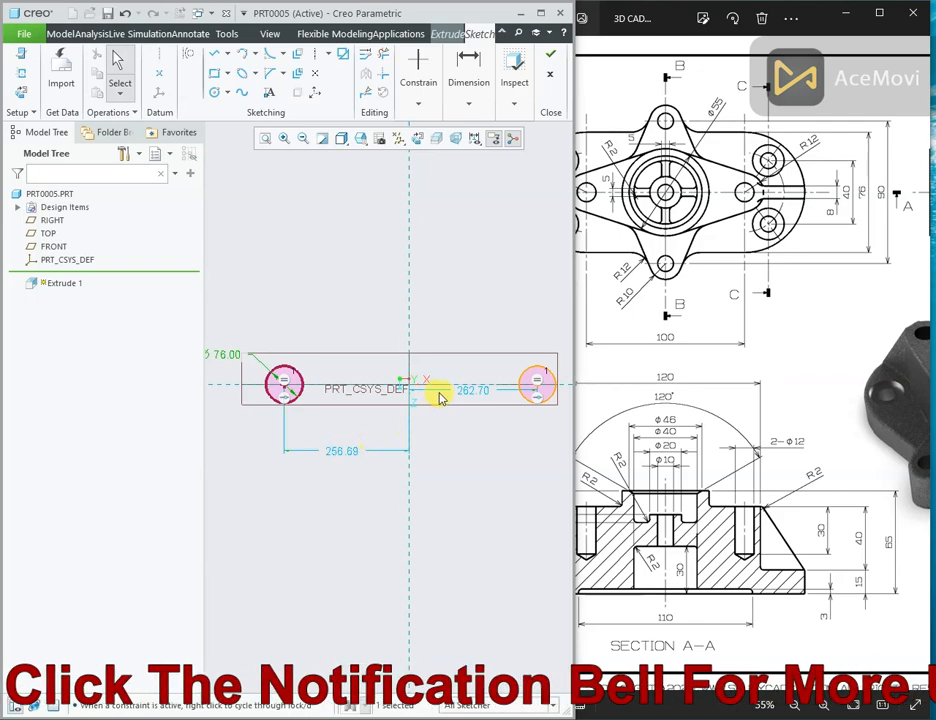
mouse_move(440, 398)
left_mouse_down()
mouse_move(478, 414)
mouse_move(476, 481)
left_mouse_up()
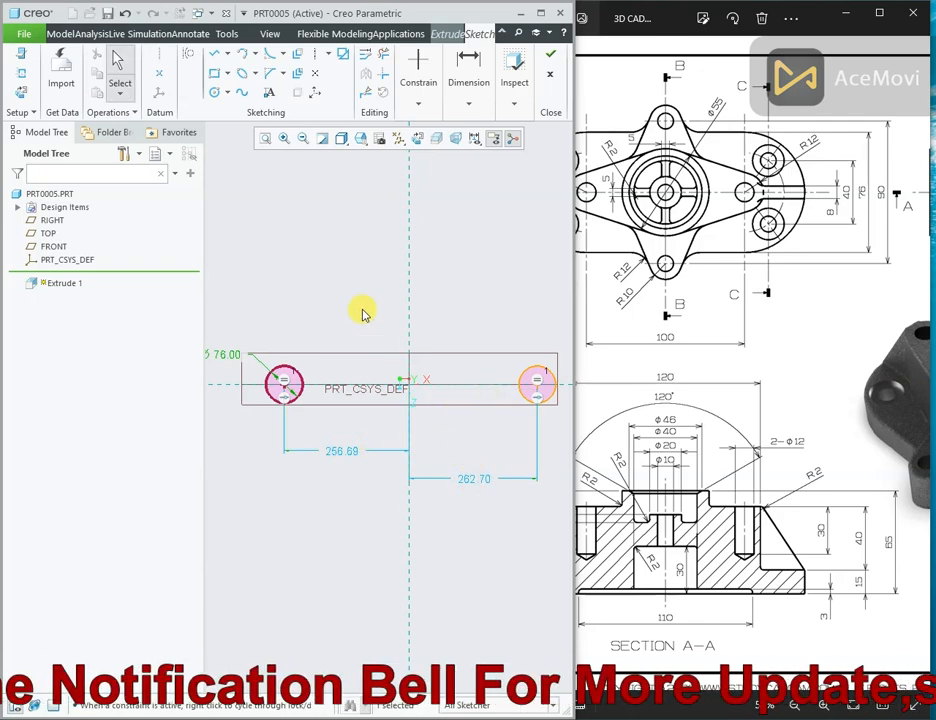
Dimension the horizontal distance between the two circle centres and set it to 100.
right_click(344, 260)
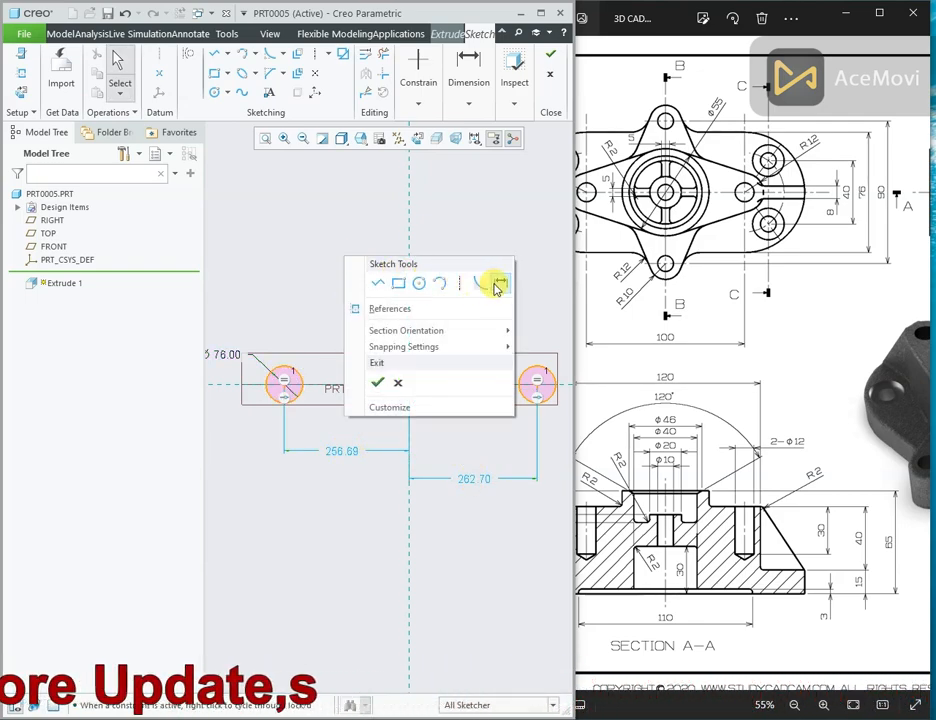
left_click(497, 287)
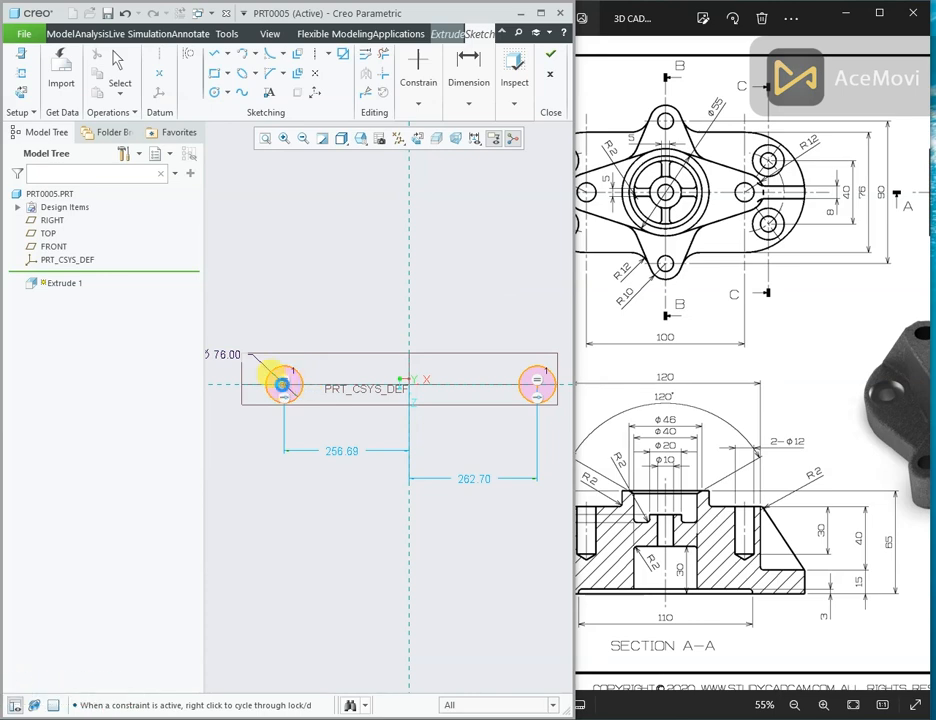
left_click(283, 383)
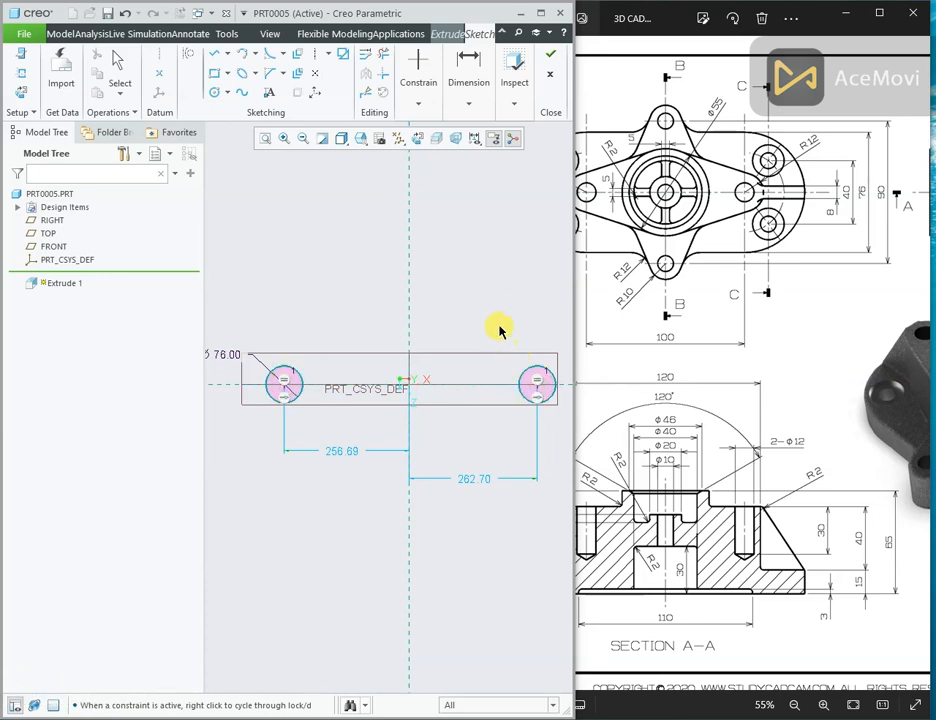
middle_click(452, 255)
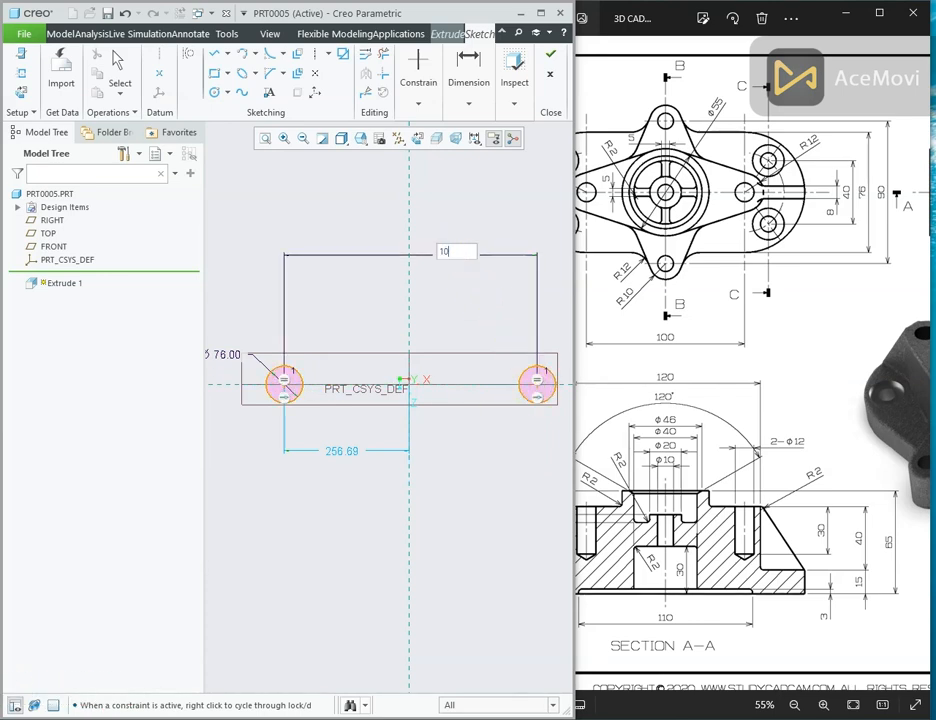
type("100.0")
key("Return")
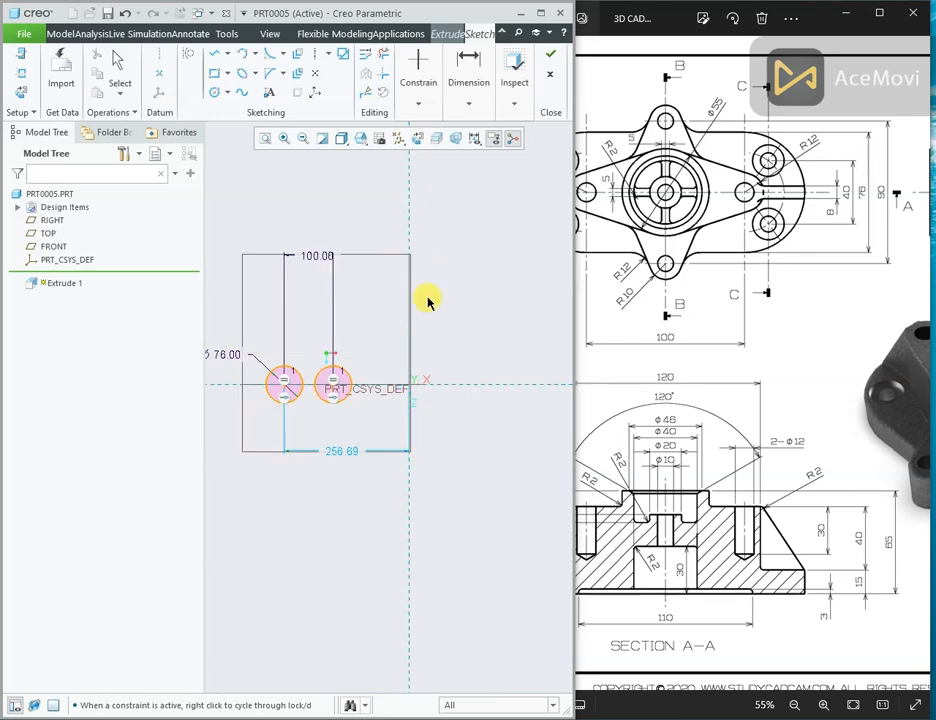
Apply a Symmetric constraint to the two large circle centres about the vertical reference.
scroll(299, 383, "down", 3)
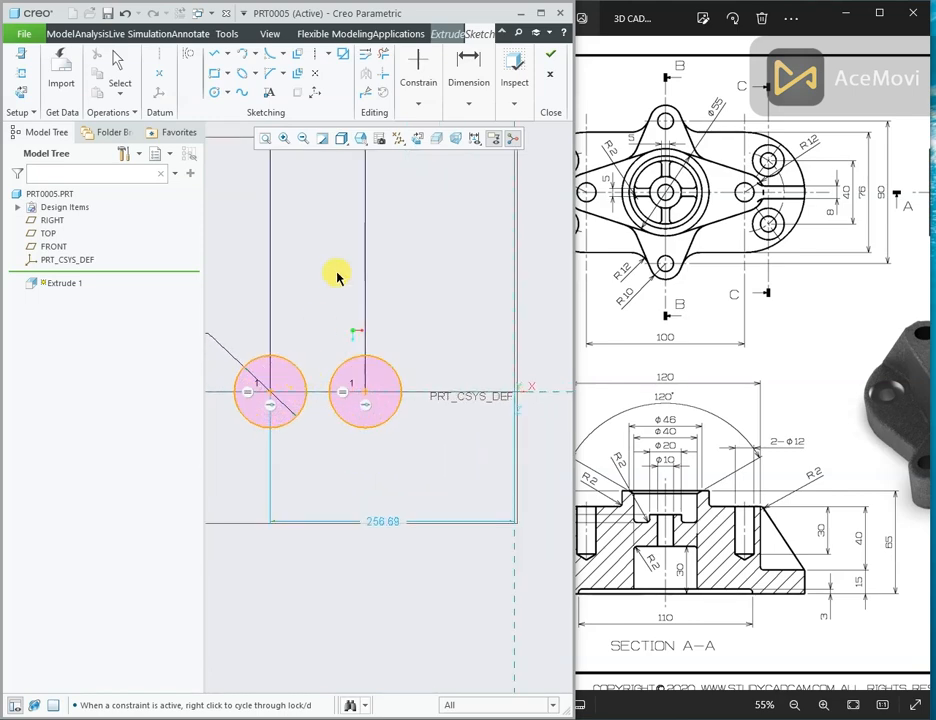
left_click(430, 104)
left_click(566, 131)
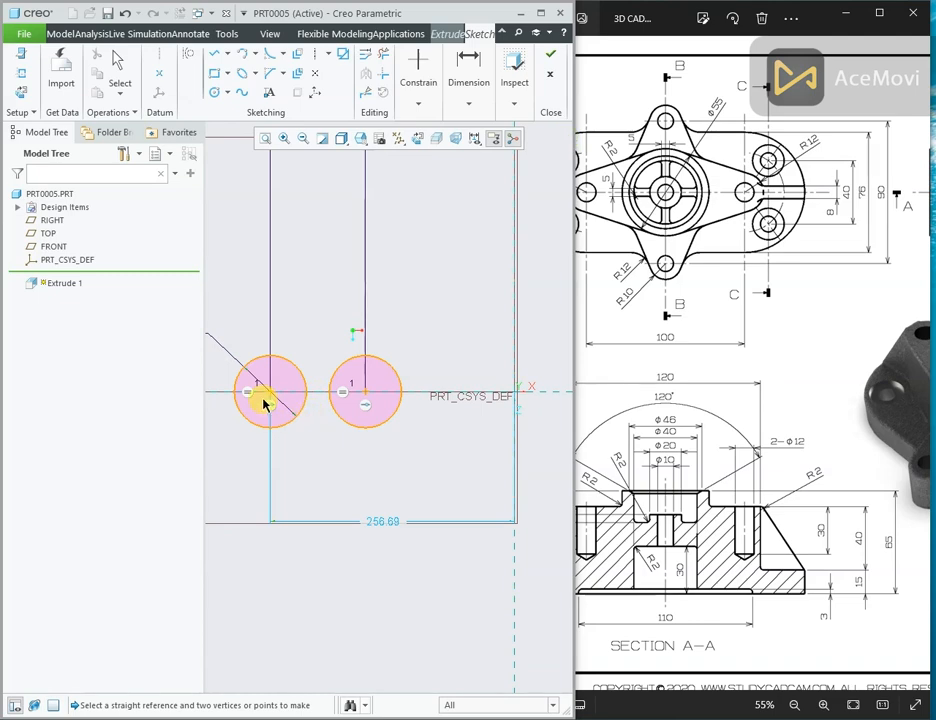
left_click(273, 394)
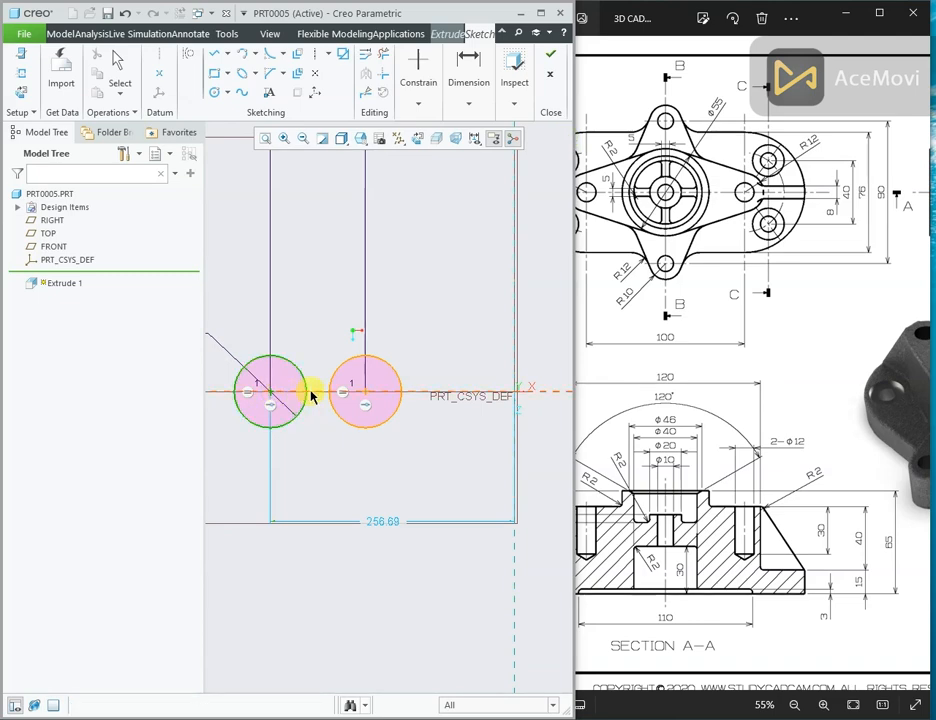
left_click(372, 396)
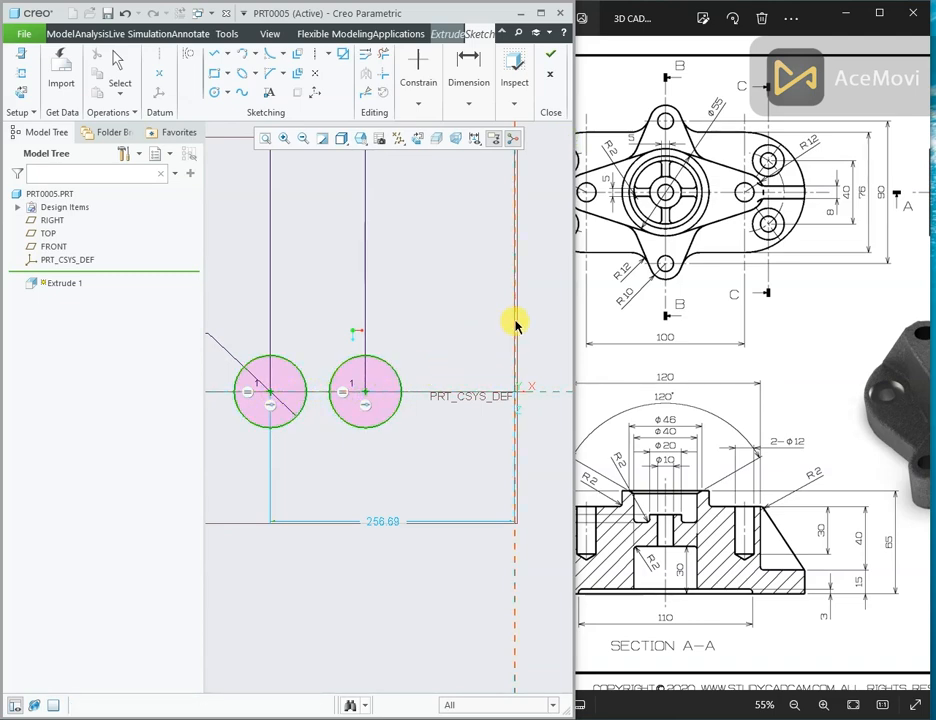
scroll(468, 359, "down", 3)
mouse_move(497, 241)
left_mouse_down()
mouse_move(505, 244)
mouse_move(497, 320)
left_mouse_up()
scroll(519, 390, "up", 1)
scroll(518, 389, "up", 3)
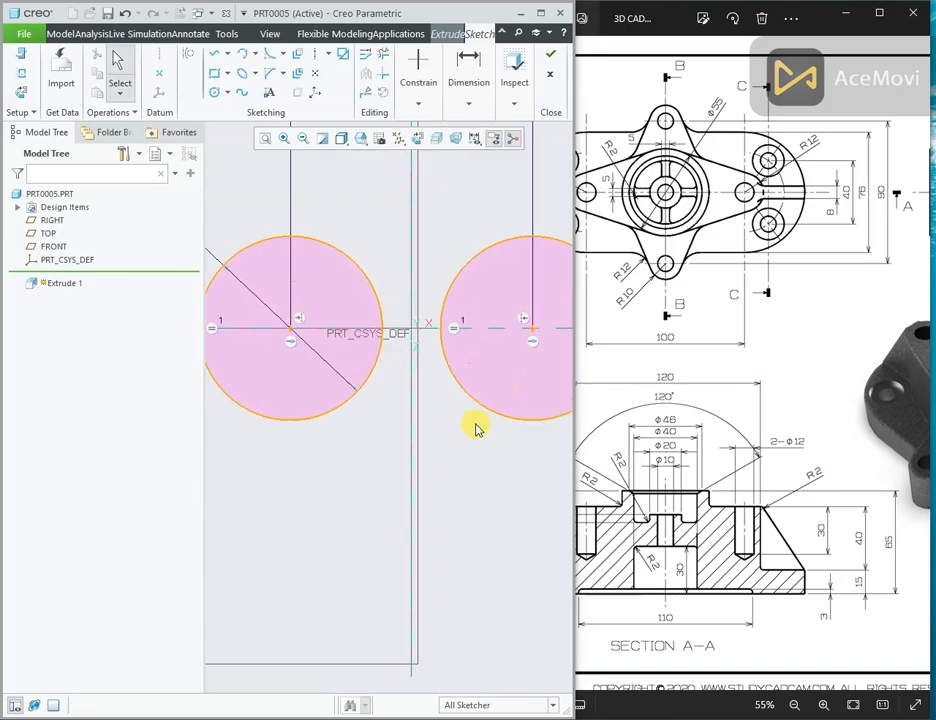
scroll(474, 428, "down", 3)
scroll(485, 415, "up", 1)
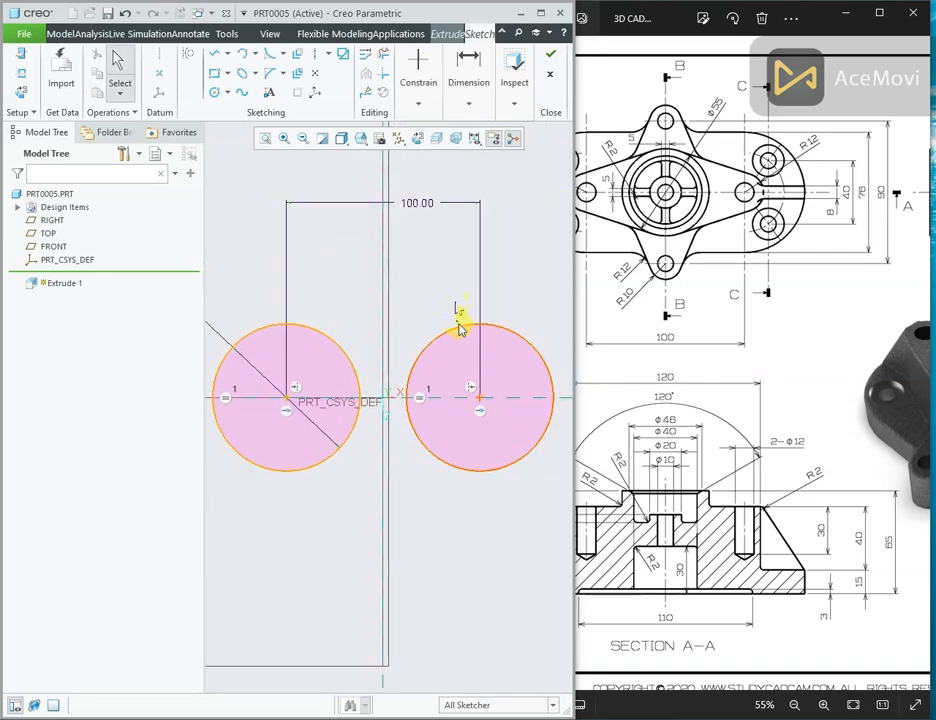
Examine drawing 1159's plan view, sections A-A, B-B and C-C, and 3D image for the flange and lug geometry.
left_click_drag(648, 251, 735, 264)
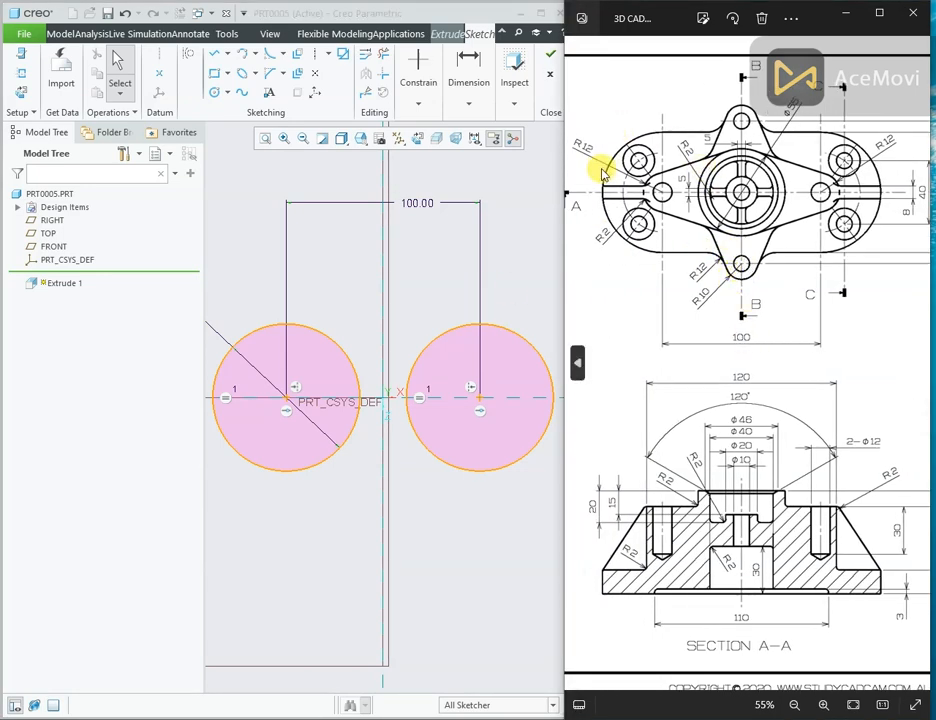
left_click(343, 307)
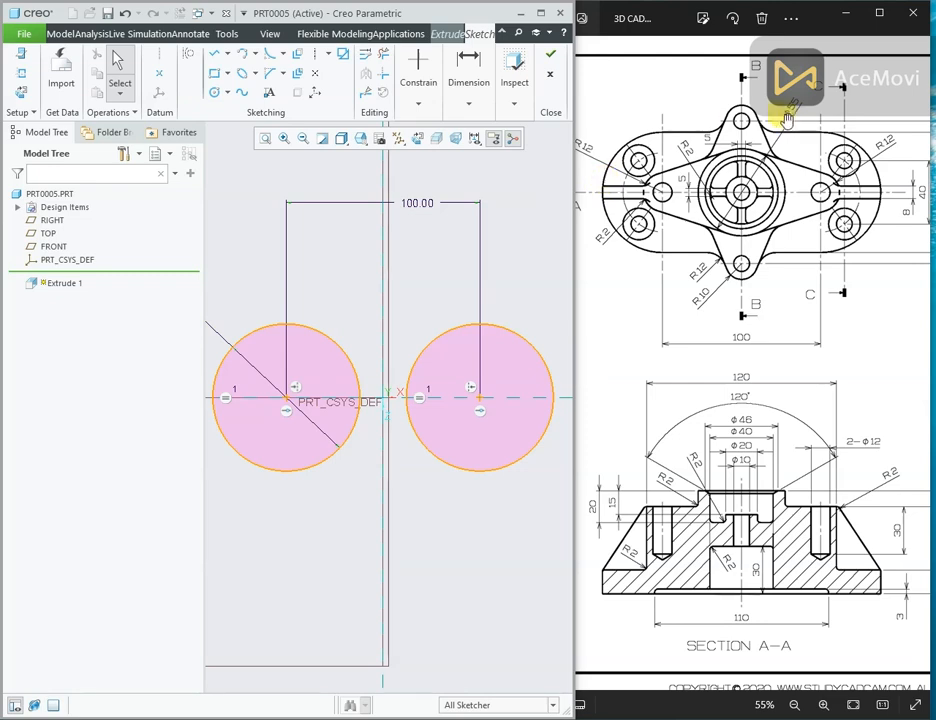
left_click_drag(790, 185, 721, 180)
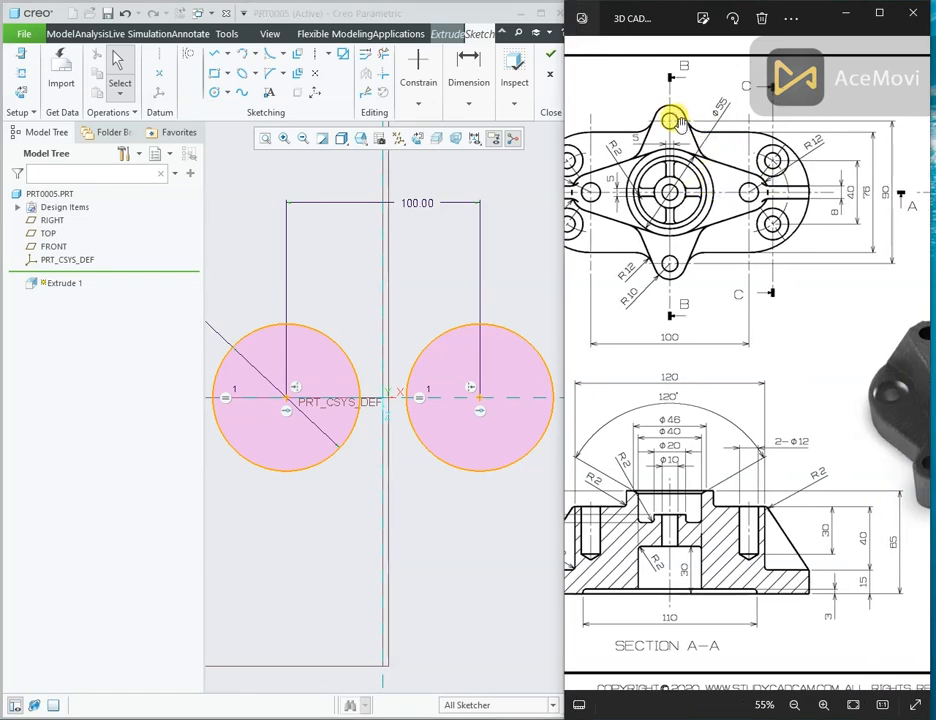
mouse_move(758, 258)
left_mouse_down()
mouse_move(729, 261)
mouse_move(834, 224)
left_mouse_up()
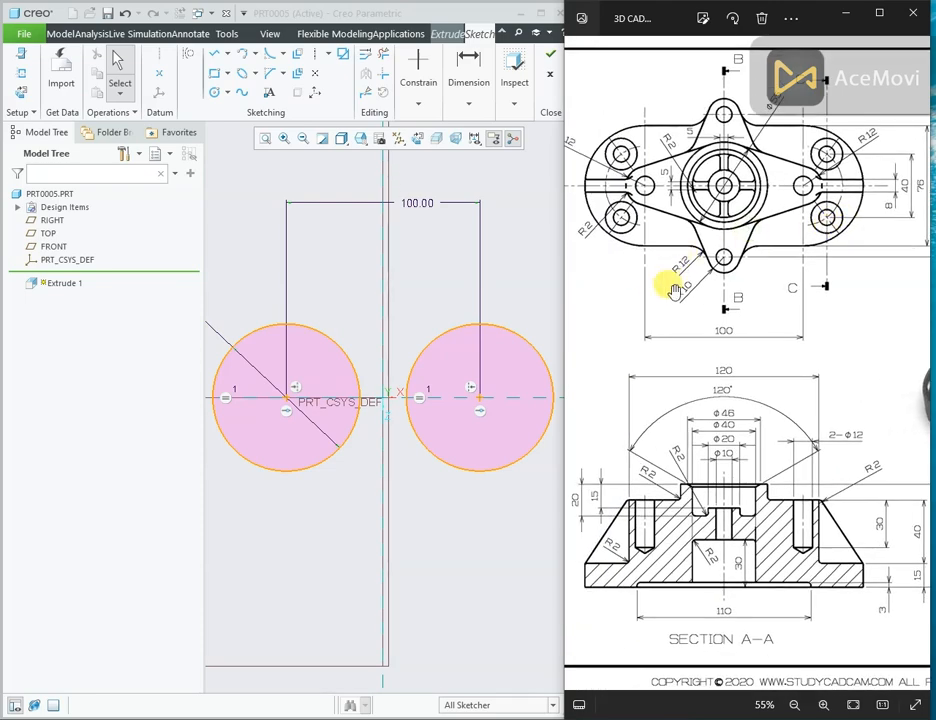
left_click(588, 300)
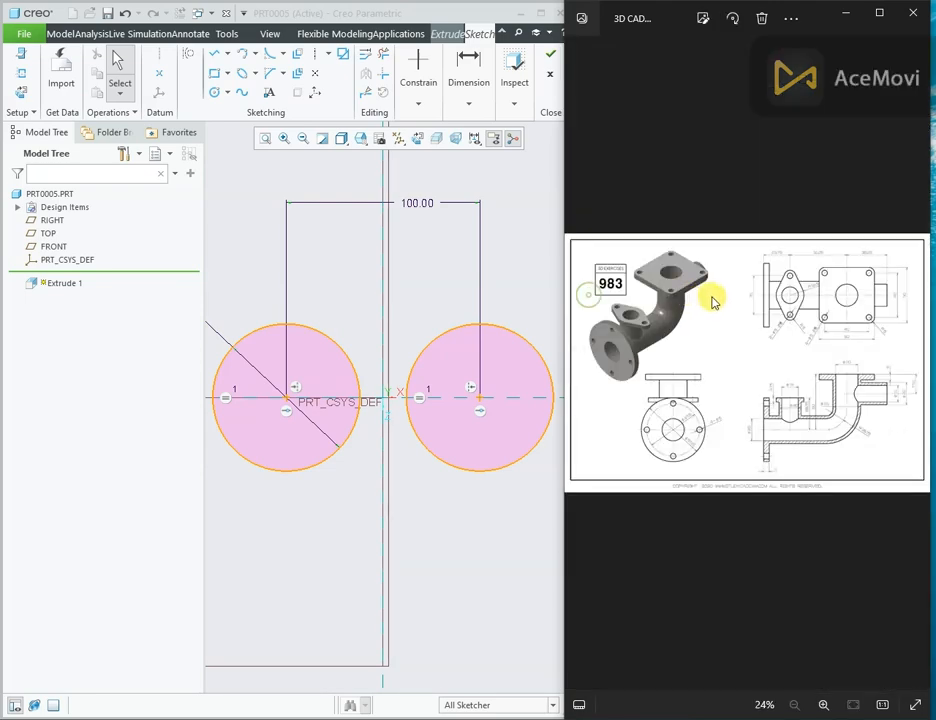
left_click(913, 357)
scroll(702, 310, "up", 3)
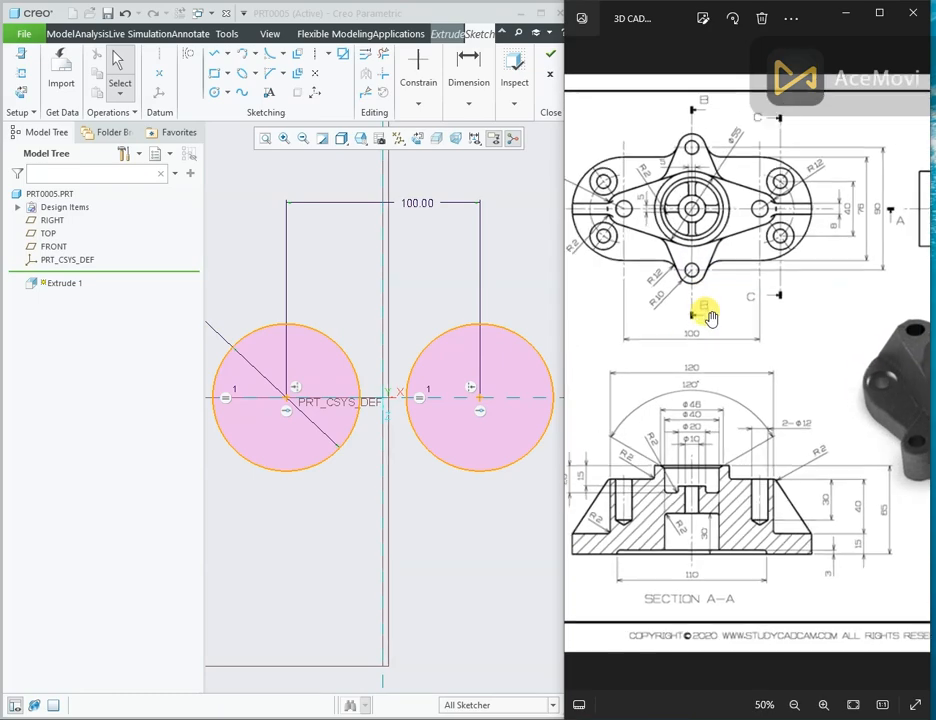
left_click_drag(702, 313, 853, 355)
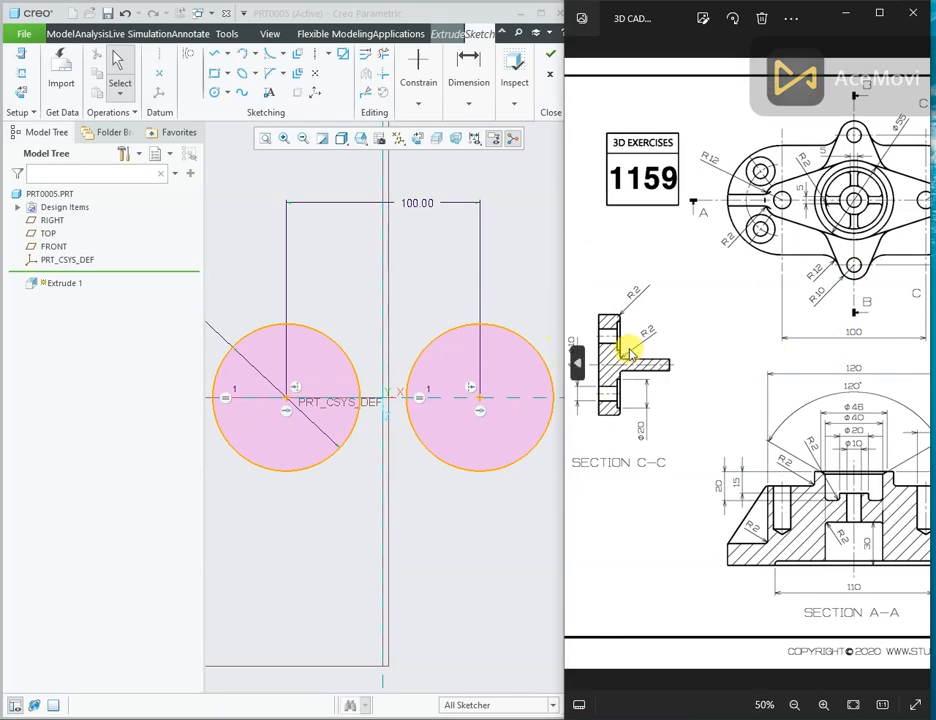
left_click_drag(655, 339, 697, 338)
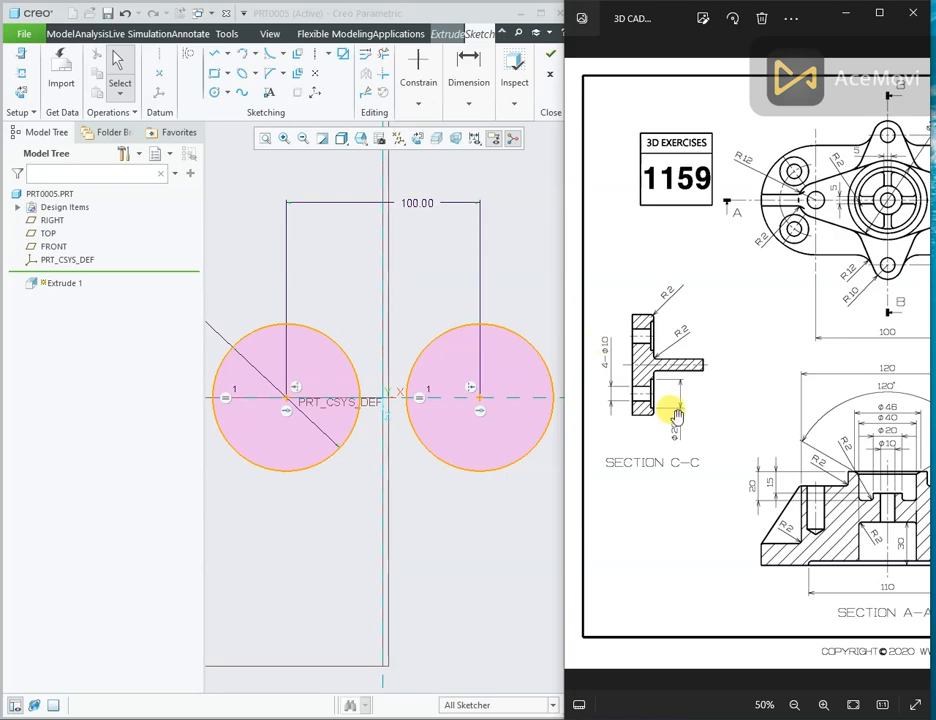
mouse_move(830, 313)
left_mouse_down()
mouse_move(652, 349)
mouse_move(665, 347)
left_mouse_up()
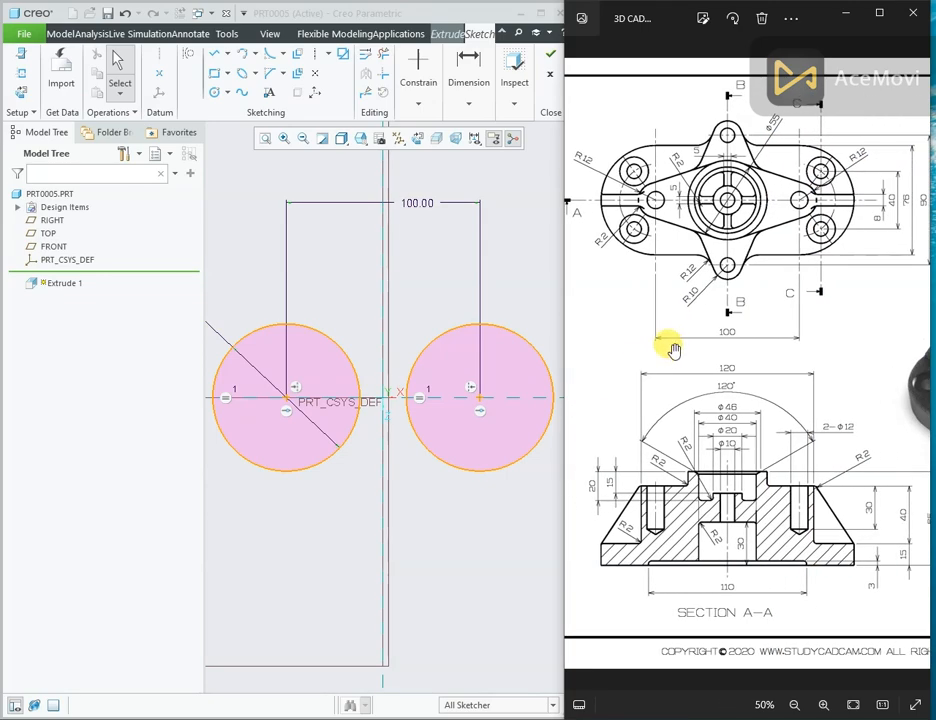
mouse_move(752, 190)
left_mouse_down()
mouse_move(757, 207)
mouse_move(802, 230)
mouse_move(641, 251)
left_mouse_up()
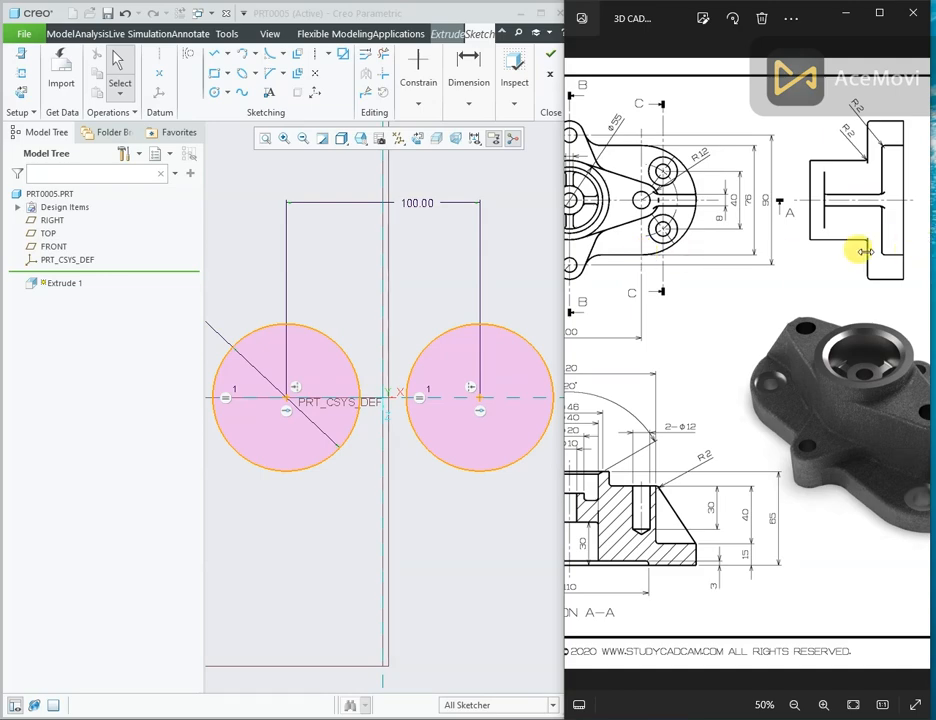
left_click_drag(864, 252, 683, 259)
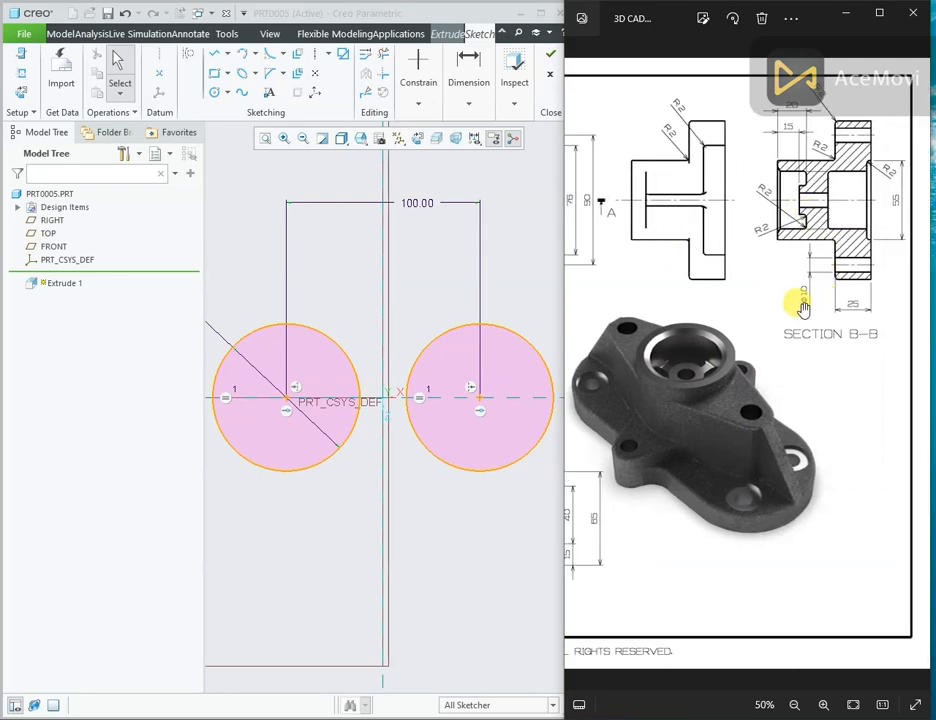
left_click_drag(791, 309, 832, 309)
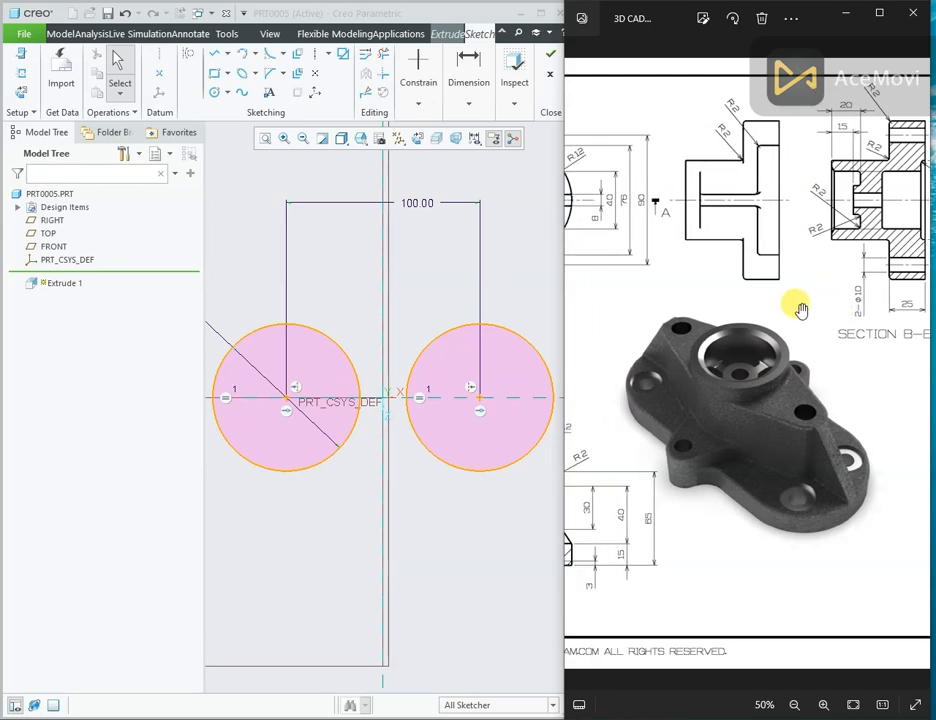
mouse_move(650, 318)
left_mouse_down()
mouse_move(919, 393)
mouse_move(921, 334)
left_mouse_up()
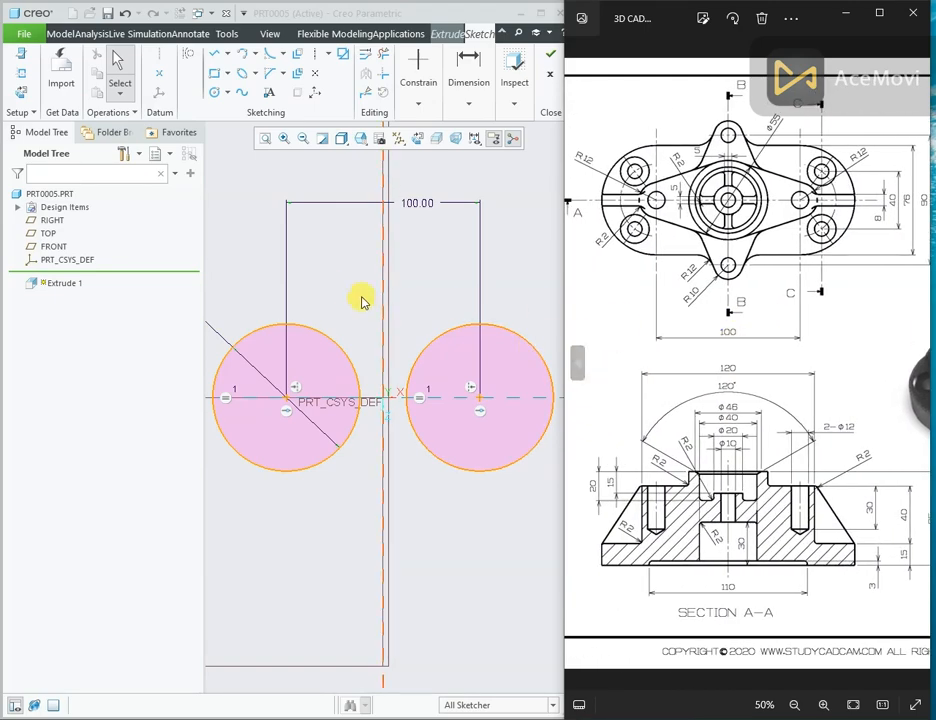
Sketch two equal circles about 29 in diameter on the vertical reference, centred about 70 above and 48 below the horizontal reference.
right_click(344, 252)
left_click(420, 280)
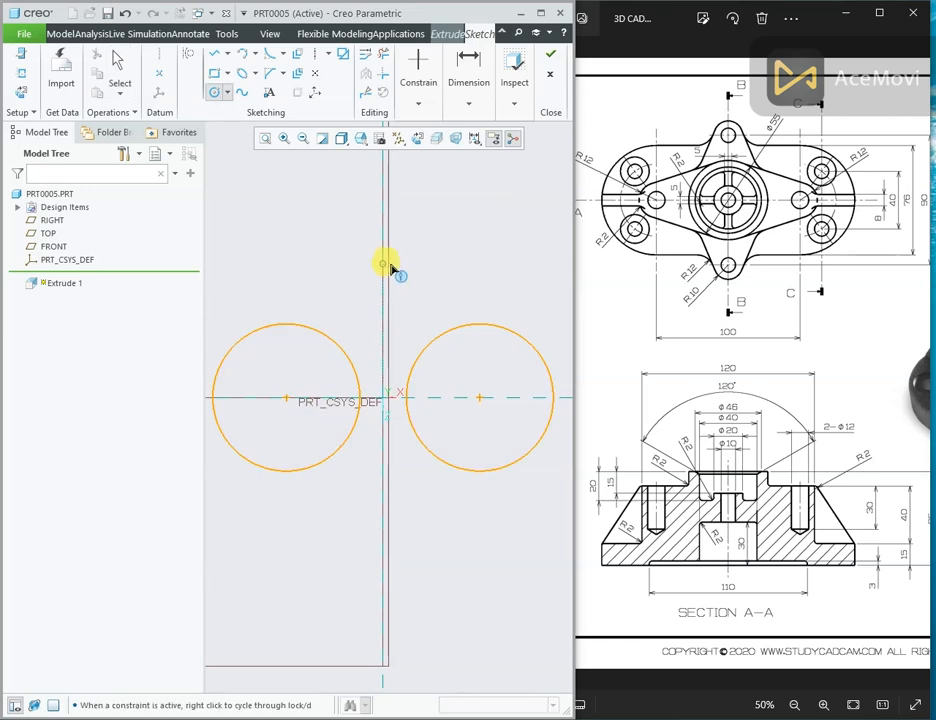
left_click(384, 263)
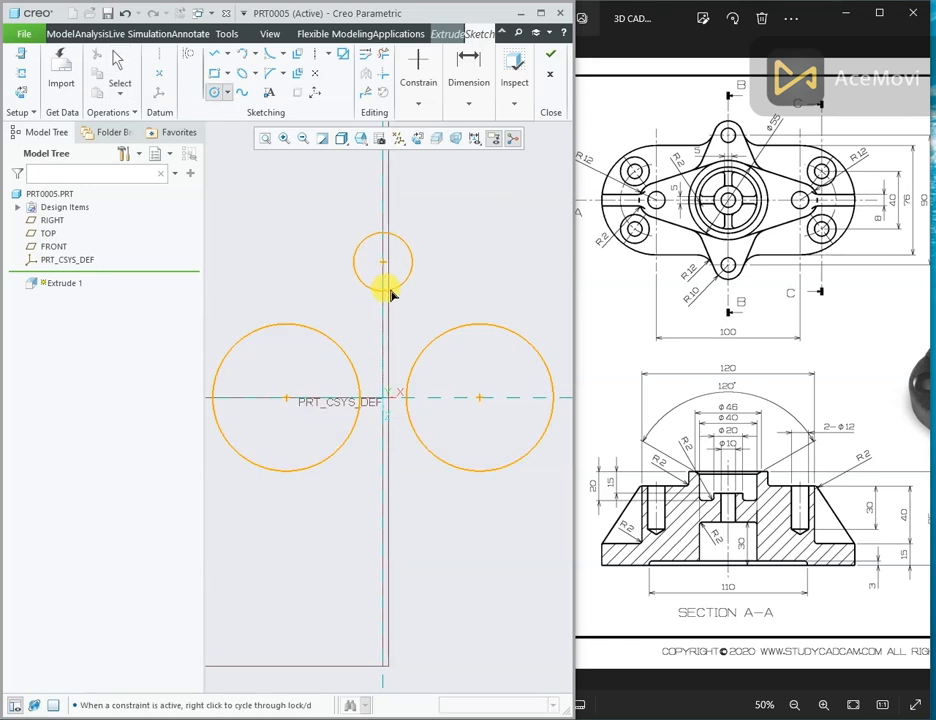
left_click(390, 290)
left_click(383, 490)
left_click(396, 508)
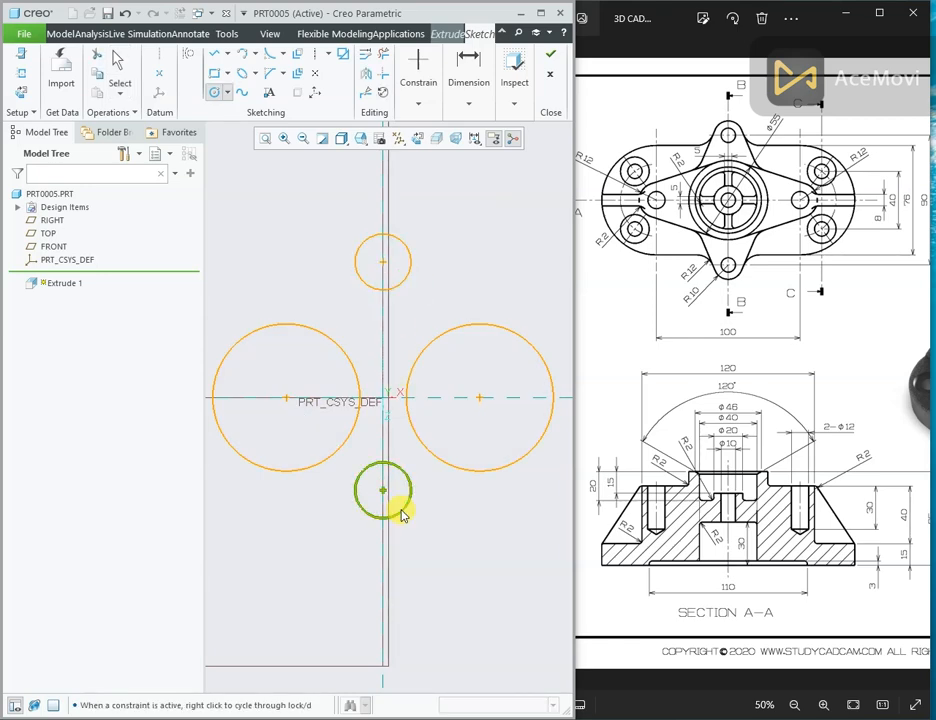
middle_click(474, 215)
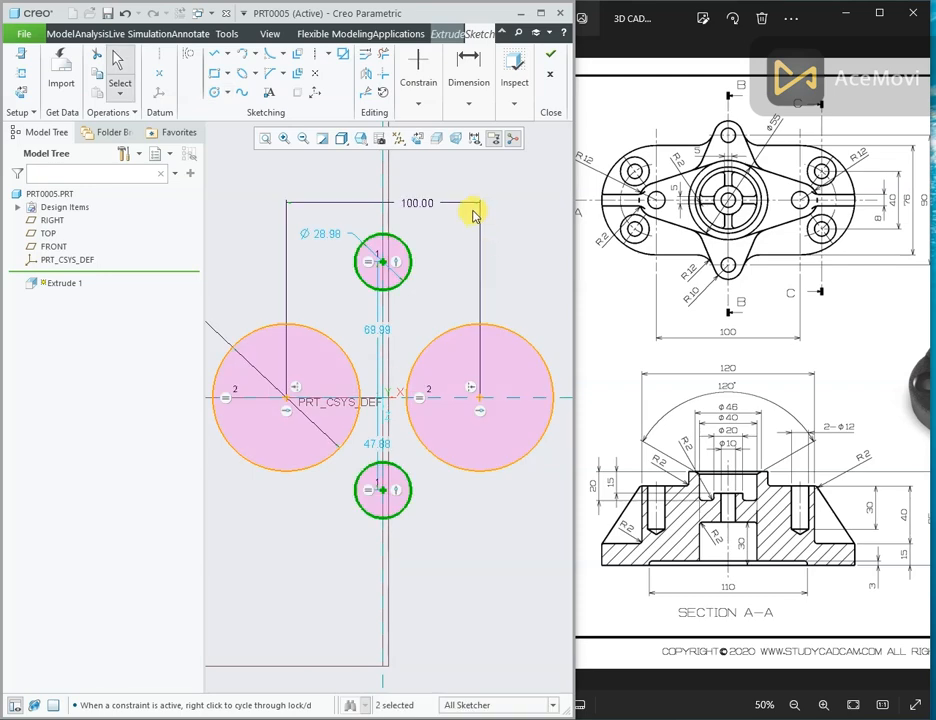
Apply a Symmetric constraint to the two small circle centres about the horizontal reference.
left_click(420, 100)
left_click(562, 133)
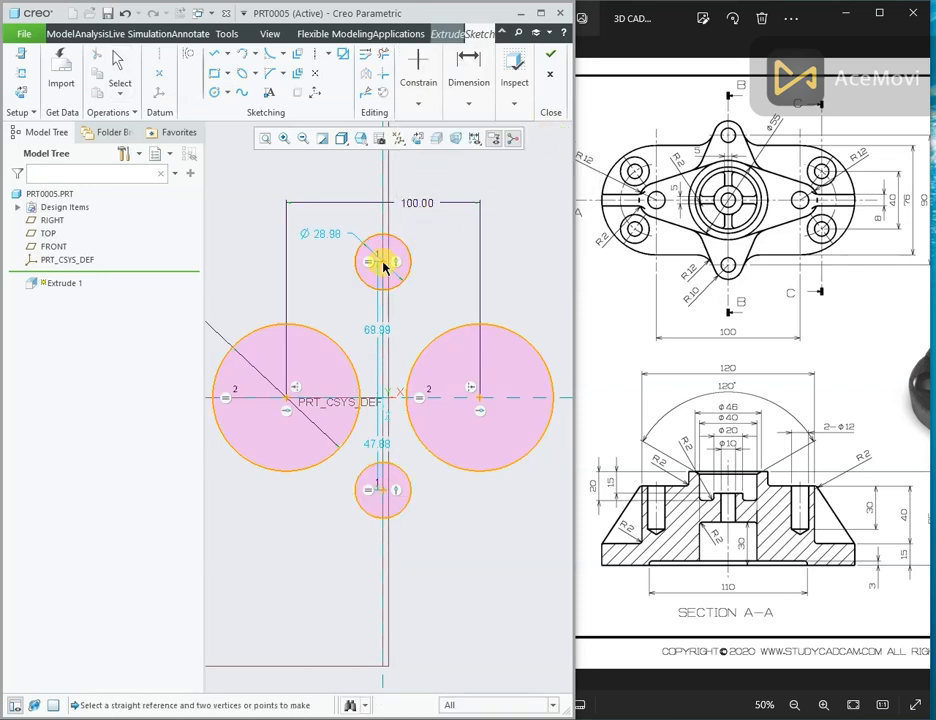
left_click(381, 298)
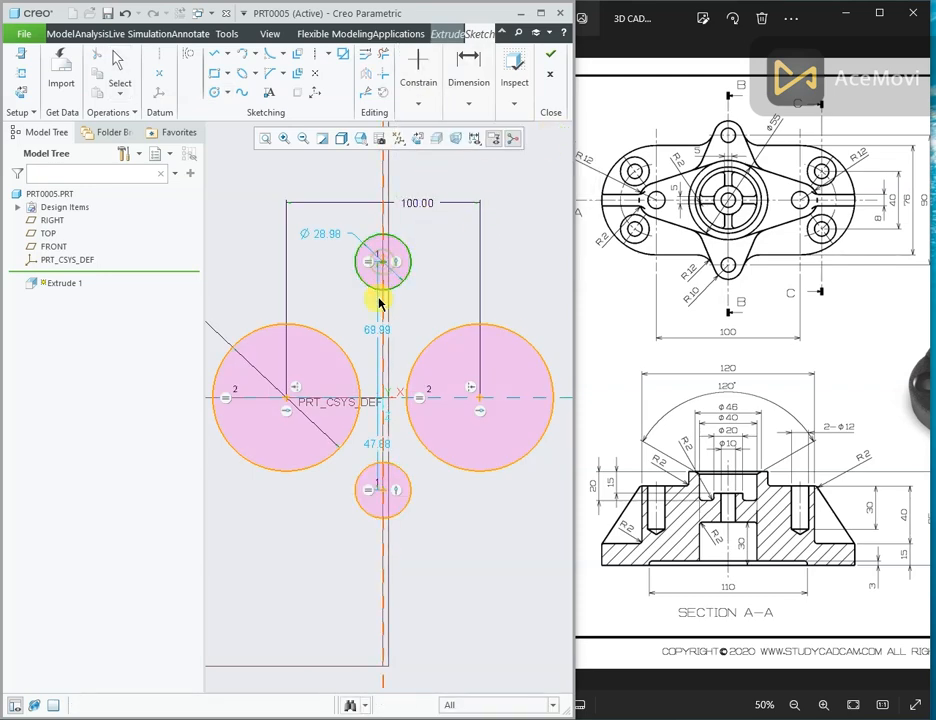
left_click(382, 492)
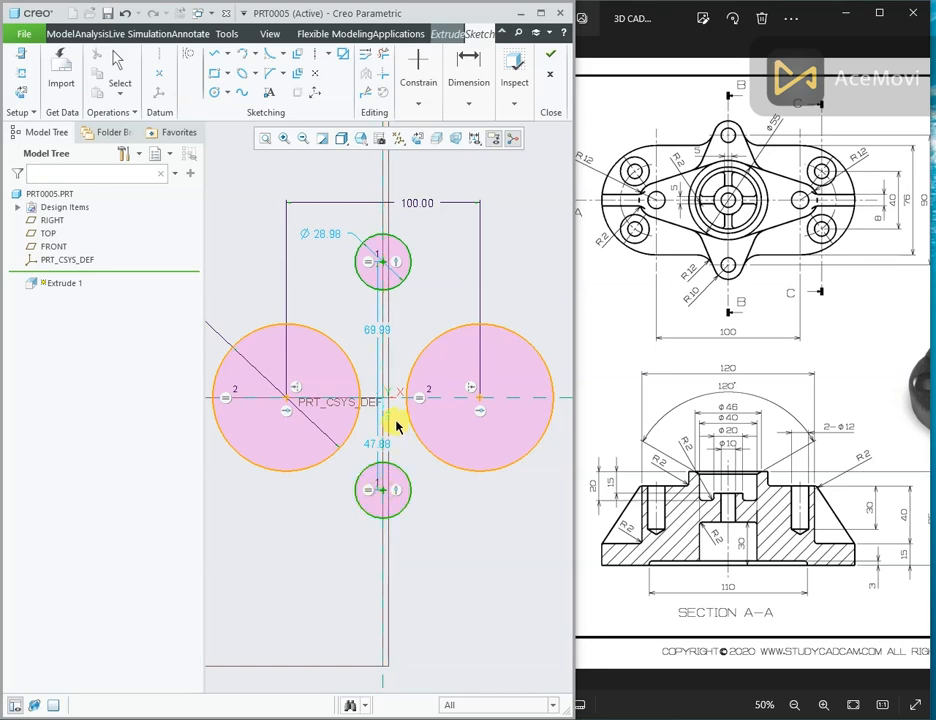
left_click(398, 400)
key("Escape")
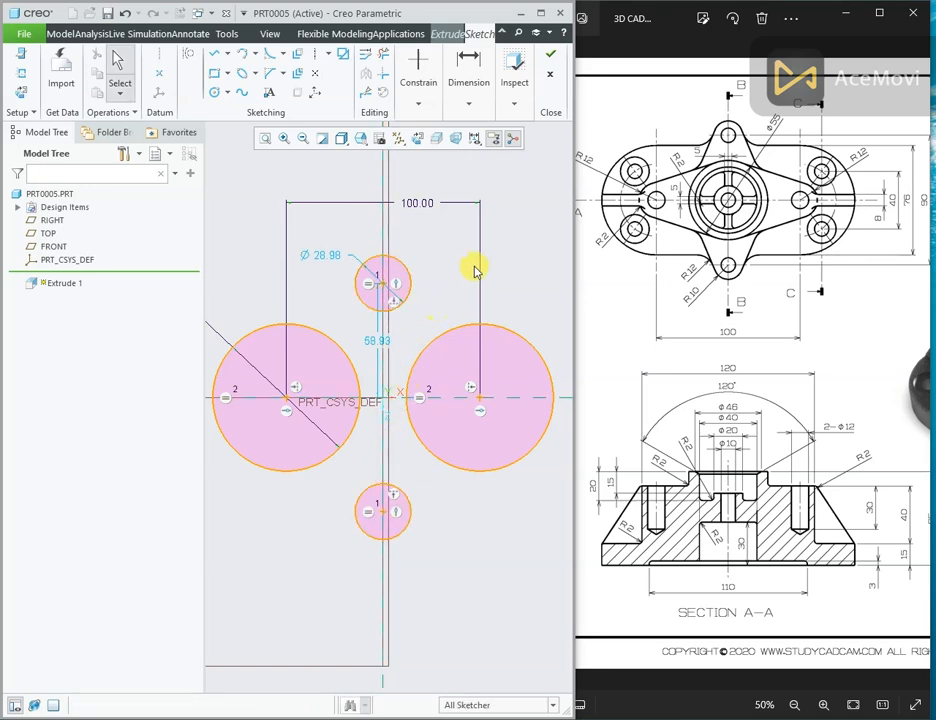
Dimension the vertical distance between the two small circle centres and set it to 90.
right_click(465, 221)
left_click(627, 249)
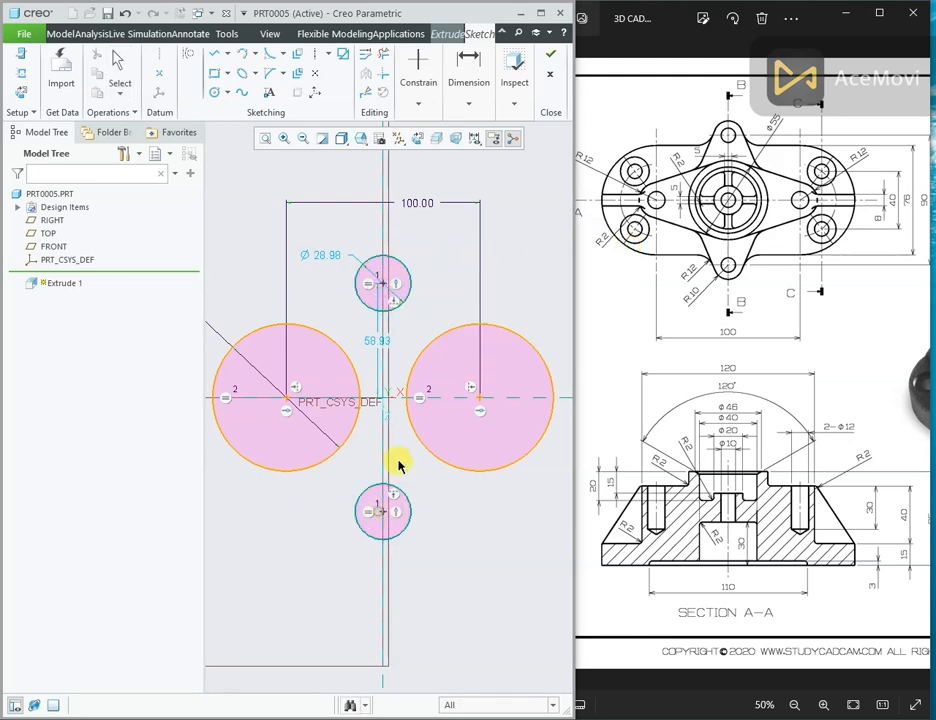
double_click(386, 350)
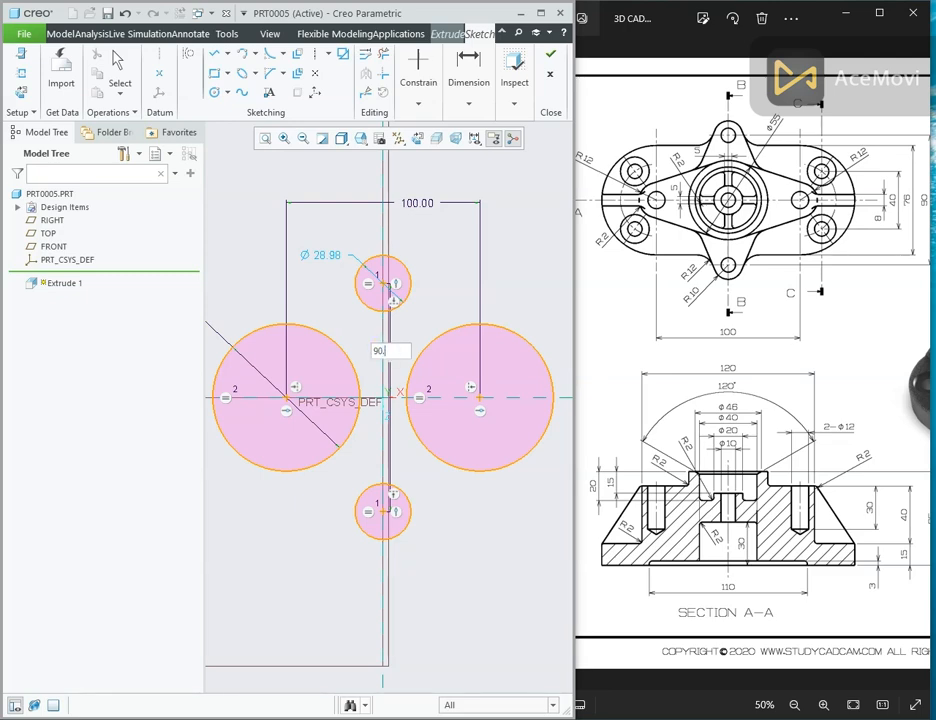
type("90.")
key("Return")
scroll(450, 303, "up", 1)
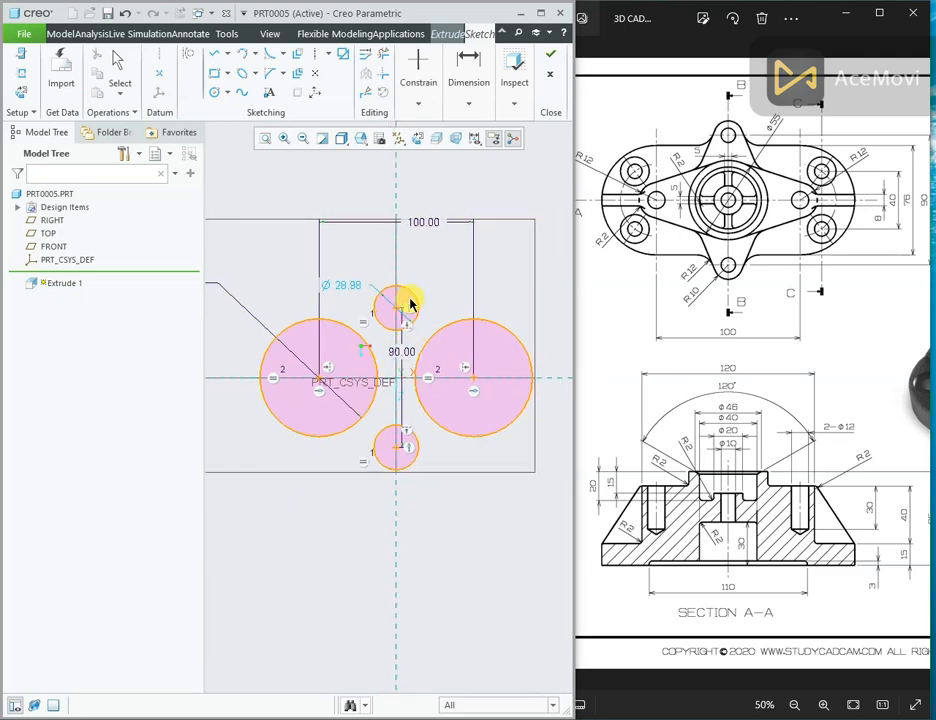
Set the diameter of the two equal small circles to 20.
scroll(411, 302, "down", 1)
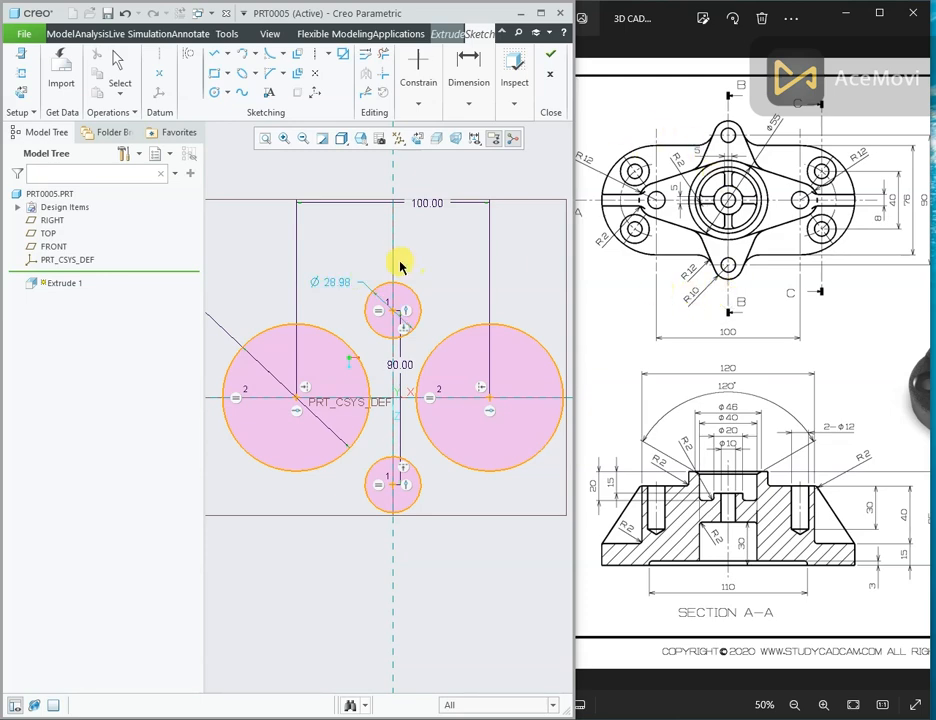
double_click(341, 289)
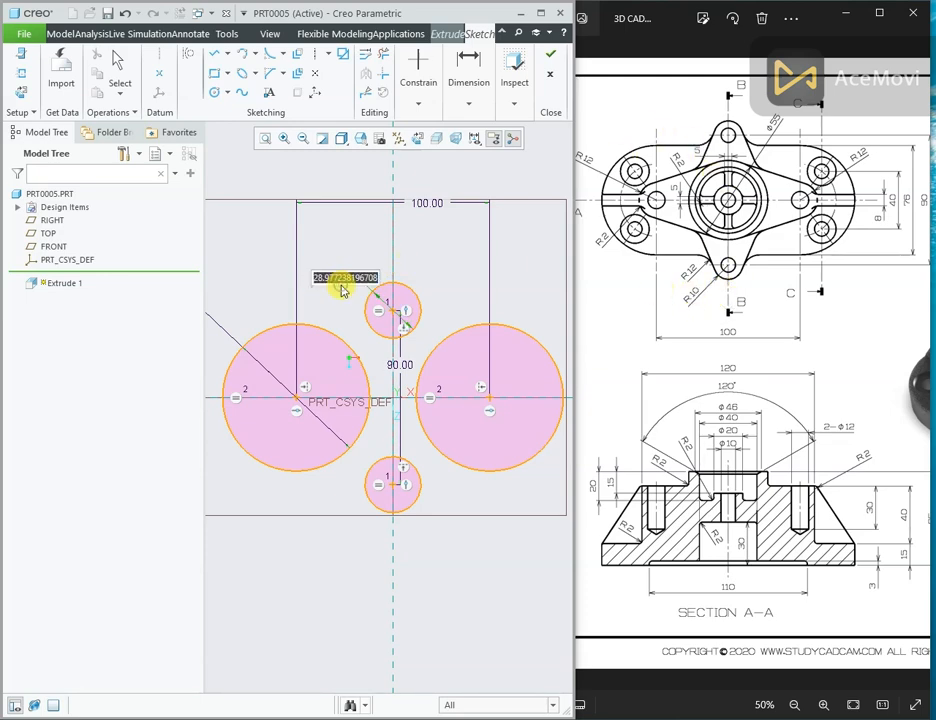
type("20.0")
key("Return")
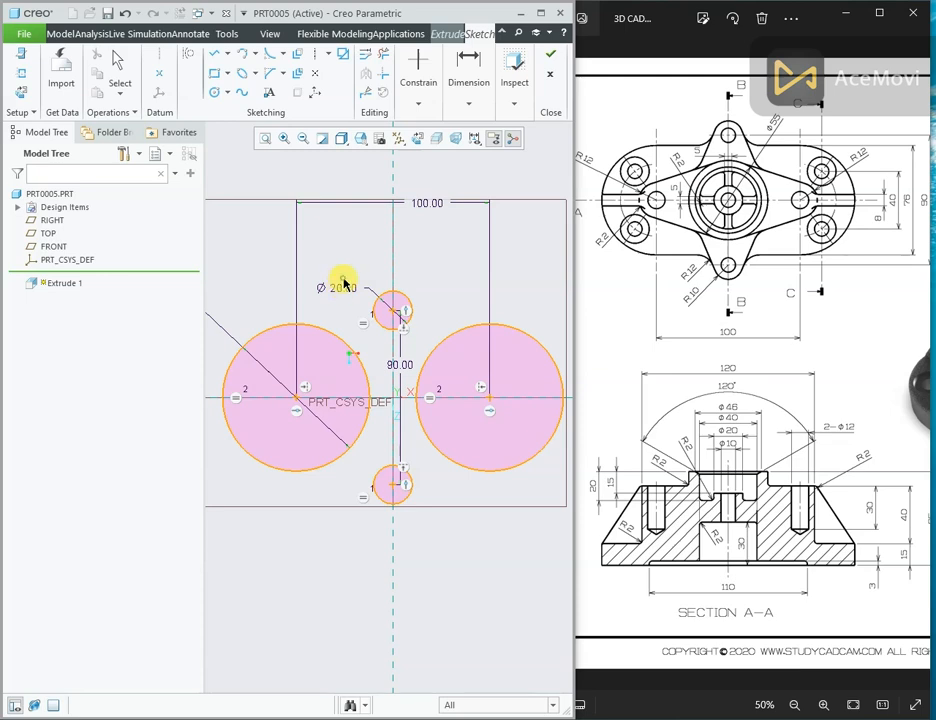
scroll(343, 282, "up", 1)
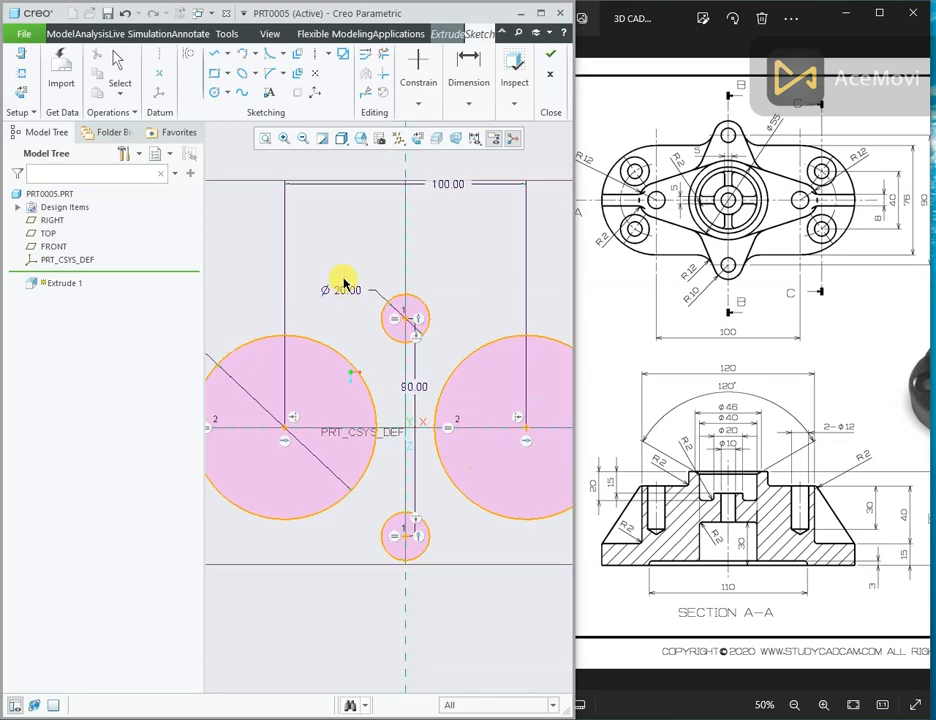
Sketch a horizontal line from the top tangent point of the large left circle to the upper small circle.
right_click(329, 203)
left_click(363, 228)
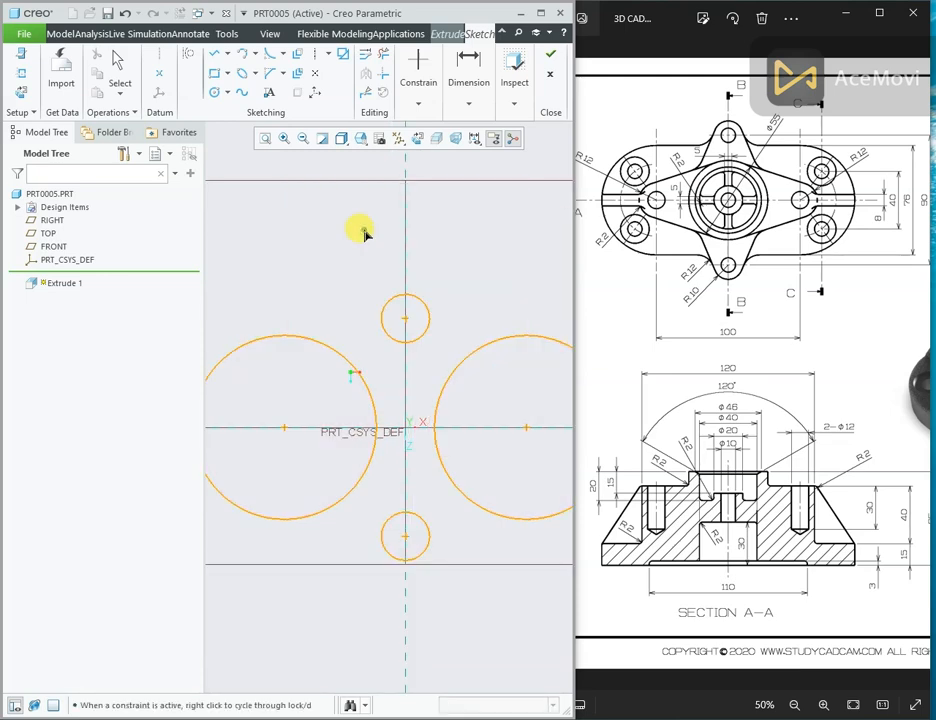
left_click(289, 337)
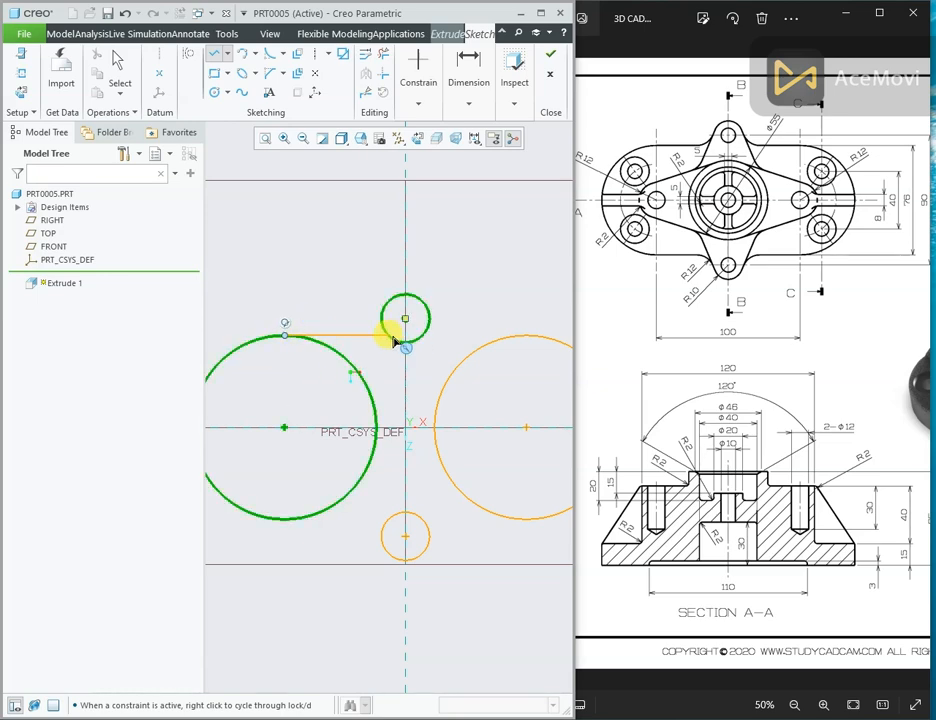
left_click(395, 342)
middle_click(393, 341)
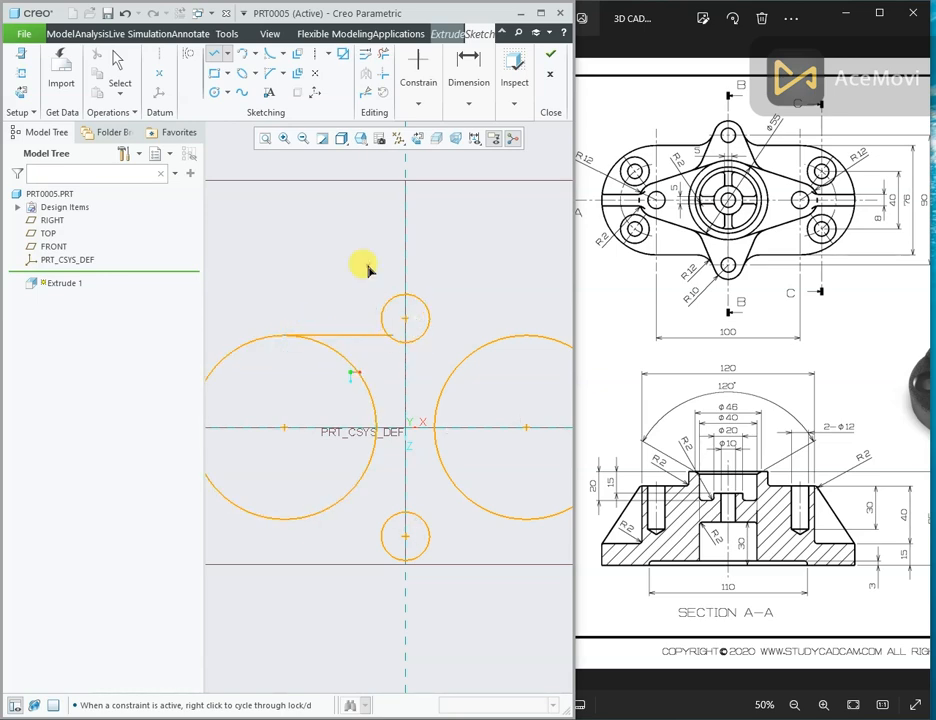
Trim the part of the horizontal line that extends inside the upper small circle.
left_click(382, 337)
scroll(390, 335, "down", 5)
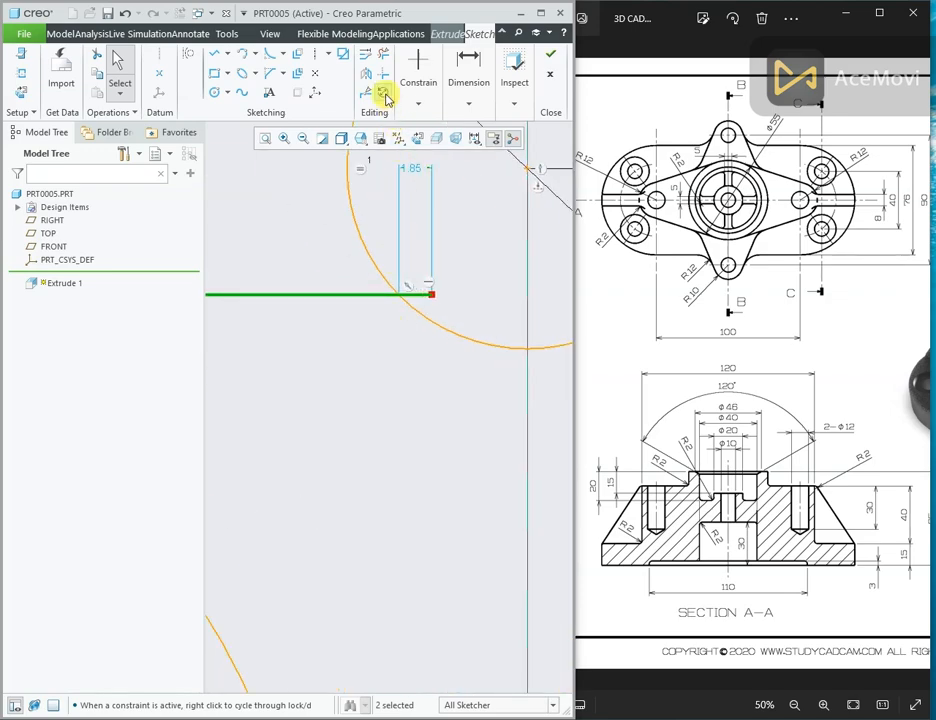
left_click(383, 56)
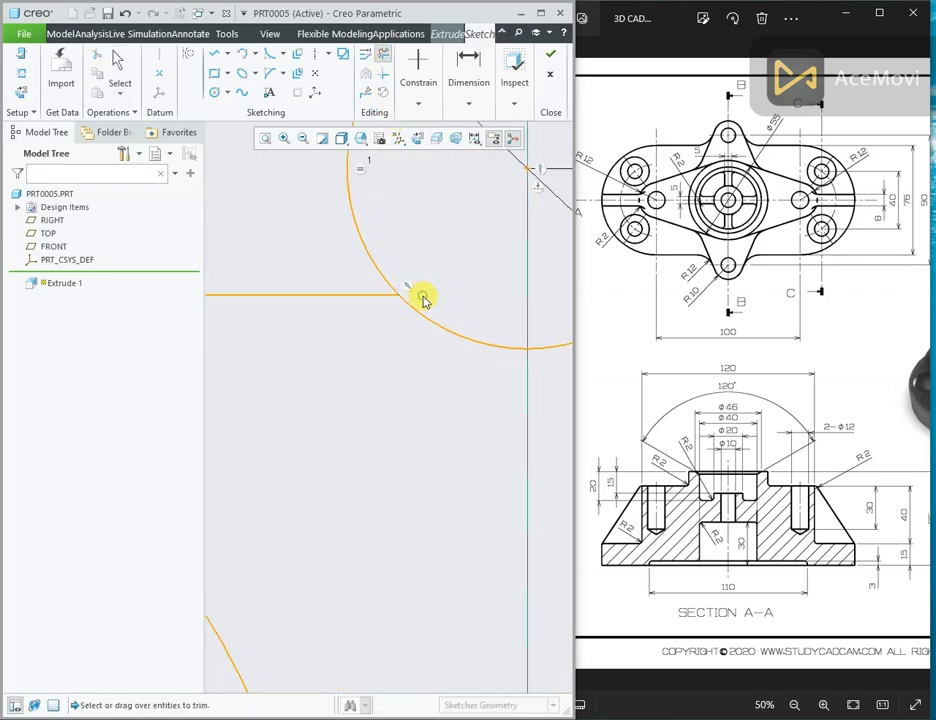
scroll(420, 298, "up", 5)
middle_click(394, 281)
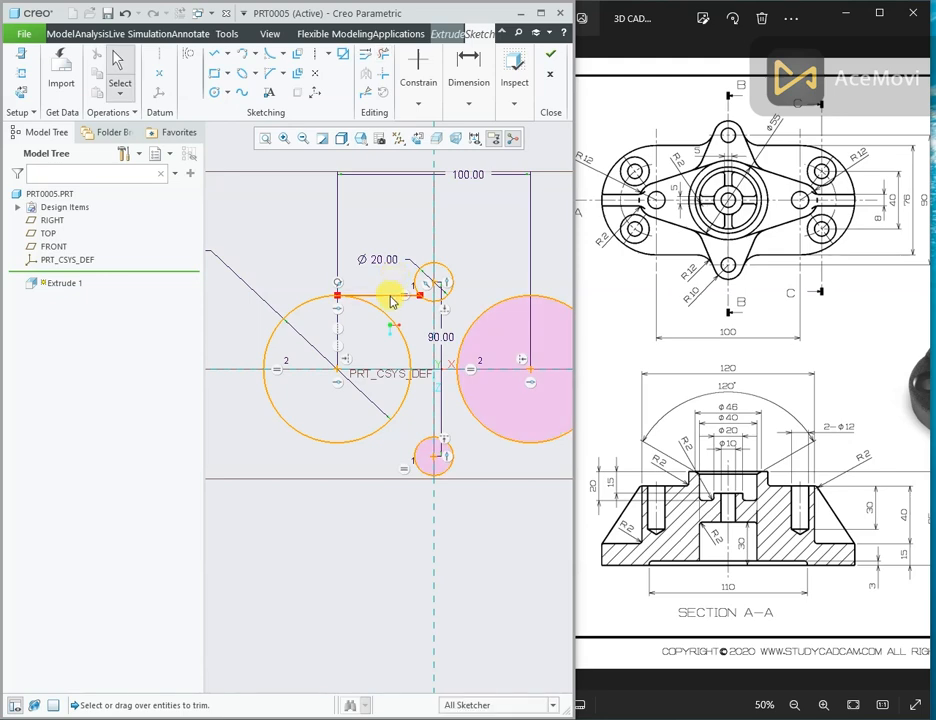
Mirror the upper-left horizontal line about the horizontal reference.
left_click(391, 296)
left_click(364, 74)
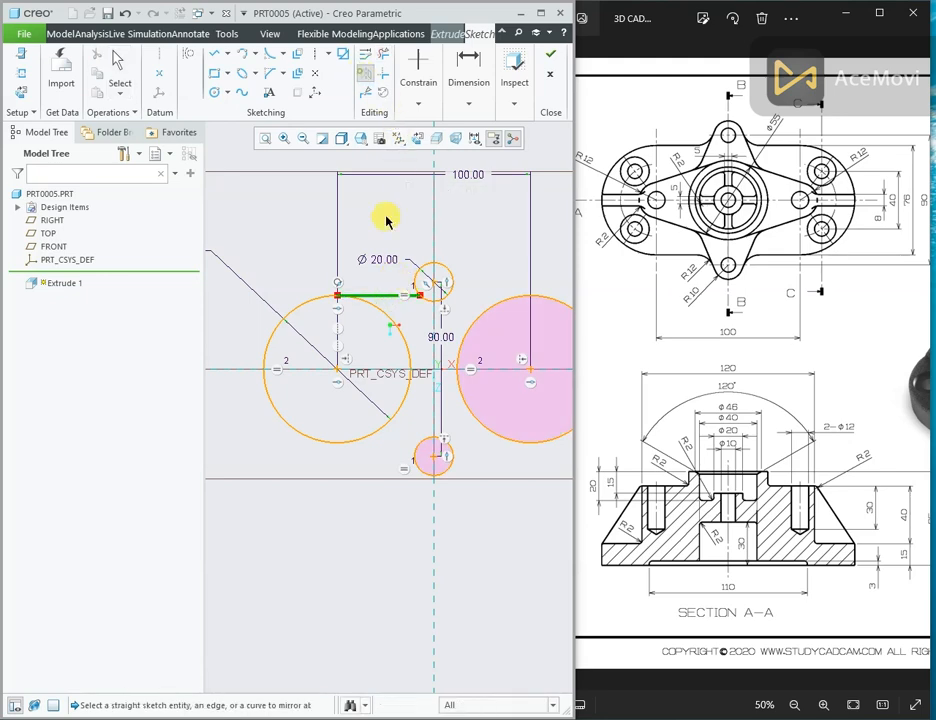
left_click(391, 370)
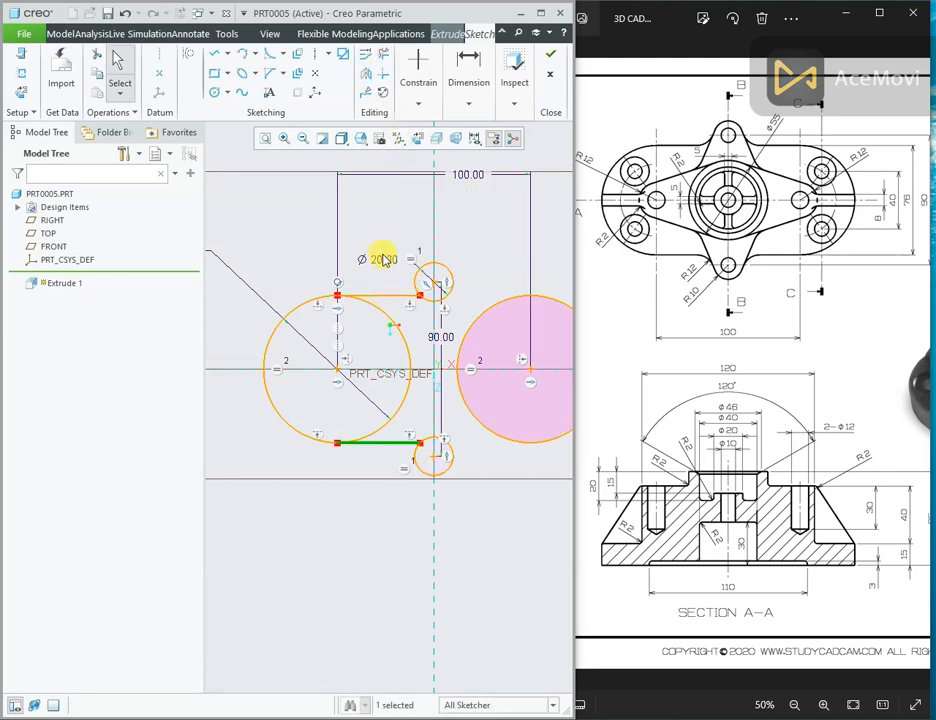
Mirror both left-hand horizontal lines about the vertical reference.
scroll(337, 312, "up", 2)
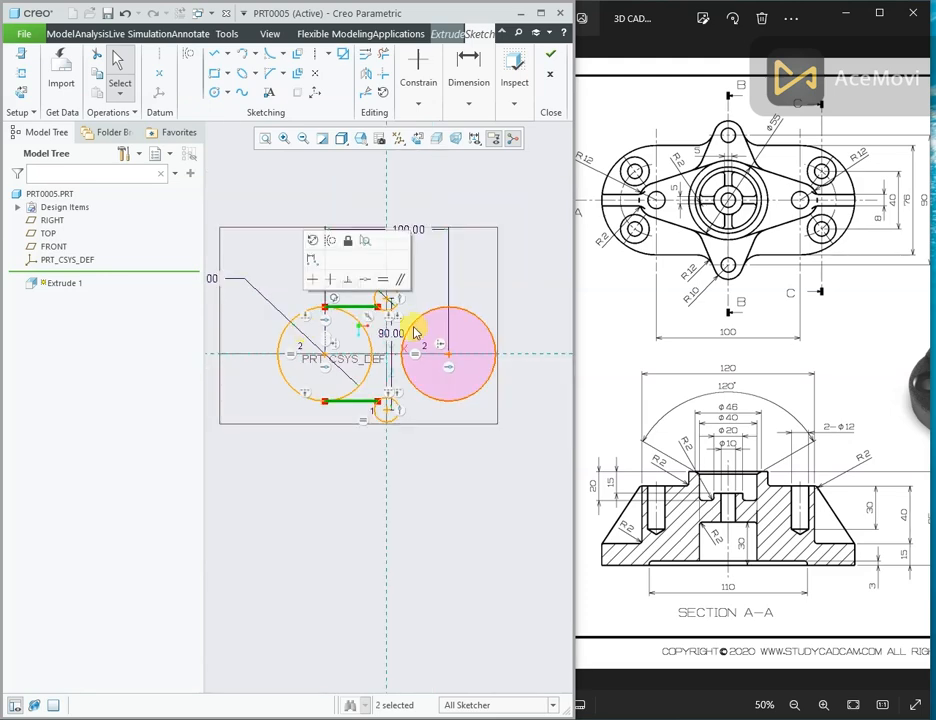
left_click(369, 76)
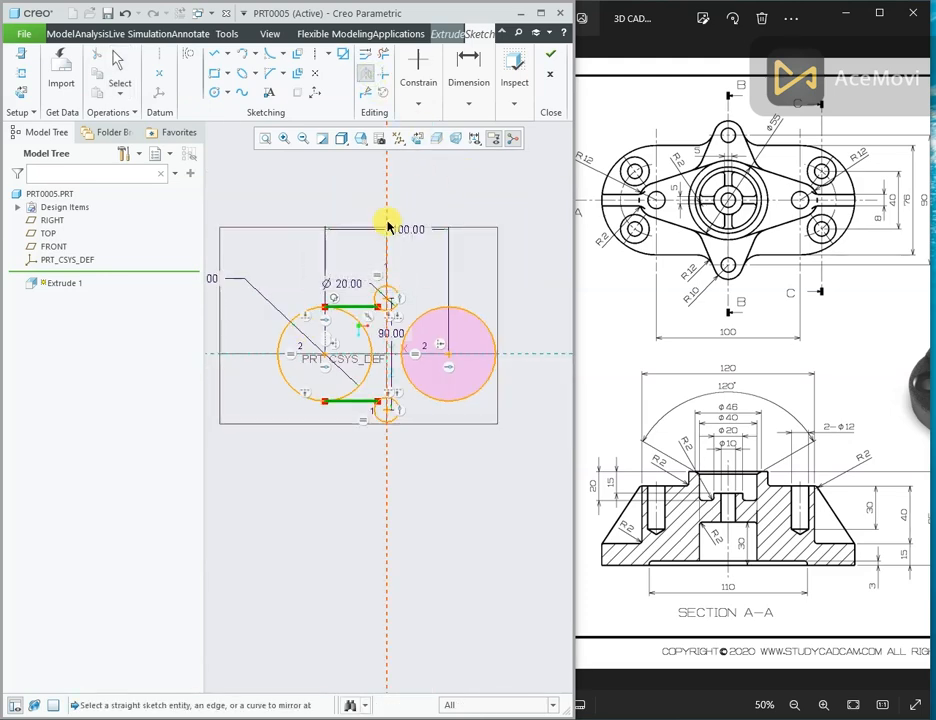
left_click(388, 226)
scroll(398, 318, "down", 2)
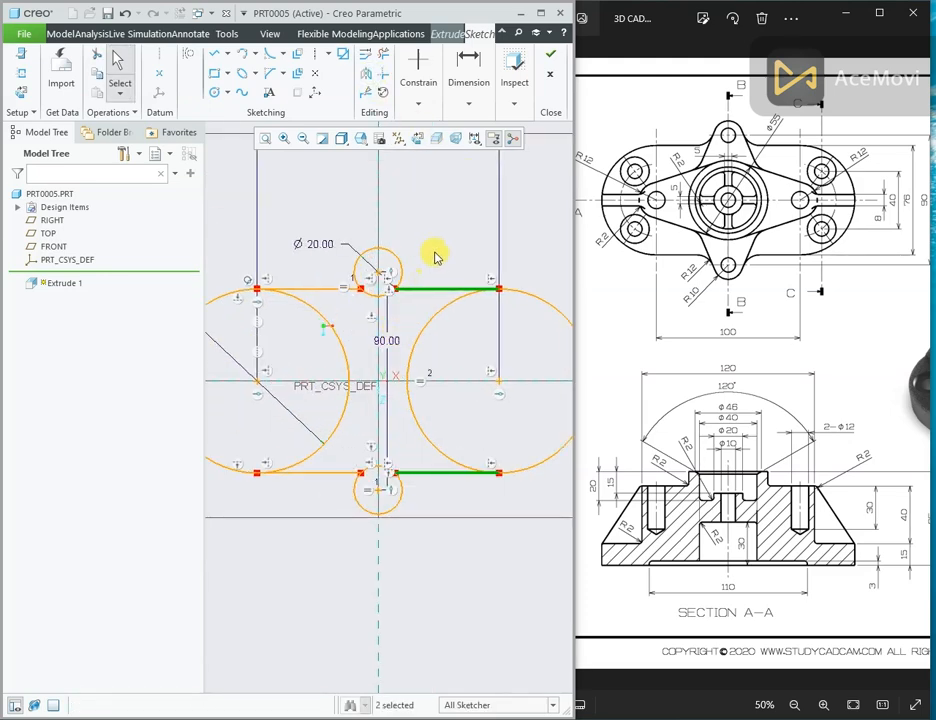
Trim away the inner arcs of both small circles between the ends of the horizontal lines.
left_click(382, 53)
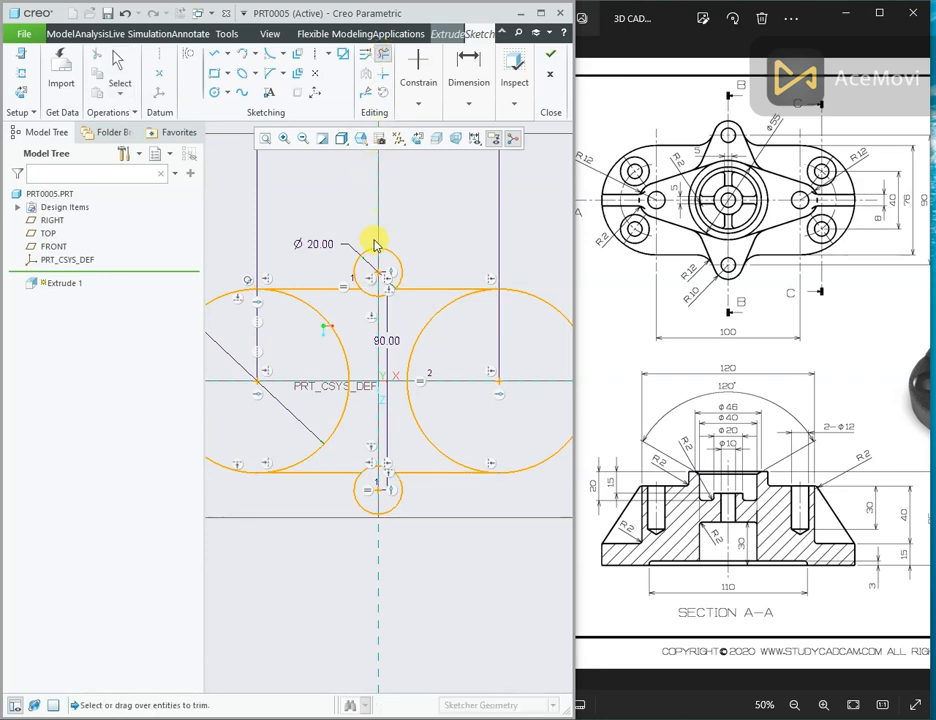
left_click(369, 298)
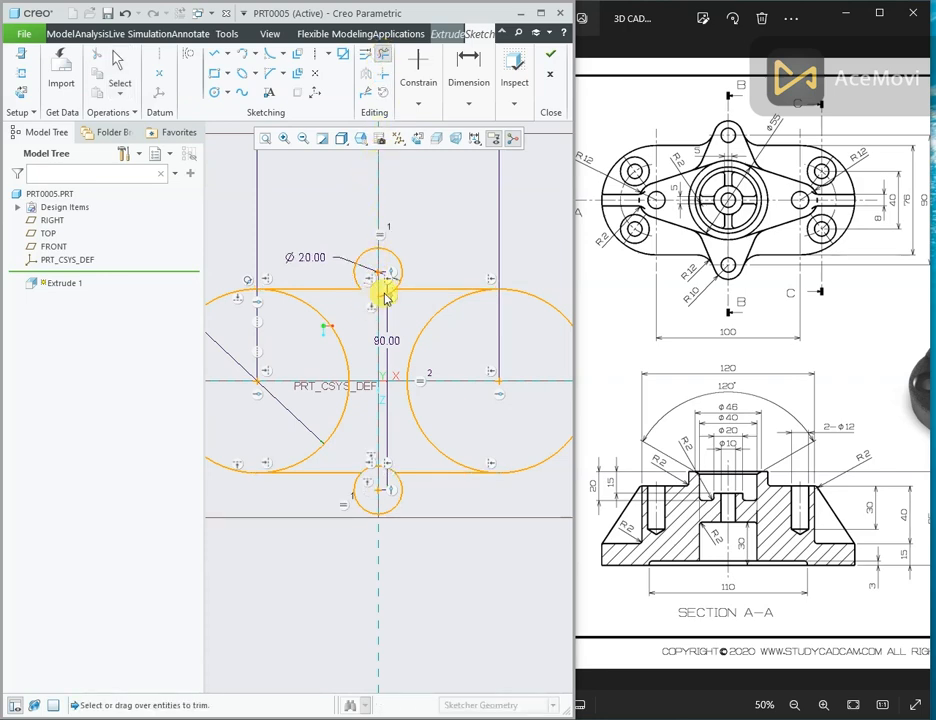
left_click(385, 294)
left_click(362, 475)
left_click(383, 474)
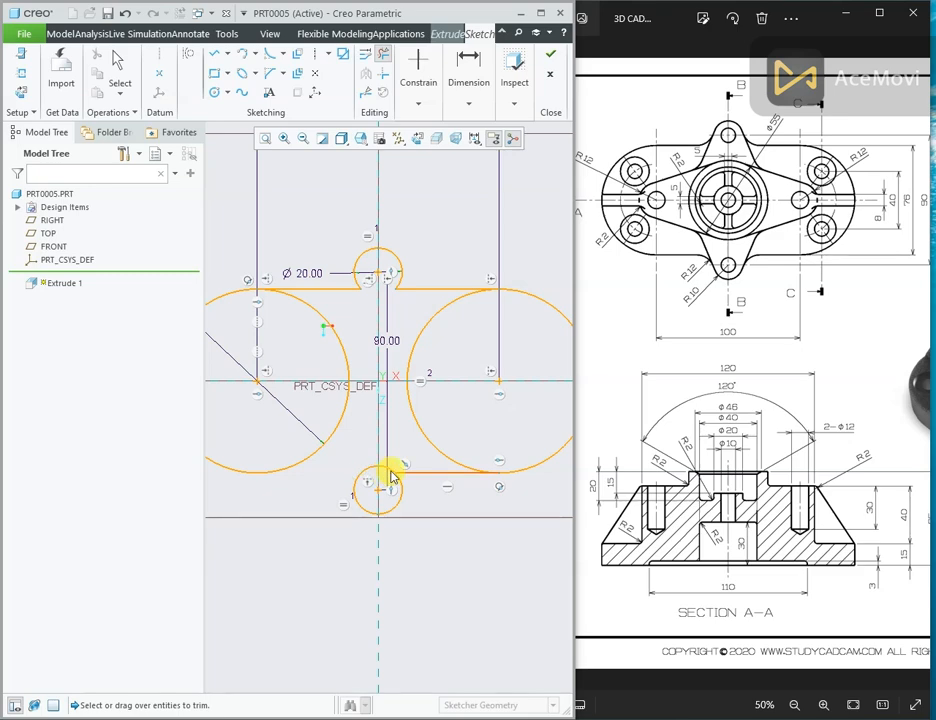
key("ctrl+z")
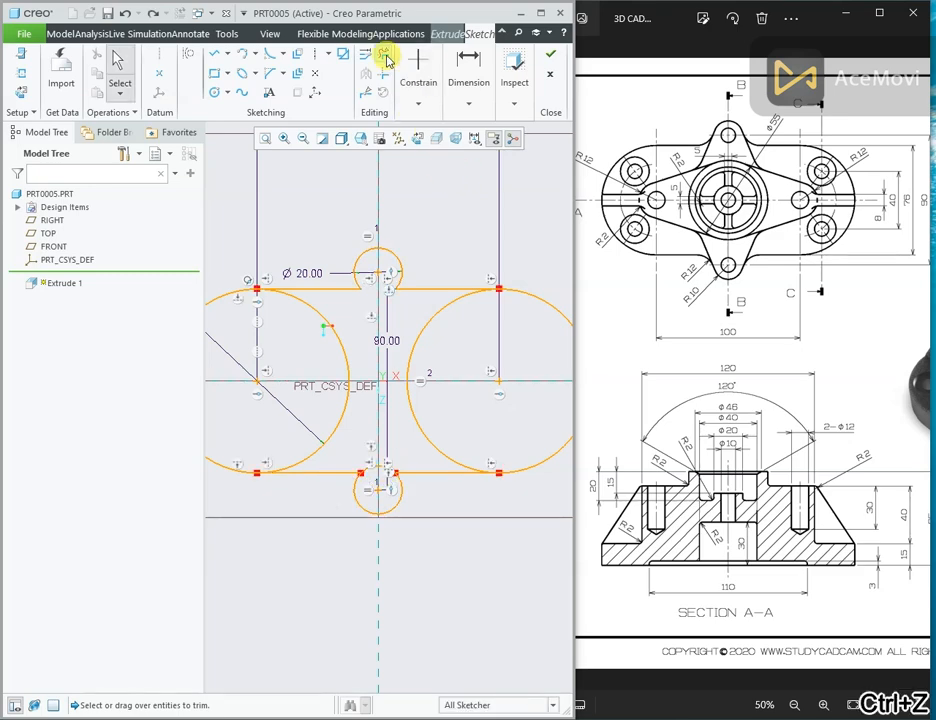
left_click(380, 473)
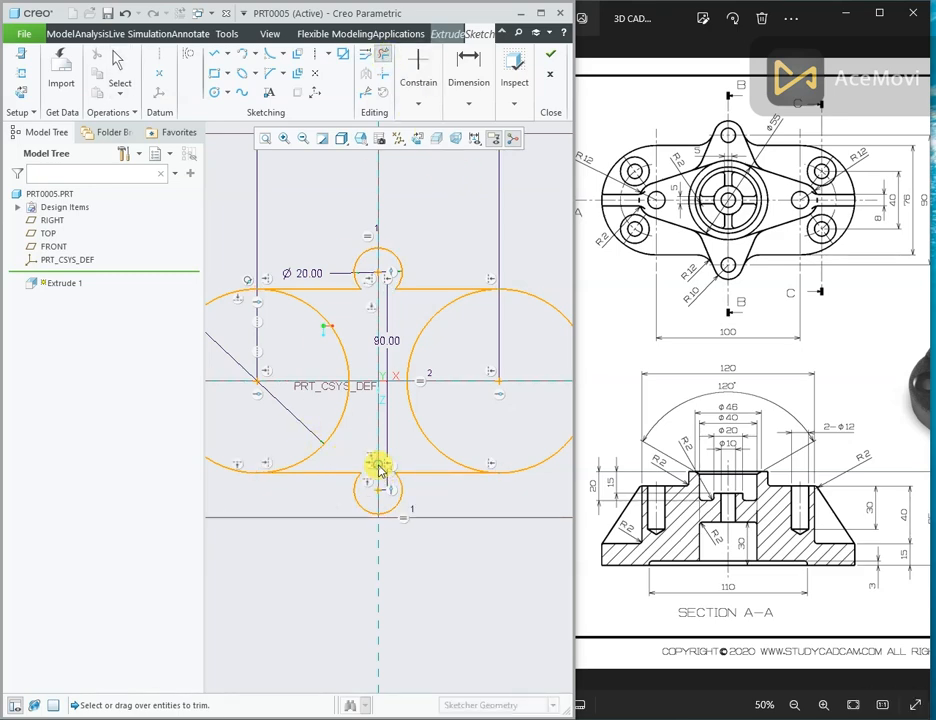
Trim away the inner halves of both large circles, leaving one closed outline.
left_click(342, 397)
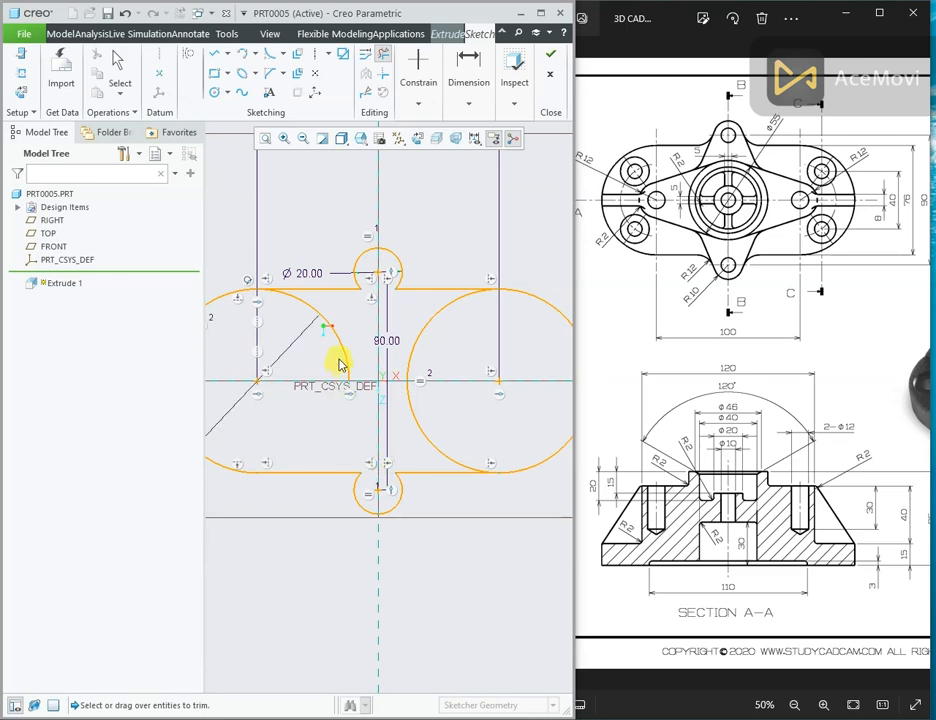
left_click_drag(340, 365, 380, 340)
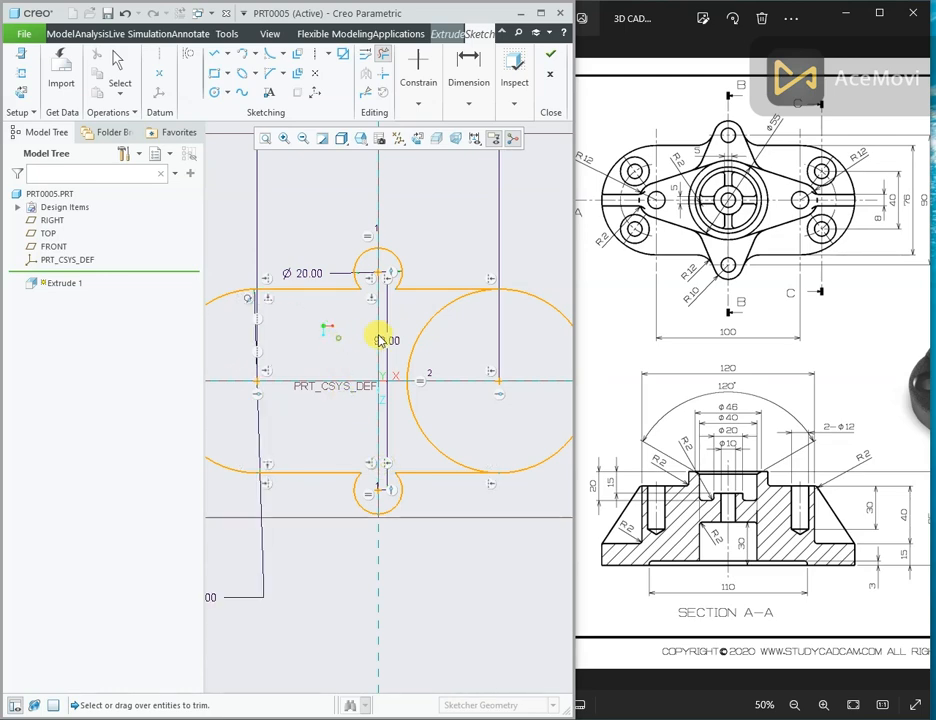
left_click(426, 445)
middle_click(432, 338)
scroll(450, 340, "up", 2)
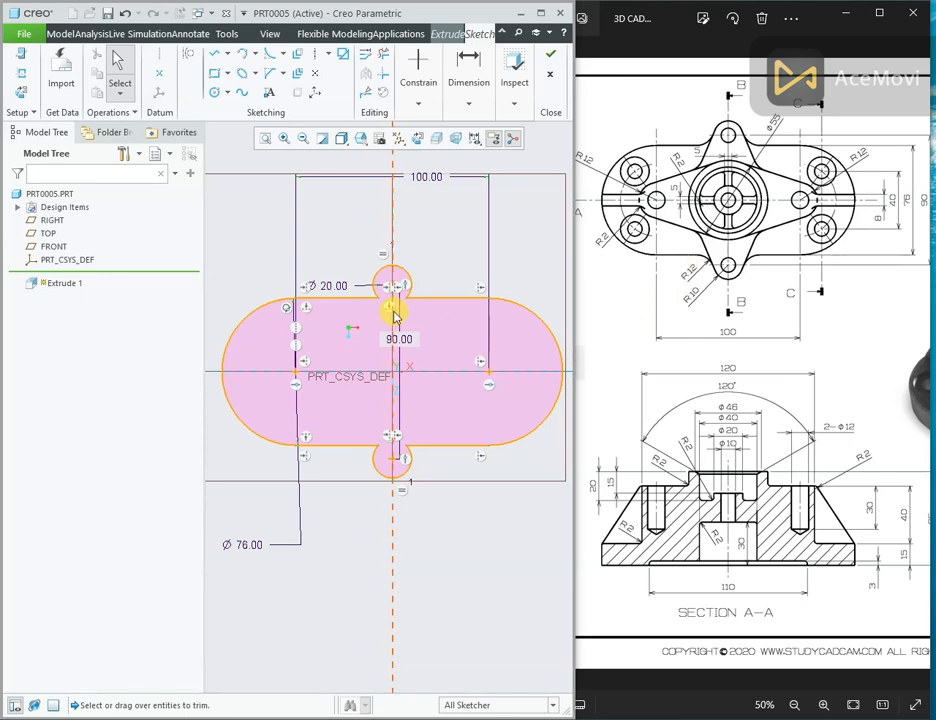
Add fillets of about 2.7 and 2.4 radius where the upper lug arc meets the left and right horizontal edges.
scroll(380, 302, "down", 3)
right_click(338, 201)
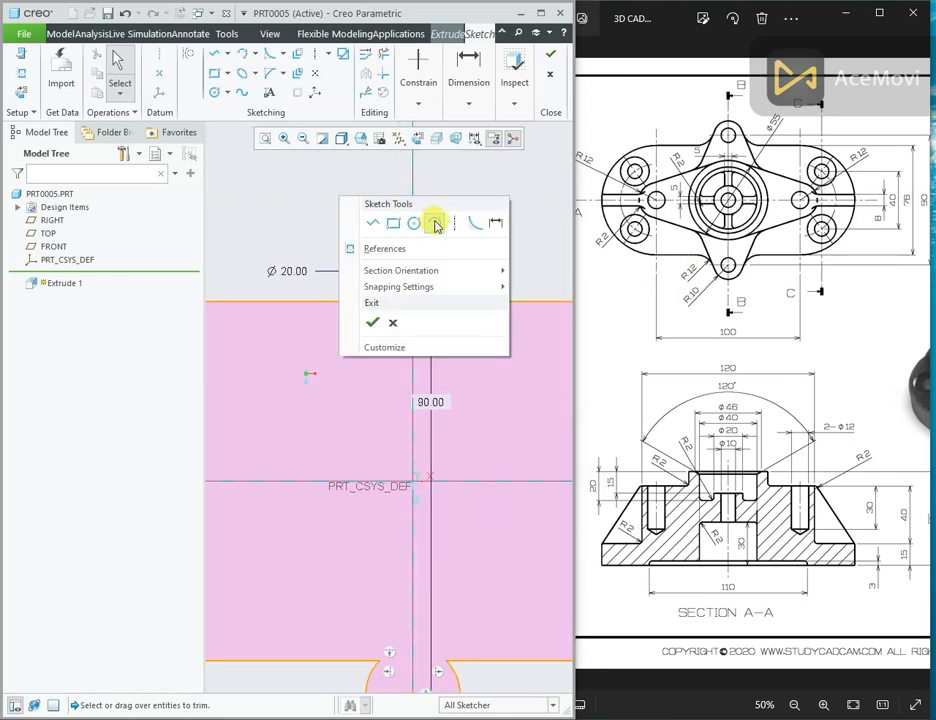
left_click(474, 225)
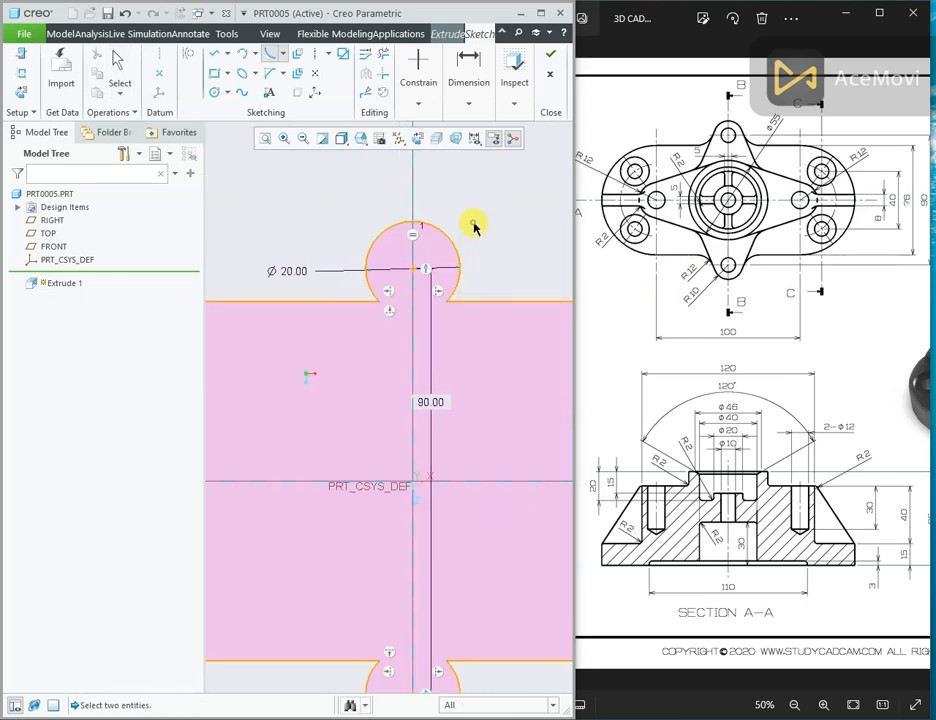
left_click(361, 296)
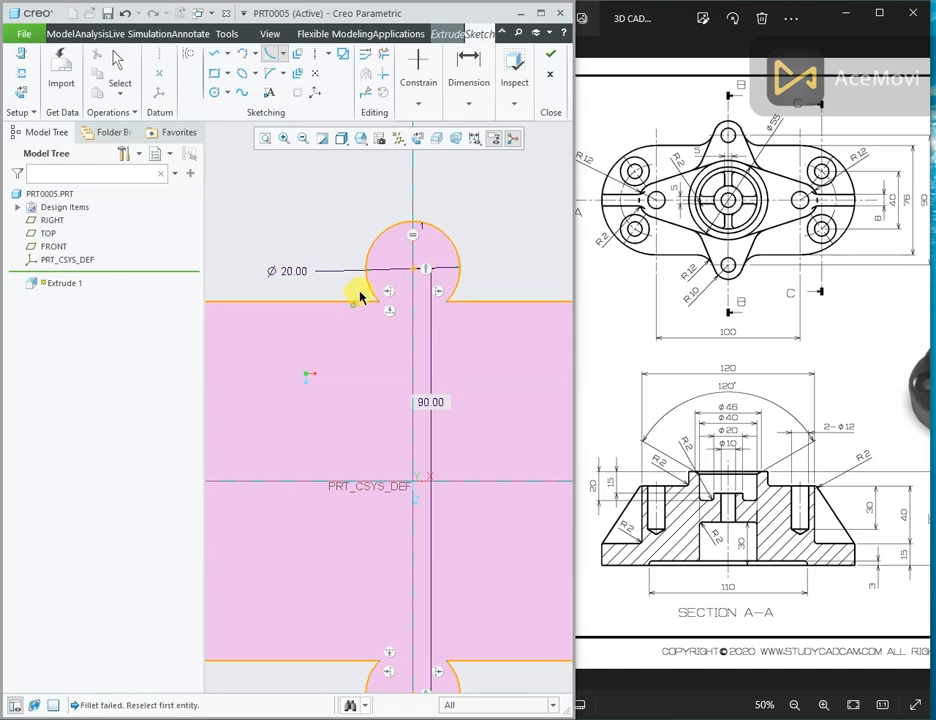
left_click(371, 289)
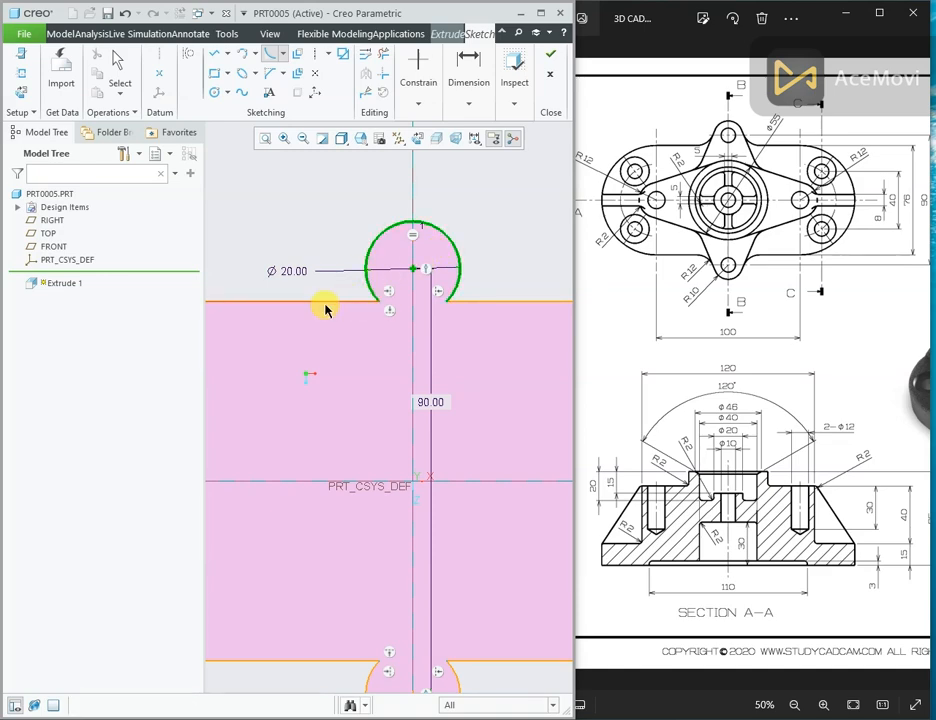
left_click(324, 304)
left_click(466, 300)
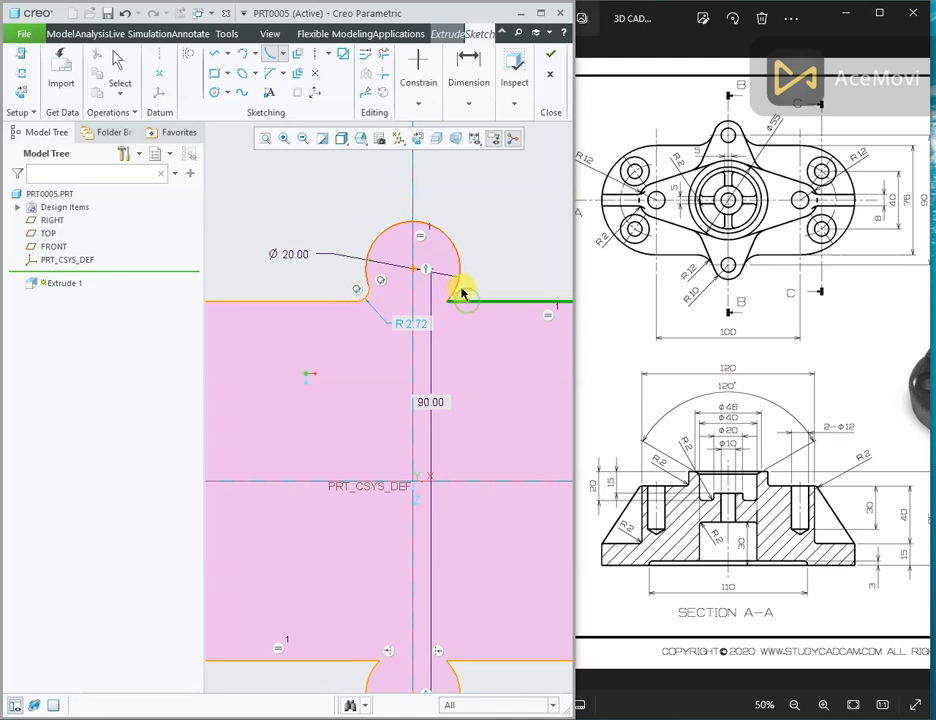
left_click(462, 287)
Add fillets of about 1.5 and 2.1 radius where the lower lug arc meets the left and right horizontal edges.
scroll(439, 292, "up", 4)
scroll(415, 490, "down", 5)
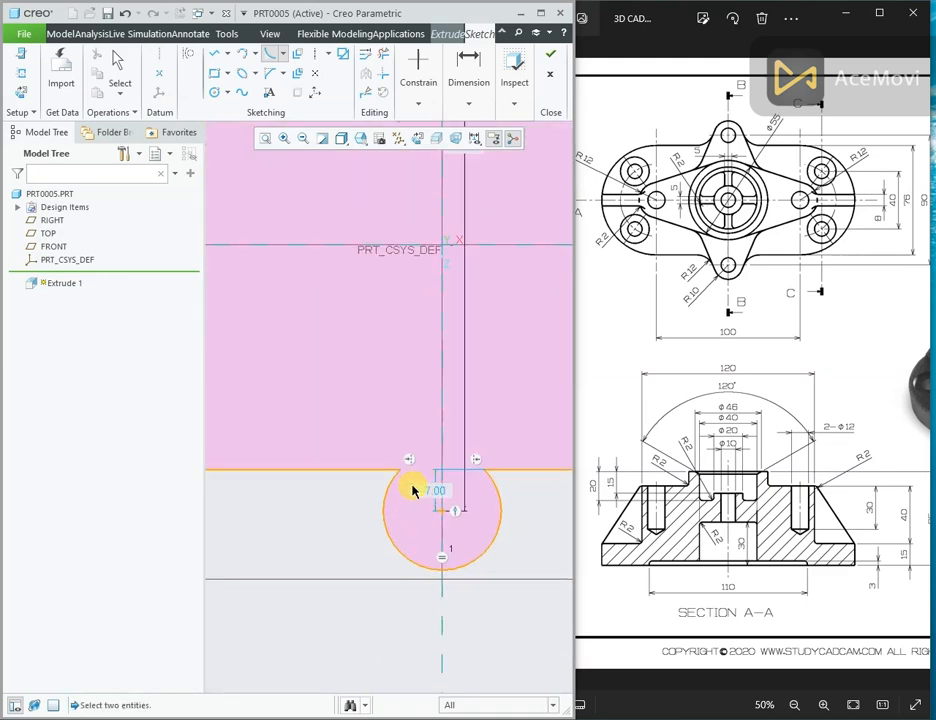
left_click(388, 491)
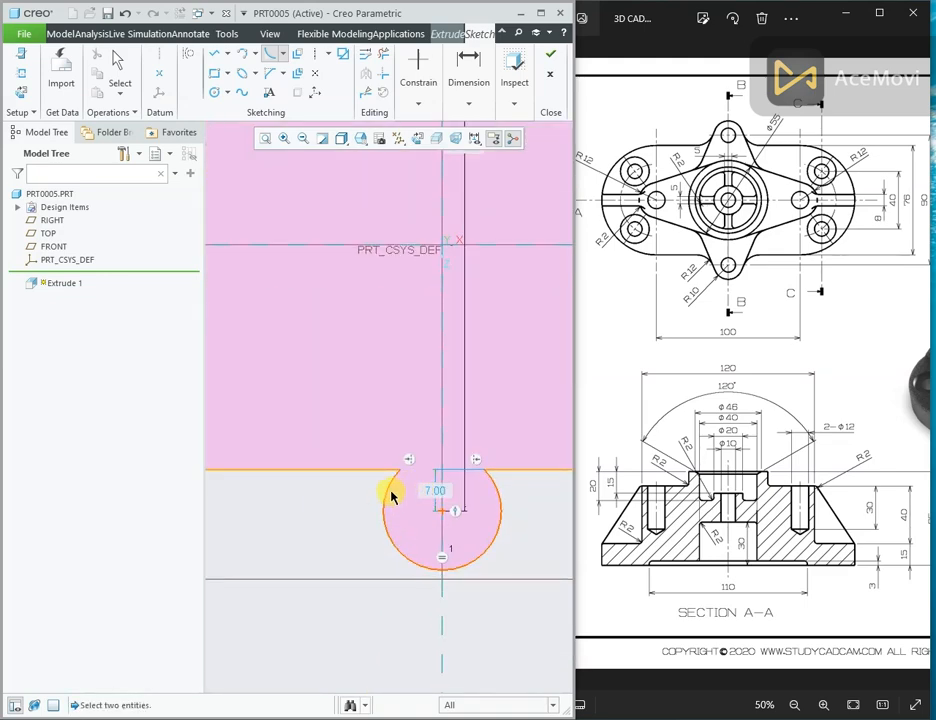
left_click(384, 476)
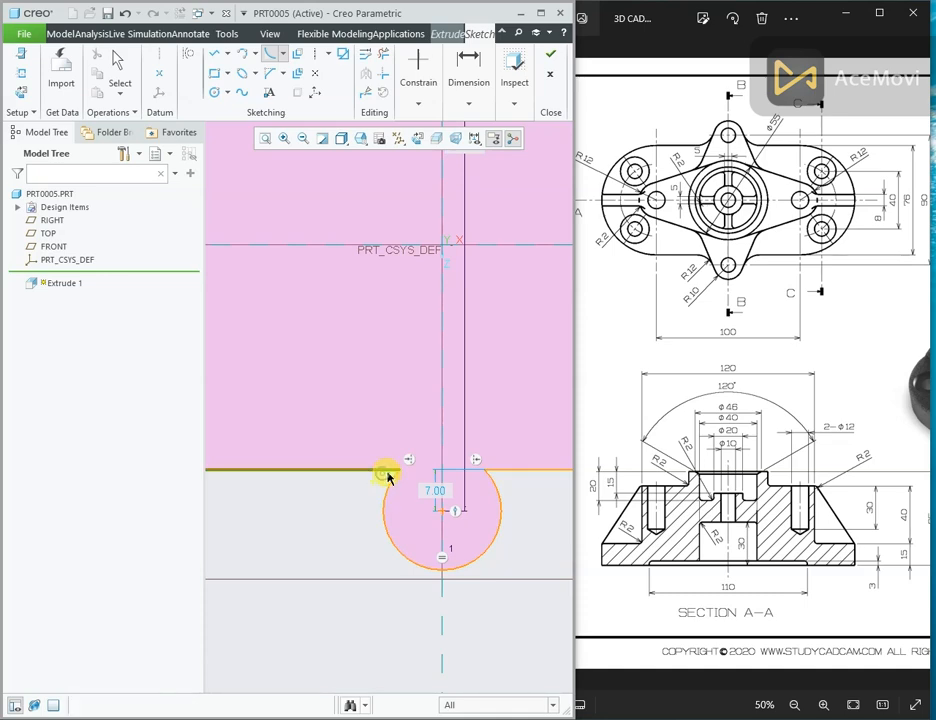
left_click(387, 472)
left_click(392, 489)
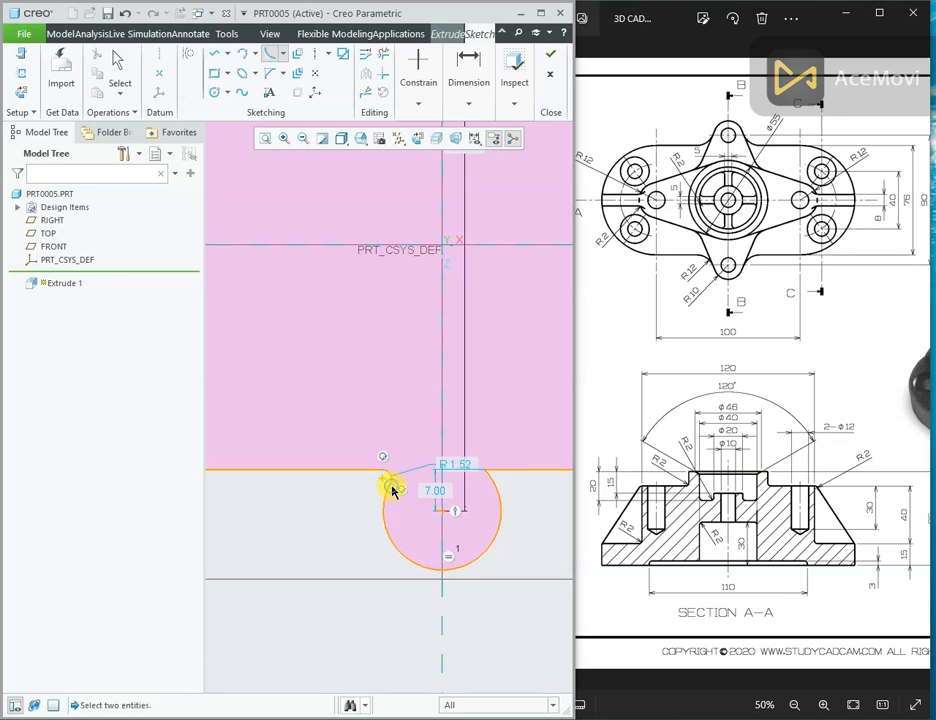
left_click(497, 490)
left_click(506, 472)
scroll(449, 468, "up", 4)
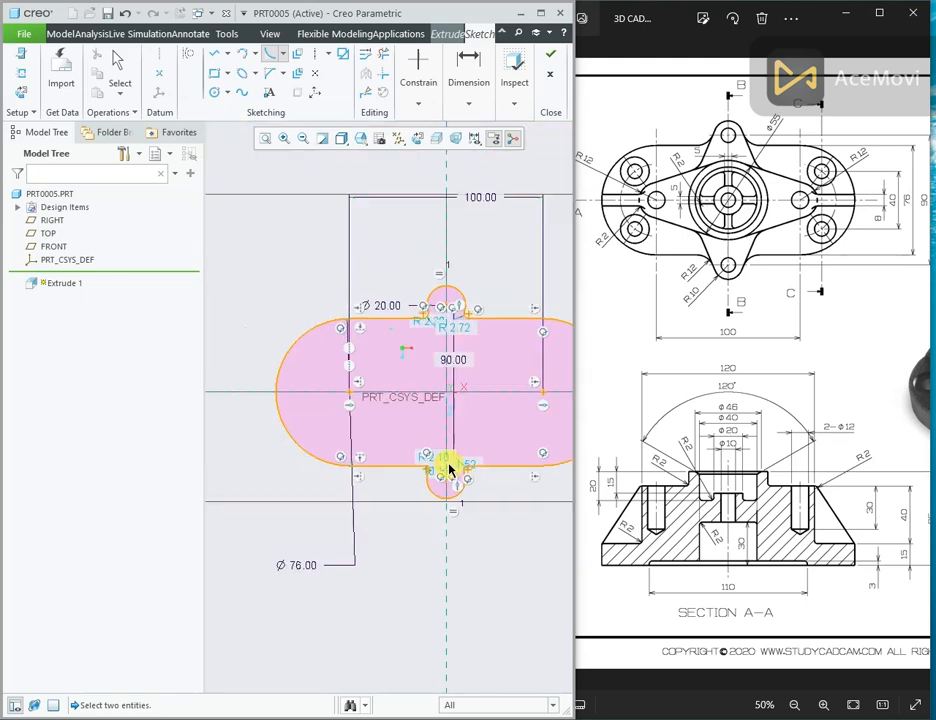
Apply an Equal constraint to all four fillets at the upper and lower lugs.
scroll(489, 281, "down", 2)
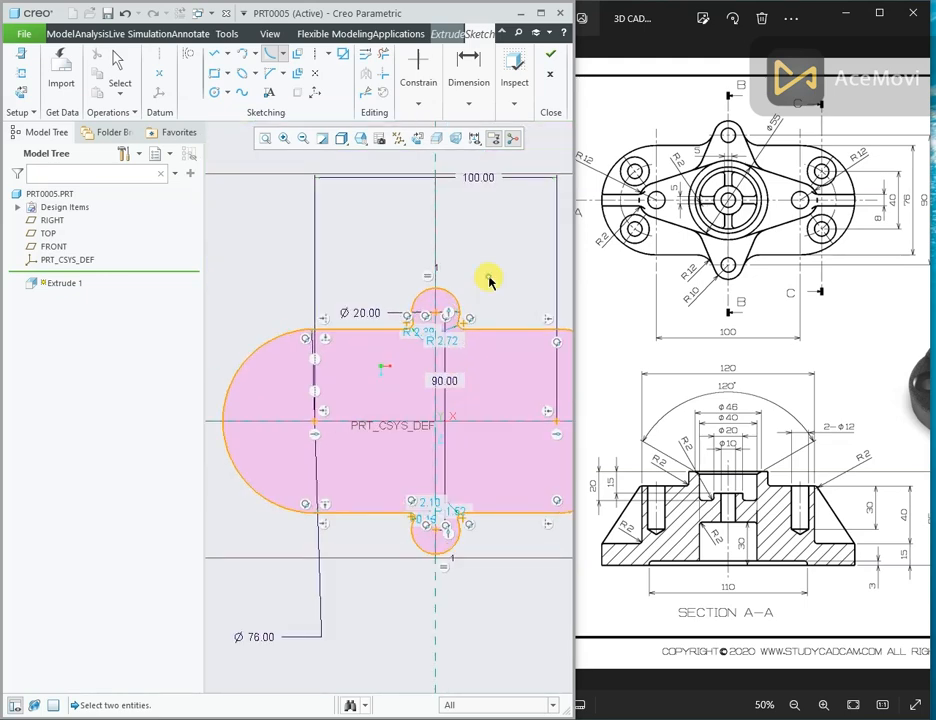
left_click(420, 112)
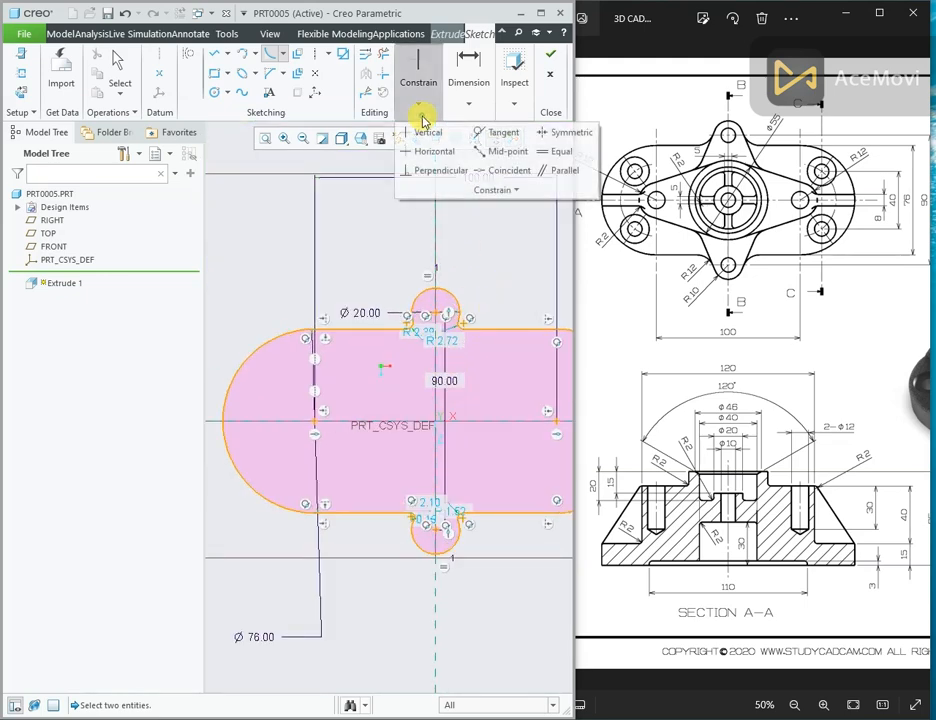
left_click(540, 158)
scroll(451, 343, "down", 5)
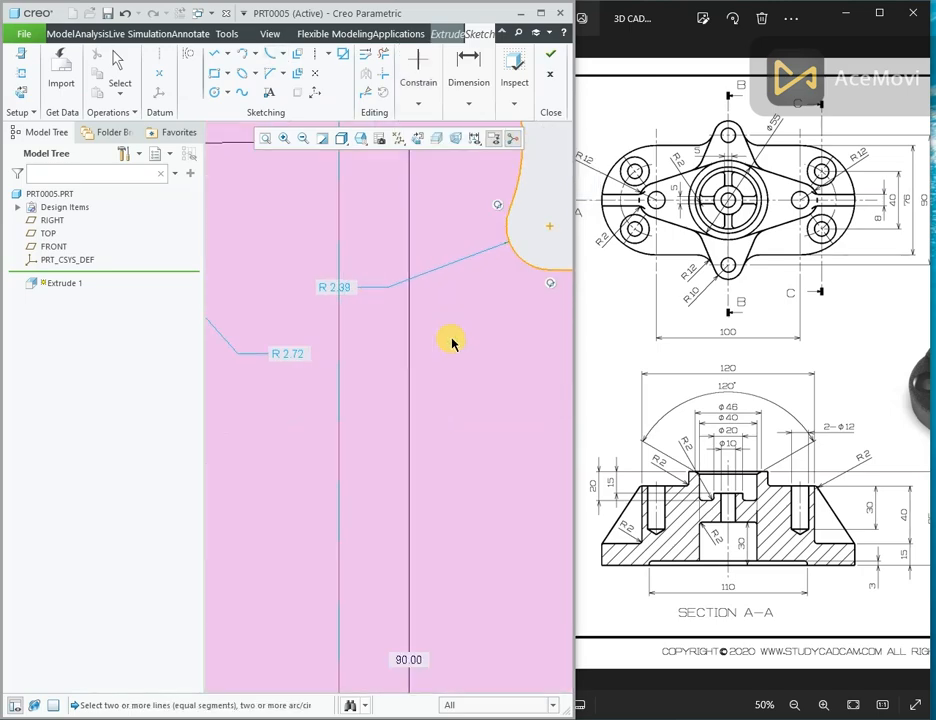
left_click(507, 276)
scroll(497, 300, "up", 4)
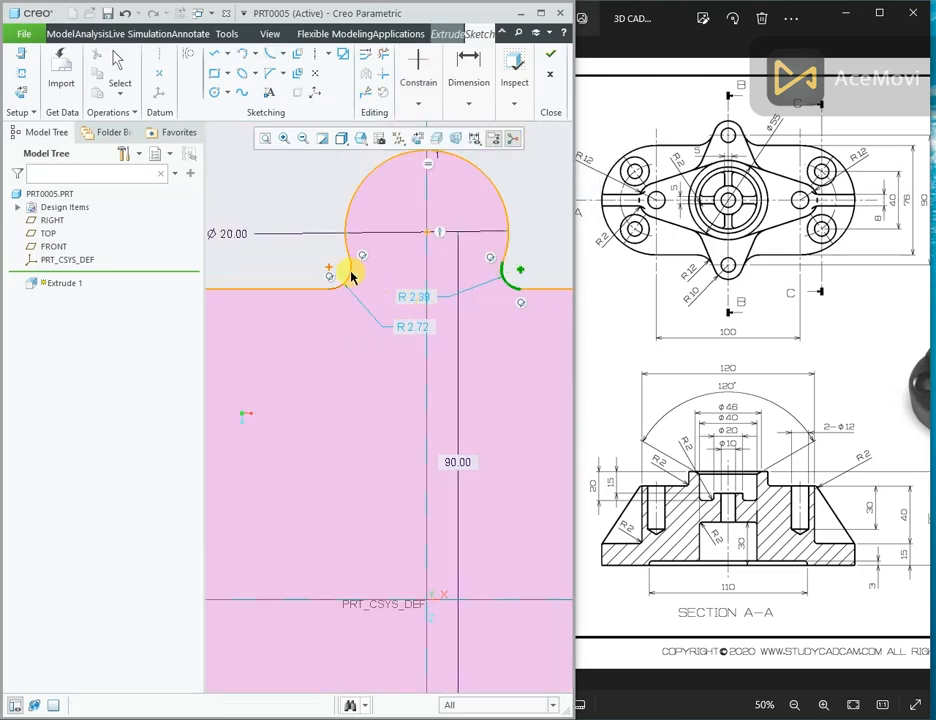
left_click(351, 272)
scroll(358, 405, "up", 5)
scroll(358, 405, "down", 5)
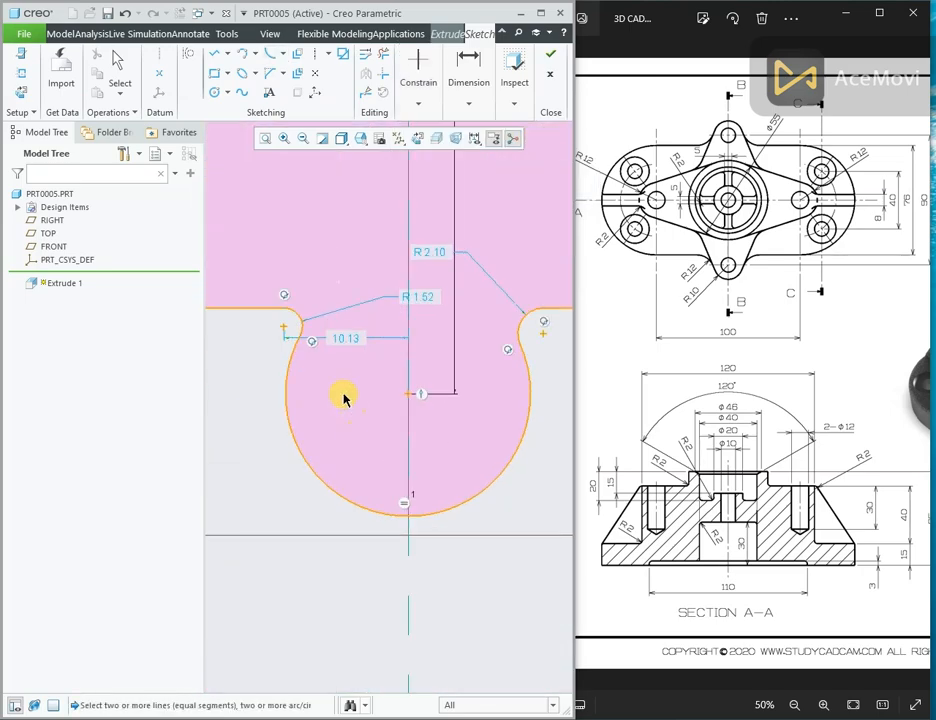
left_click(298, 325)
left_click(527, 325)
scroll(382, 445, "up", 5)
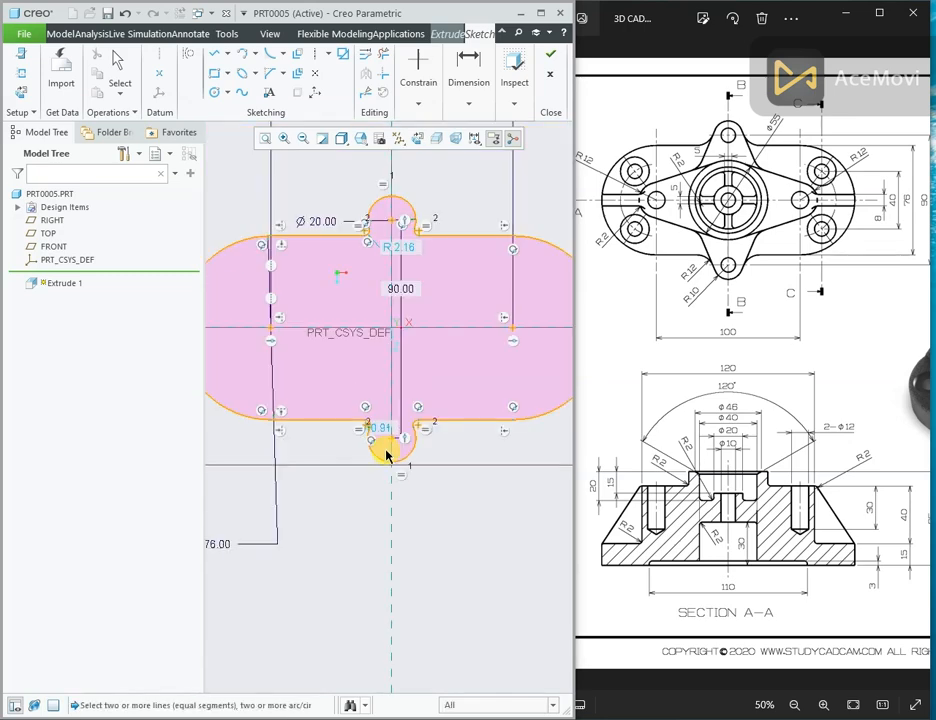
Move the upper lug's left fillet radius dimension outside the profile and try to set the radius to 12.
scroll(407, 219, "down", 4)
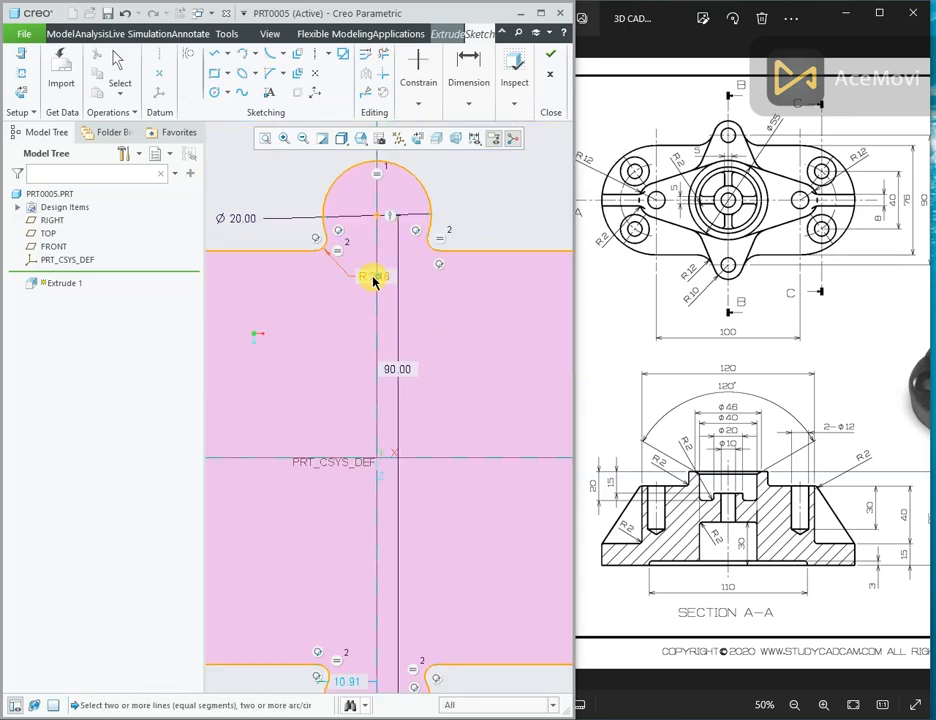
middle_click(292, 212)
left_click_drag(372, 272, 288, 196)
double_click(270, 193)
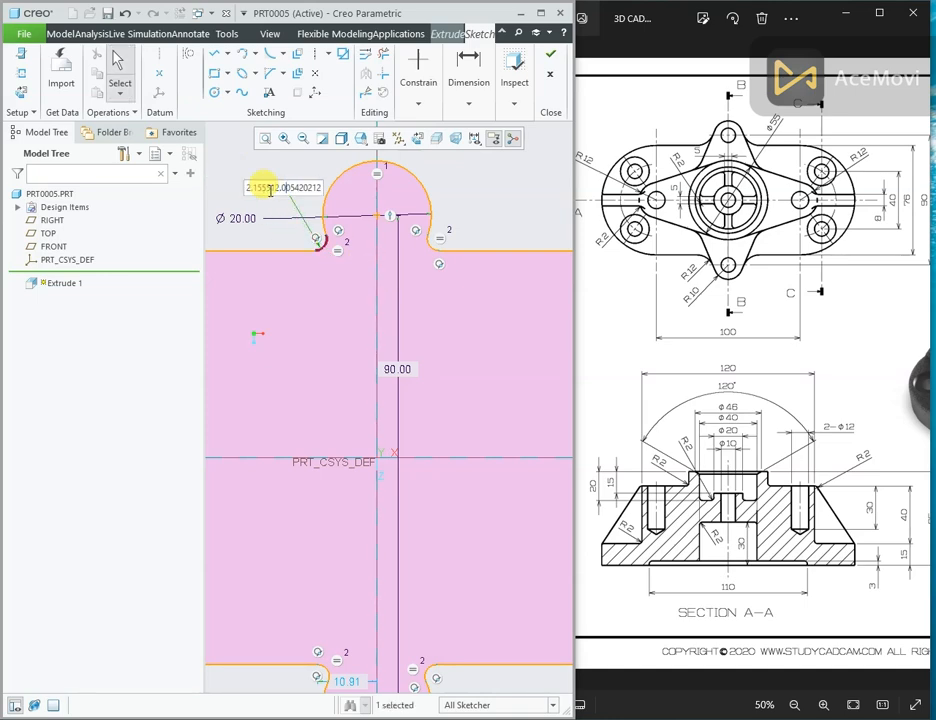
key("ctrl+a")
type("12")
key("Return")
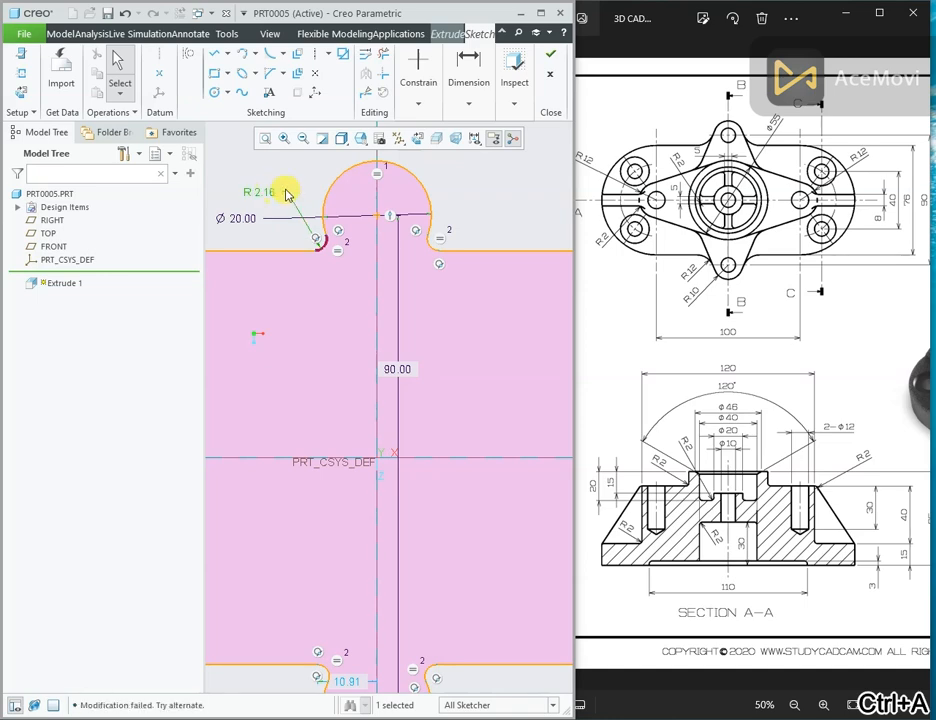
Retry a radius of 12 for the four equal lug fillets.
double_click(272, 193)
type("12")
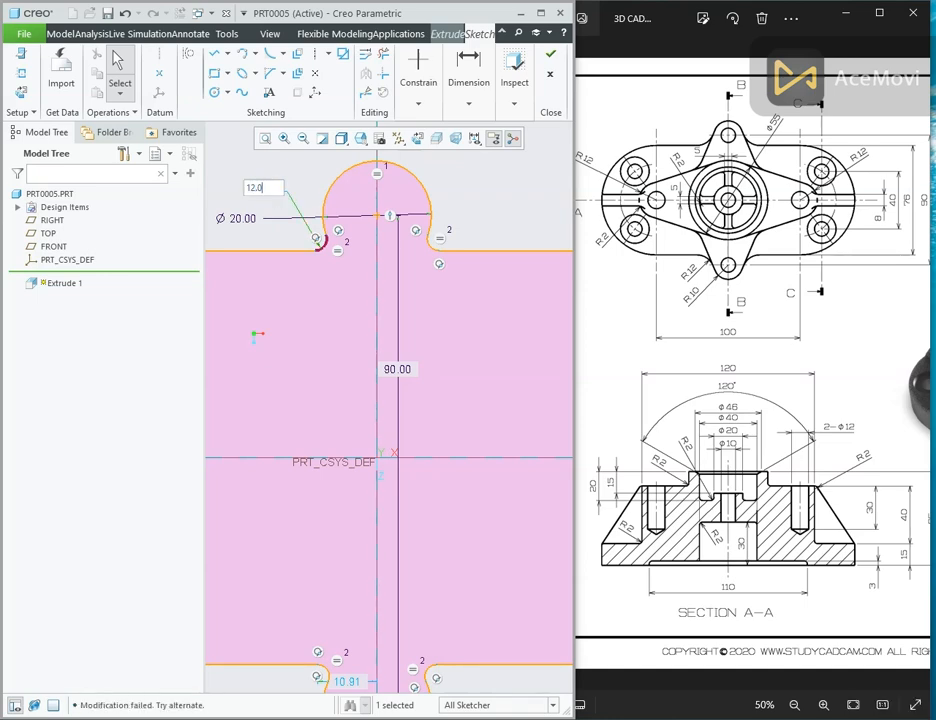
key("Return")
scroll(560, 230, "up", 4)
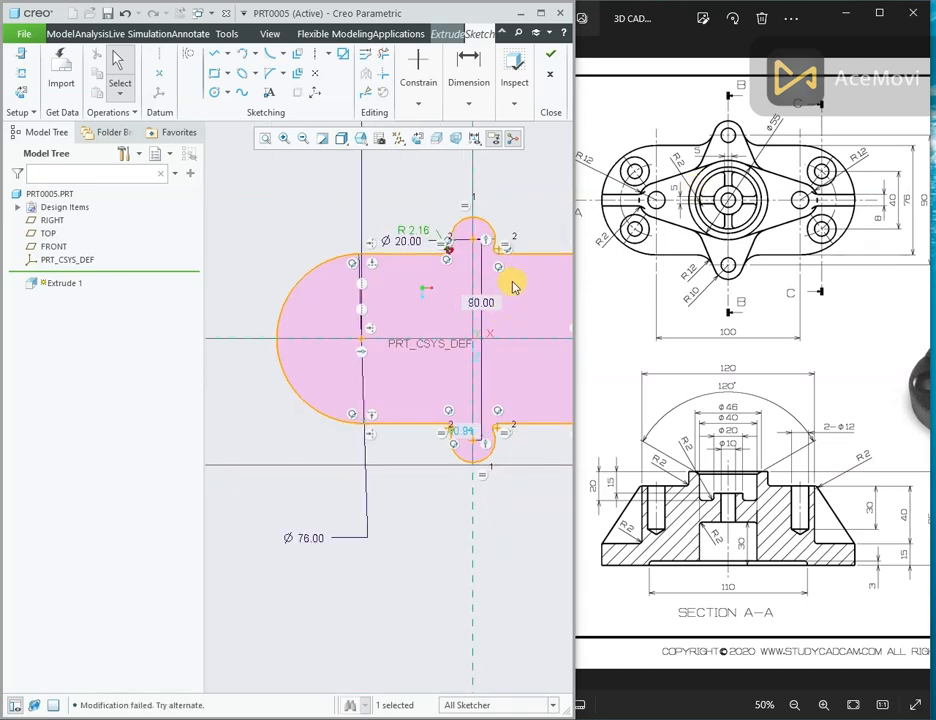
scroll(513, 287, "down", 3)
double_click(343, 186)
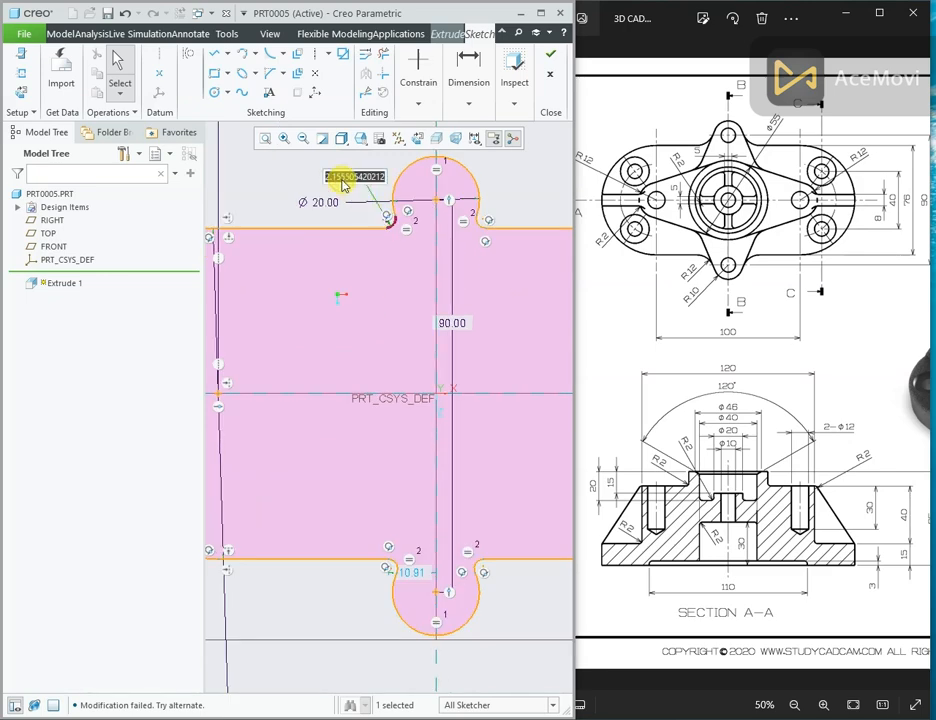
type("12.0")
key("Return")
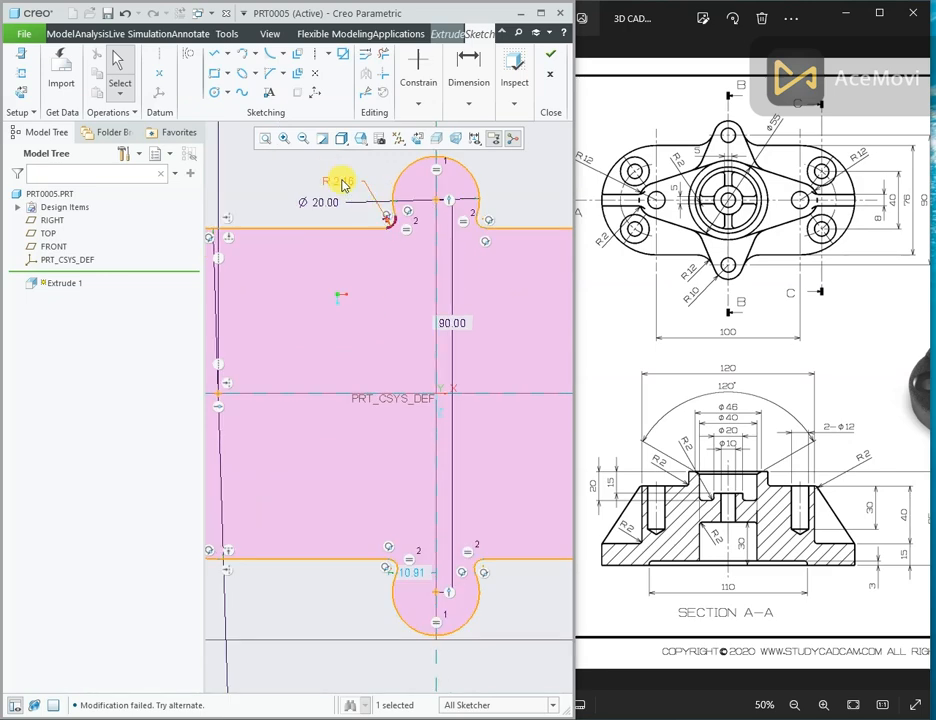
Delete the Equal constraint on the upper lug's left fillet and set that fillet's radius to 12.
scroll(397, 231, "down", 1)
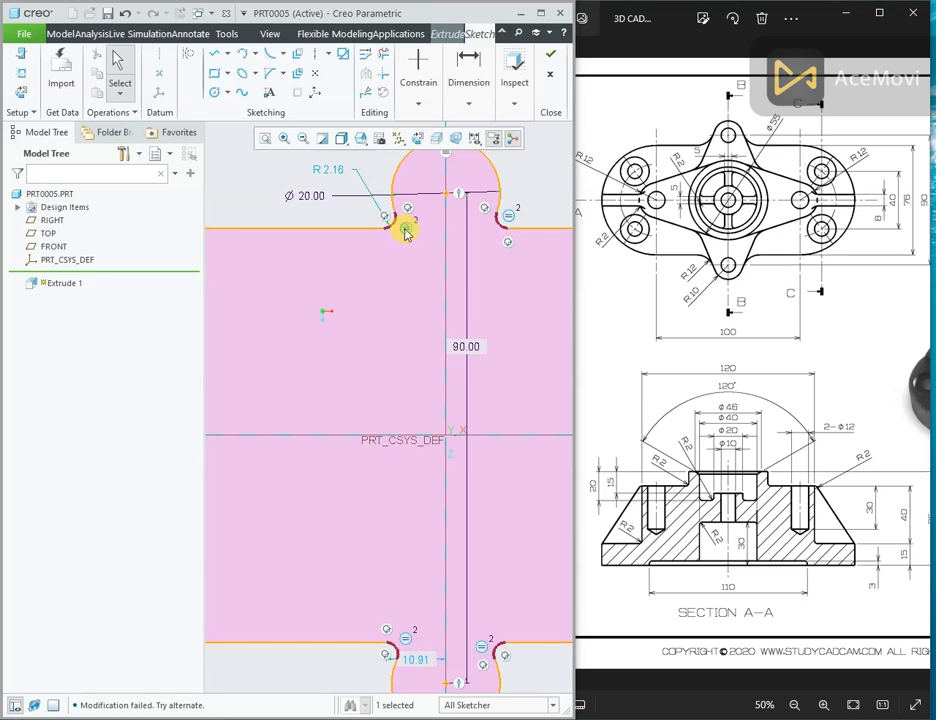
scroll(400, 228, "up", 2)
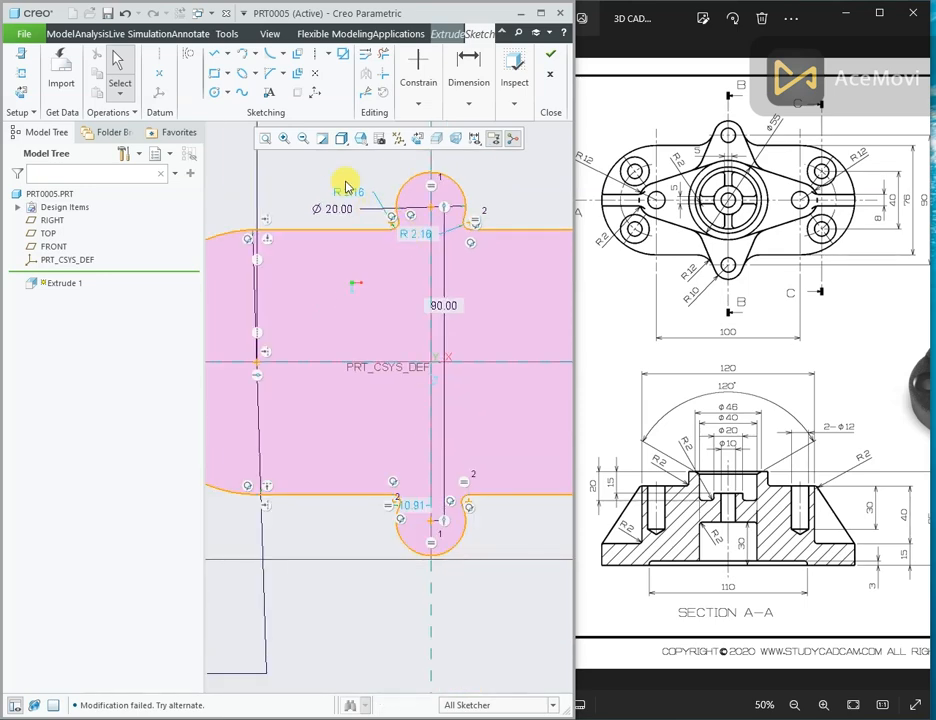
double_click(357, 195)
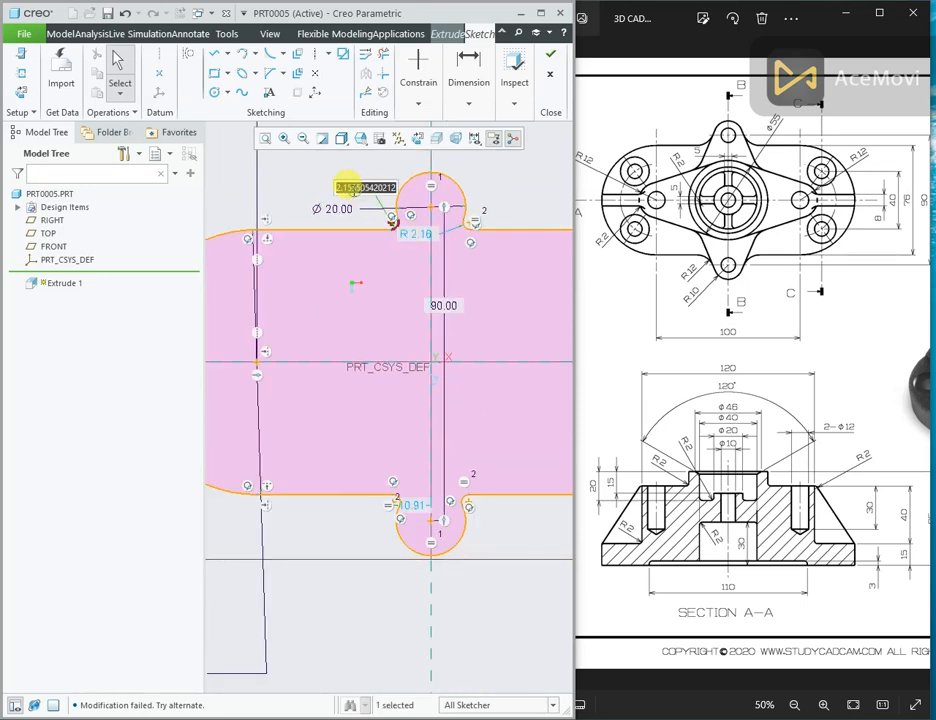
type("12")
key("Return")
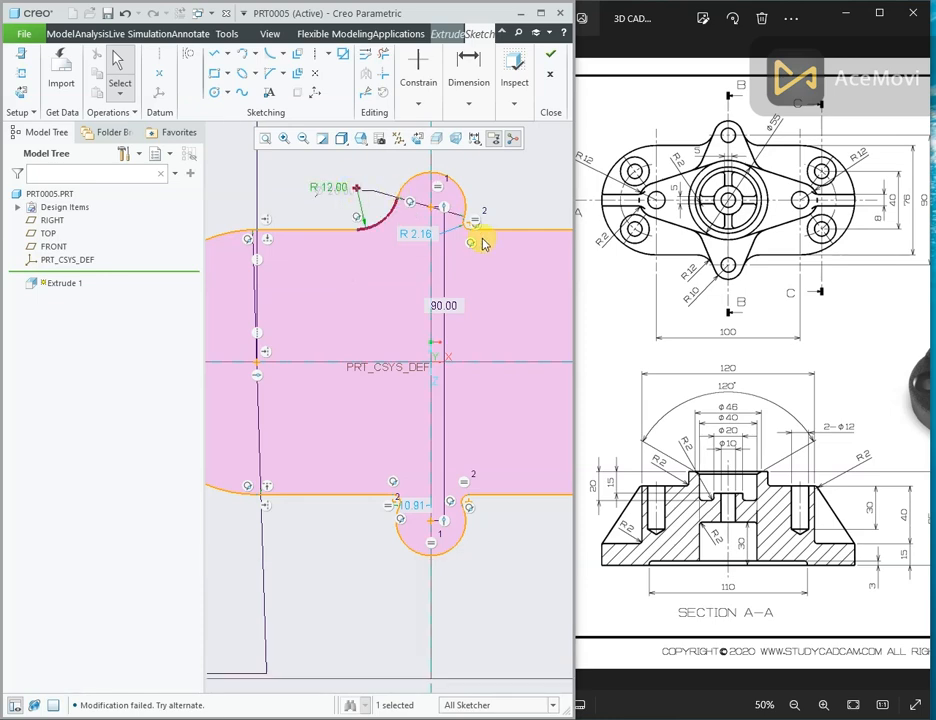
Apply an Equal constraint between the upper lug's left fillet and the other lug fillets.
left_click(420, 97)
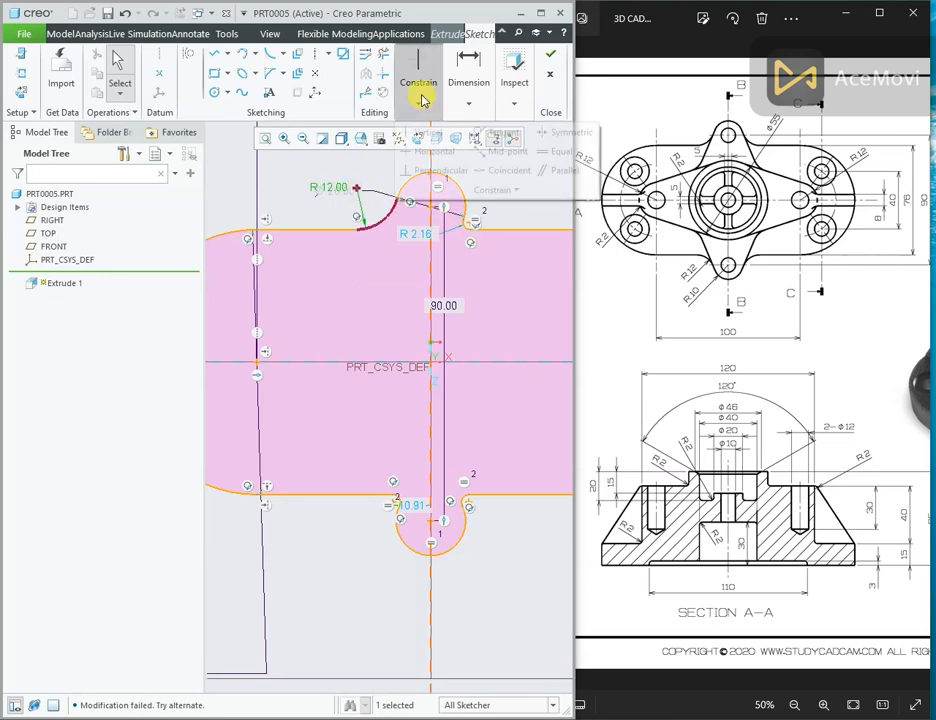
left_click(548, 150)
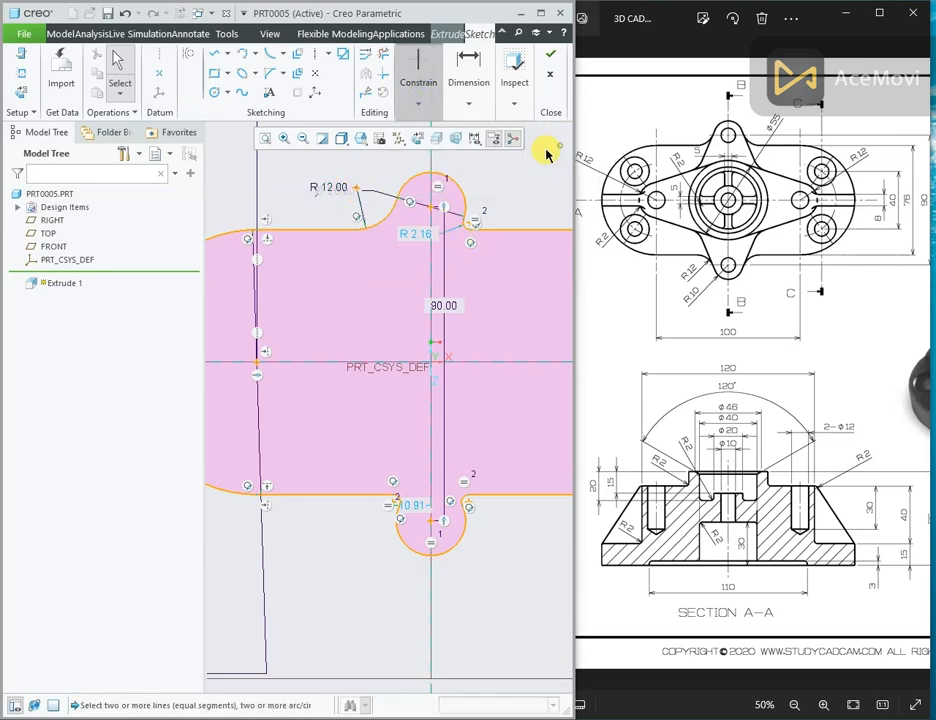
left_click(377, 224)
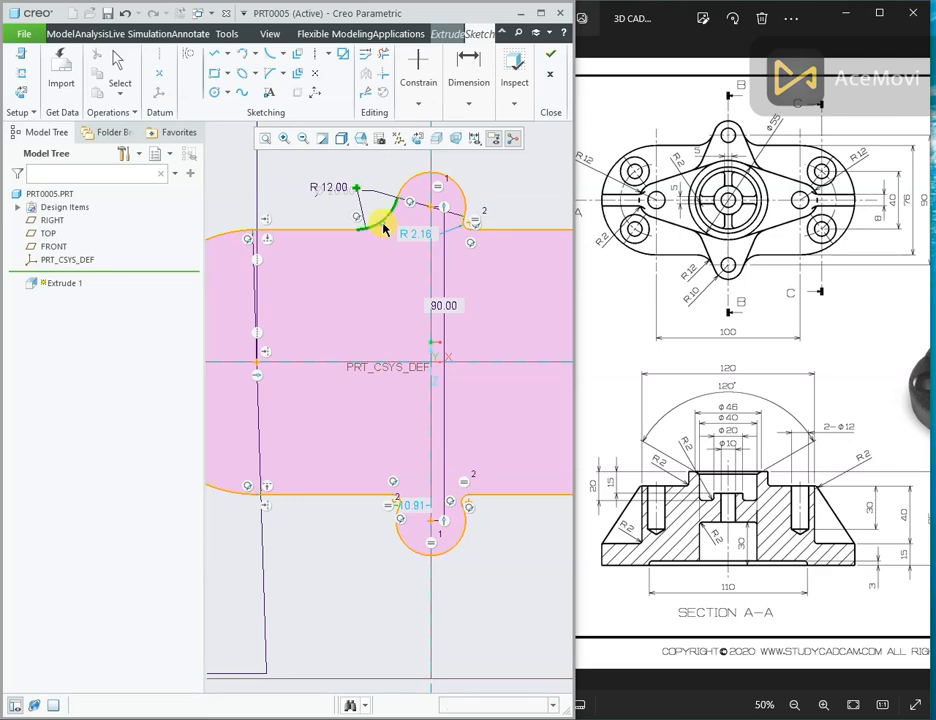
left_click(465, 232)
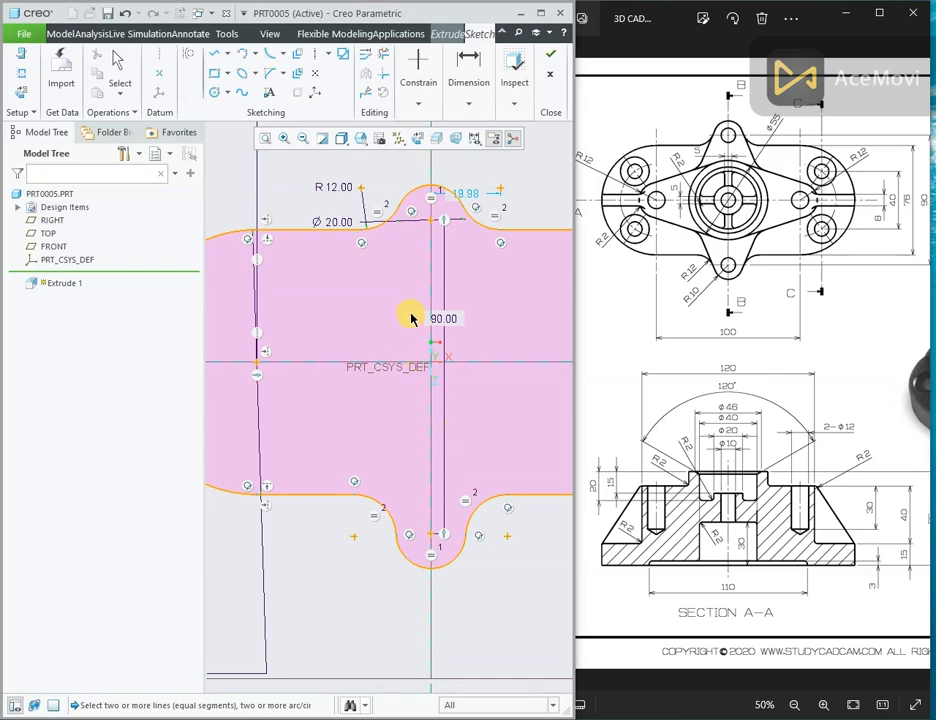
Draw a circle about 54 in diameter concentric with the left end arc and convert it to construction geometry.
scroll(398, 341, "up", 2)
scroll(437, 272, "up", 2)
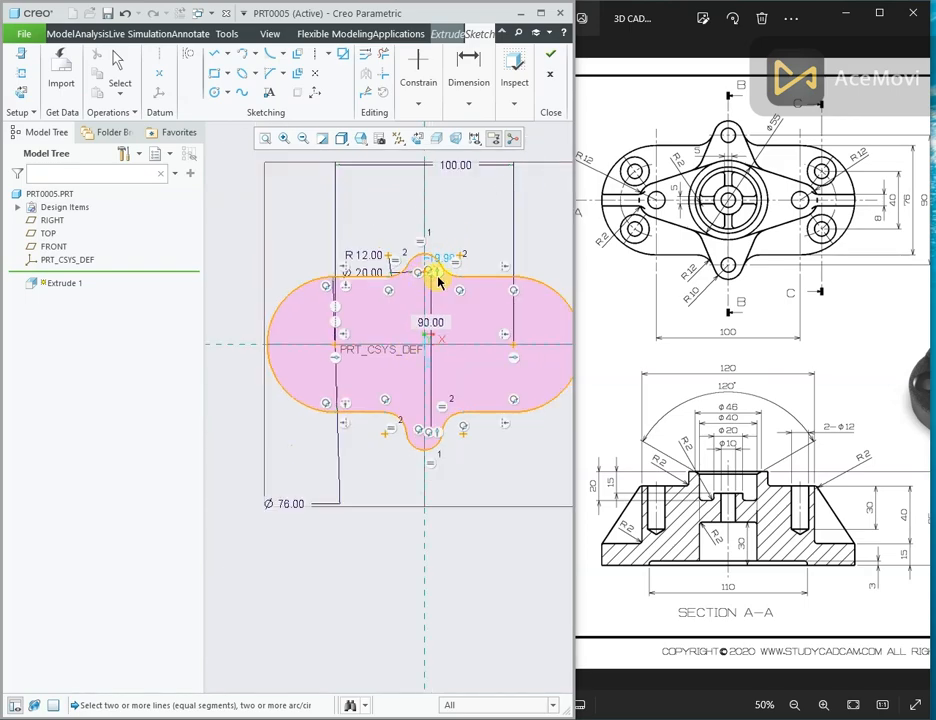
scroll(463, 318, "down", 2)
scroll(236, 340, "up", 2)
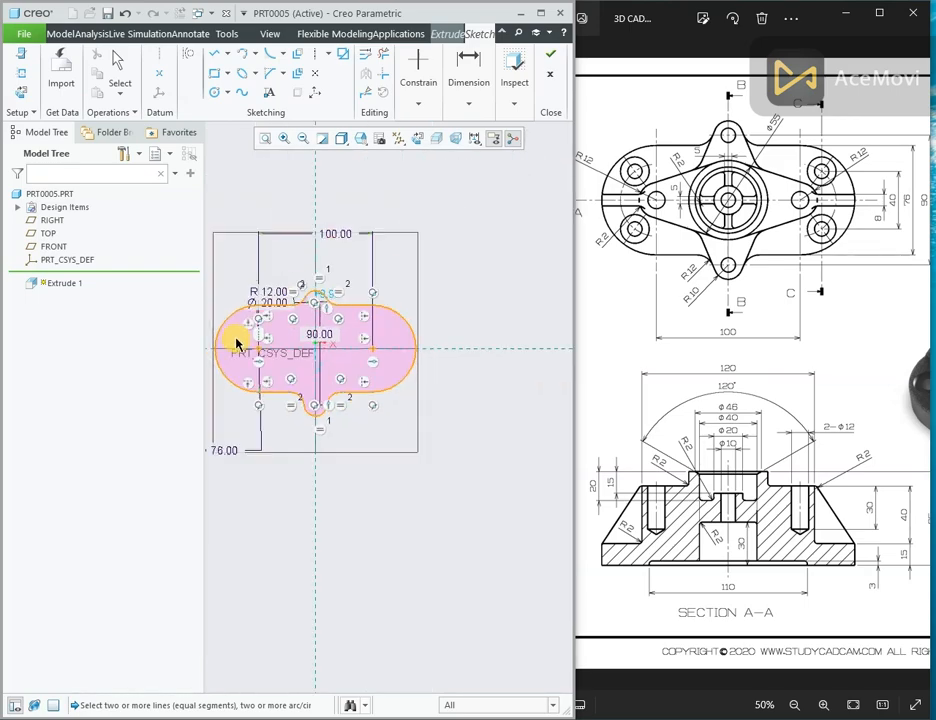
scroll(217, 345, "down", 4)
scroll(336, 352, "up", 2)
right_click(307, 246)
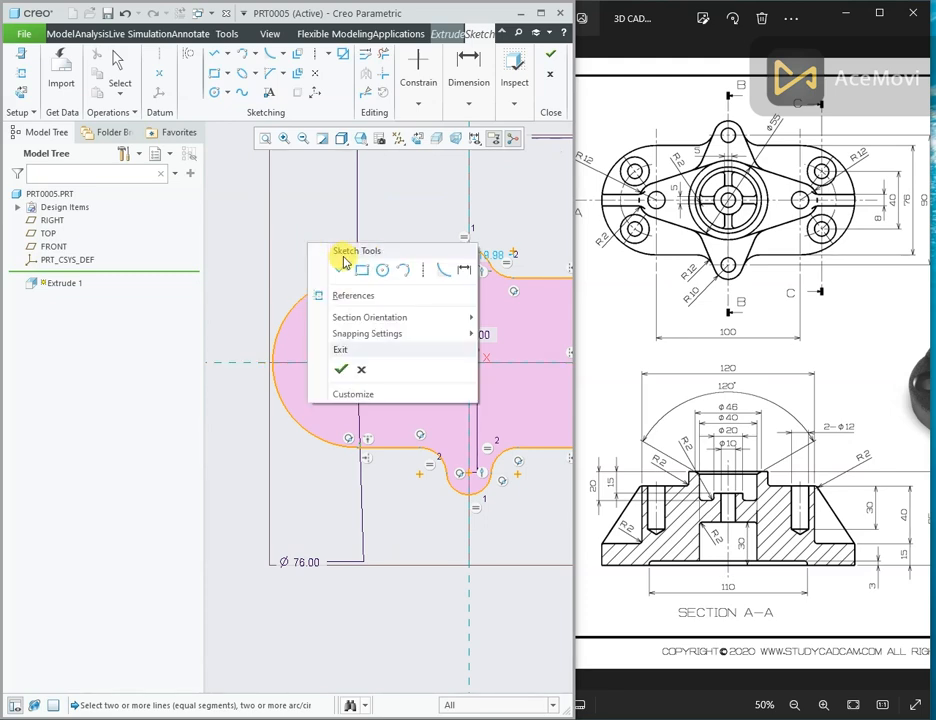
left_click(382, 267)
left_click(357, 362)
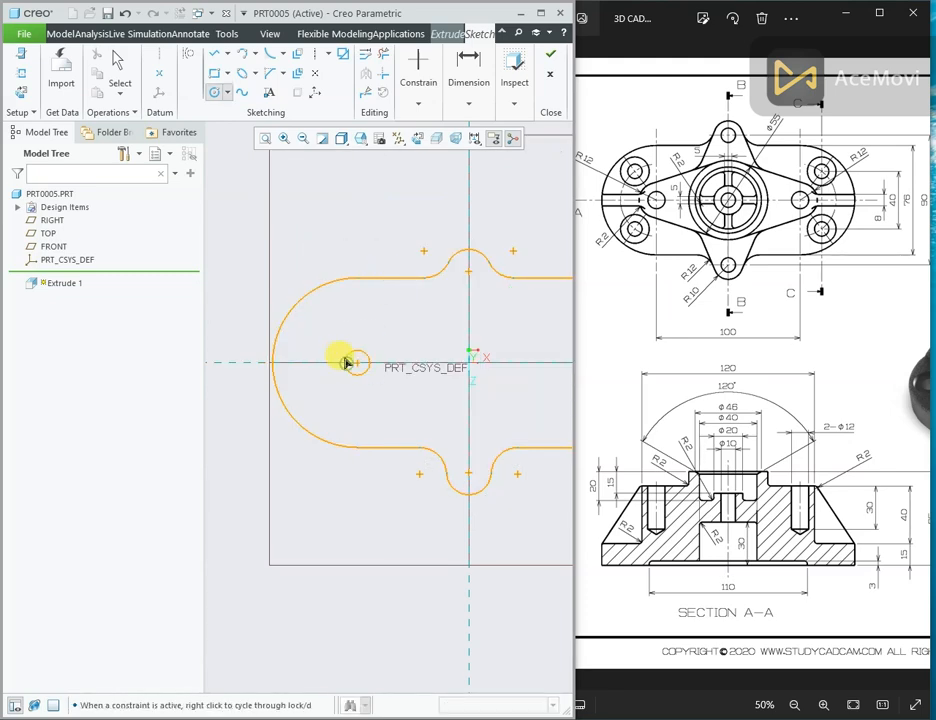
left_click(328, 313)
middle_click(340, 335)
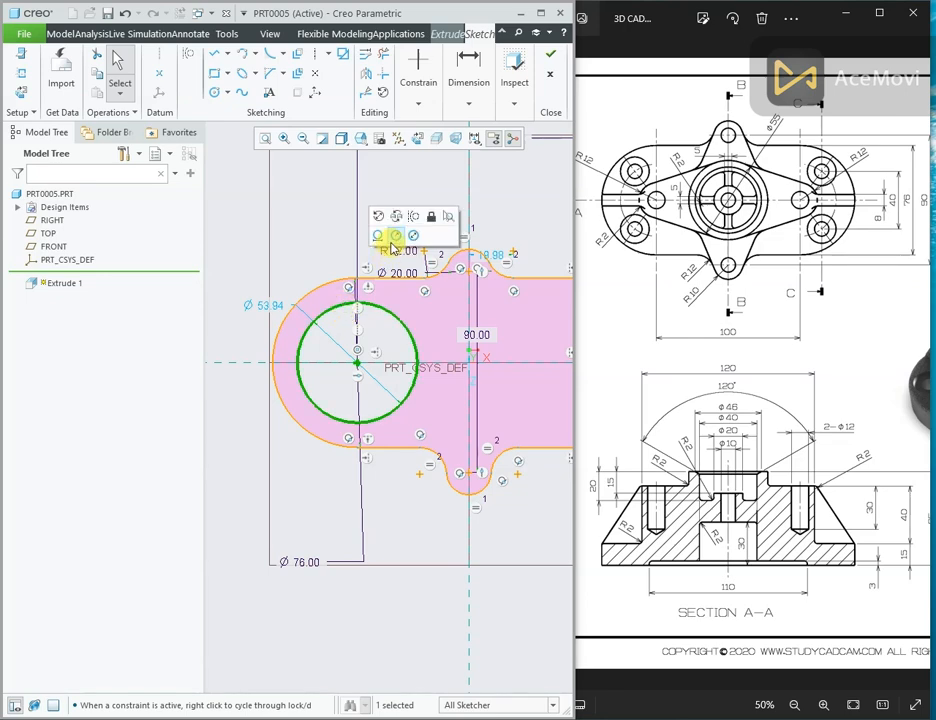
left_click(415, 212)
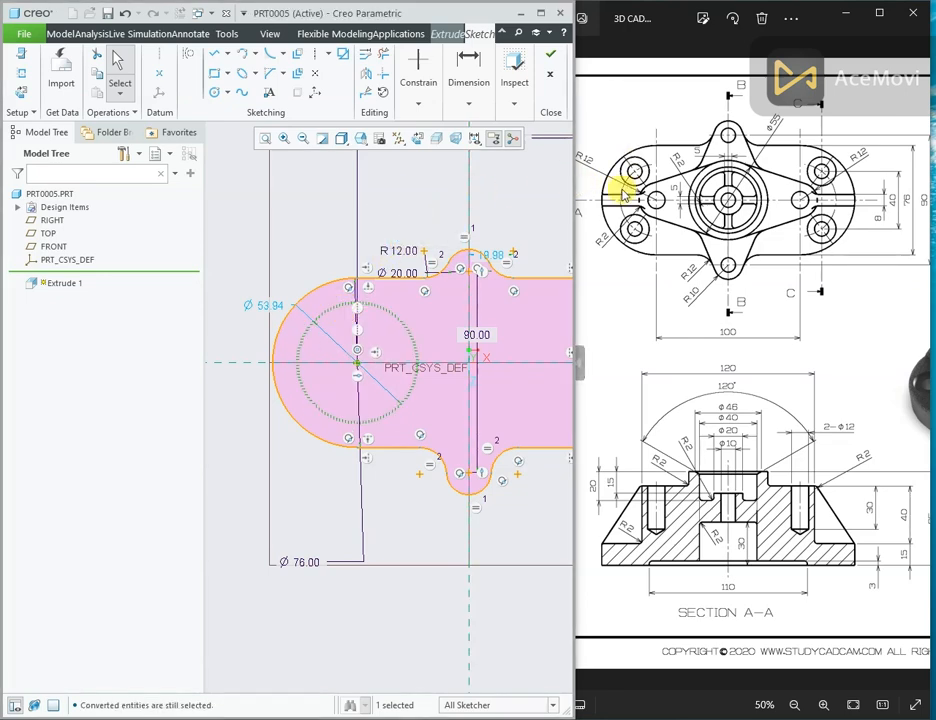
Set the construction circle's diameter to 49.
double_click(268, 306)
type("46.")
key("Return")
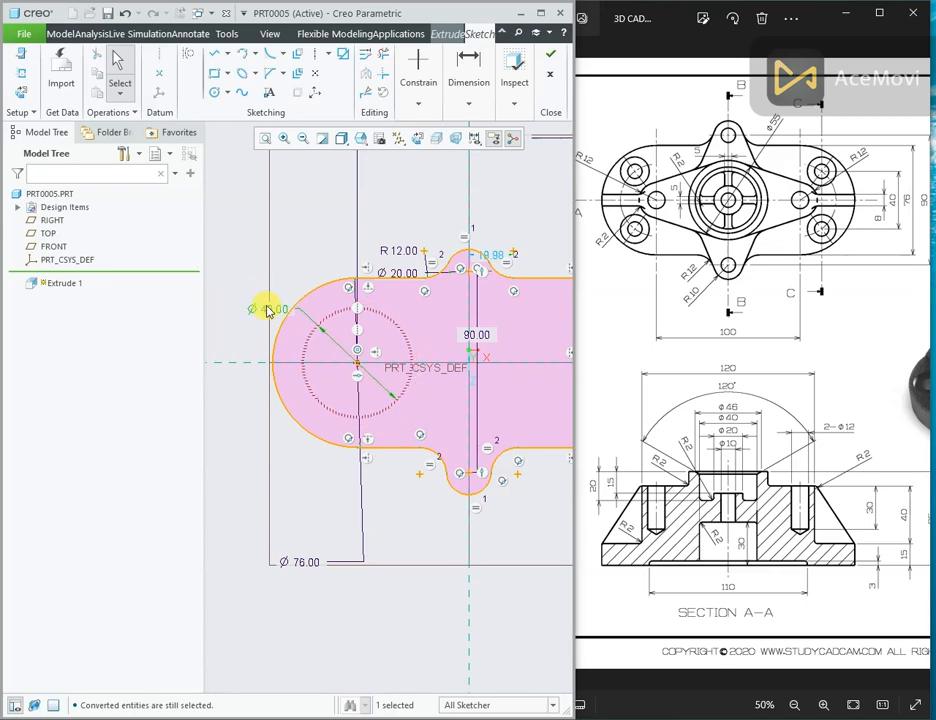
Draw a diagonal line from the construction circle's centre to its upper-left edge and convert it to construction geometry.
scroll(294, 350, "down", 2)
right_click(303, 190)
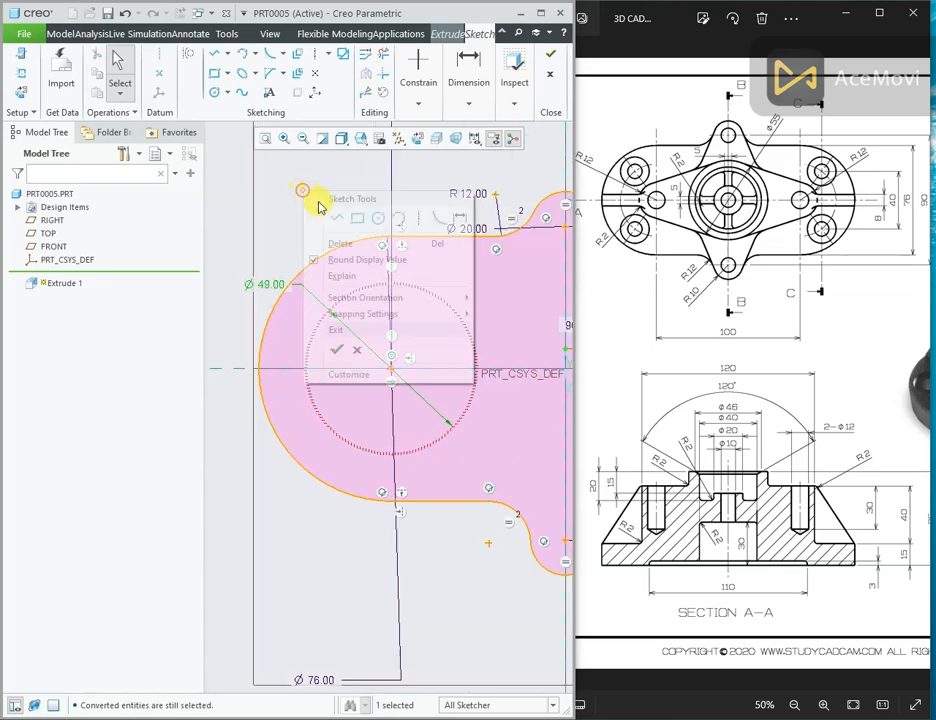
left_click(327, 214)
left_click(390, 369)
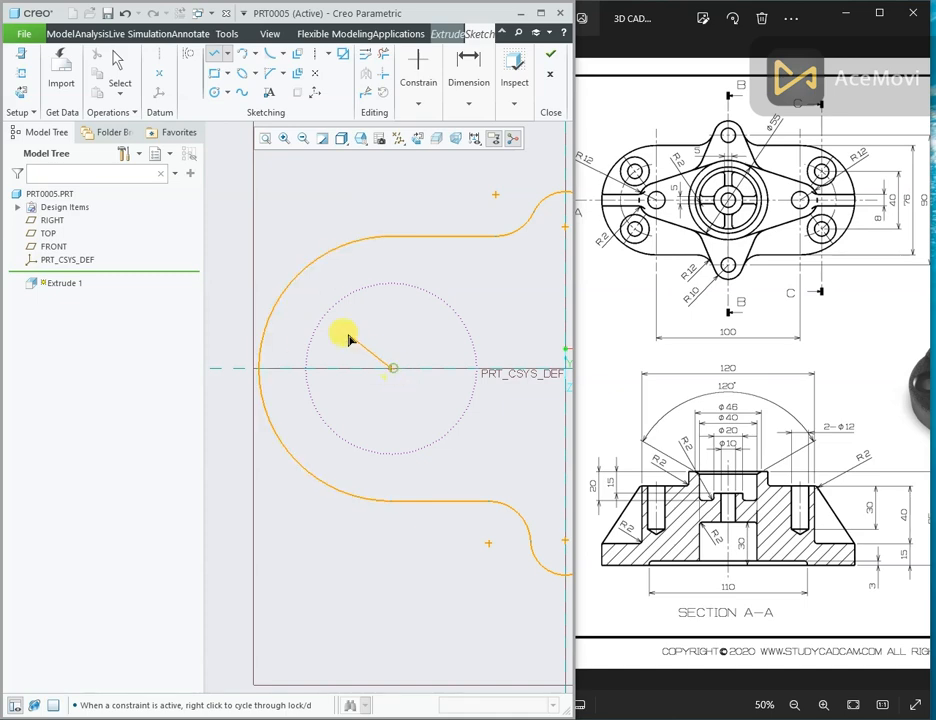
left_click(333, 313)
middle_click(391, 379)
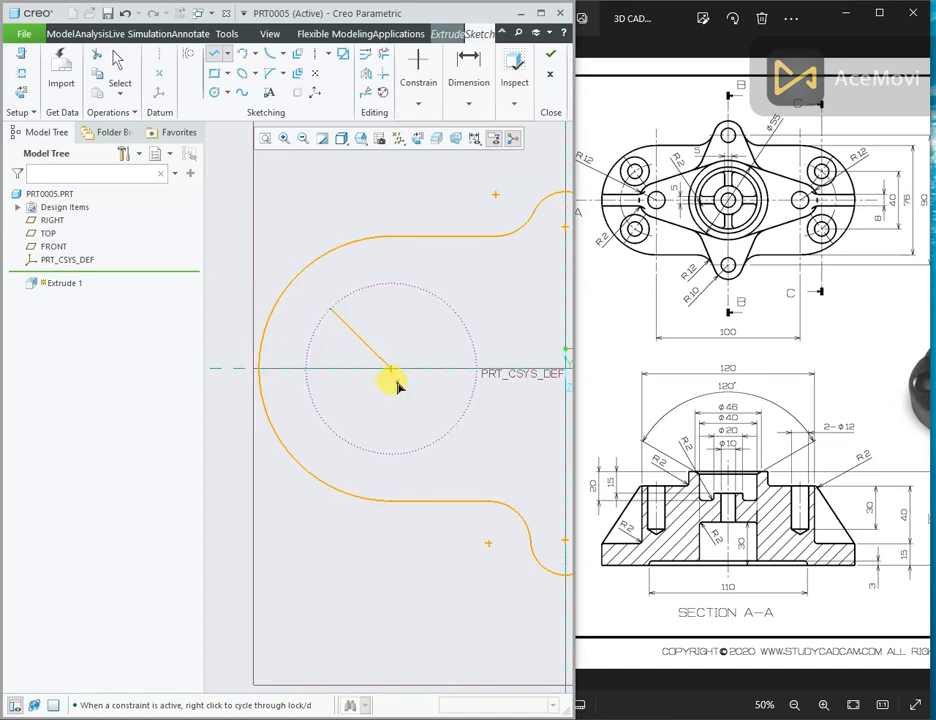
middle_click(400, 377)
left_click(370, 352)
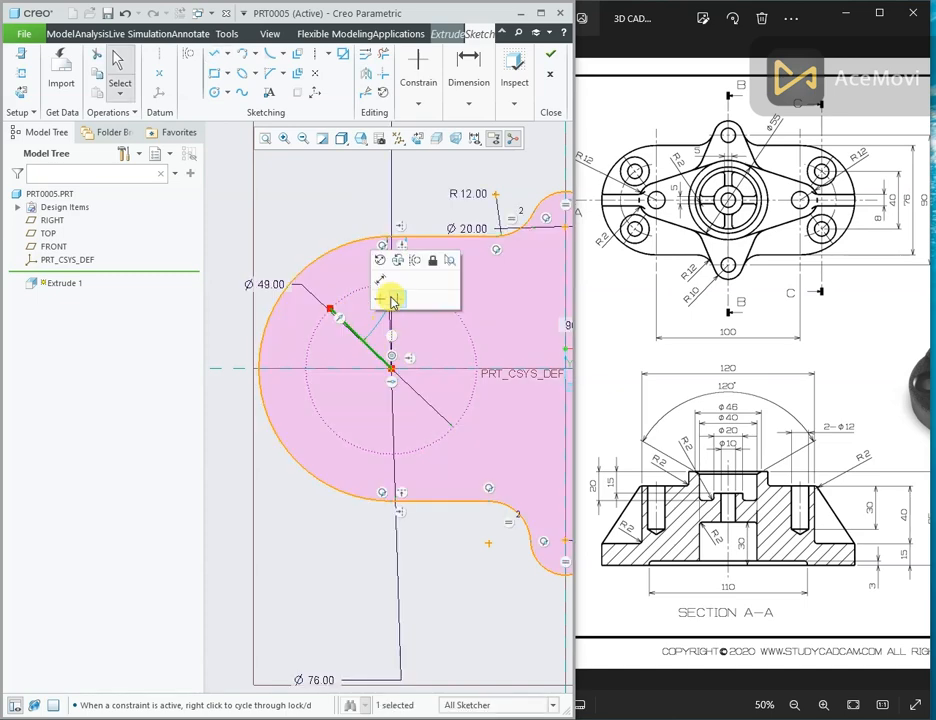
left_click(413, 263)
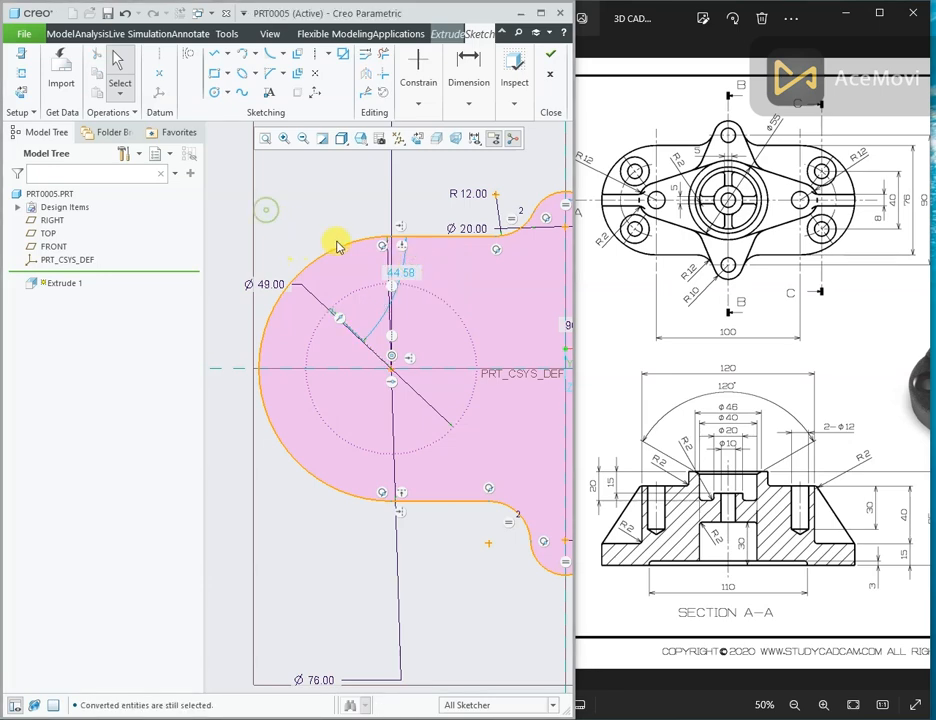
Dimension the angle between the construction line and the horizontal reference and set it to 45 degrees.
right_click(326, 193)
left_click(478, 217)
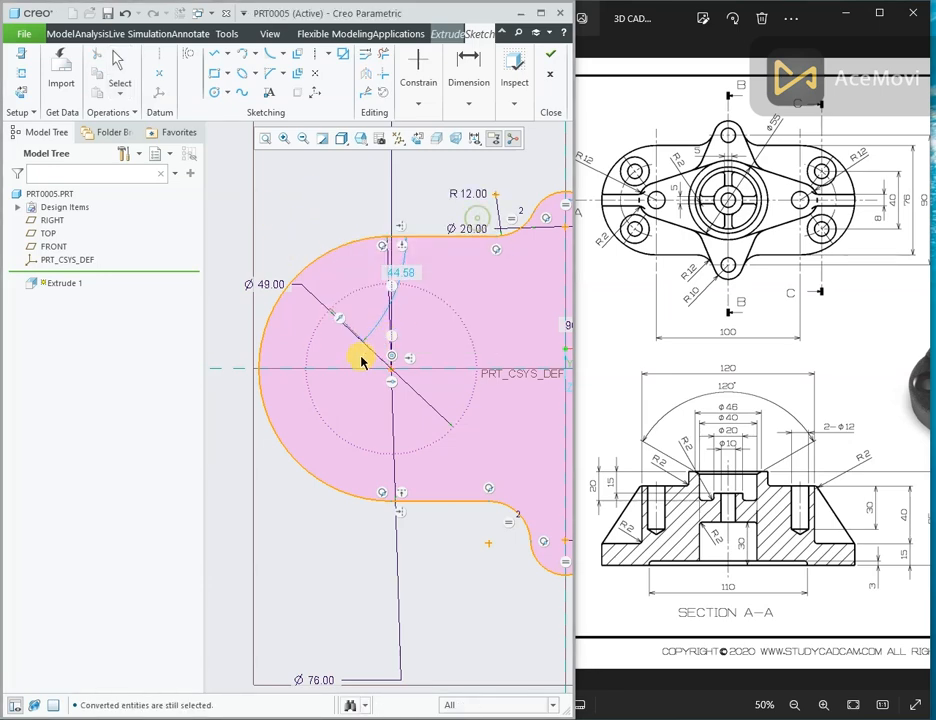
scroll(338, 346, "up", 2)
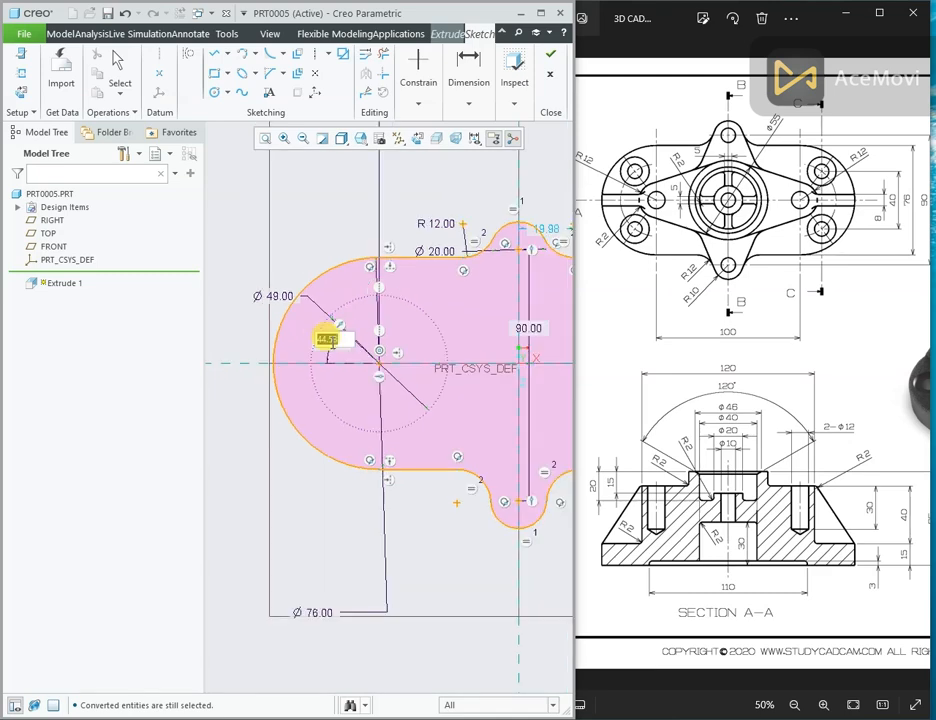
key("Return")
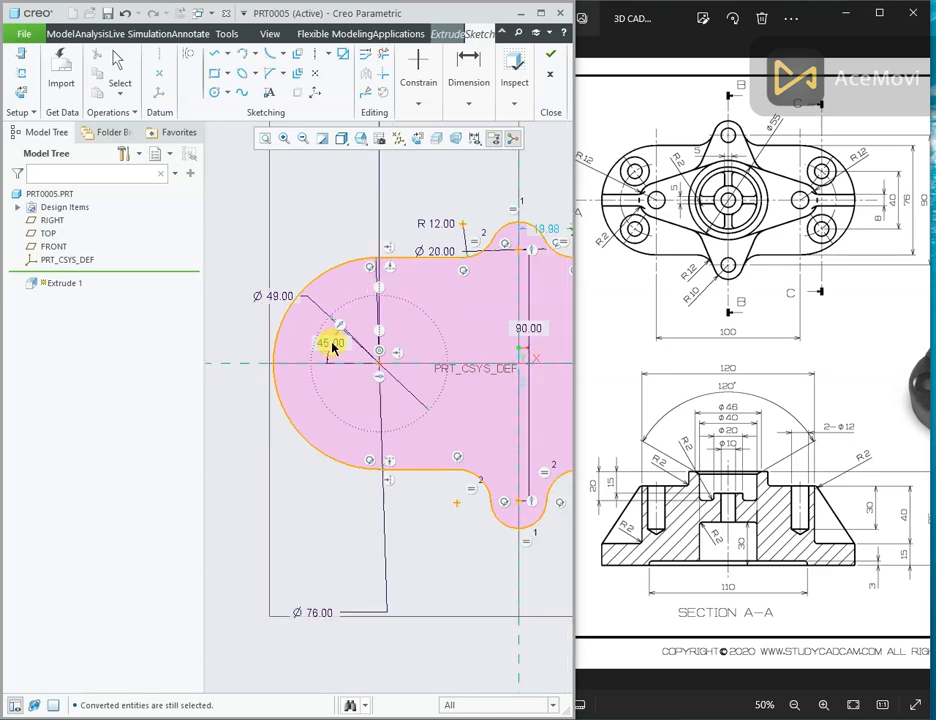
Mirror the 45-degree construction line about the horizontal reference.
scroll(330, 345, "down", 1)
middle_click(372, 340)
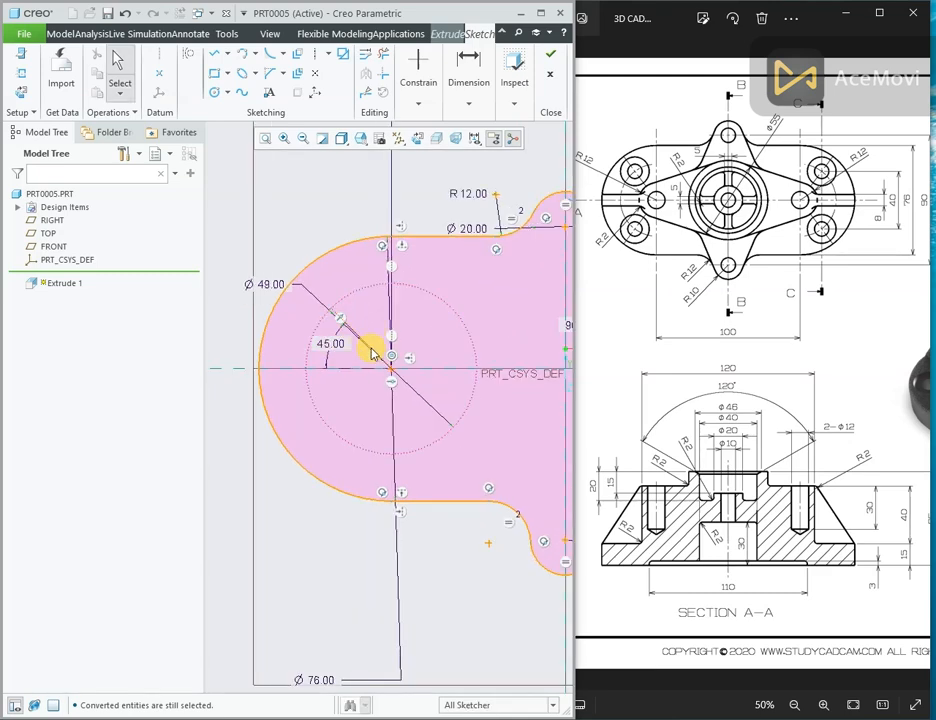
left_click(372, 352)
left_click(365, 74)
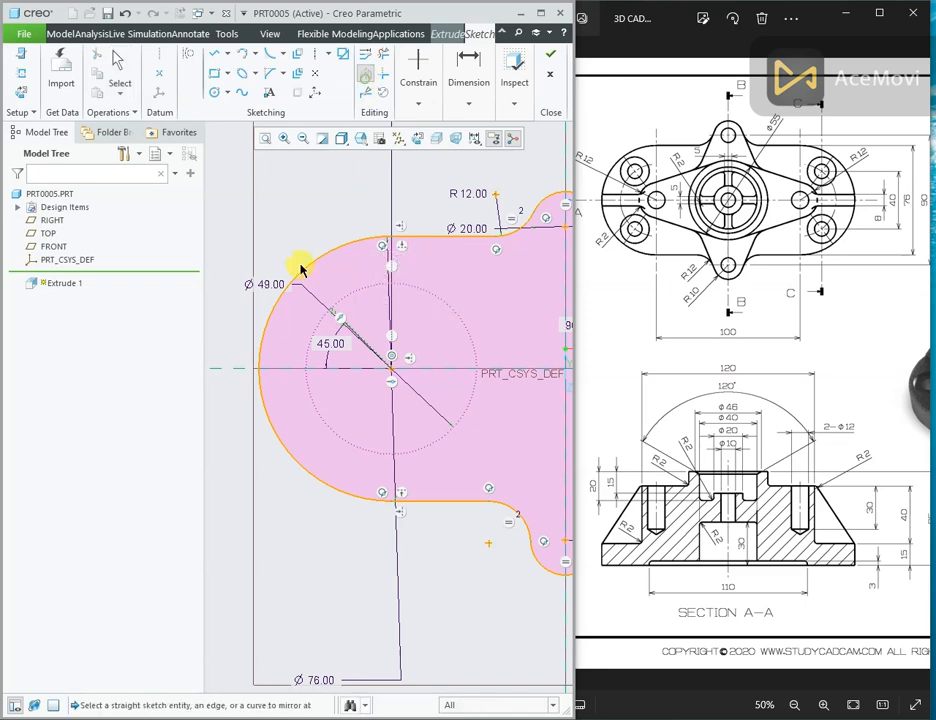
left_click(261, 368)
scroll(328, 328, "up", 1)
scroll(350, 308, "down", 2)
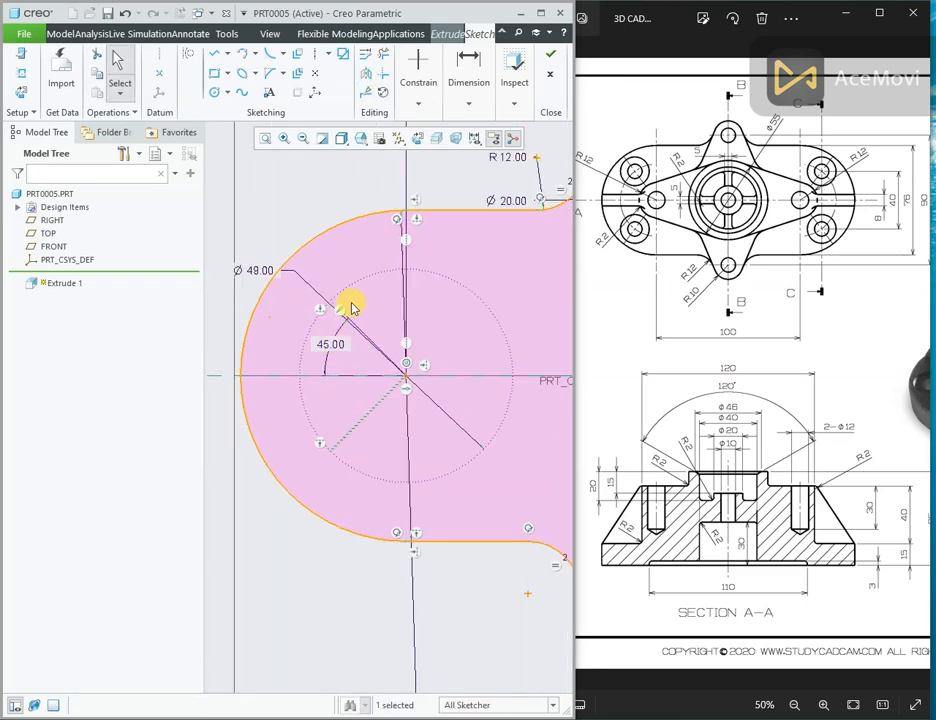
Pan the reference drawing across to its side views and the picture of the finished part.
left_click(716, 308)
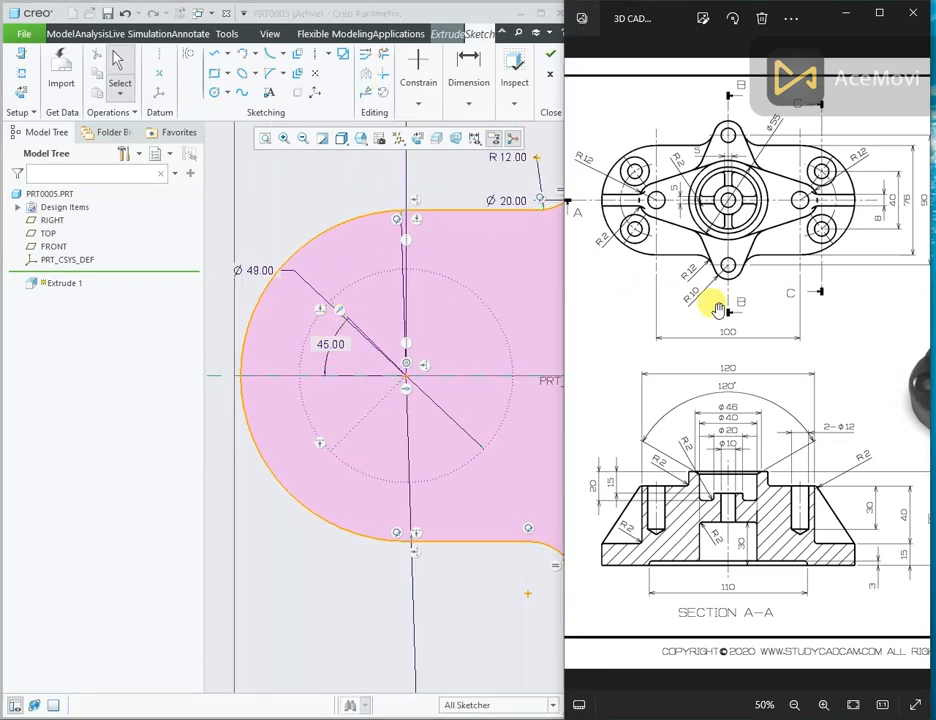
left_click_drag(865, 267, 638, 270)
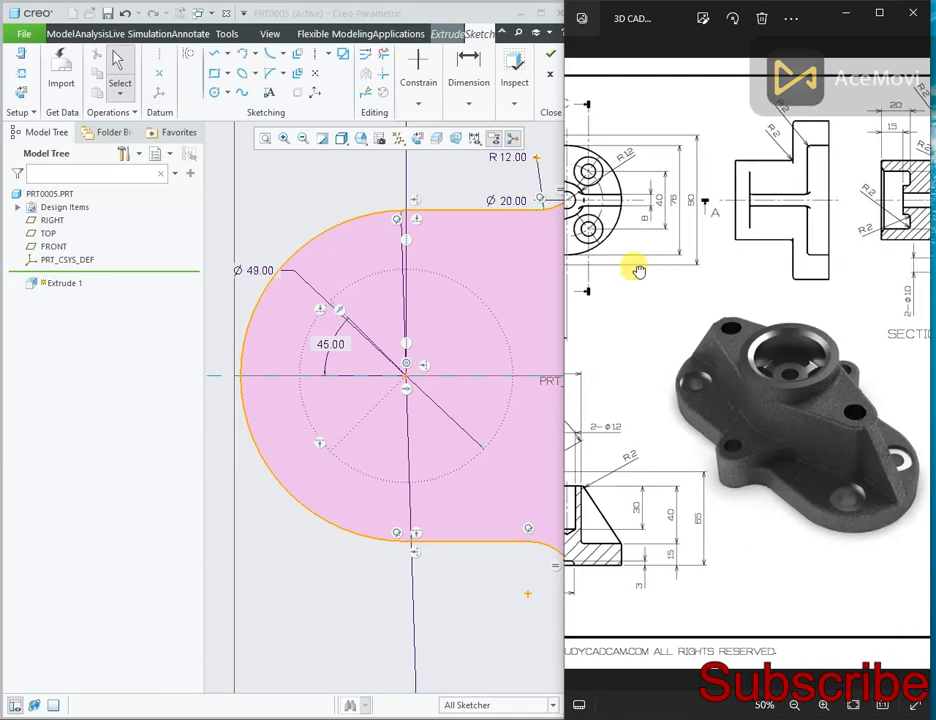
Draw two equal circles of about 13.1 diameter, centred where the 45-degree construction lines meet the dotted construction circle.
mouse_move(841, 259)
left_mouse_down()
mouse_move(718, 266)
mouse_move(884, 264)
left_mouse_up()
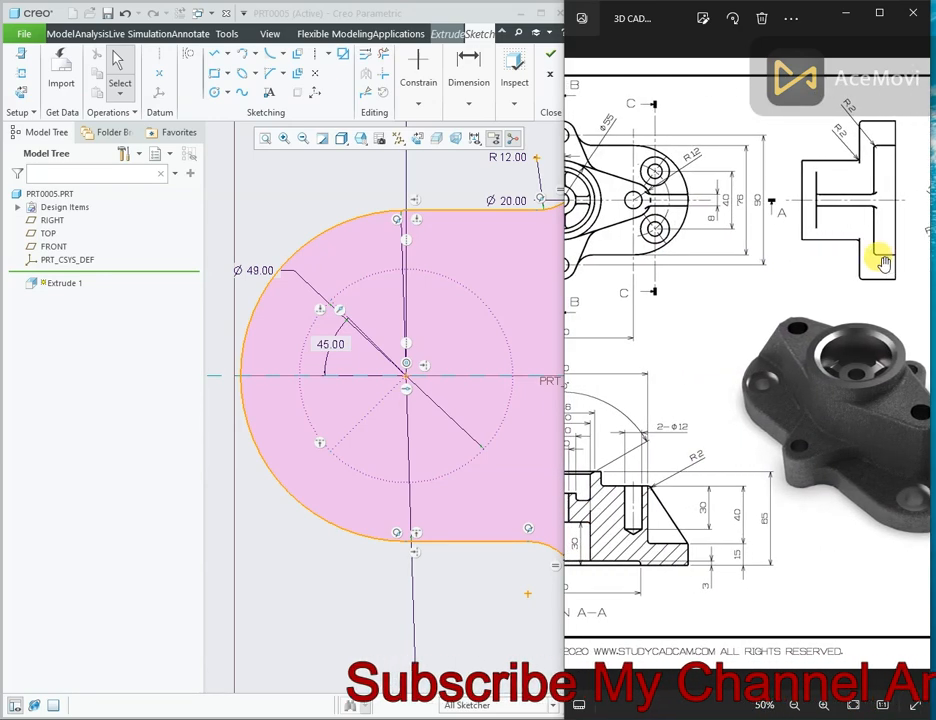
scroll(757, 271, "up", 1)
left_click(921, 363)
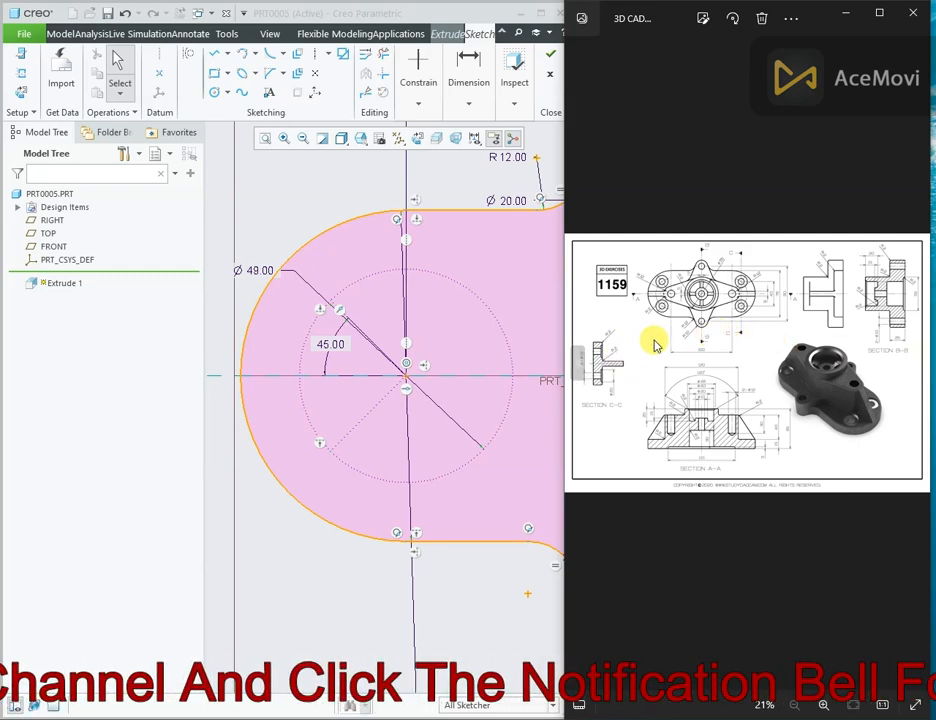
scroll(640, 350, "up", 3)
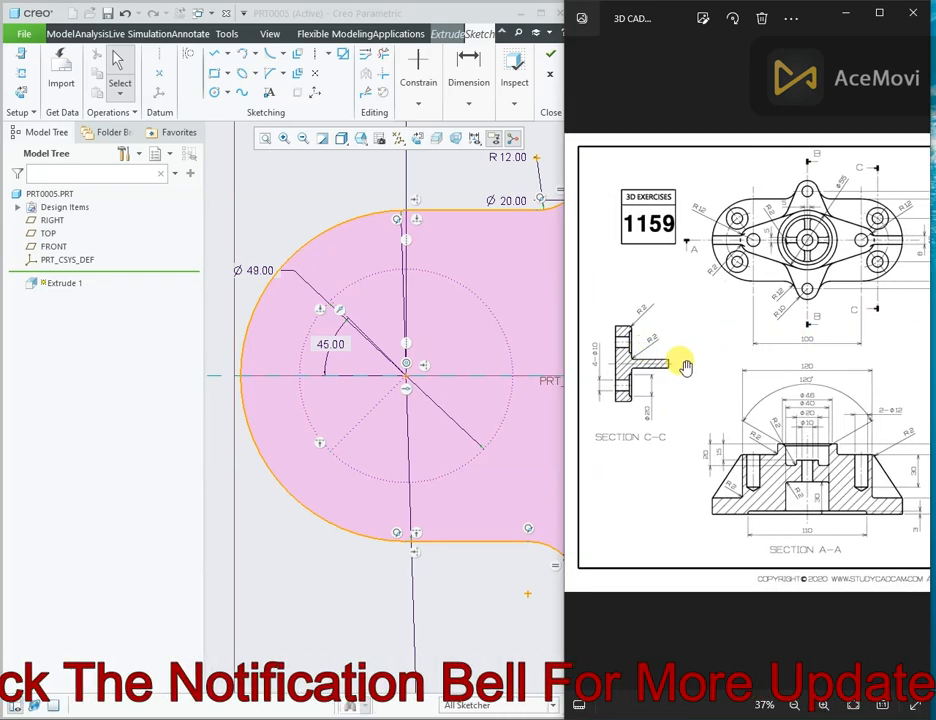
scroll(640, 355, "up", 3)
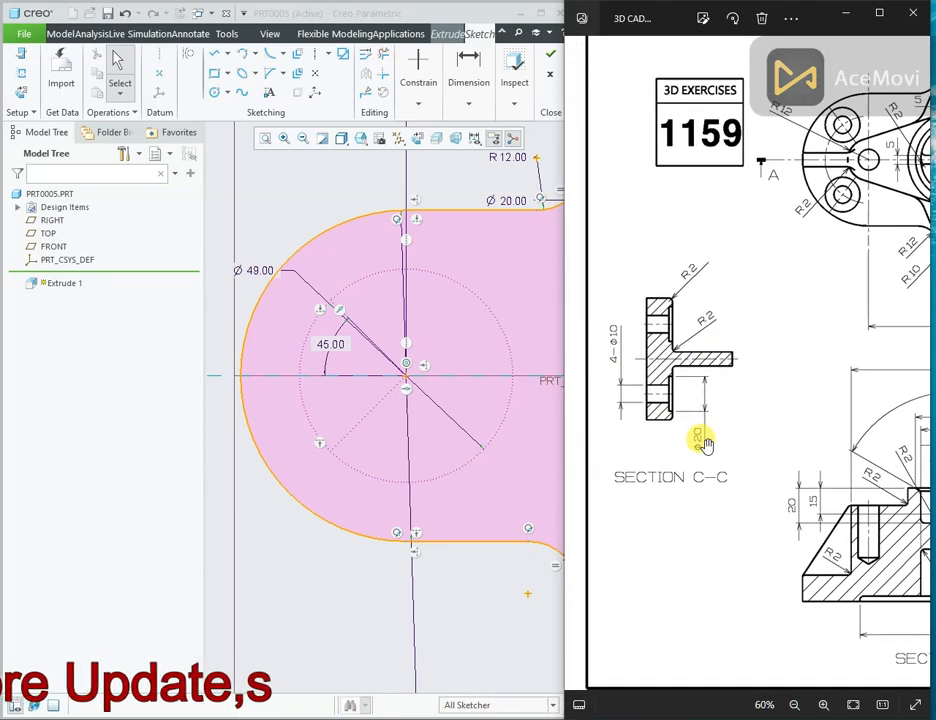
right_click(291, 215)
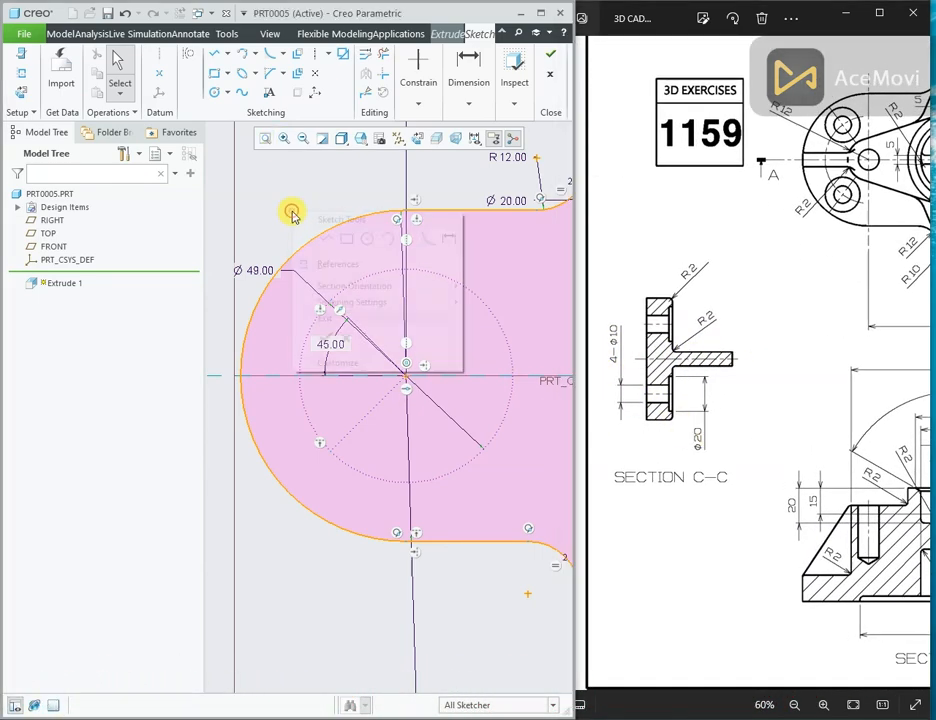
left_click(366, 239)
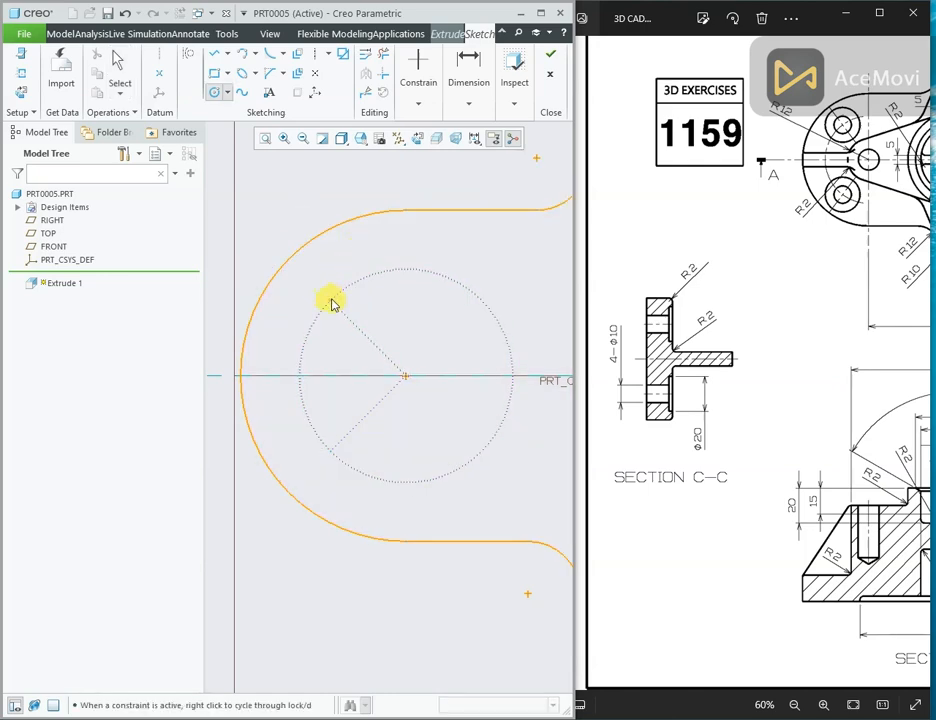
left_click(330, 300)
left_click(334, 274)
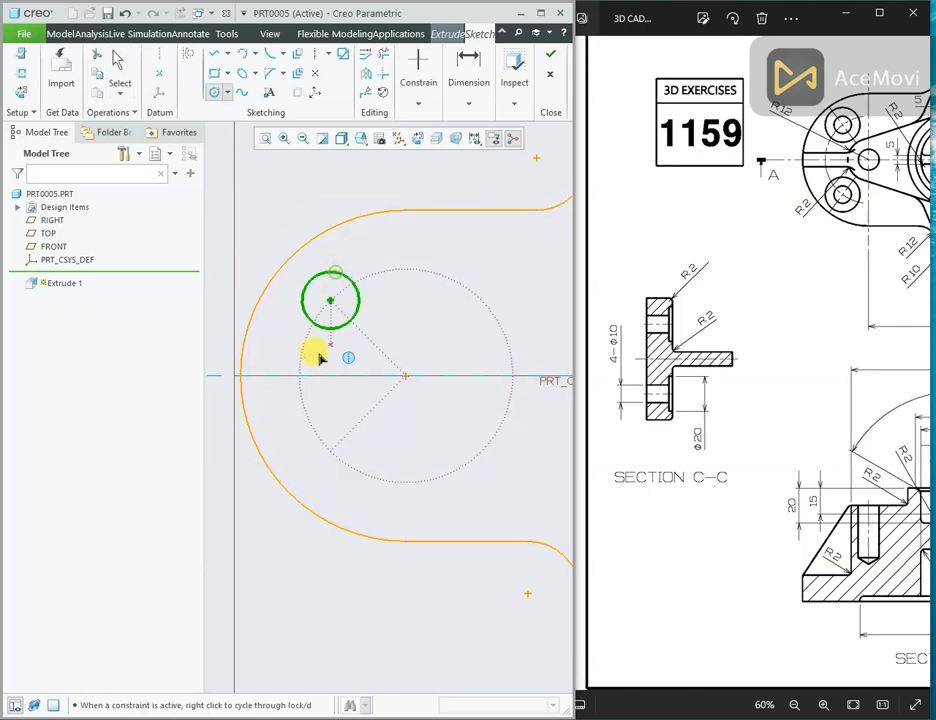
left_click(330, 452)
left_click(337, 428)
middle_click(340, 392)
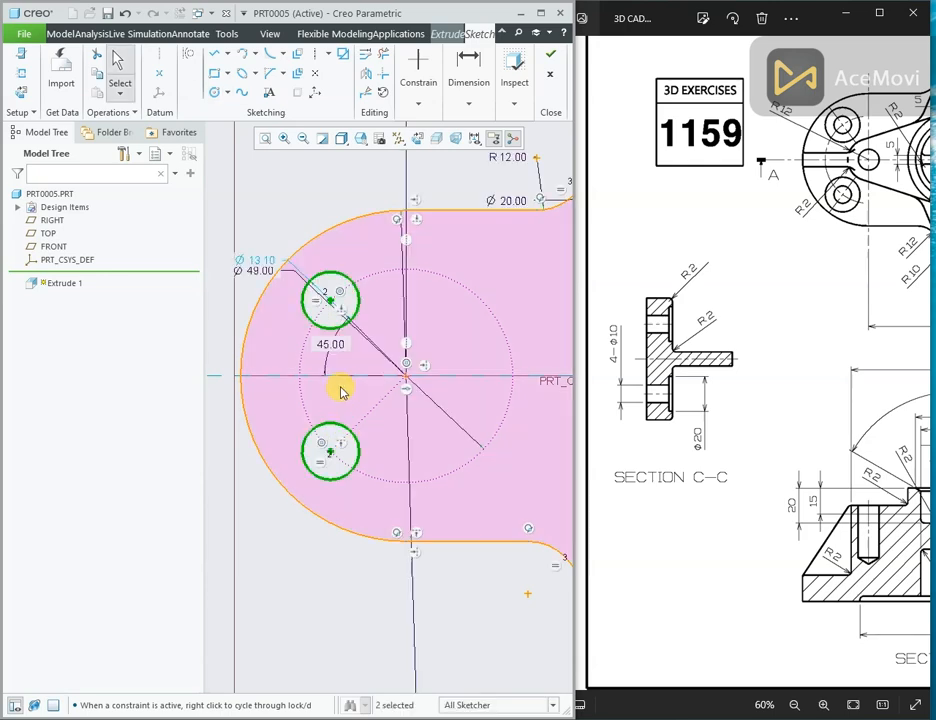
Move the diameter dimension of the end-hole circles clear of the profile and set it to 10.
left_click_drag(255, 259, 262, 240)
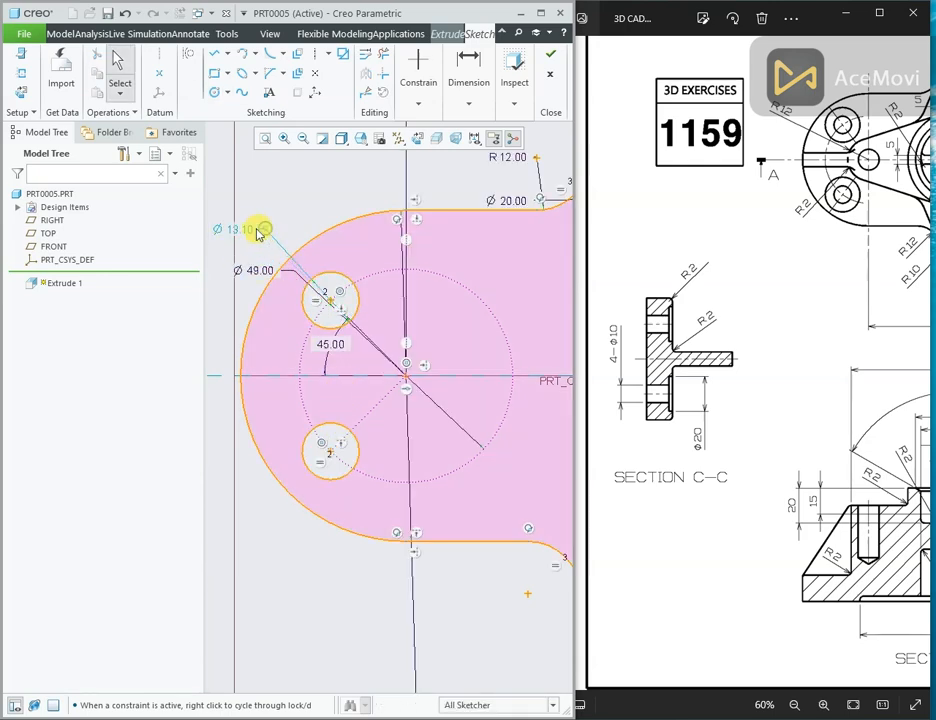
double_click(257, 232)
type("10")
key("Return")
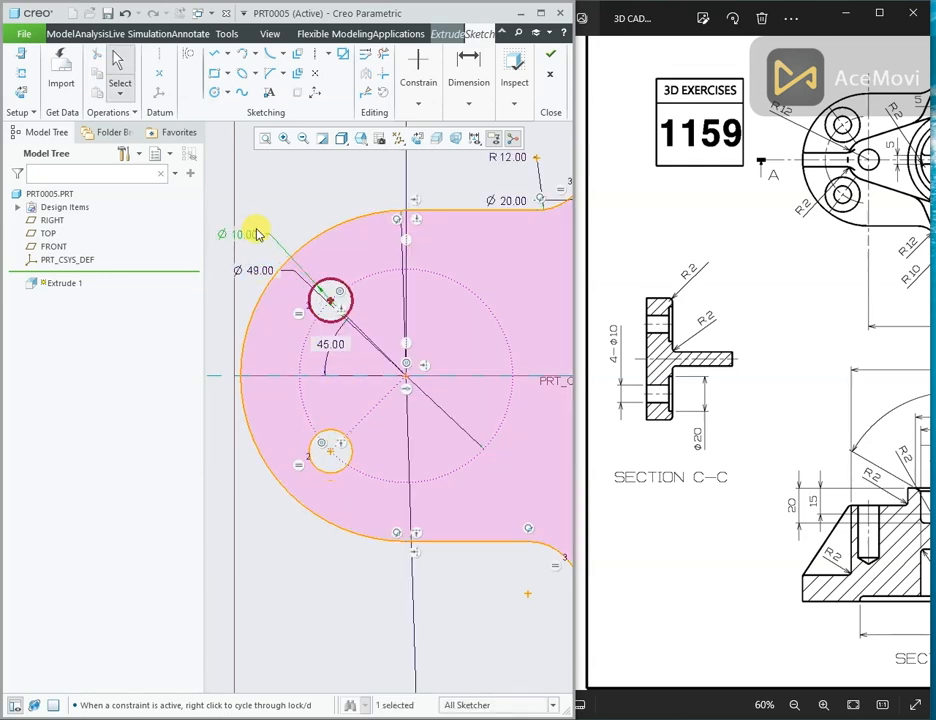
Mirror both end-hole circles about the vertical reference to the opposite end of the plate.
left_click(327, 284)
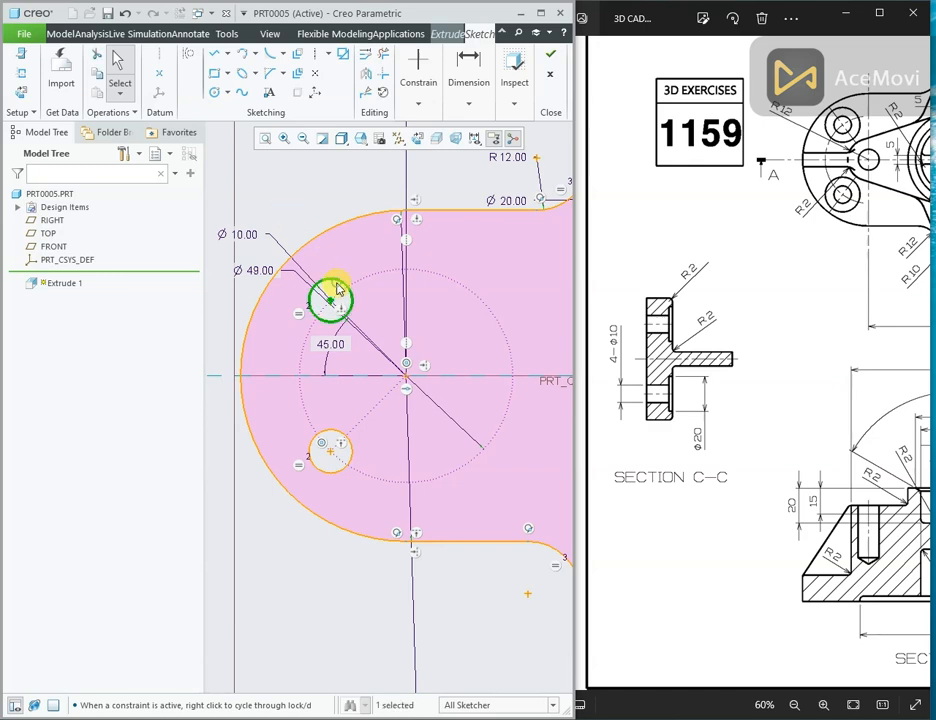
left_click(323, 441, "ctrl")
scroll(324, 432, "down", 3)
scroll(485, 403, "down", 2)
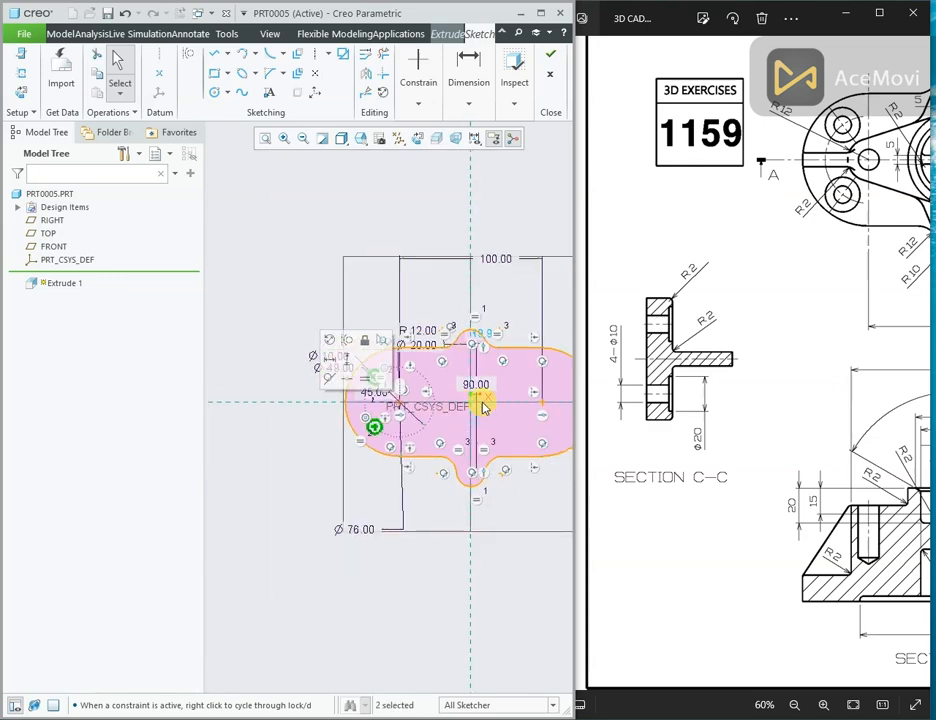
scroll(443, 313, "up", 2)
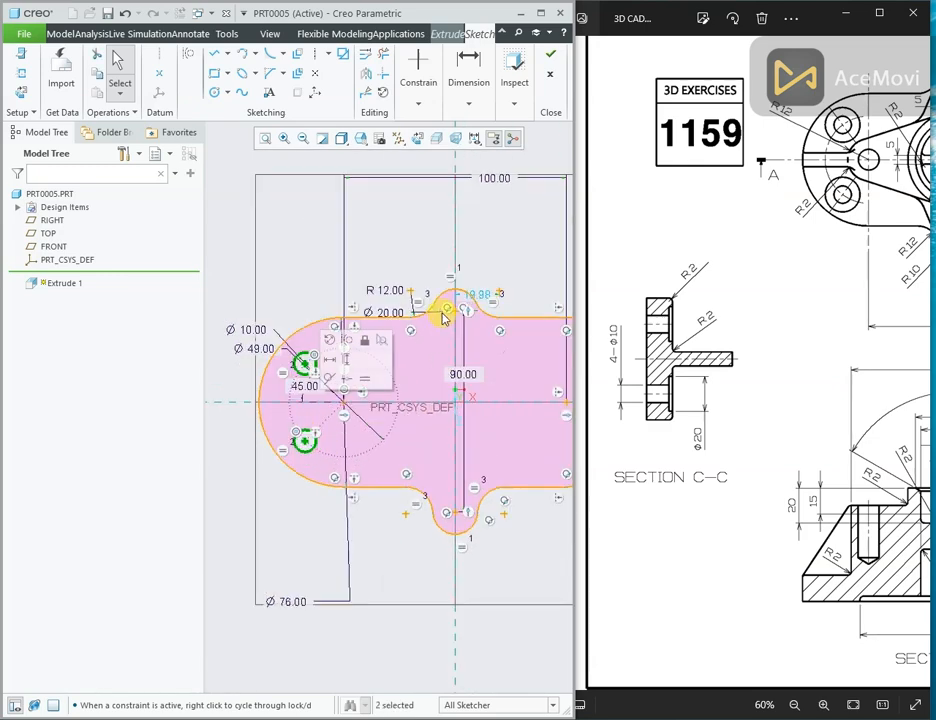
left_click(367, 77)
left_click(455, 245)
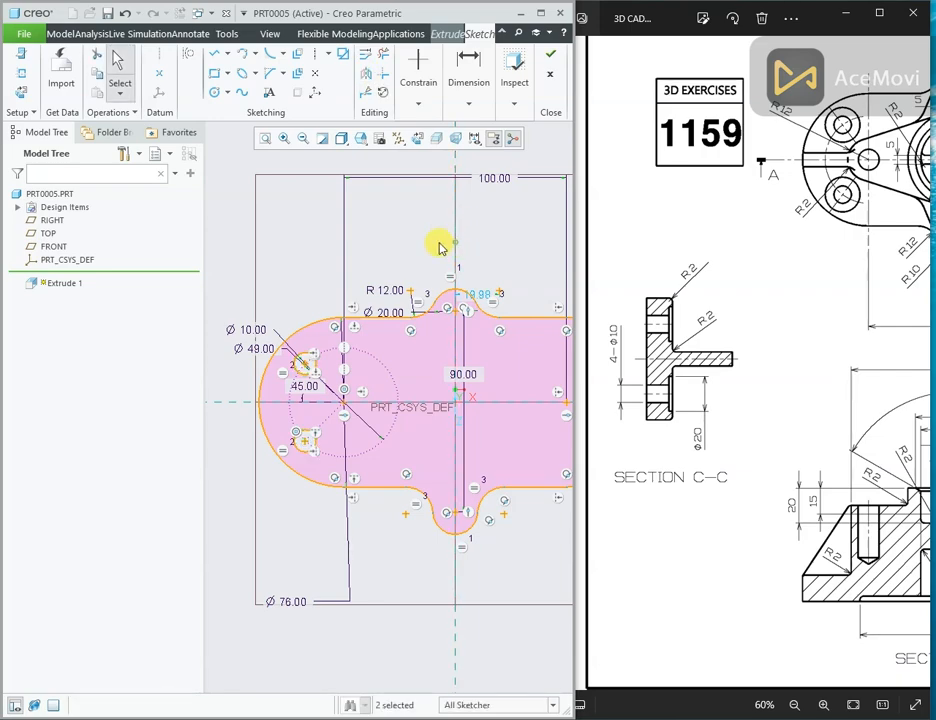
scroll(403, 250, "down", 1)
scroll(424, 288, "down", 1)
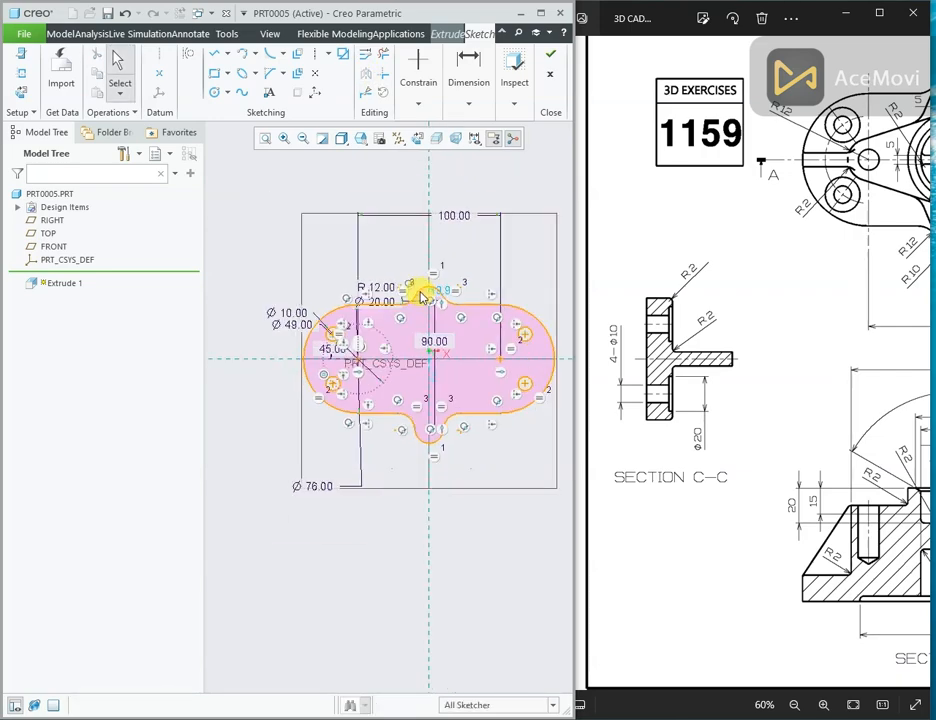
scroll(486, 334, "up", 2)
scroll(486, 345, "down", 2)
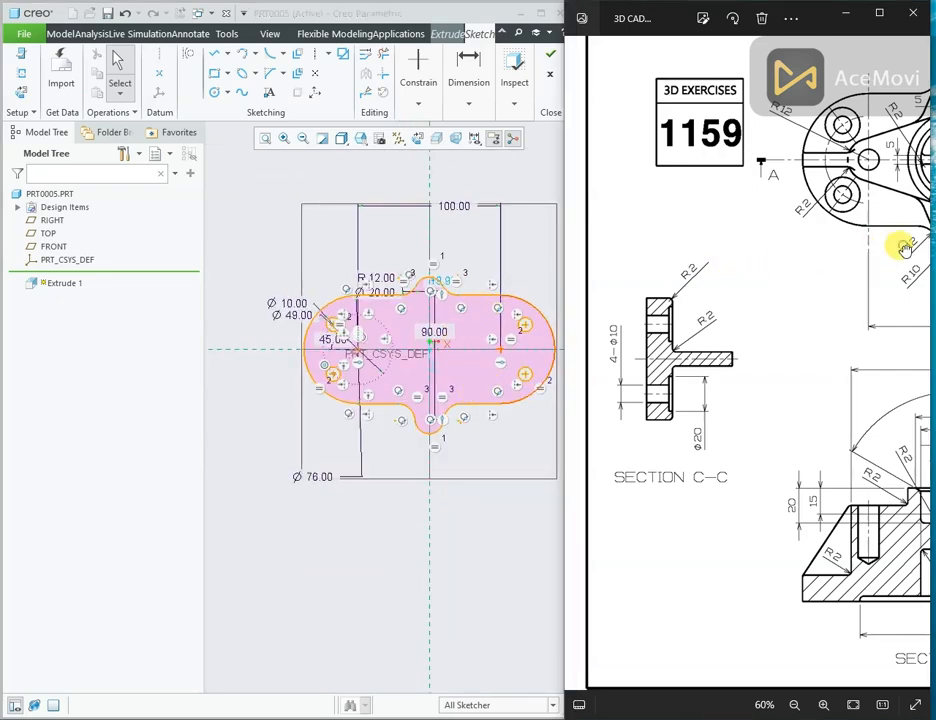
Draw a circle of about 13 diameter concentric with the rounded upper lobe of the plate profile.
mouse_move(903, 244)
left_mouse_down()
mouse_move(811, 267)
mouse_move(727, 270)
left_mouse_up()
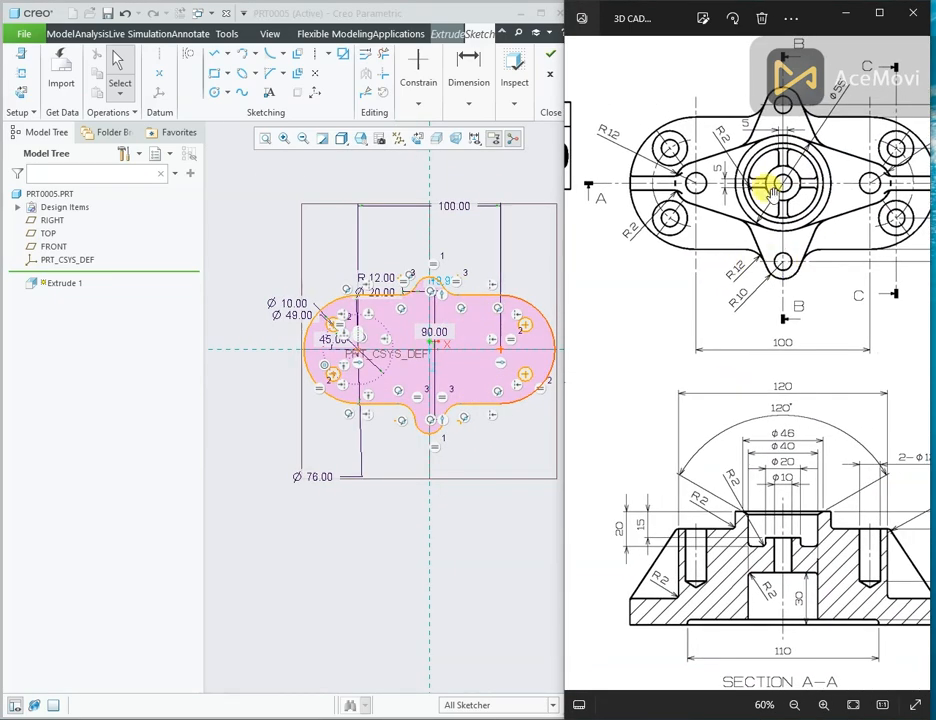
left_click_drag(844, 316, 633, 328)
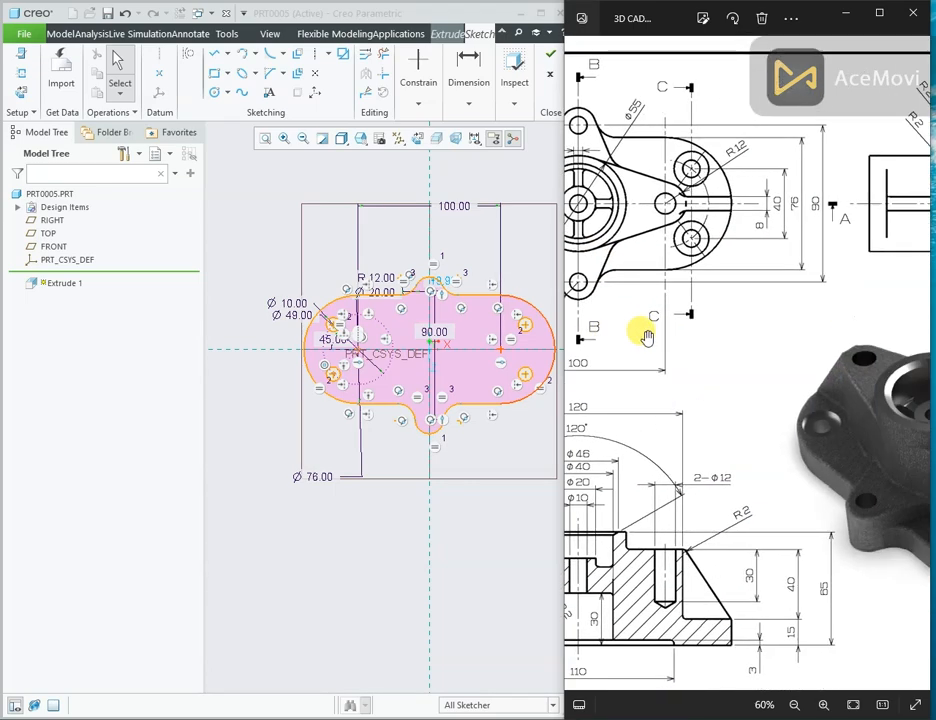
left_click_drag(810, 309, 662, 309)
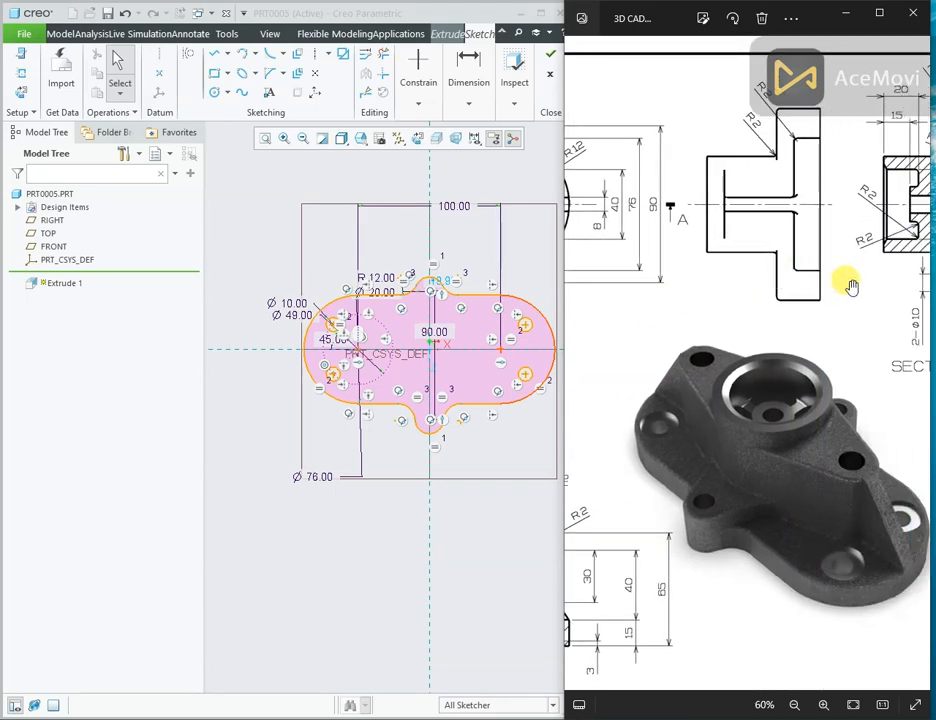
left_click_drag(842, 282, 668, 286)
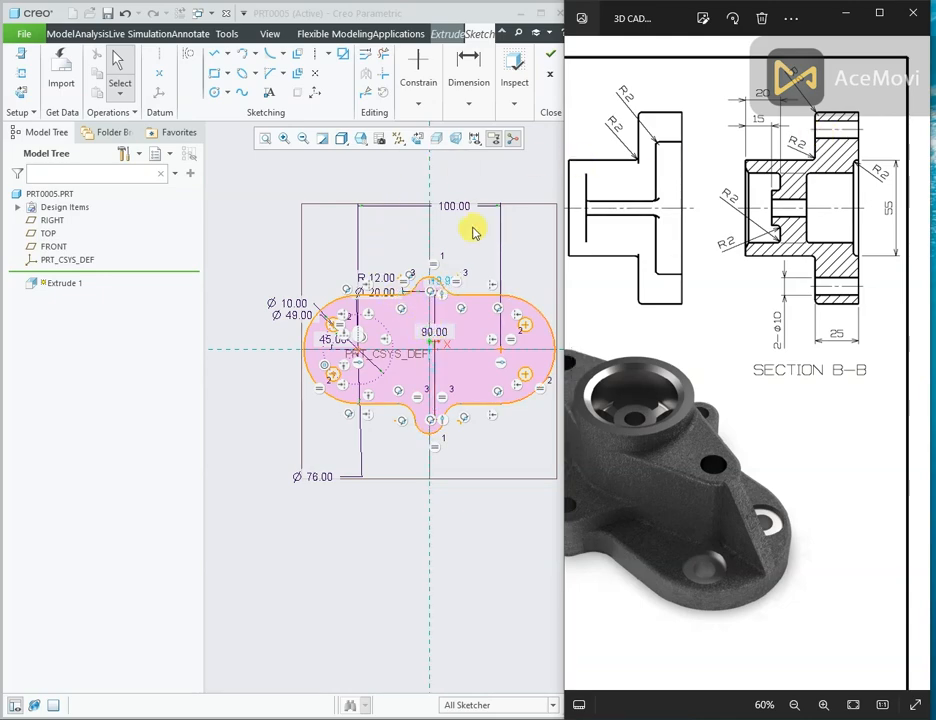
left_click(474, 232)
scroll(472, 196, "up", 5)
right_click(477, 186)
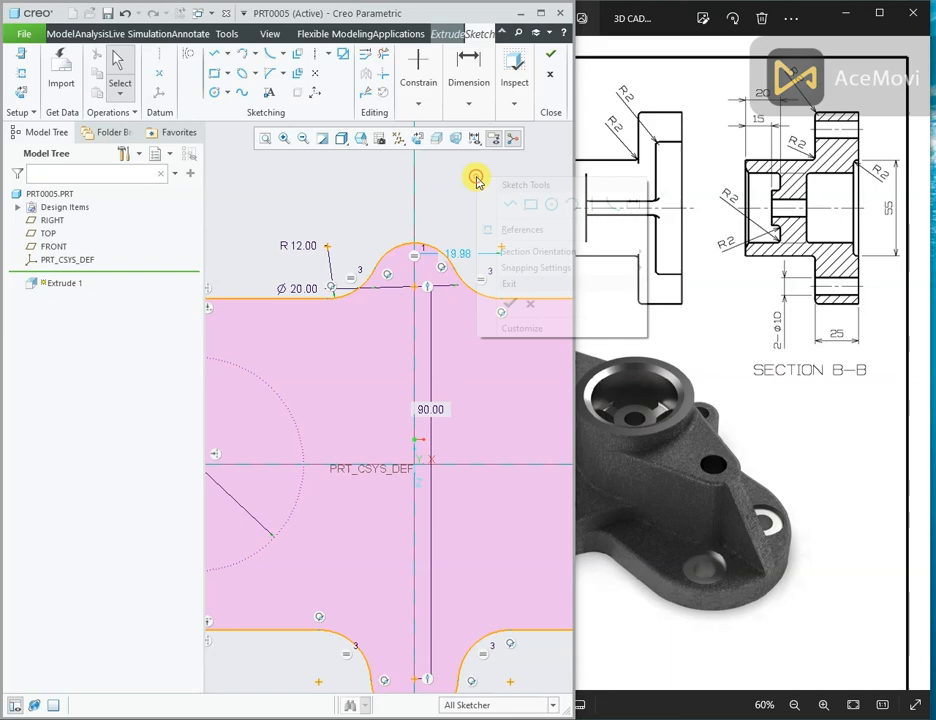
left_click(549, 204)
left_click(414, 287)
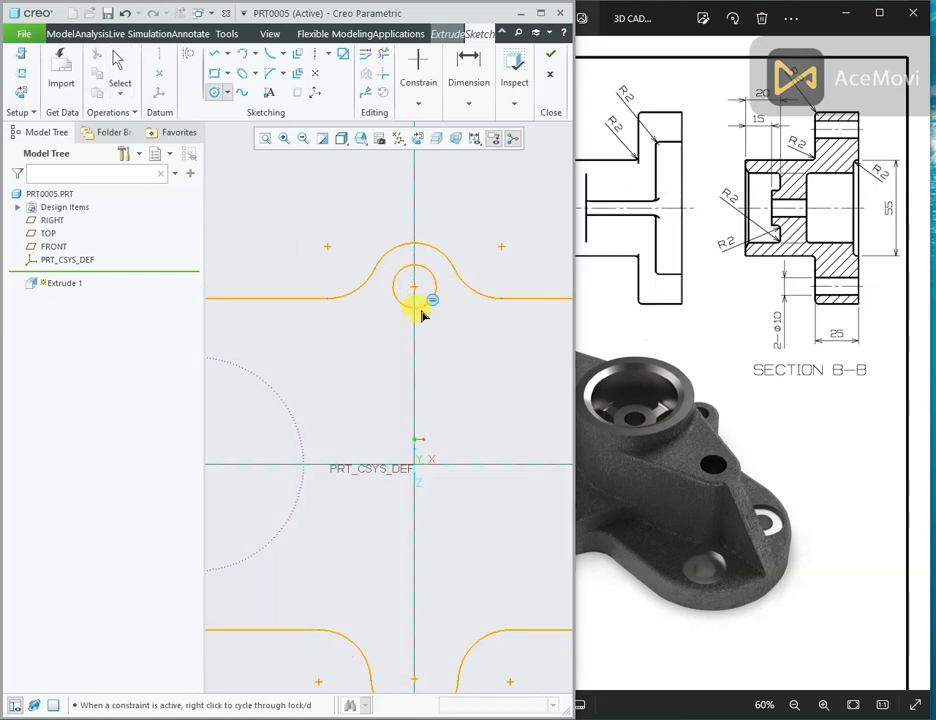
left_click(419, 318)
left_click(424, 317)
middle_click(438, 334)
Set the diameter of the upper lobe's circle to 10.
scroll(438, 334, "up", 1)
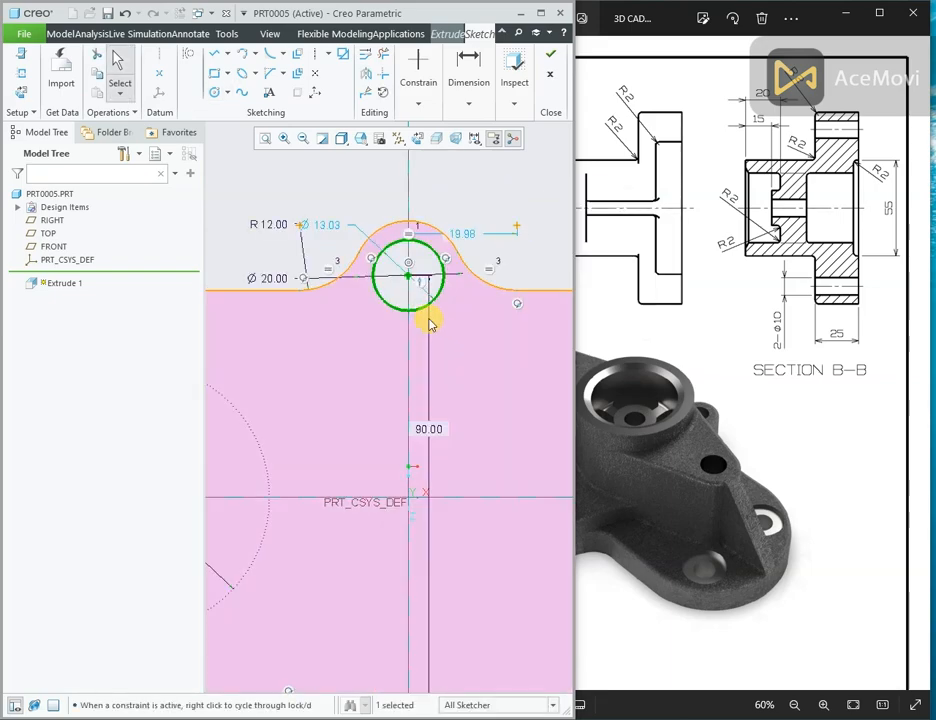
double_click(331, 228)
type("10.0")
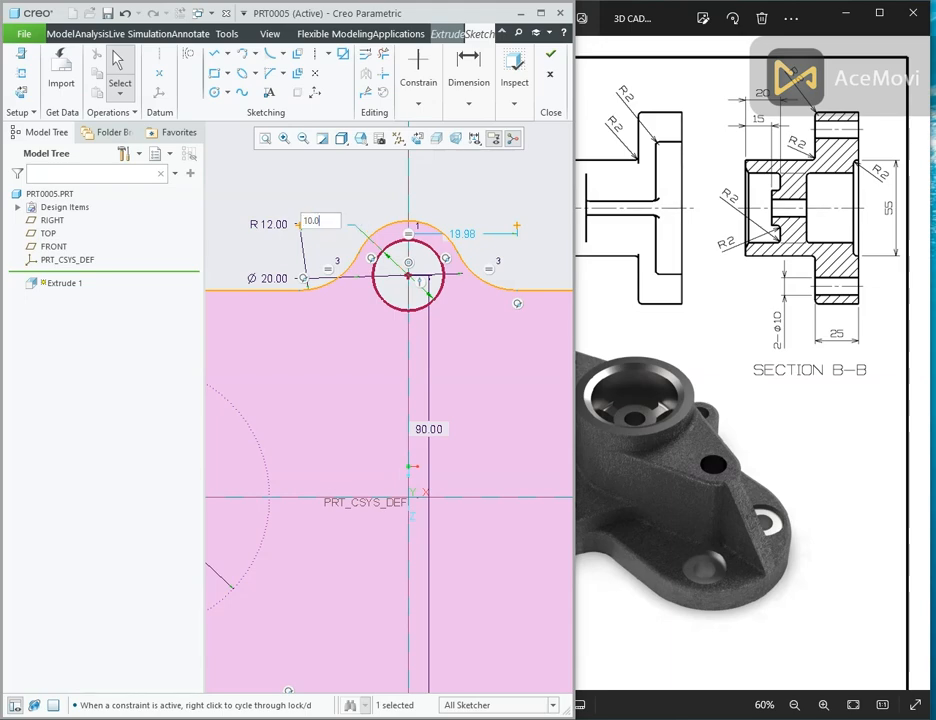
key("Return")
Draw a circle of about 5.4 diameter concentric with the rounded lower lobe of the plate profile.
scroll(366, 219, "down", 4)
scroll(382, 338, "up", 2)
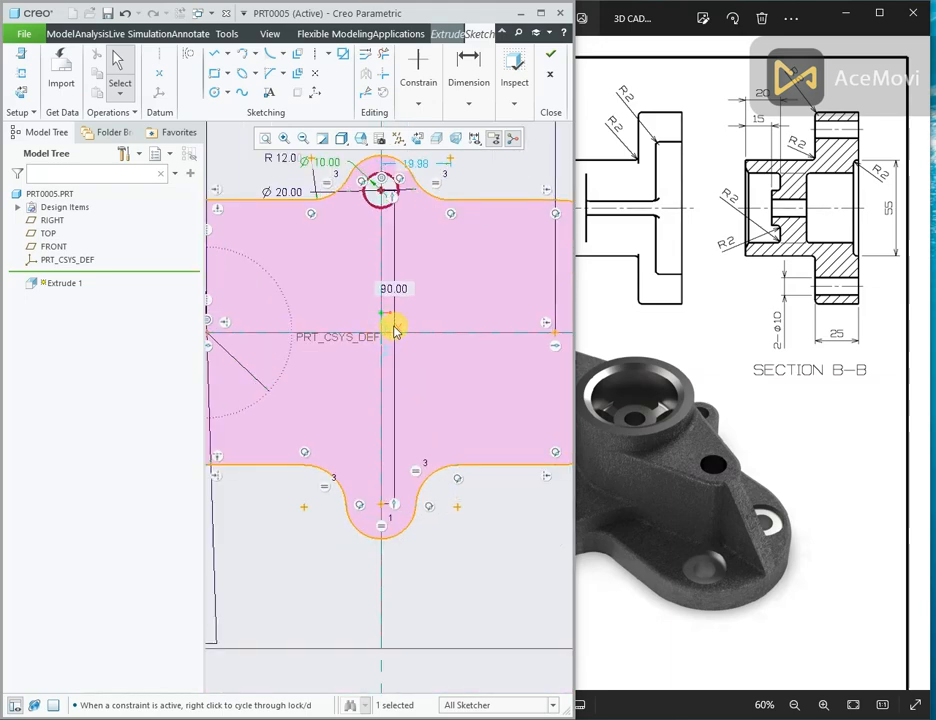
right_click(421, 319)
left_click(483, 330)
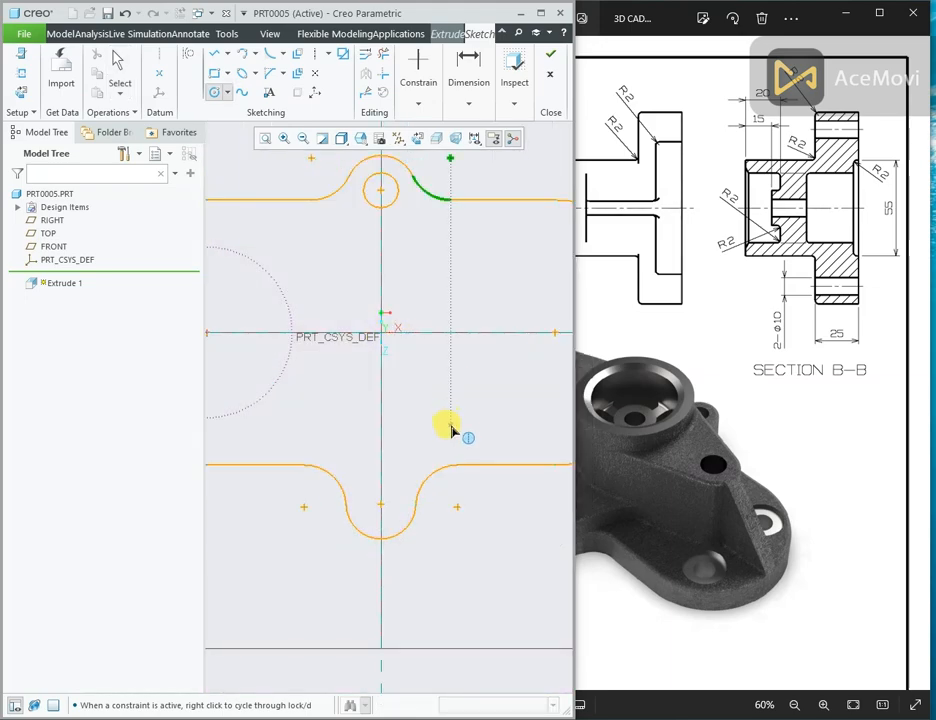
left_click(380, 497)
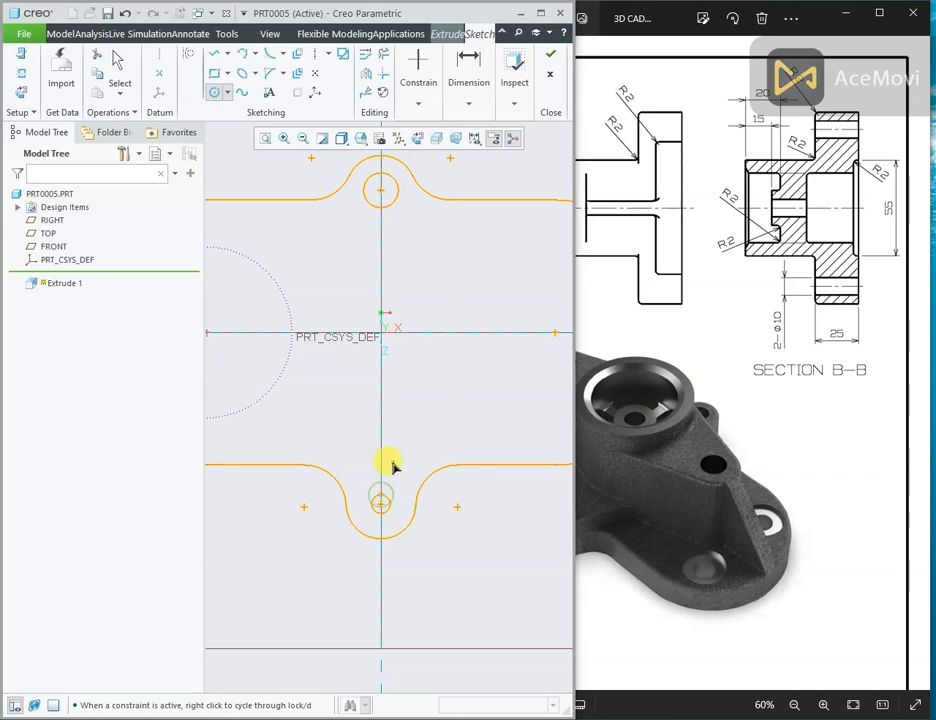
middle_click(413, 415)
Set the diameter of the lower lobe's circle to 10.
double_click(340, 481)
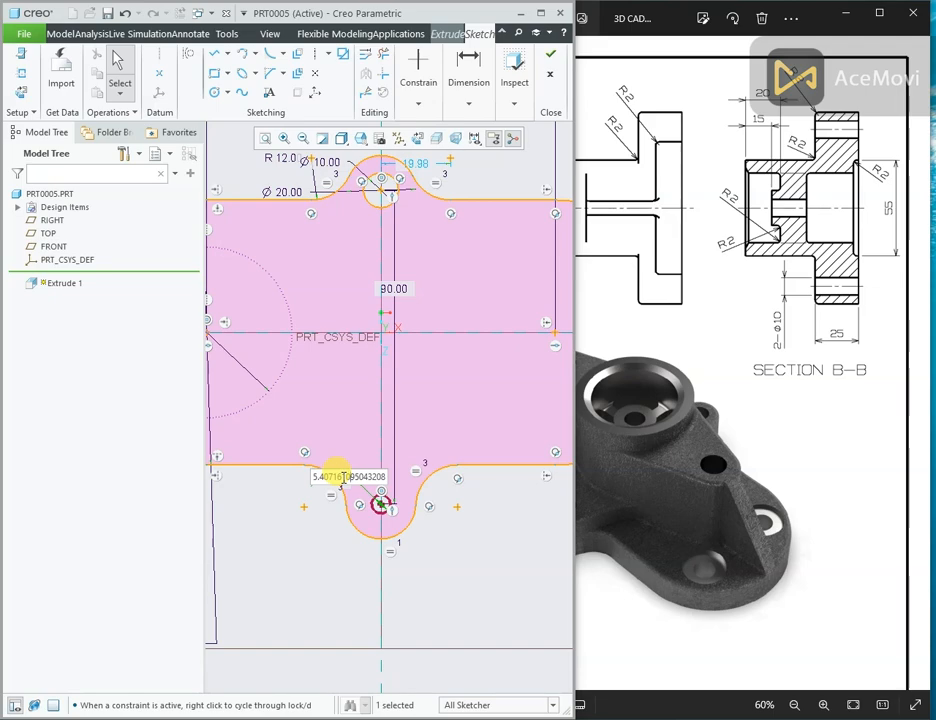
key("ctrl+a")
type("10")
key("Return")
Finish the plate sketch with its six holes and extrude it 15 deep as a solid.
scroll(430, 436, "up", 5)
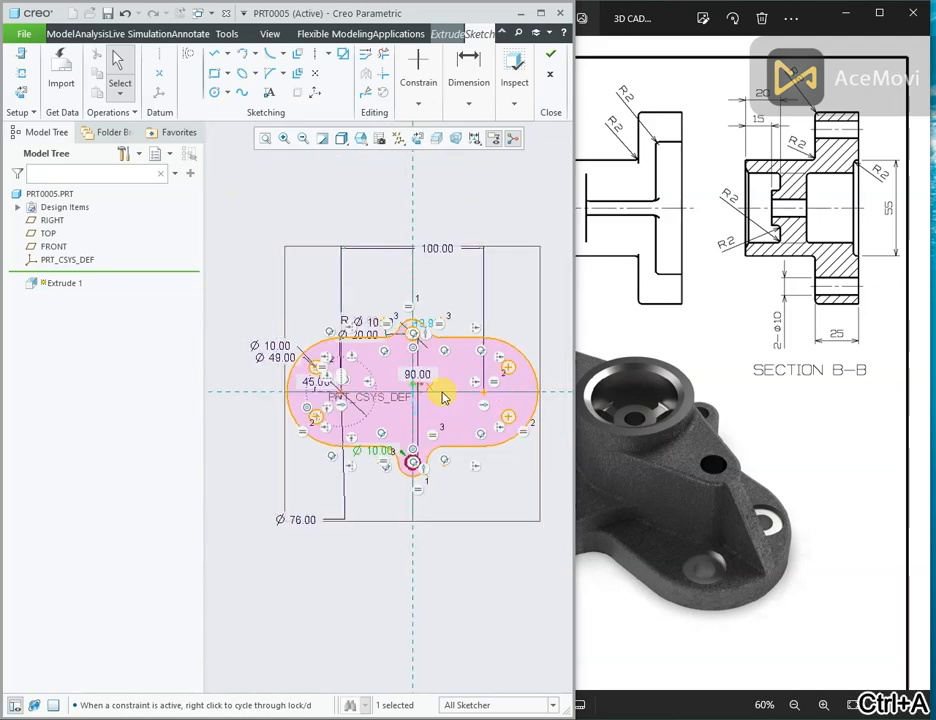
scroll(446, 367, "down", 3)
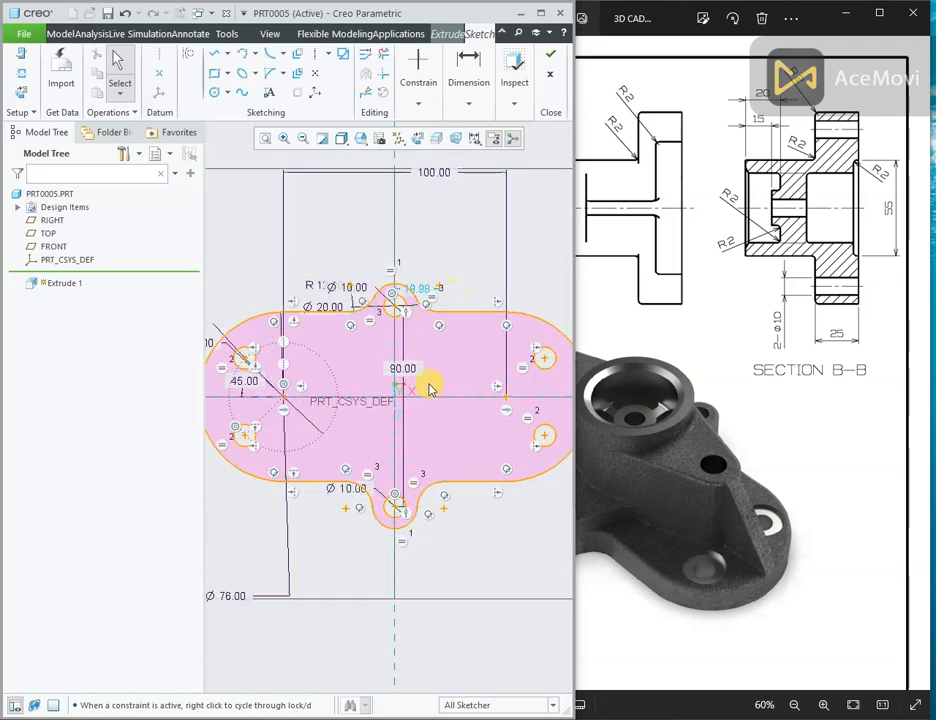
mouse_move(428, 386)
middle_mouse_down()
mouse_move(428, 328)
mouse_move(456, 370)
mouse_move(397, 334)
mouse_move(418, 391)
mouse_move(424, 347)
mouse_move(425, 358)
middle_mouse_up()
left_click_drag(688, 446, 904, 442)
mouse_move(683, 489)
left_mouse_down()
mouse_move(848, 414)
mouse_move(871, 433)
left_mouse_up()
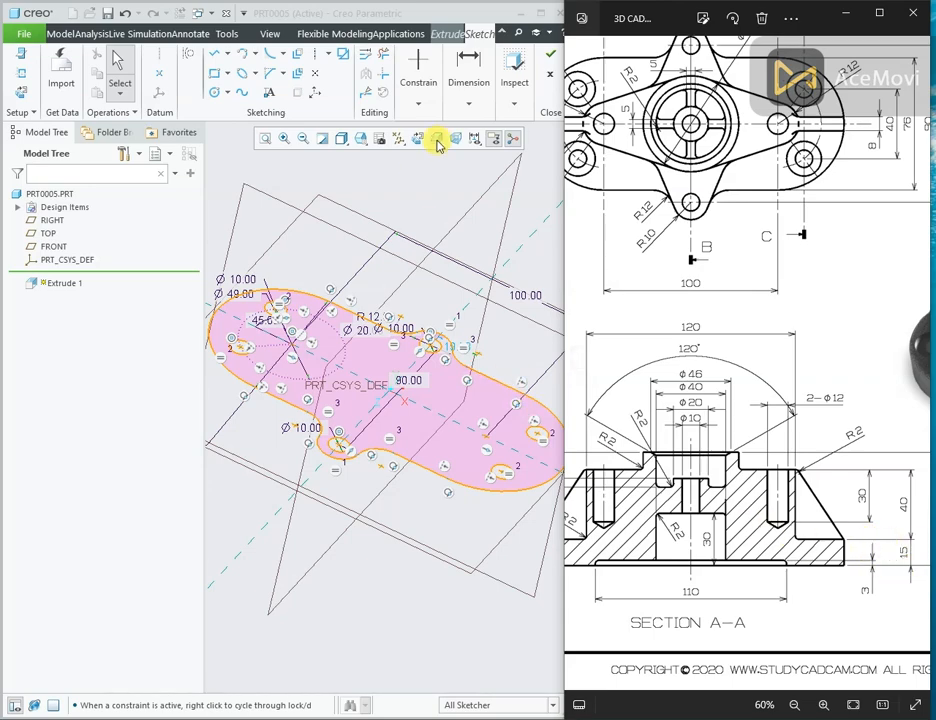
left_click(552, 51)
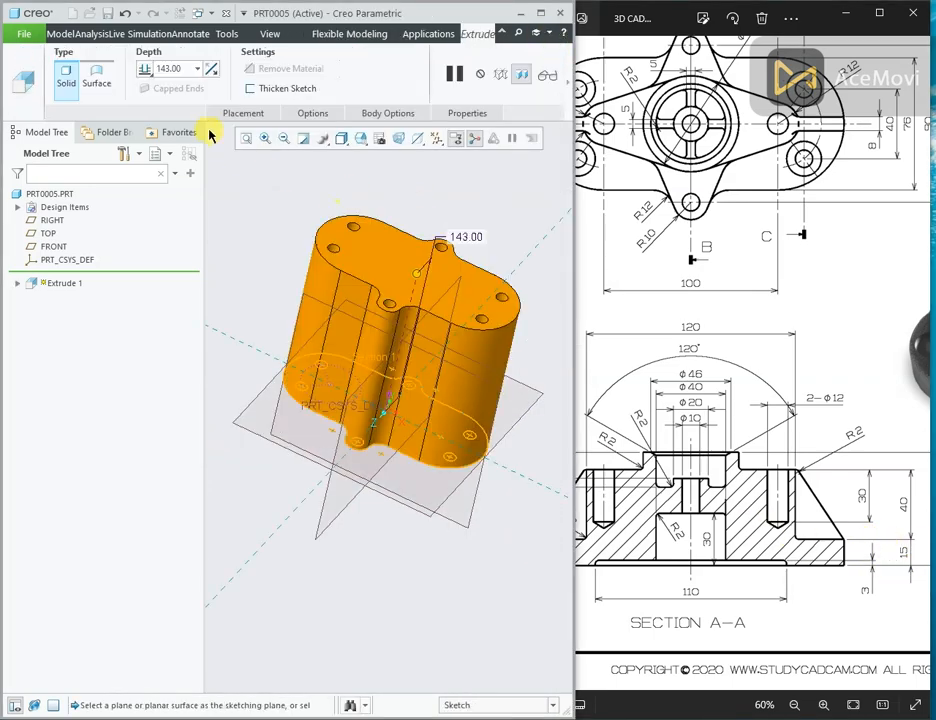
type("1")
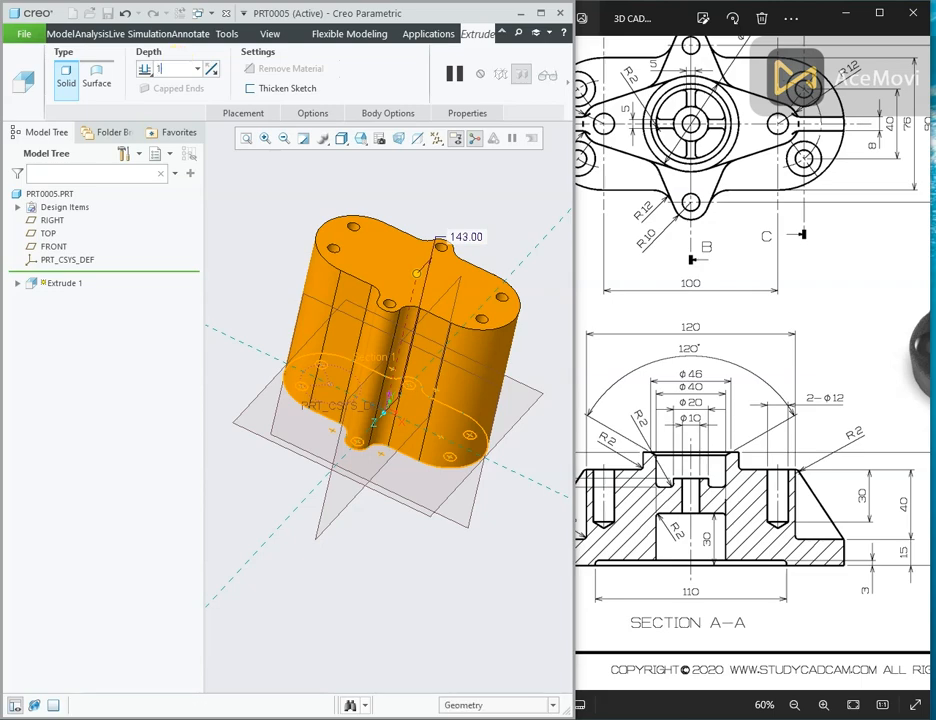
type("5.0")
key("Return")
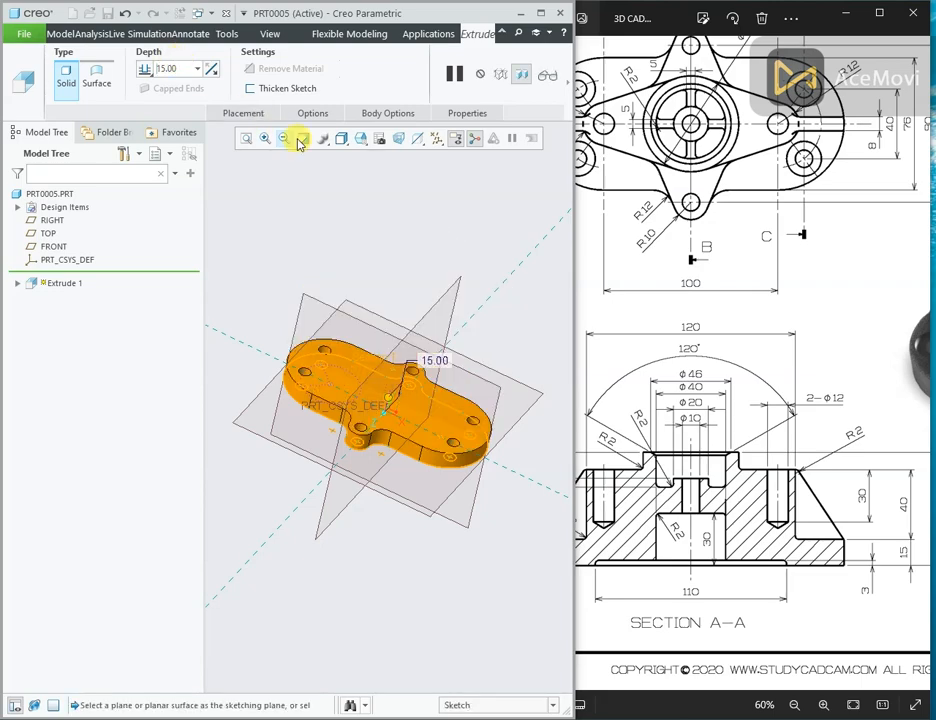
left_click(565, 92)
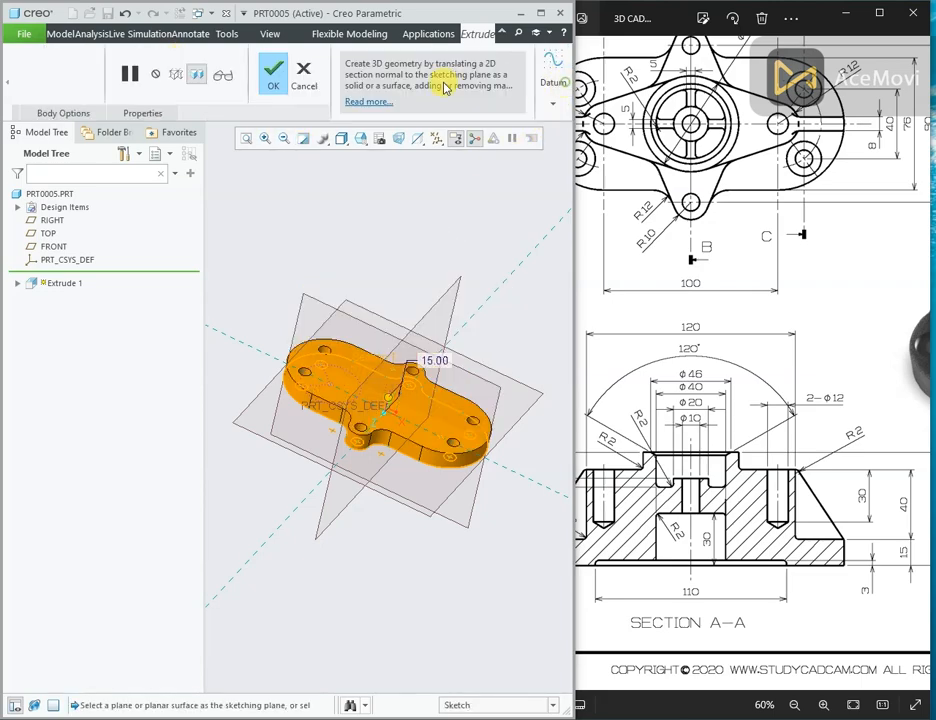
left_click(270, 70)
Start a simple flat hole on the plate's upper face, coaxial with the rear of the two corner holes at the negative-X end.
middle_click_drag(406, 249, 430, 265)
left_click_drag(748, 147, 850, 168)
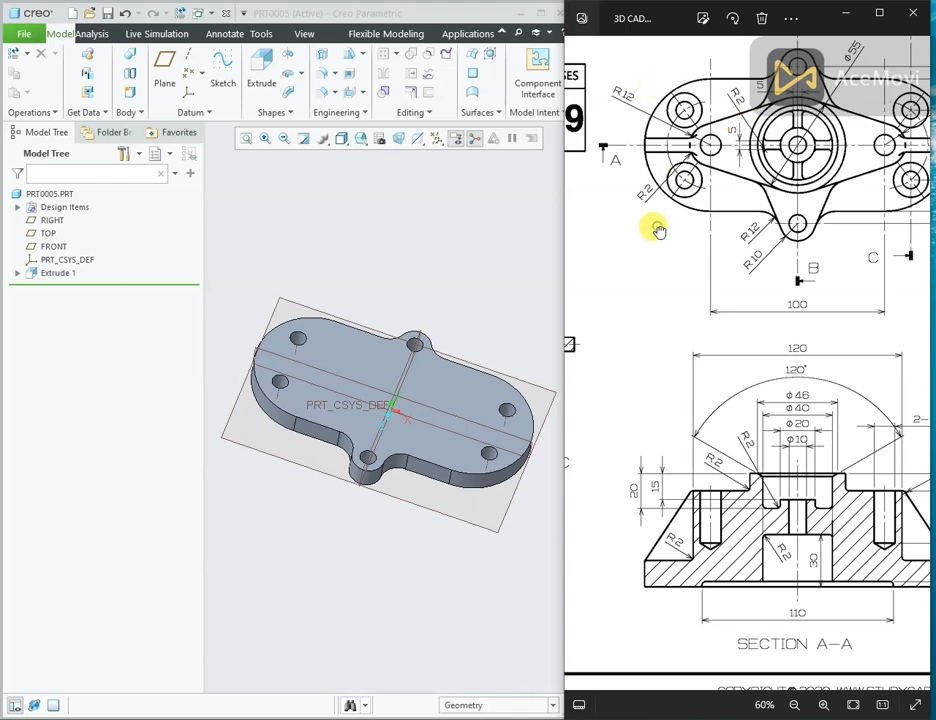
left_click_drag(654, 230, 829, 240)
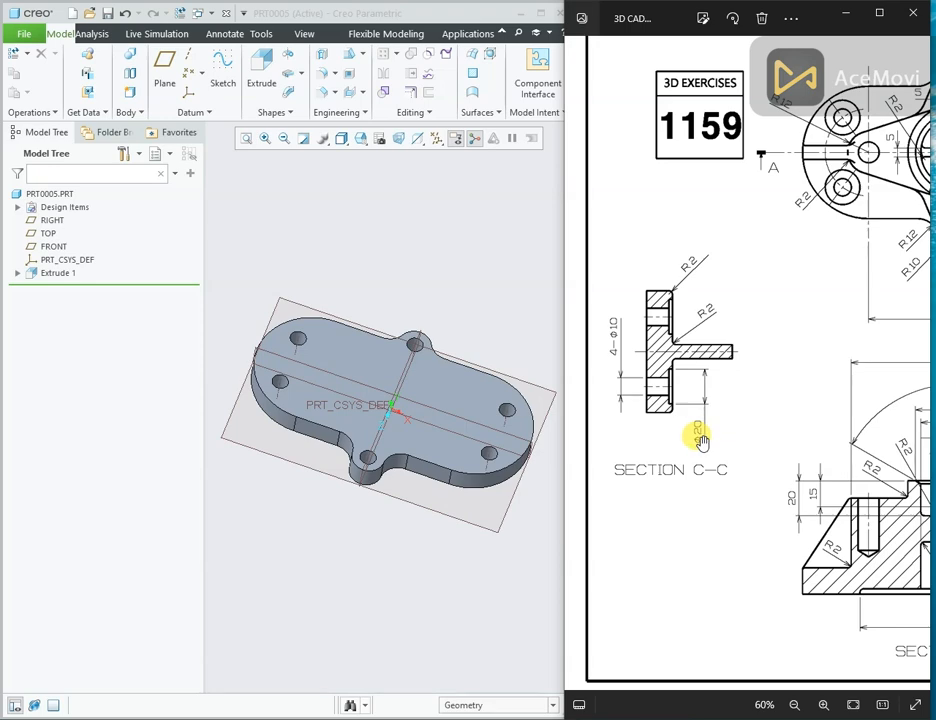
left_click(329, 63)
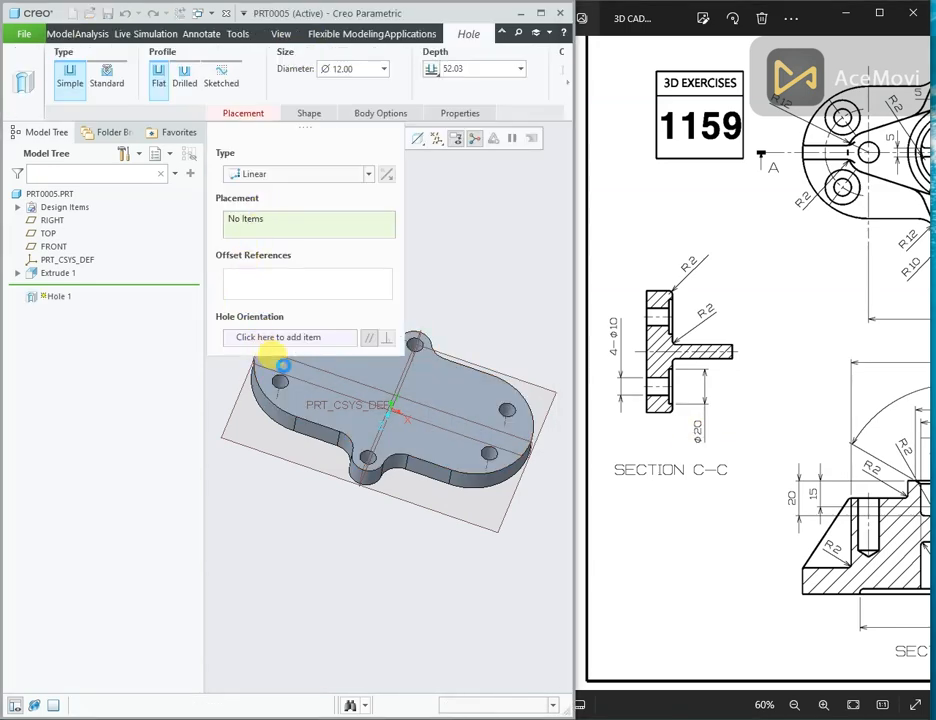
scroll(352, 420, "up", 6)
scroll(409, 449, "down", 2)
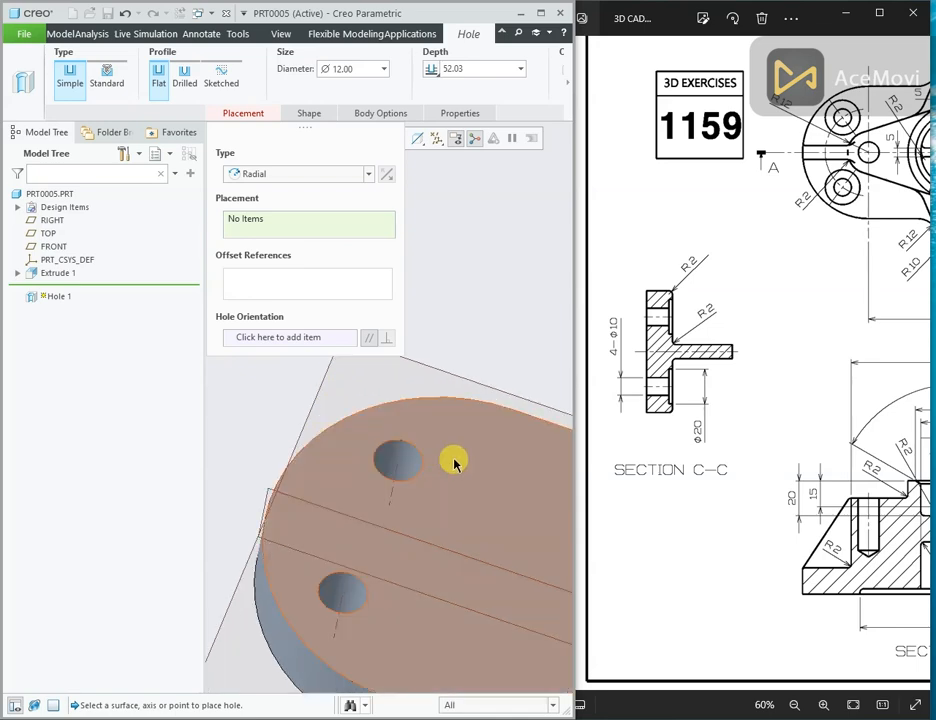
left_click(513, 481)
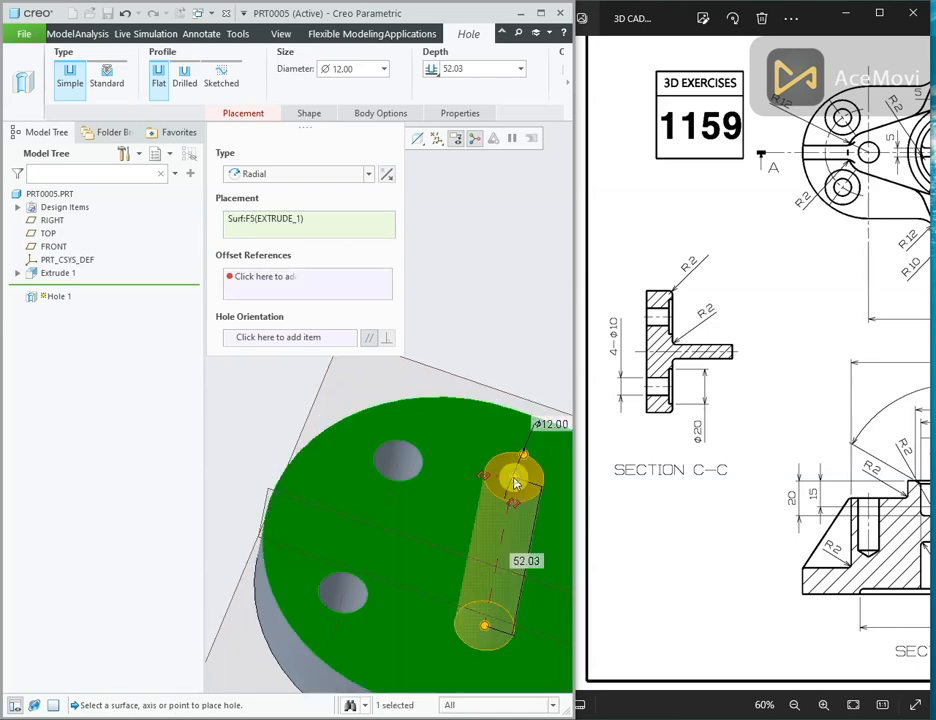
left_click(400, 487, "ctrl")
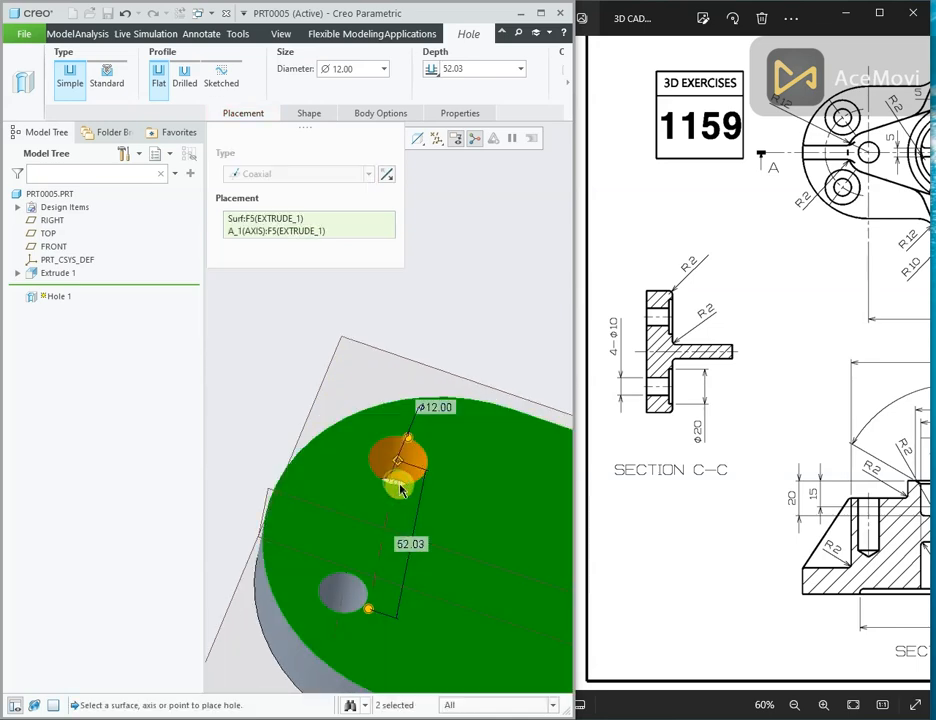
left_click(447, 412, "ctrl")
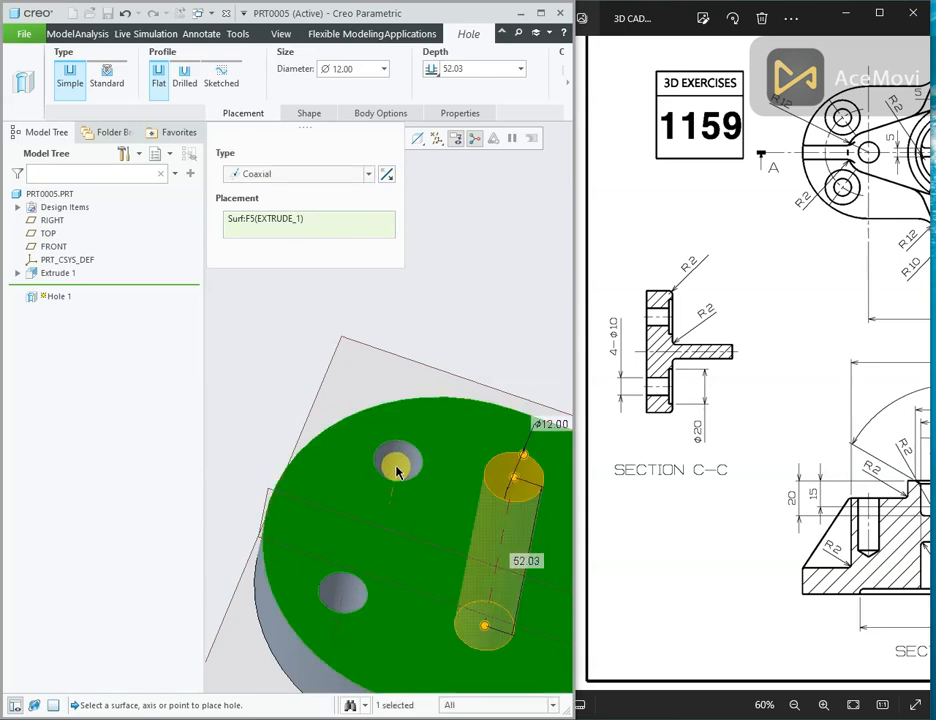
left_click(397, 472, "ctrl")
Set the coaxial hole's diameter to 20 and depth to 2, and complete it as a shallow recess.
double_click(445, 409)
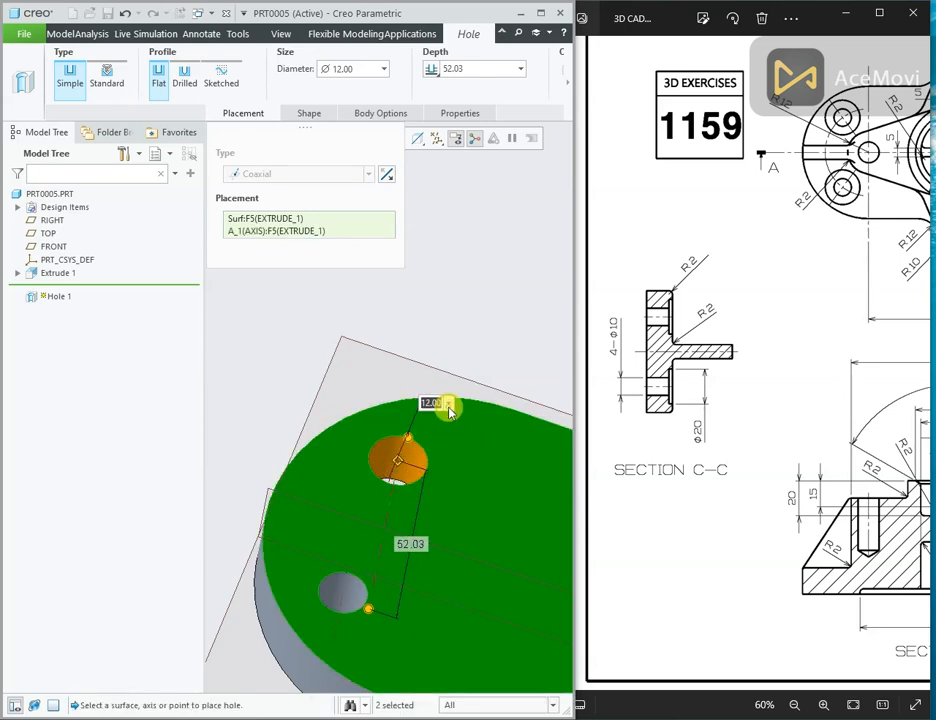
type("20")
key("Return")
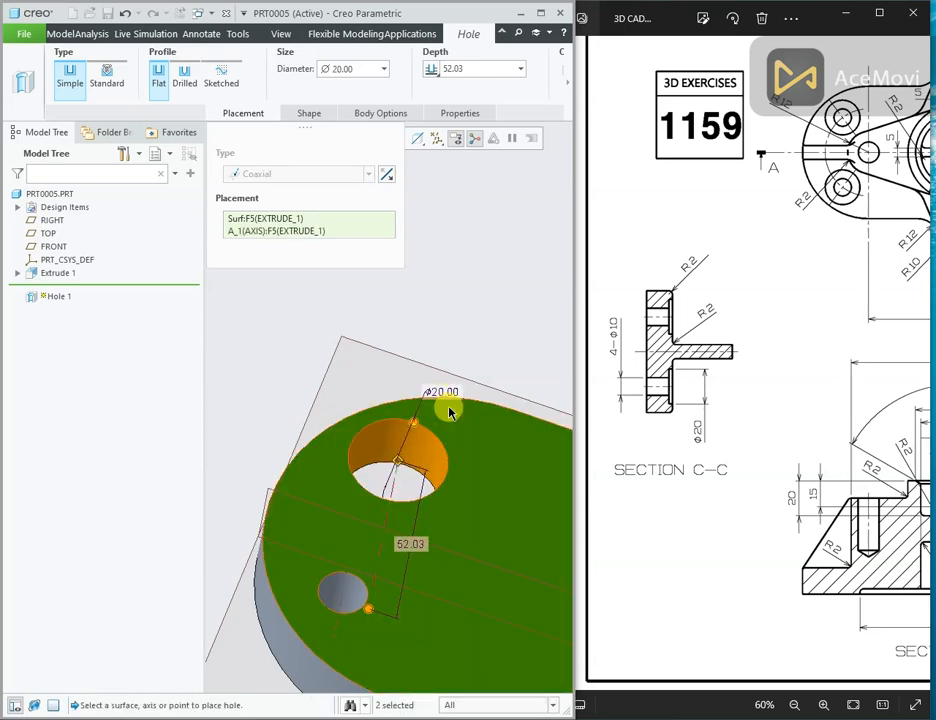
double_click(410, 545)
type("2")
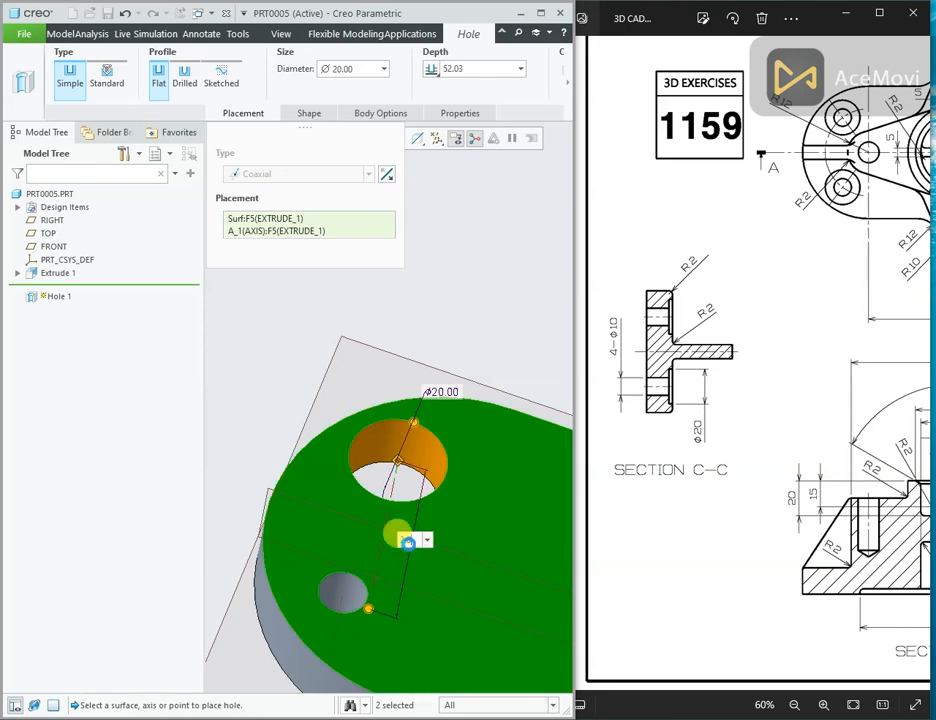
key("Return")
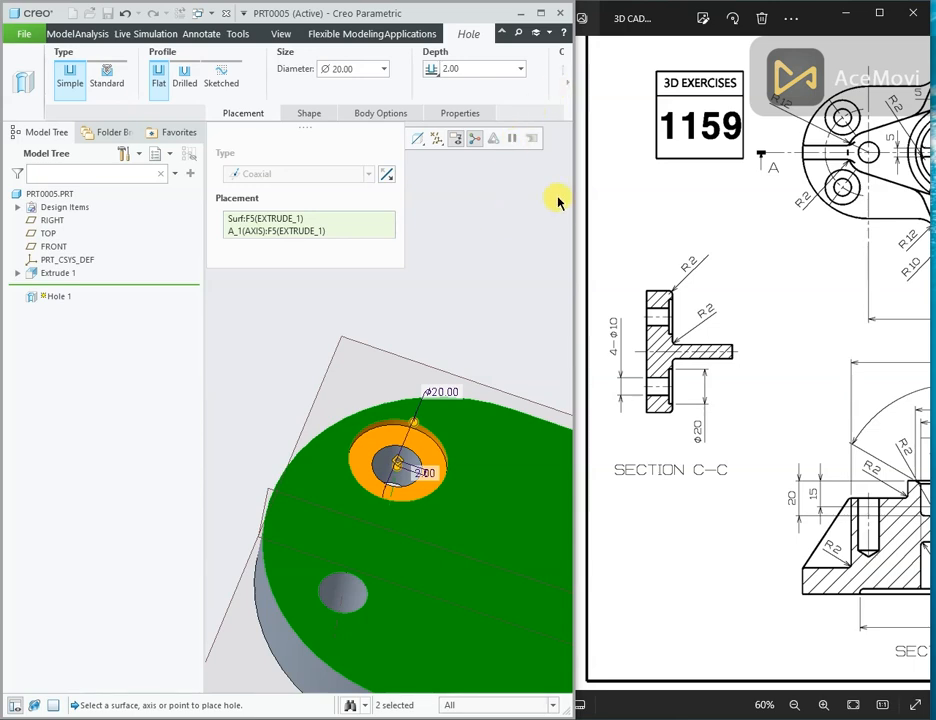
left_click(568, 104)
left_click(272, 76)
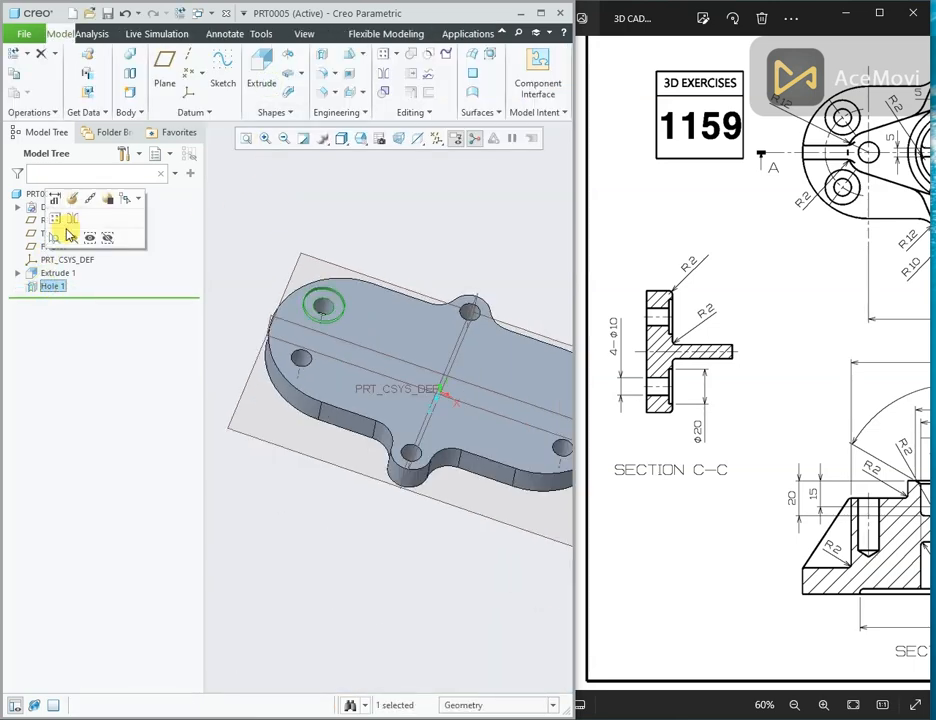
Mirror the recess hole about the FRONT plane onto the neighbouring corner hole.
left_click(69, 220)
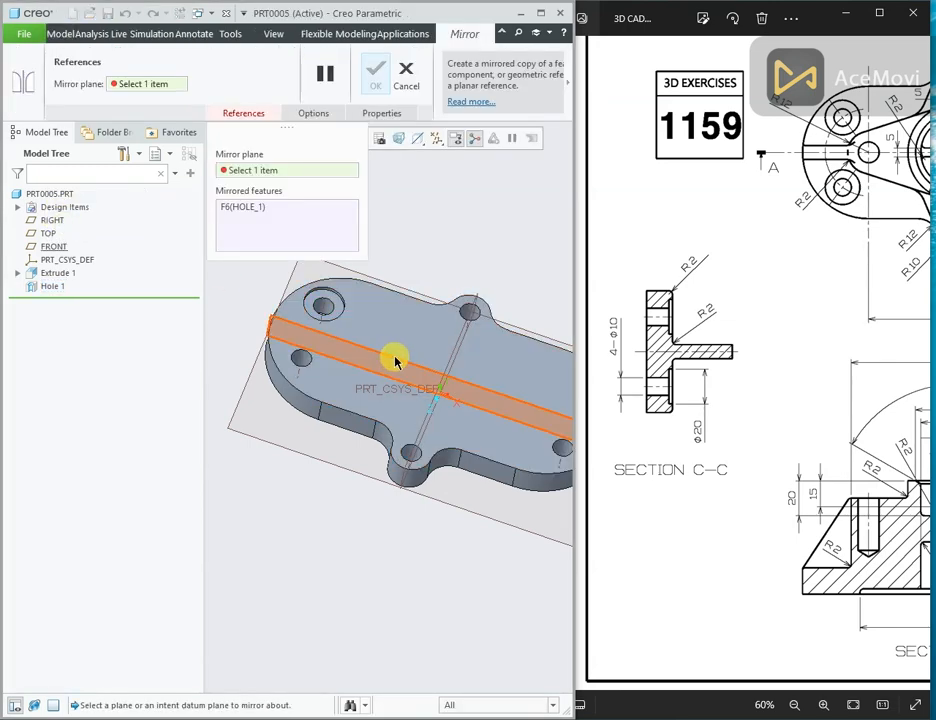
left_click(393, 358)
left_click(370, 78)
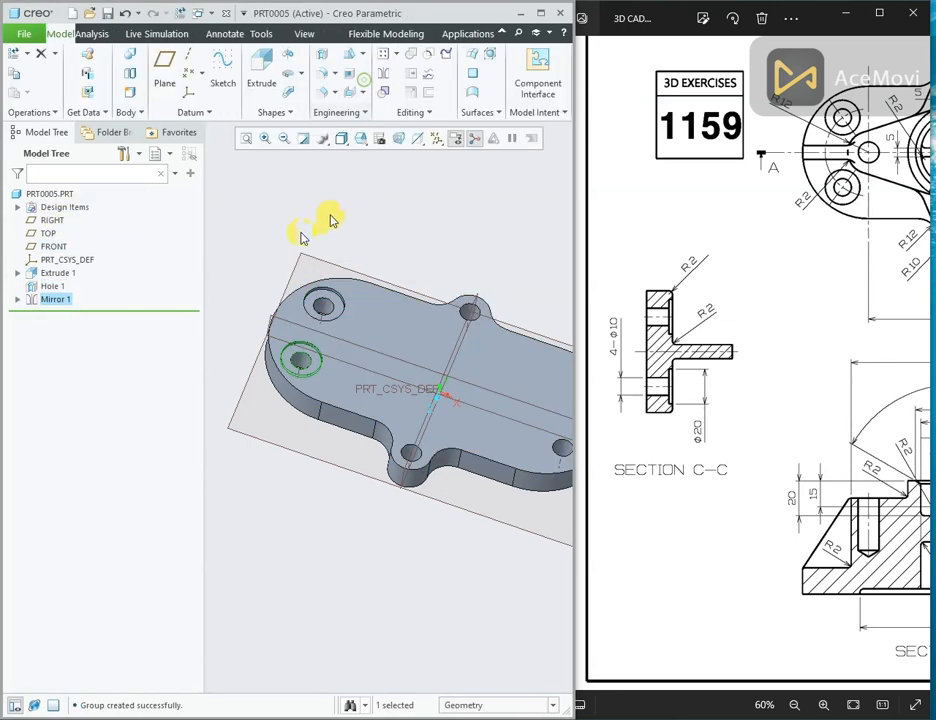
Group the recess hole with its mirrored copy and mirror the group about the RIGHT plane.
left_click(33, 299)
left_click(43, 287, "ctrl")
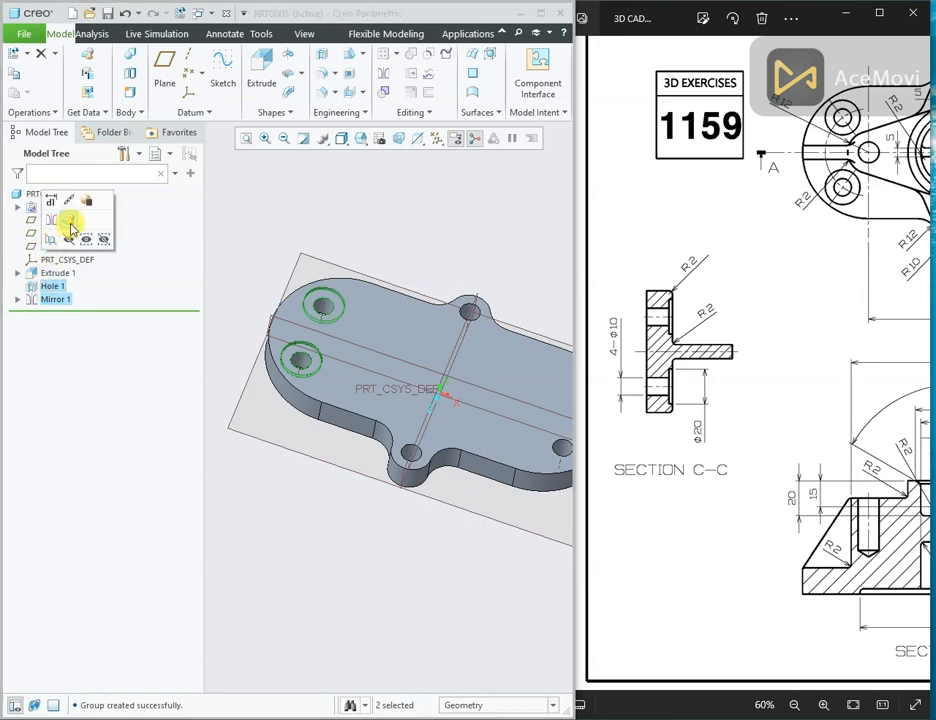
left_click(57, 224)
scroll(258, 345, "down", 2)
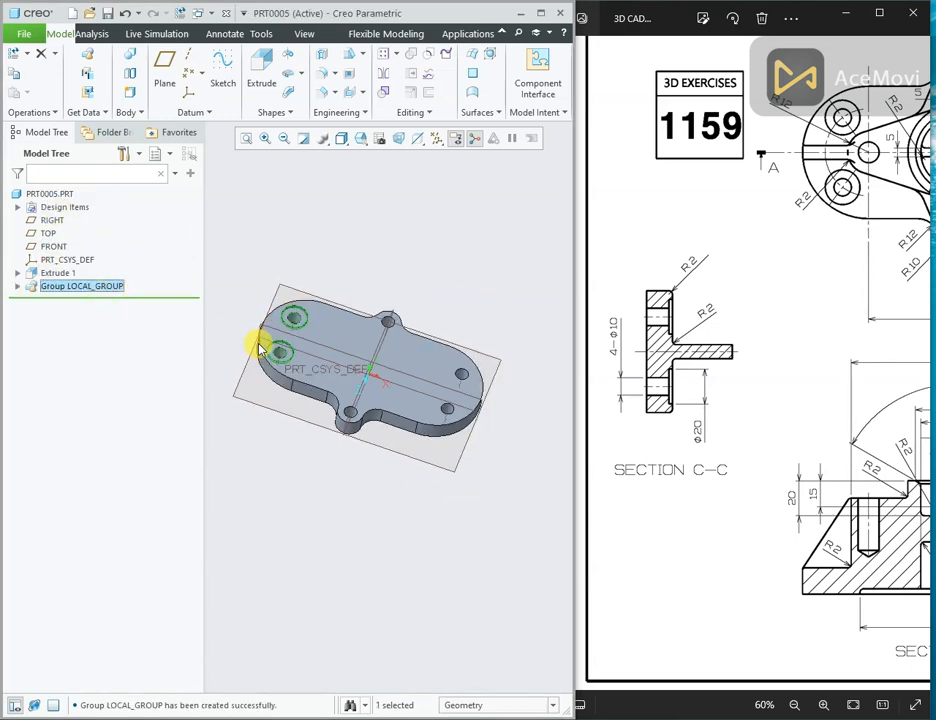
left_click(385, 72)
left_click(388, 328)
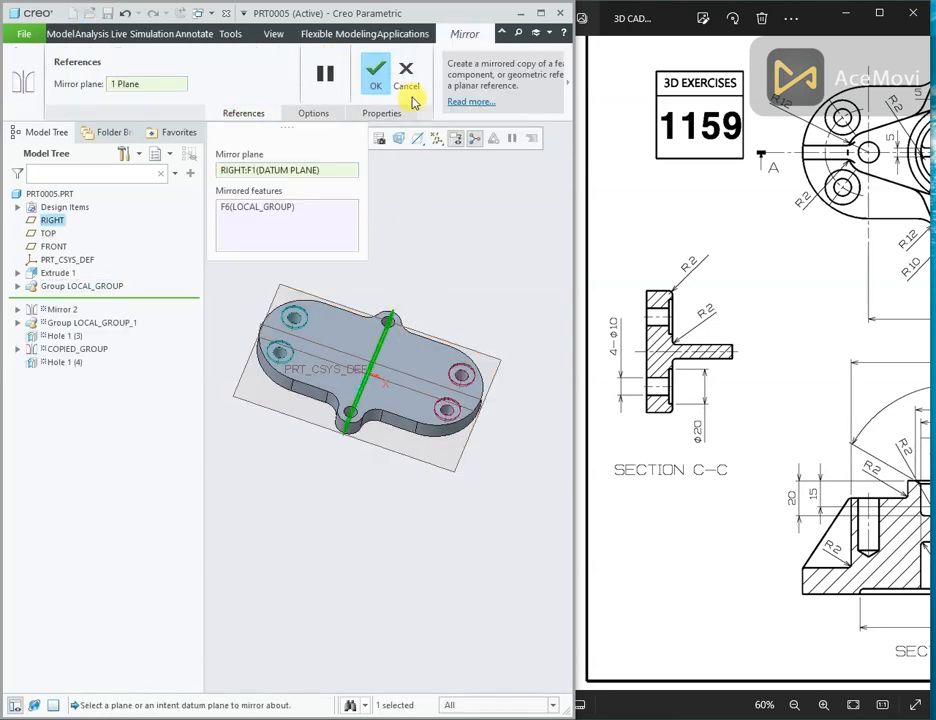
left_click(375, 75)
Start a new extrusion sketch on the plate's upper face and orient the view normal to it.
mouse_move(362, 341)
middle_mouse_down()
mouse_move(396, 317)
mouse_move(470, 330)
middle_mouse_up()
mouse_move(892, 315)
left_mouse_down()
mouse_move(700, 336)
mouse_move(706, 349)
left_mouse_up()
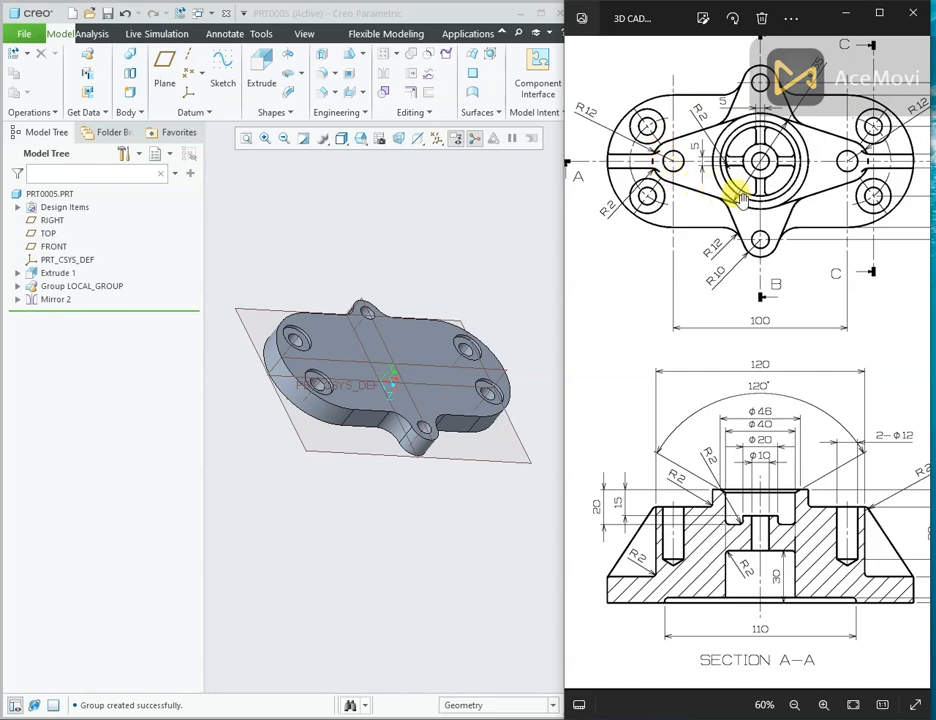
left_click(405, 338)
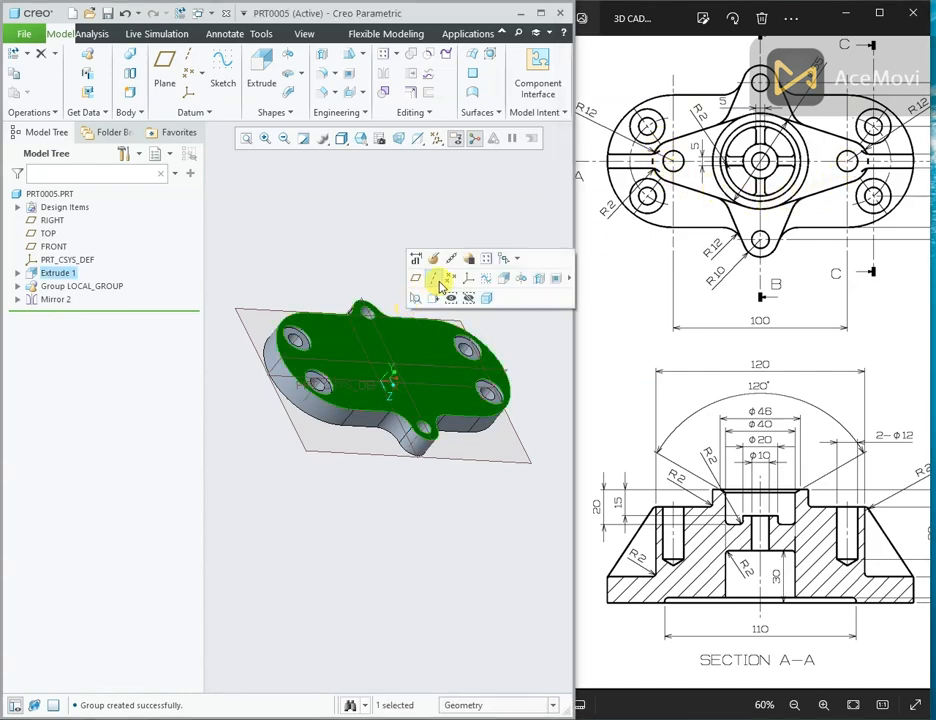
left_click(495, 284)
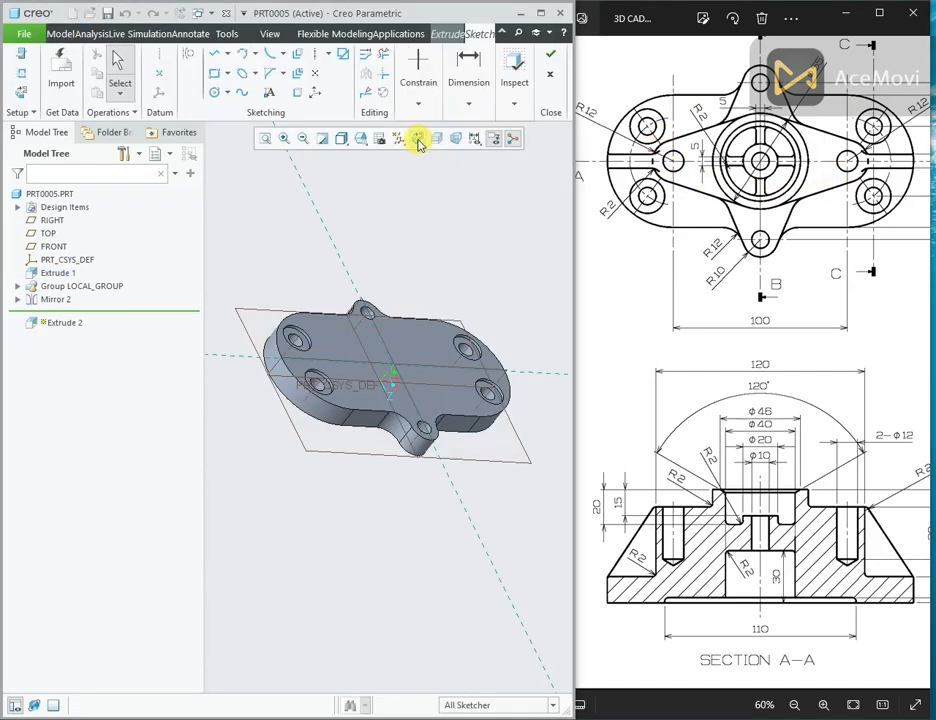
left_click(418, 139)
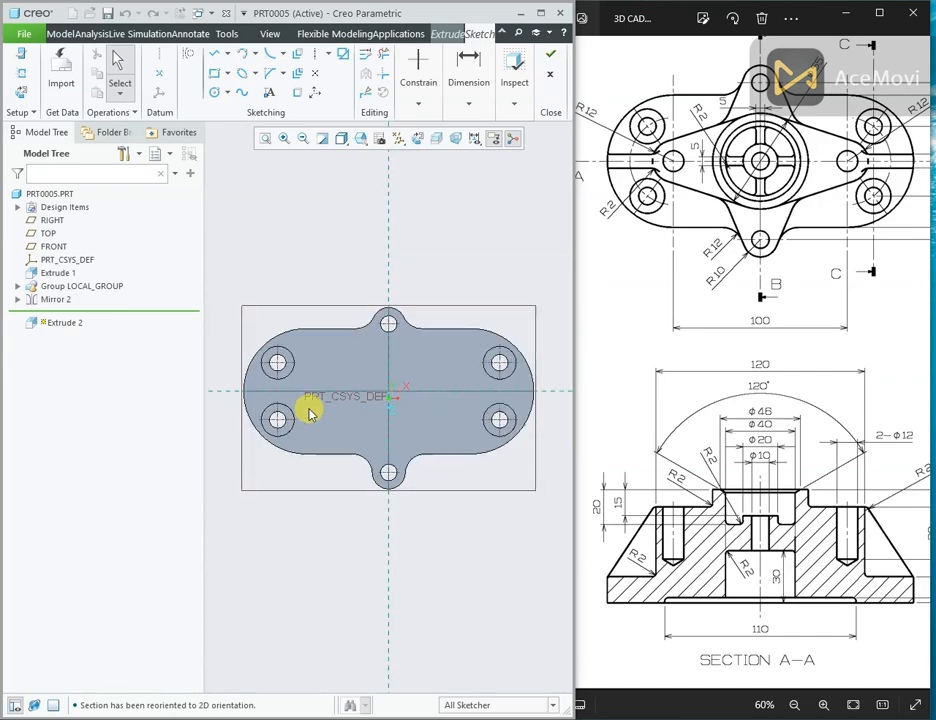
scroll(310, 415, "up", 2)
Draw a circle of about 19 diameter centred on the horizontal axis, about 40.6 to the negative-X side of the plate's centre.
right_click(324, 184)
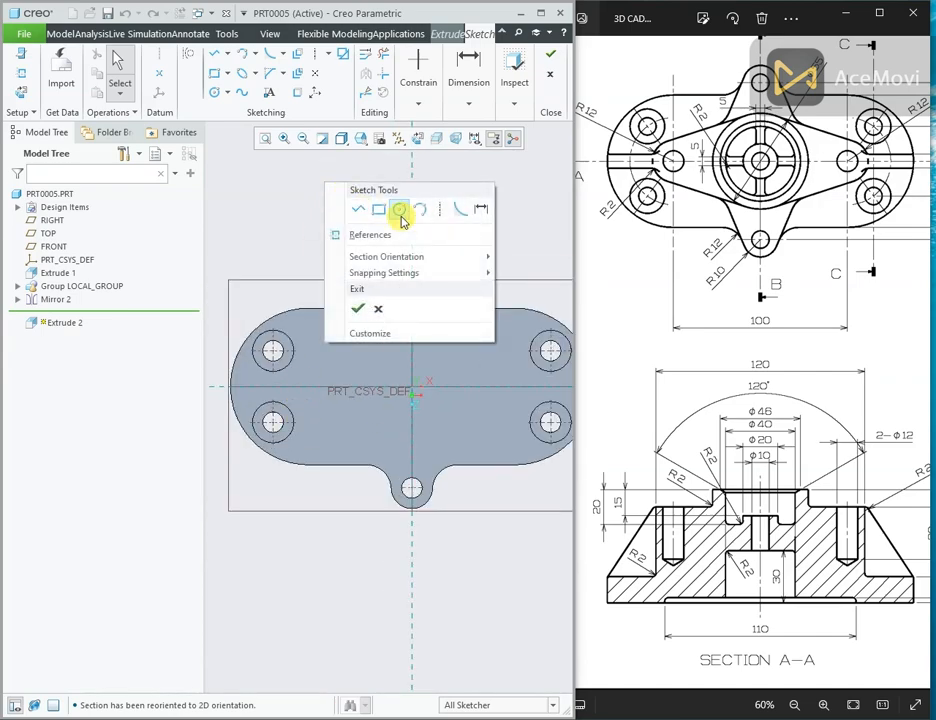
left_click(399, 211)
left_click_drag(898, 120, 875, 129)
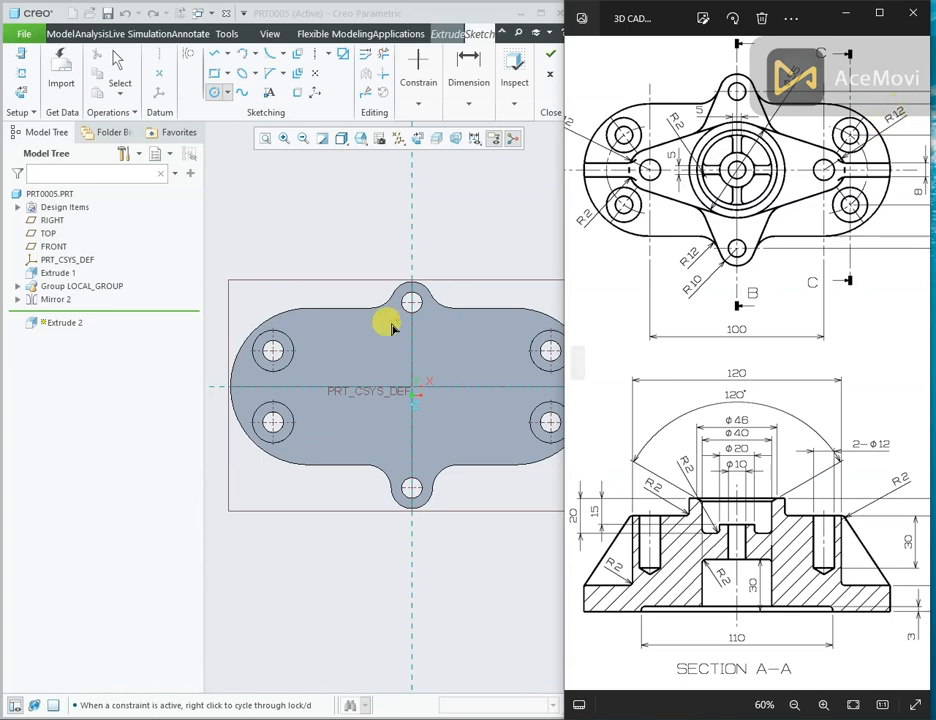
left_click(332, 392)
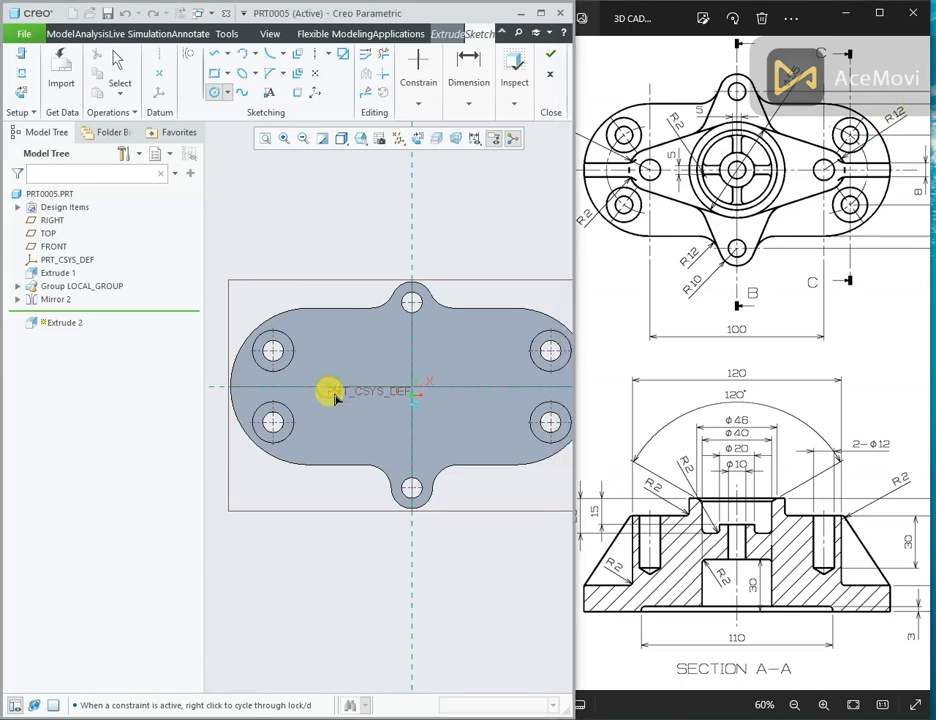
left_click(337, 404)
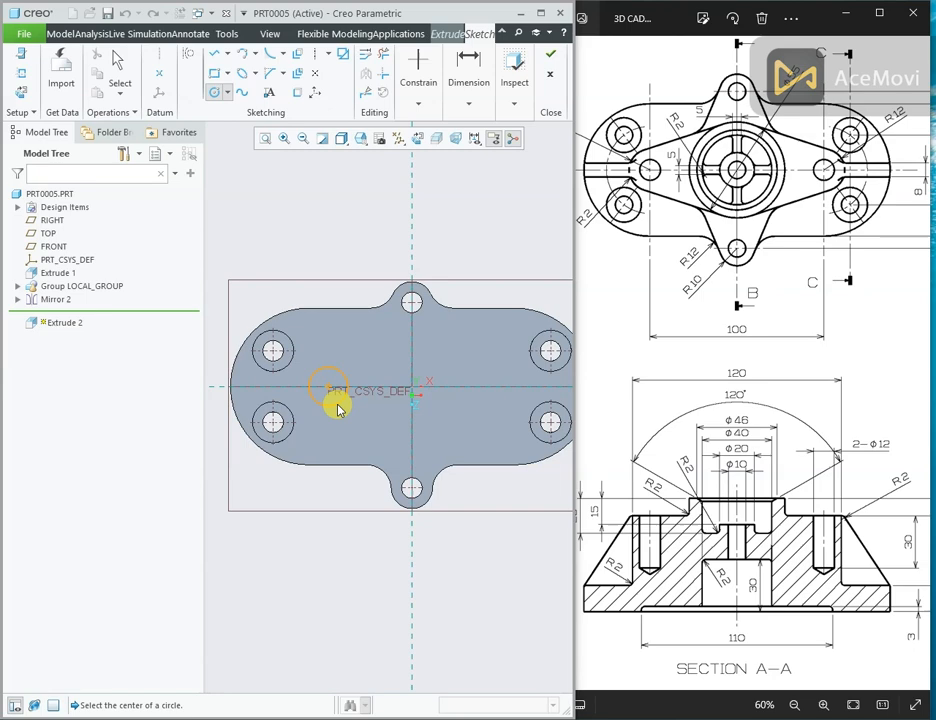
middle_click(360, 296)
Set the circle's diameter to 24 and its centre's distance from the vertical axis to 50.
double_click(276, 369)
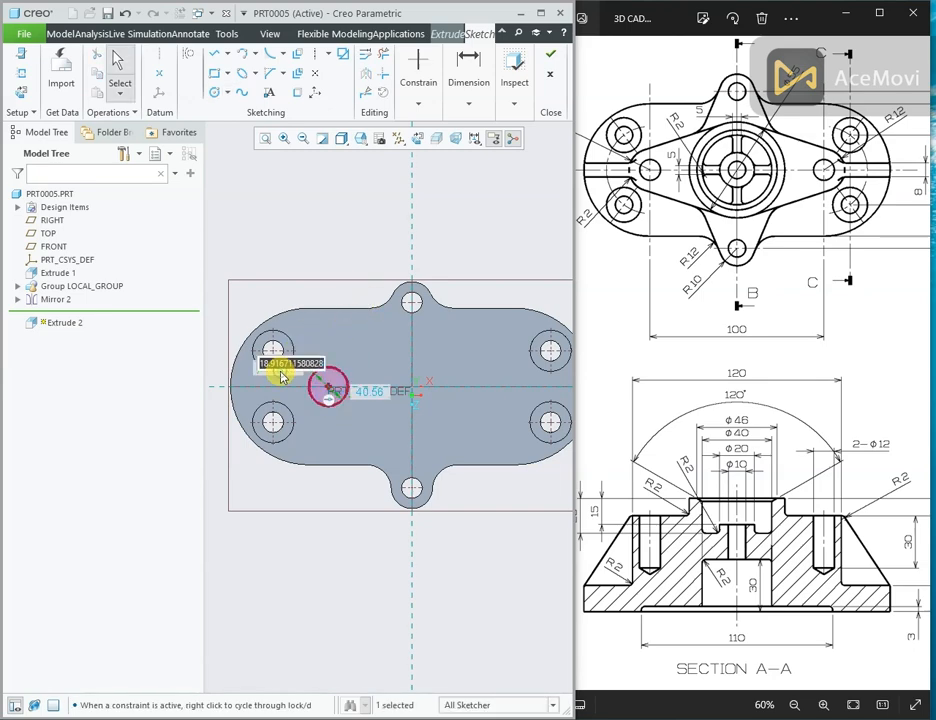
type("24.0")
key("Return")
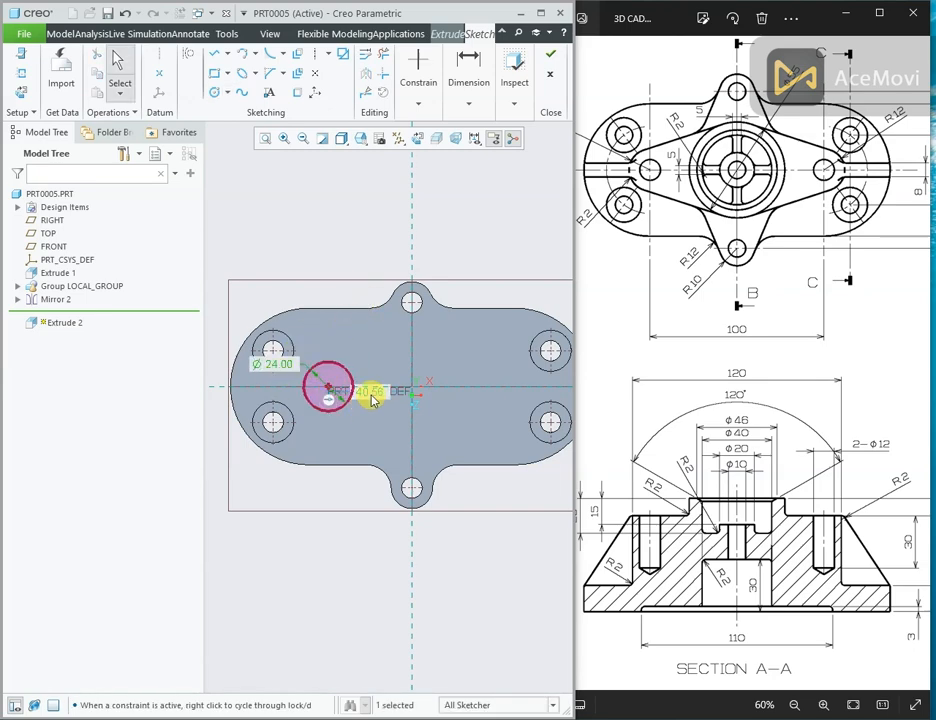
double_click(370, 392)
type("50.0")
key("Return")
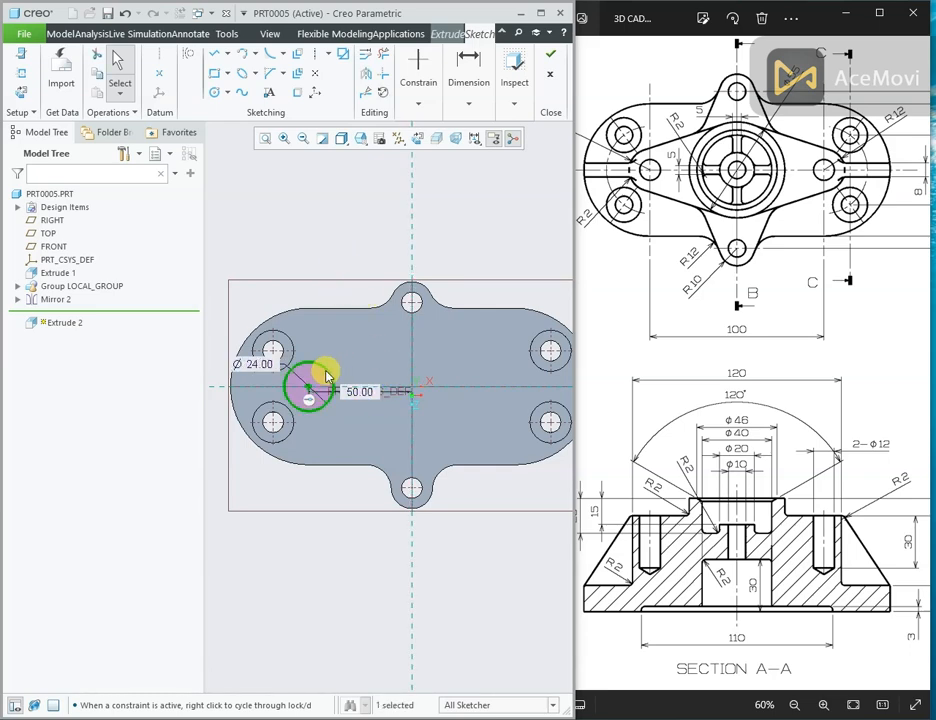
Mirror the 24 diameter circle about the vertical axis and draw a circle of about 51 diameter centred on the sketch origin.
left_click(366, 80)
left_click(411, 229)
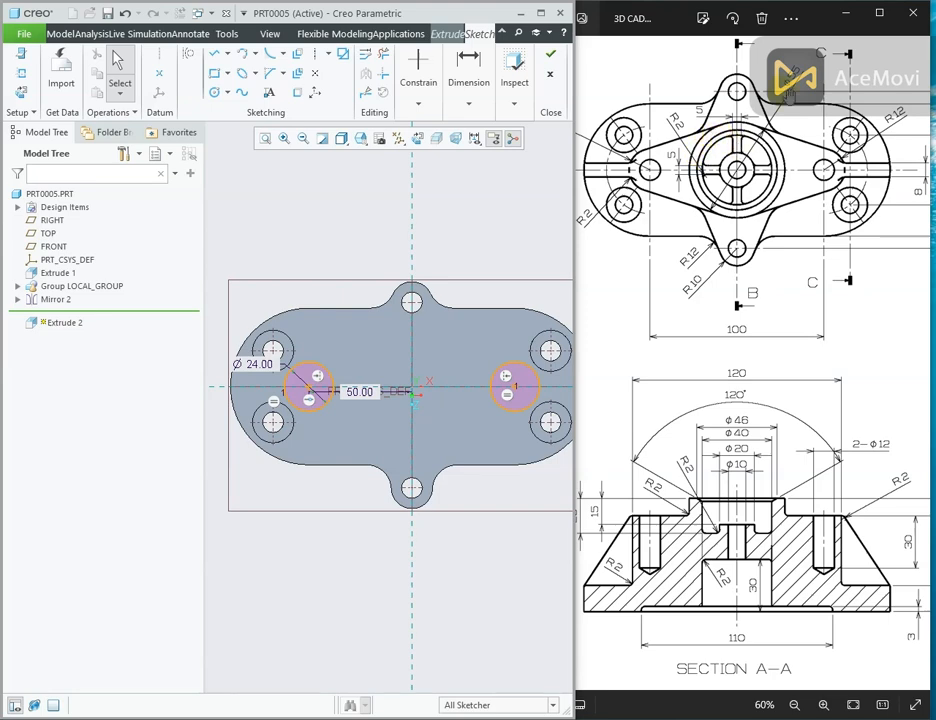
right_click(352, 183)
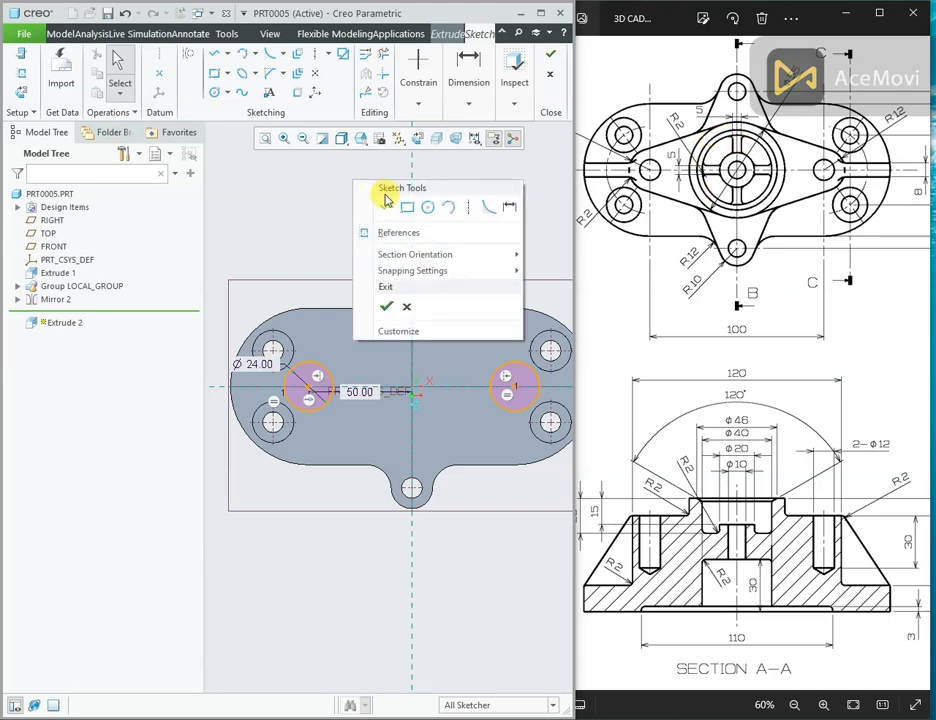
left_click(428, 207)
left_click(412, 387)
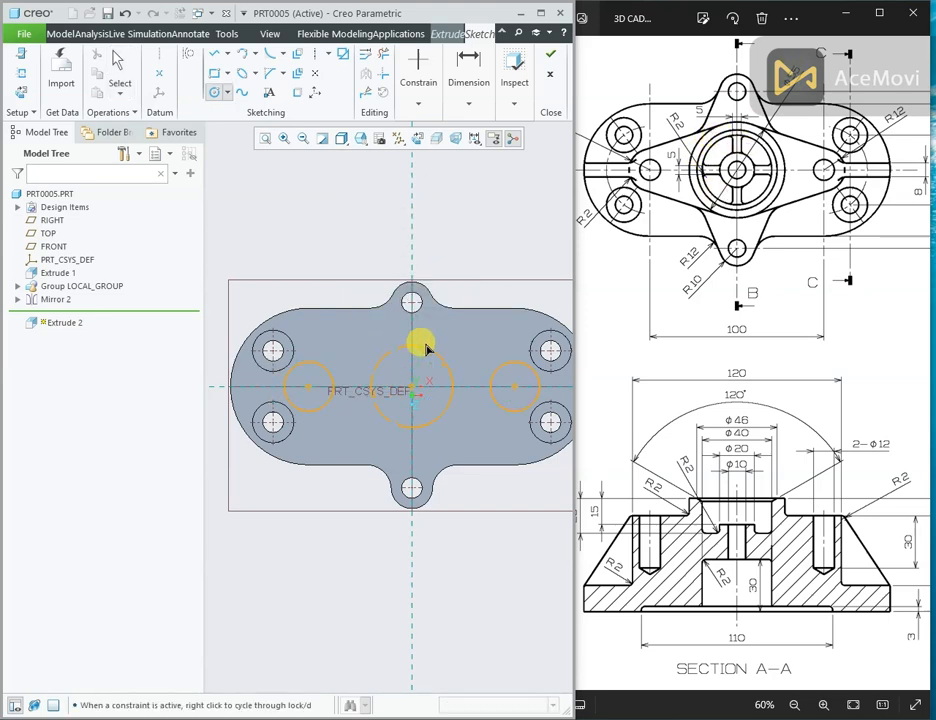
left_click(429, 337)
middle_click(361, 325)
middle_click(367, 322)
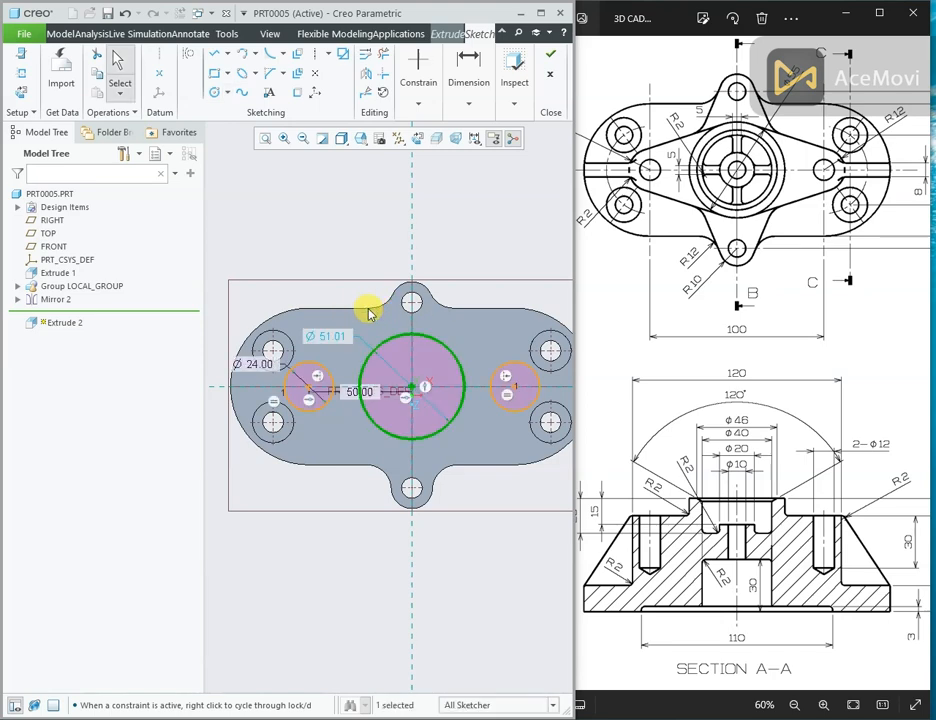
Set the central circle's diameter to 55.
double_click(334, 338)
type("5")
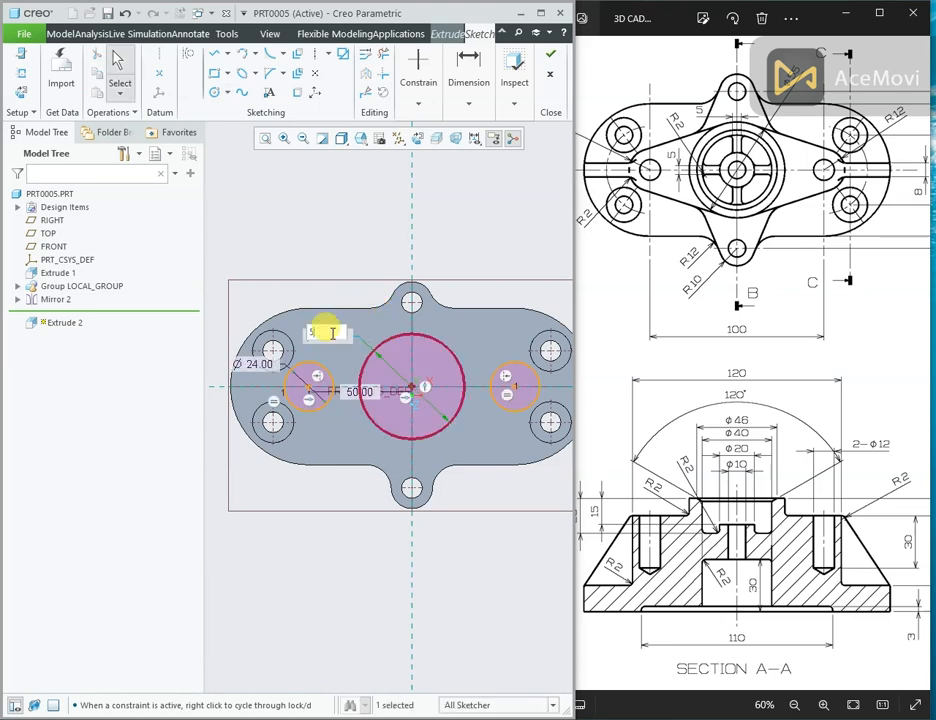
type("5.0")
key("Return")
Draw a line tangent to the upper sides of the negative-X small circle and the central circle.
scroll(342, 367, "down", 3)
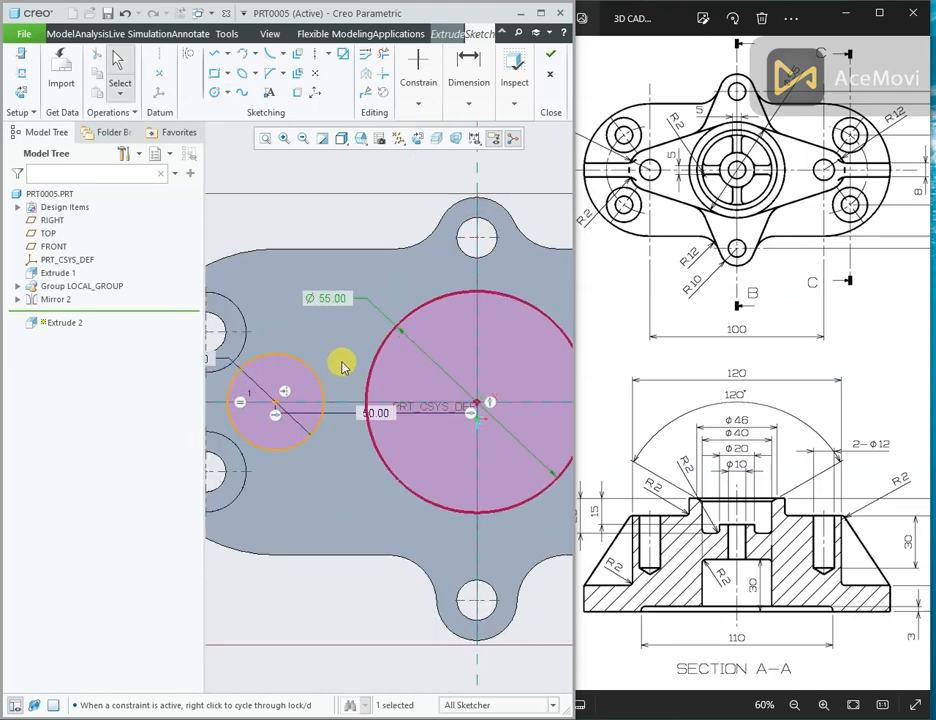
scroll(455, 307, "up", 1)
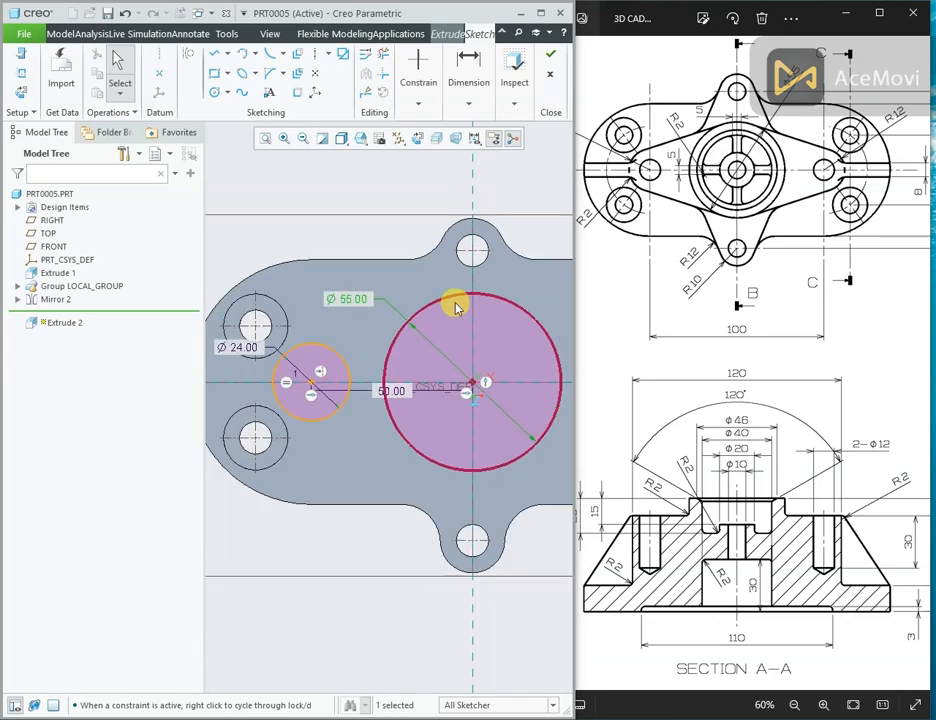
right_click(344, 211)
left_click(419, 238)
left_click(311, 381)
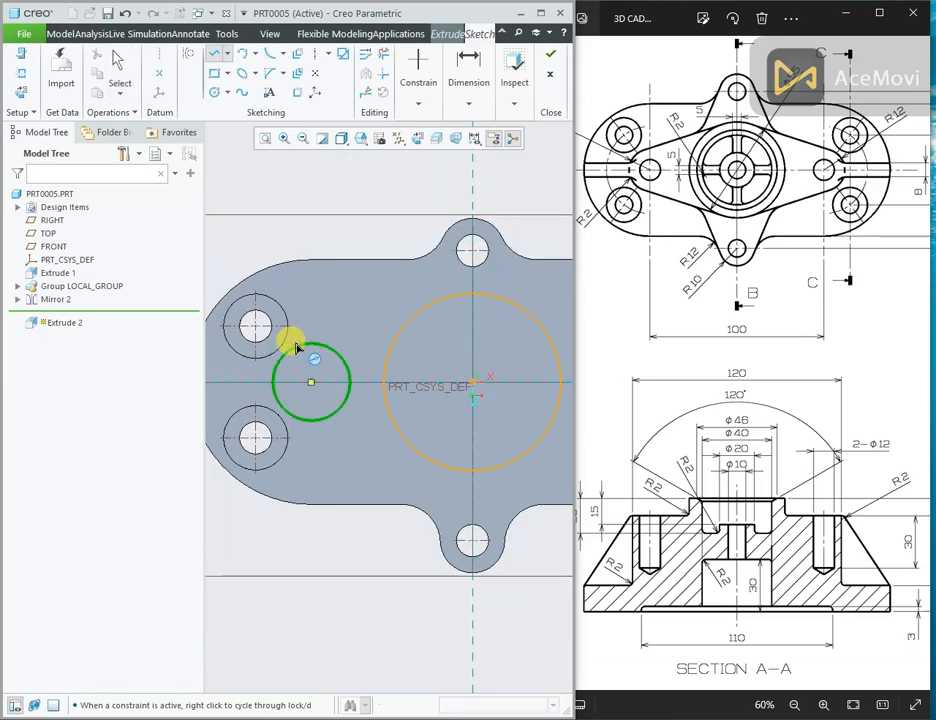
left_click(450, 303)
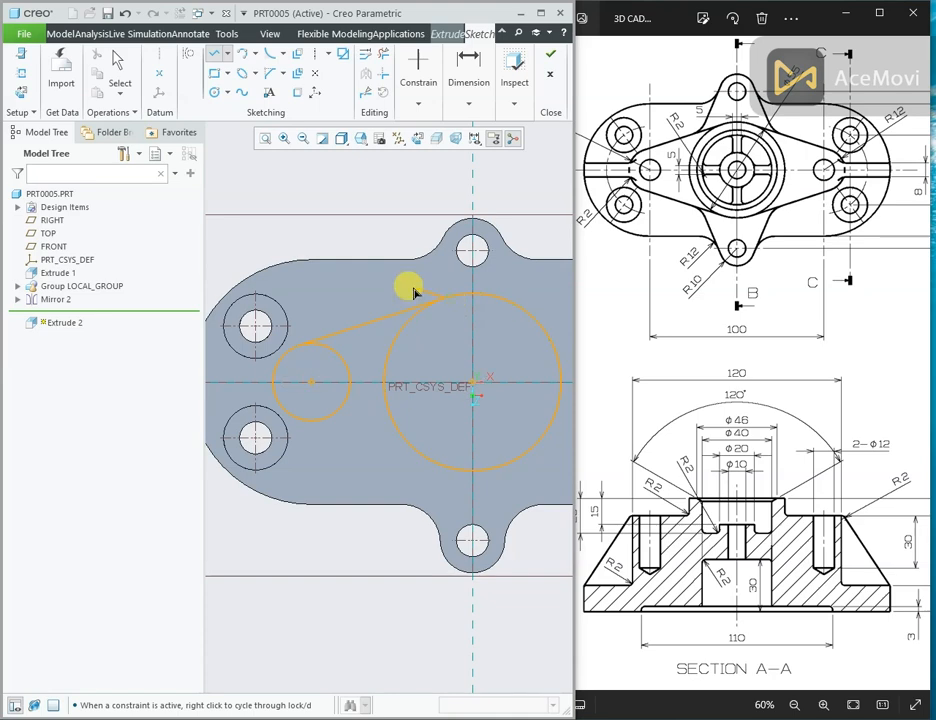
middle_click(414, 293)
middle_click(414, 293)
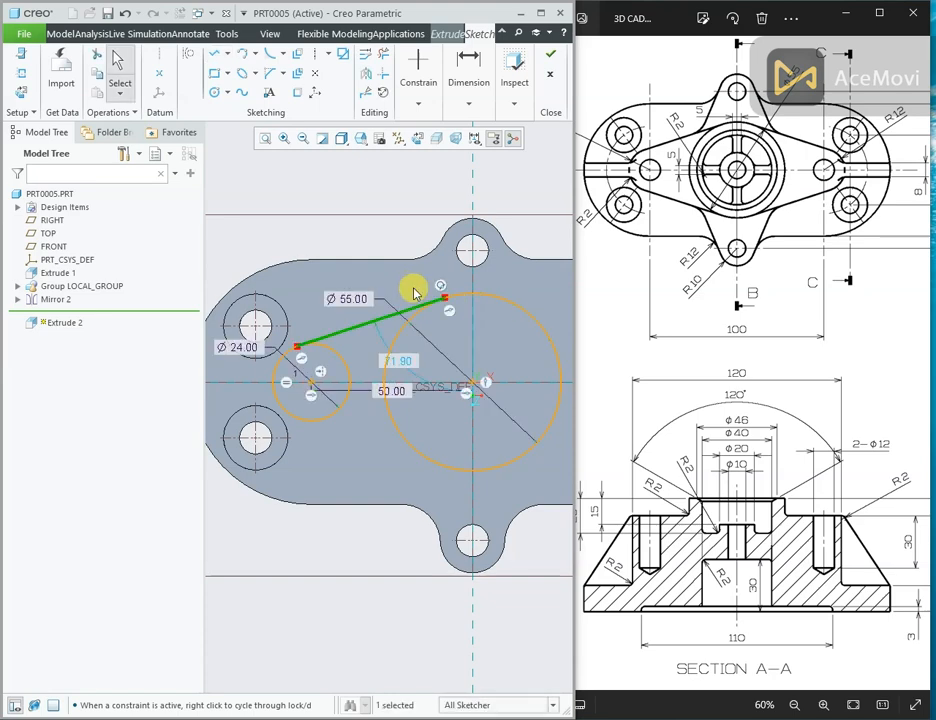
Mirror the tangent line about the horizontal axis, and mirror both lines about the vertical axis.
left_click(375, 328)
left_click(370, 78)
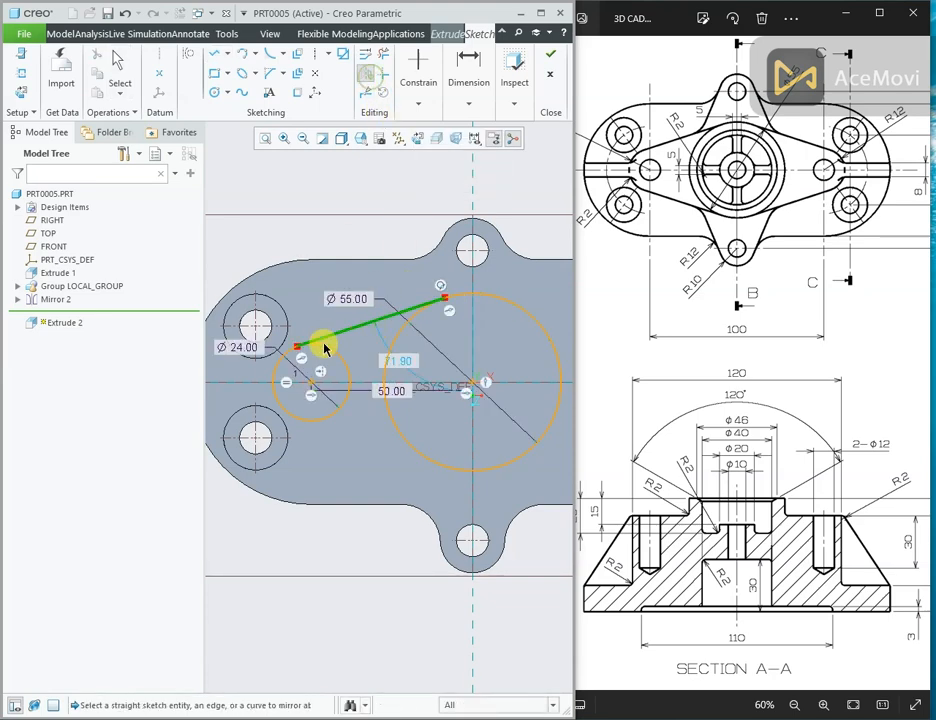
left_click(362, 385)
scroll(297, 387, "down", 2)
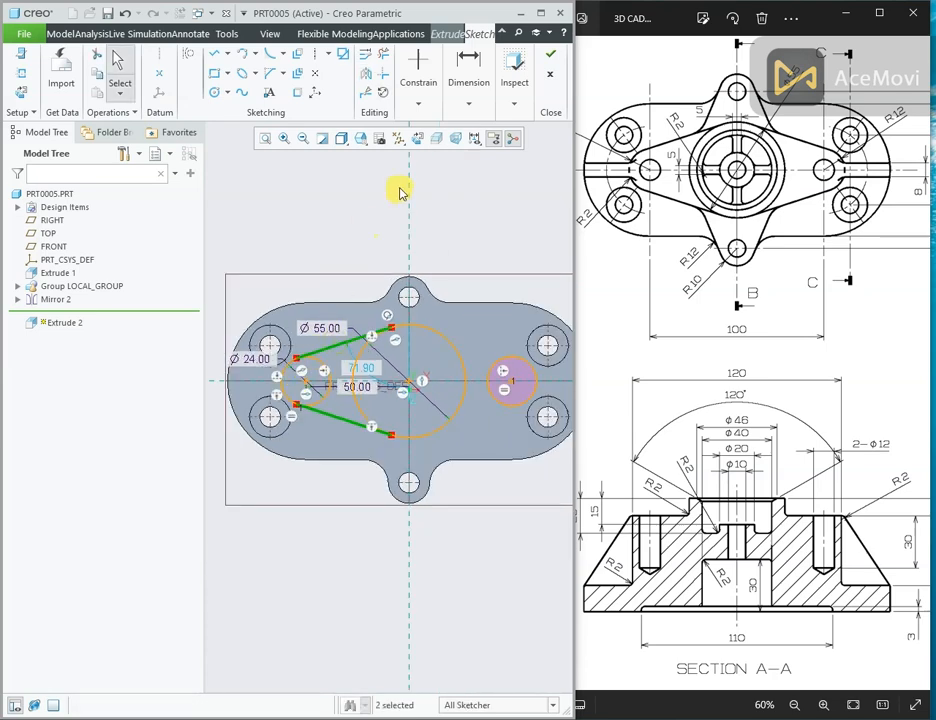
left_click(370, 80)
left_click(411, 185)
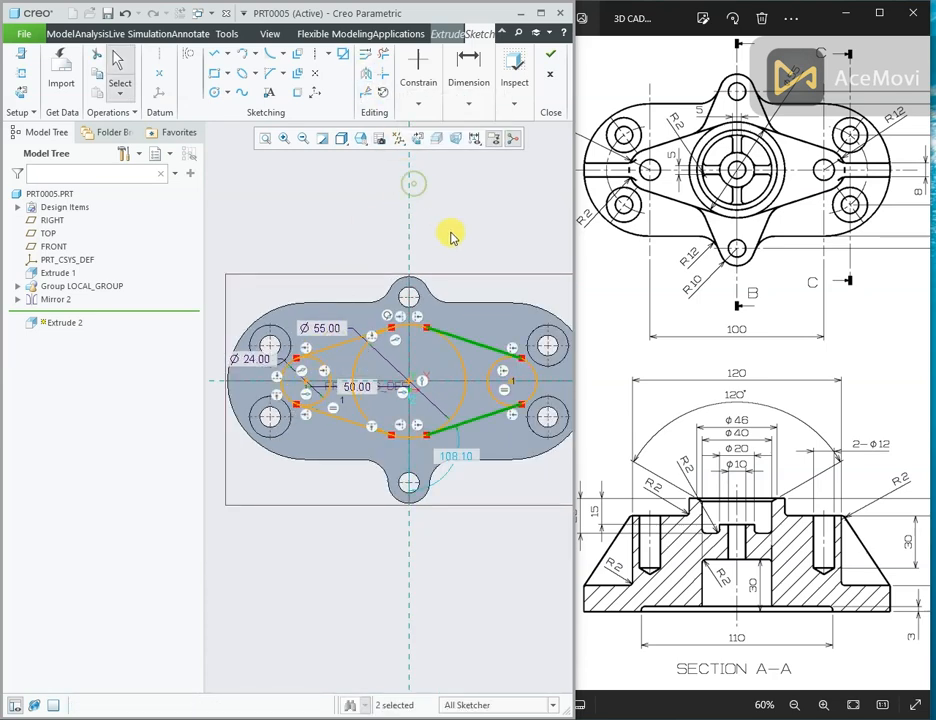
Trim the inner arcs of all three circles to leave one closed diamond-shaped outline with rounded ends.
left_click(386, 55)
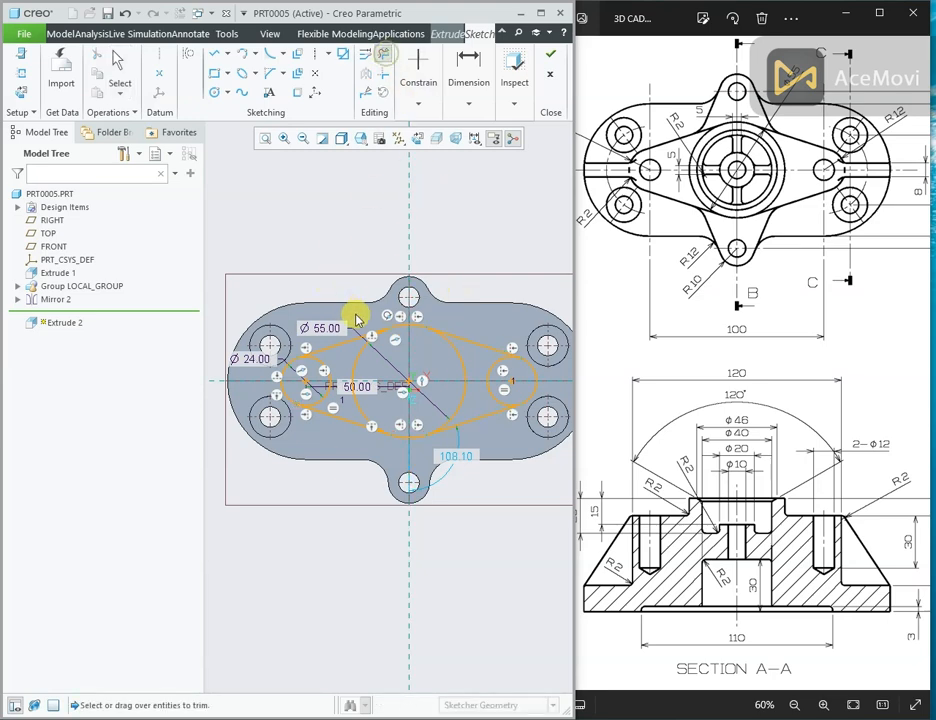
left_click(363, 348)
left_click(361, 402)
left_click(443, 358)
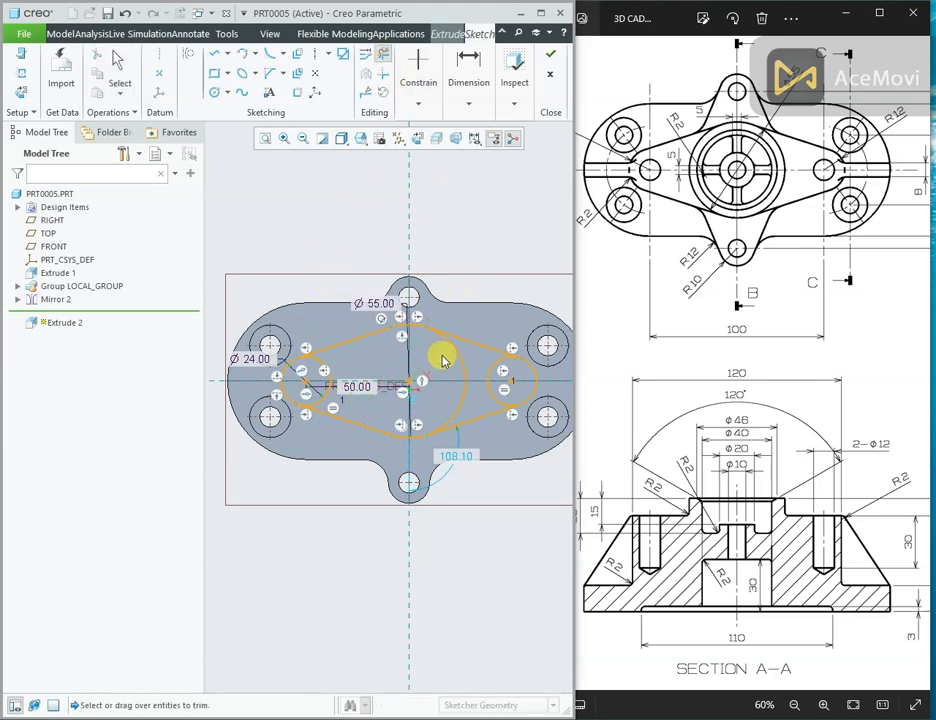
left_click(454, 405)
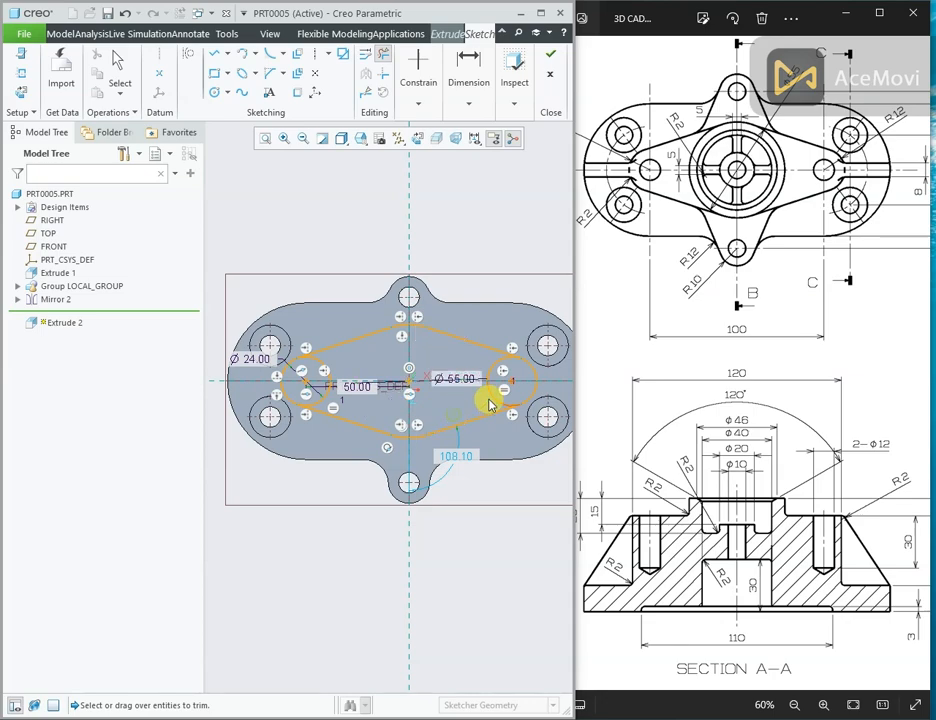
left_click(490, 393)
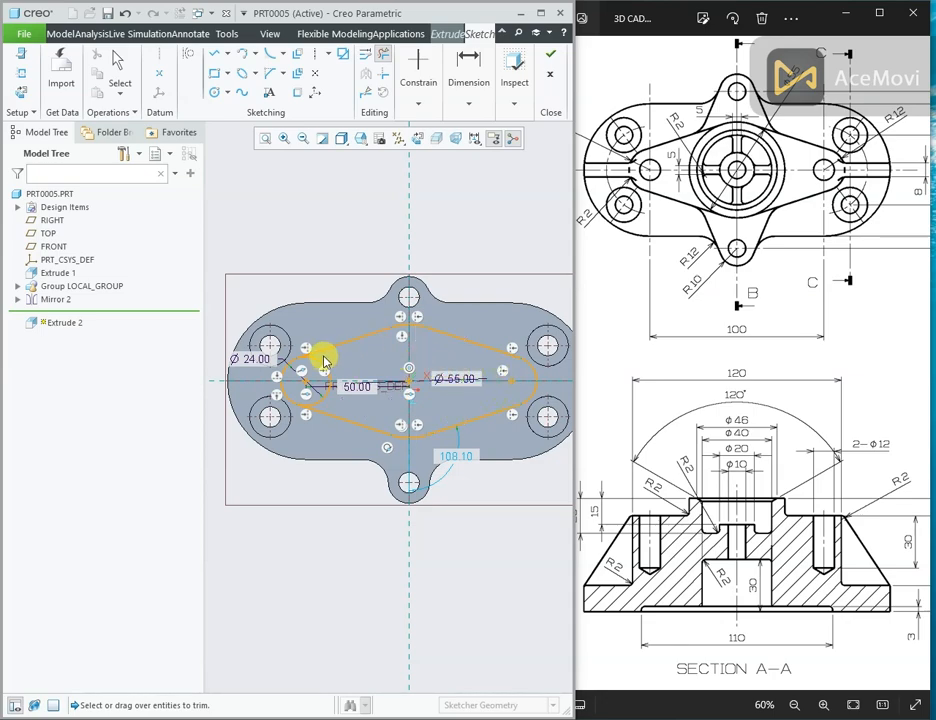
scroll(313, 366, "down", 4)
left_click(331, 361)
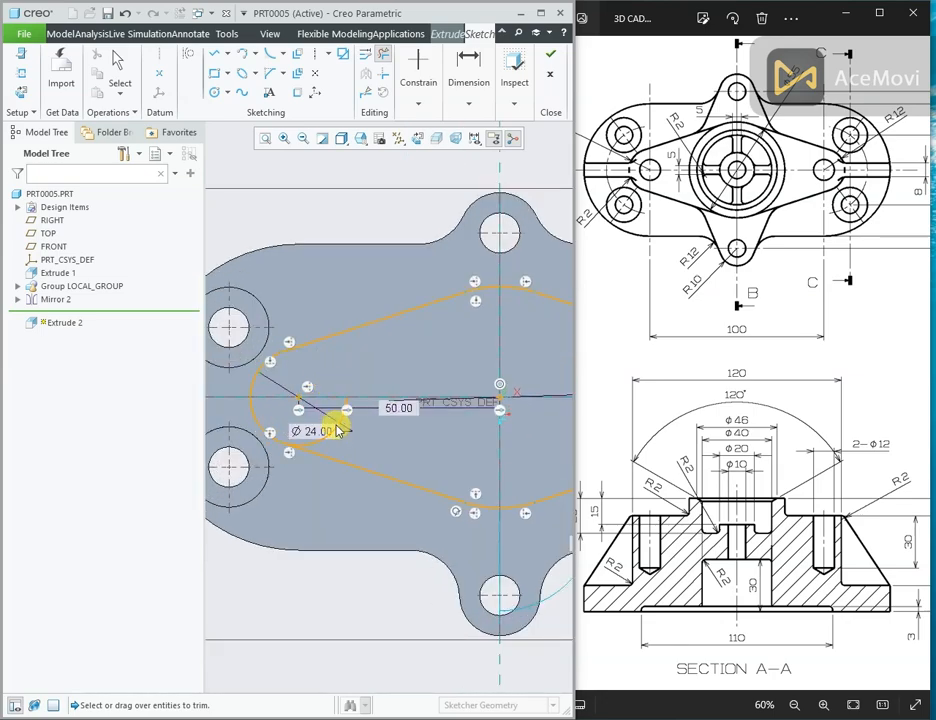
scroll(315, 366, "up", 4)
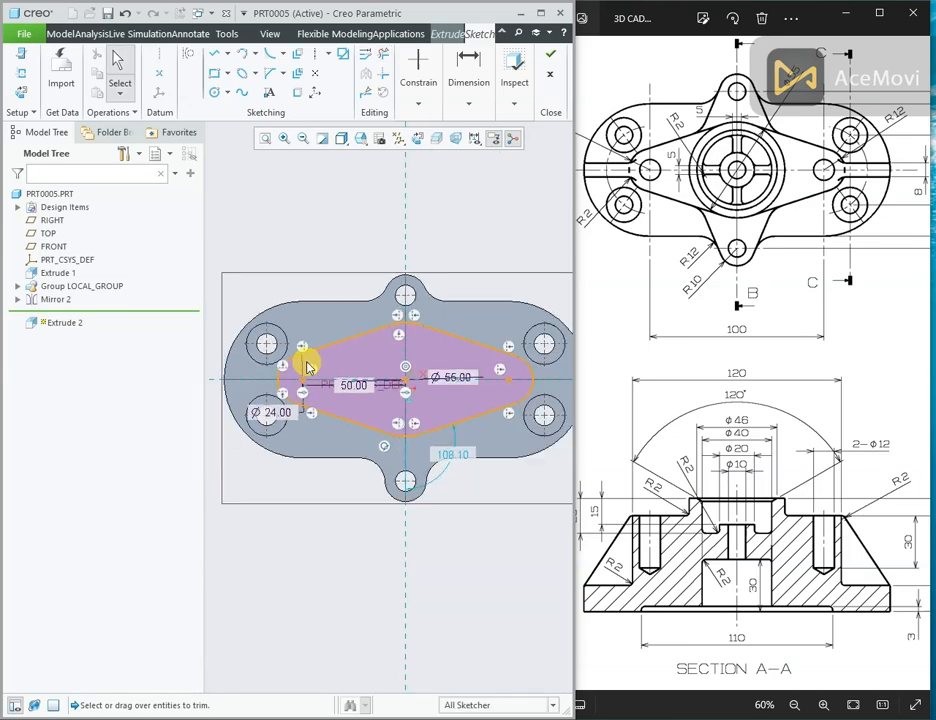
Finish the sketch and extrude the profile 40 upward from the plate as a solid.
scroll(324, 360, "down", 2)
mouse_move(321, 252)
middle_mouse_down()
mouse_move(326, 197)
mouse_move(328, 219)
mouse_move(309, 213)
middle_mouse_up()
mouse_move(863, 581)
left_mouse_down()
mouse_move(836, 564)
mouse_move(790, 565)
left_mouse_up()
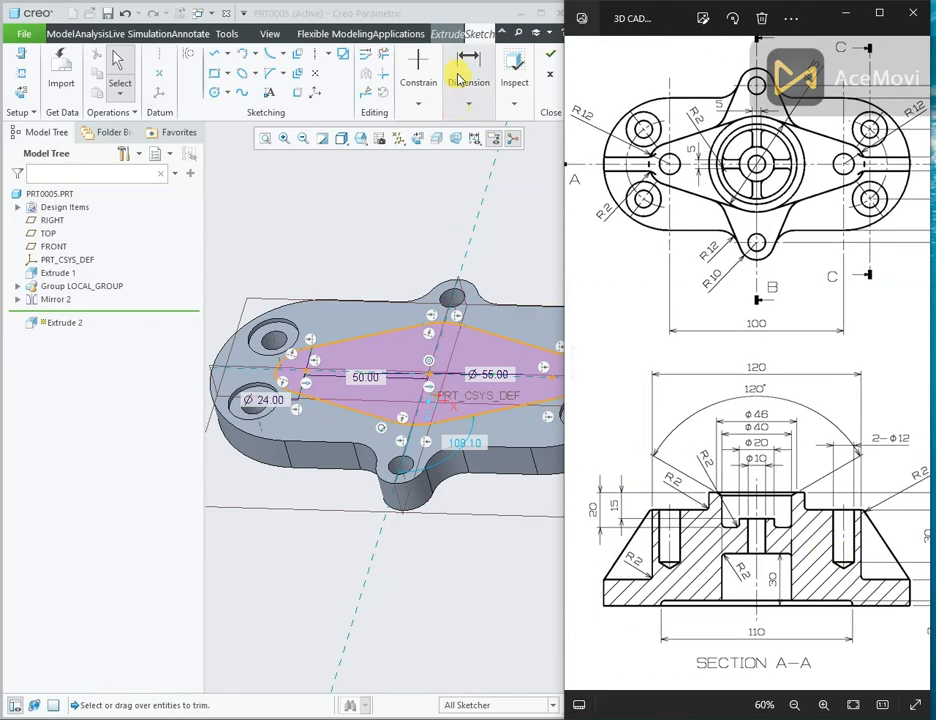
left_click(549, 55)
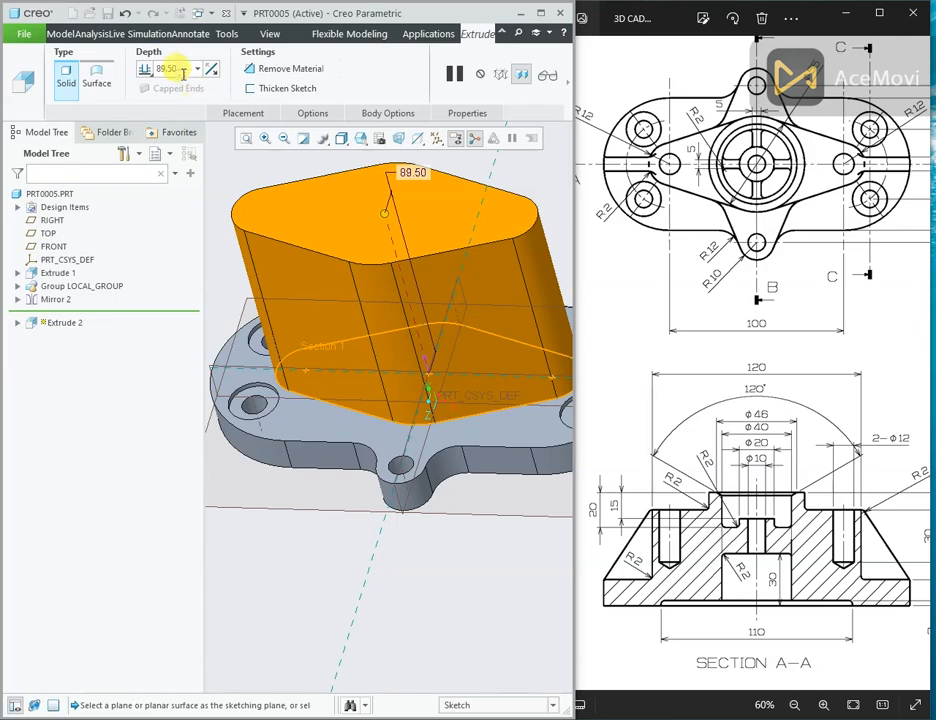
type("40")
key("Return")
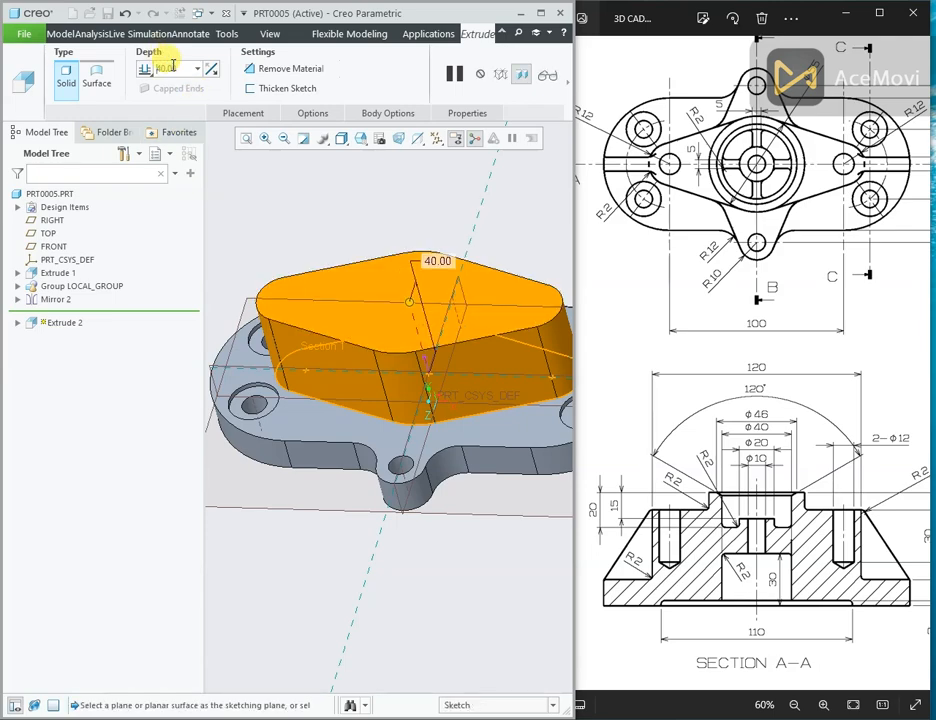
left_click(568, 85)
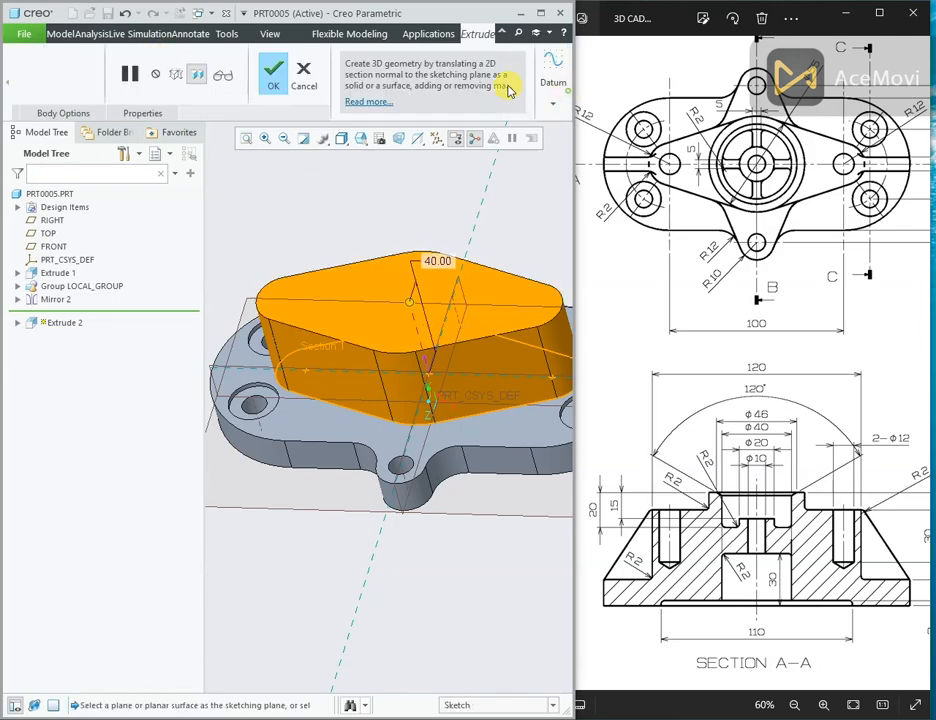
left_click(273, 82)
Start a simple hole on the raised body's top face, with the FRONT and RIGHT planes as offset references.
middle_click_drag(303, 198, 323, 210)
left_click_drag(711, 523, 740, 528)
left_click_drag(753, 333, 746, 374)
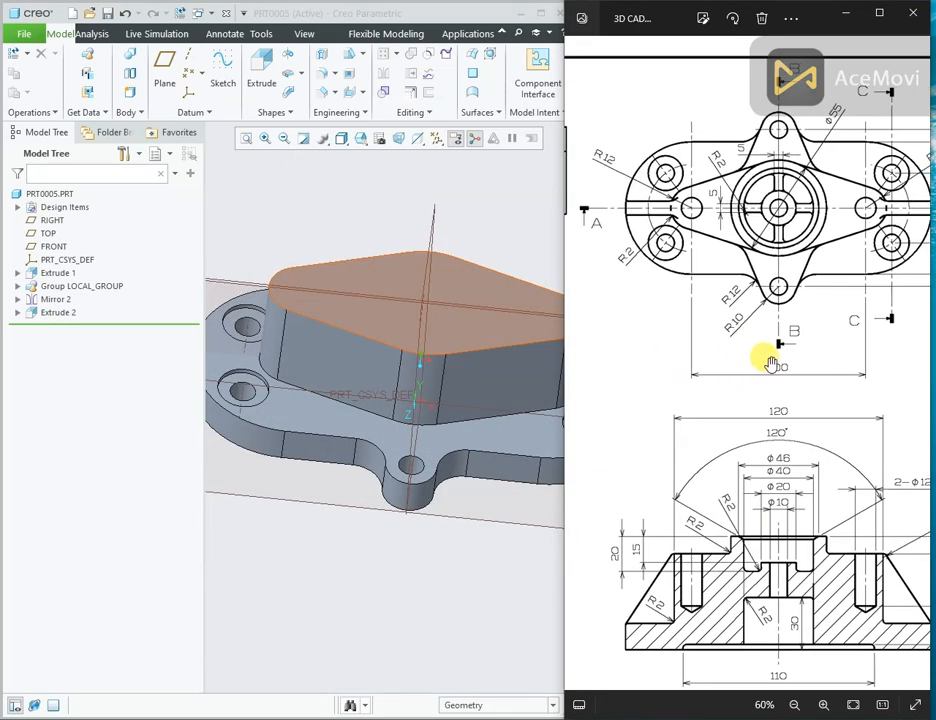
mouse_move(868, 330)
left_mouse_down()
mouse_move(818, 325)
mouse_move(750, 298)
left_mouse_up()
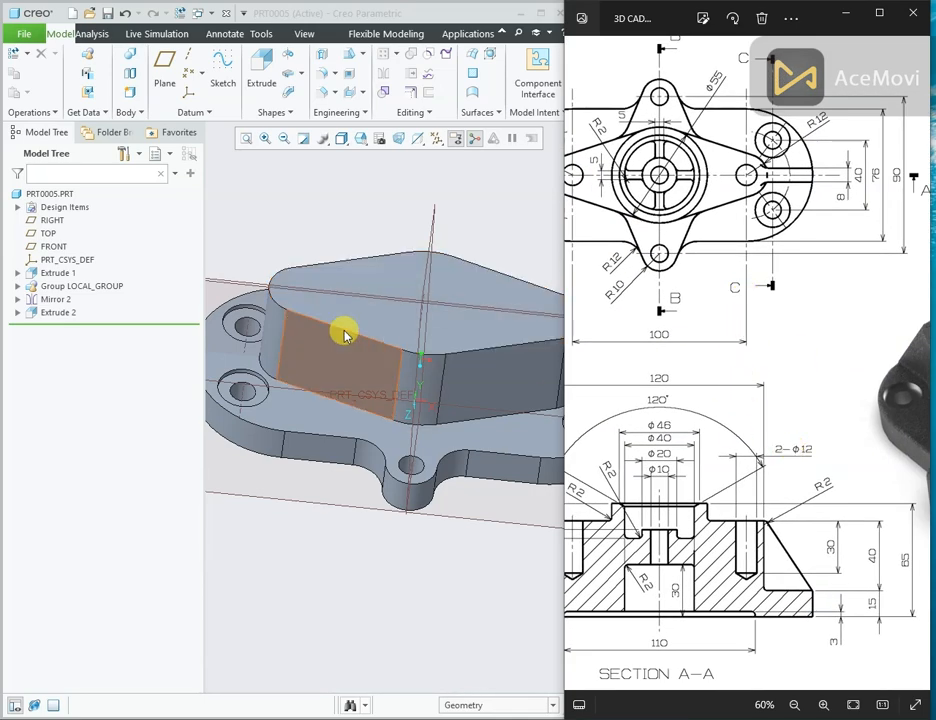
left_click(318, 55)
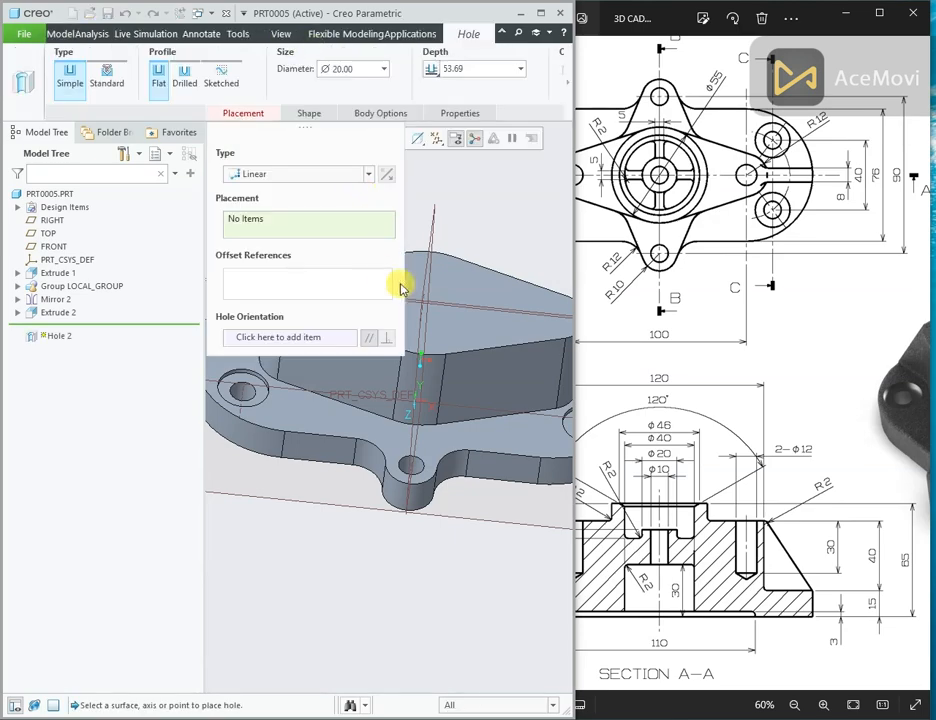
left_click(449, 290)
middle_click_drag(479, 304, 380, 221)
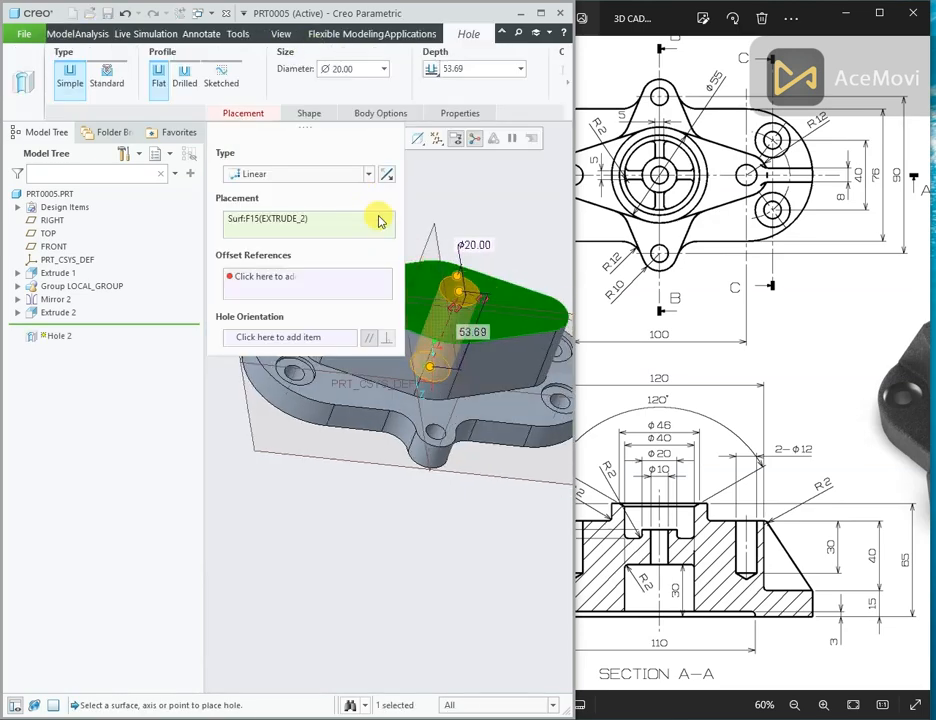
left_click_drag(269, 133, 8, 43)
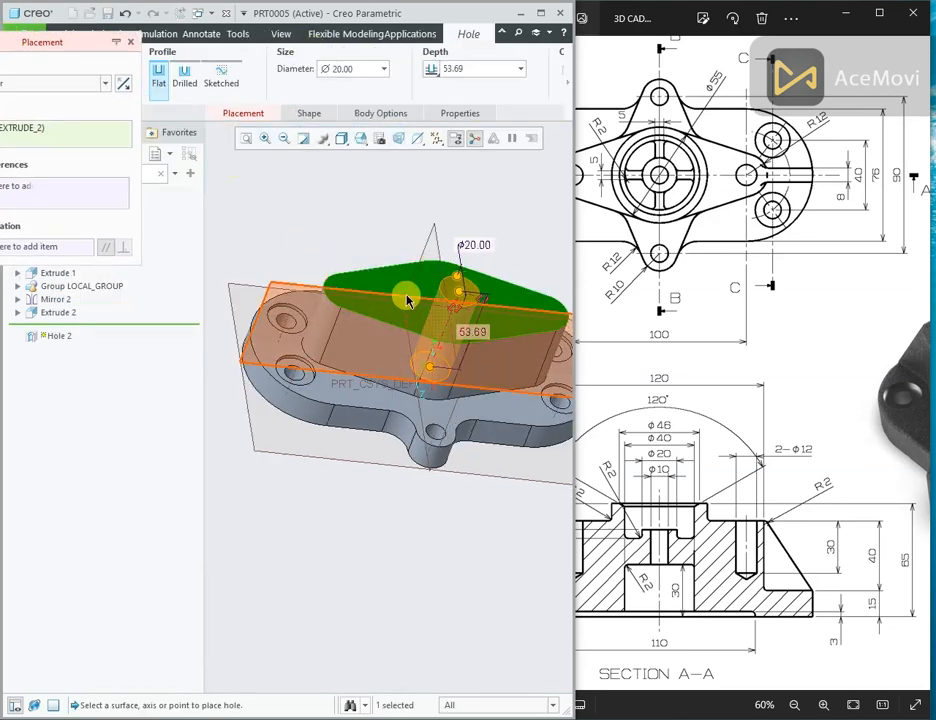
scroll(407, 298, "down", 2)
middle_click_drag(407, 298, 372, 267)
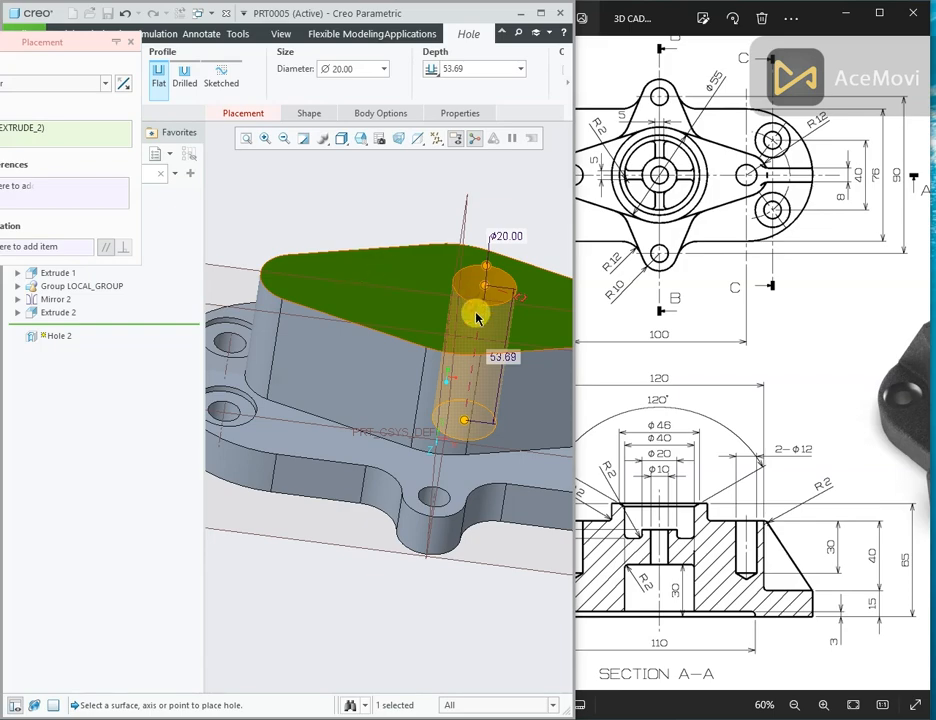
left_click(439, 294, "ctrl")
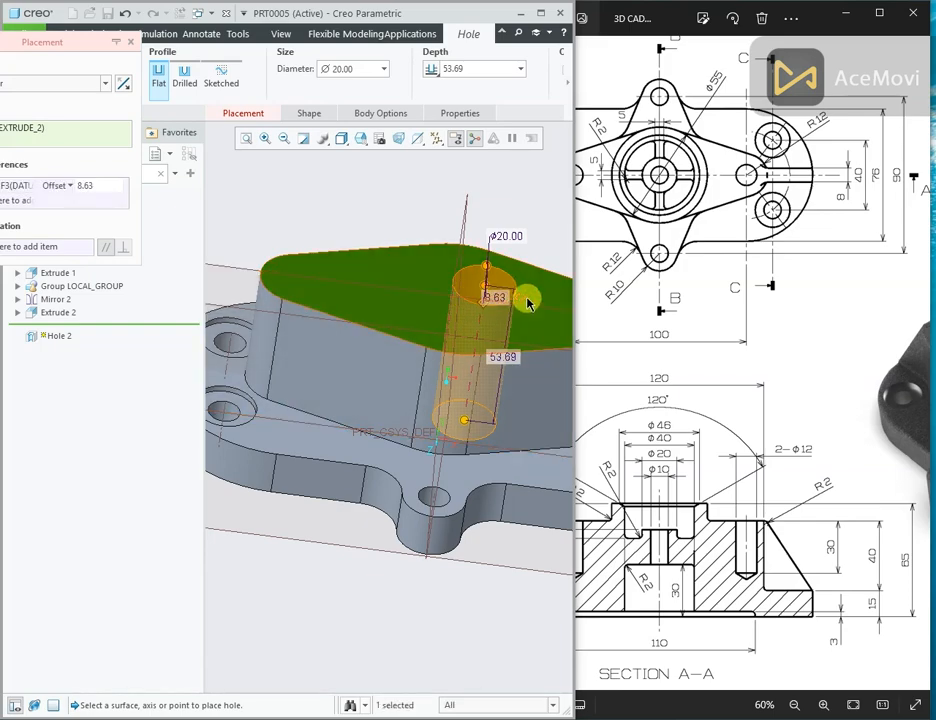
left_click(458, 262, "ctrl")
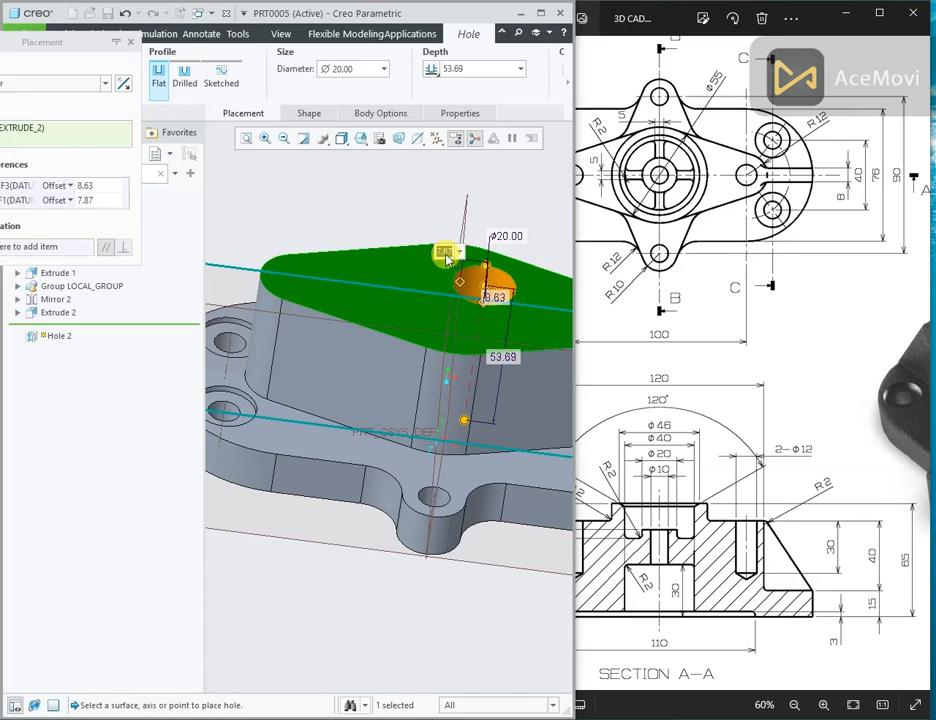
Set the hole's offset from the RIGHT plane to 50, its diameter to 12 and its offset from the FRONT plane to 0.
key("Return")
scroll(350, 322, "up", 3)
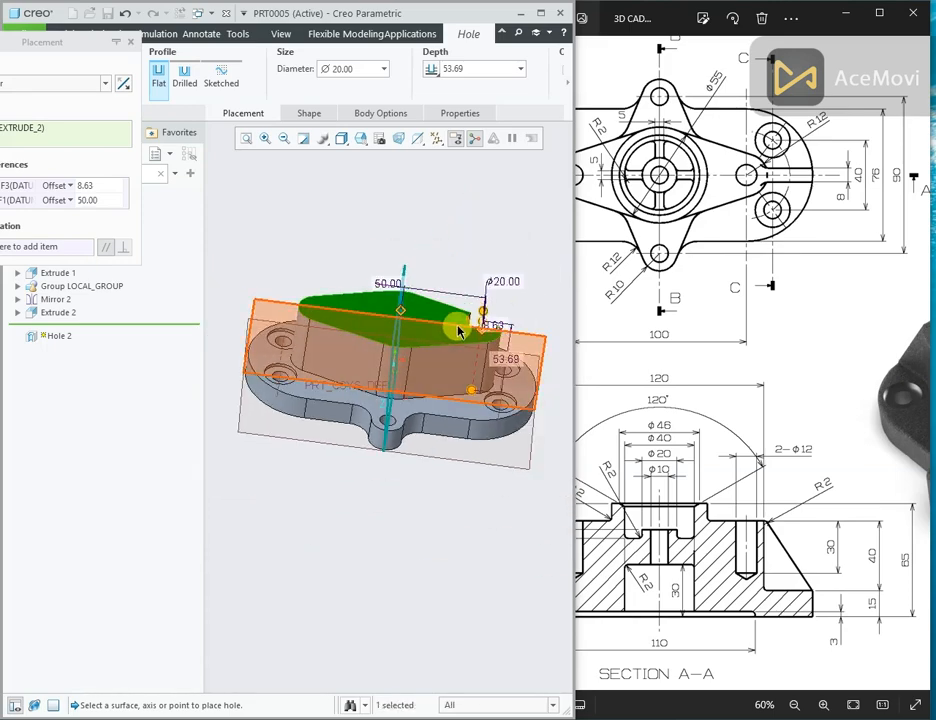
scroll(488, 296, "down", 3)
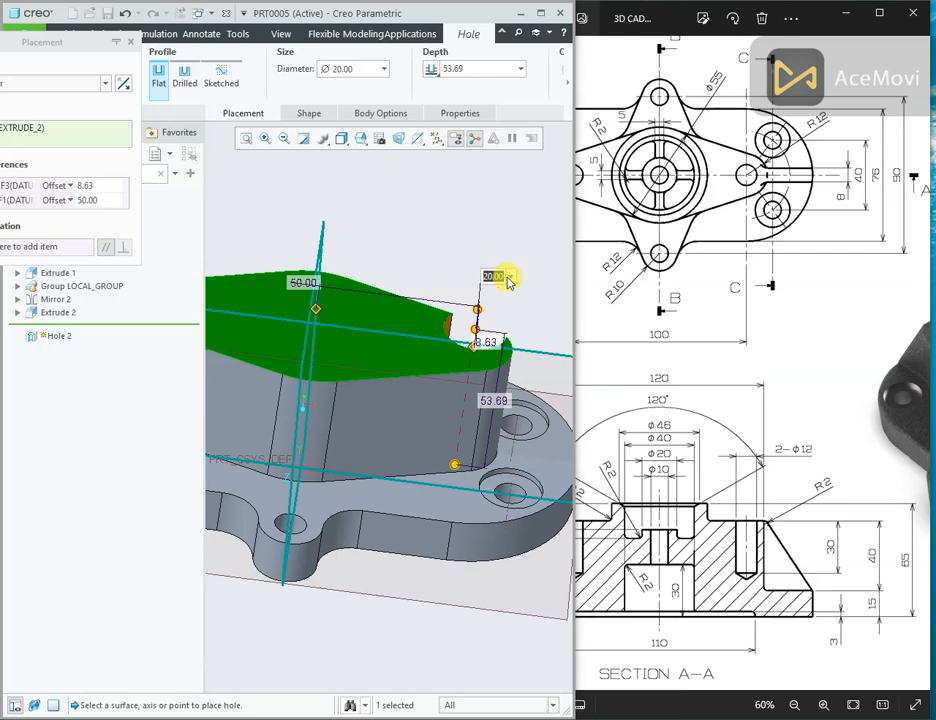
key("Return")
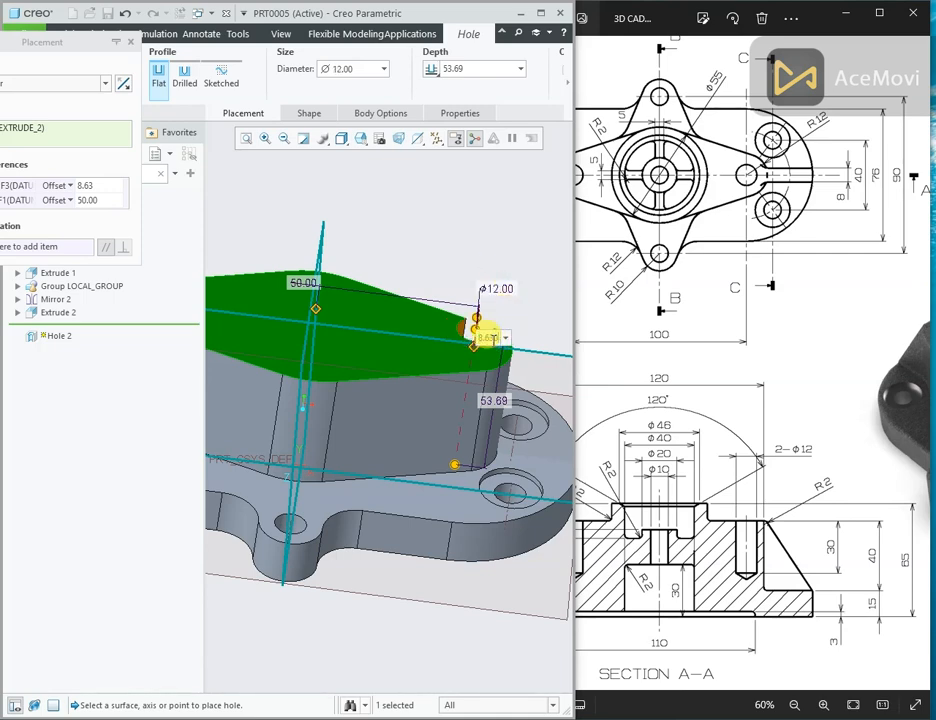
type("0")
key("Return")
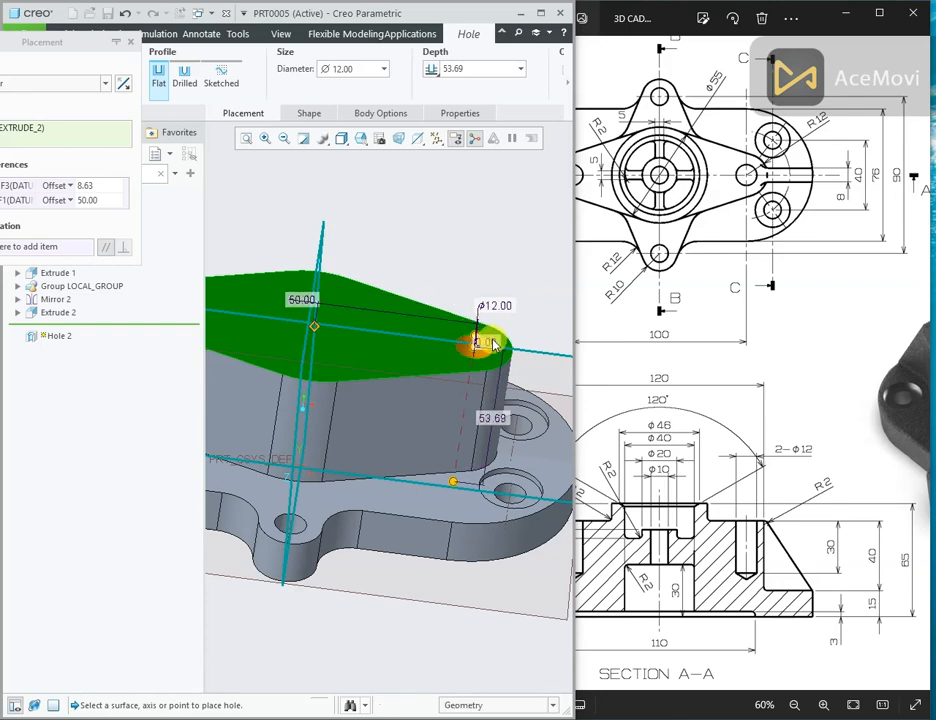
Set the hole's depth to 30, switch it to a drilled profile and complete the hole.
middle_click_drag(539, 270, 508, 255)
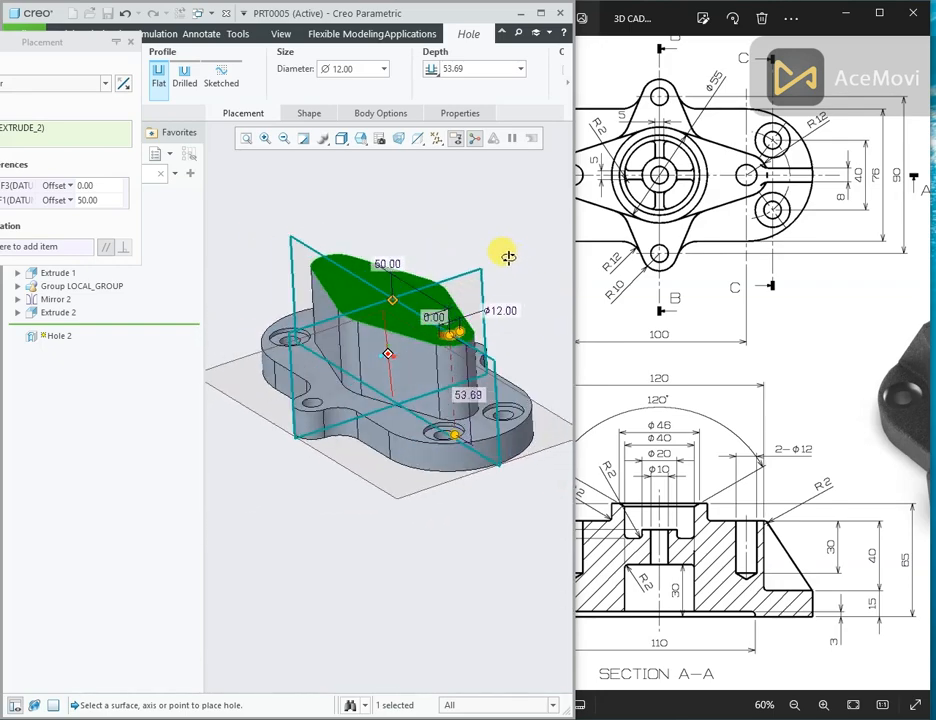
double_click(472, 397)
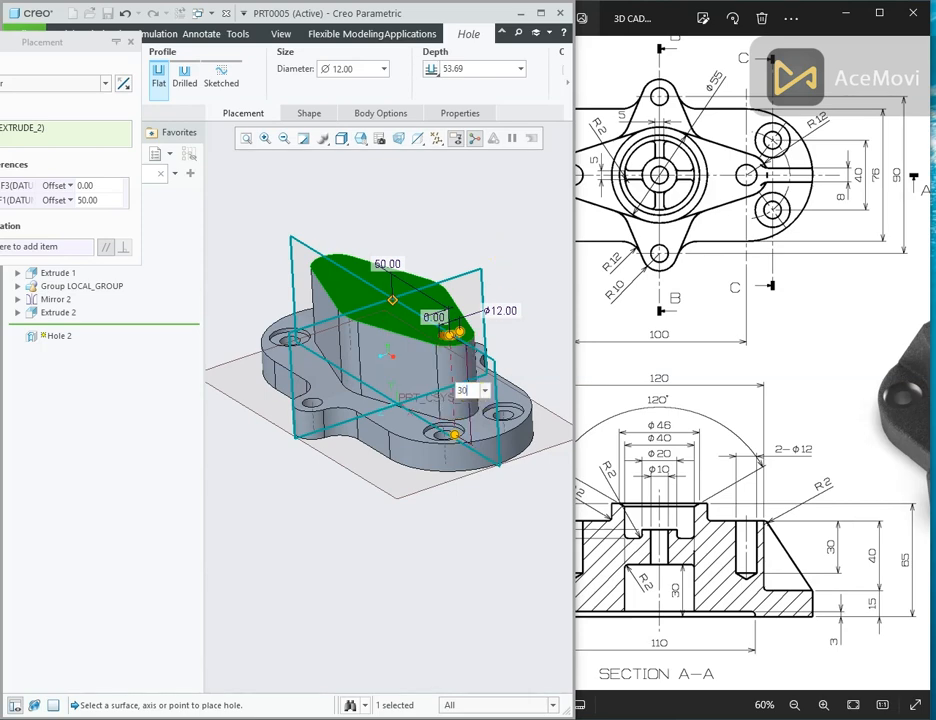
key("Return")
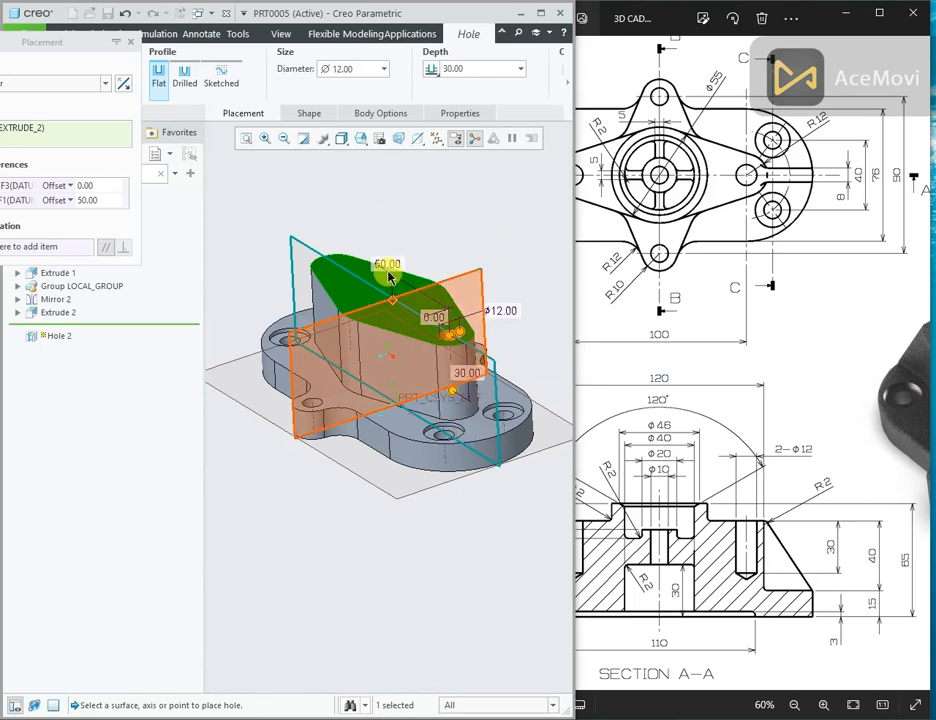
left_click(185, 72)
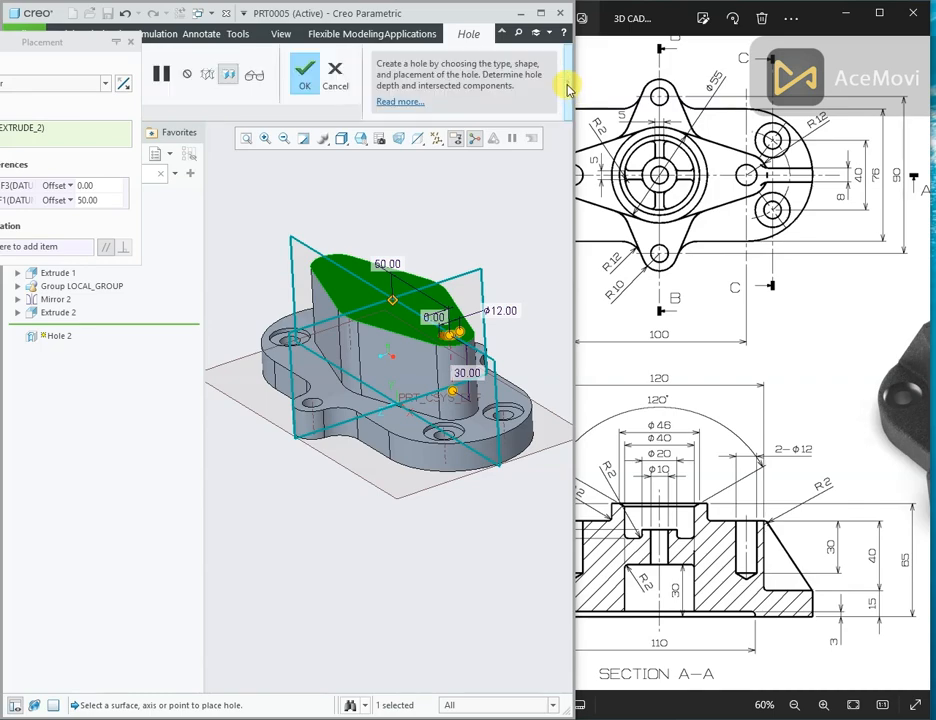
left_click(309, 72)
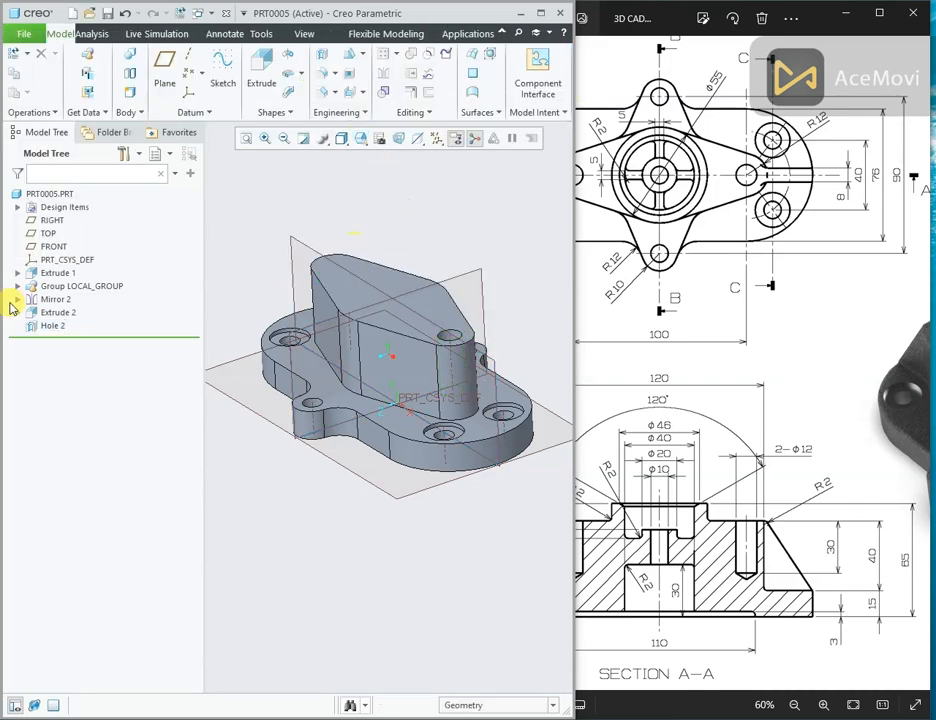
Mirror the new 12 diameter hole about the RIGHT datum plane.
left_click(55, 326)
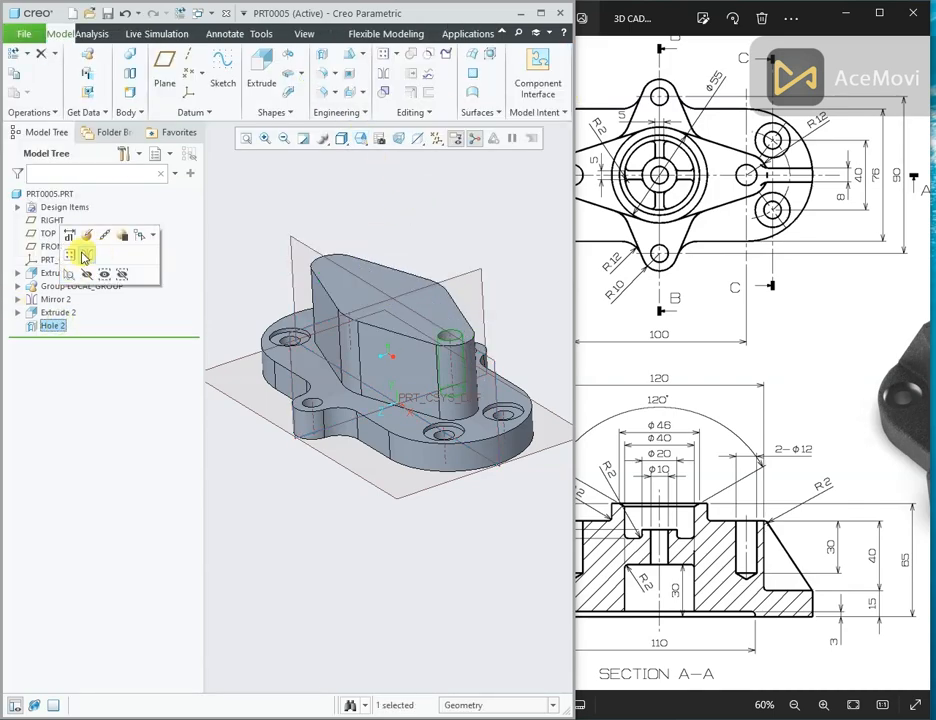
left_click(80, 250)
left_click(474, 272)
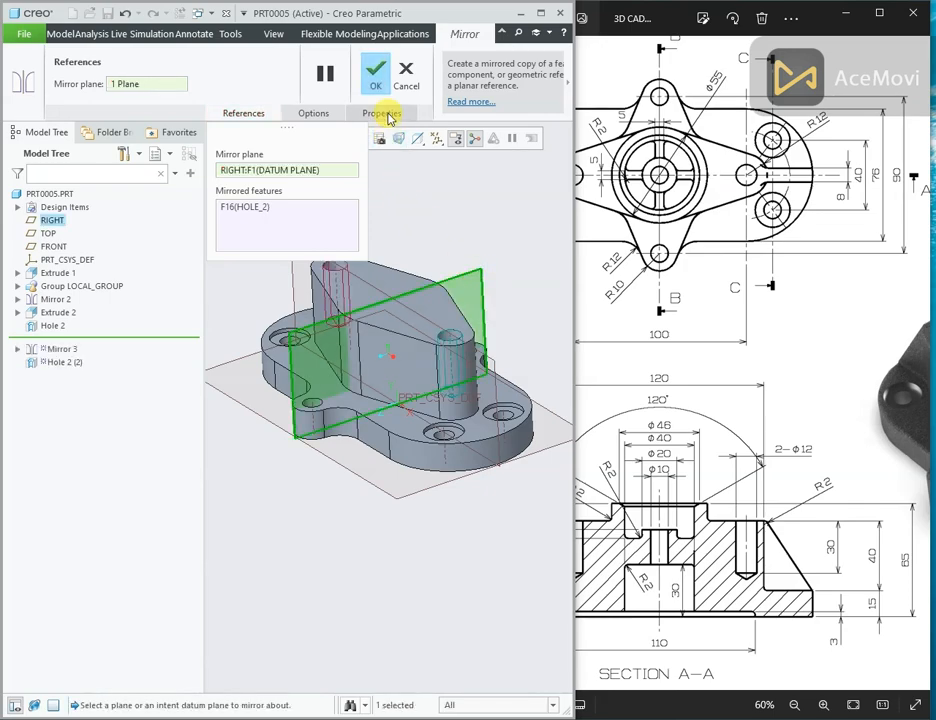
left_click(377, 74)
middle_click_drag(469, 246, 391, 217)
Start an extrude sketch on the raised body's top face and orient the view to the sketch plane.
left_click_drag(710, 313, 783, 307)
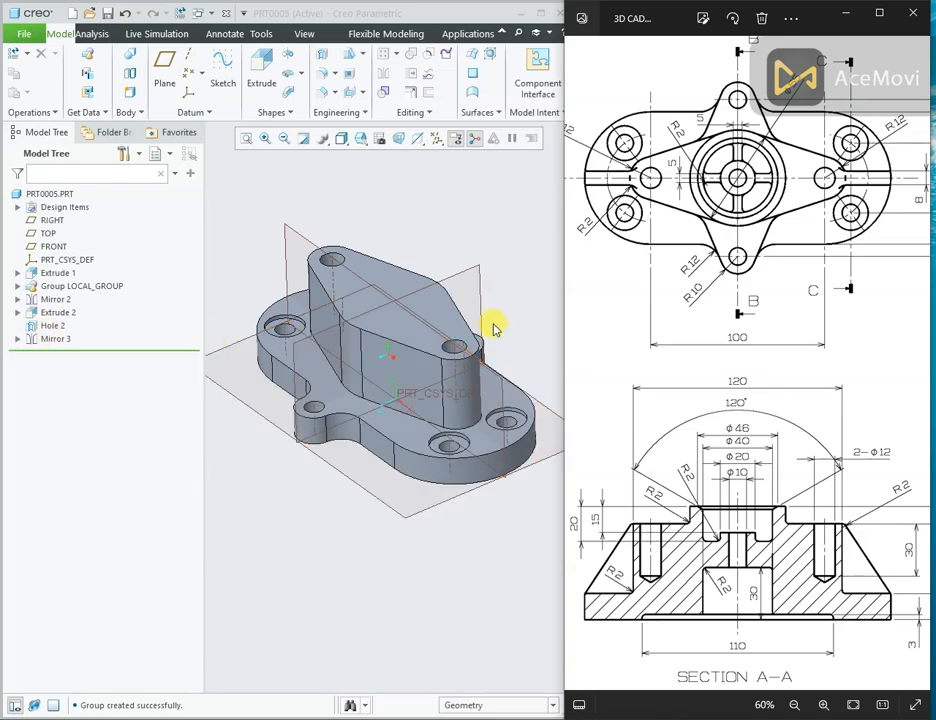
left_click_drag(777, 518, 775, 503)
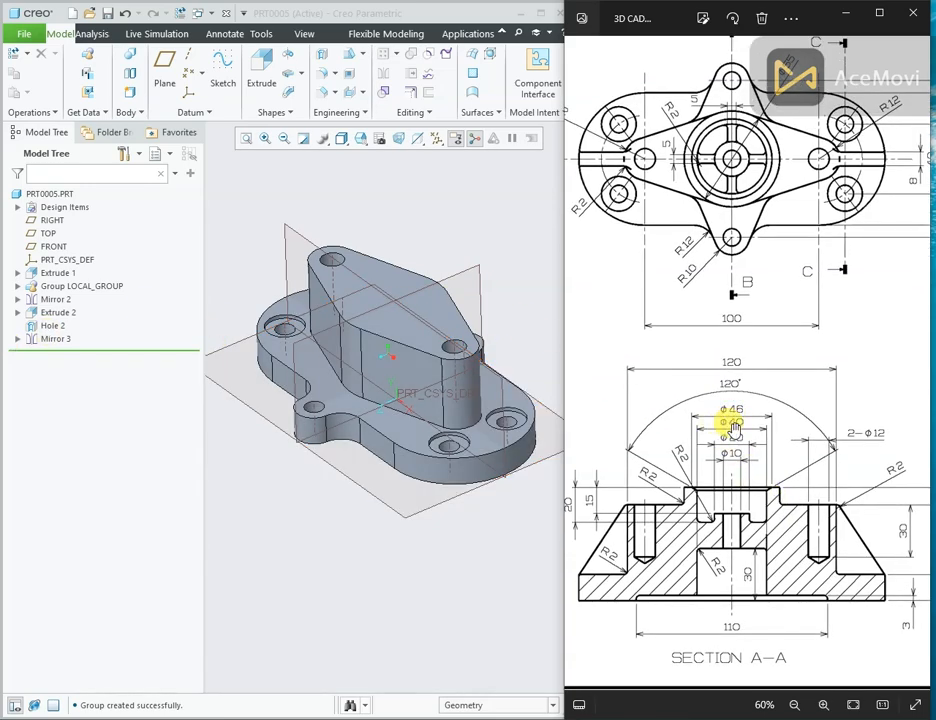
left_click_drag(690, 504, 723, 503)
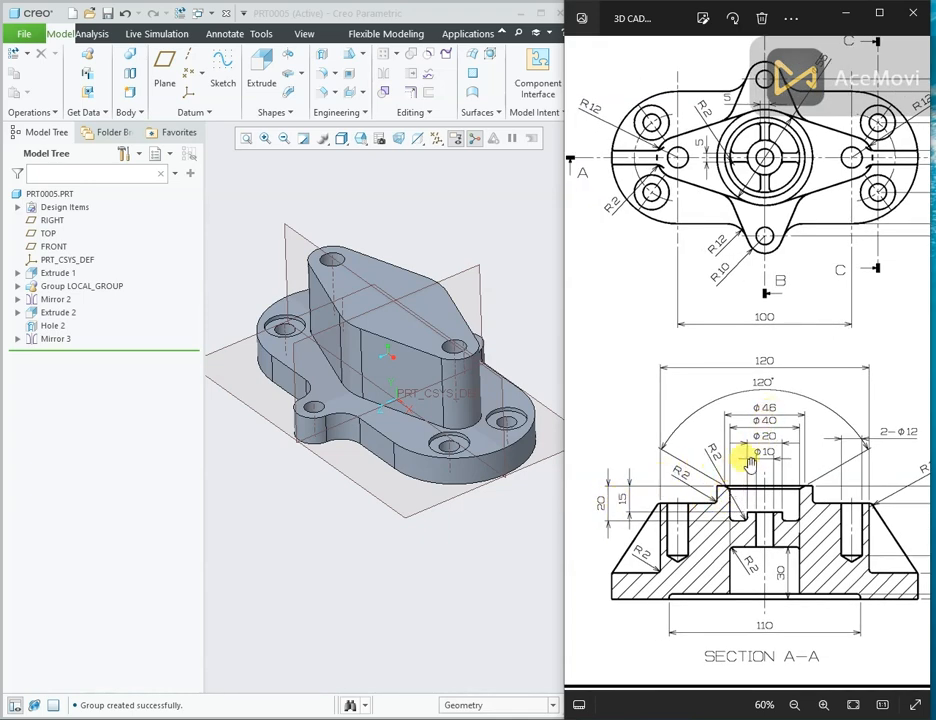
mouse_move(799, 455)
left_mouse_down()
mouse_move(779, 461)
mouse_move(775, 505)
left_mouse_up()
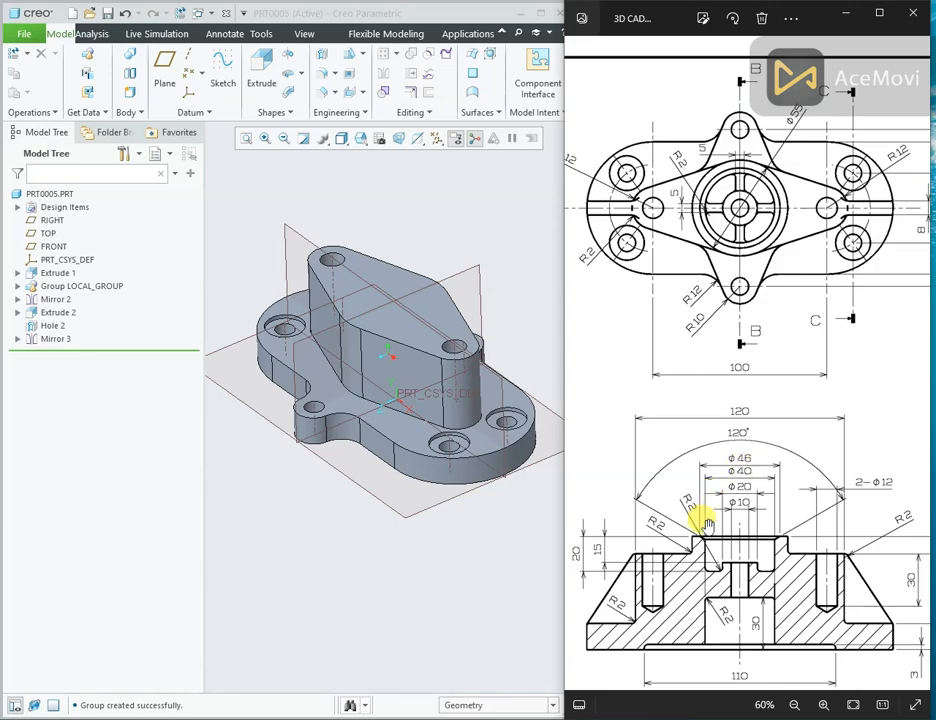
left_click_drag(822, 551, 736, 551)
left_click(413, 287)
left_click(413, 287)
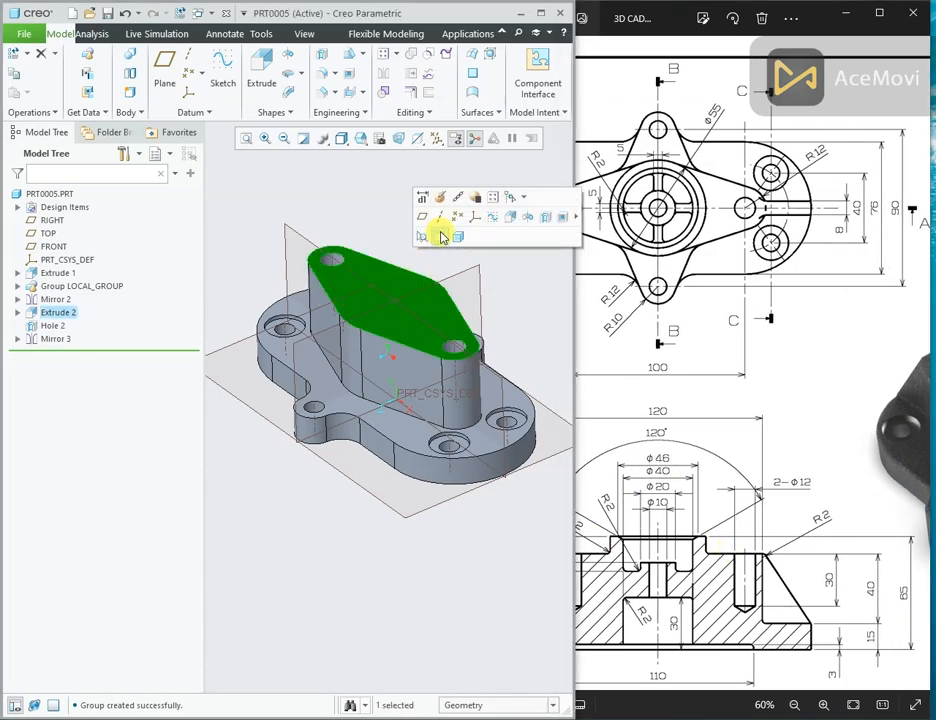
left_click(510, 218)
left_click(415, 139)
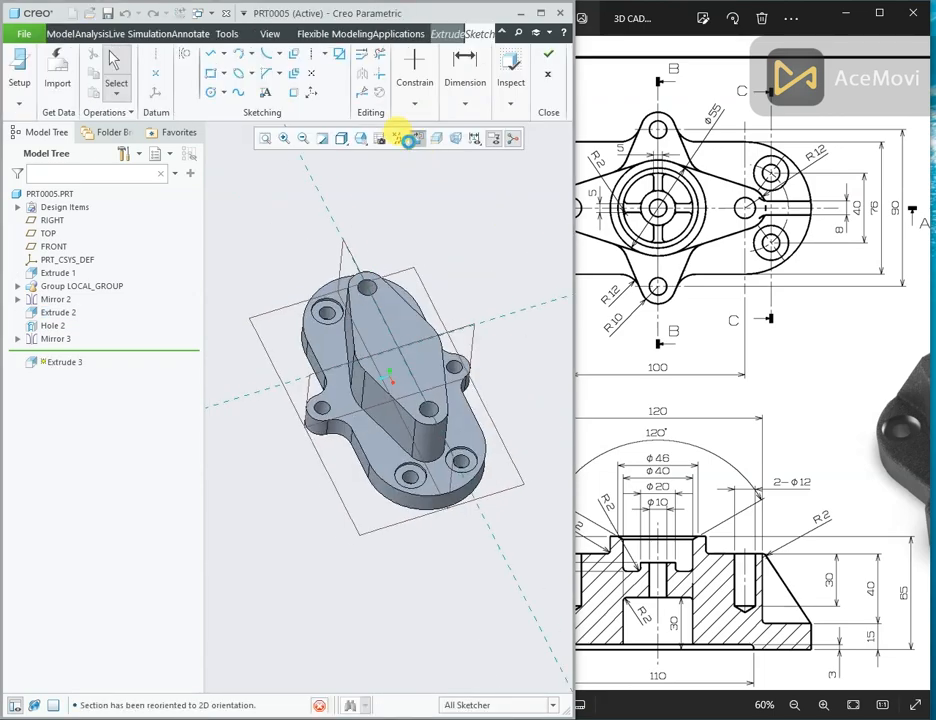
Draw a circle centred on the sketch origin and set its diameter to 55.
left_click(208, 92)
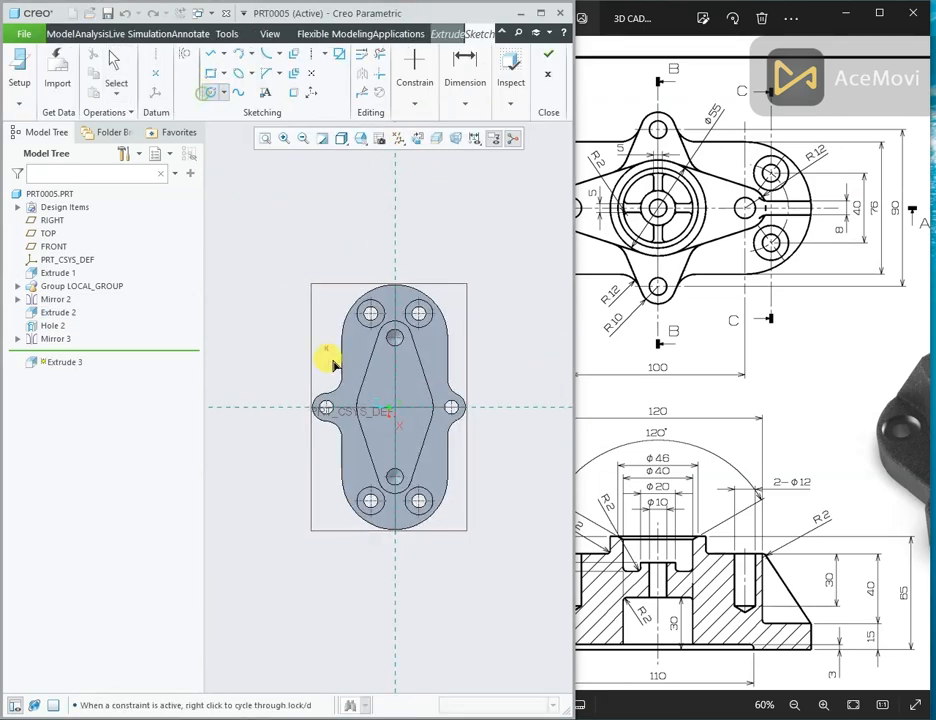
left_click(404, 412)
scroll(416, 390, "up", 2)
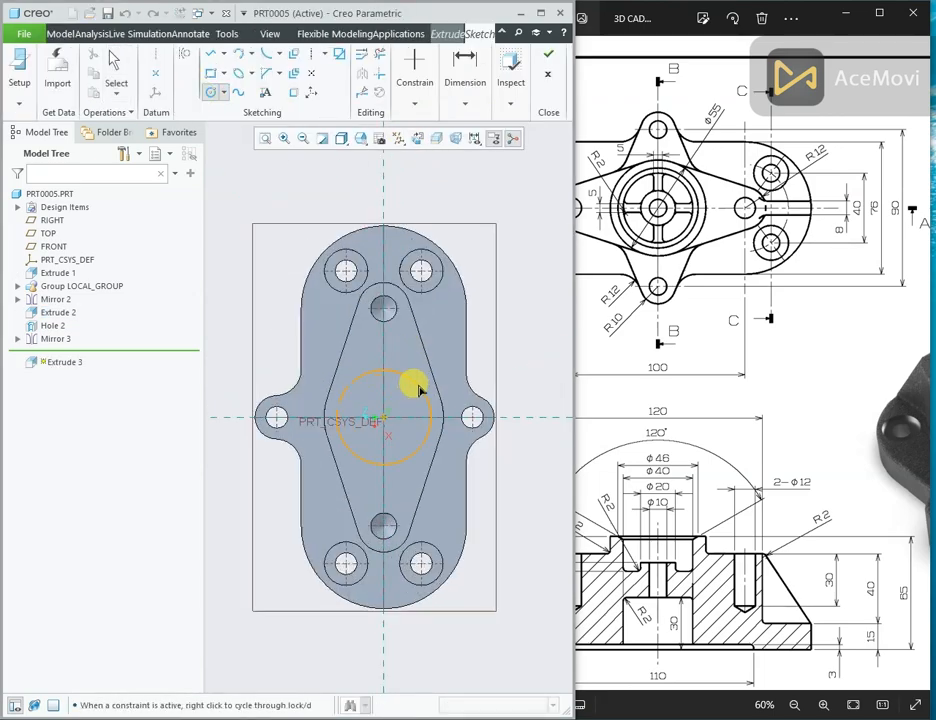
left_click(418, 385)
middle_click(397, 359)
double_click(316, 372)
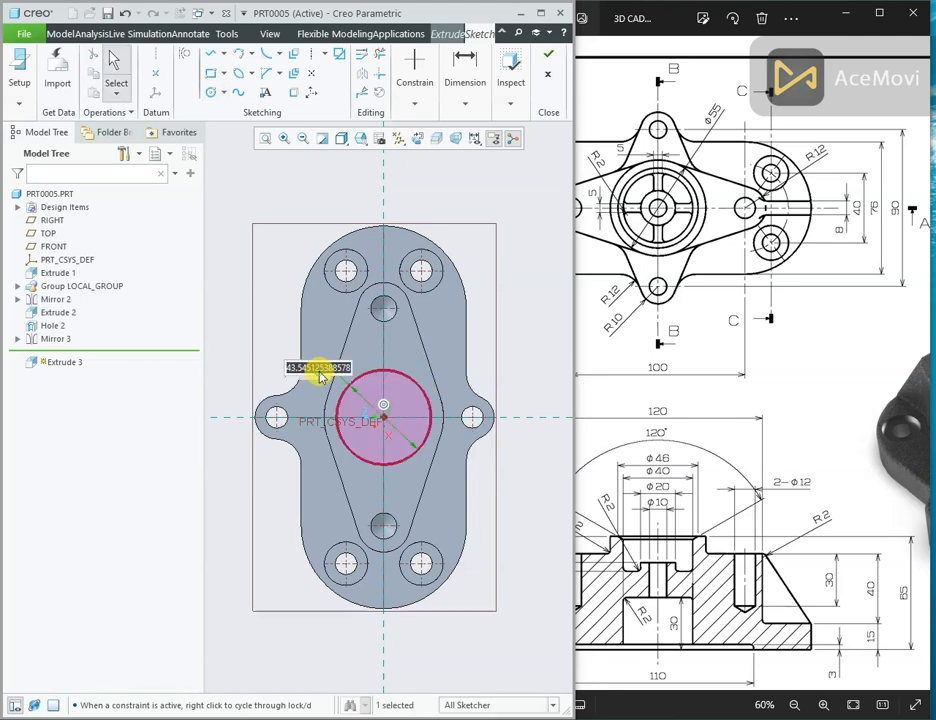
type("55")
key("Return")
Add a concentric inner circle and set its diameter to 40.
right_click(268, 280)
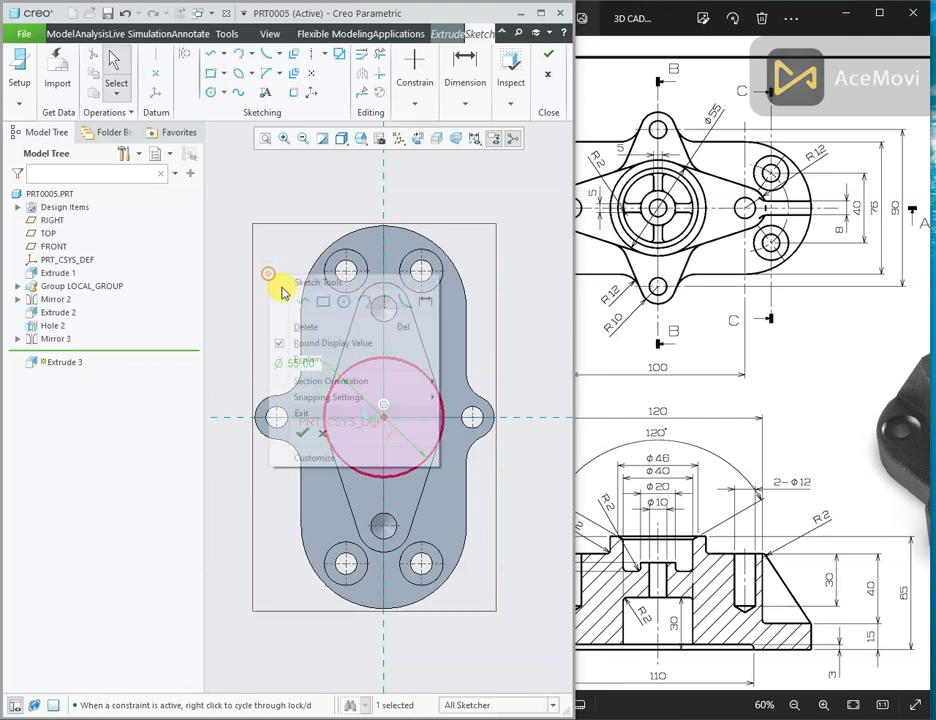
left_click(338, 307)
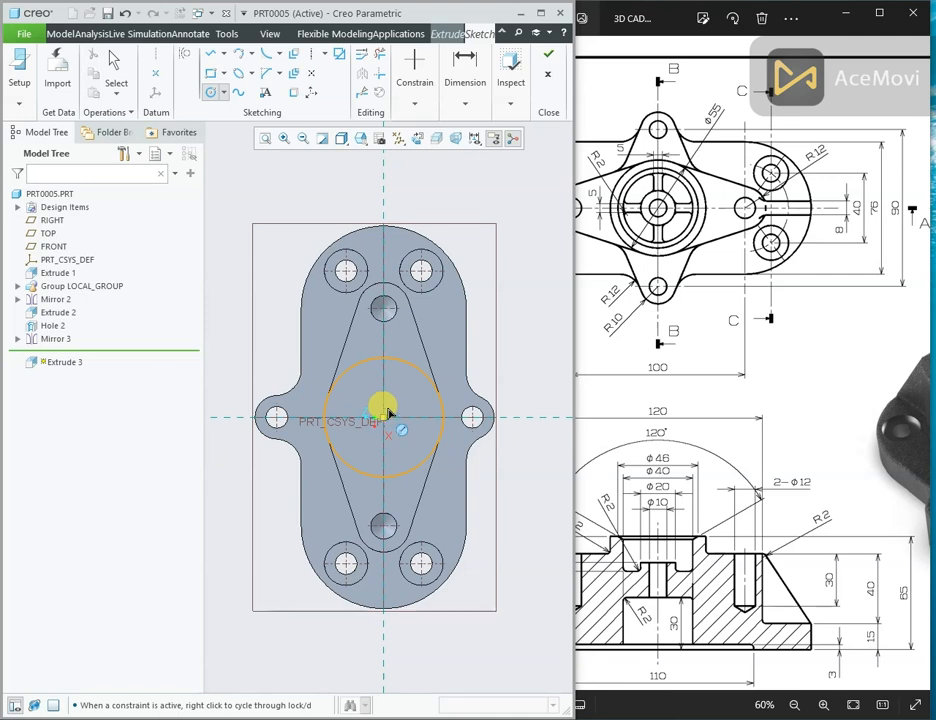
left_click(385, 414)
left_click(379, 390)
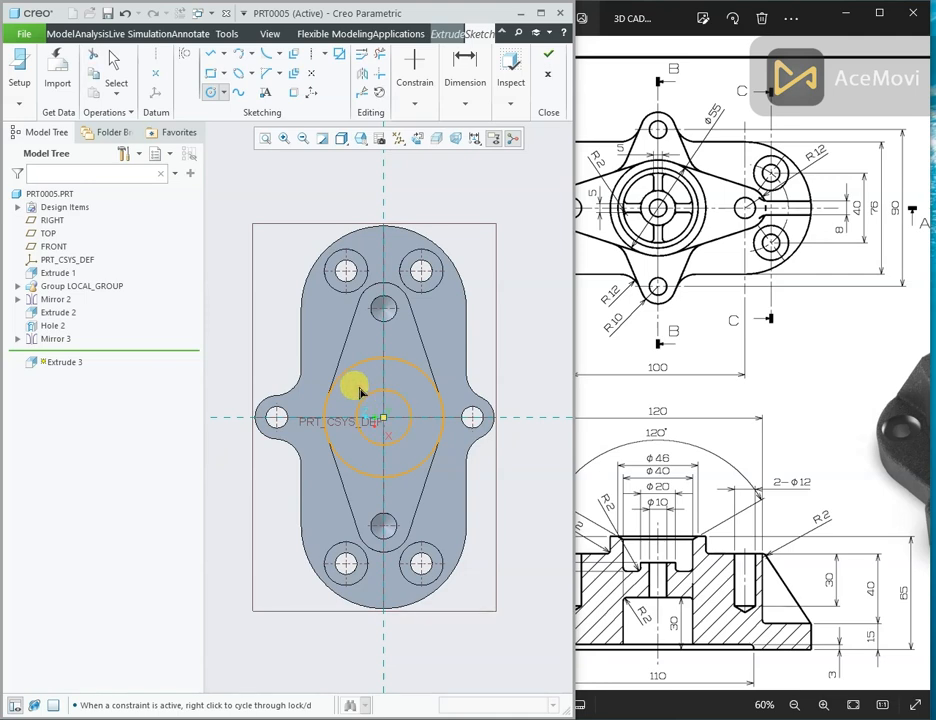
middle_click(348, 387)
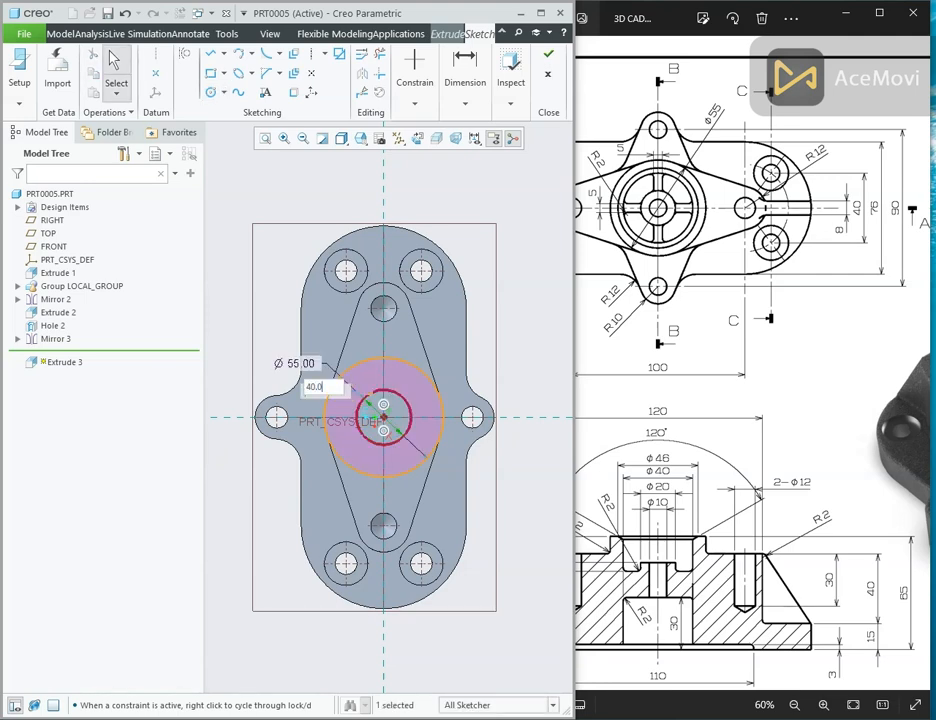
key("Return")
Finish the sketch and extrude the ring 10 upward from the raised body as a solid.
middle_click_drag(436, 387, 460, 263)
left_click(551, 58)
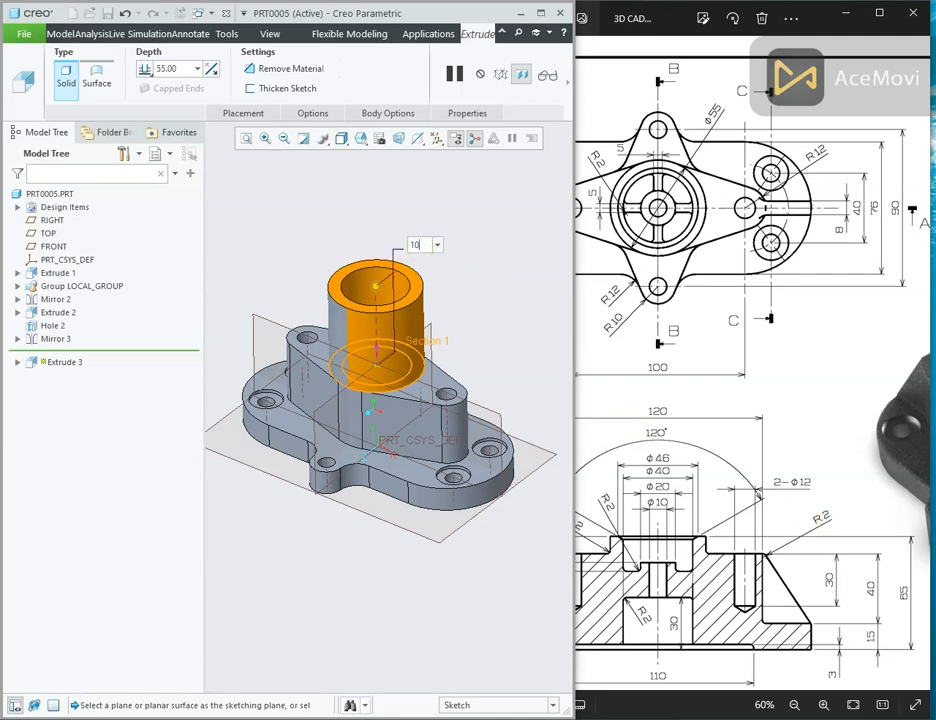
key("Return")
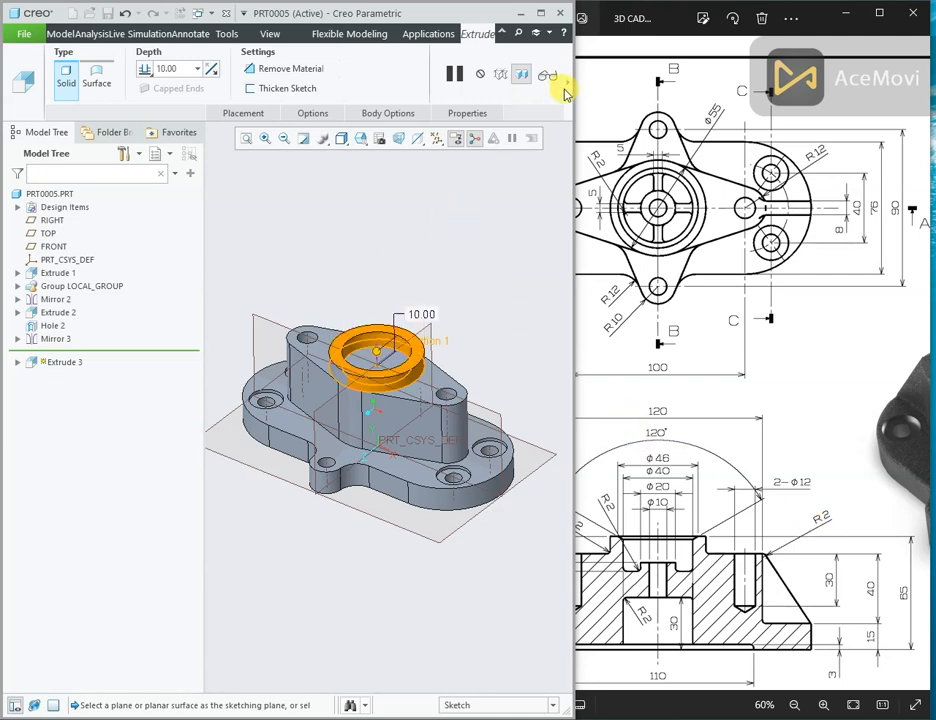
left_click(565, 93)
left_click(271, 72)
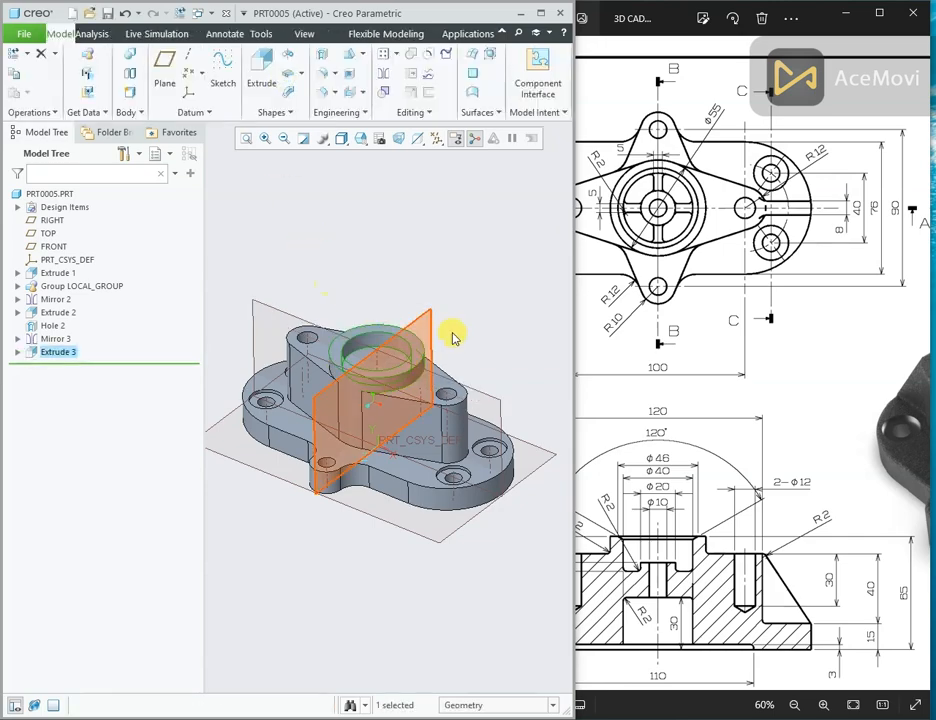
Start an extrude sketch on the ring's top face and orient the view to the sketch plane.
scroll(483, 308, "up", 3)
scroll(483, 306, "up", 3)
left_click(477, 309)
mouse_move(416, 342)
middle_mouse_down()
mouse_move(419, 353)
mouse_move(437, 323)
mouse_move(442, 335)
middle_mouse_up()
scroll(440, 326, "down", 3)
left_click_drag(655, 420, 787, 410)
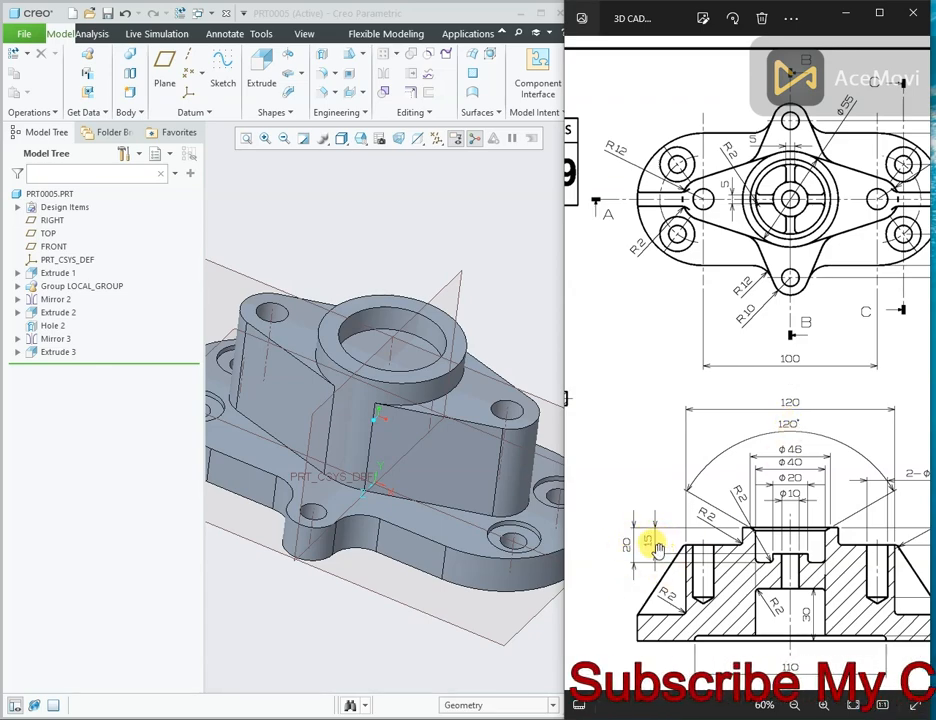
left_click(380, 307)
left_click(466, 234)
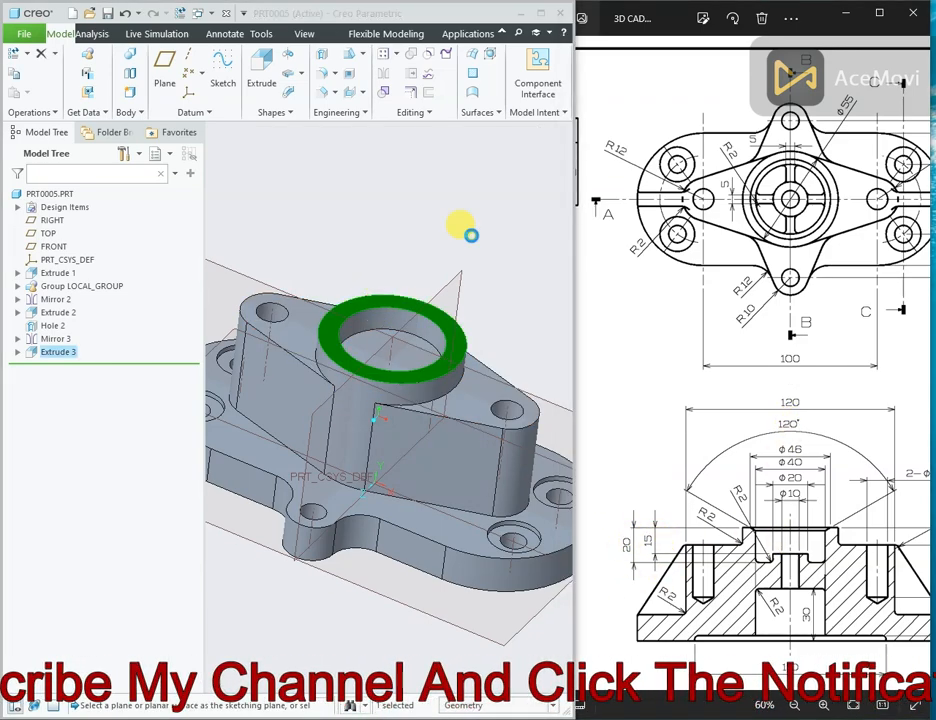
left_click(415, 140)
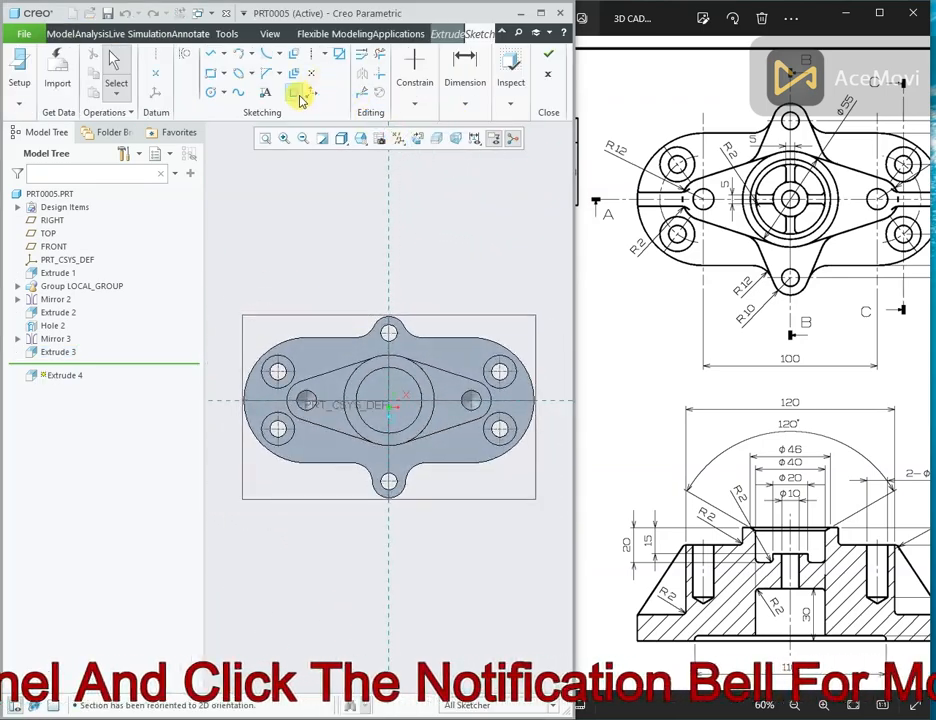
Project the ring's inner circular edge as the sketch profile and finish the sketch.
left_click(297, 92)
middle_click_drag(368, 382, 503, 188)
left_click(606, 99)
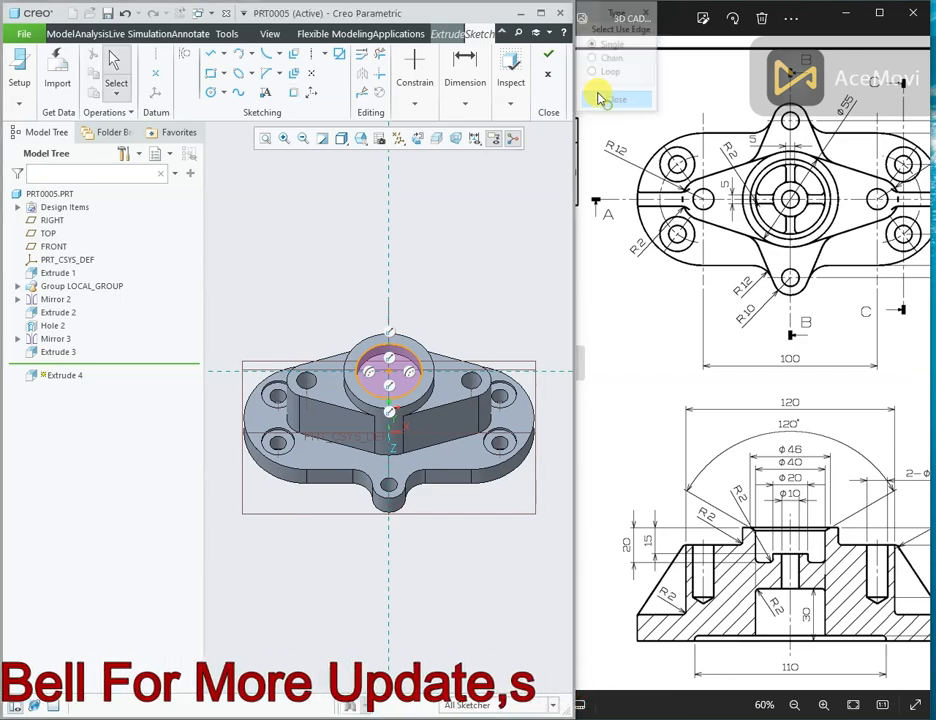
left_click(558, 62)
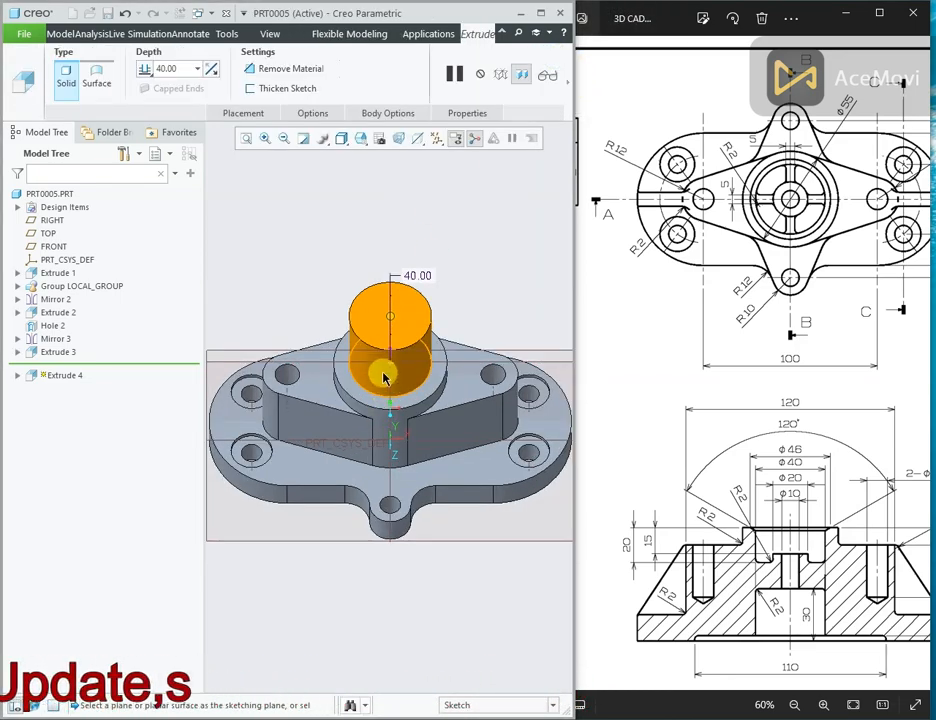
Reverse the extrusion into the body, set its depth to 15 and remove material to cut the pocket.
mouse_move(380, 372)
middle_mouse_down()
mouse_move(352, 330)
mouse_move(372, 334)
middle_mouse_up()
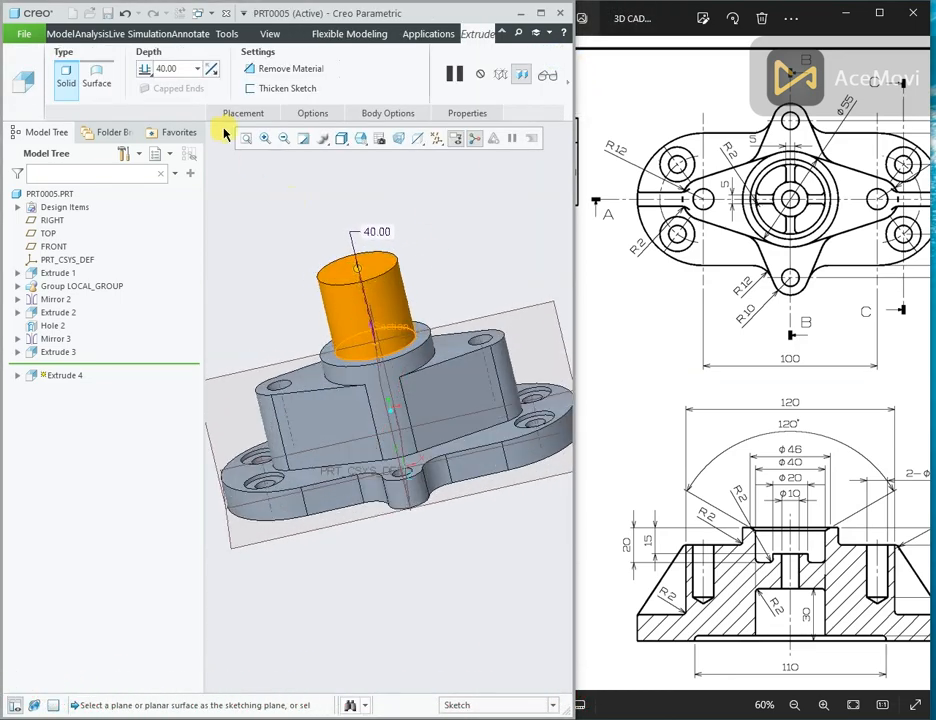
left_click(216, 70)
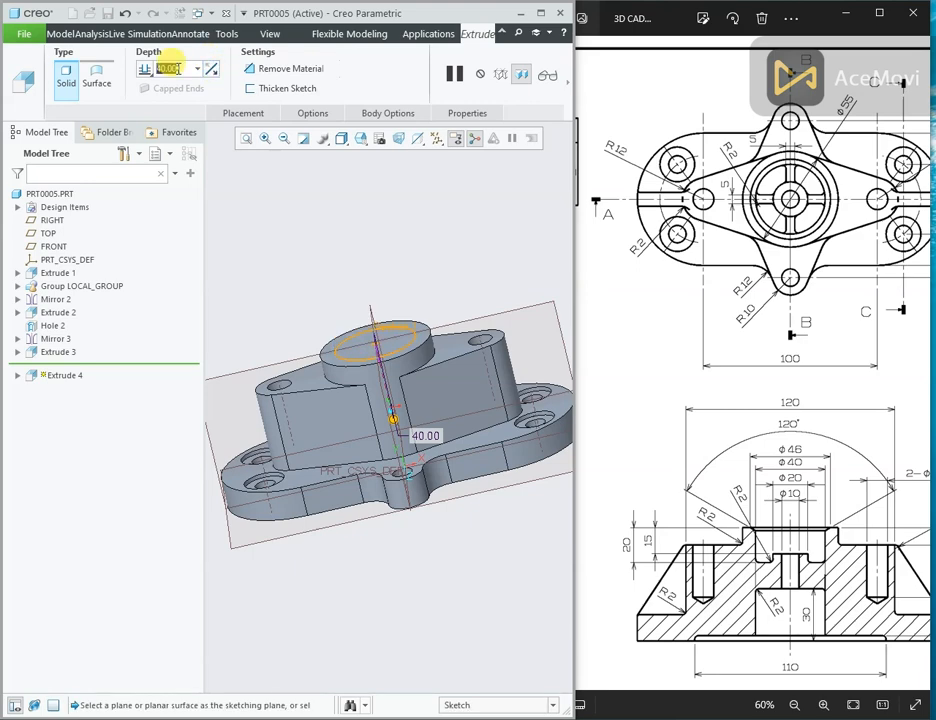
type("15")
key("Return")
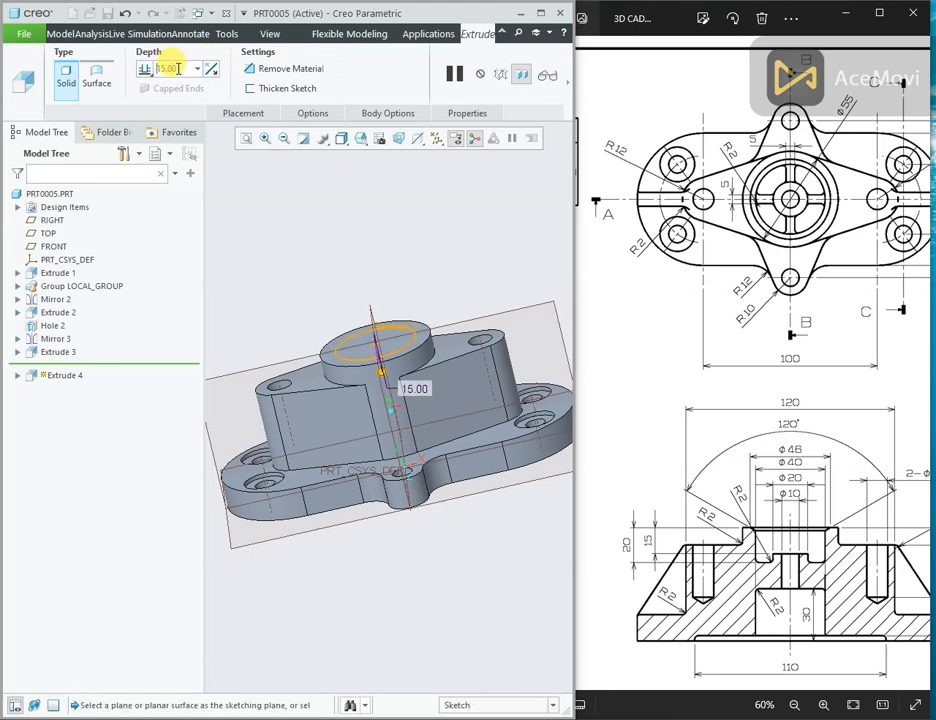
left_click(250, 69)
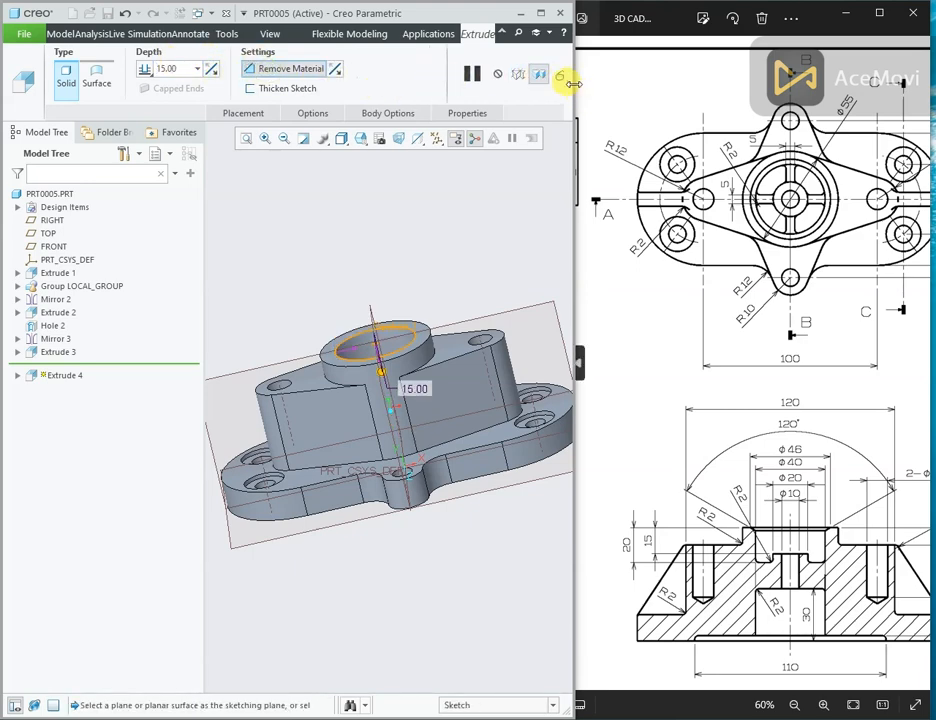
left_click(272, 73)
mouse_move(389, 309)
middle_mouse_down()
mouse_move(428, 376)
mouse_move(407, 290)
mouse_move(376, 299)
mouse_move(399, 305)
mouse_move(395, 297)
middle_mouse_up()
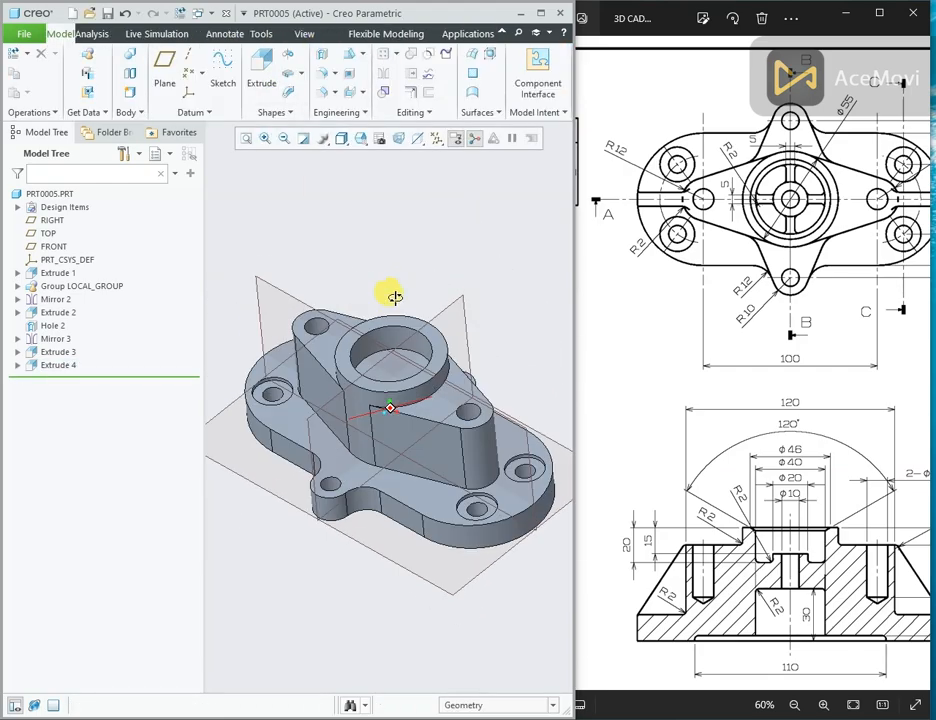
scroll(352, 410, "down", 3)
middle_click_drag(382, 372, 394, 372)
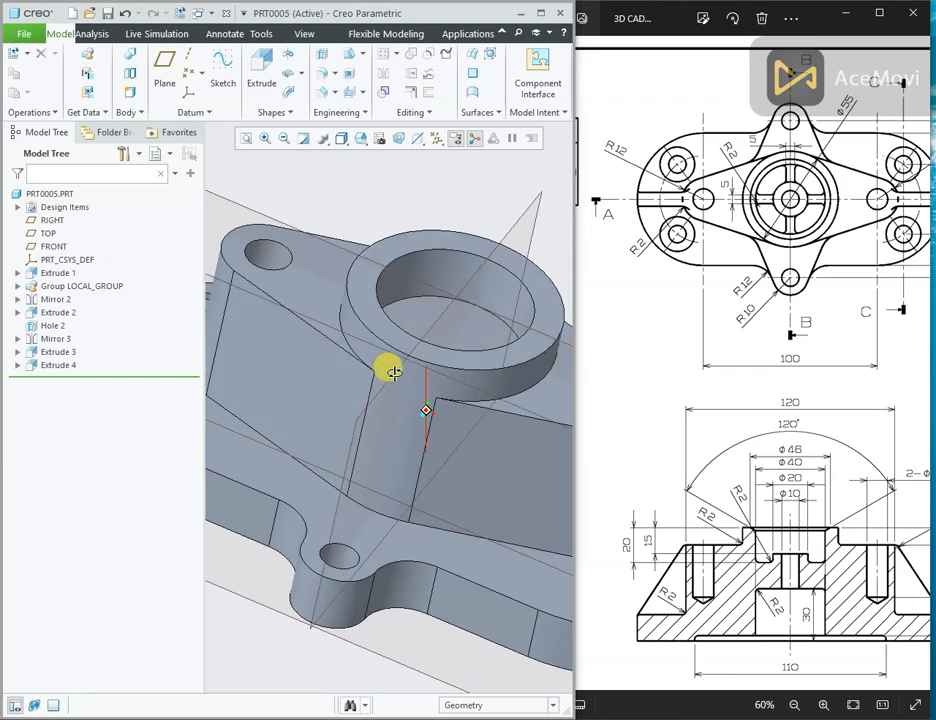
left_click(796, 353)
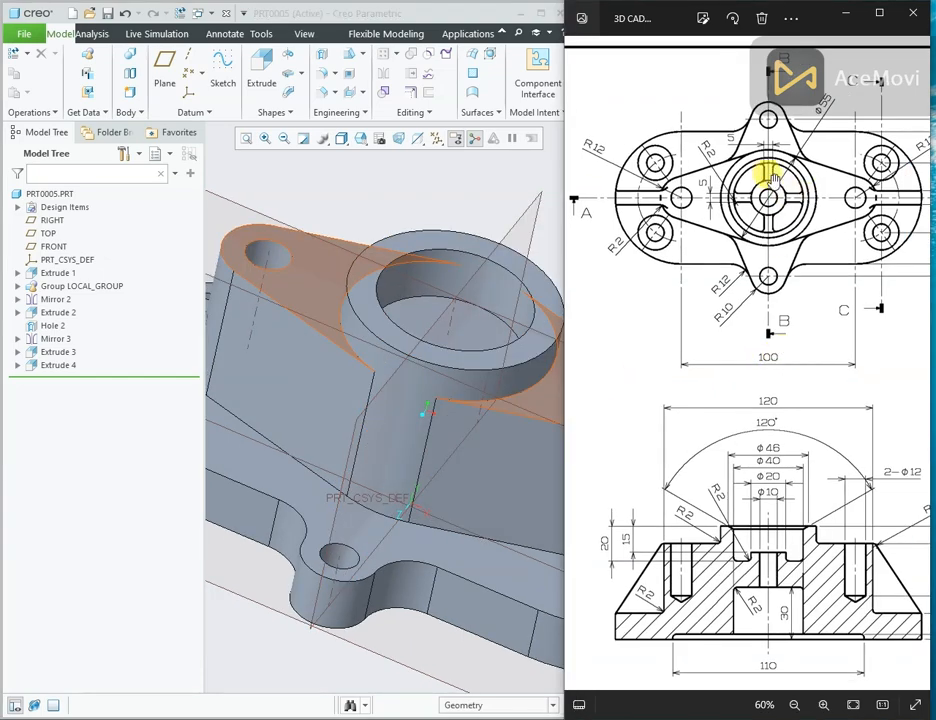
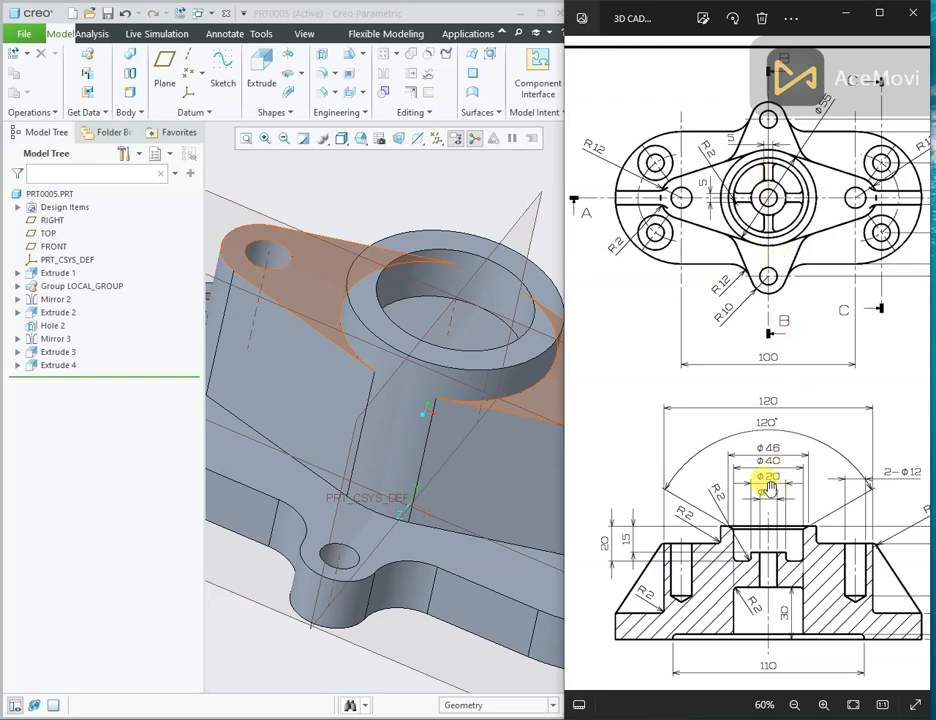
Start an extrude sketch on the floor of the central pocket and orient the view to the sketch plane.
left_click(482, 327)
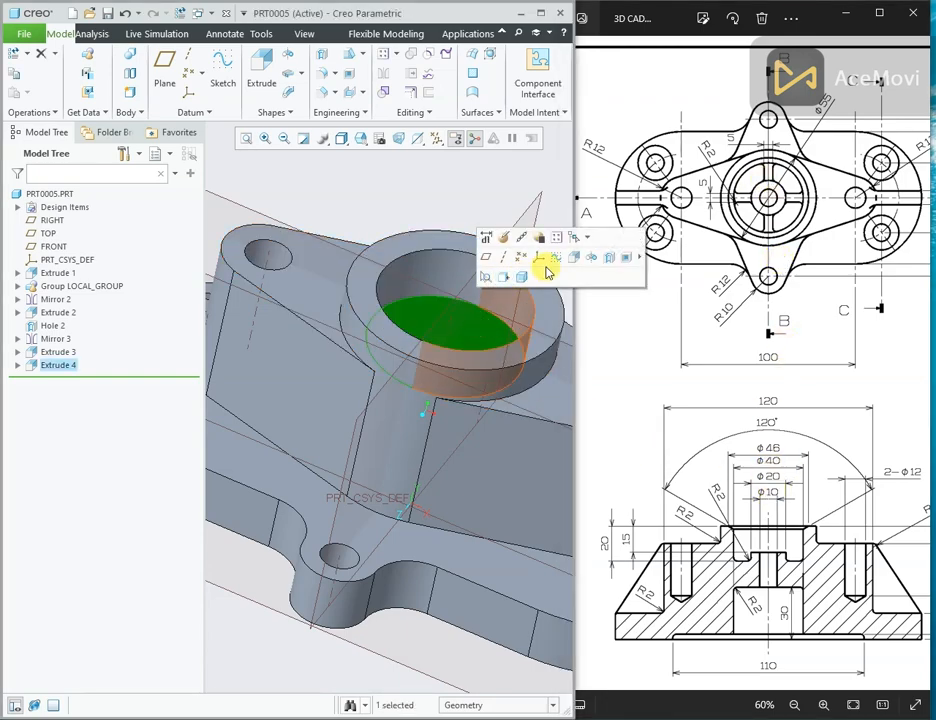
left_click(574, 259)
left_click(418, 146)
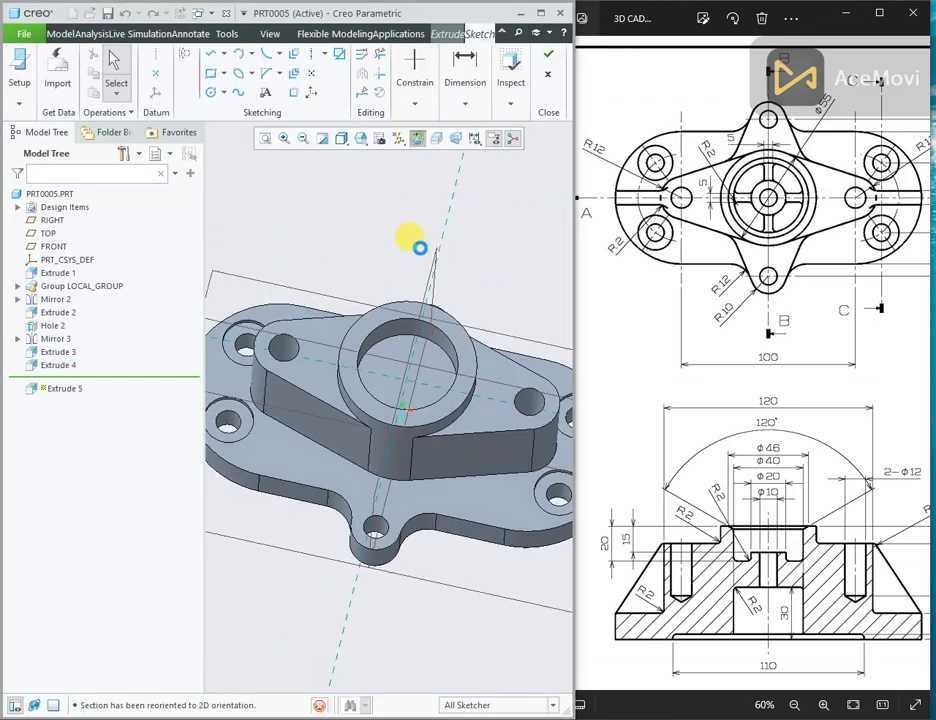
scroll(387, 414, "up", 5)
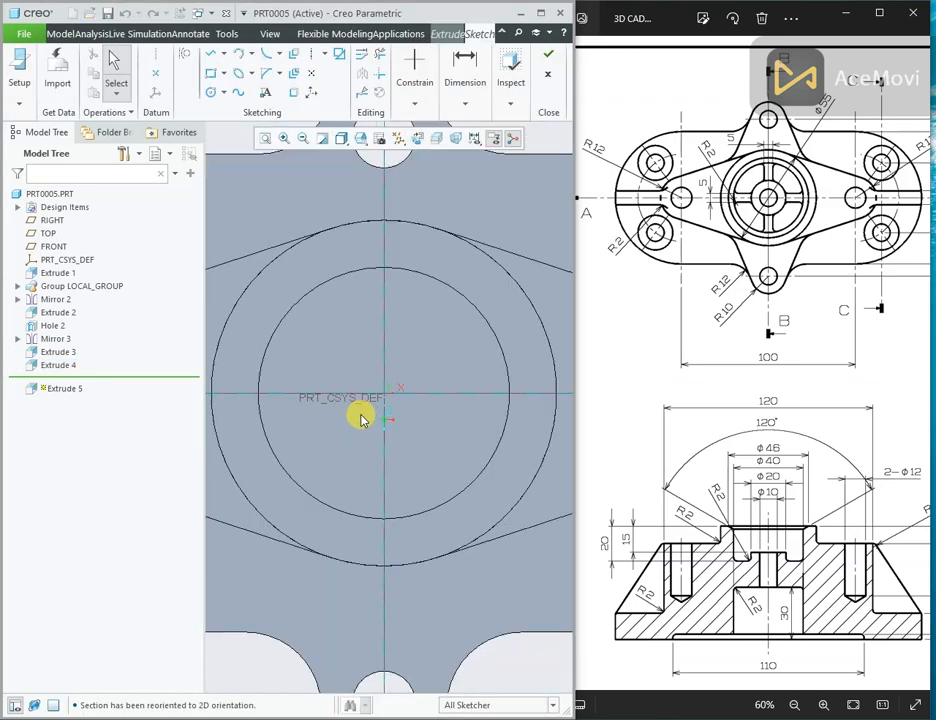
Project both halves of the pocket's circular edge into the sketch.
left_click(293, 92)
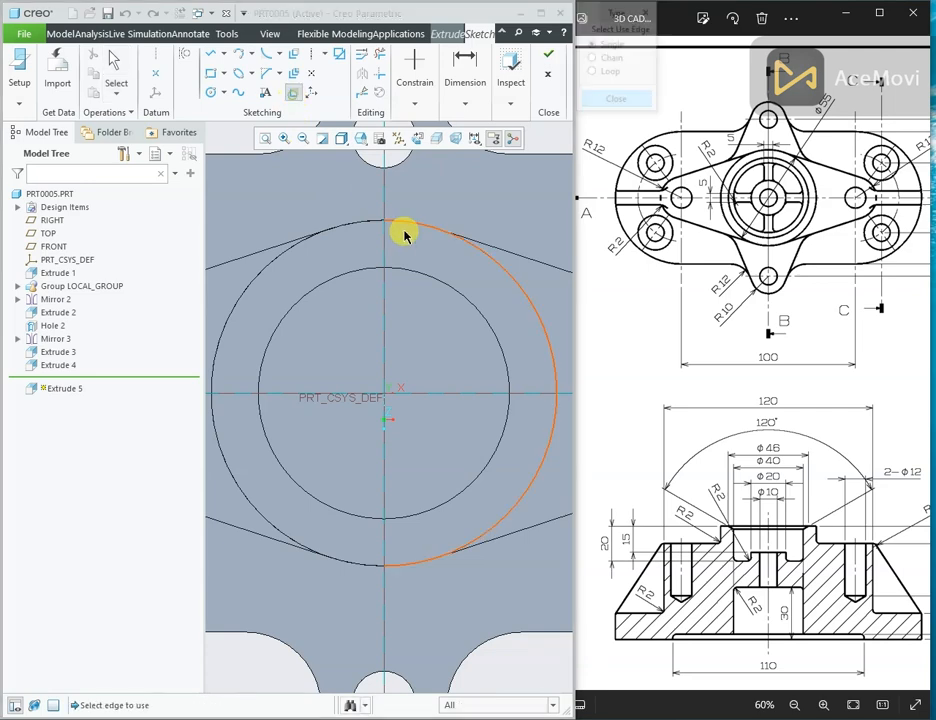
left_click(424, 271)
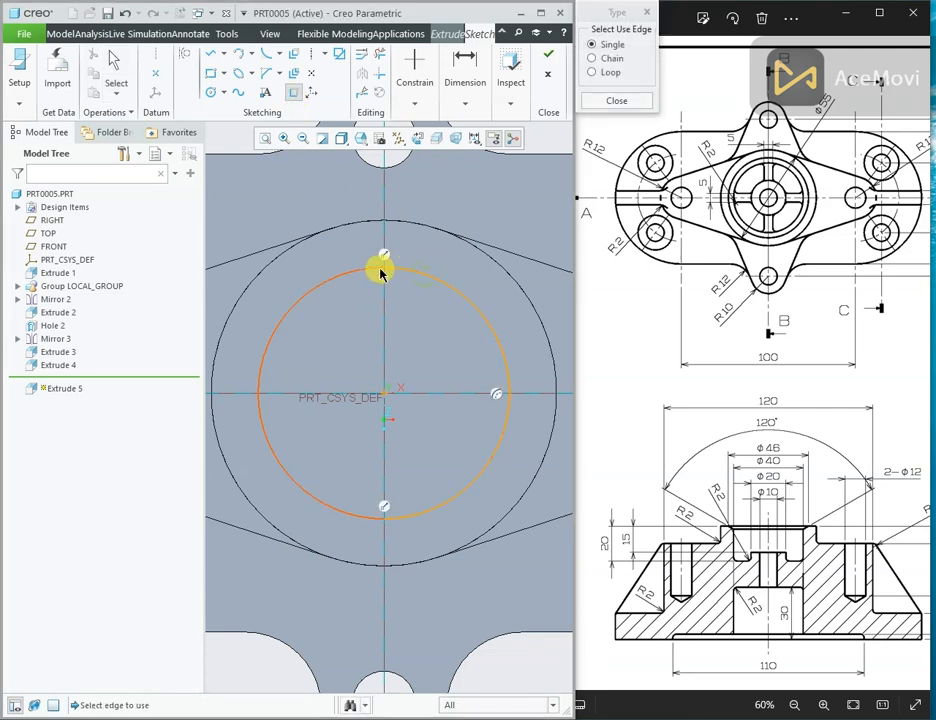
left_click(384, 268)
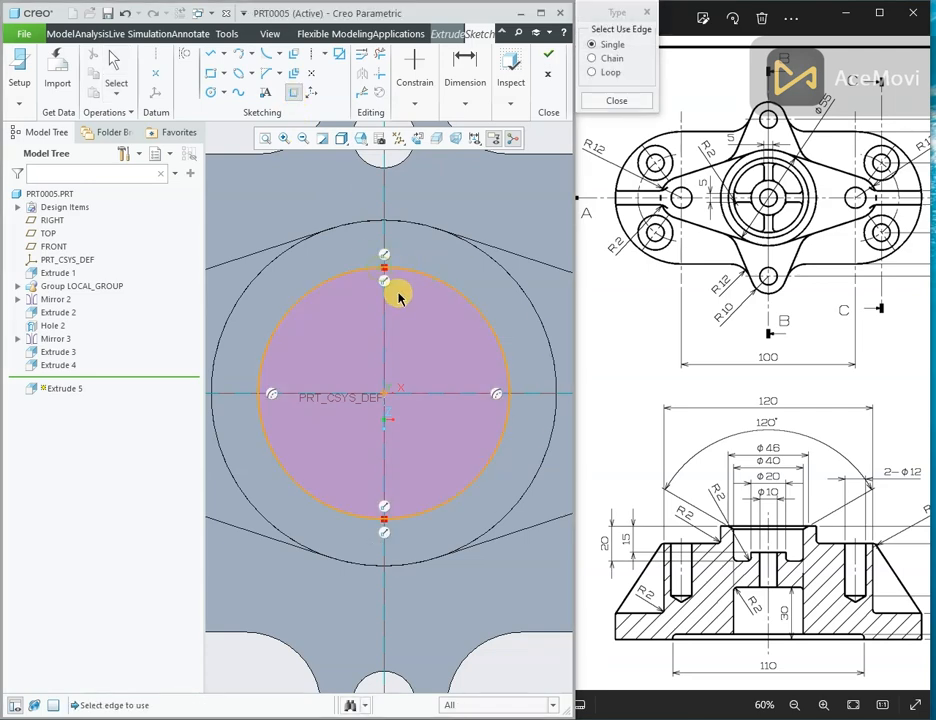
Sketch a circle centred on the pocket and set its diameter to 20.
right_click(315, 183)
left_click(390, 207)
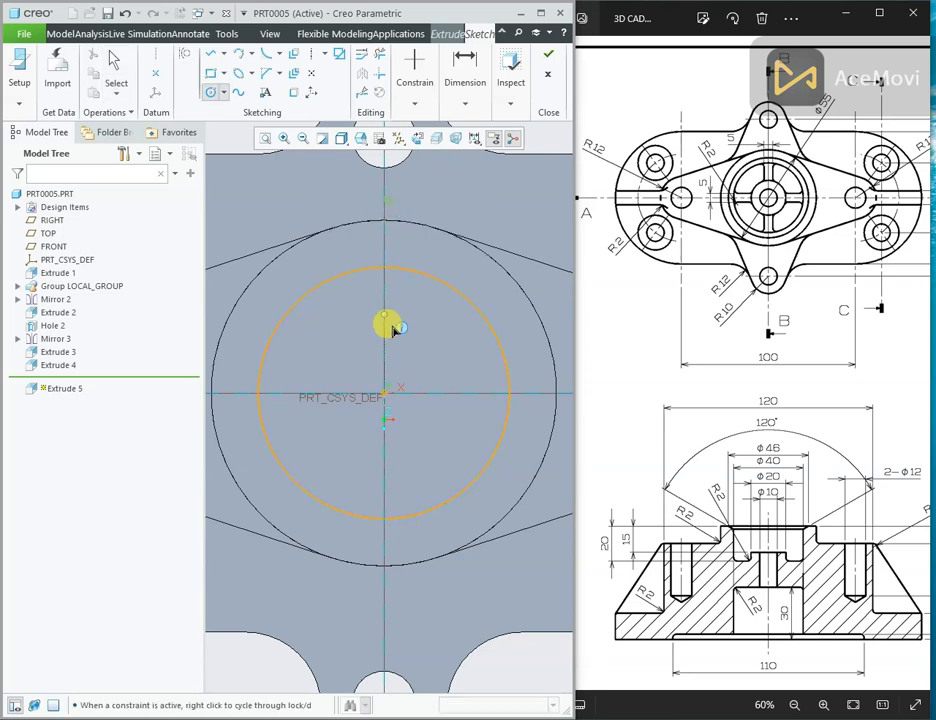
left_click(385, 394)
left_click(398, 353)
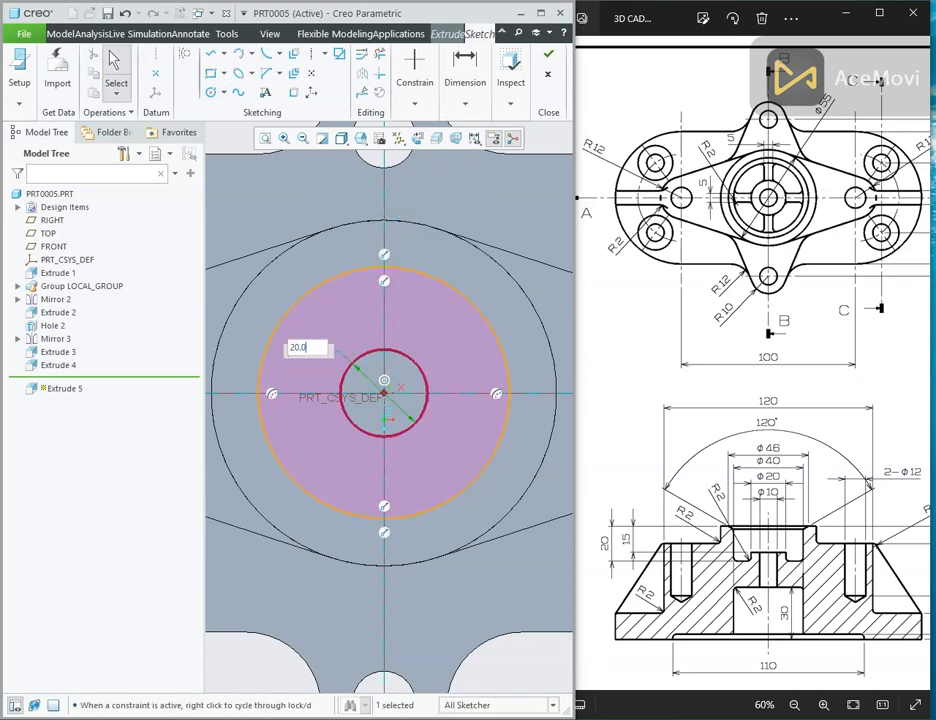
key("Return")
Draw a vertical line about 10 long between the two circles, just right of the vertical reference, and move its length dimension clear.
scroll(397, 298, "down", 4)
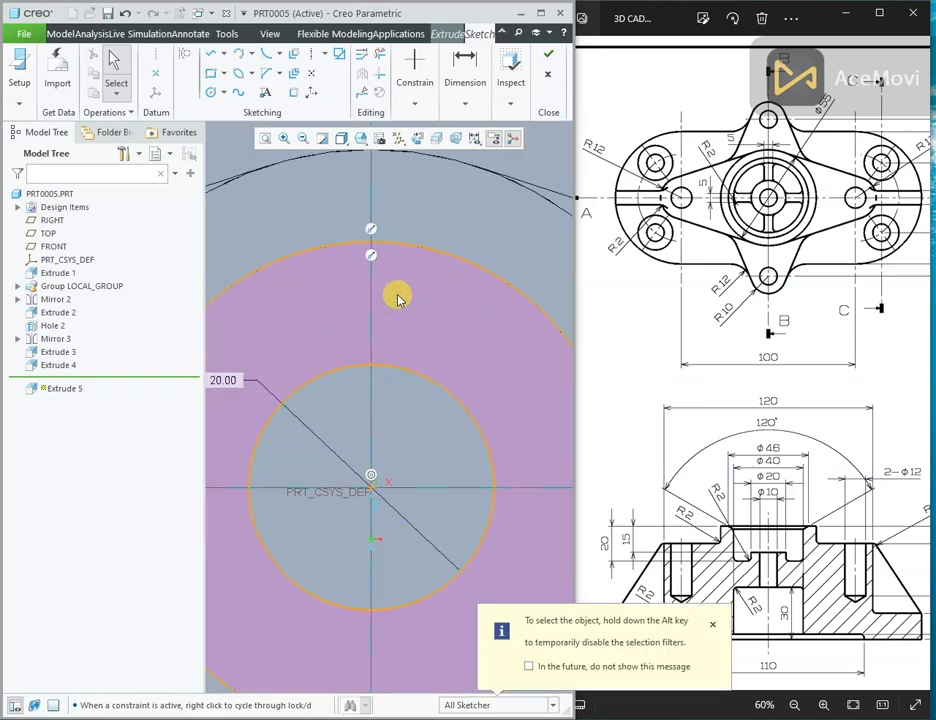
scroll(397, 298, "up", 4)
right_click(452, 312)
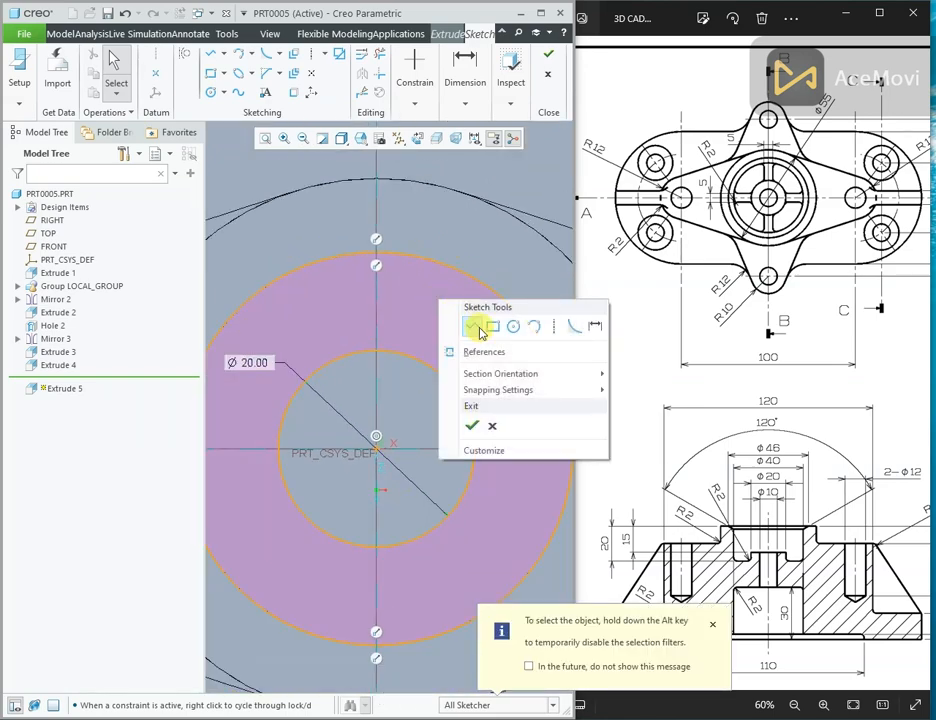
left_click(481, 333)
left_click(397, 353)
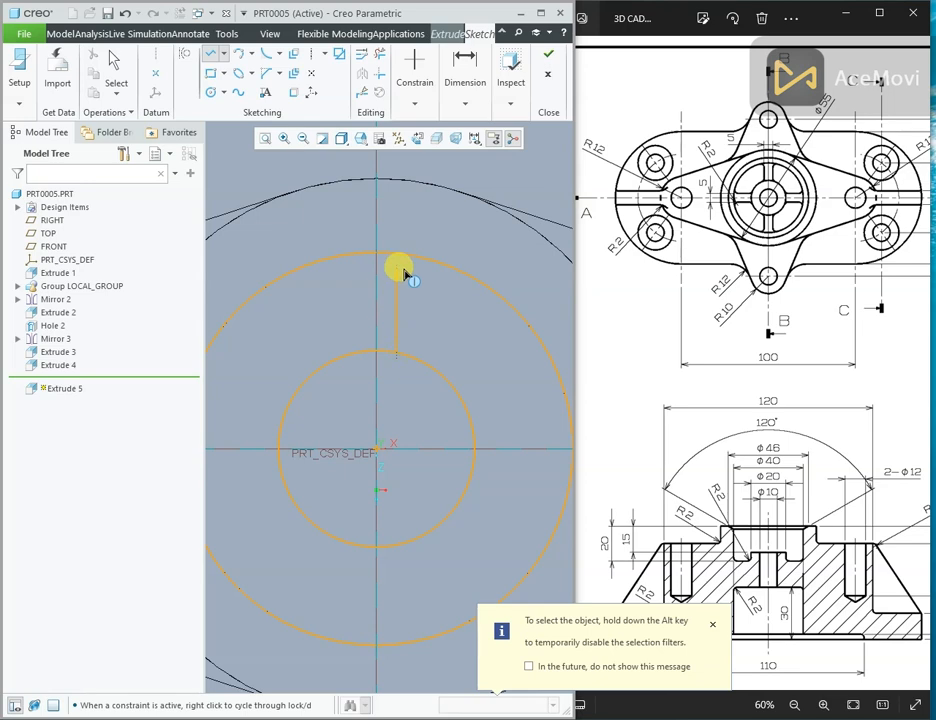
left_click(402, 257)
middle_click(414, 274)
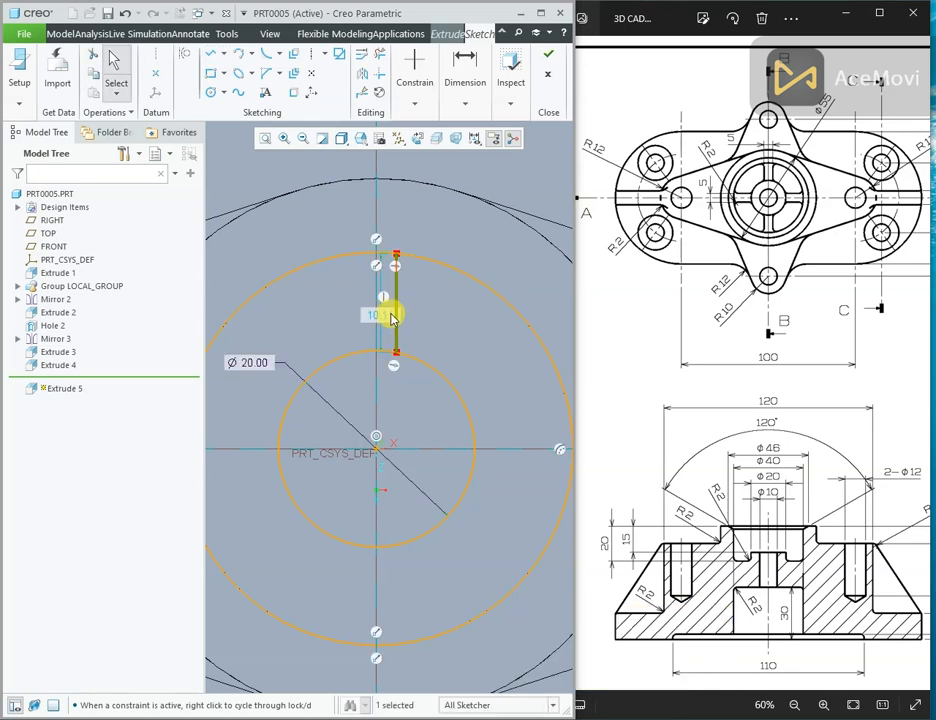
left_click_drag(395, 316, 305, 307)
Dimension the vertical line's distance from the vertical reference and set it to 2.5.
right_click(421, 302)
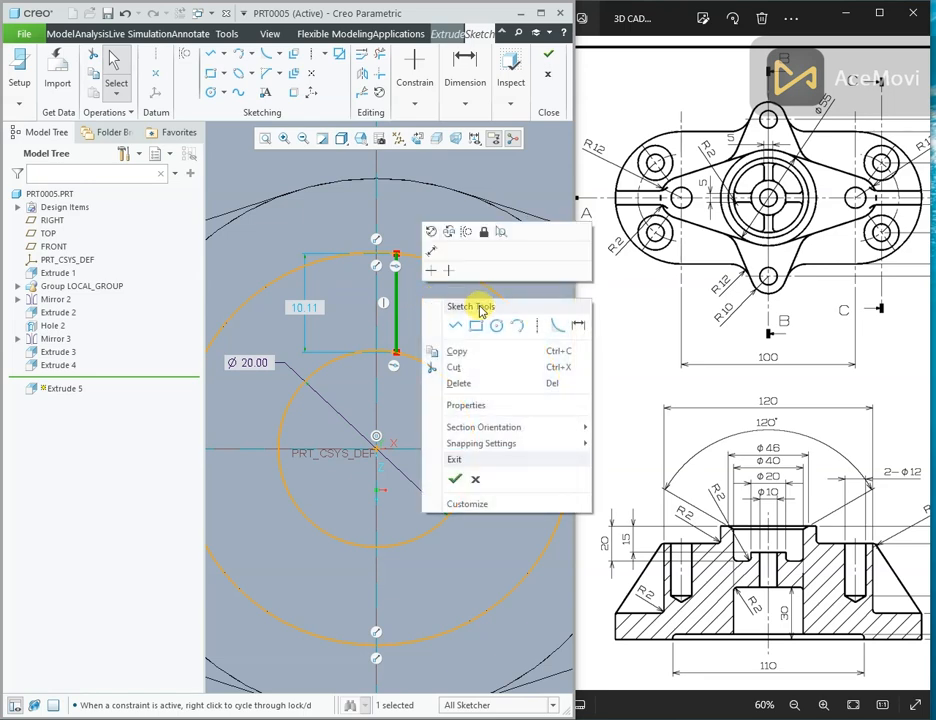
left_click(578, 330)
left_click(403, 347)
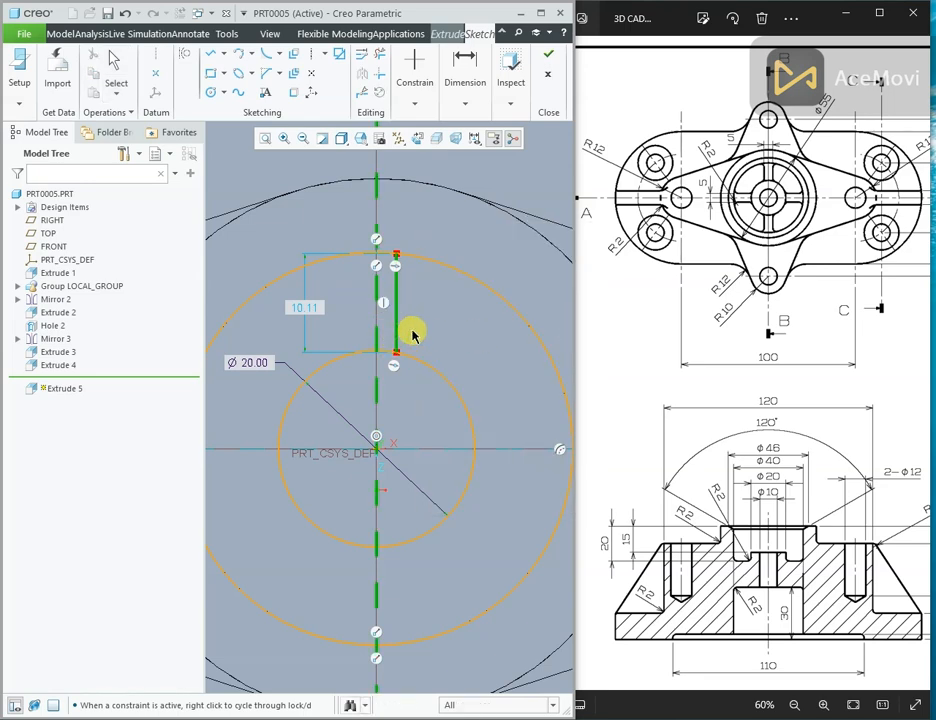
middle_click(422, 327)
type("2")
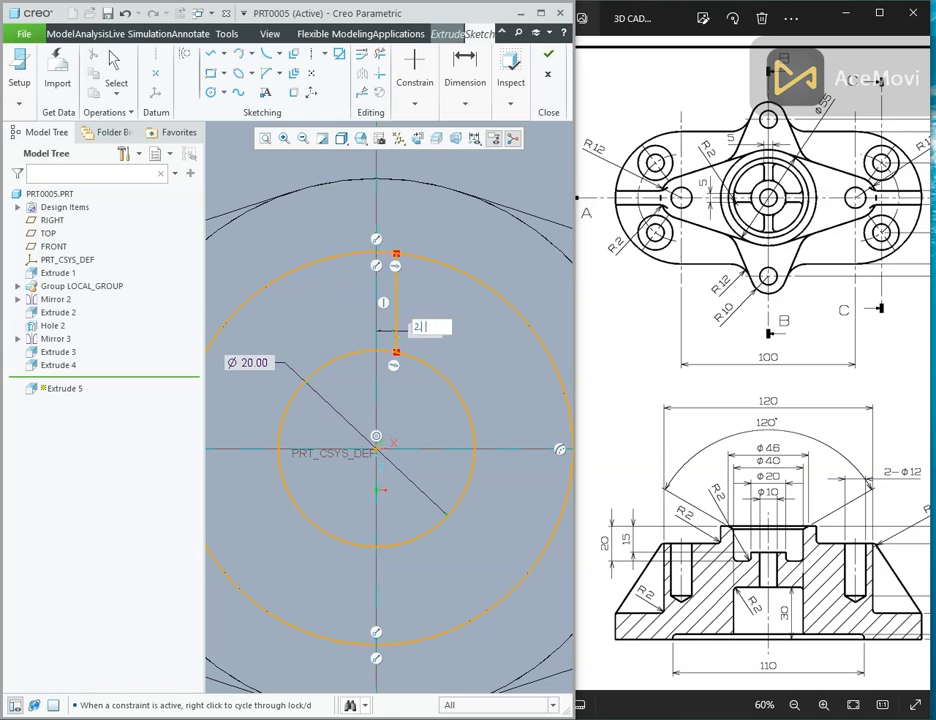
type(".5")
middle_click(436, 333)
Draw a horizontal line from the inner to the outer circle, just above the horizontal reference on the right side.
scroll(437, 309, "up", 2)
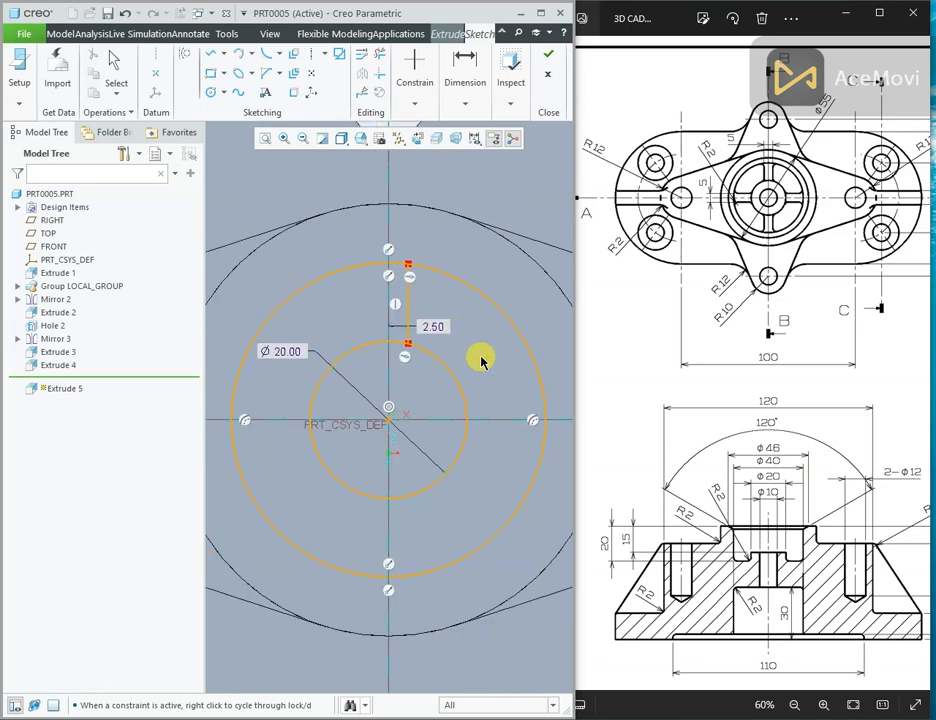
right_click(491, 367)
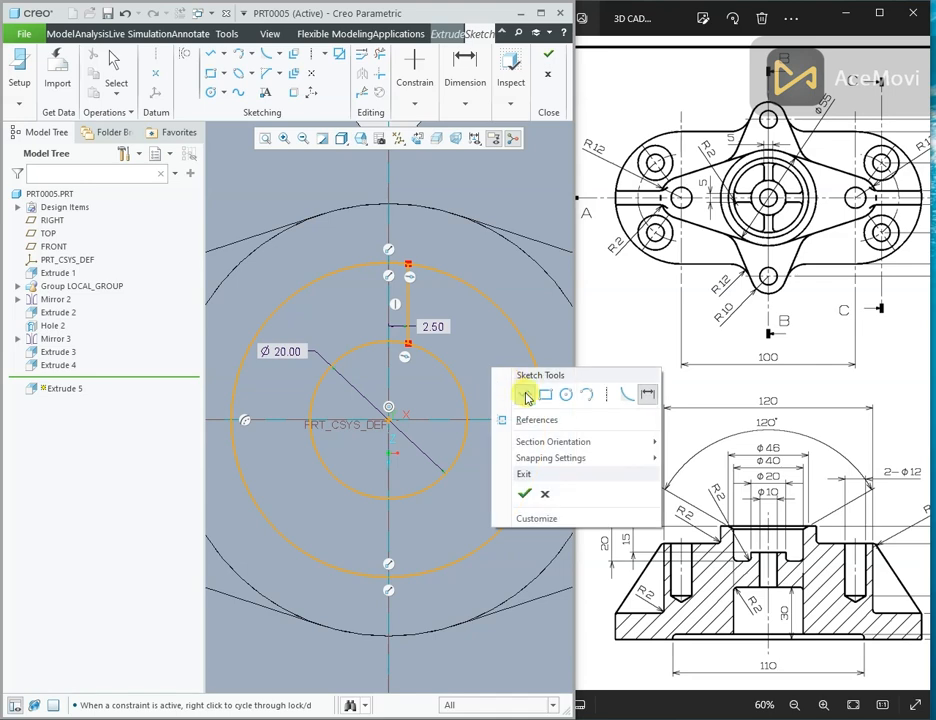
left_click(525, 394)
left_click(467, 406)
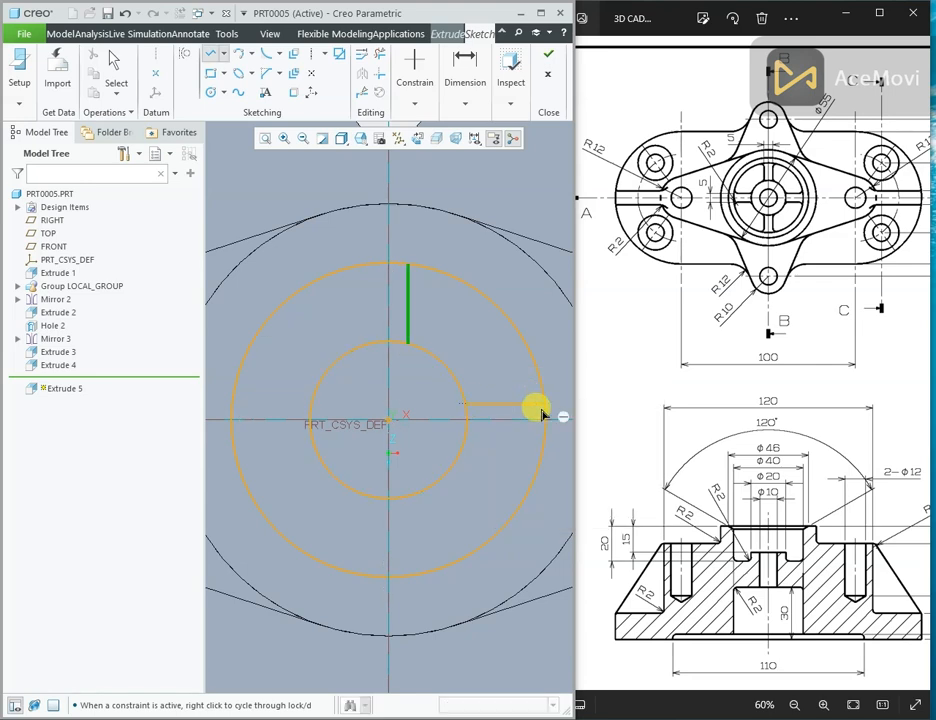
left_click(540, 408)
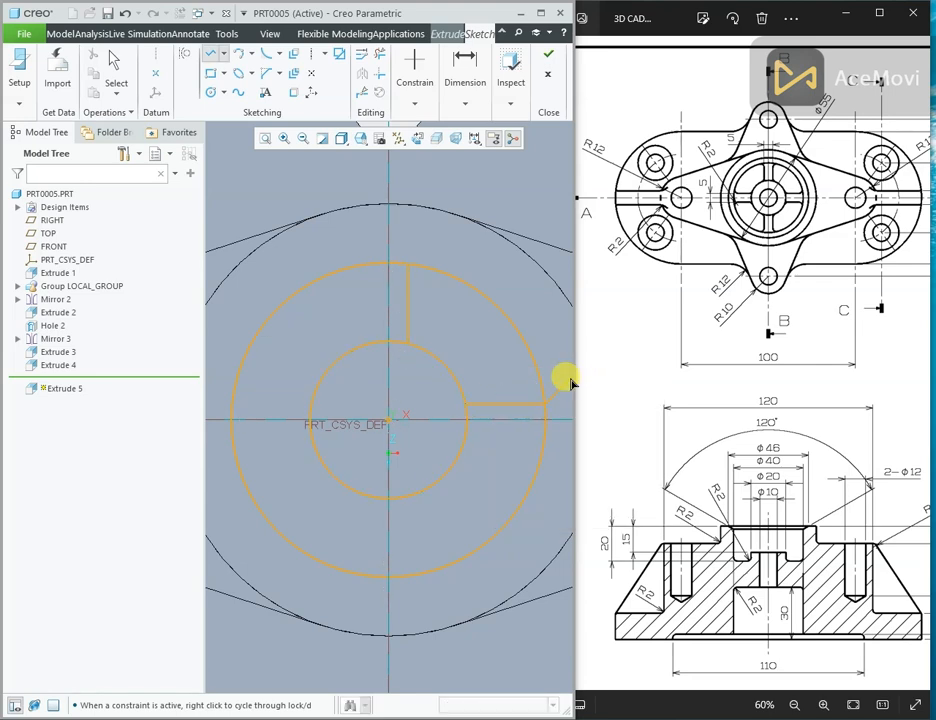
middle_click(568, 382)
middle_click(553, 394)
Set the horizontal line's distance from the horizontal reference to 2.5.
scroll(481, 419, "down", 2)
left_click(445, 412)
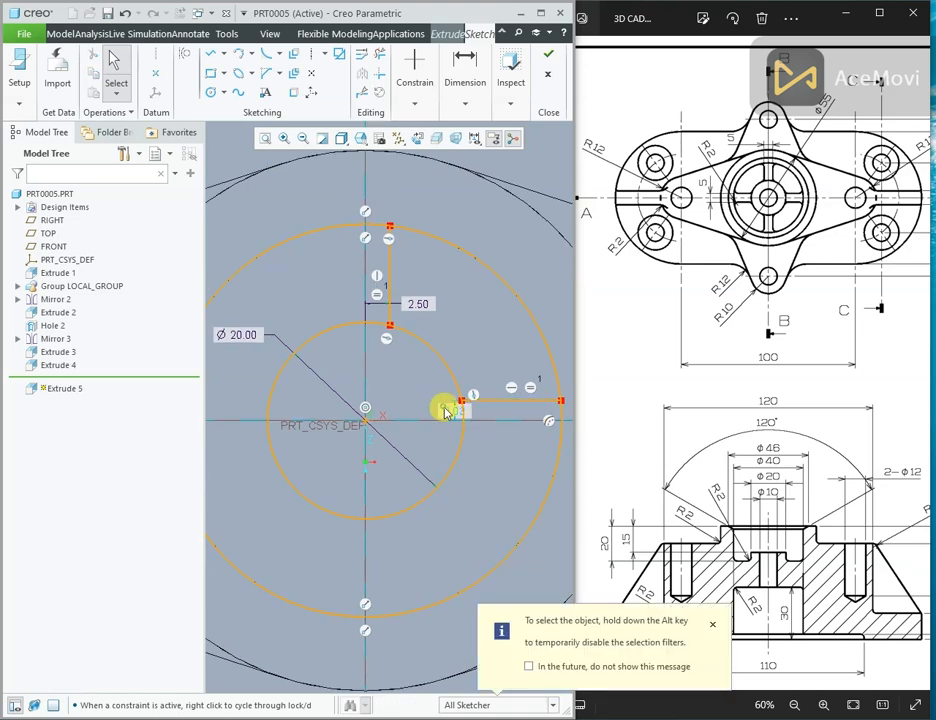
double_click(454, 414)
type("2.5")
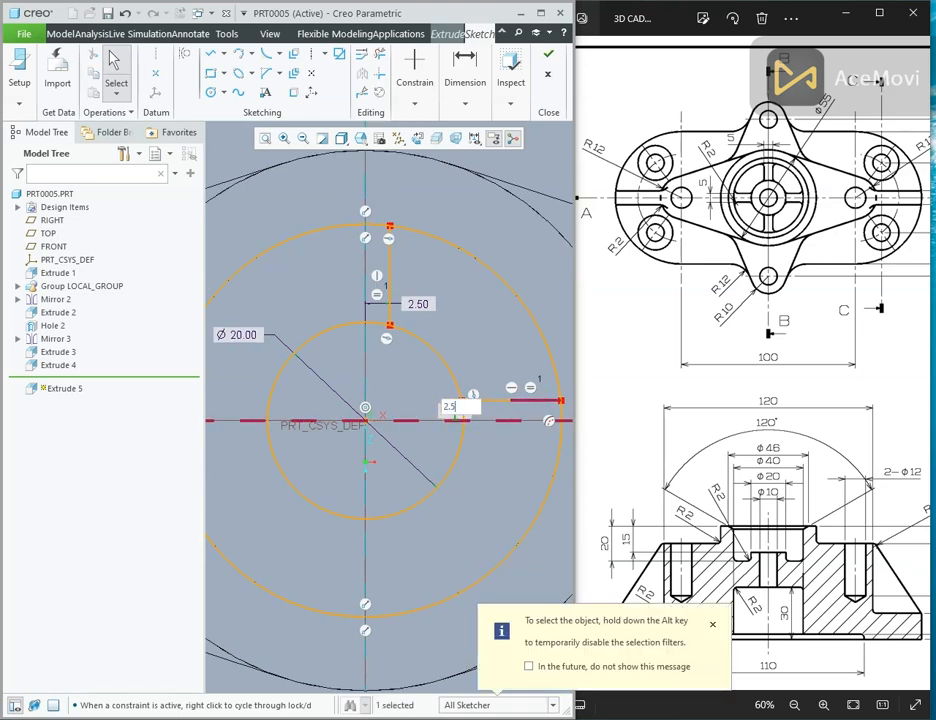
key("Return")
Trim away the left and lower portions of both circles, keeping the upper-right quarter profile bounded by the two lines.
scroll(408, 355, "up", 1)
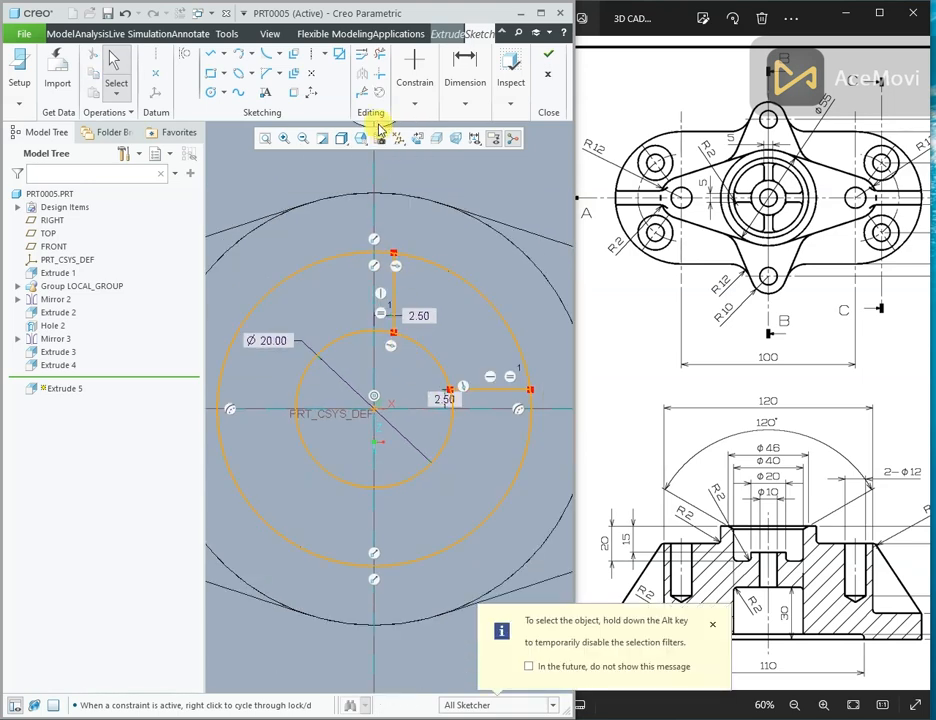
left_click(378, 57)
left_click(339, 257)
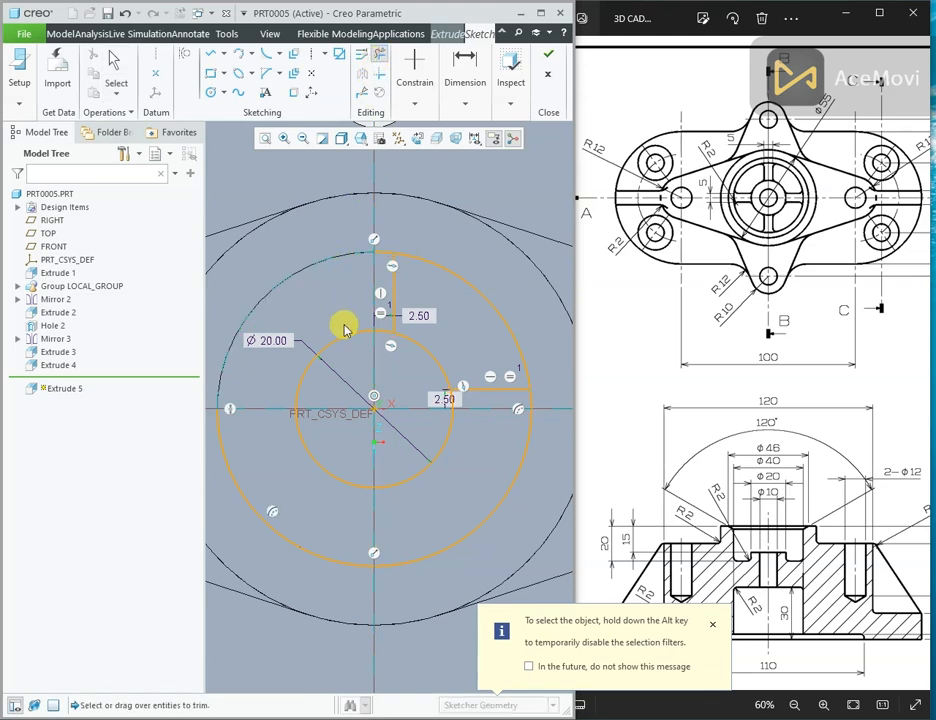
left_click_drag(345, 316, 305, 595)
mouse_move(416, 532)
left_mouse_down()
mouse_move(474, 570)
mouse_move(451, 512)
mouse_move(398, 440)
left_mouse_up()
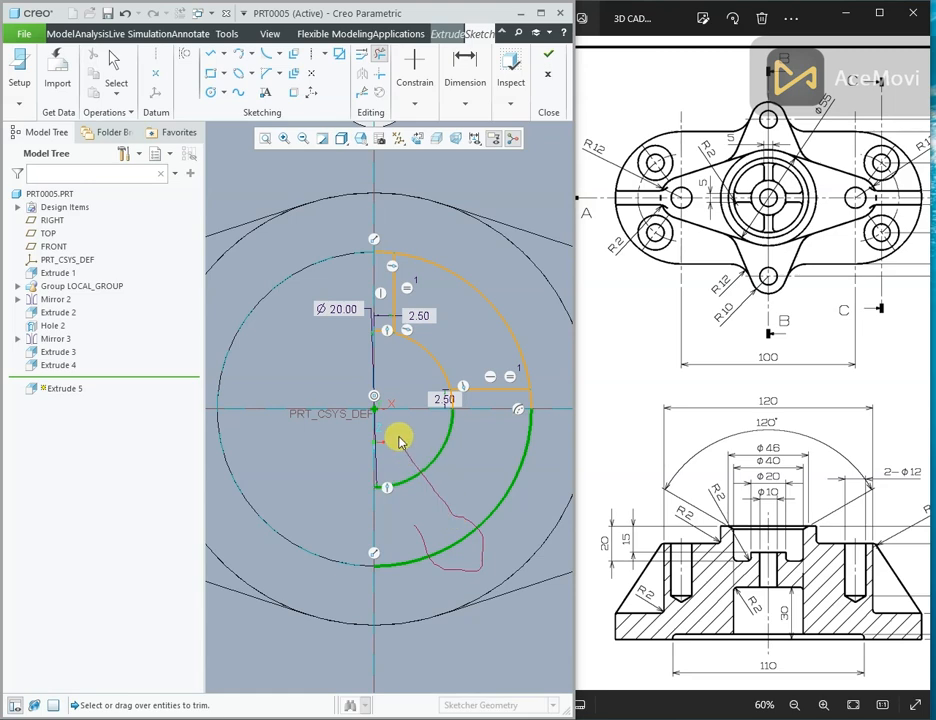
Trim the leftover segments to leave one closed quarter-ring profile offset 2.5 mm from both centrelines, and finish the sketch.
left_click_drag(456, 402, 540, 410)
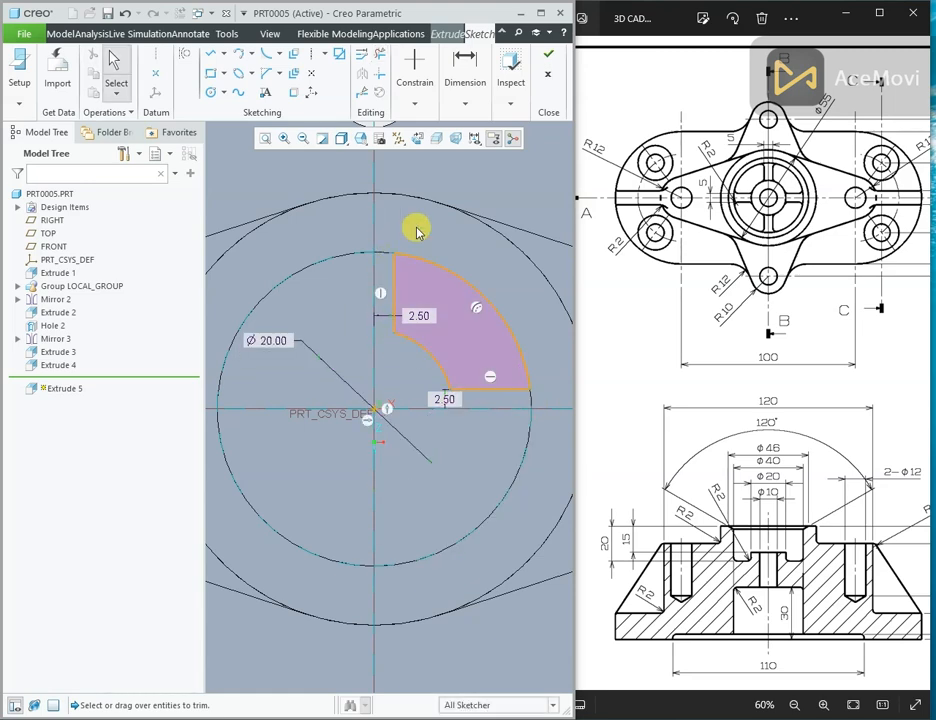
scroll(409, 309, "down", 3)
middle_click_drag(416, 278, 424, 240)
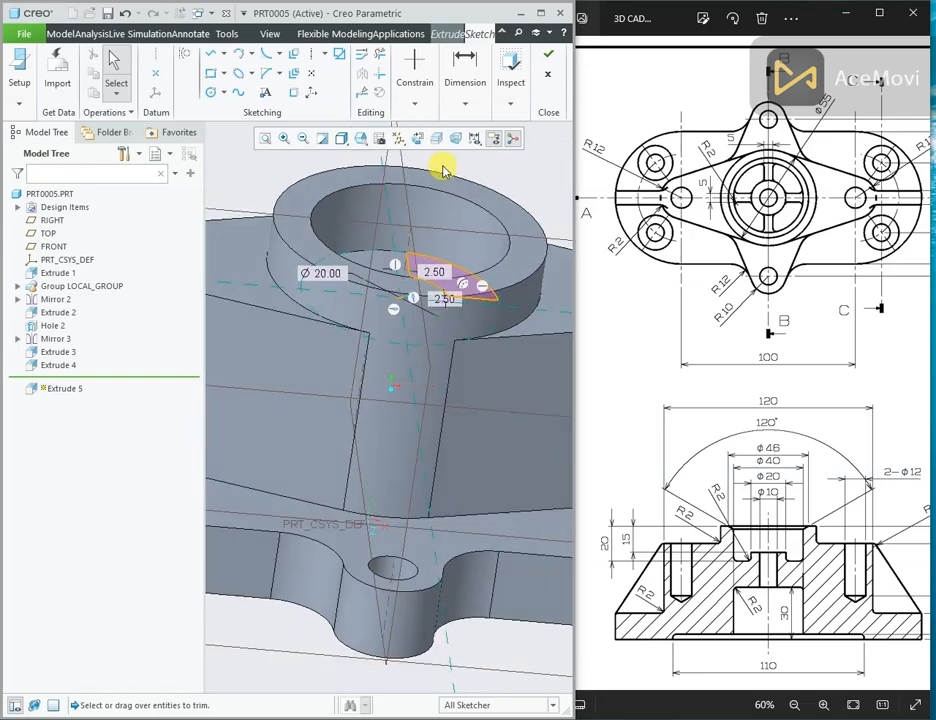
left_click(548, 53)
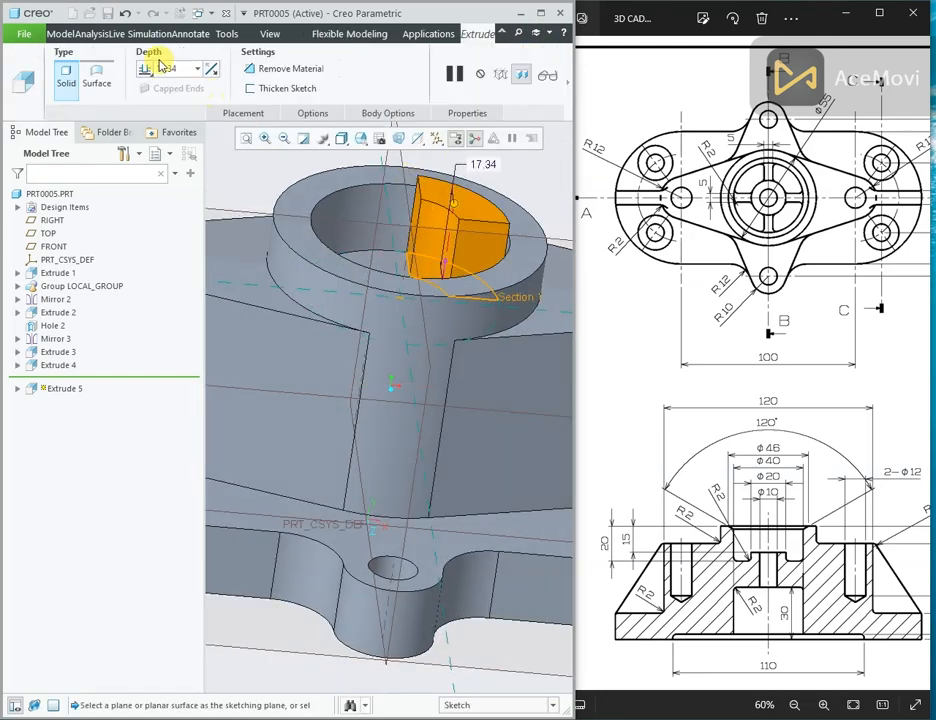
Extrude the quarter-ring profile as a 5 mm deep material-removing cut into the floor of the central bore.
type("5")
key("Return")
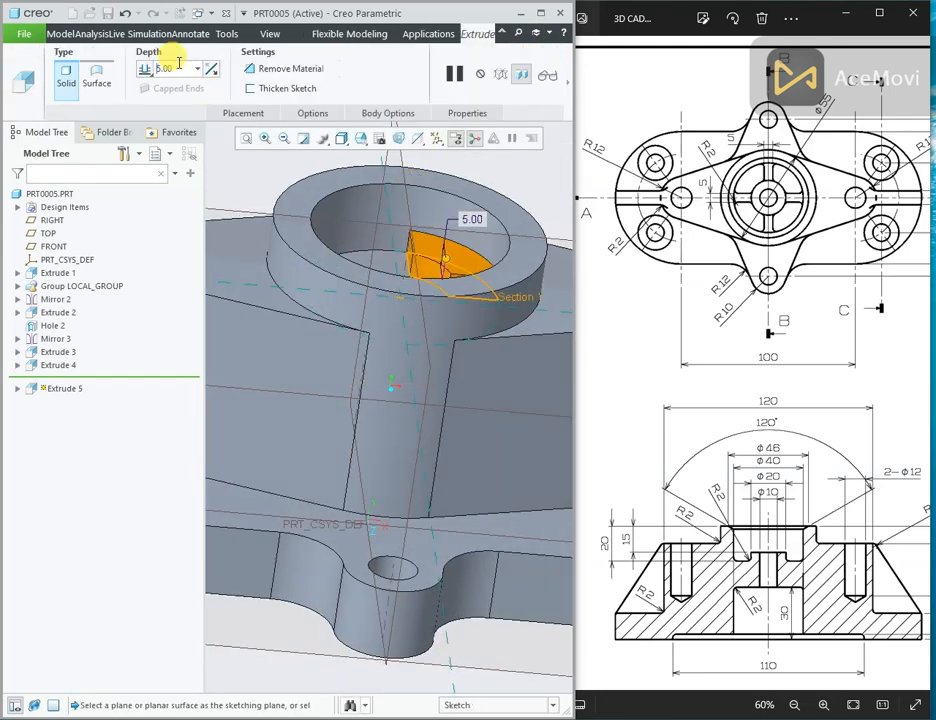
left_click(211, 72)
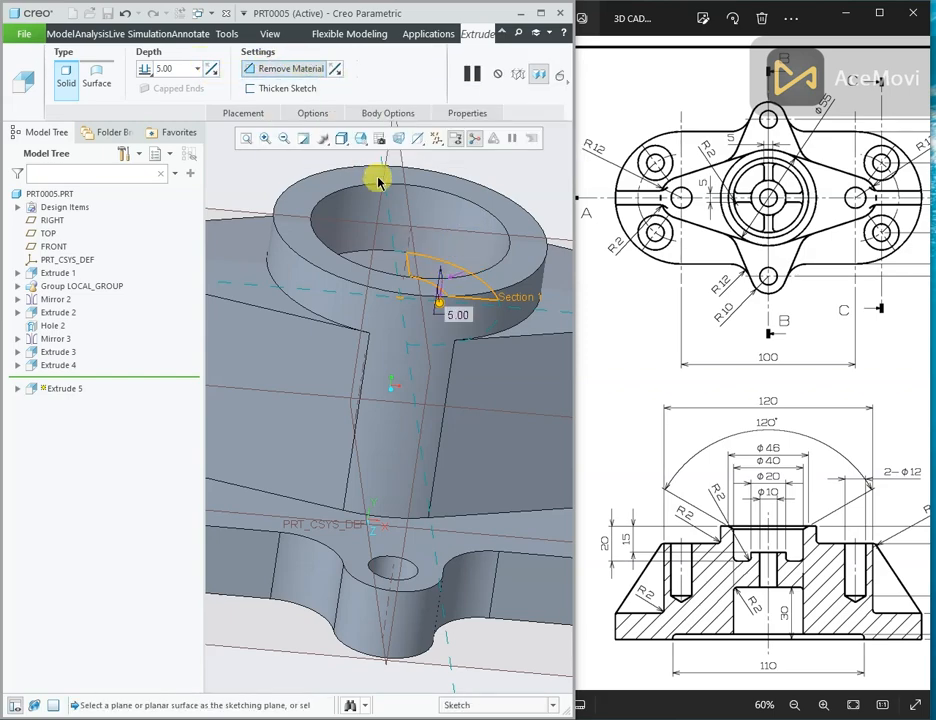
middle_click_drag(488, 197, 468, 194)
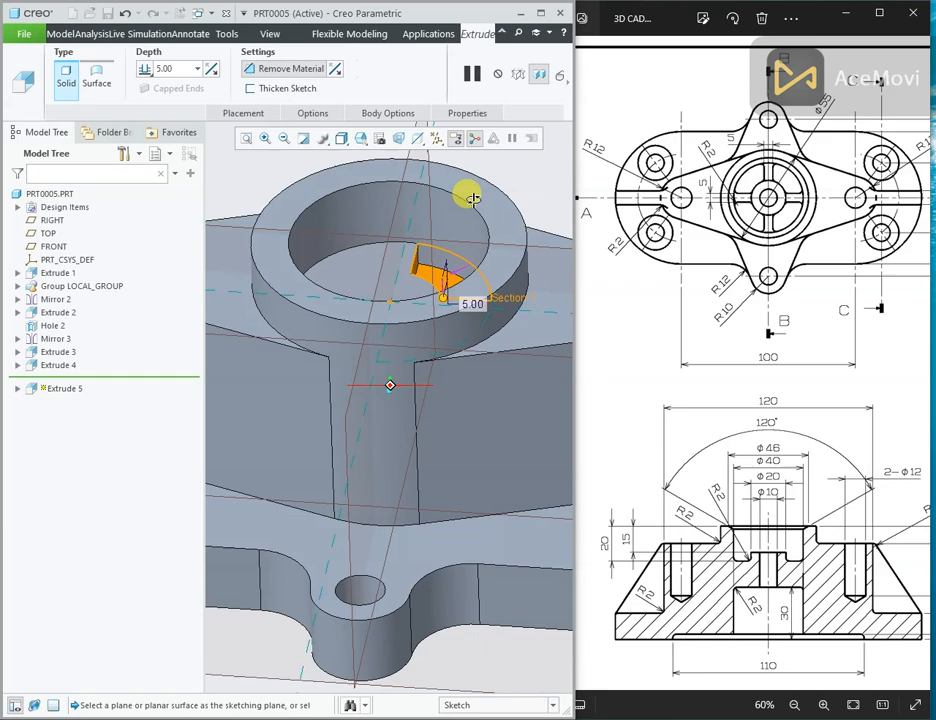
left_click(565, 80)
left_click(272, 73)
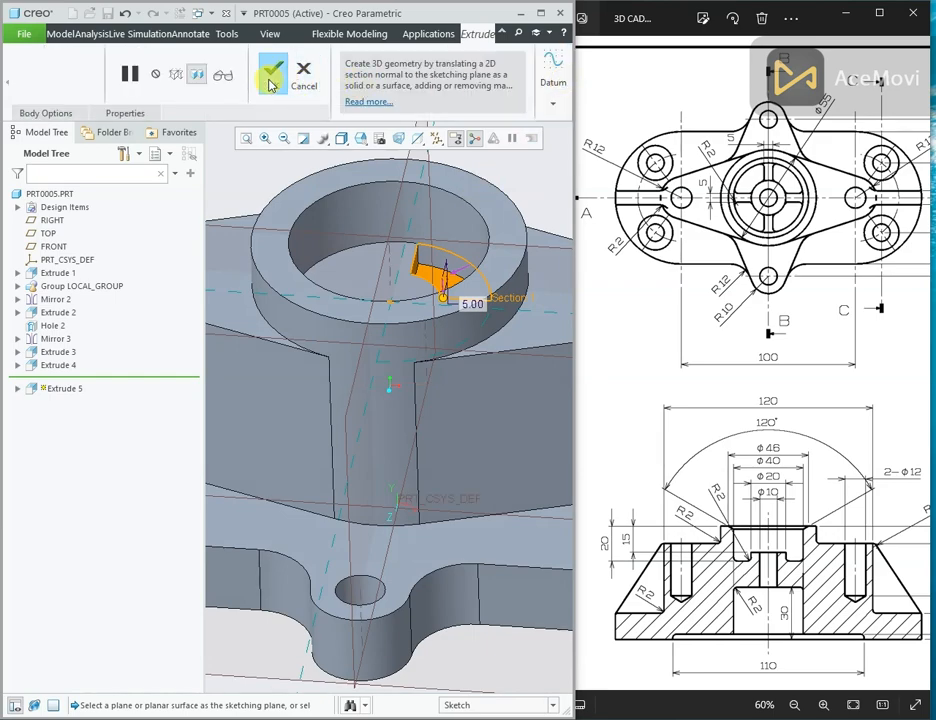
Pattern the quarter-ring cut around the central bore's axis with four members over a 360° angular extent.
right_click(52, 380)
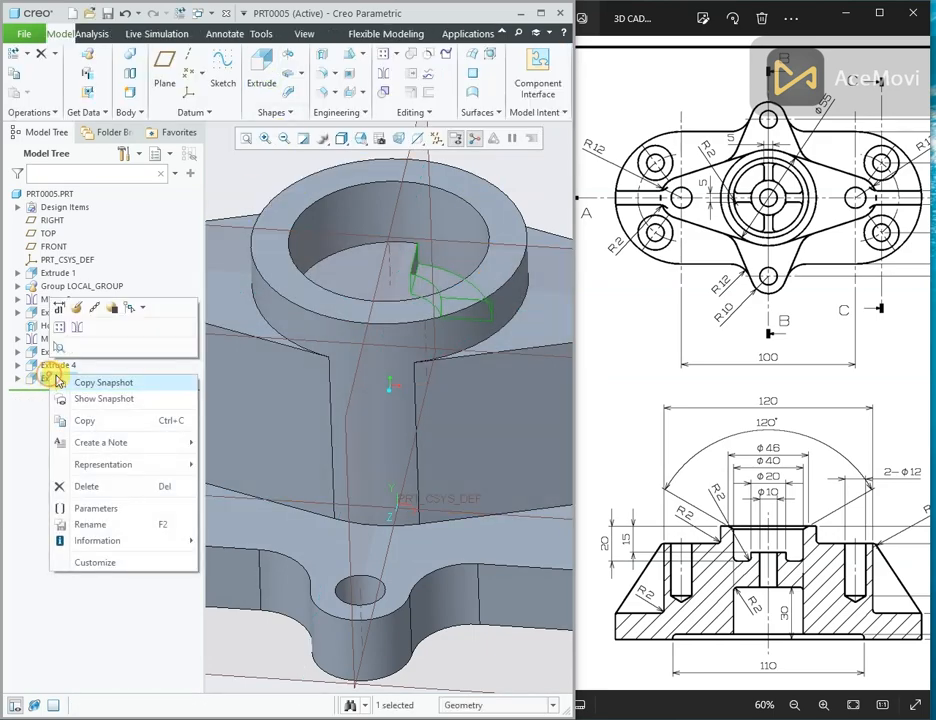
left_click(57, 318)
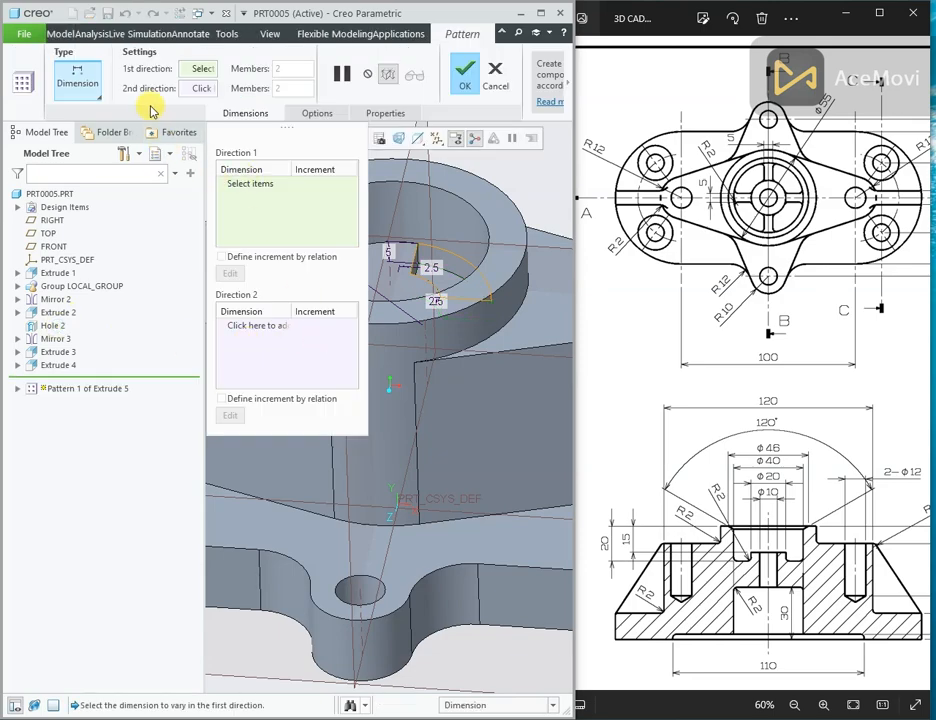
left_click(78, 82)
left_click(92, 143)
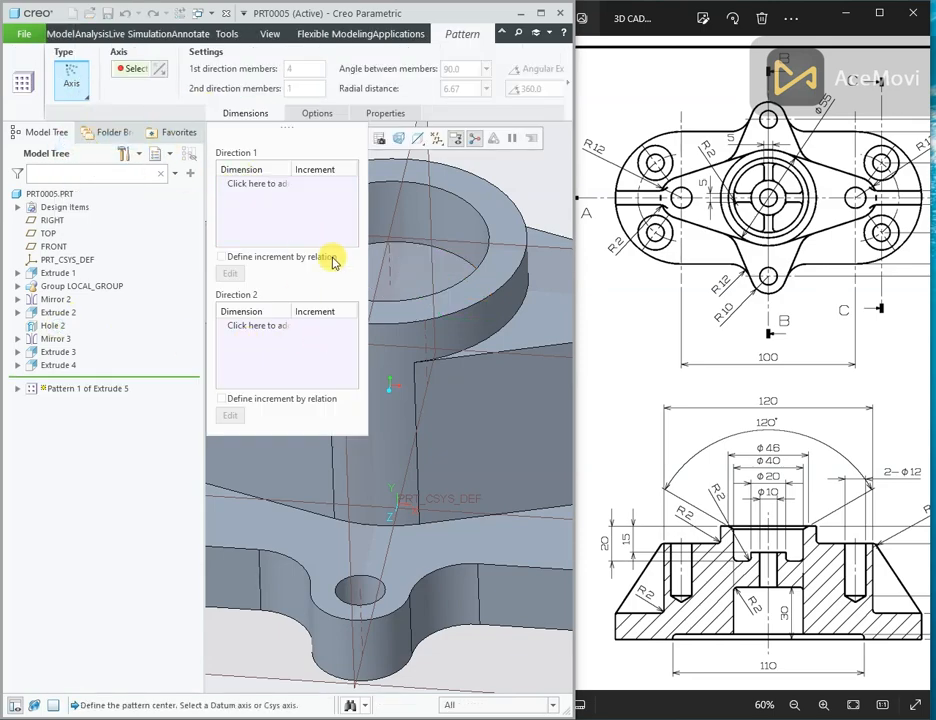
left_click_drag(272, 136, 106, 134)
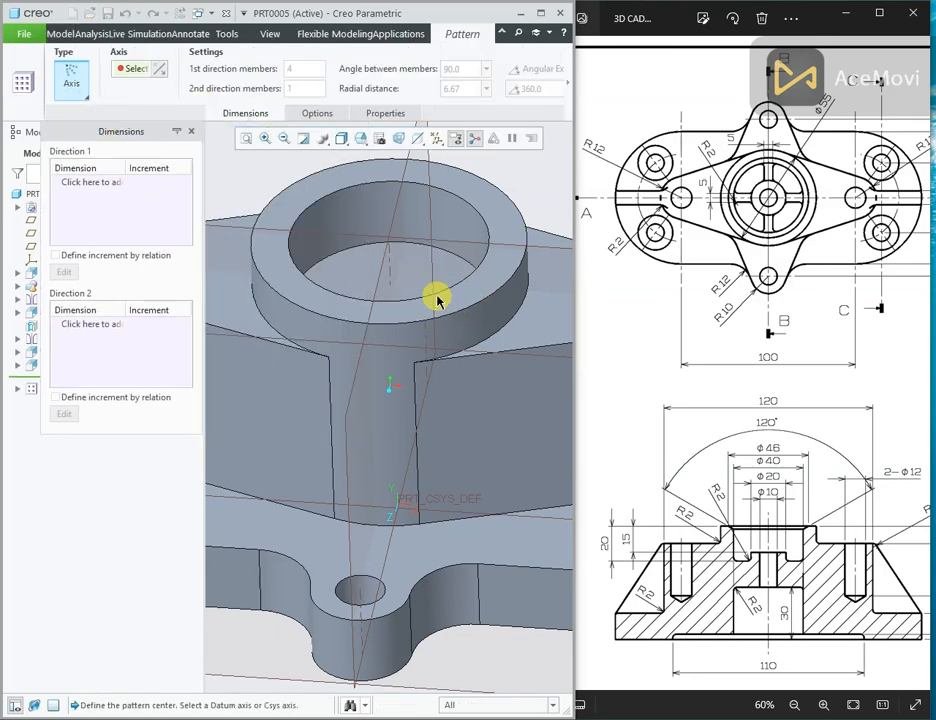
left_click(389, 240)
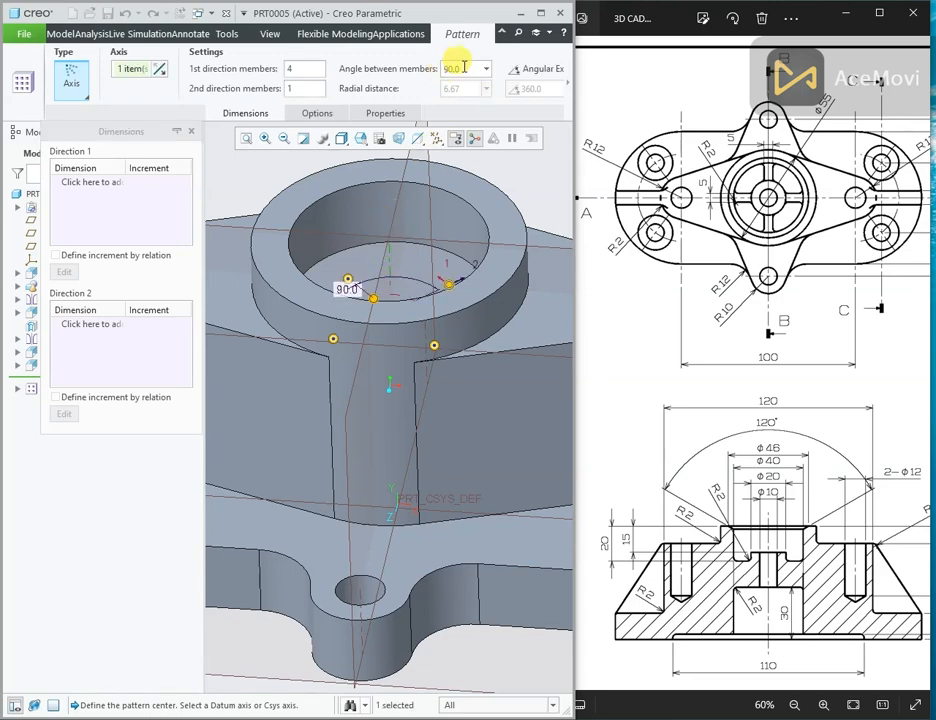
left_click(514, 72)
left_click(563, 74)
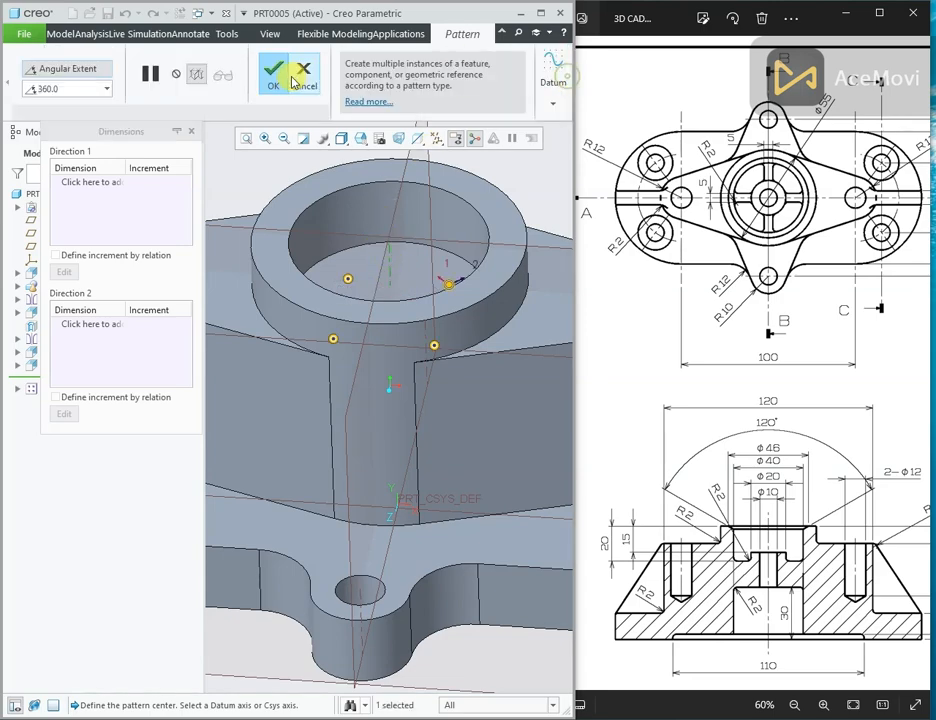
left_click(274, 77)
Place a coaxial hole on the raised body's top surface and the central bore's axis, with a diameter of 10 mm.
mouse_move(365, 200)
middle_mouse_down()
mouse_move(363, 152)
mouse_move(361, 211)
mouse_move(359, 184)
middle_mouse_up()
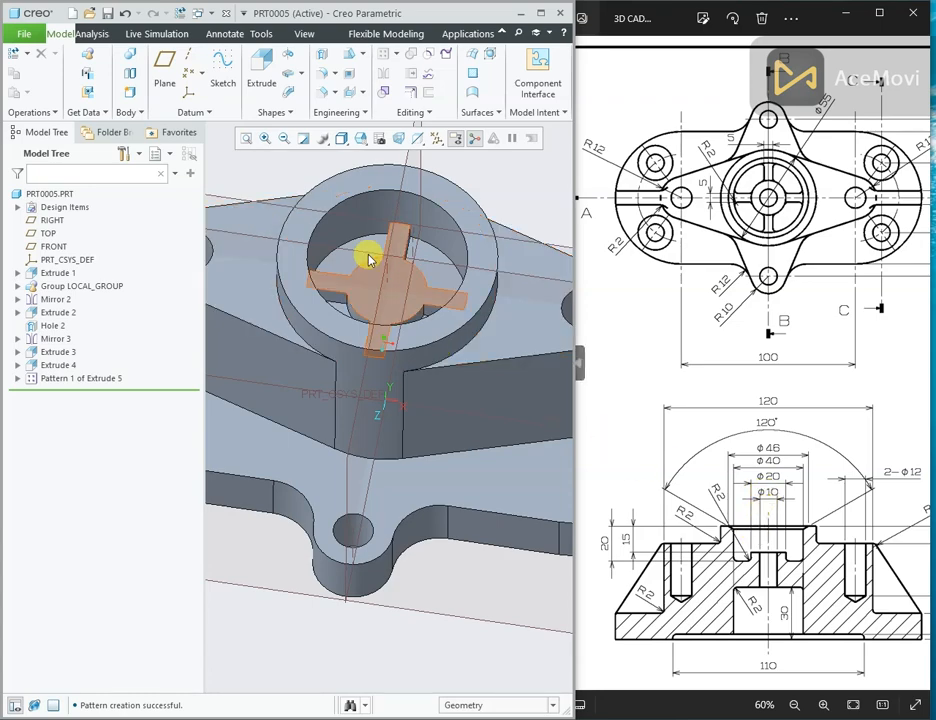
left_click(317, 56)
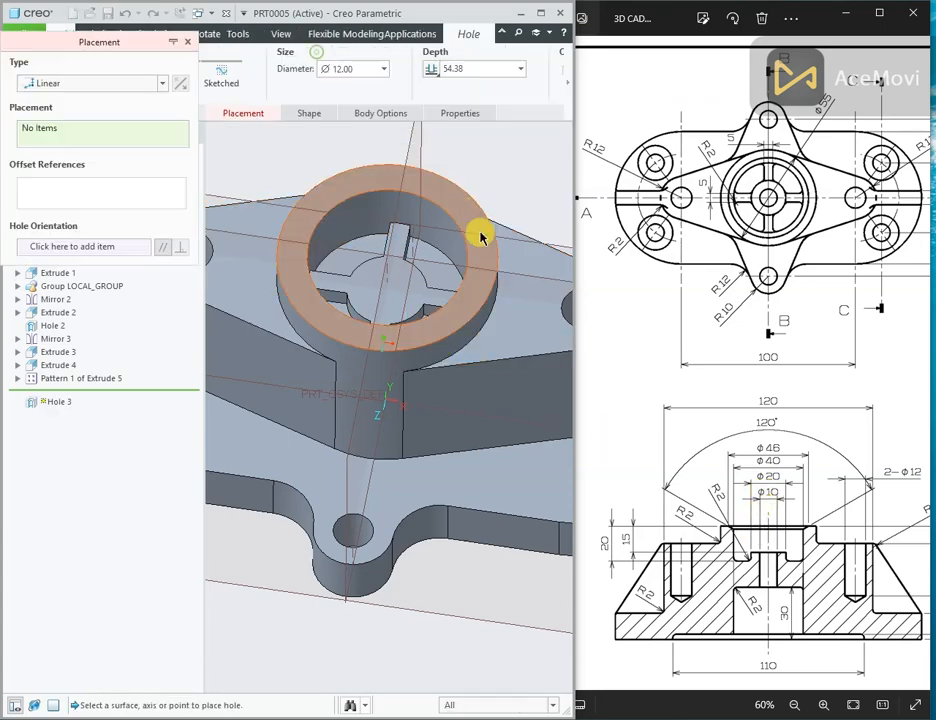
left_click(535, 302)
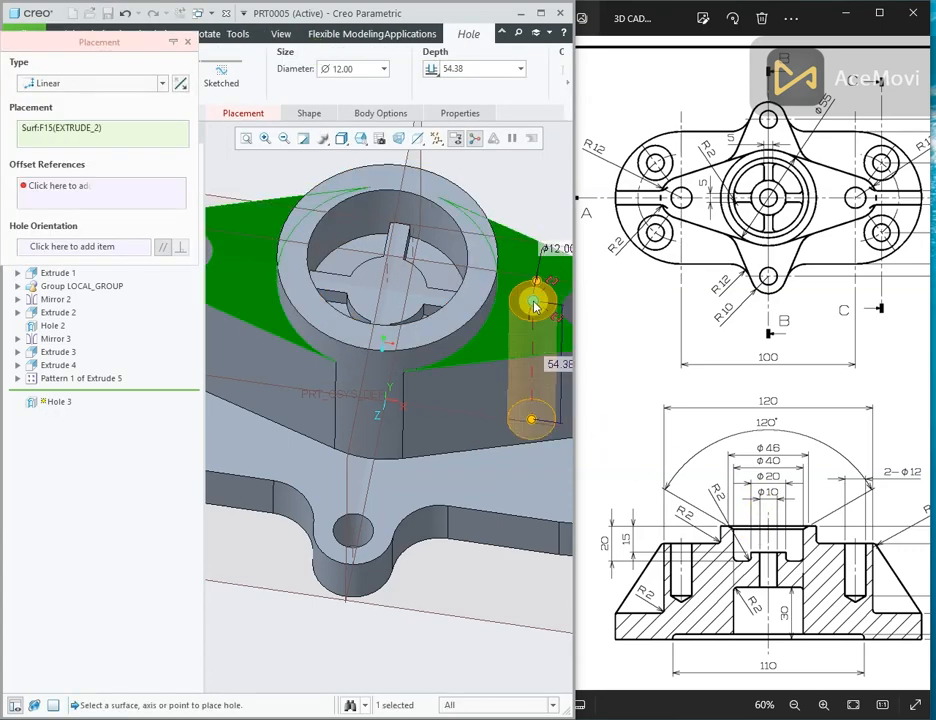
left_click(388, 280, "ctrl")
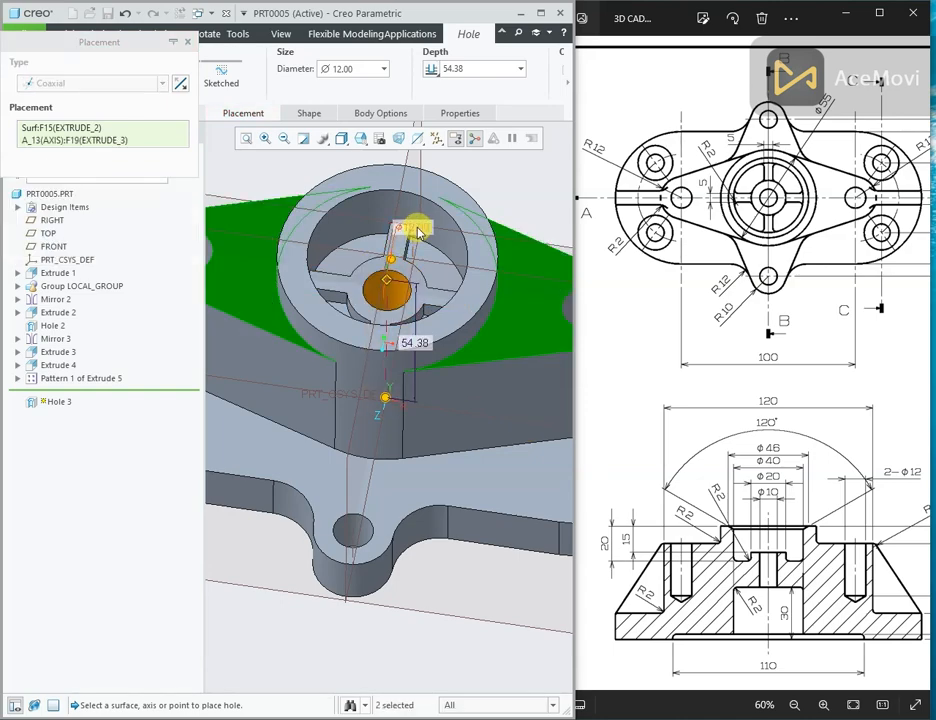
key("Return")
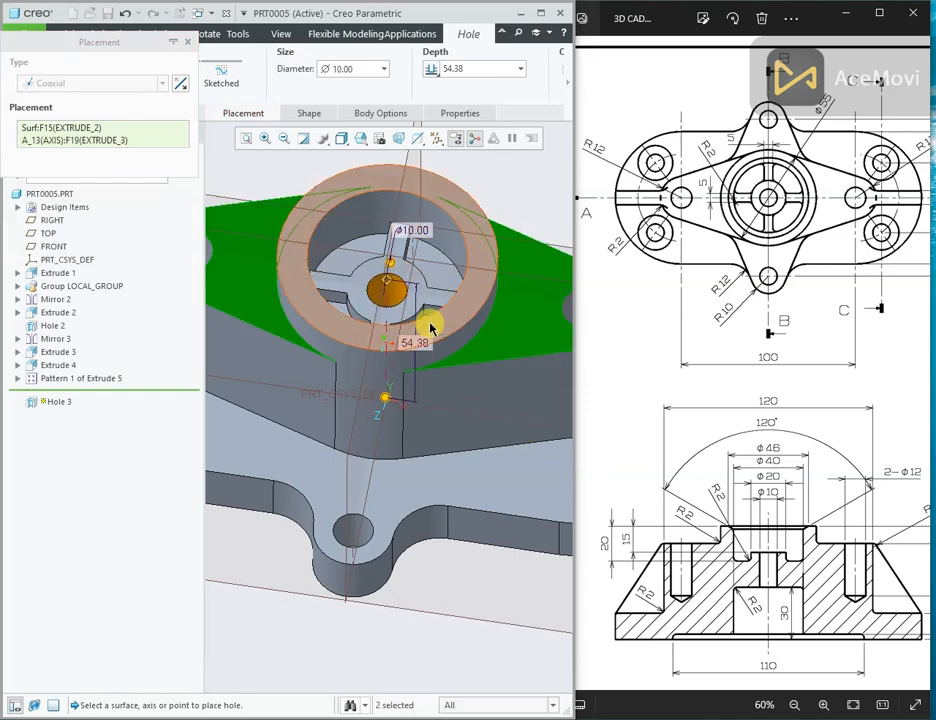
Extend the central hole's depth to 77.80 mm so it passes through the part, and complete the hole.
middle_click_drag(425, 288, 415, 310)
left_click_drag(375, 478, 382, 564)
middle_click_drag(382, 564, 355, 618)
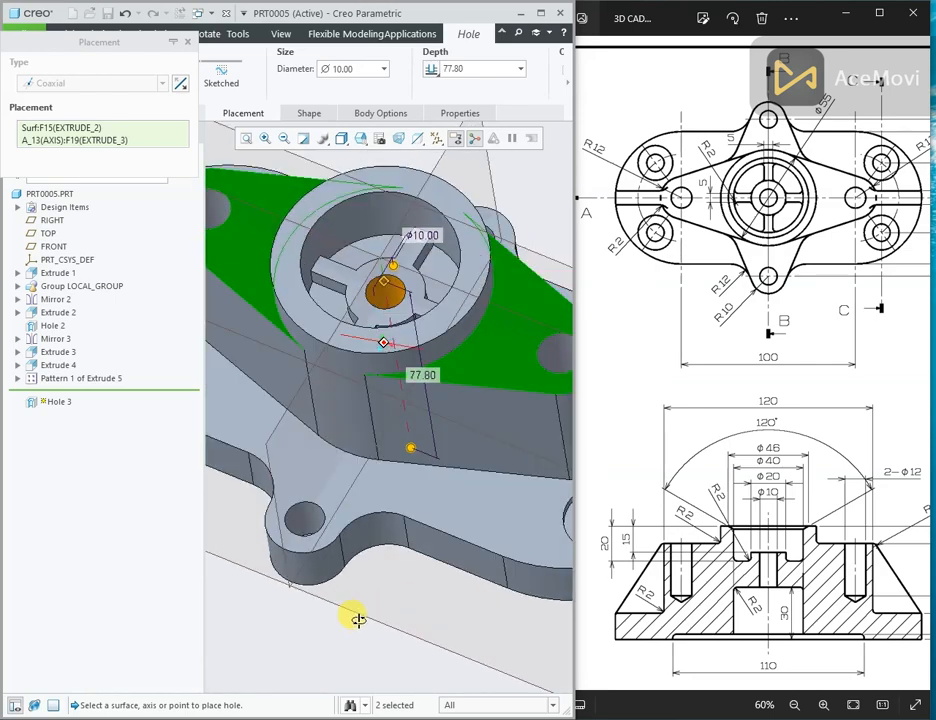
left_click(567, 98)
left_click(274, 83)
Inspect the model, and examine the reference drawing's plan view, Section C-C and Section A-A for the sloping rib's geometry.
scroll(373, 201, "up", 4)
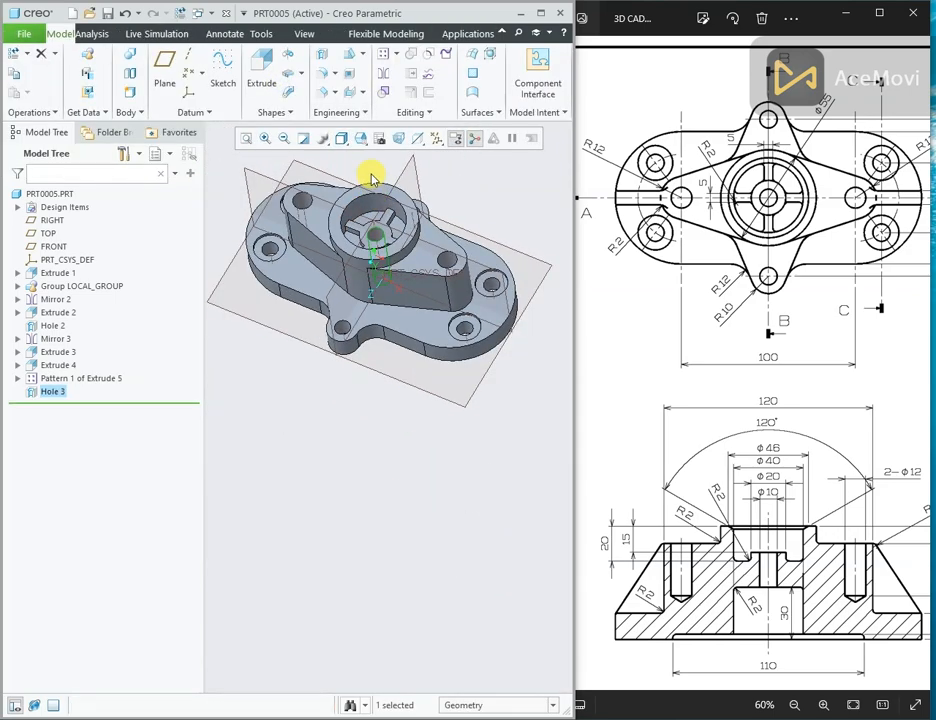
mouse_move(370, 178)
middle_mouse_down()
mouse_move(368, 167)
mouse_move(384, 169)
middle_mouse_up()
scroll(397, 184, "down", 3)
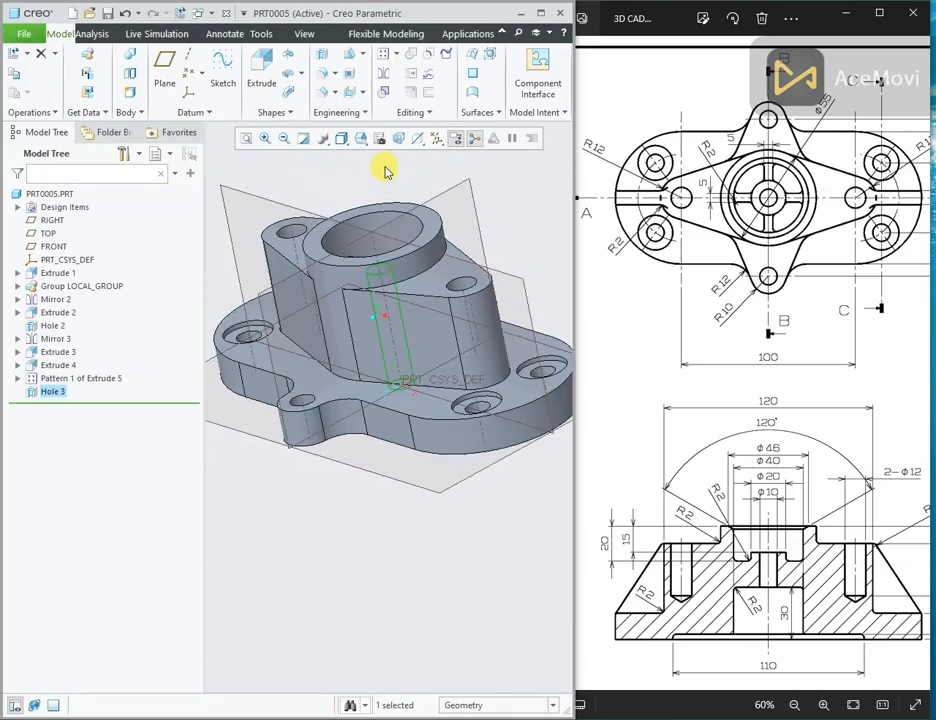
mouse_move(887, 526)
left_mouse_down()
mouse_move(768, 512)
mouse_move(762, 553)
left_mouse_up()
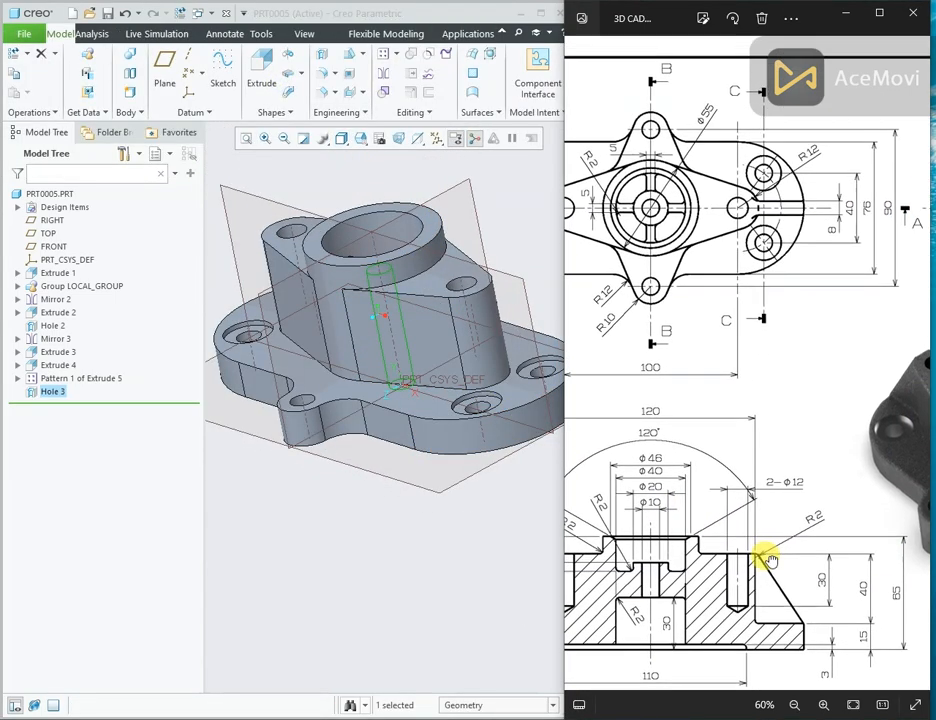
left_click_drag(788, 268, 885, 263)
mouse_move(704, 330)
left_mouse_down()
mouse_move(892, 311)
mouse_move(802, 305)
mouse_move(846, 293)
left_mouse_up()
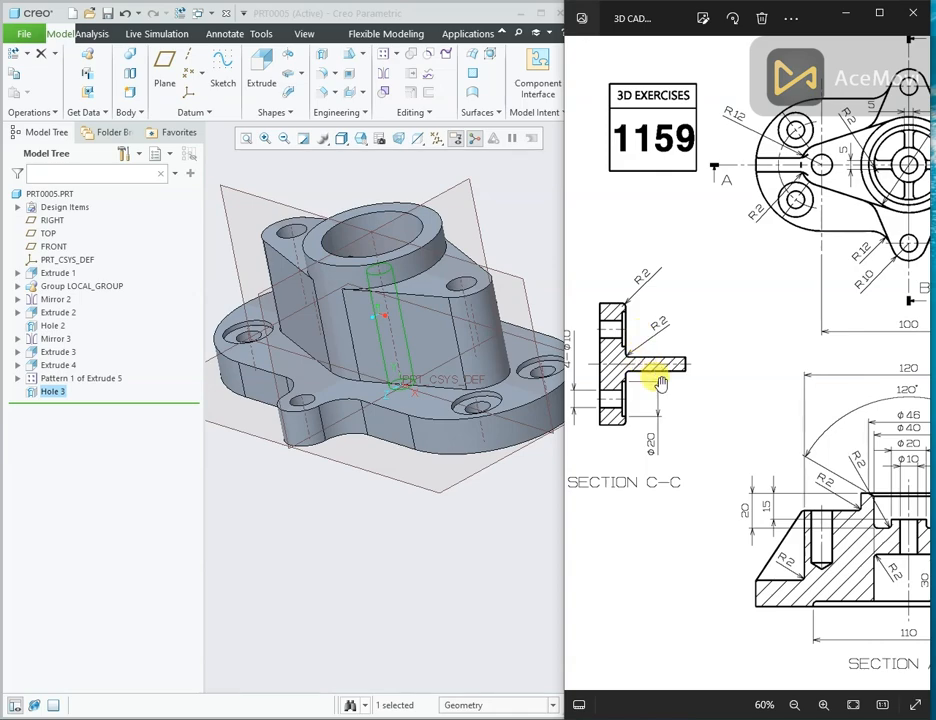
mouse_move(810, 385)
left_mouse_down()
mouse_move(654, 382)
mouse_move(740, 428)
mouse_move(681, 401)
mouse_move(728, 493)
left_mouse_up()
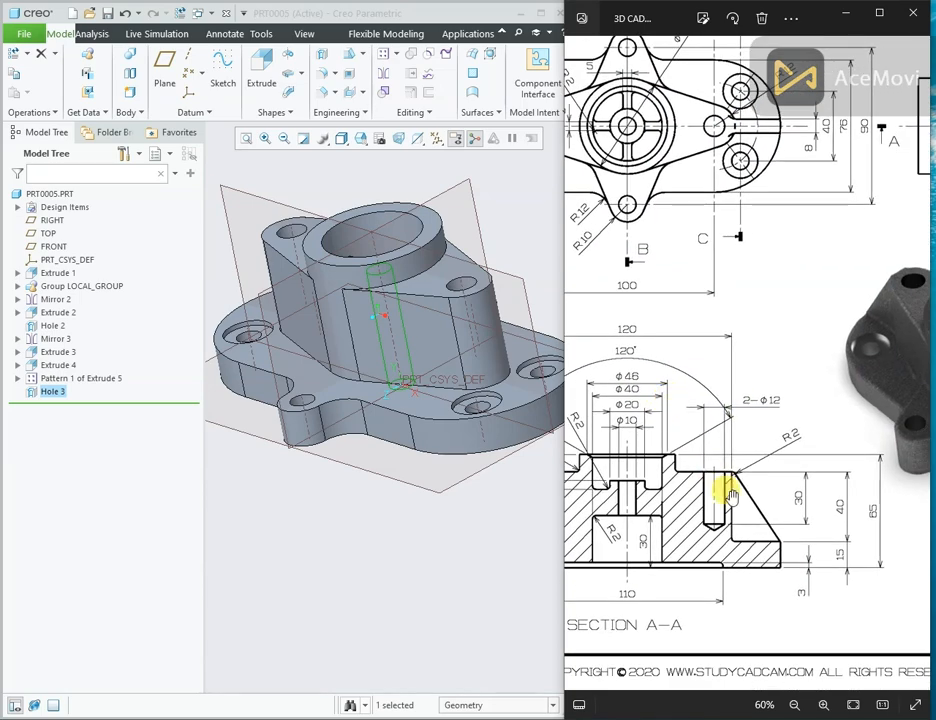
Start a Profile Rib on the FRONT plane and orient its sketch parallel to the screen.
left_click(545, 299)
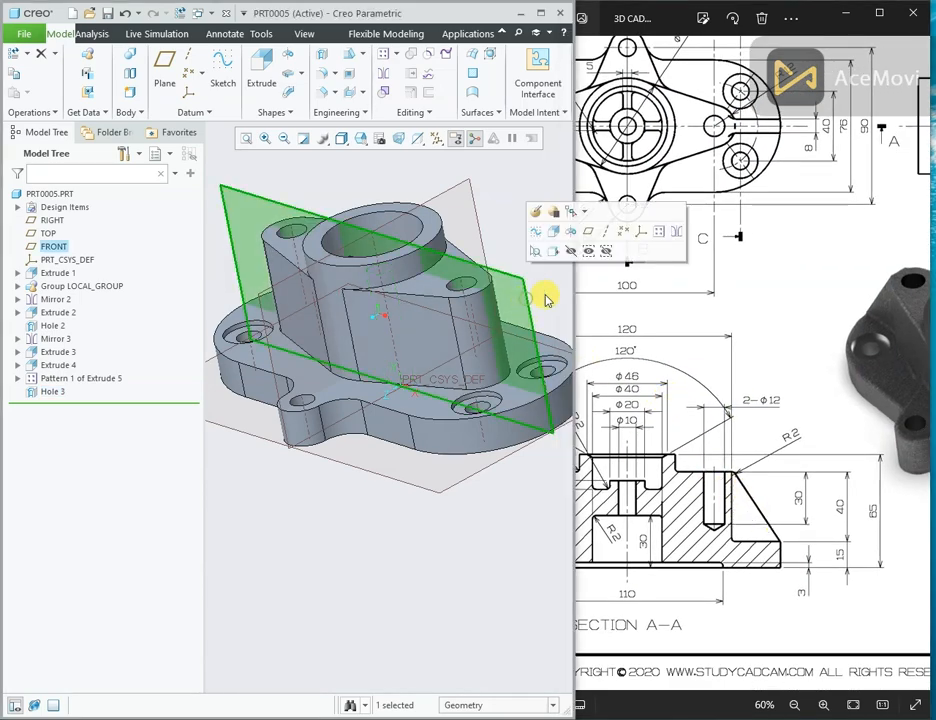
left_click(362, 94)
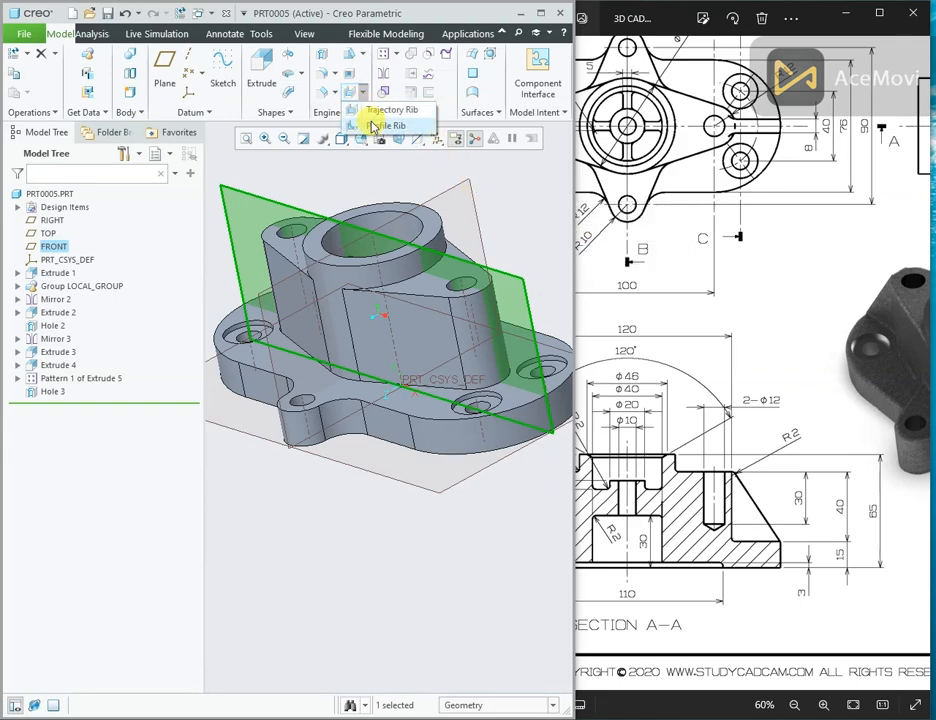
left_click(368, 125)
left_click(405, 138)
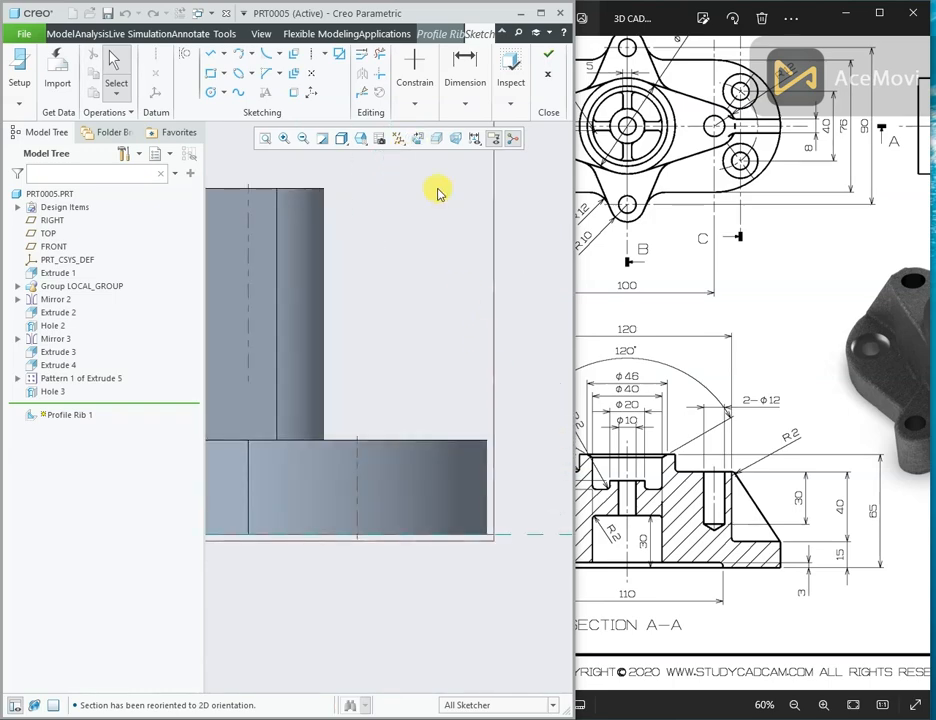
Add the raised body's top and outer side and the base's top and outer side as sketch references.
right_click(436, 190)
left_click(455, 243)
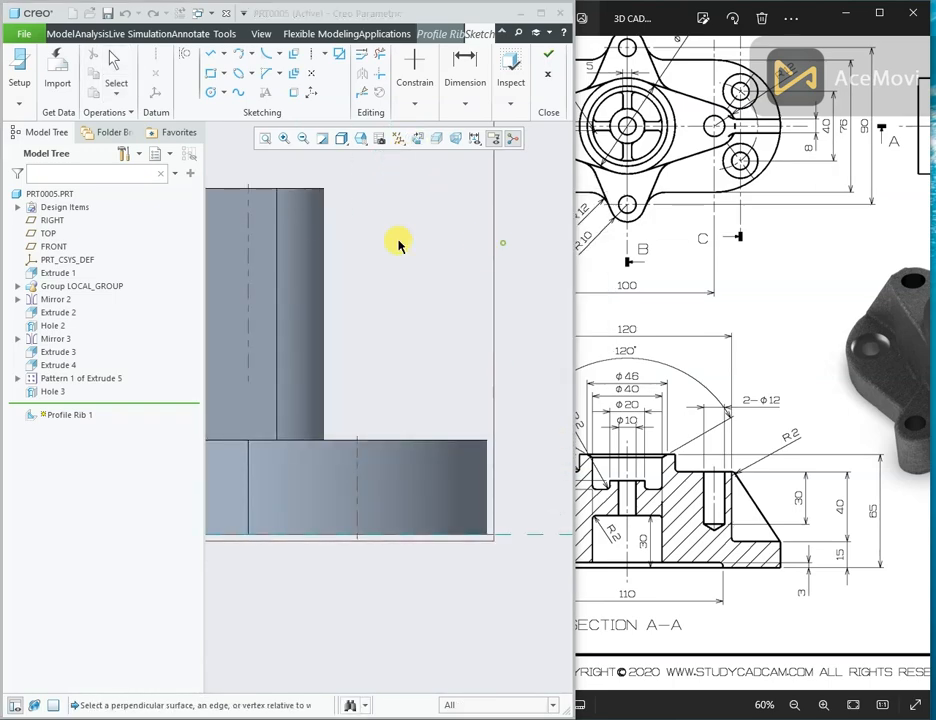
left_click(292, 193)
left_click(325, 218)
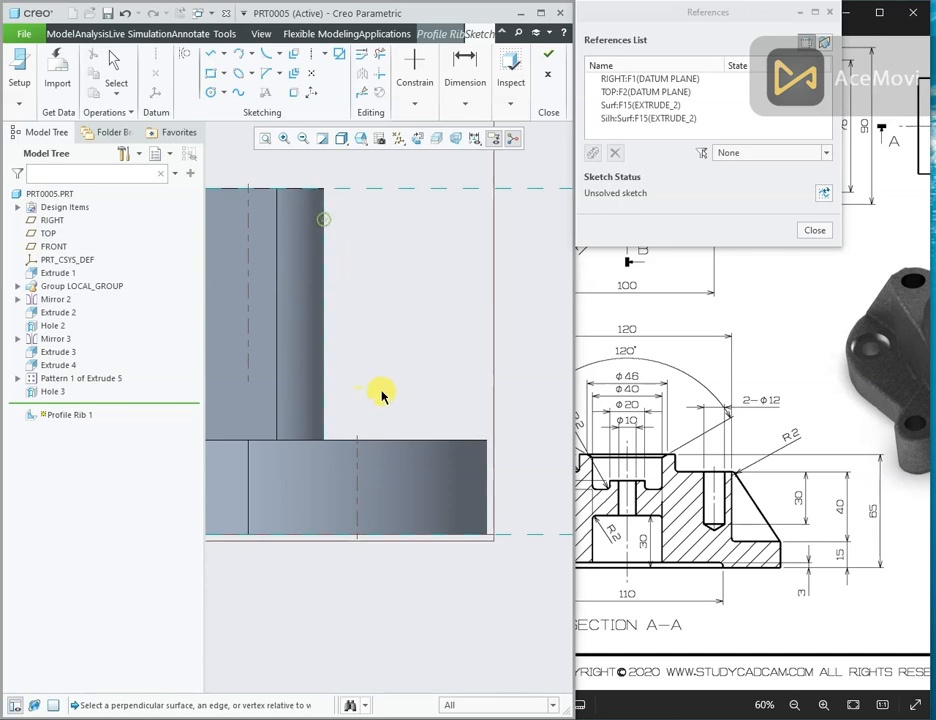
left_click(435, 445)
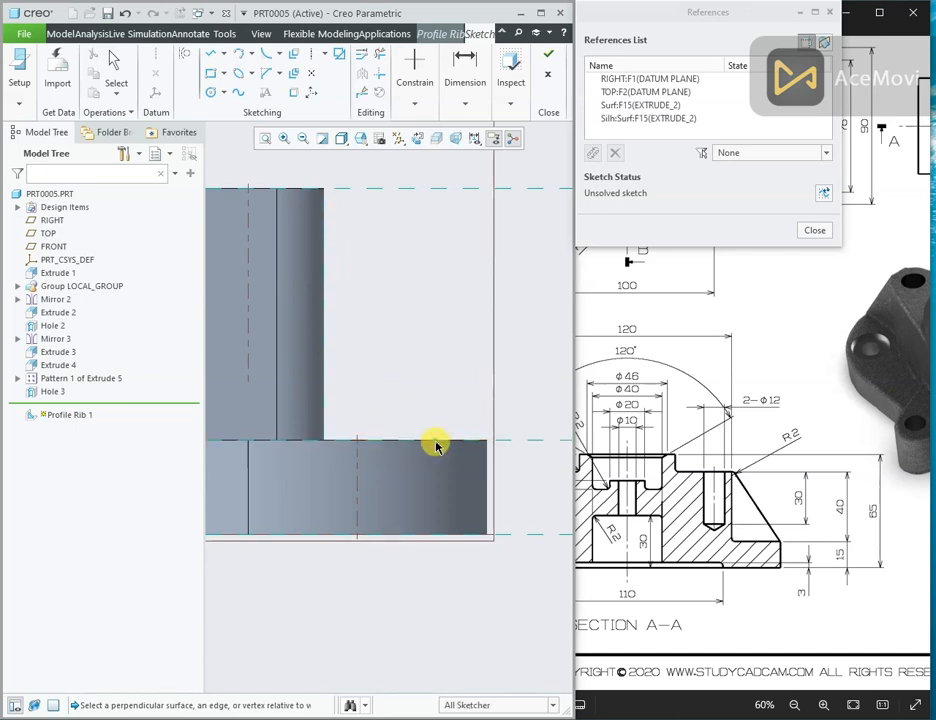
scroll(489, 468, "up", 2)
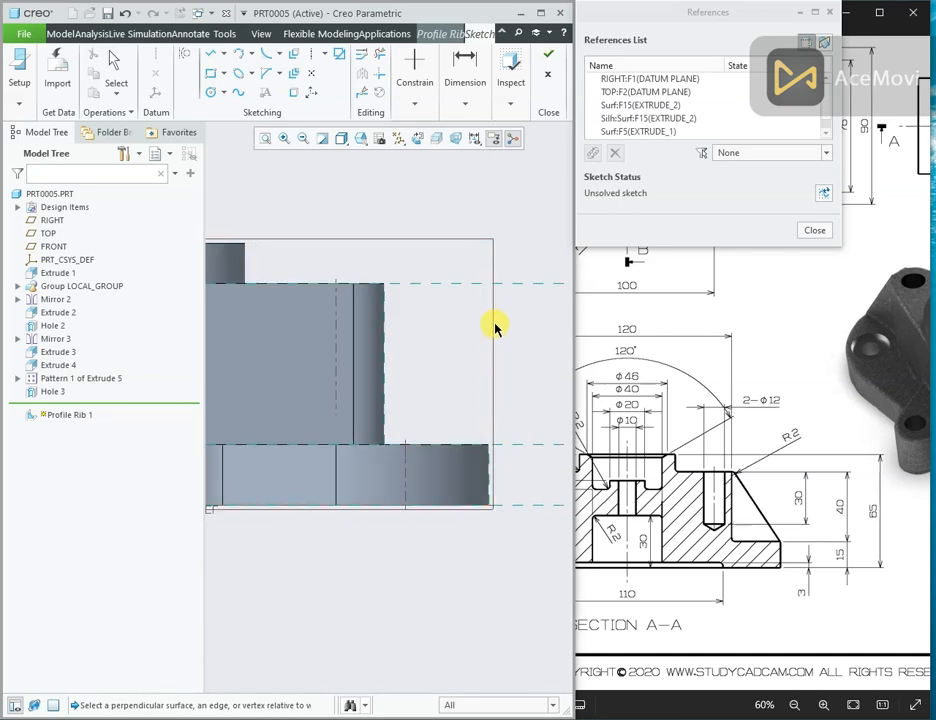
Sketch the rib's sloping line from the raised body's top outer corner to the base's top outer corner.
right_click(447, 238)
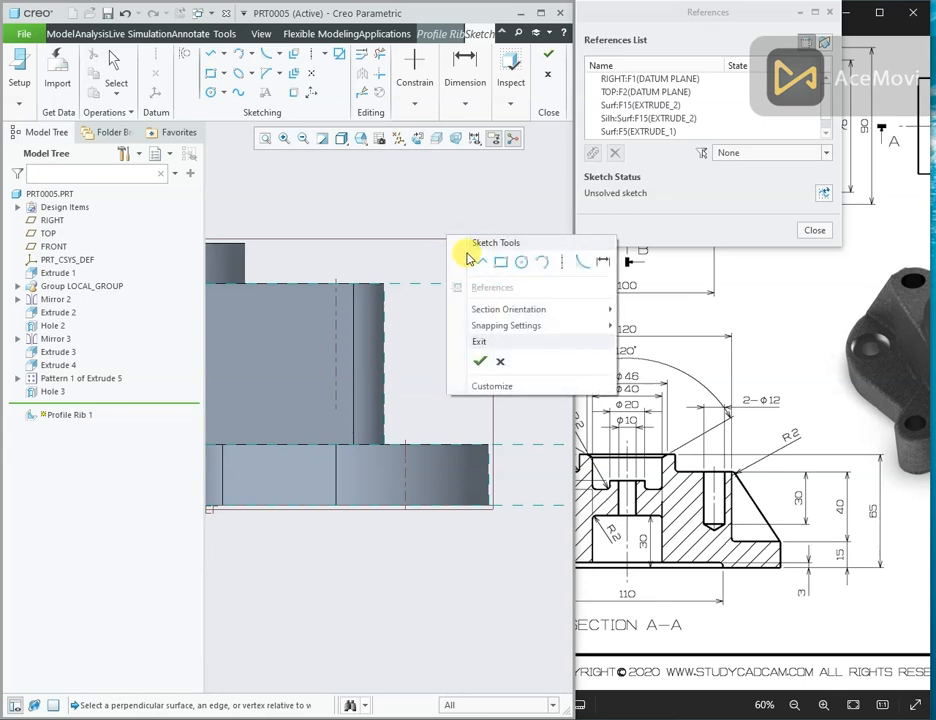
left_click(469, 258)
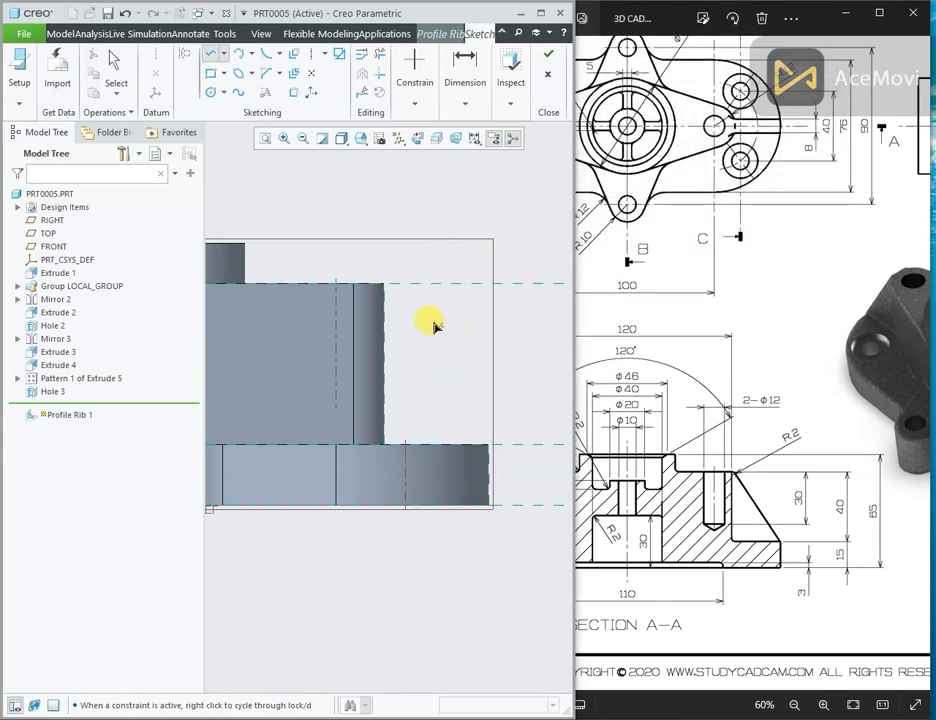
left_click(383, 285)
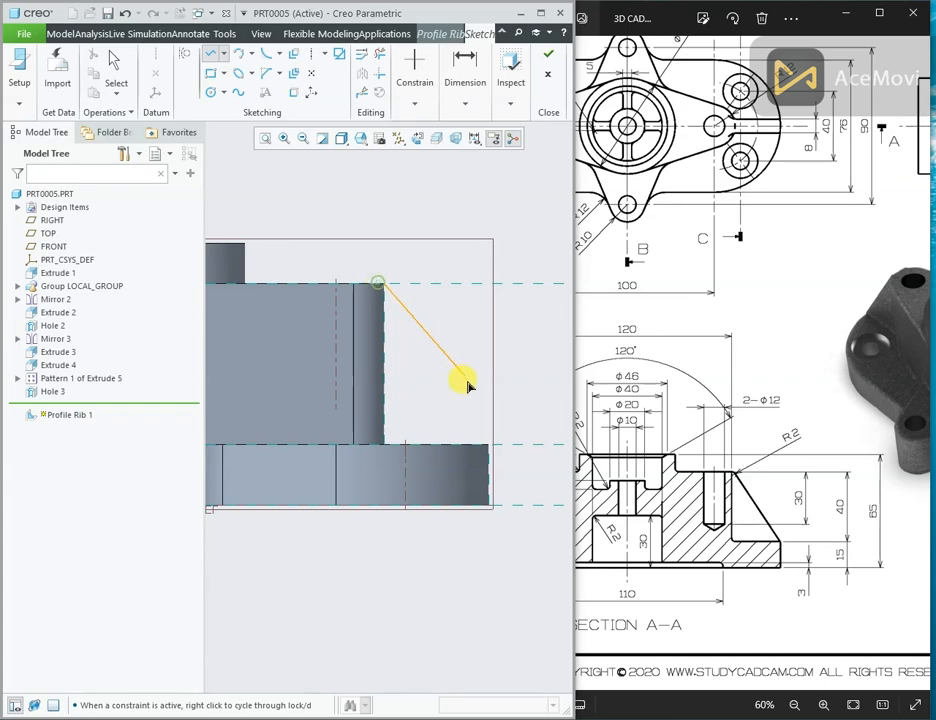
middle_click(515, 350)
middle_click_drag(516, 351, 489, 336)
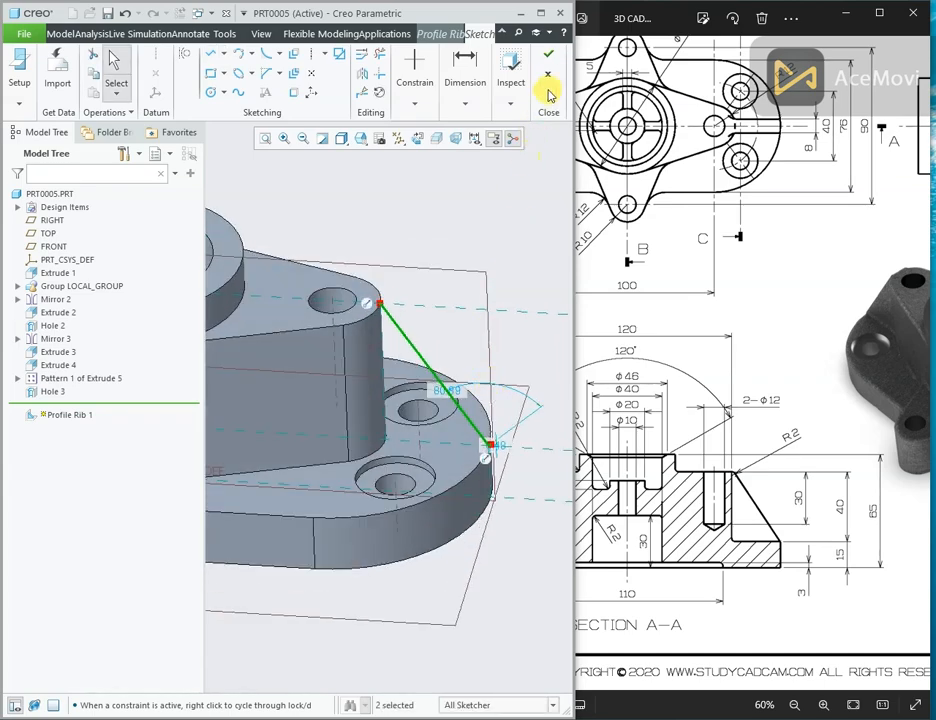
Try to complete the profile rib from the finished sketch with its direction flipped and a width of 8.
left_click(551, 58)
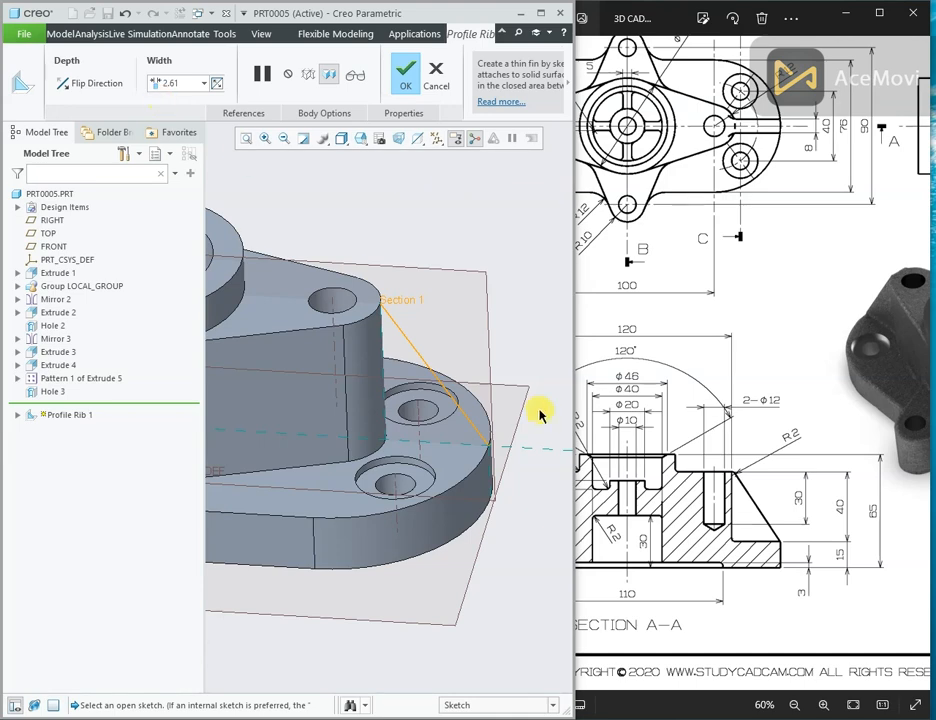
left_click(72, 89)
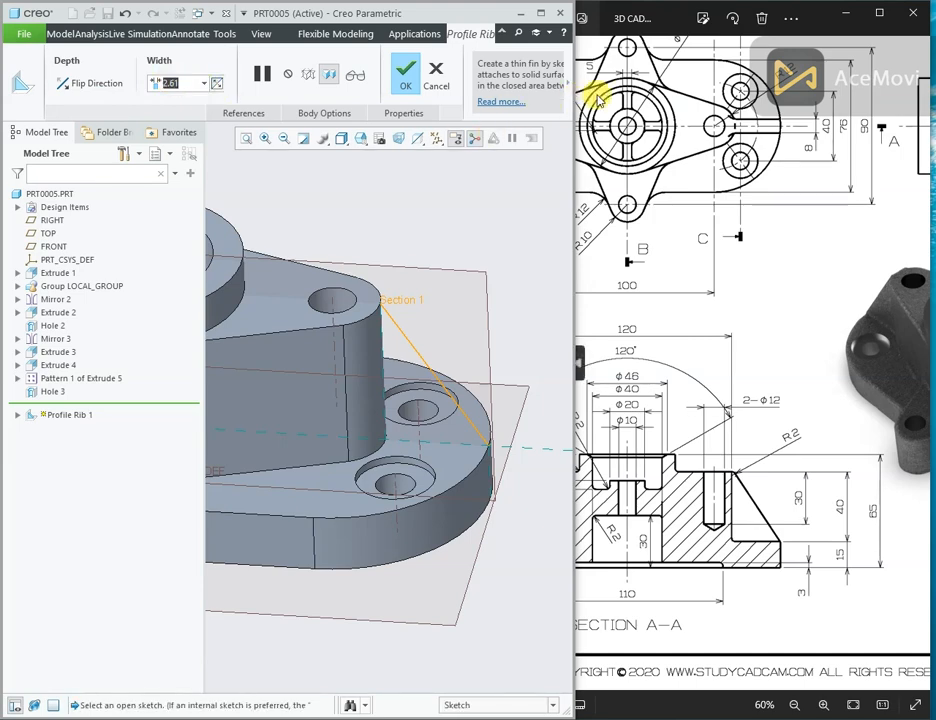
type("8")
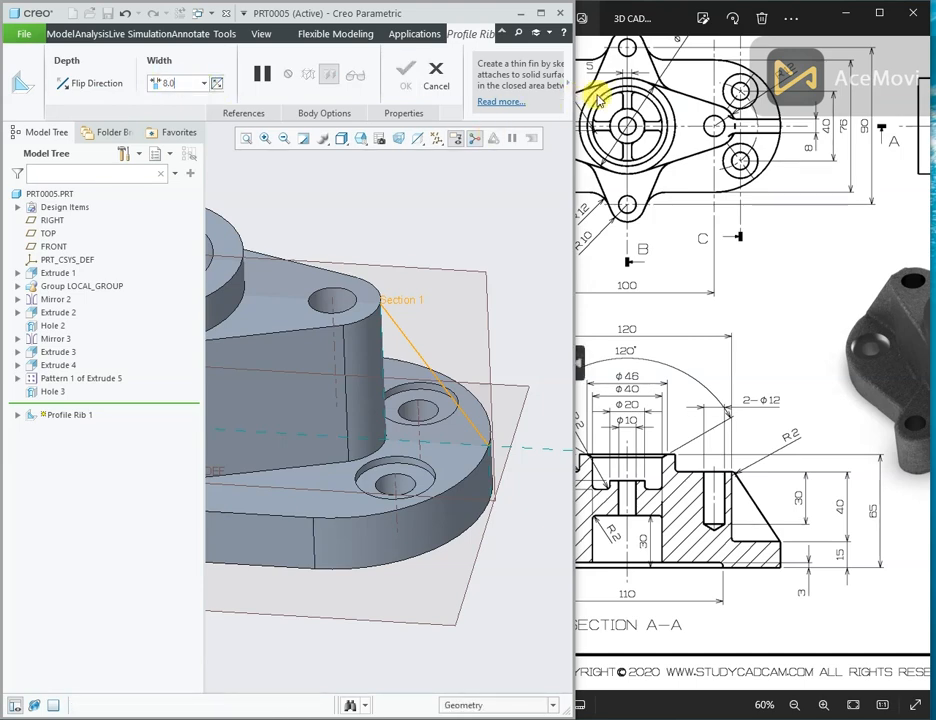
key("Return")
mouse_move(481, 316)
middle_mouse_down()
mouse_move(418, 307)
mouse_move(458, 321)
middle_mouse_up()
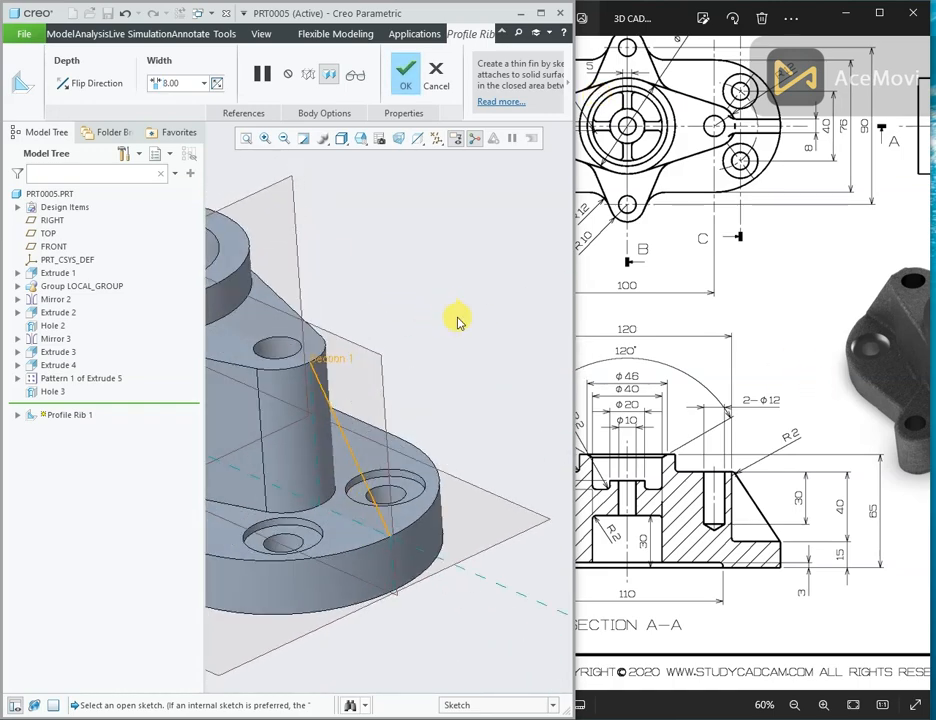
left_click(418, 87)
left_click(595, 392)
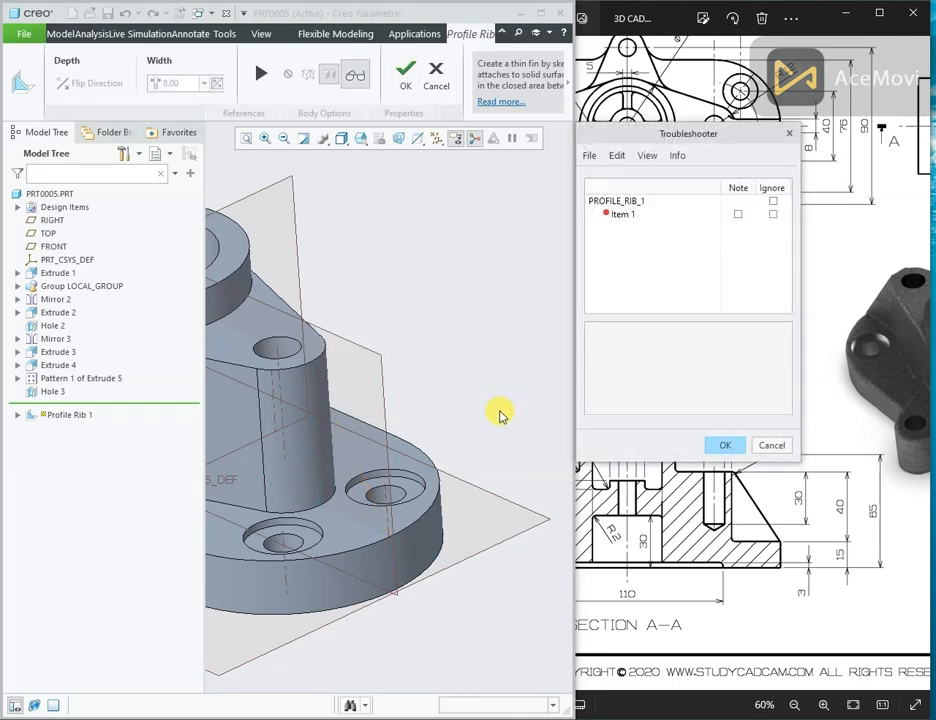
left_click(725, 445)
Resume editing the failed rib, check its section and direction, and cancel the Profile Rib.
key("ctrl+d")
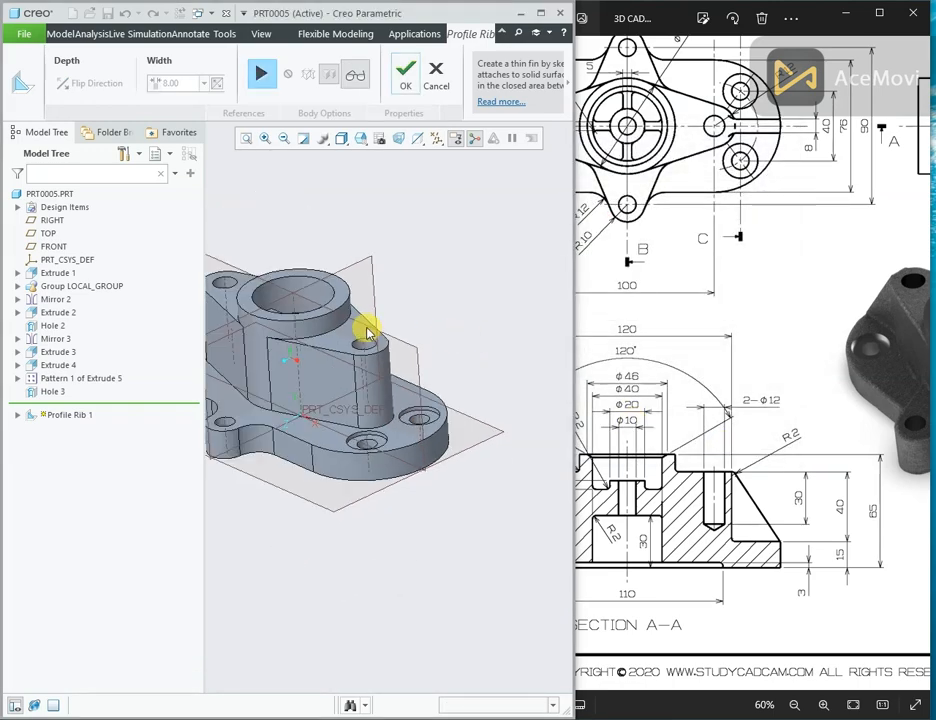
left_click(257, 78)
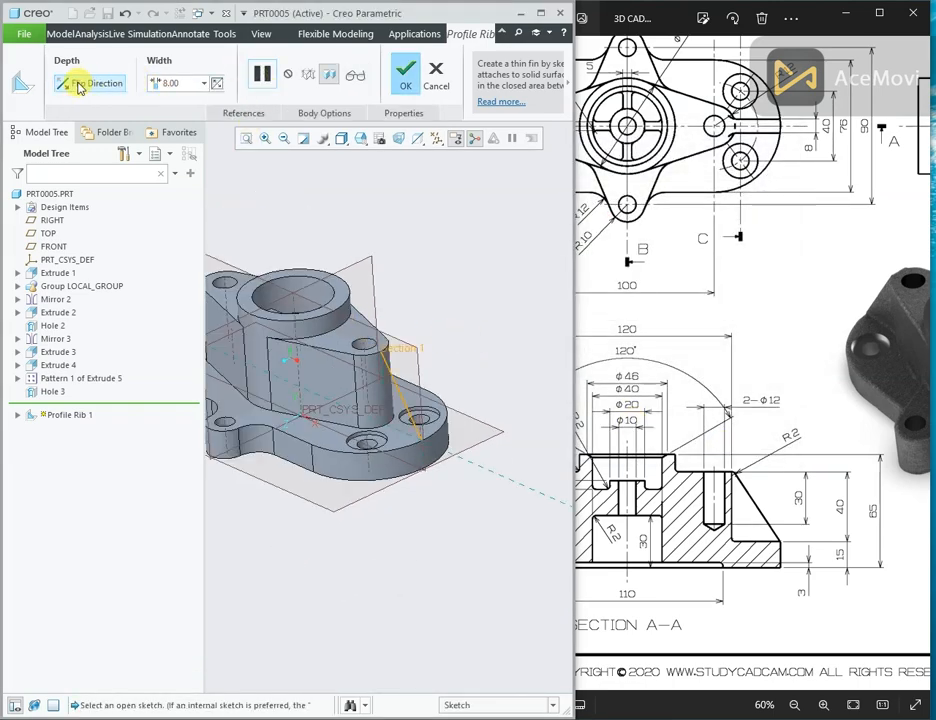
scroll(401, 396, "up", 3)
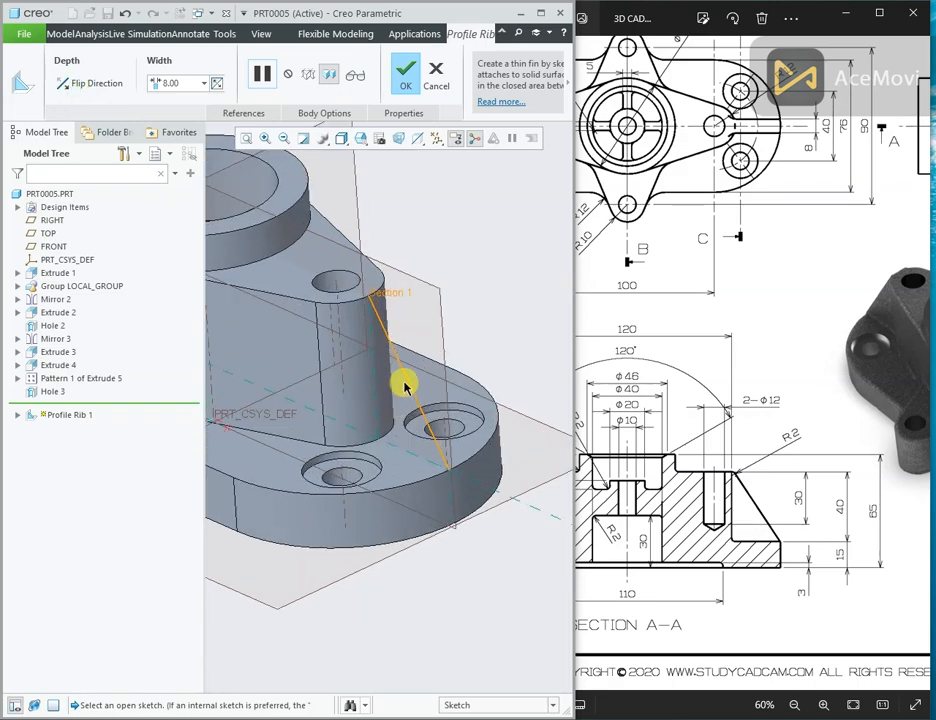
left_click(404, 375)
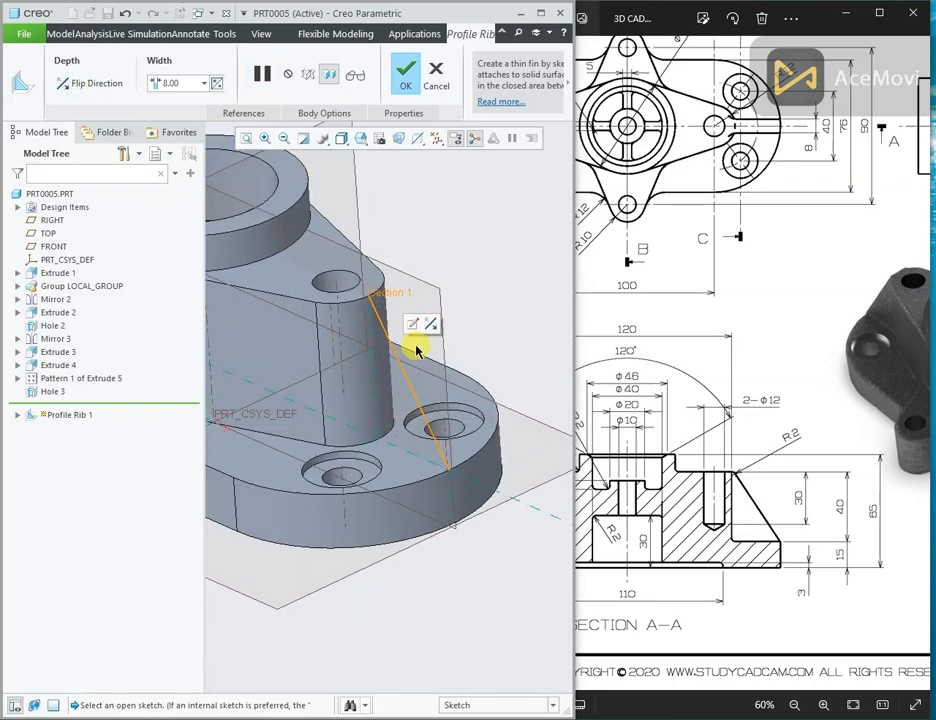
left_click(436, 74)
left_click(470, 393)
Start a new Profile Rib on the FRONT plane and orient its sketch parallel to the screen.
middle_click_drag(485, 382, 485, 333)
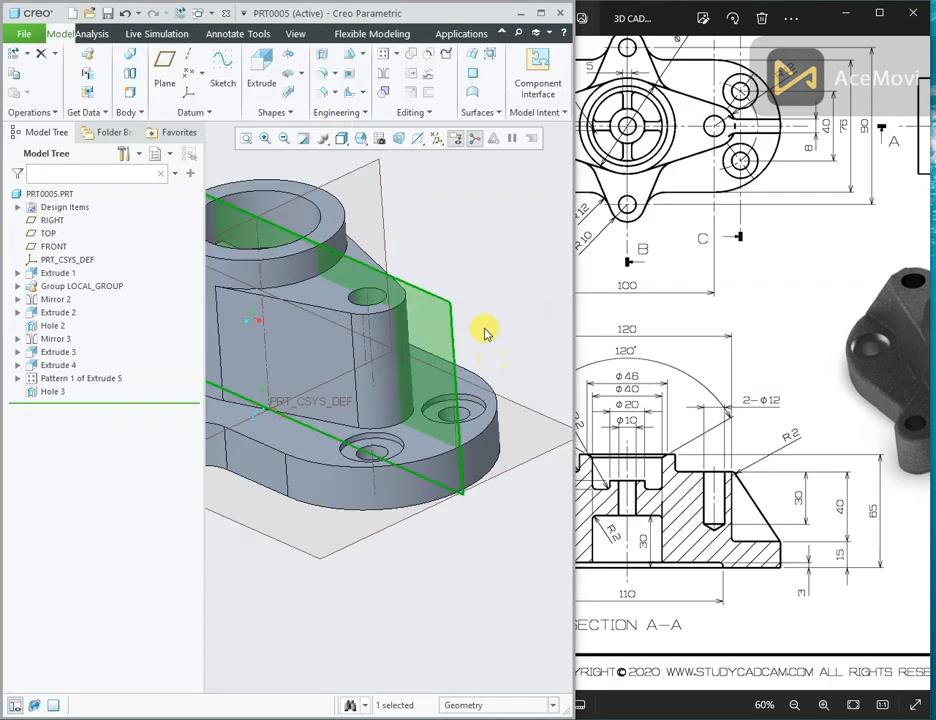
left_click(365, 97)
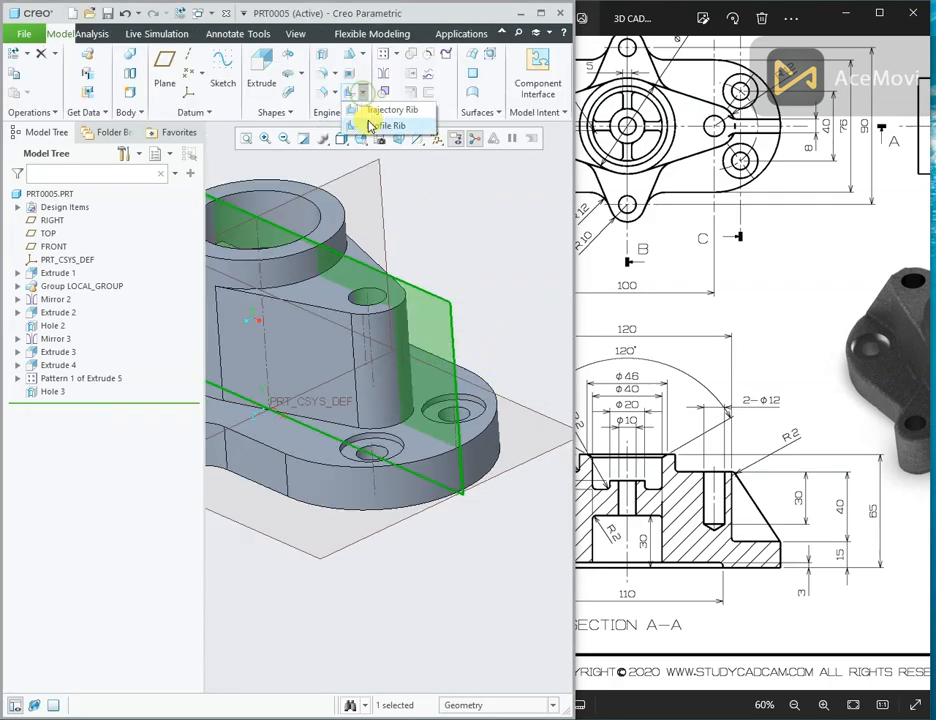
left_click(380, 127)
left_click(414, 138)
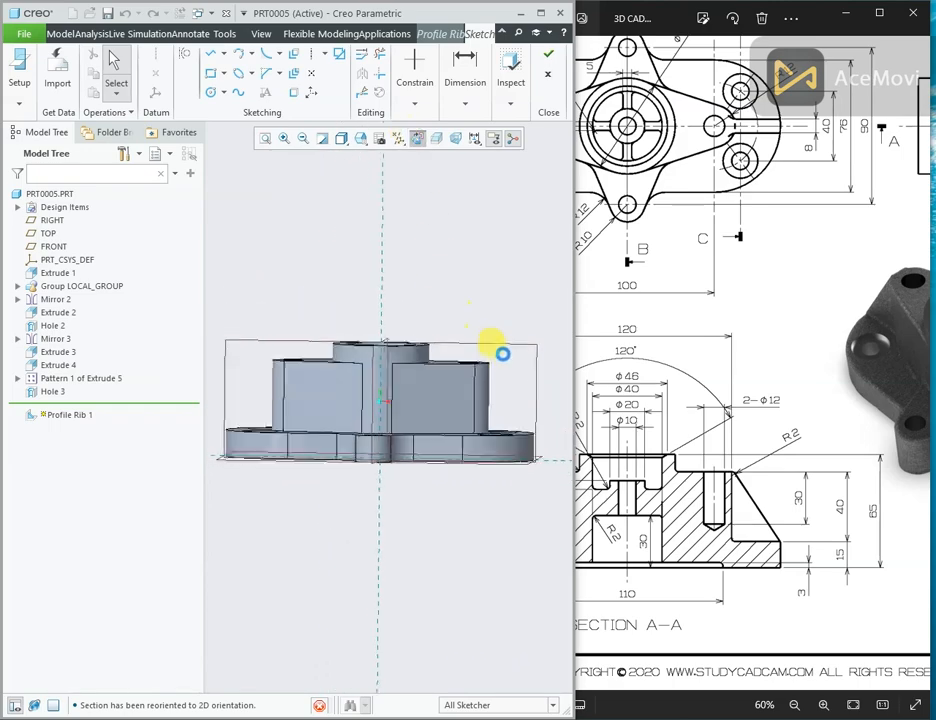
Add the raised body's top face and the base's outer side as references for the rib sketch.
scroll(539, 424, "down", 4)
right_click(433, 255)
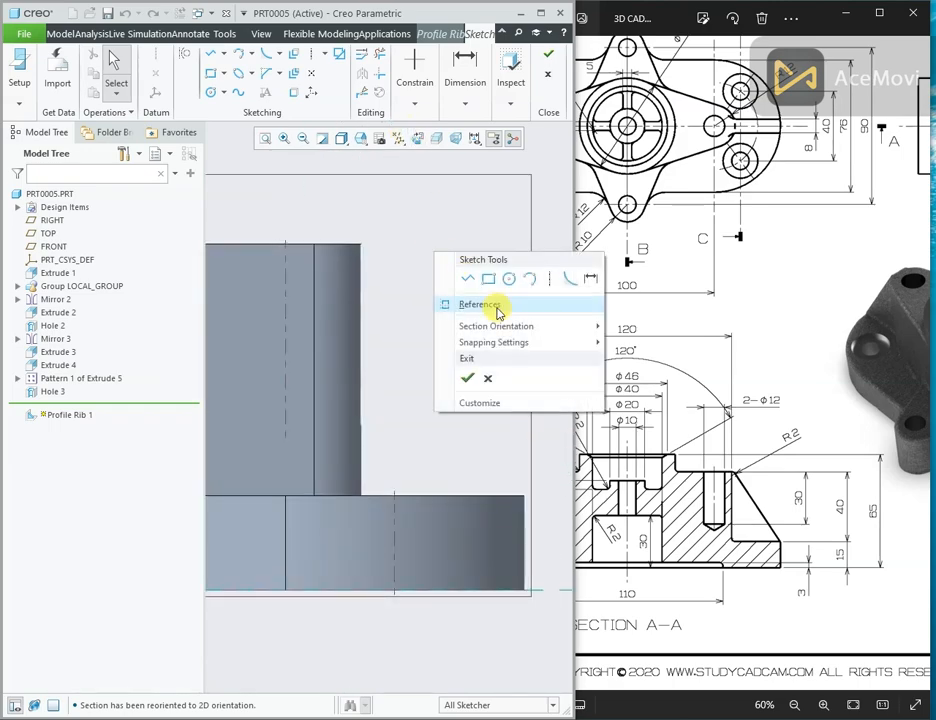
left_click(480, 304)
left_click(338, 246)
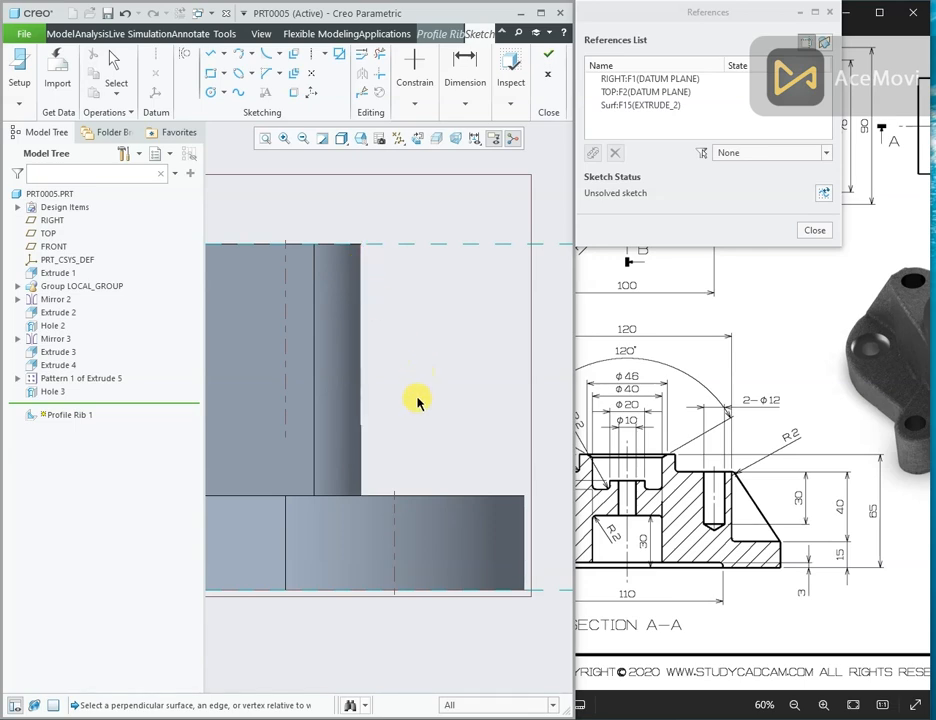
left_click(522, 556)
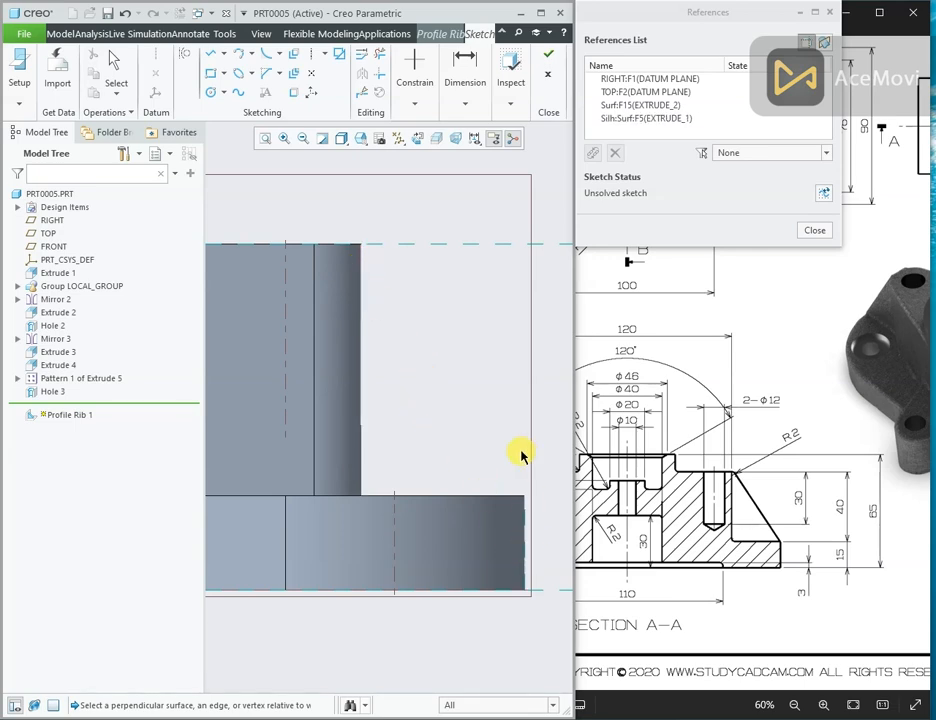
Sketch a sloping line from the raised body's top outer corner to the base's top outer corner and finish the sketch.
left_click(206, 57)
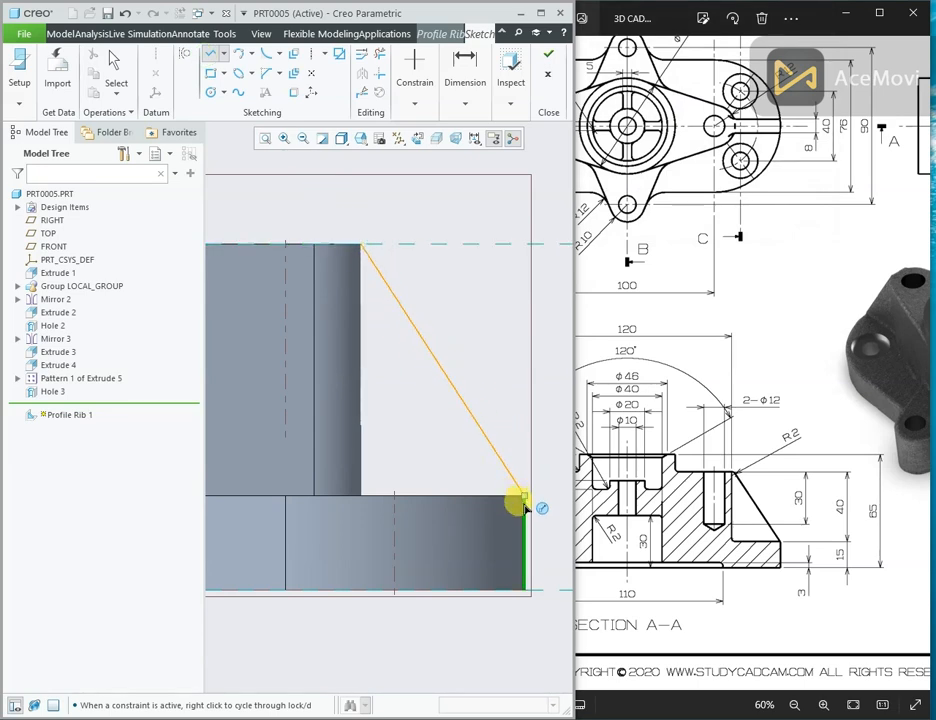
left_click(536, 420)
middle_click(537, 418)
middle_click_drag(537, 418, 518, 402)
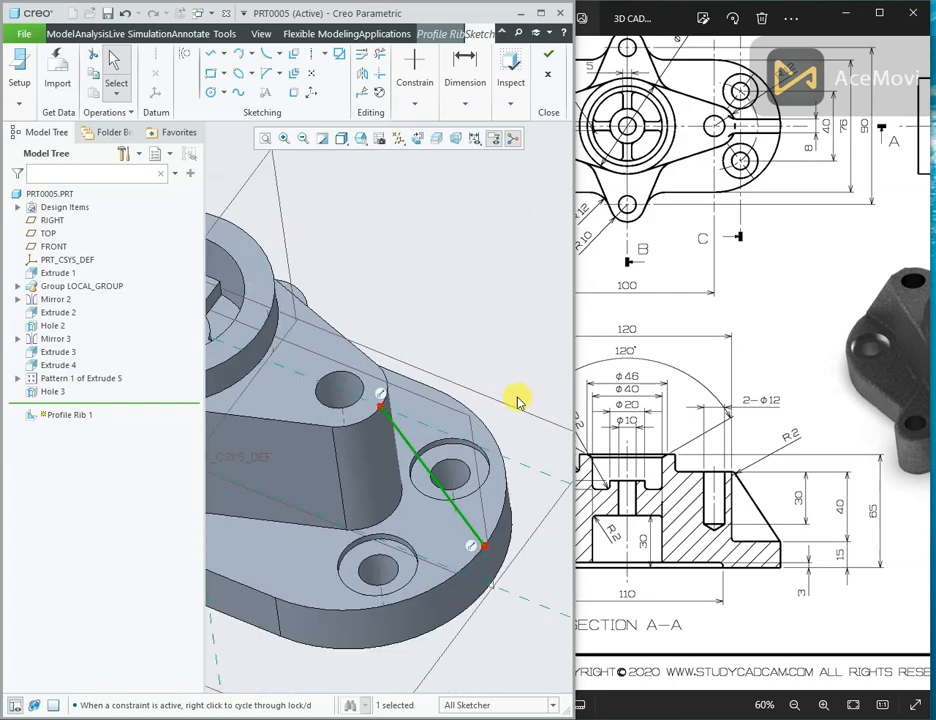
left_click(551, 56)
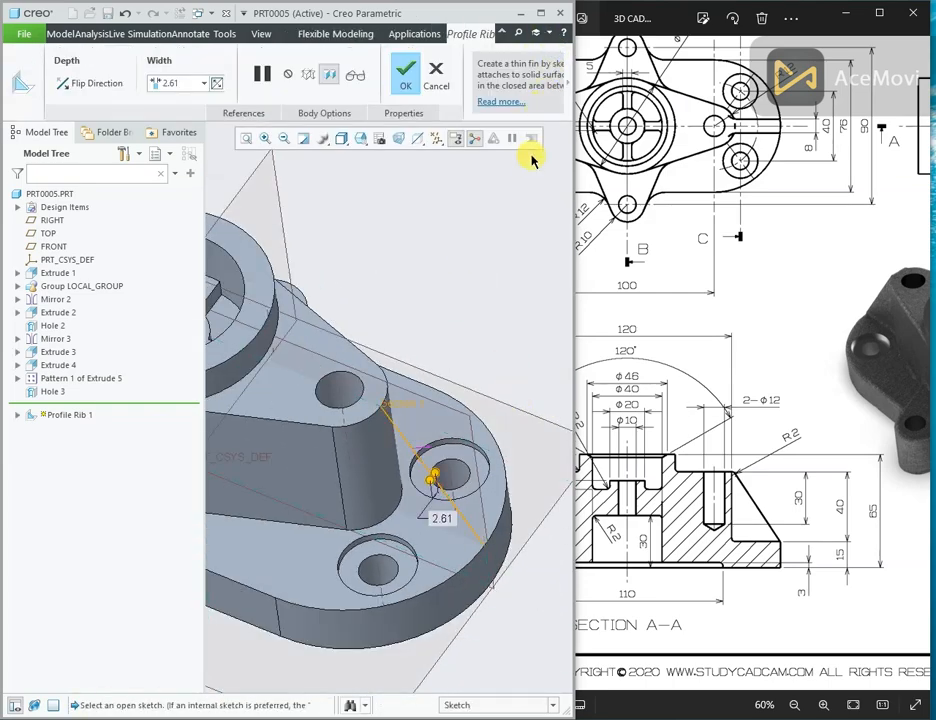
Flip the rib's direction to fill toward the body, set its width to 8 and complete the rib.
left_click(97, 84)
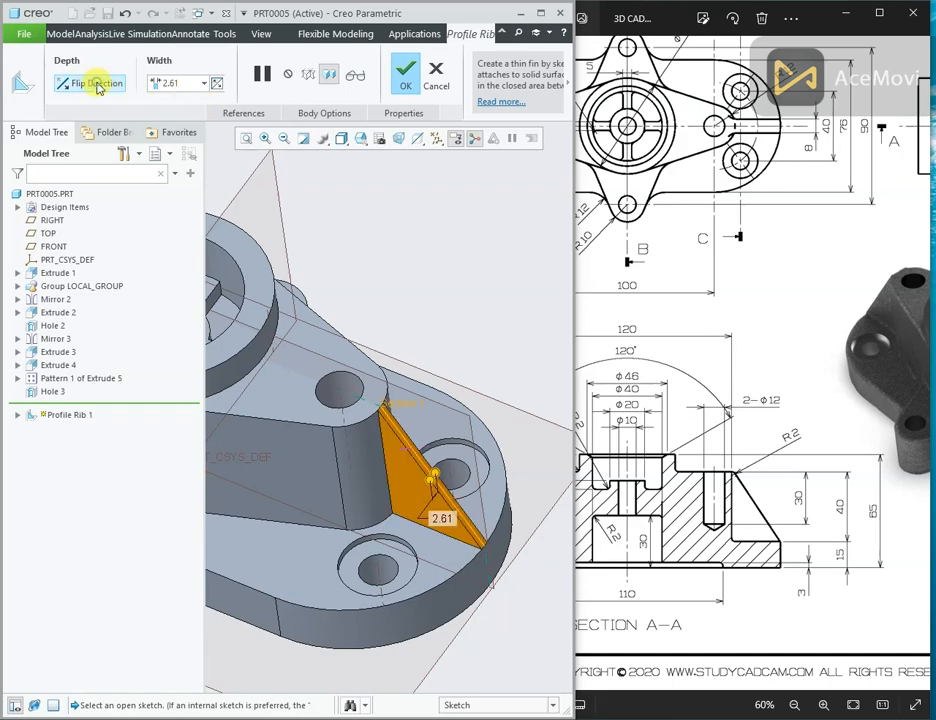
type("8")
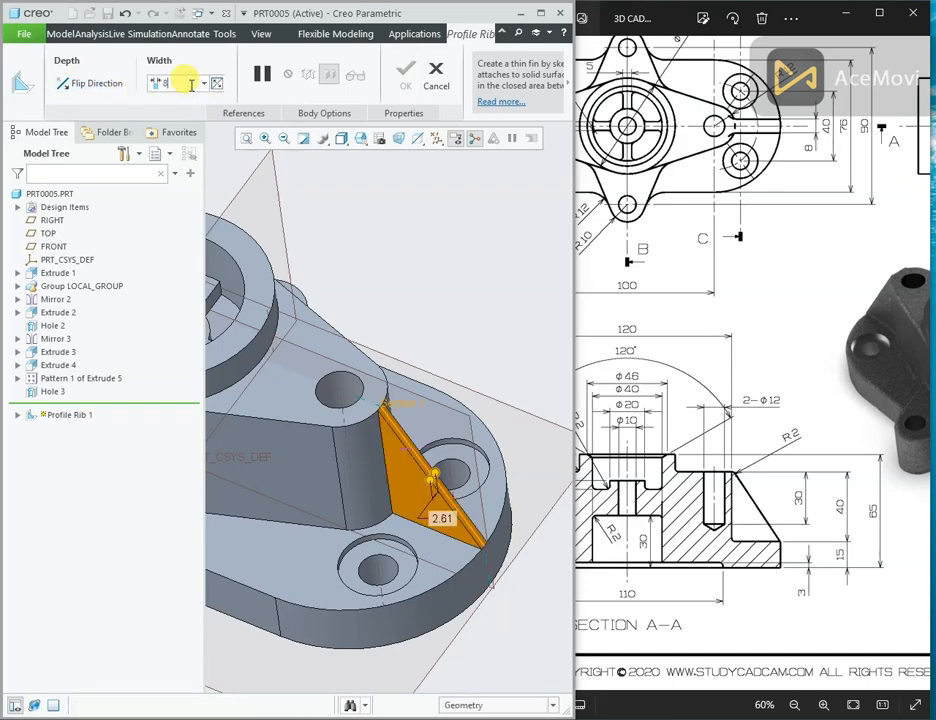
key("Return")
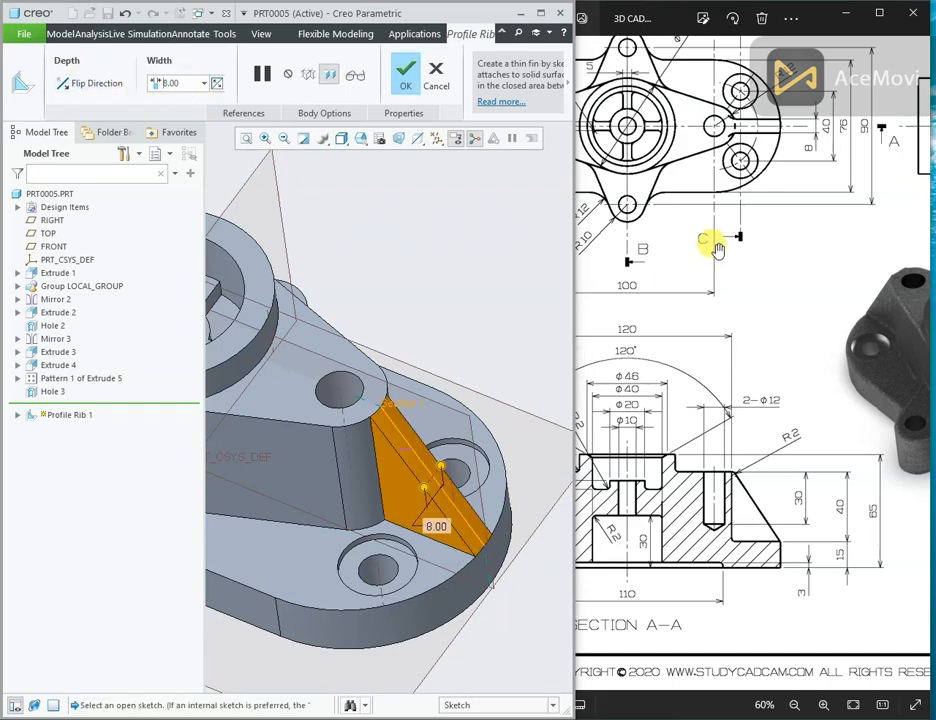
left_click_drag(717, 247, 732, 318)
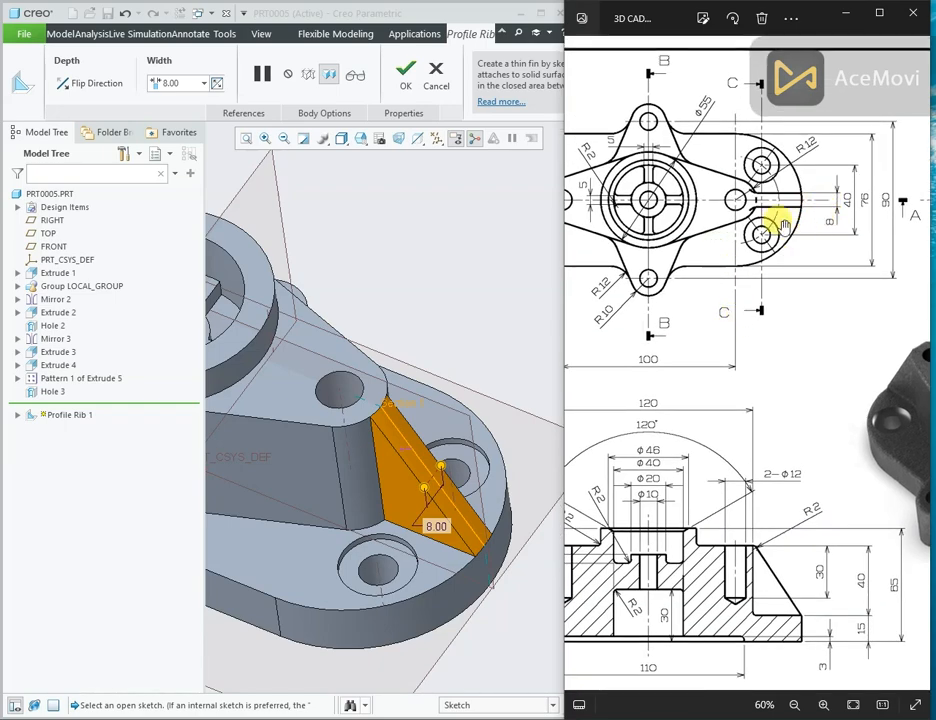
left_click(405, 70)
Mirror the sloping profile rib about the RIGHT plane to the opposite end of the housing.
scroll(519, 287, "up", 4)
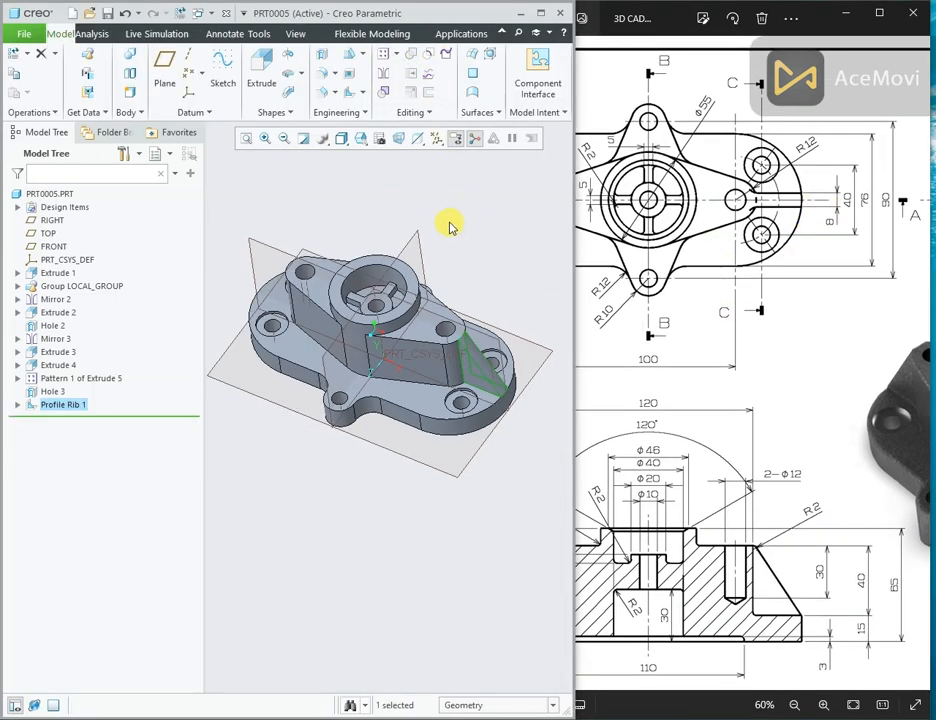
scroll(450, 224, "down", 1)
middle_click_drag(450, 223, 458, 203)
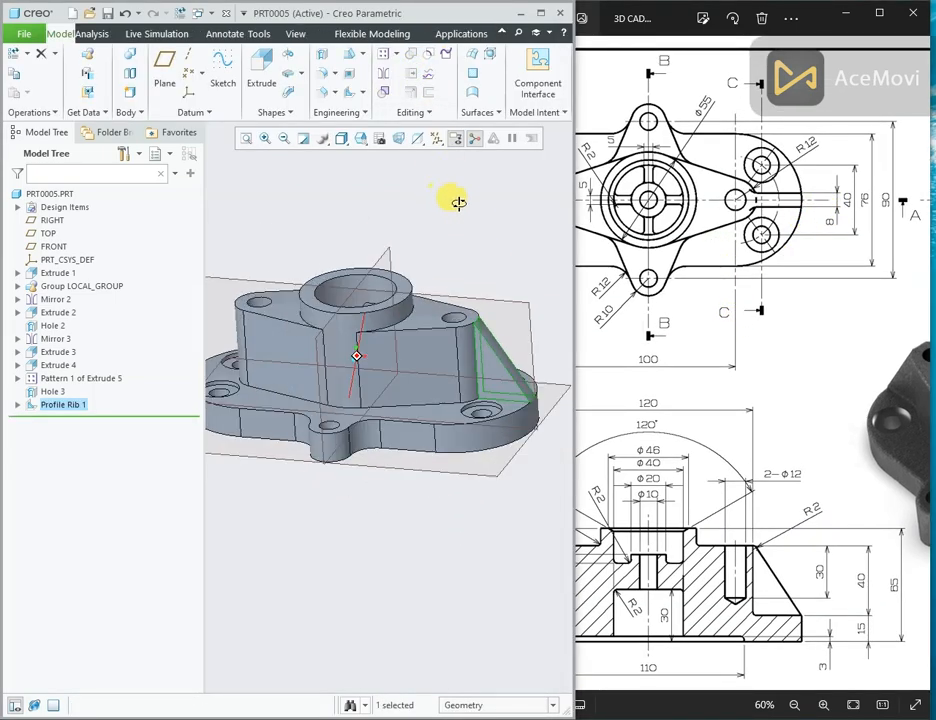
right_click(75, 404)
left_click(97, 348)
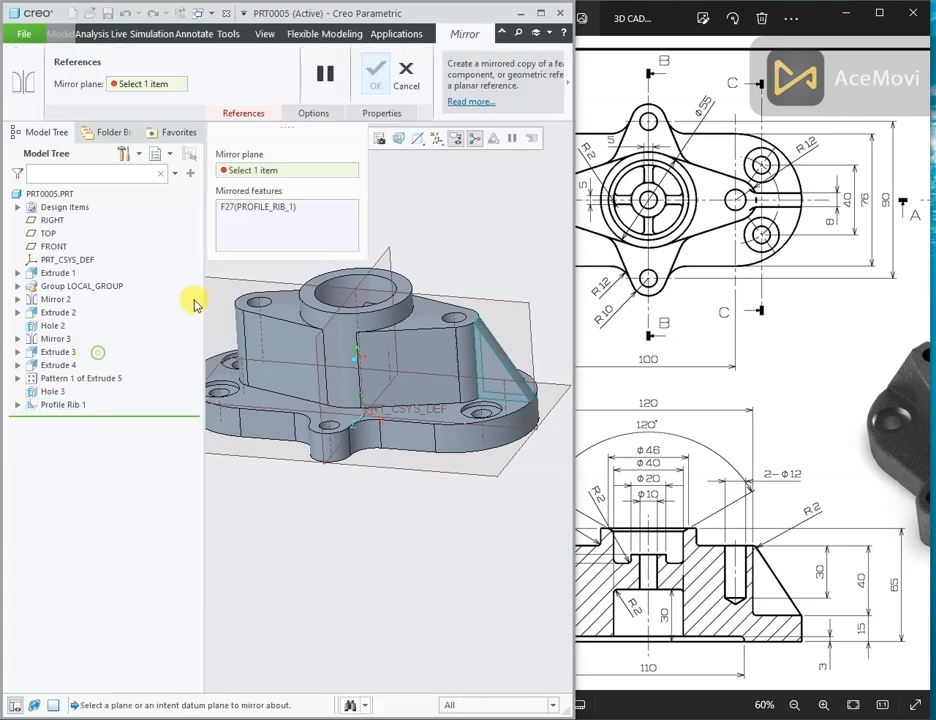
left_click(386, 252)
left_click(374, 70)
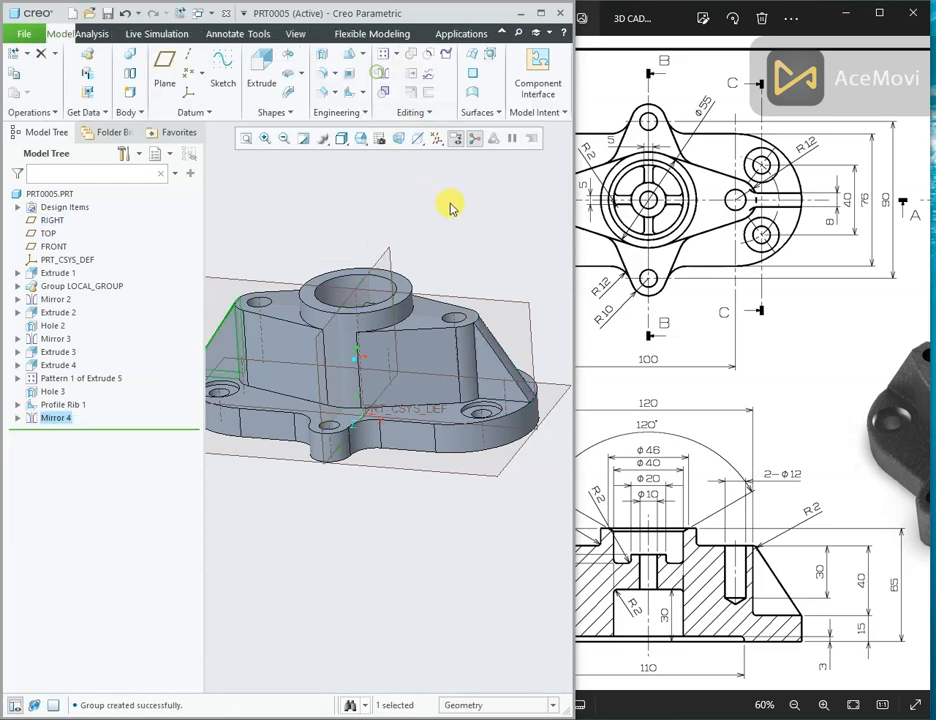
Compare the model with the reference drawing's plan view, Section A-A, Section B-B and rendered view for remaining features.
middle_click_drag(449, 205, 507, 264)
scroll(292, 265, "down", 1)
left_click_drag(704, 598, 795, 599)
left_click_drag(806, 553, 686, 537)
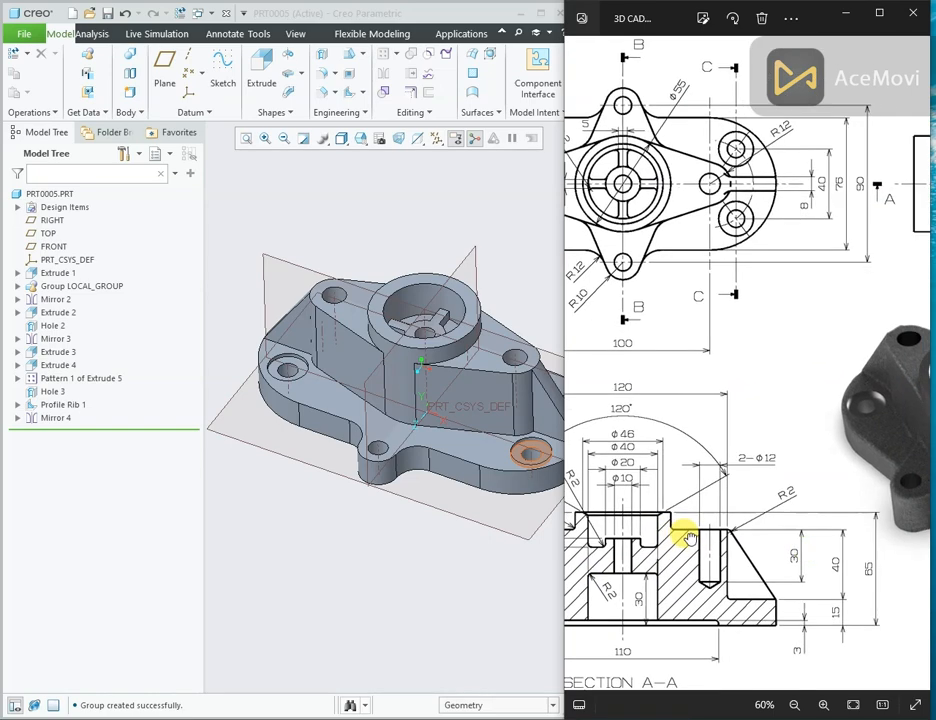
left_click_drag(771, 378, 769, 428)
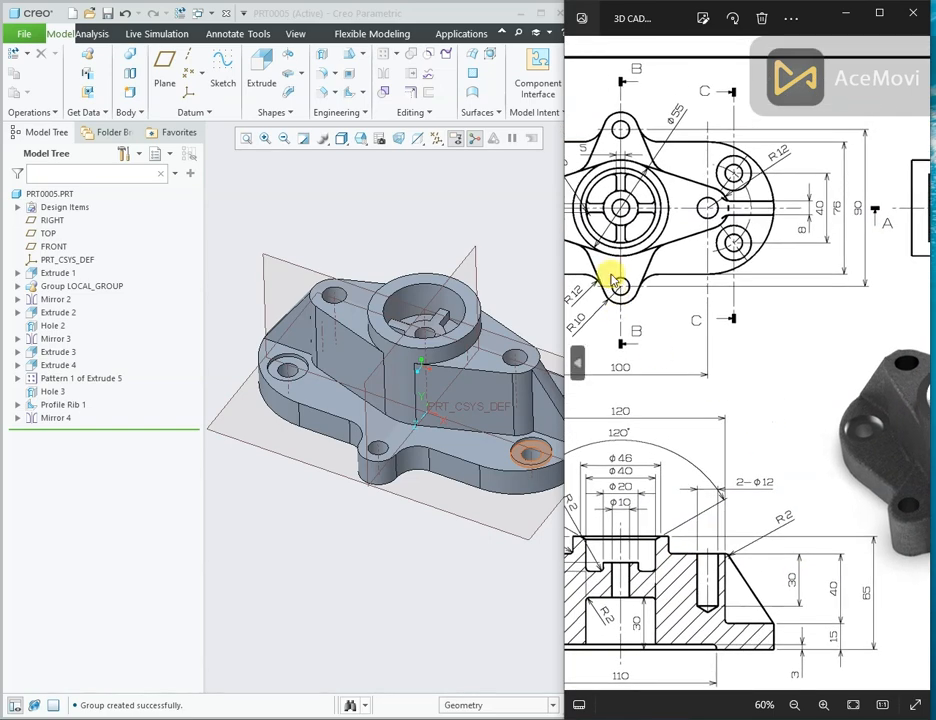
mouse_move(811, 360)
left_mouse_down()
mouse_move(634, 370)
mouse_move(697, 346)
mouse_move(641, 342)
left_mouse_up()
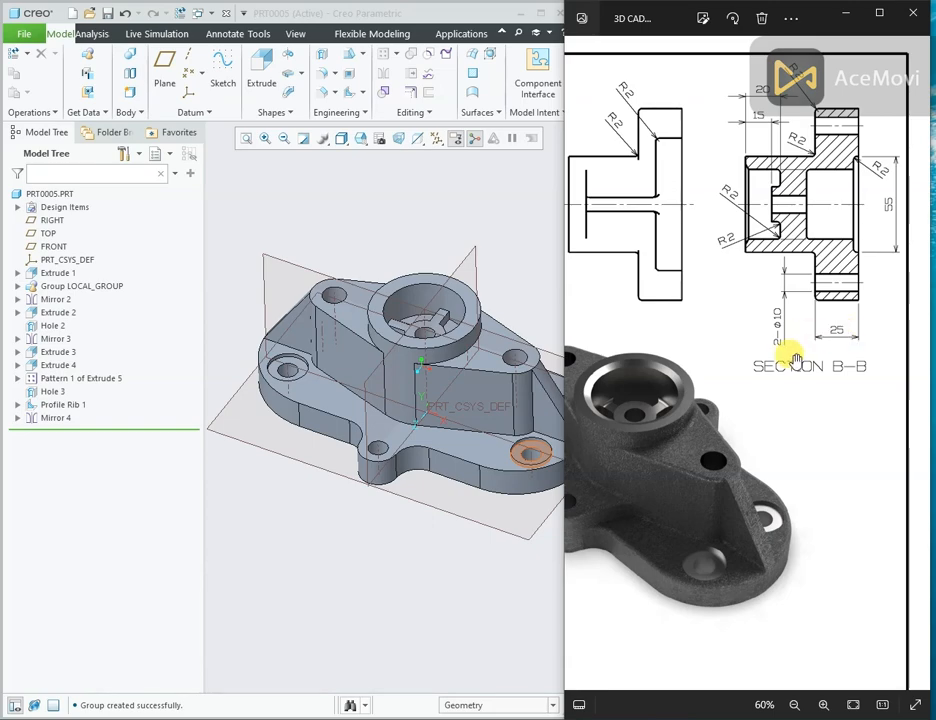
left_click_drag(750, 357, 857, 347)
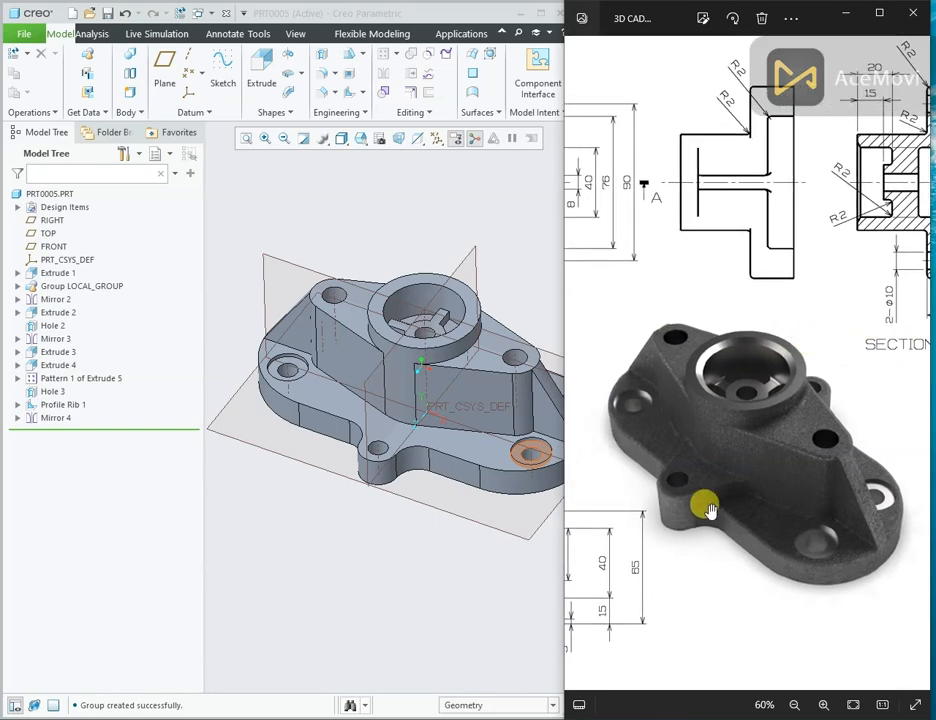
Start an extrusion sketch on the base flange's top face and examine the side lug in drawing 1159's plan view.
left_click(388, 432)
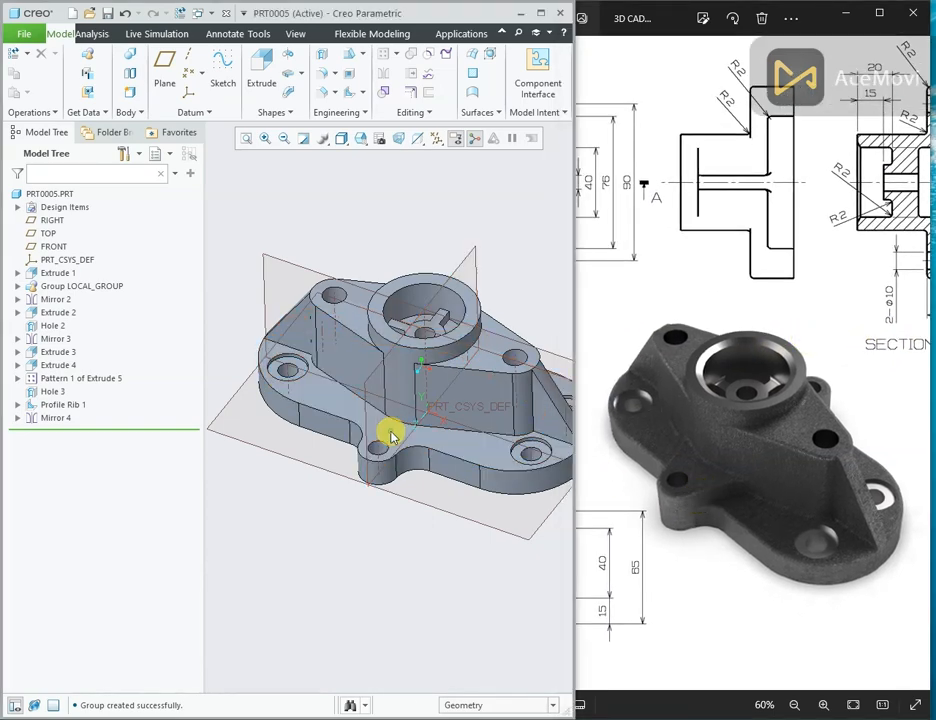
left_click(491, 367)
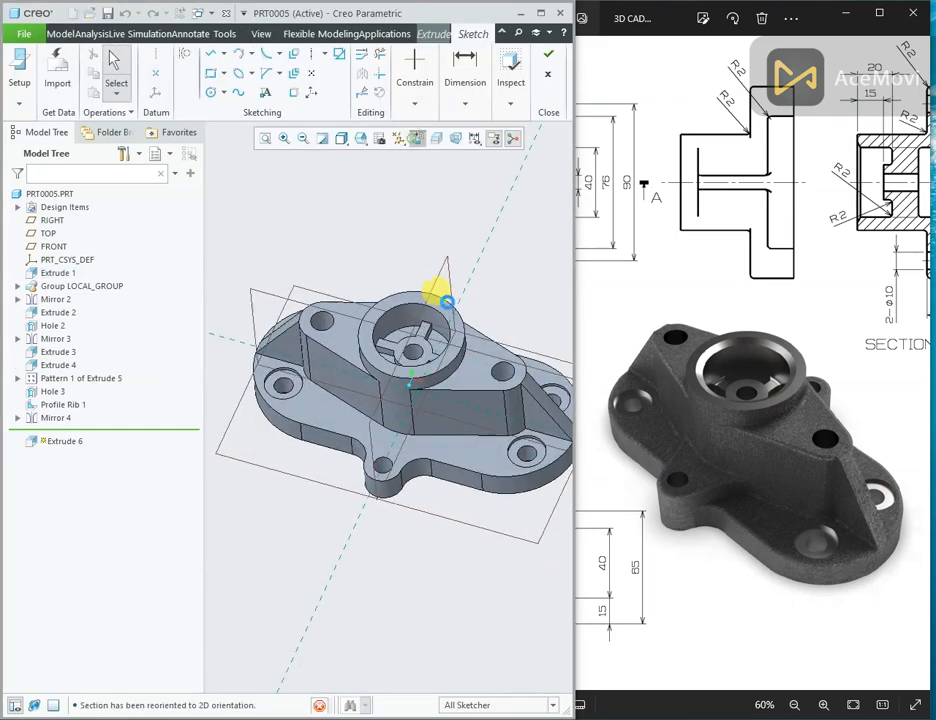
left_click_drag(672, 396, 827, 395)
scroll(598, 345, "down", 2)
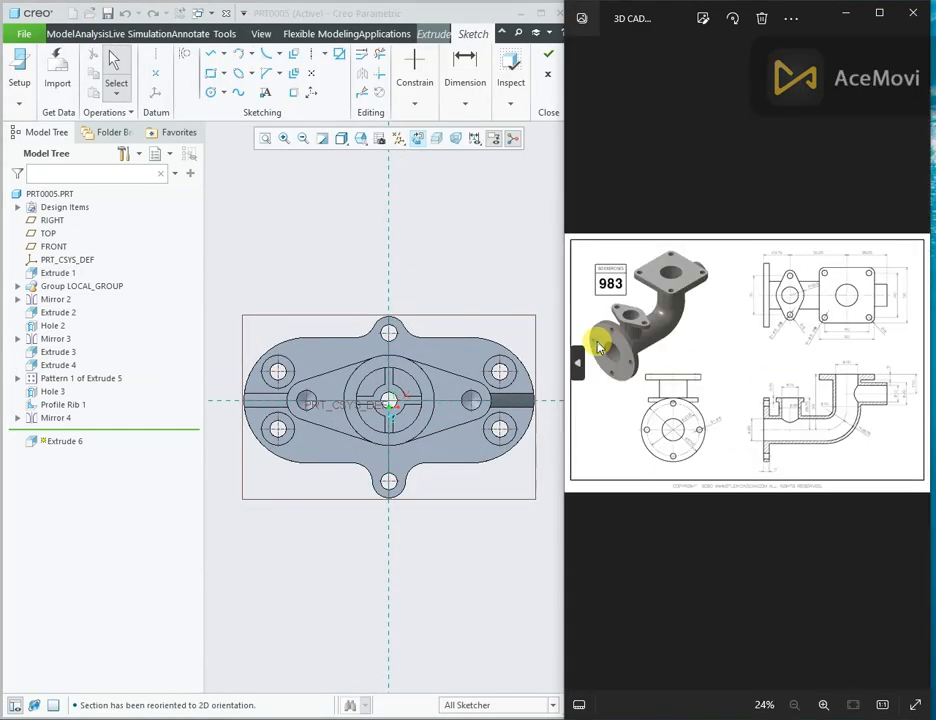
left_click(916, 358)
left_click(916, 358)
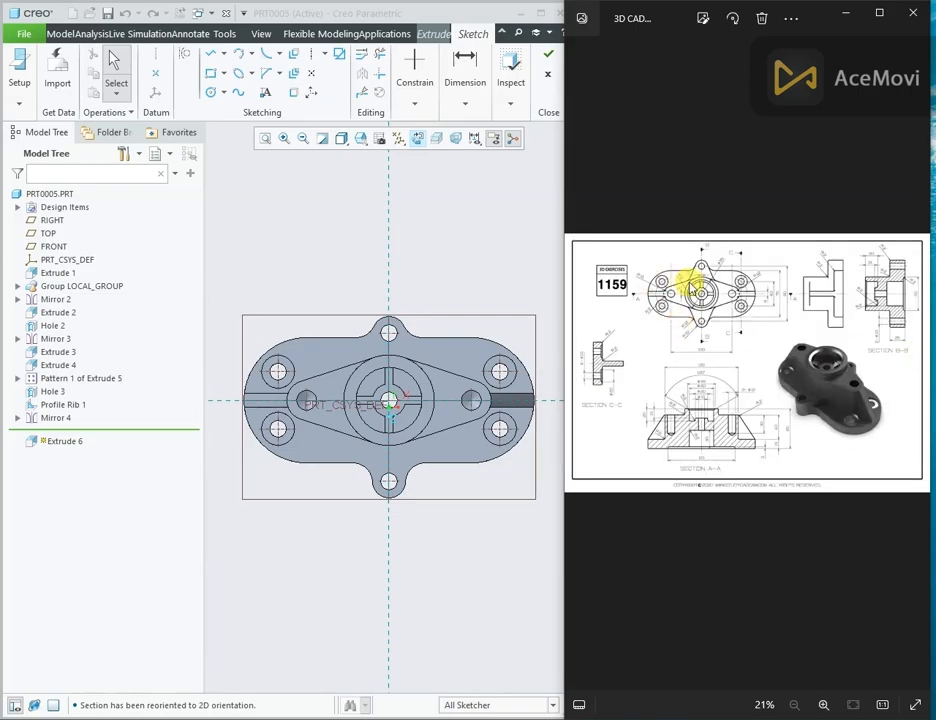
scroll(690, 290, "up", 6, "ctrl")
mouse_move(702, 257)
left_mouse_down()
mouse_move(693, 322)
mouse_move(673, 334)
left_mouse_up()
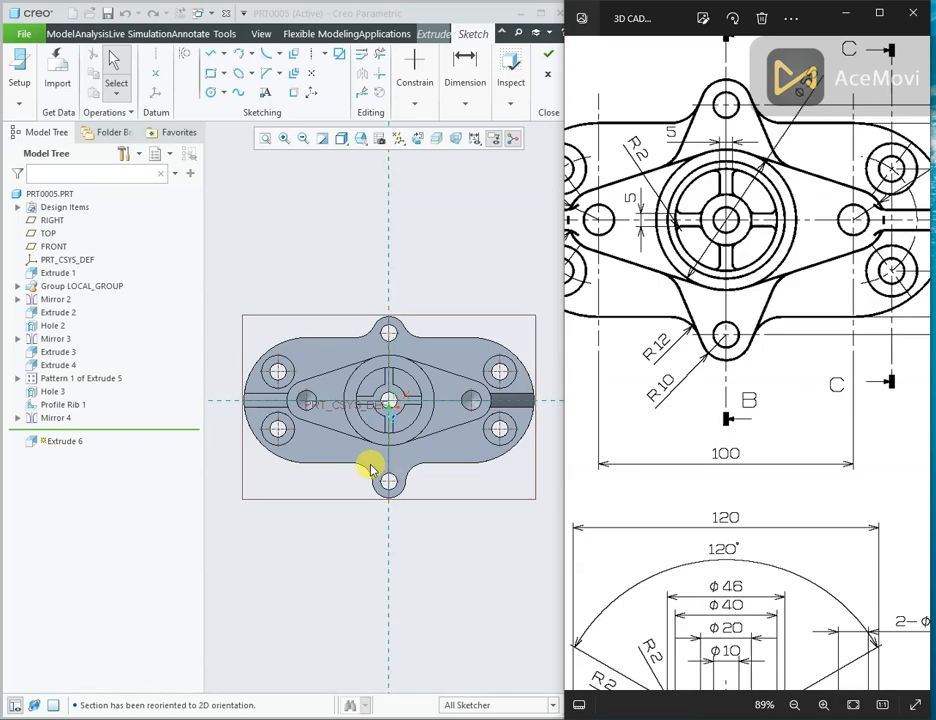
Project the lower side lug's outer rounded edge into the extrusion sketch.
left_click(420, 462)
scroll(385, 480, "up", 3)
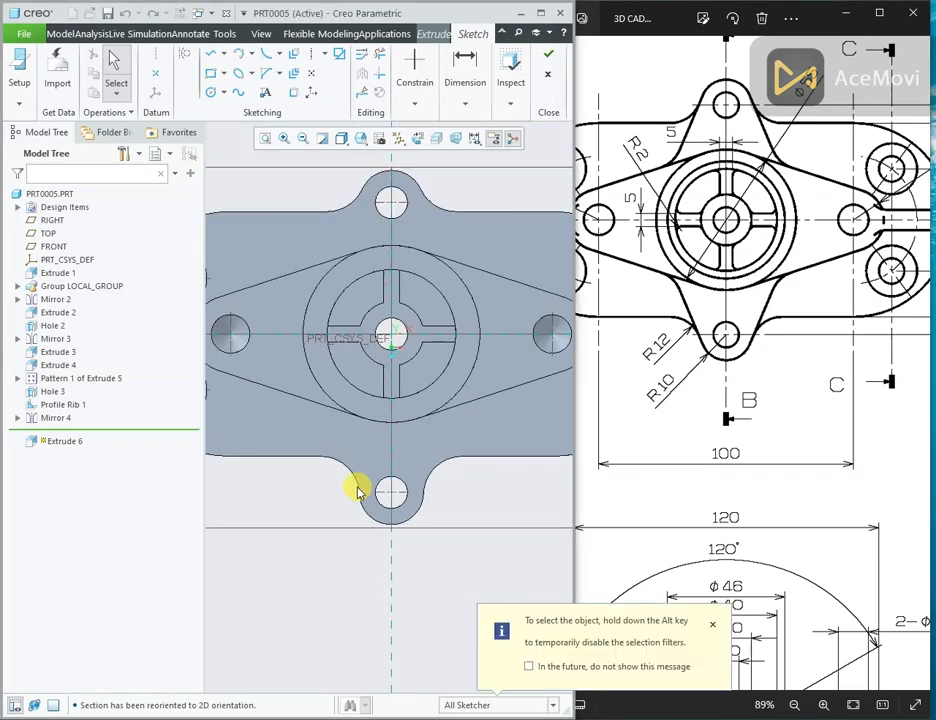
scroll(418, 487, "up", 3)
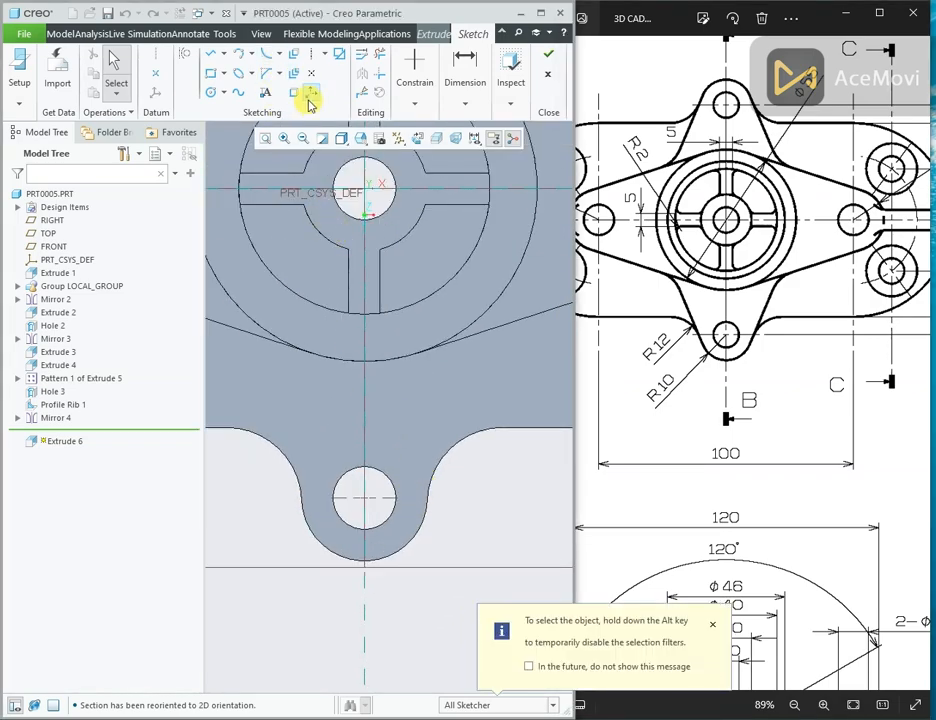
left_click(295, 95)
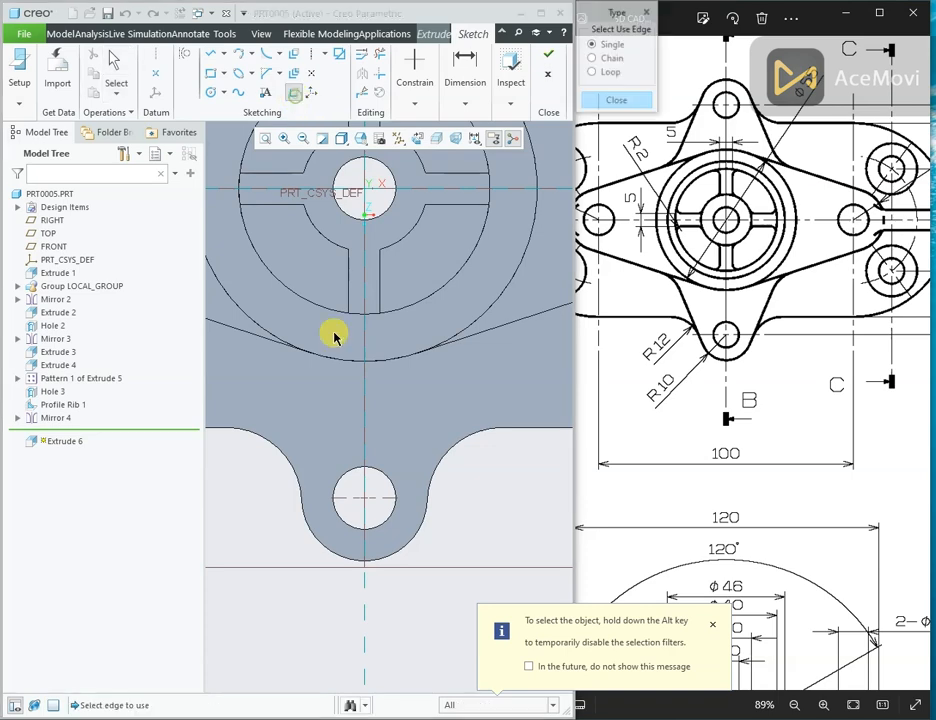
left_click(303, 517)
middle_click(322, 408)
scroll(320, 415, "down", 1)
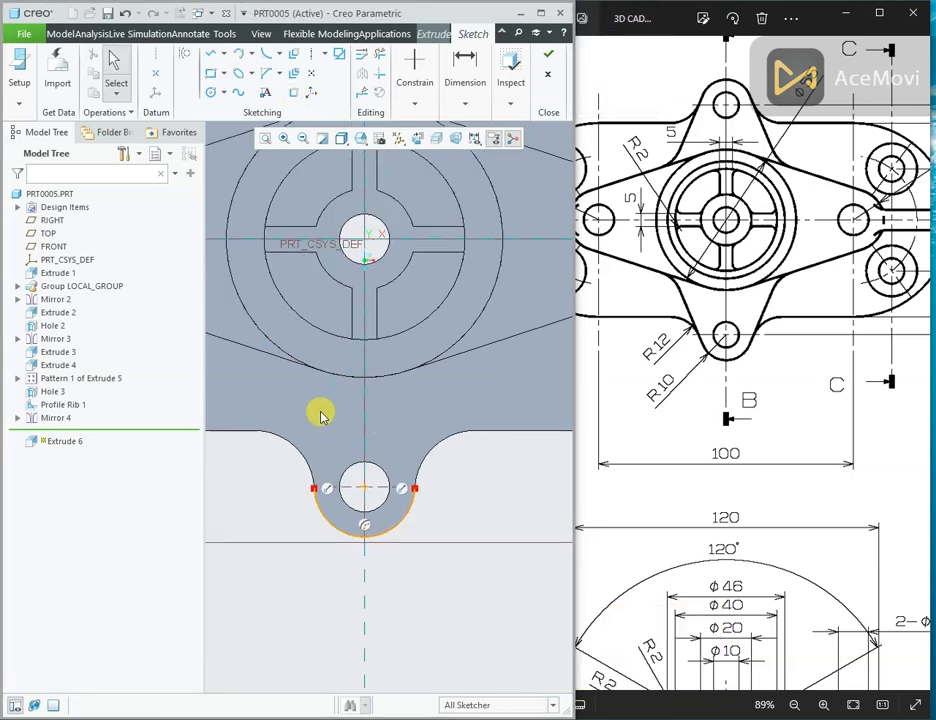
Sketch a line from the projected lug arc's left end to the raised body's sloping edge and make it tangent to the arc.
right_click(321, 407)
left_click(356, 431)
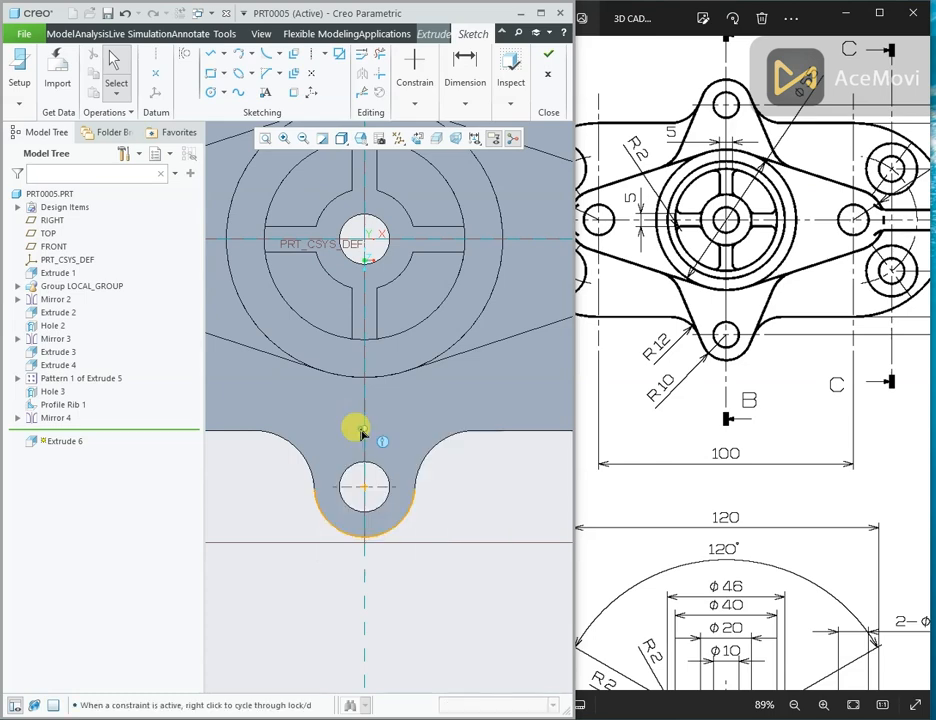
left_click(313, 489)
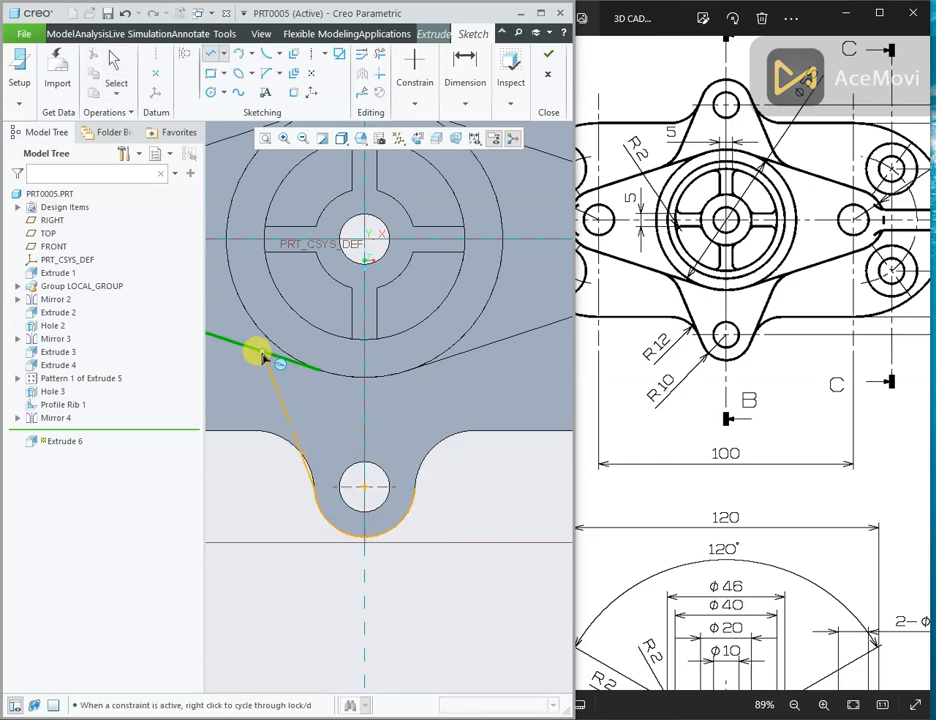
left_click(263, 357)
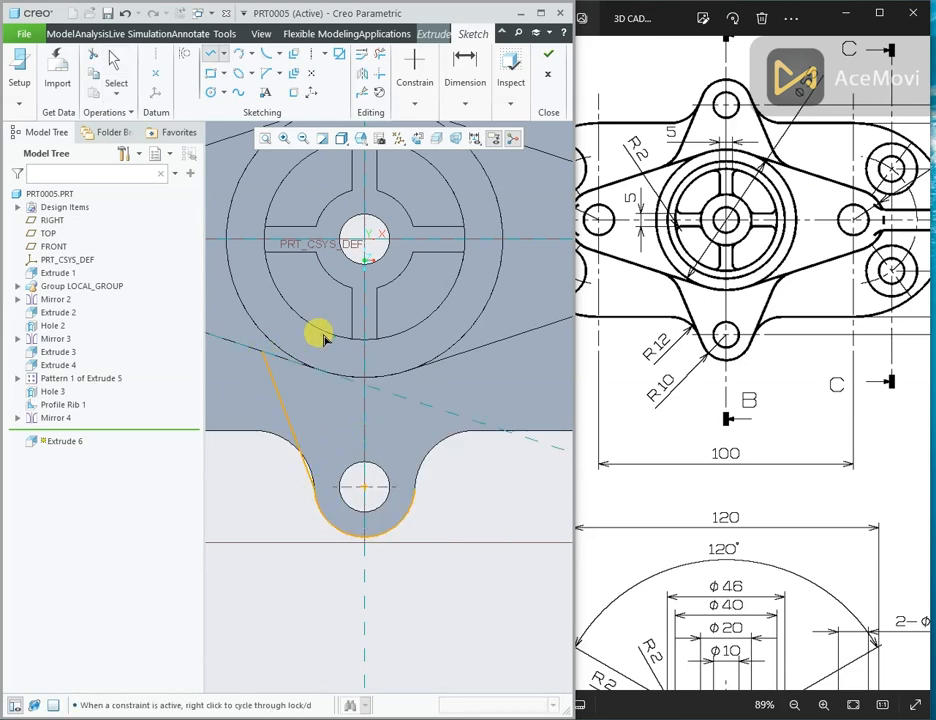
left_click(412, 108)
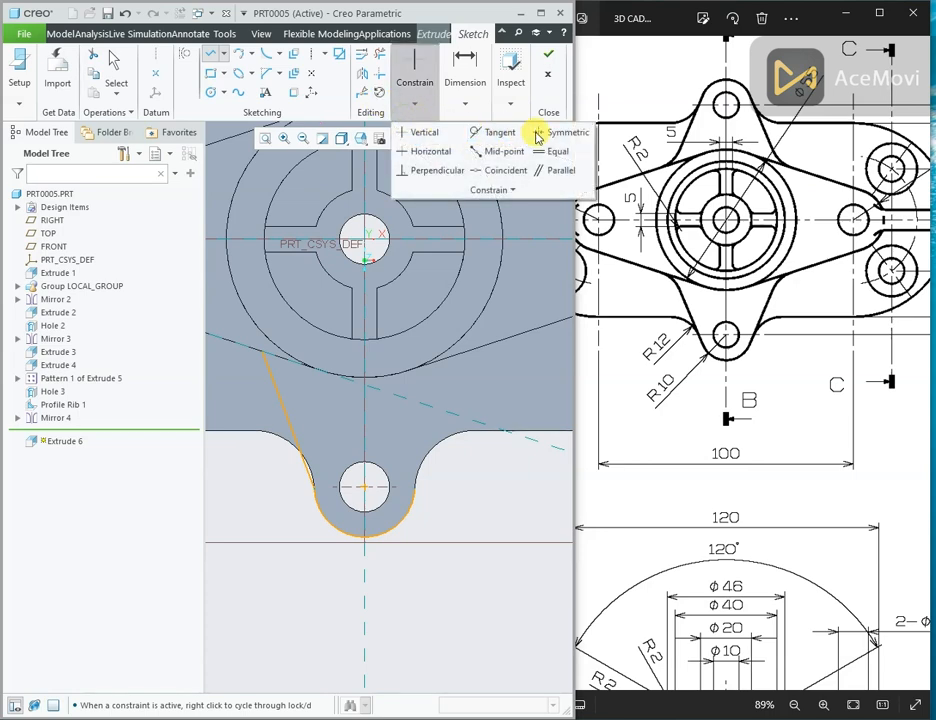
left_click(470, 131)
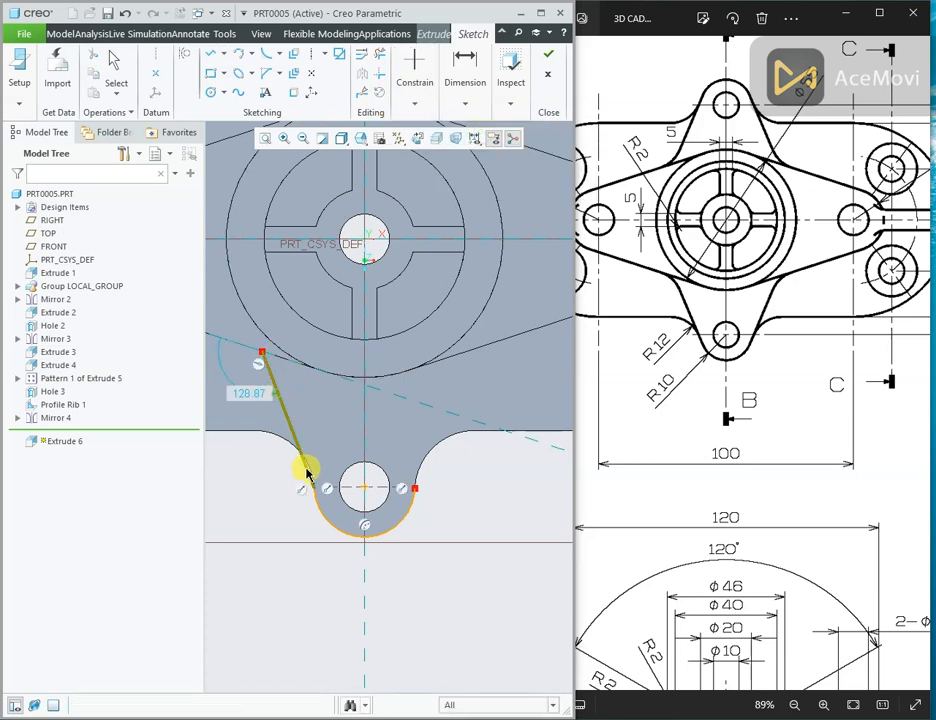
left_click(301, 420)
left_click(324, 516)
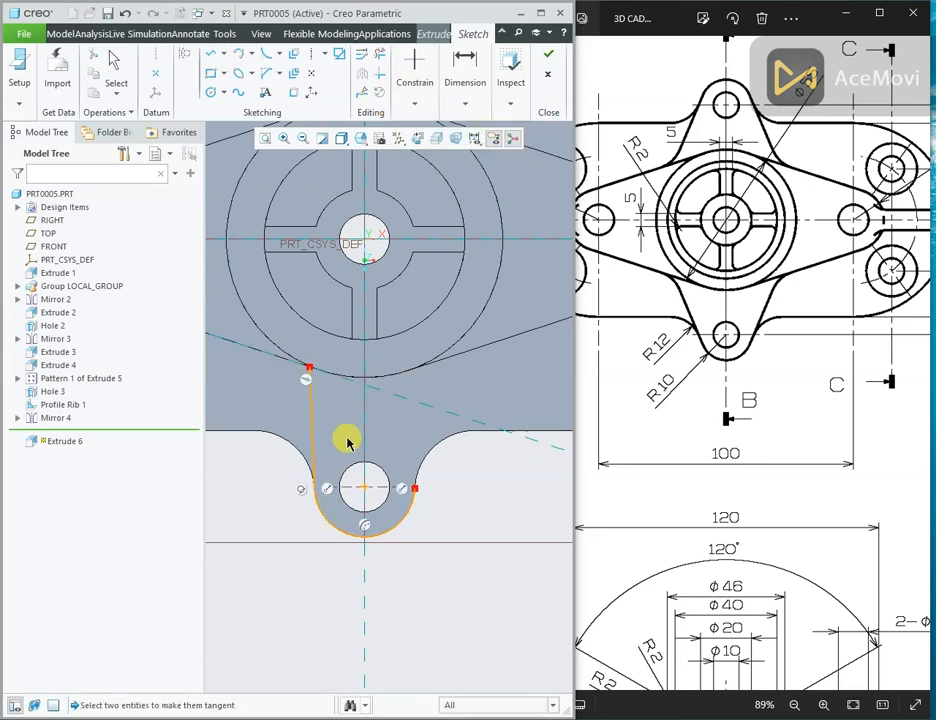
middle_click(347, 439)
right_click(358, 419)
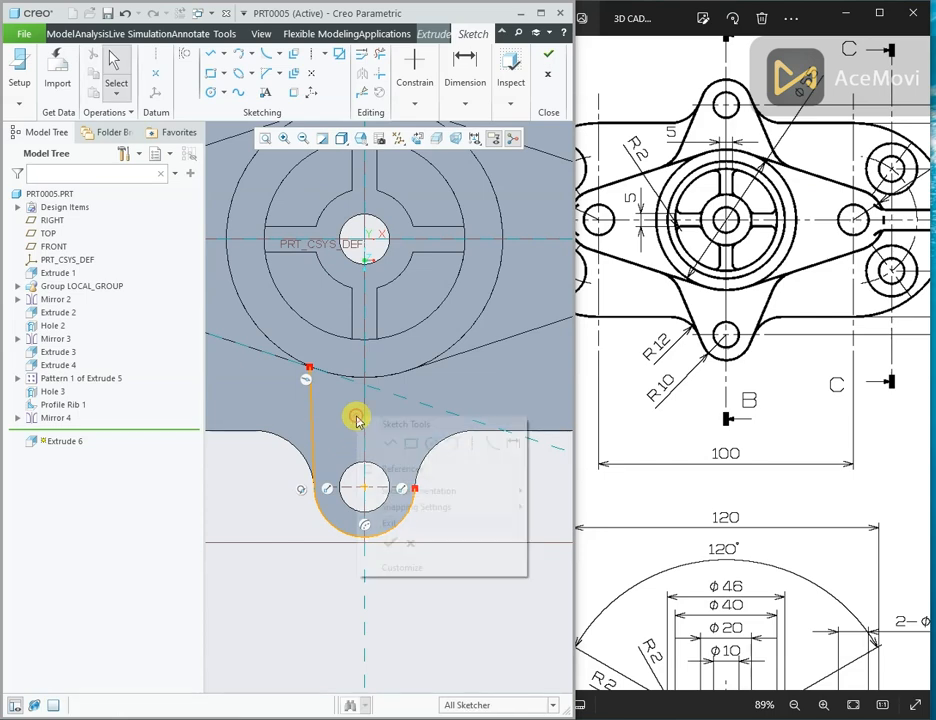
left_click(455, 380)
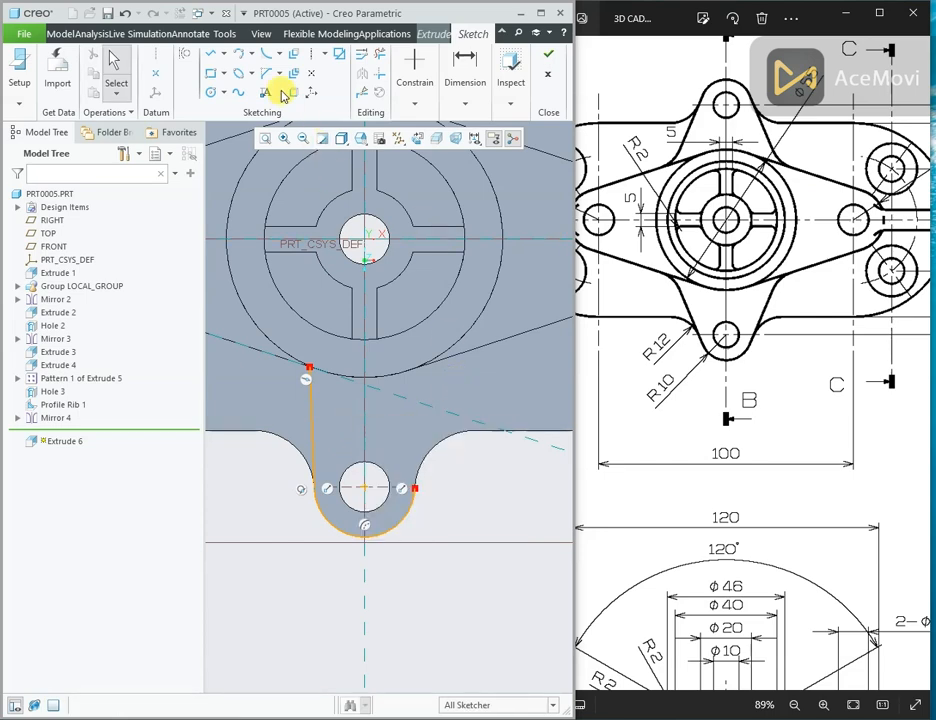
Project the central boss's outer circular edge into the sketch.
left_click(293, 92)
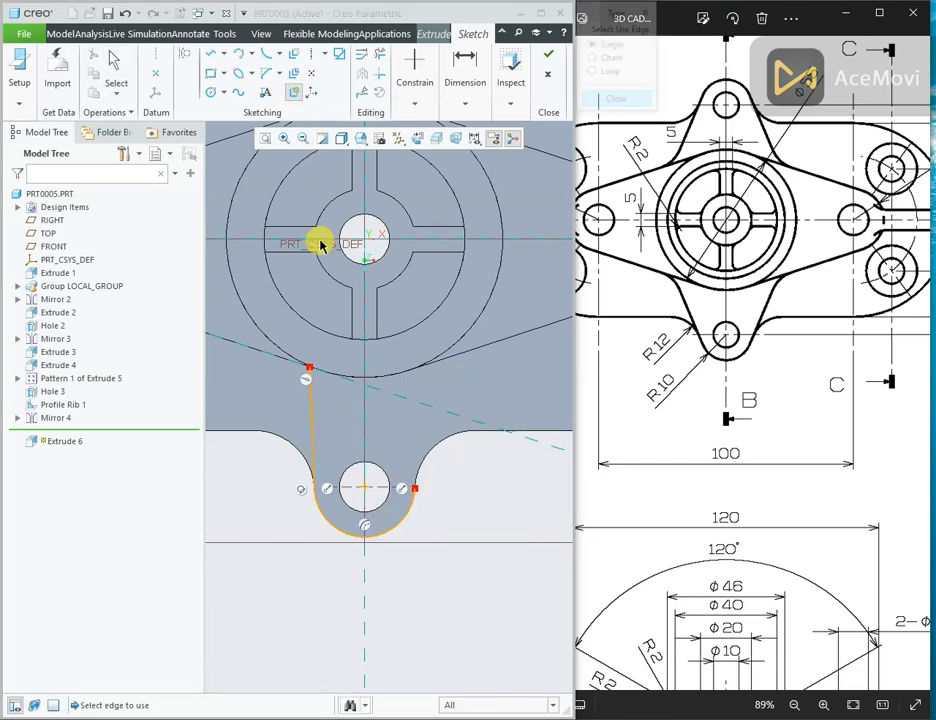
left_click(376, 379)
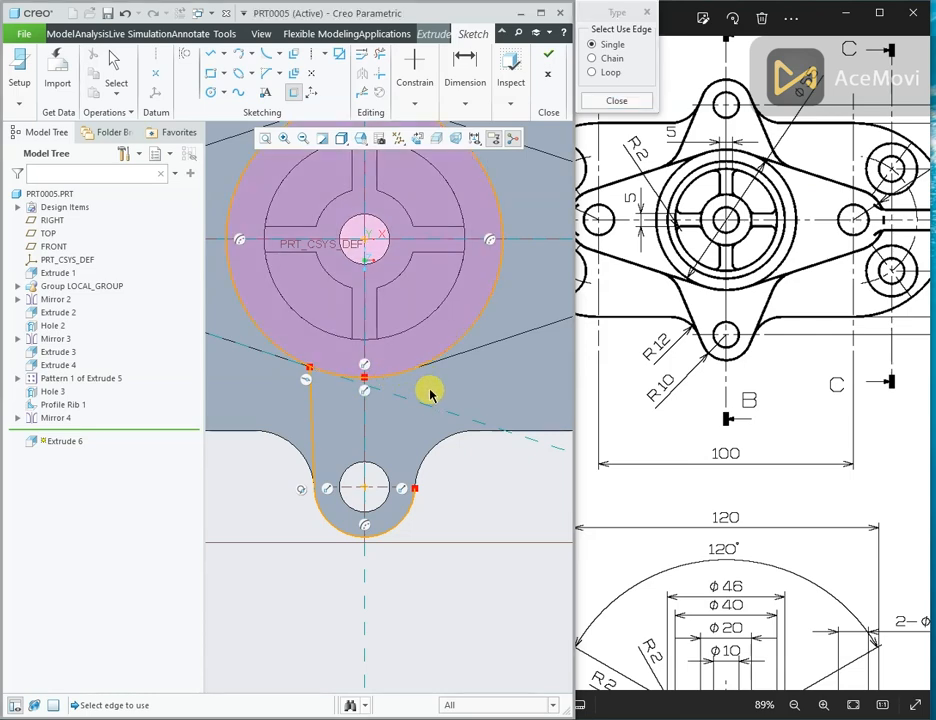
middle_click(430, 393)
scroll(429, 392, "up", 1)
scroll(324, 413, "down", 1)
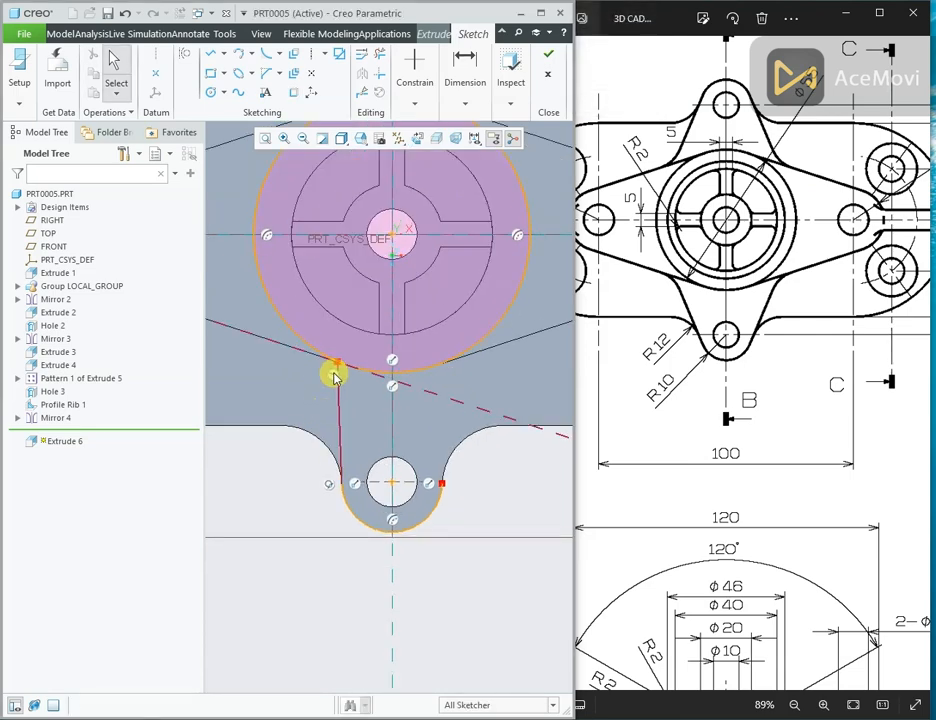
Try to make the left side line tangent to the projected boss circle, and delete the line.
left_click(335, 376)
left_click(414, 82)
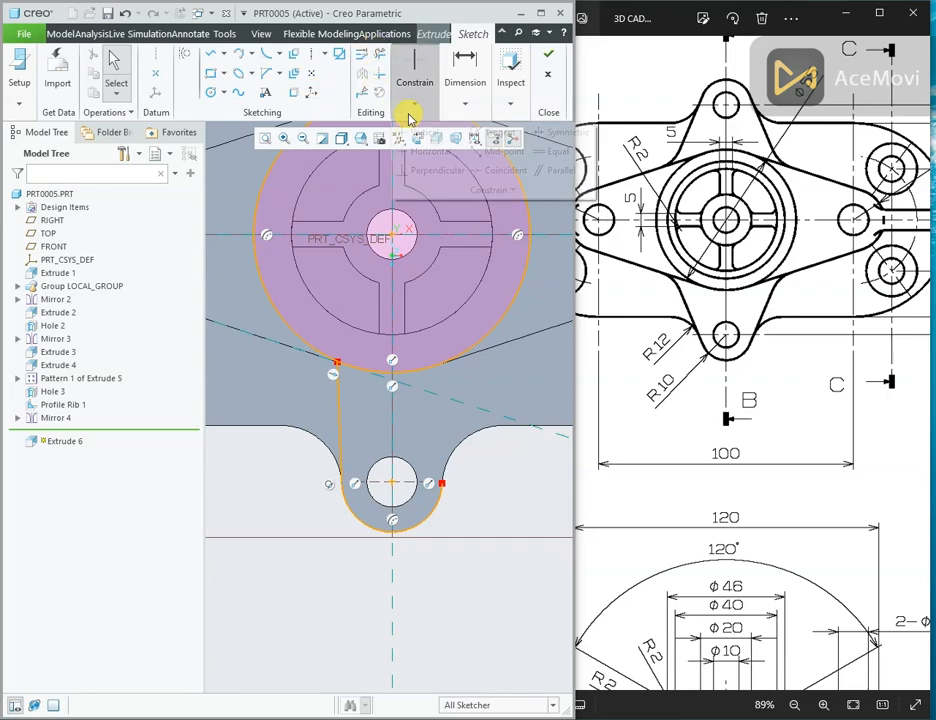
left_click(483, 132)
left_click(336, 400)
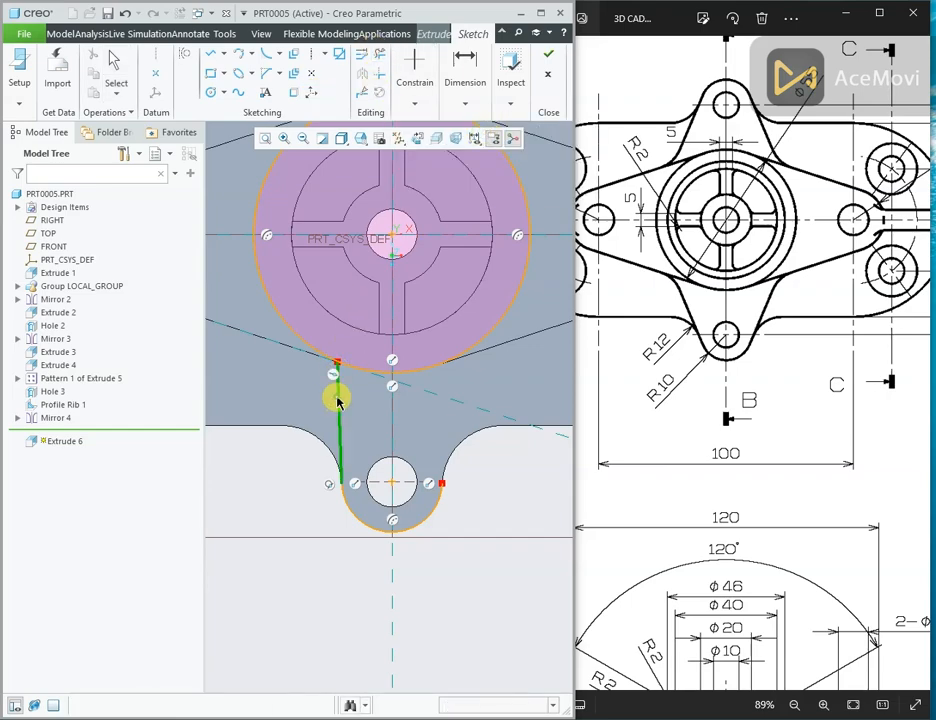
left_click(309, 355)
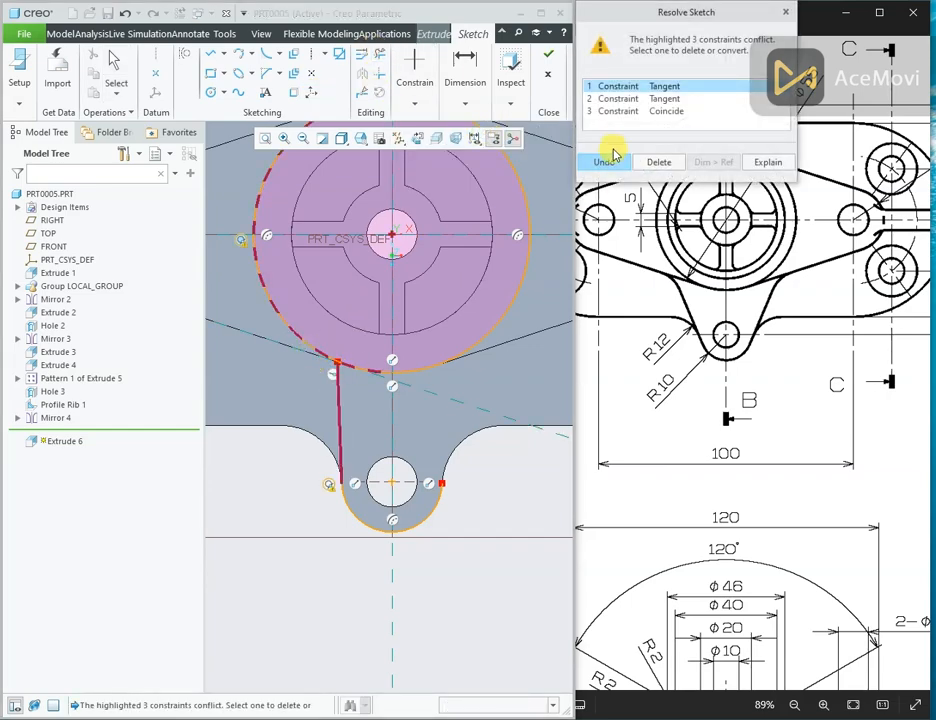
left_click(611, 157)
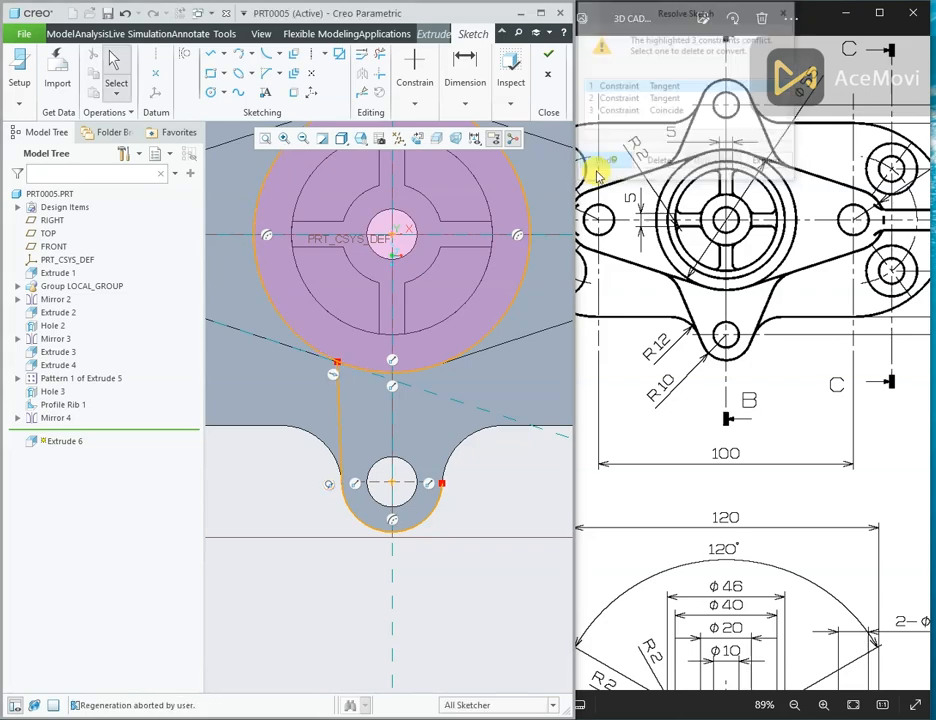
left_click(337, 410)
key("Delete")
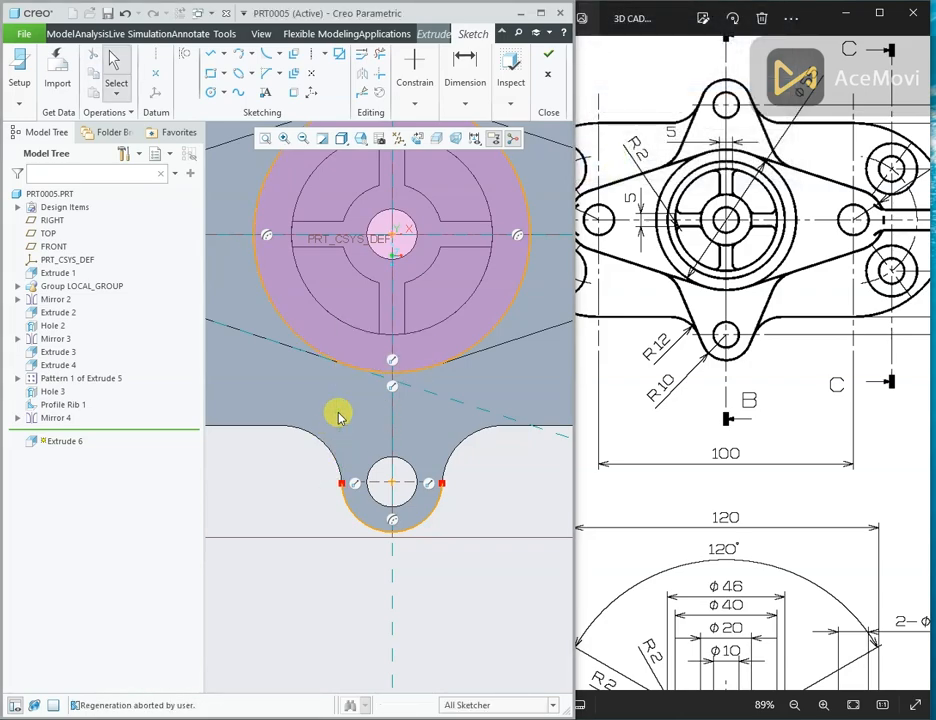
Sketch a line from the lug arc's left end up to the projected boss circle.
right_click(338, 416)
left_click(368, 443)
left_click(336, 481)
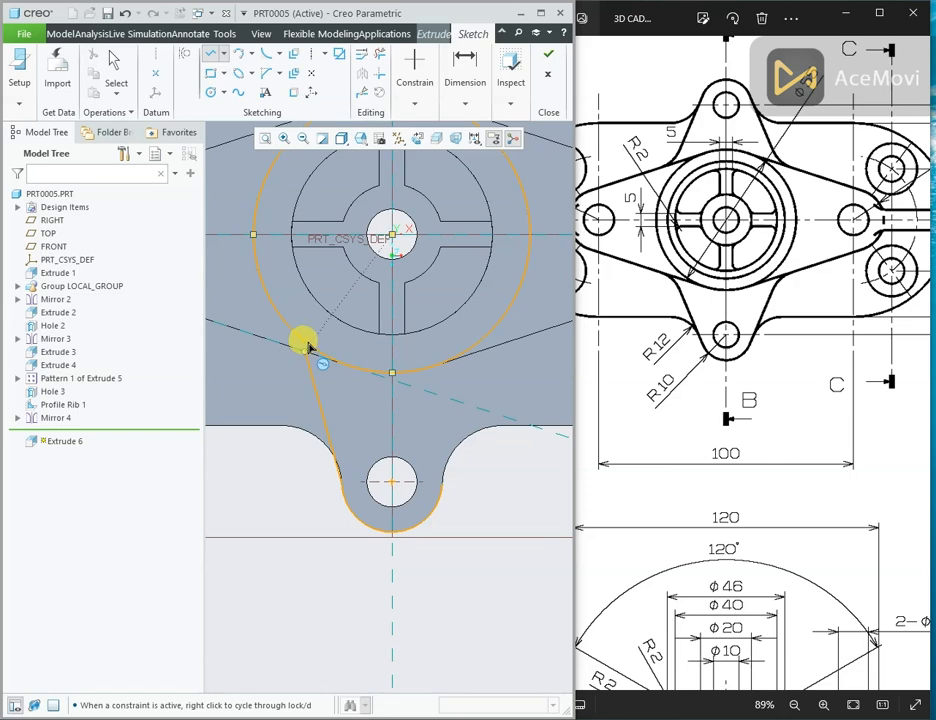
left_click(317, 343)
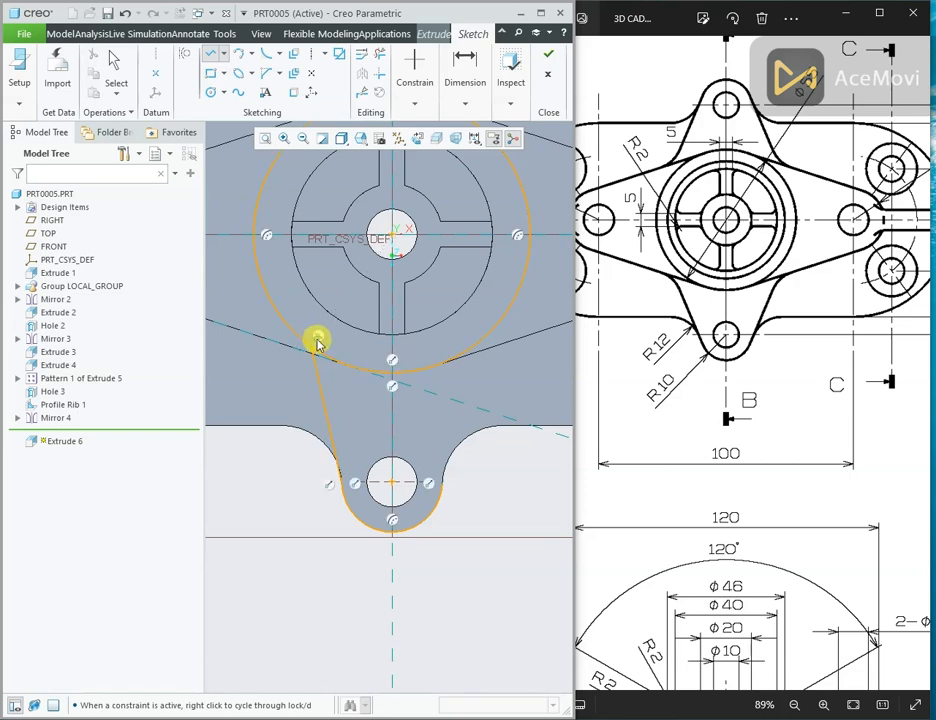
middle_click(346, 322)
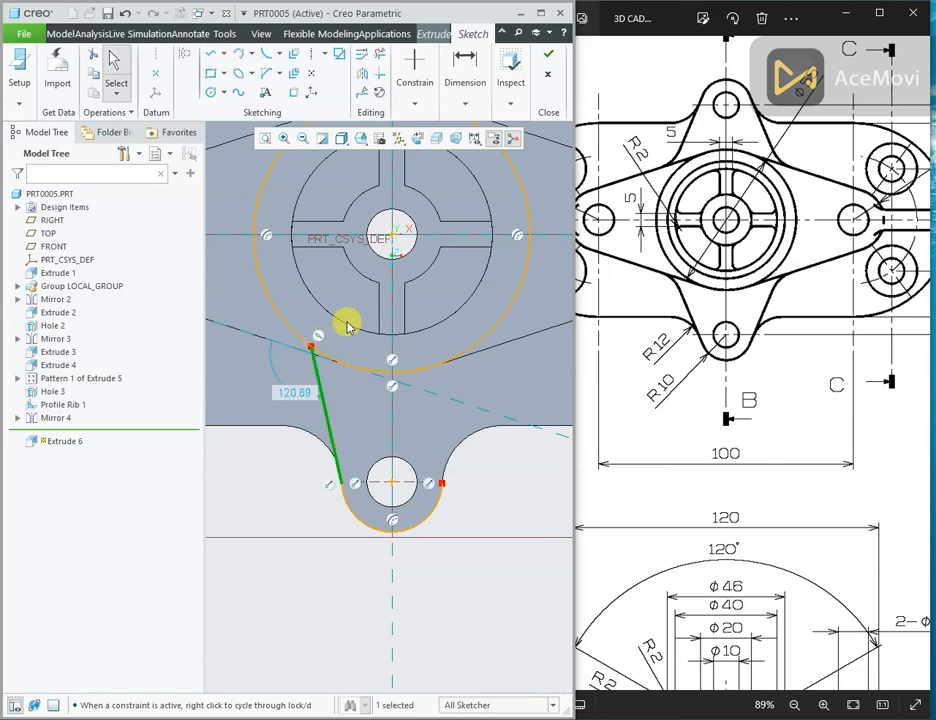
Constrain the left side line tangent to the lug's projected arc.
left_click(416, 104)
left_click(484, 133)
left_click(333, 448)
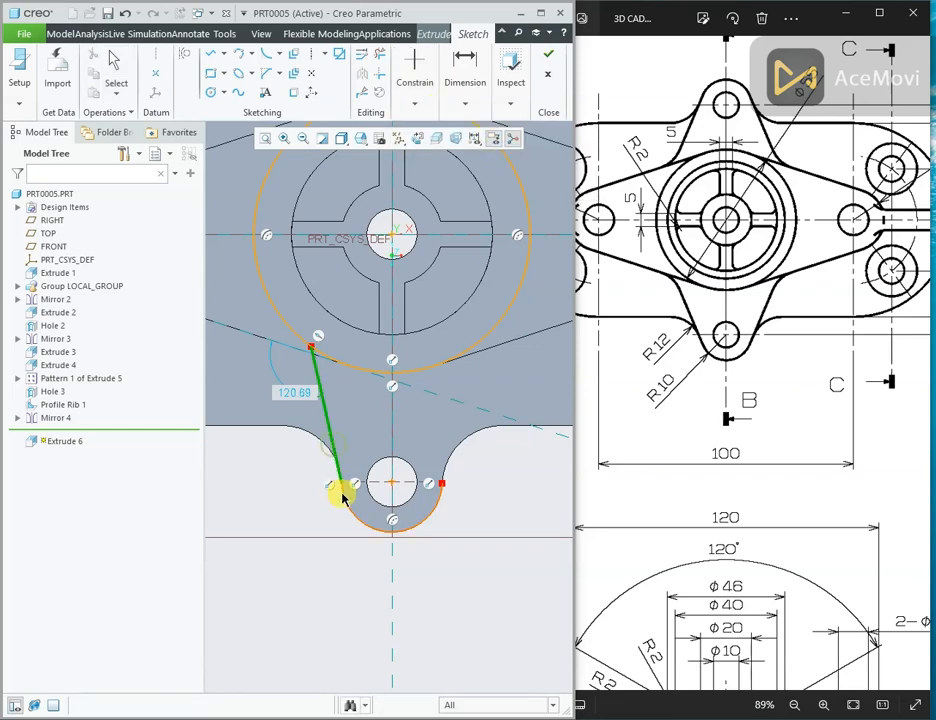
left_click(339, 492)
middle_click(363, 430)
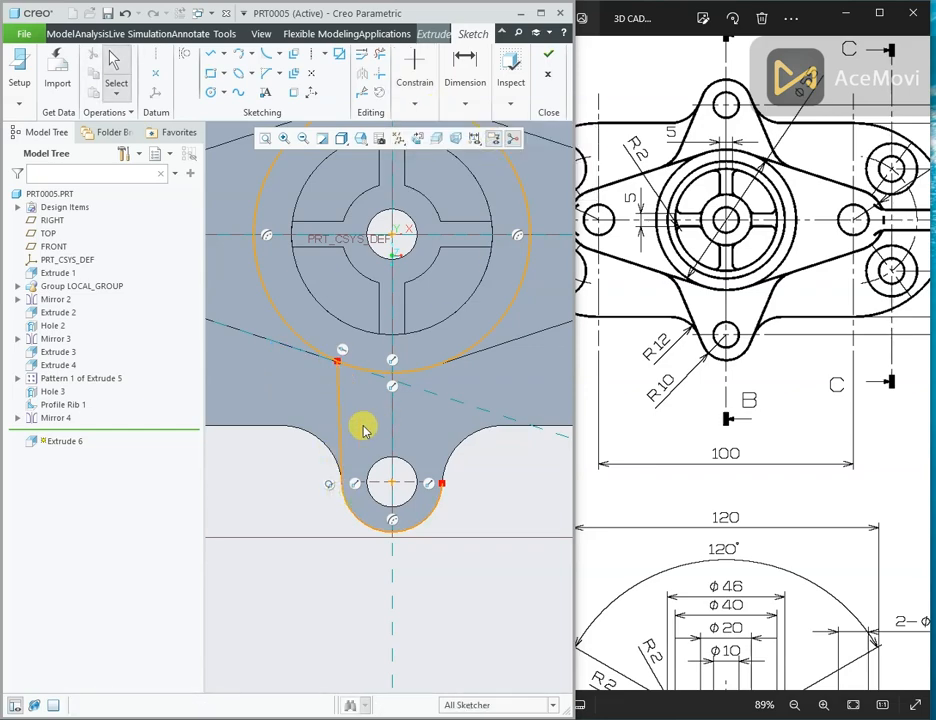
Mirror the left side line about the vertical centerline to close the lug profile's right side.
scroll(363, 430, "down", 1)
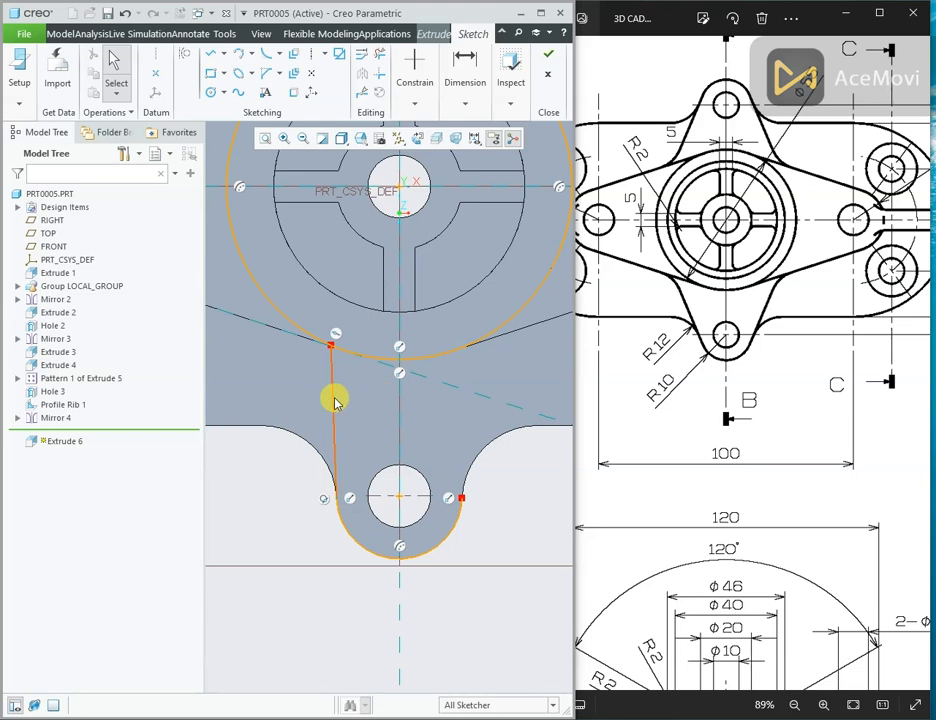
left_click(335, 401)
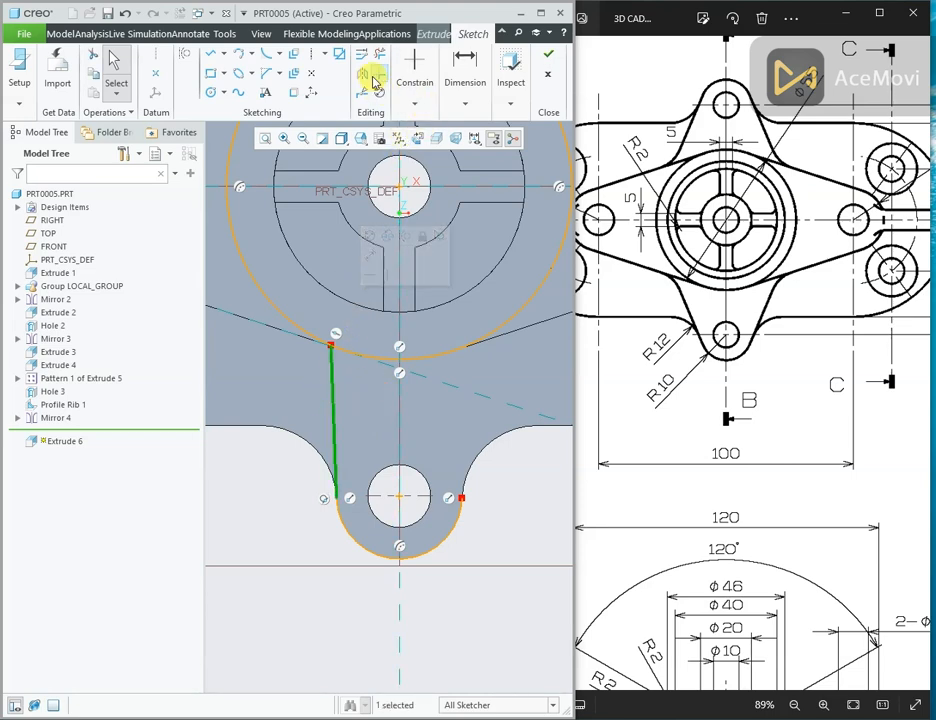
left_click(372, 82)
left_click(399, 318)
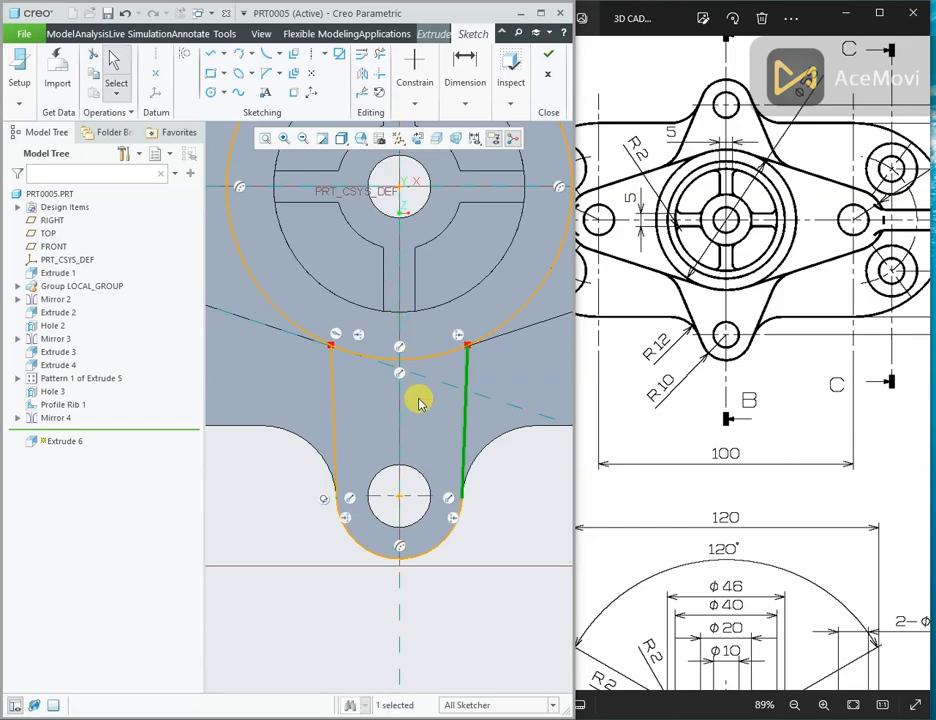
scroll(420, 405, "up", 1)
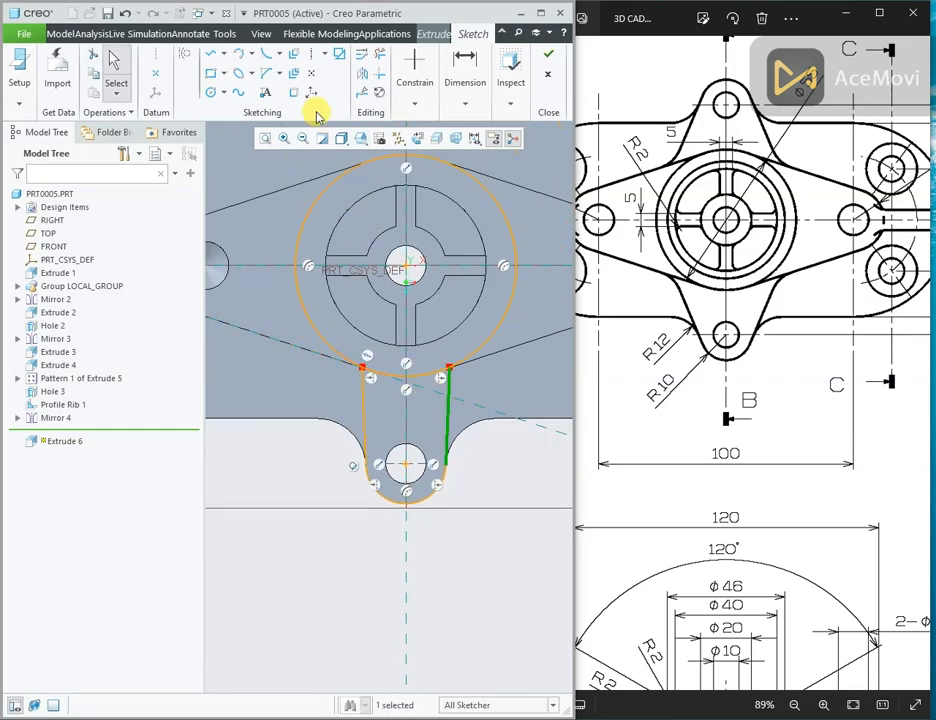
Project both halves of the lower lug's hole edge into the sketch as individual edges.
left_click(296, 90)
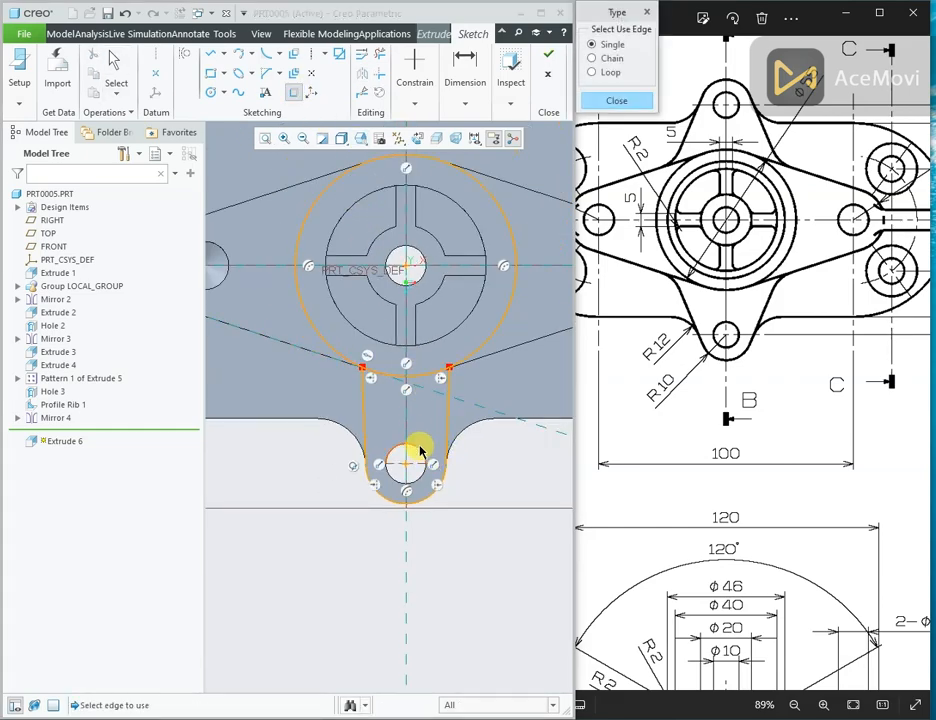
left_click(406, 457)
left_click(398, 486)
middle_click(420, 410)
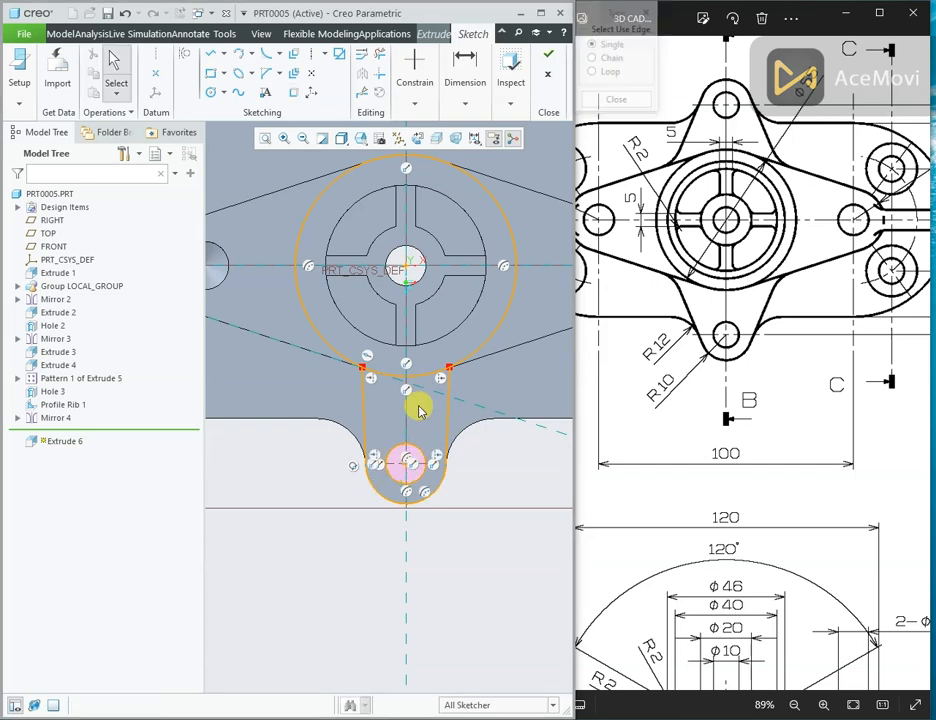
Delete both side lines joining the lug arc to the projected boss circle.
scroll(420, 410, "up", 1)
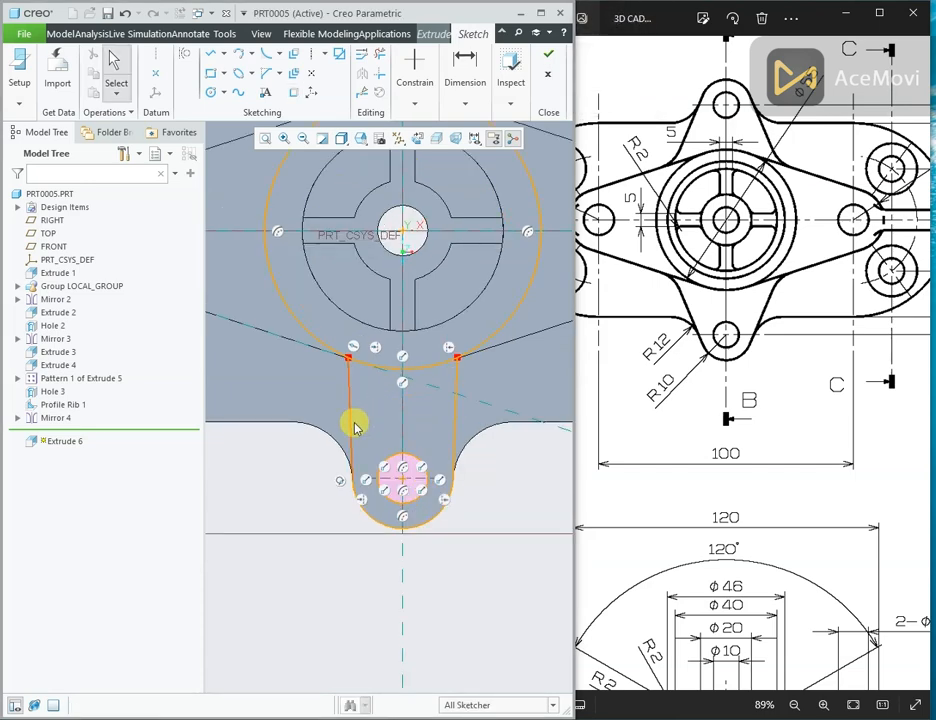
left_click(351, 420)
key("Delete")
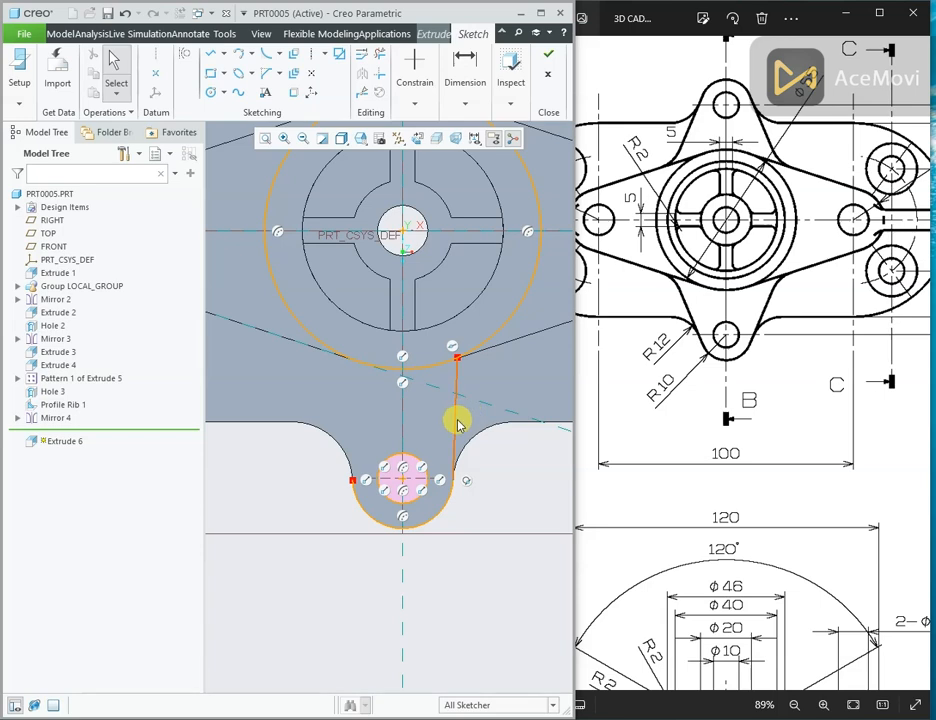
left_click(457, 425)
key("Delete")
Sketch an outward-slanting line from the lug arc's left end to the boss circle, about 123° to the sloped reference line.
right_click(279, 416)
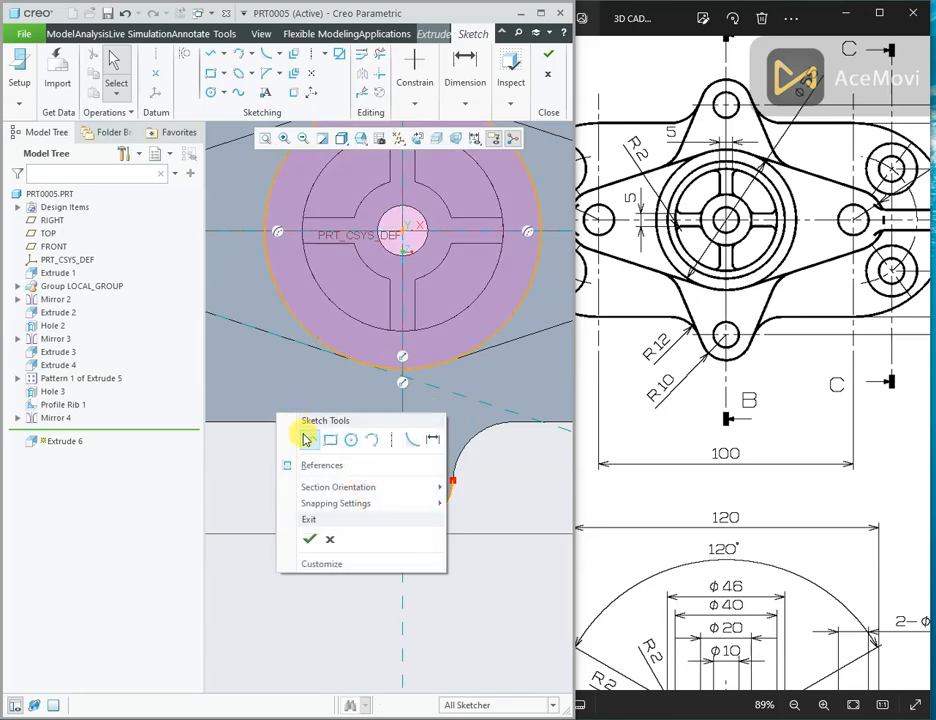
left_click(305, 440)
left_click(349, 484)
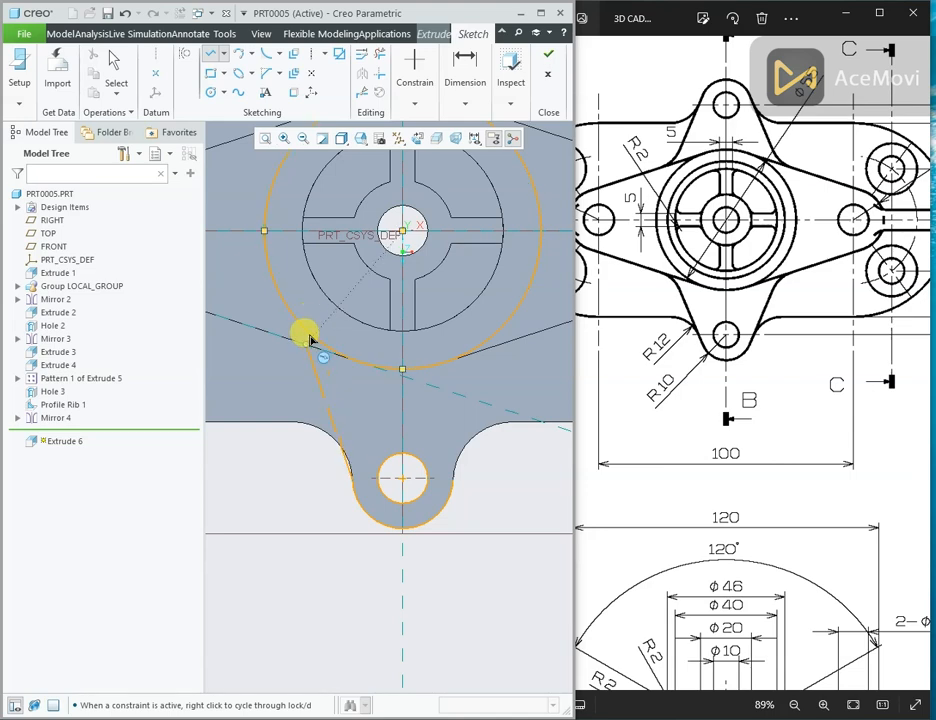
left_click(317, 337)
middle_click(355, 407)
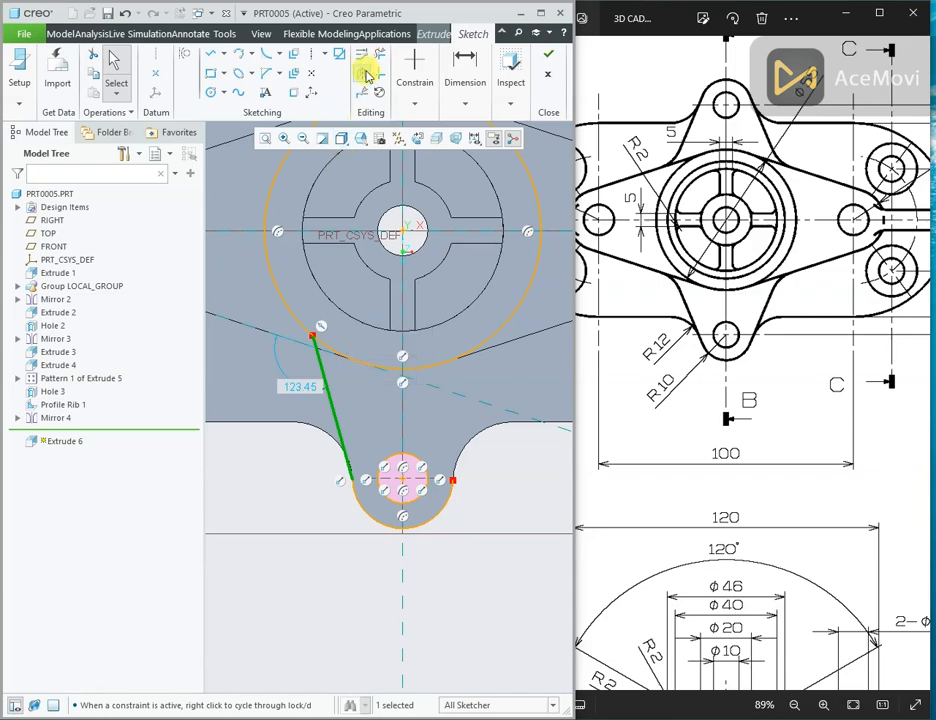
Mirror the slanted side line about the vertical centerline.
left_click(402, 290)
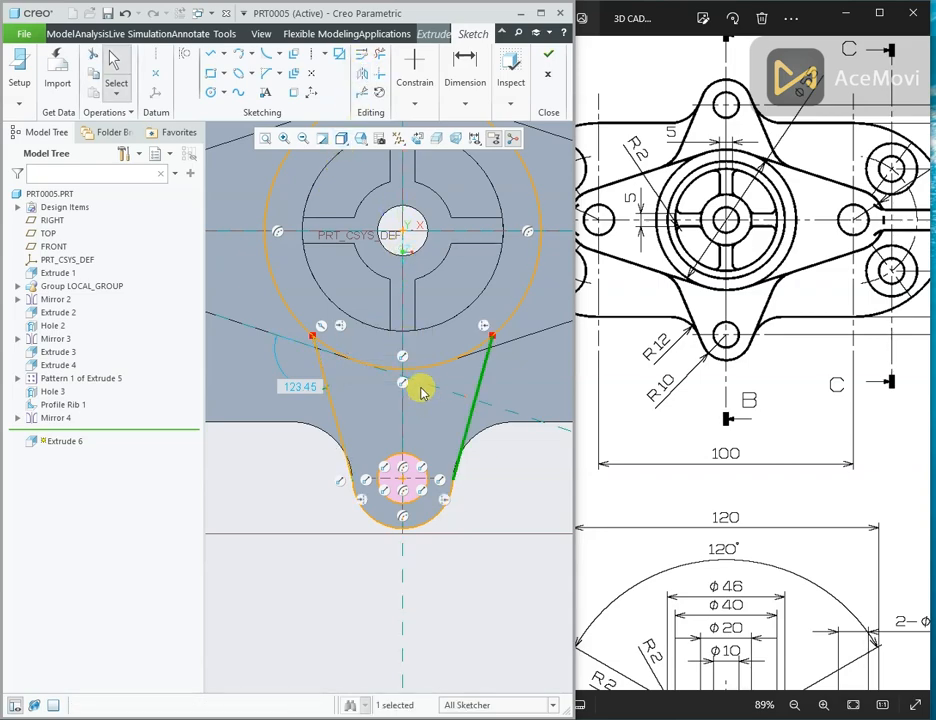
left_click(383, 36)
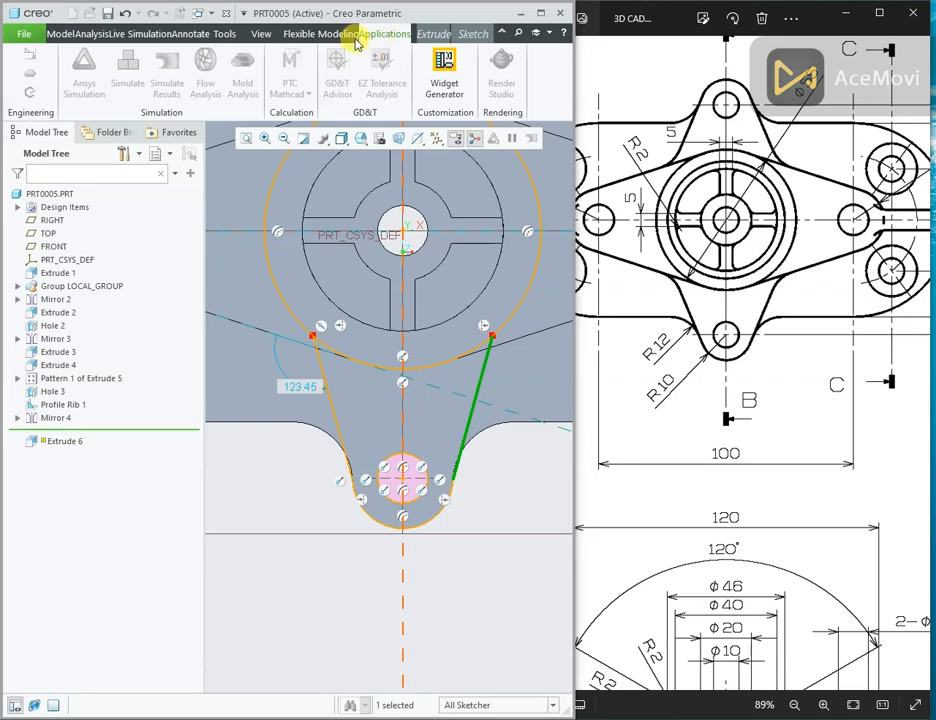
left_click(68, 36)
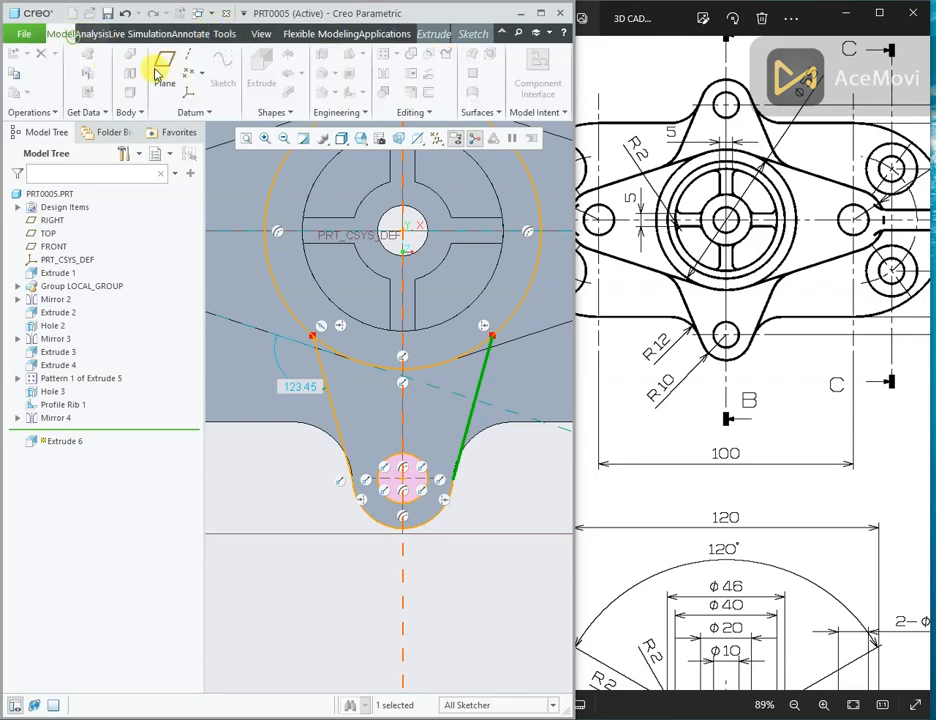
left_click(468, 35)
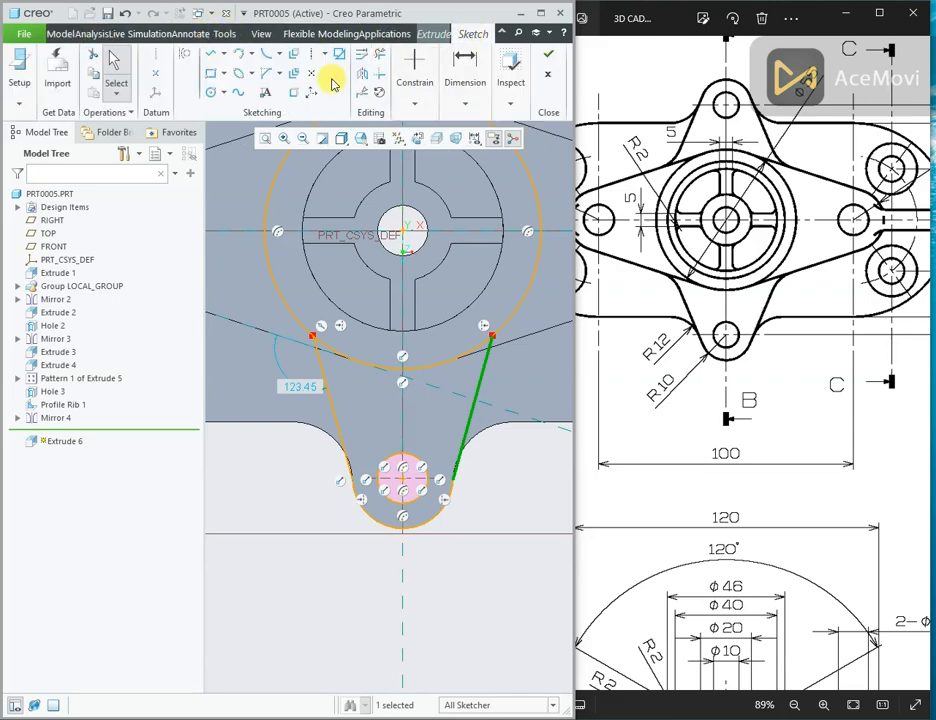
Trim away the boss circle outside the two side lines, keeping only the lower arc that closes the lug profile.
left_click(380, 57)
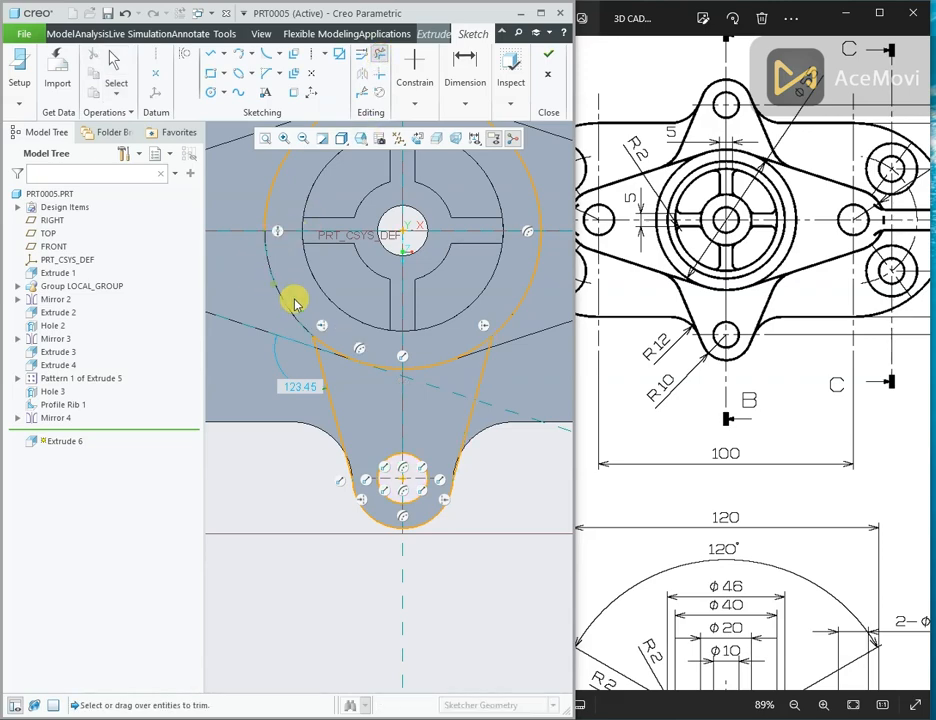
left_click(521, 298)
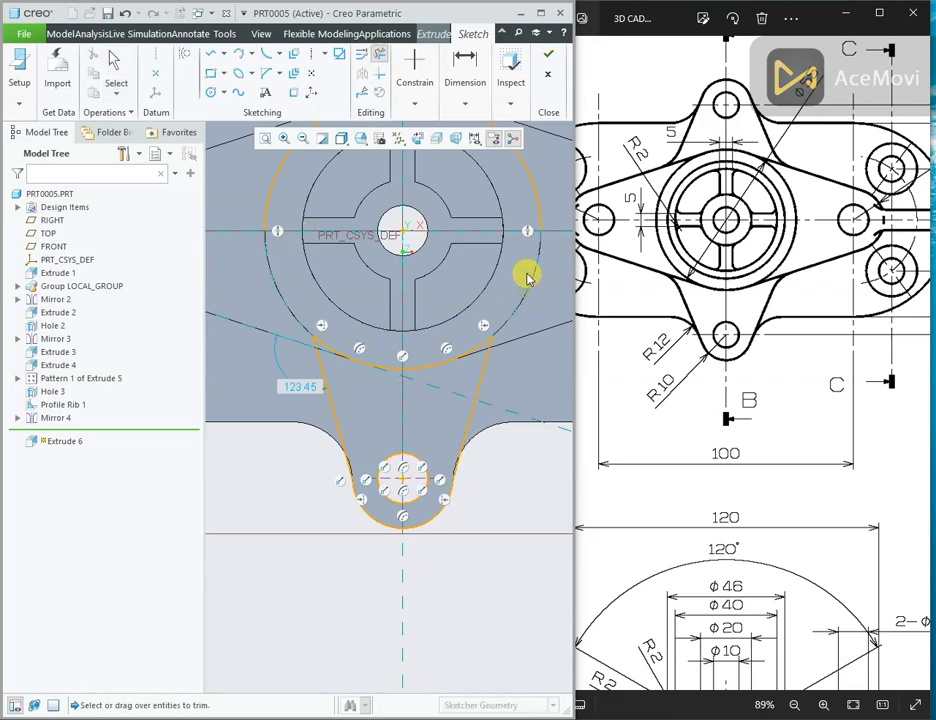
left_click(537, 184)
scroll(484, 386, "up", 2)
left_click(373, 233)
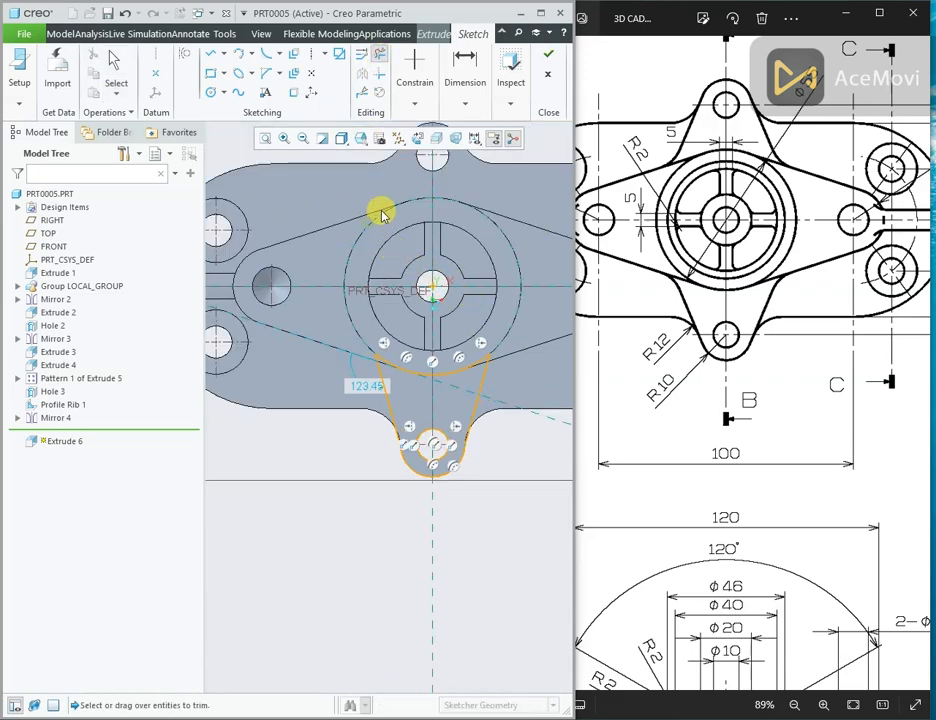
Examine the section views and rendered part of exercise drawing 1159 for the lug web's height.
scroll(418, 384, "down", 3)
mouse_move(415, 367)
middle_mouse_down()
mouse_move(378, 307)
mouse_move(355, 439)
mouse_move(389, 318)
middle_mouse_up()
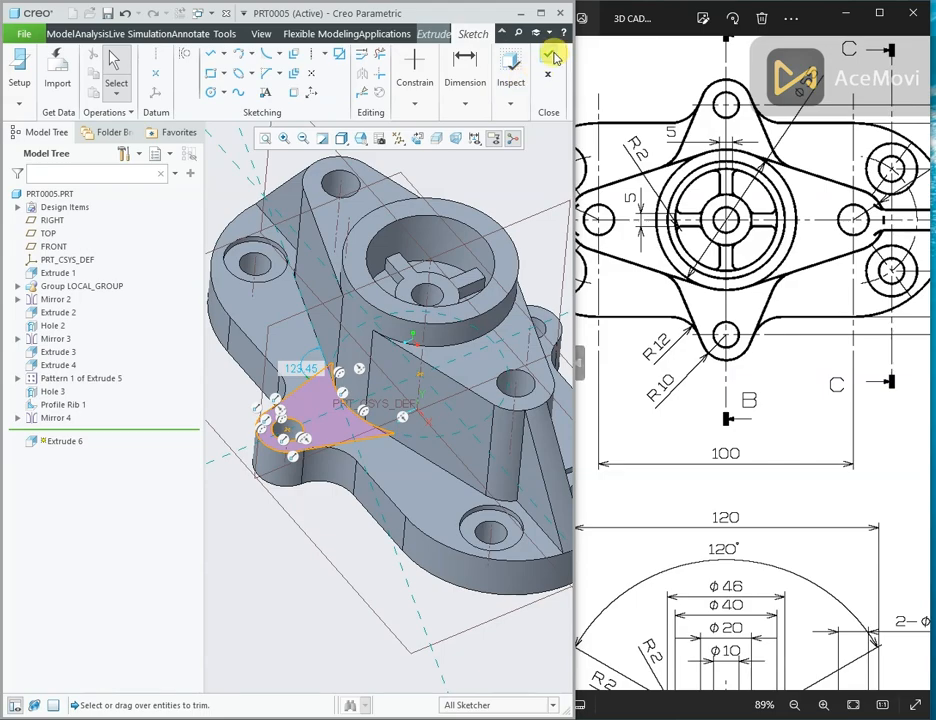
left_click_drag(792, 408, 727, 163)
left_click_drag(885, 468, 700, 498)
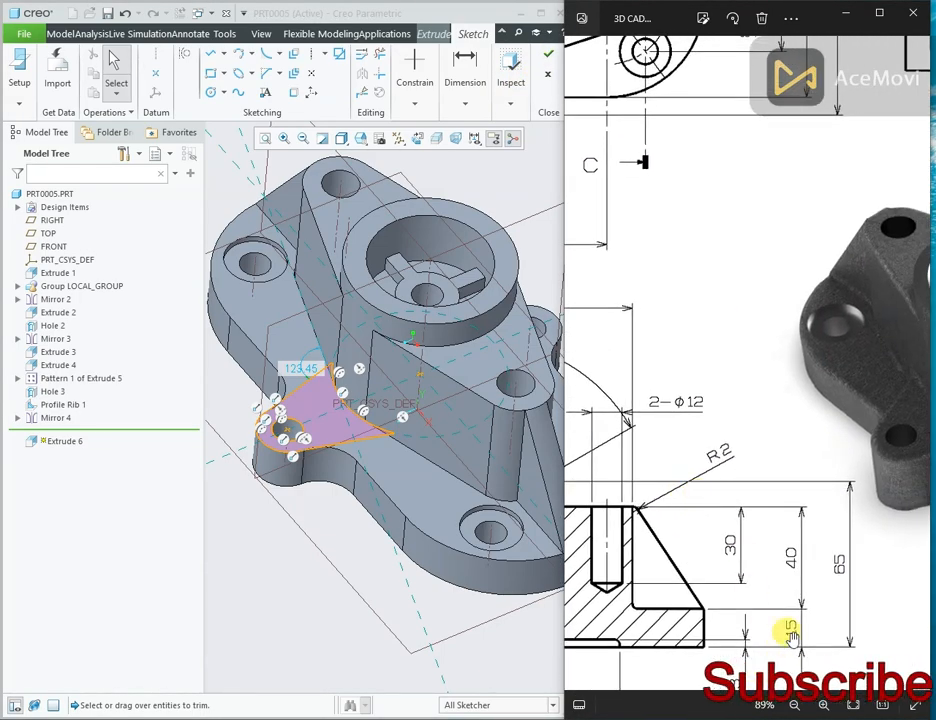
scroll(588, 418, "down", 6)
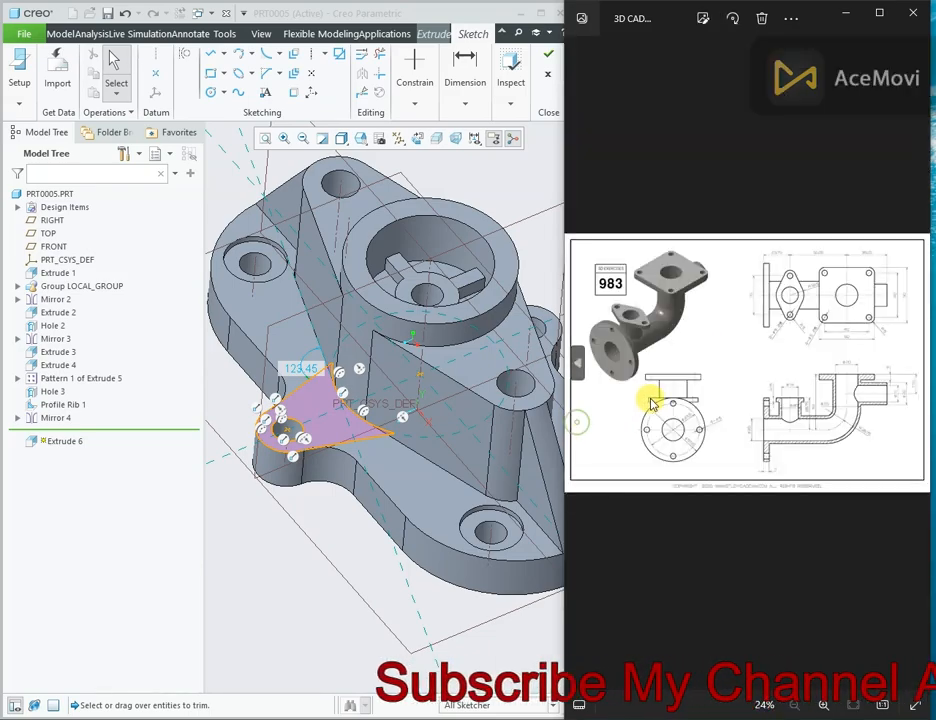
left_click(913, 362)
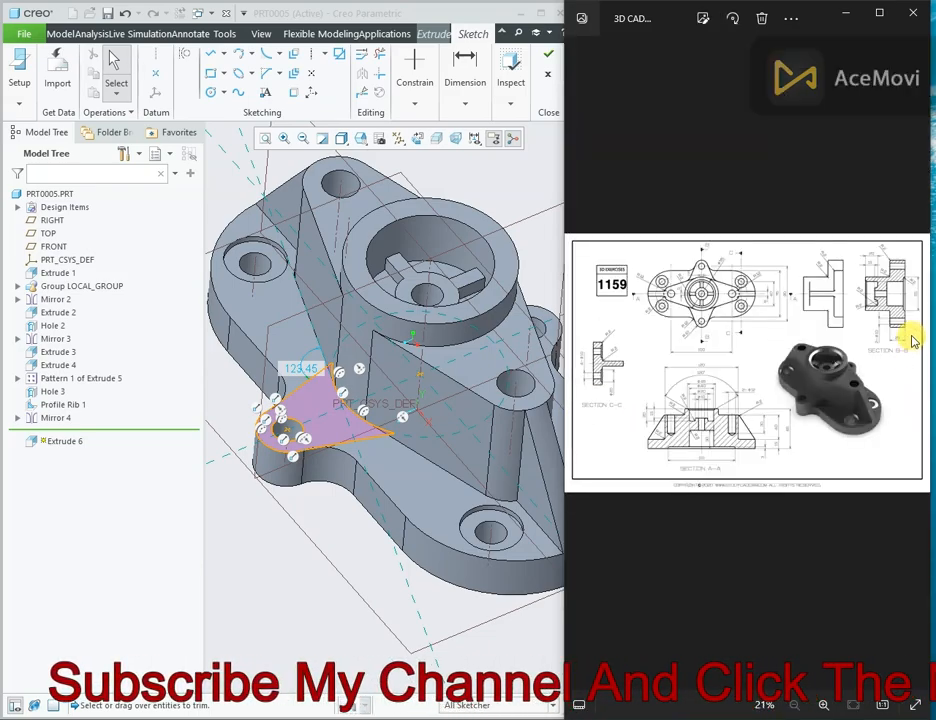
scroll(913, 342, "up", 2)
scroll(913, 342, "up", 4)
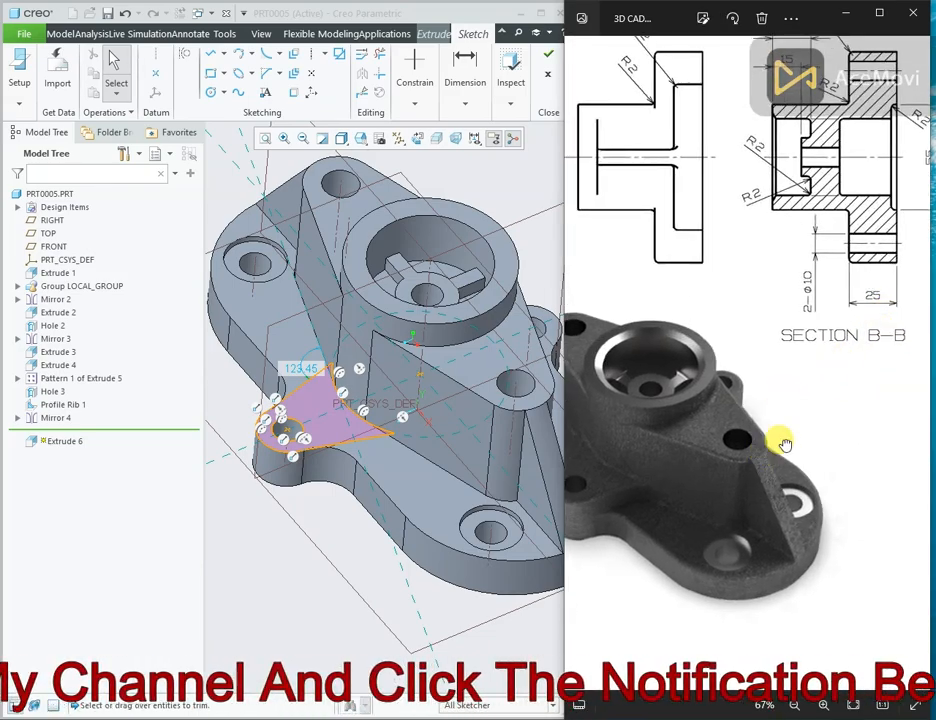
Finish the lug profile sketch and extrude it as a solid 10 mm deep.
left_click(545, 62)
left_click(545, 62)
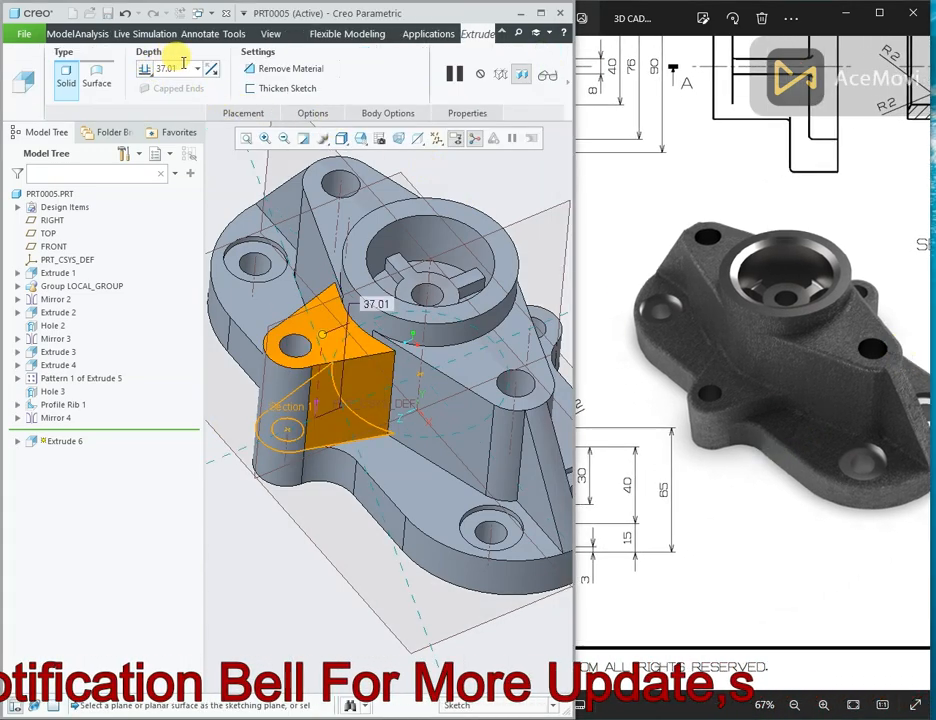
type("10")
key("Return")
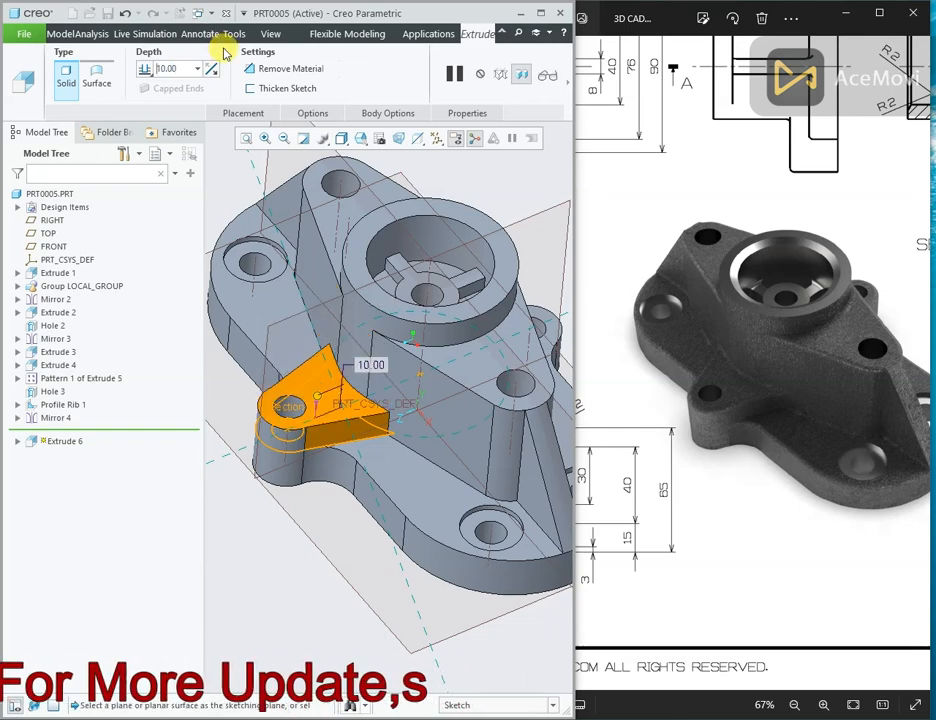
middle_click_drag(305, 190, 403, 165)
left_click(570, 97)
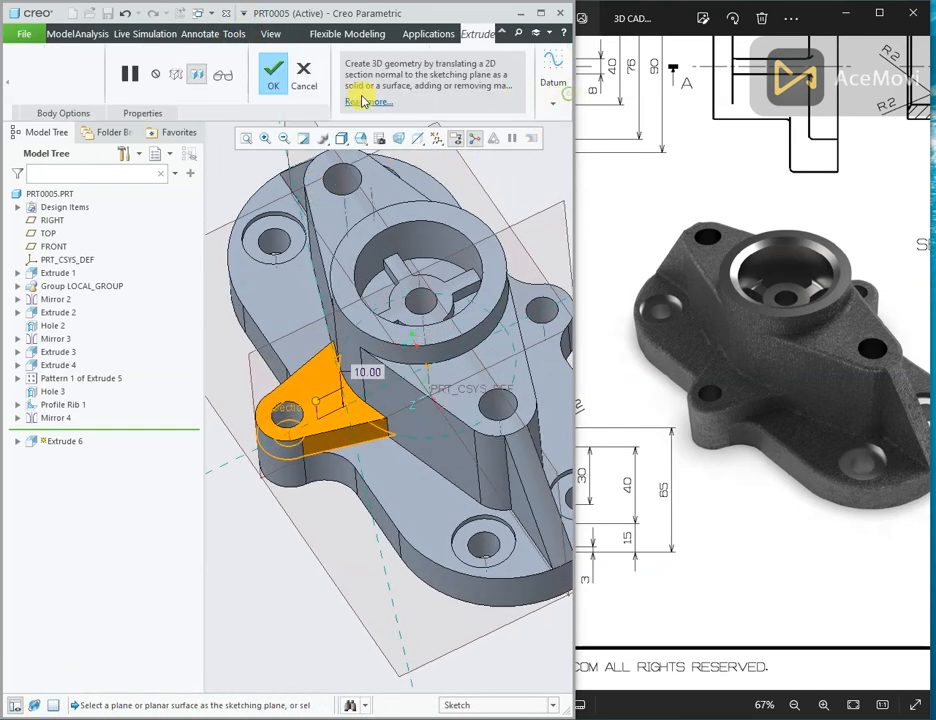
left_click(276, 80)
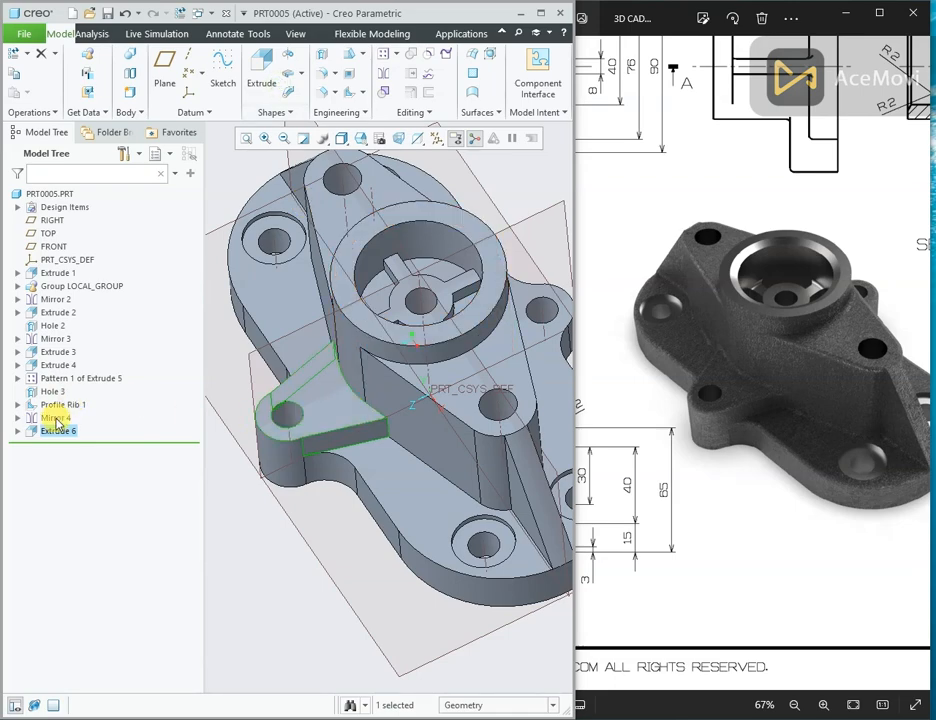
Mirror the extruded lug web about the FRONT plane onto the opposite lug.
right_click(59, 431)
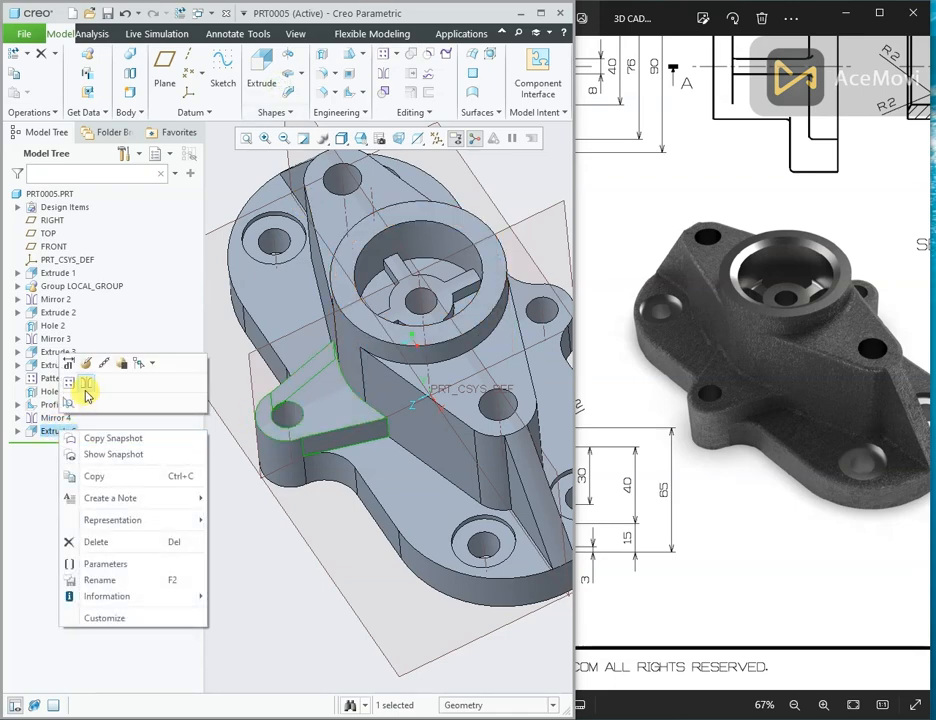
left_click(86, 393)
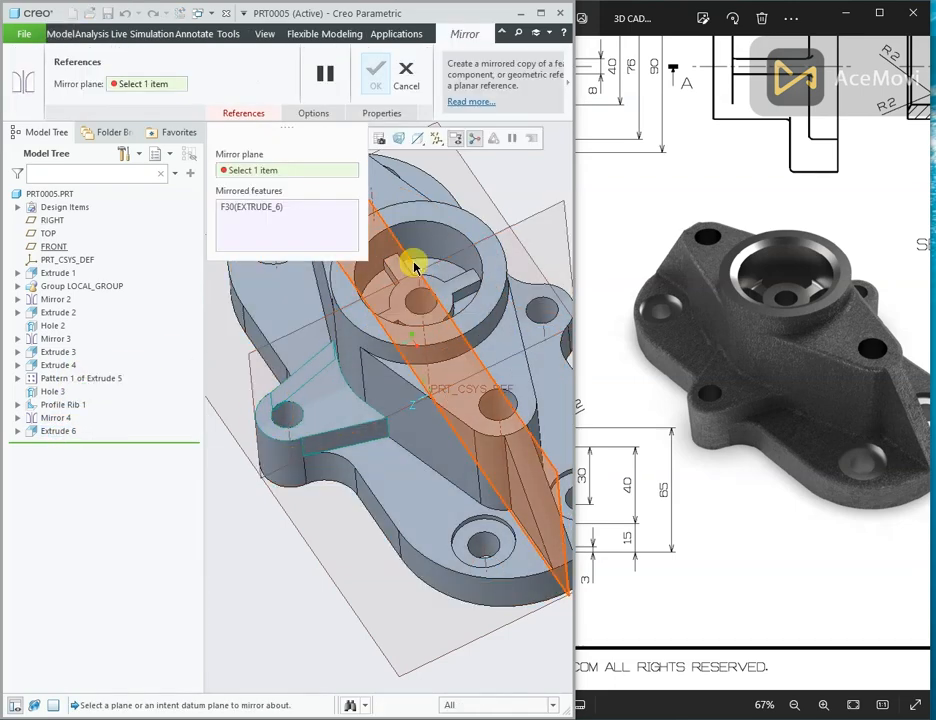
left_click(415, 265)
left_click(377, 86)
key("ctrl+d")
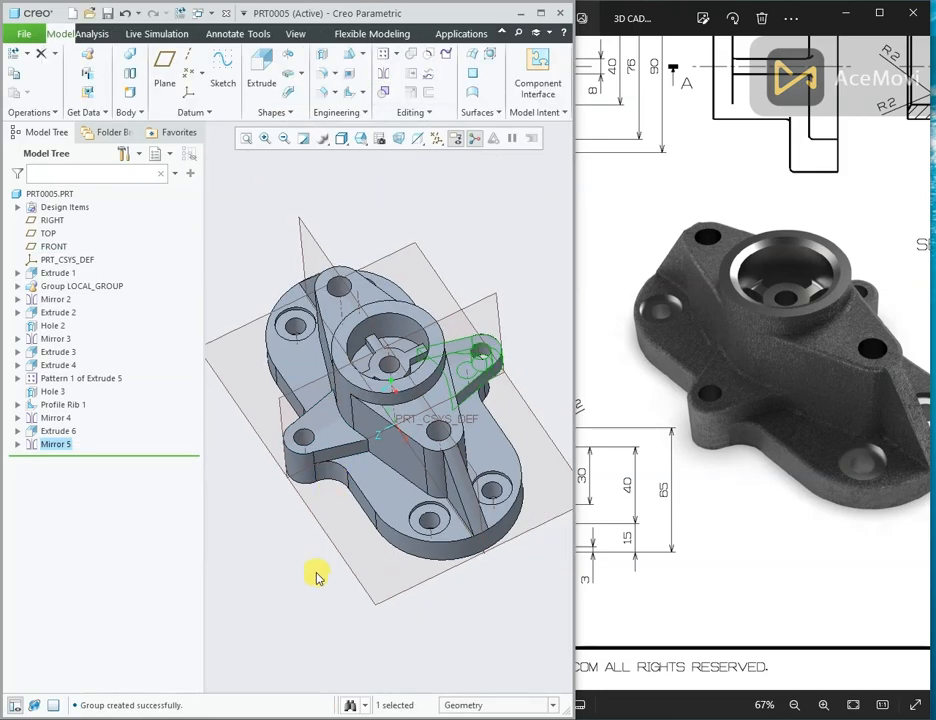
Compare the model's top and underside with the drawing, examining sections A-A and B-B for the base recess dimensions.
left_click(322, 570)
middle_click_drag(328, 564, 350, 545)
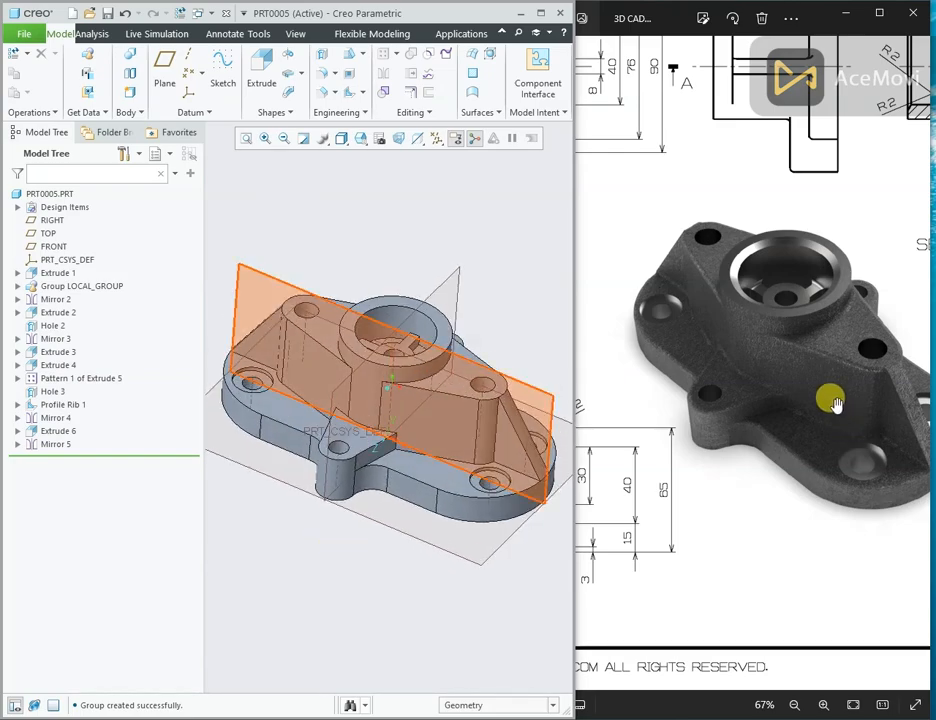
left_click_drag(659, 335, 829, 353)
scroll(825, 374, "up", 3)
scroll(826, 372, "down", 5)
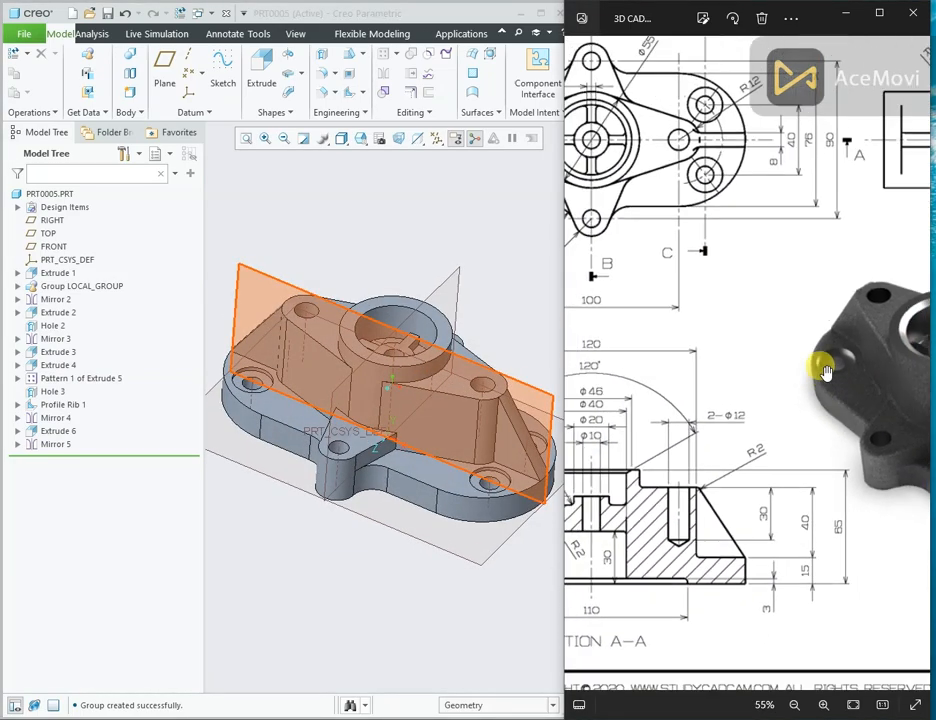
scroll(763, 547, "down", 2)
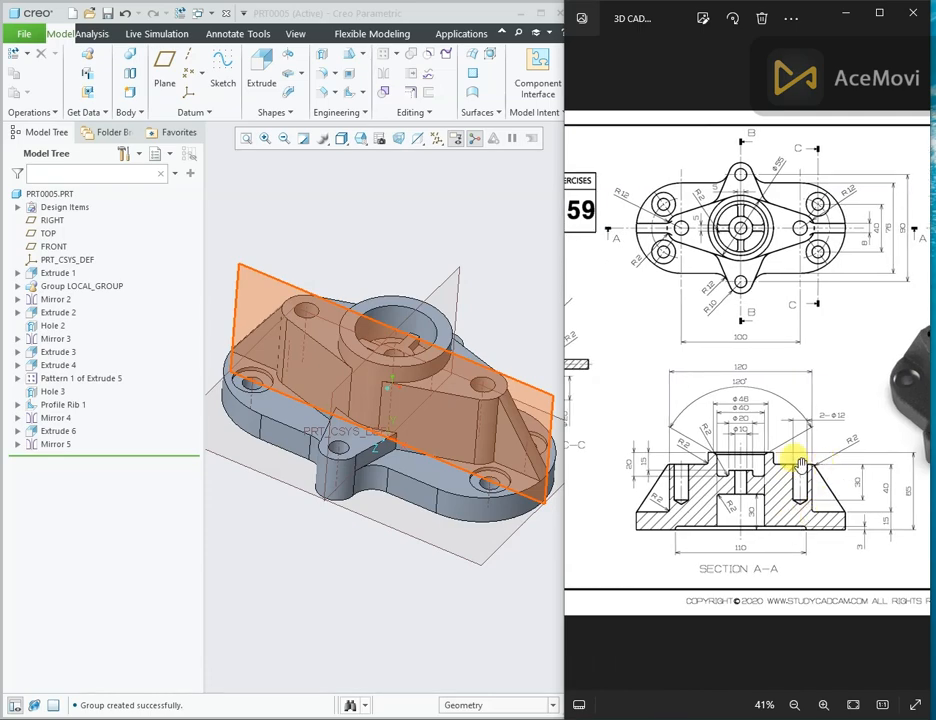
middle_click_drag(370, 533, 347, 431)
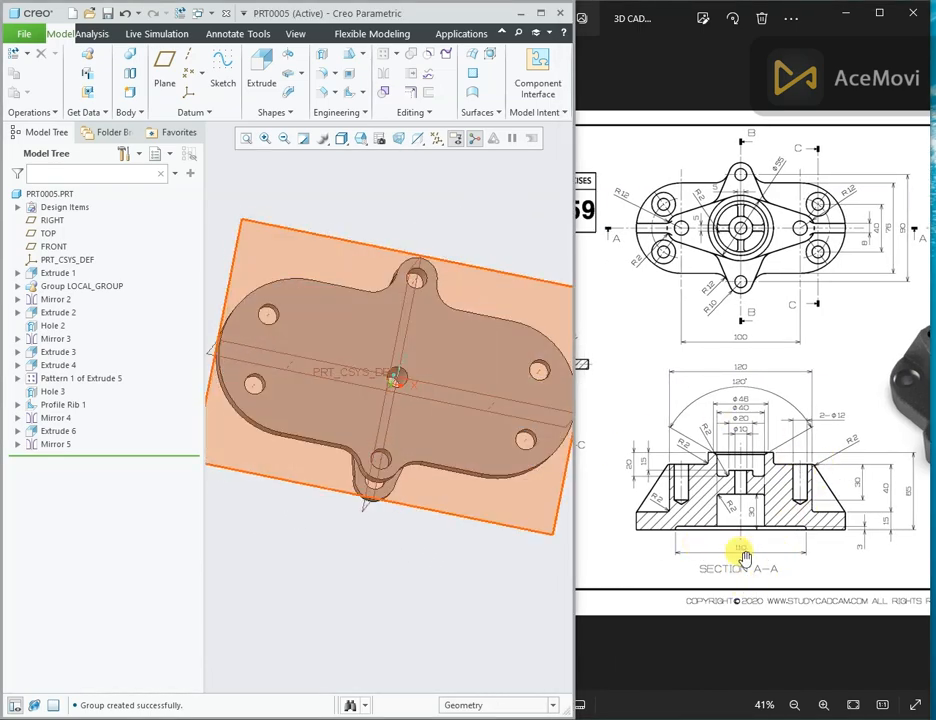
scroll(745, 558, "up", 3)
scroll(745, 558, "down", 5)
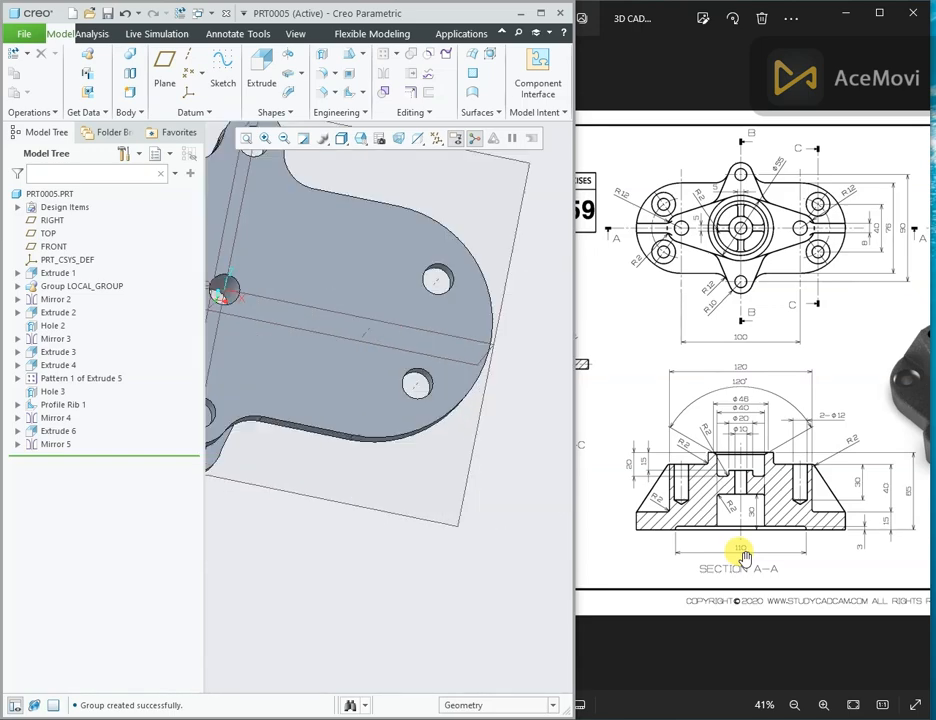
left_click(745, 556)
scroll(745, 554, "up", 3)
left_click_drag(849, 464, 720, 500)
left_click_drag(880, 467, 616, 493)
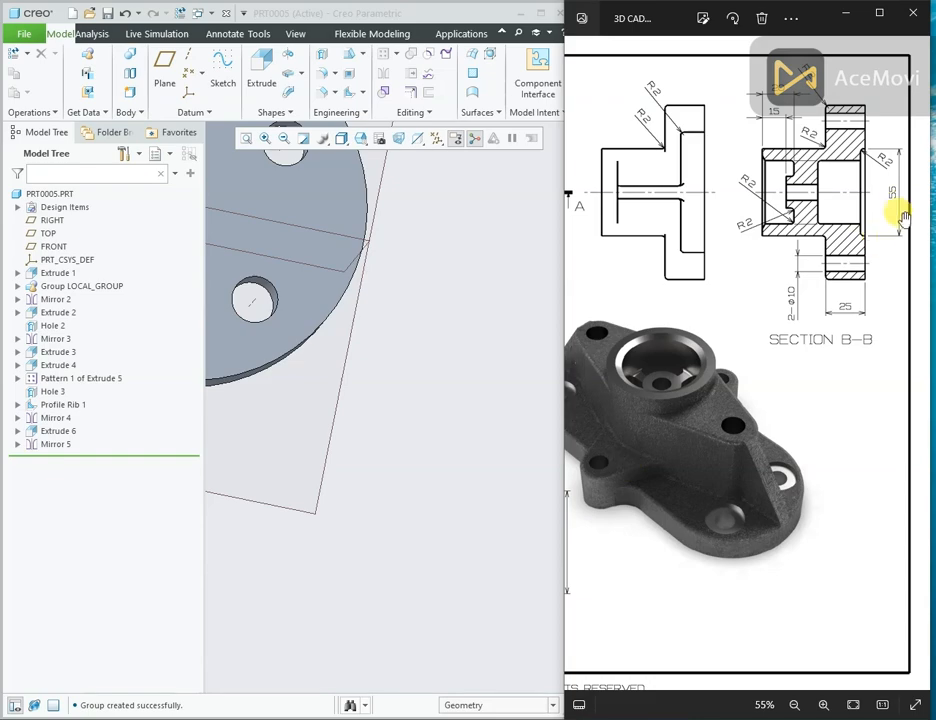
Start an extrude sketch on the base's underside face and orient the view parallel to the sketch plane.
left_click(490, 440)
scroll(368, 341, "up", 4)
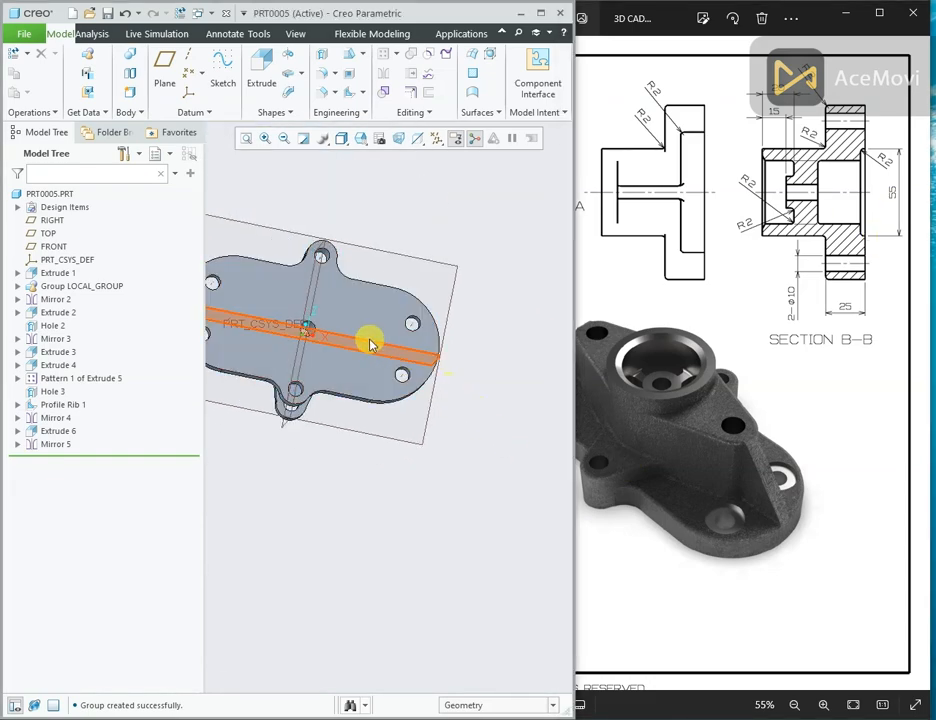
left_click(343, 316)
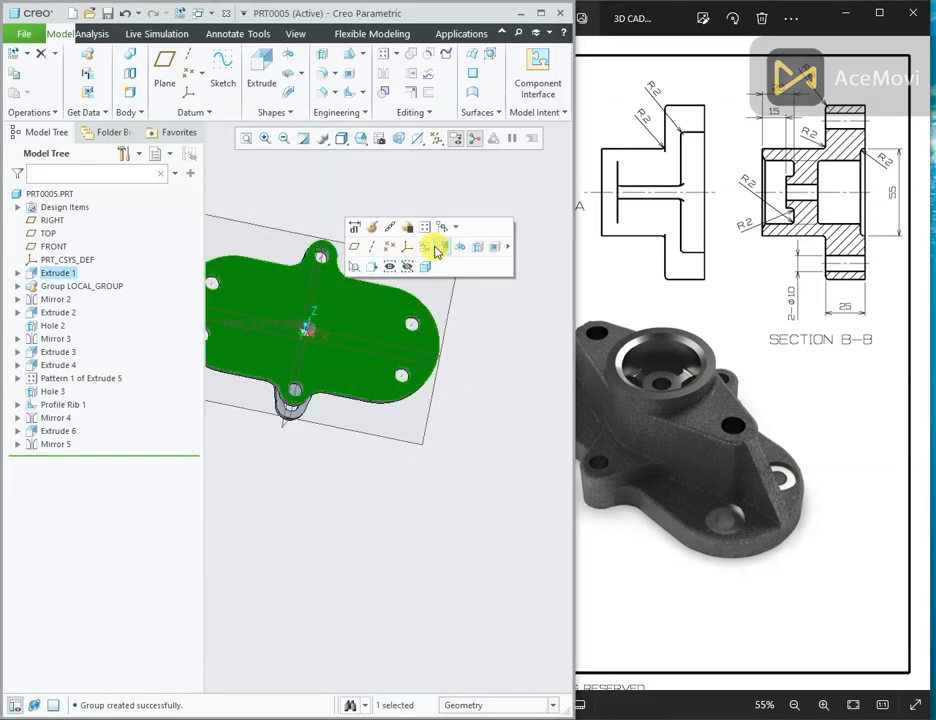
left_click(437, 250)
left_click(418, 138)
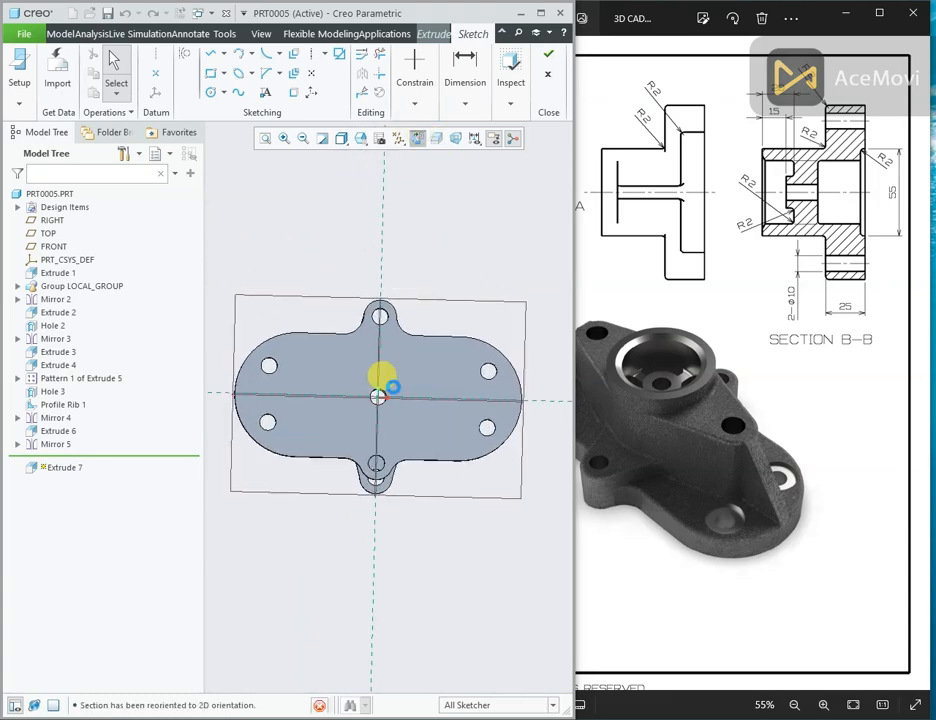
Sketch a center rectangle 110 mm wide and 55 mm high on the underside's origin and finish the sketch.
left_click(226, 74)
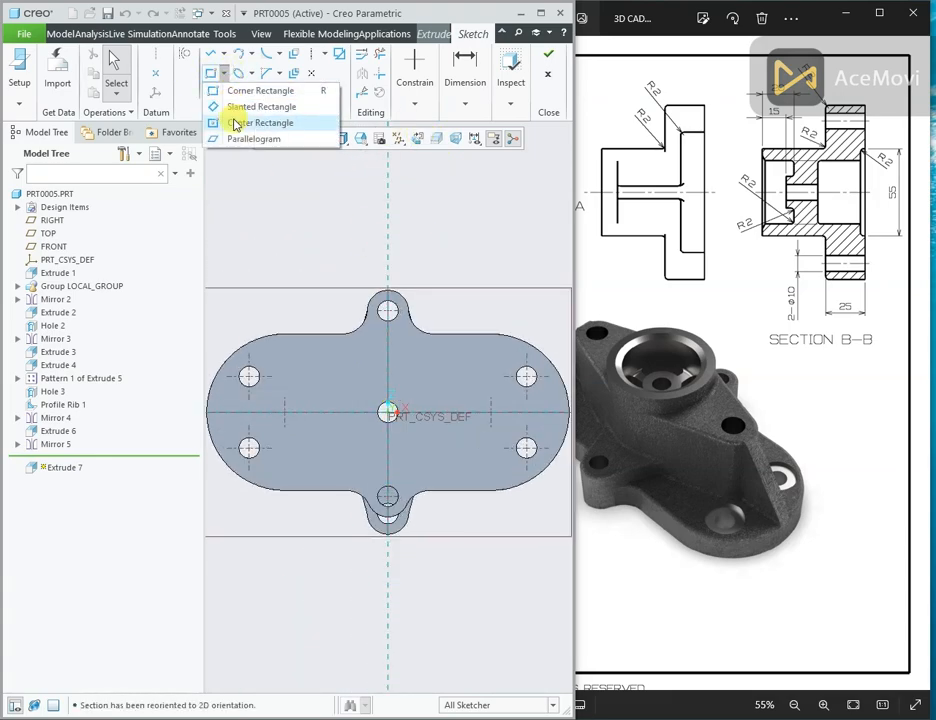
left_click(238, 121)
left_click(387, 413)
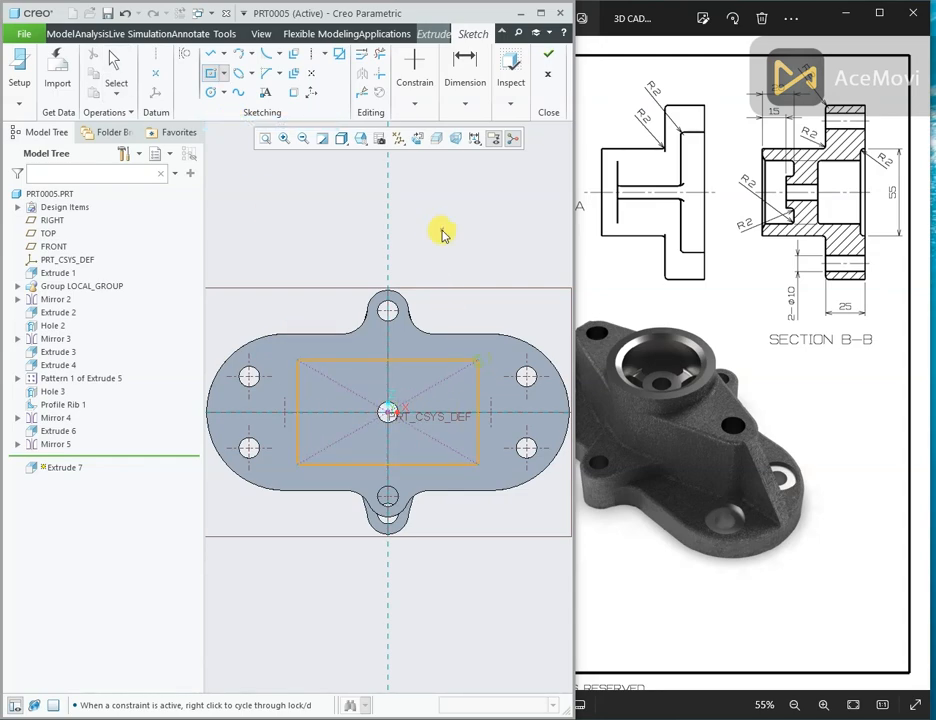
middle_click(442, 231)
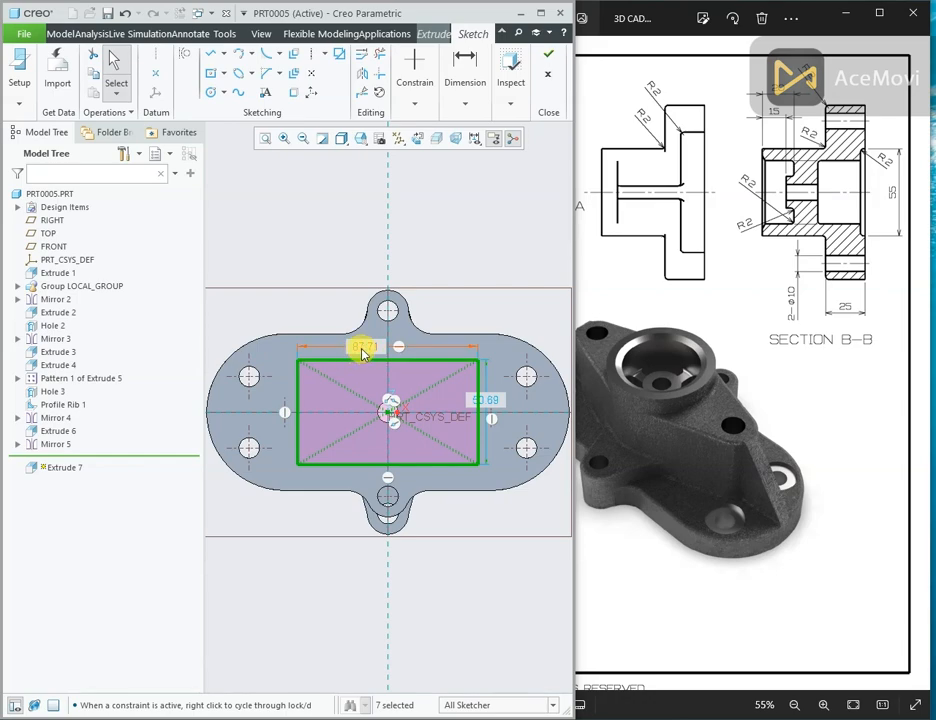
double_click(363, 349)
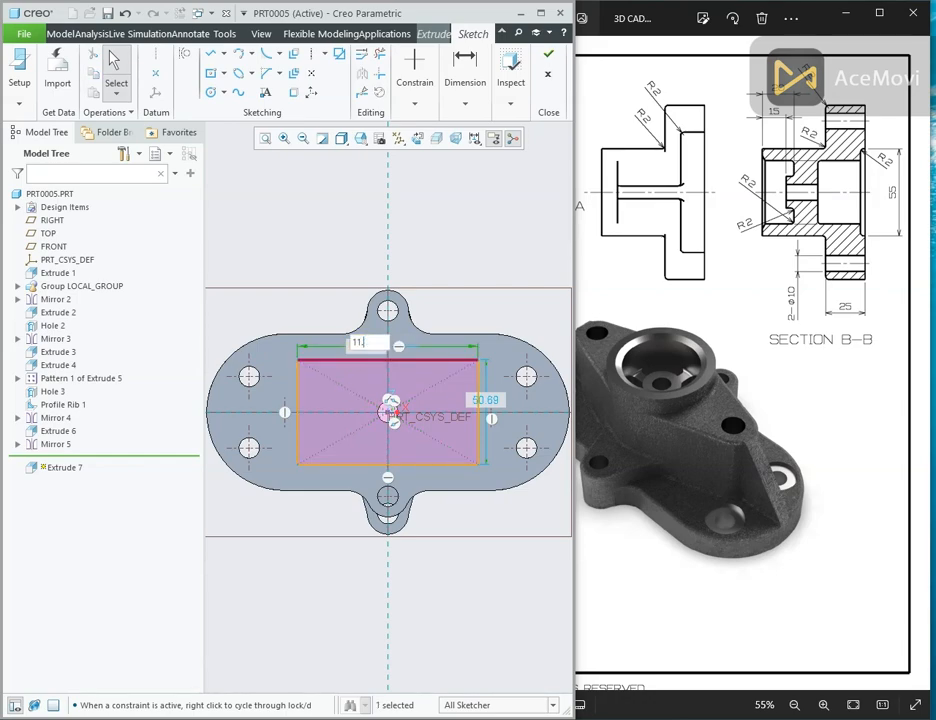
key("Return")
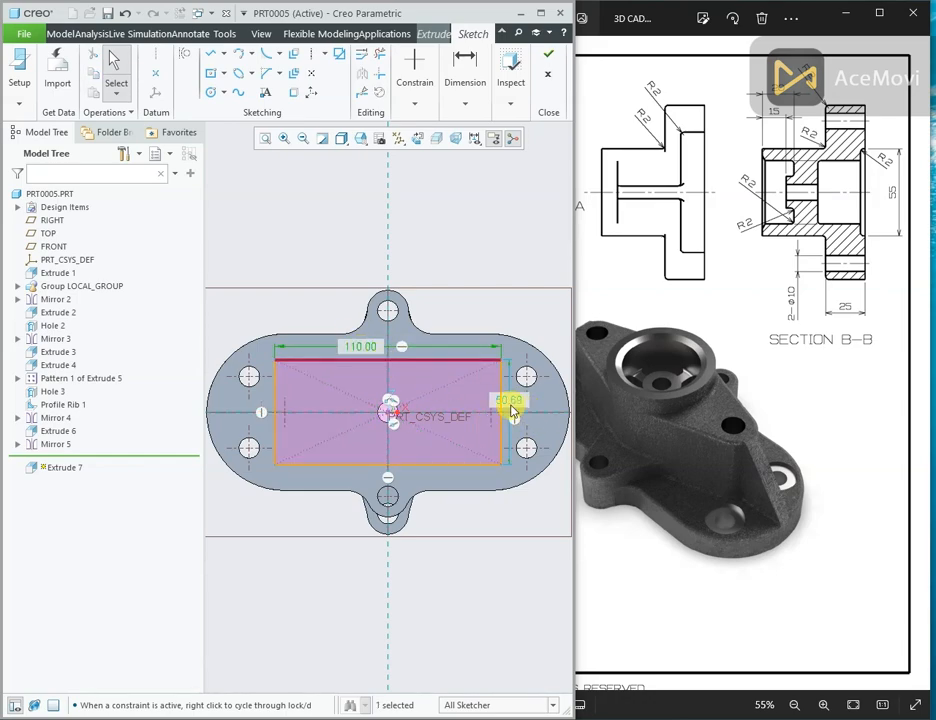
double_click(506, 402)
key("Return")
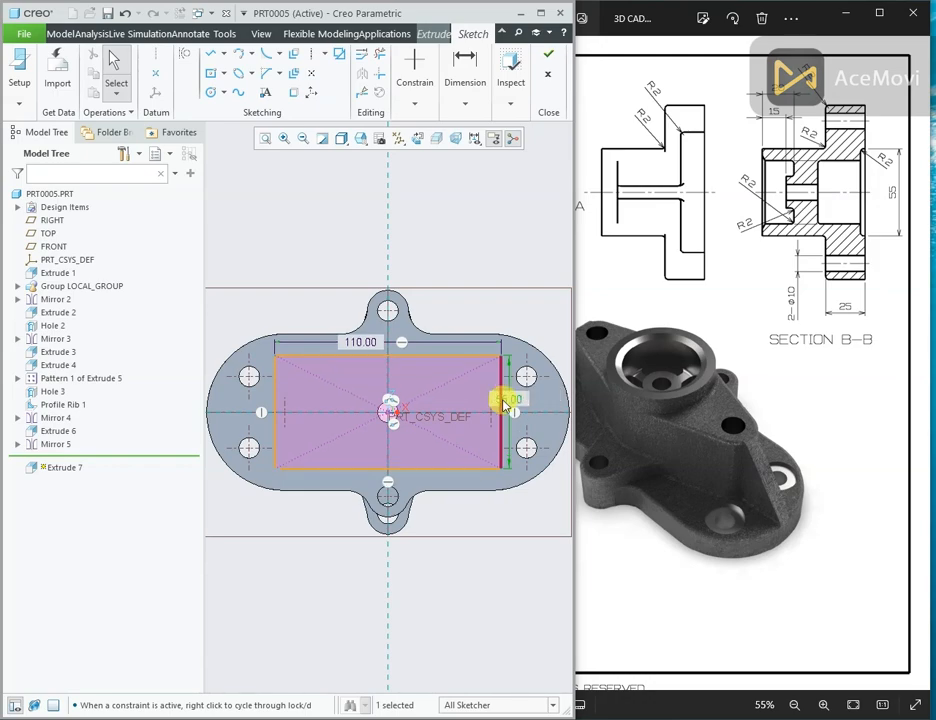
left_click(548, 54)
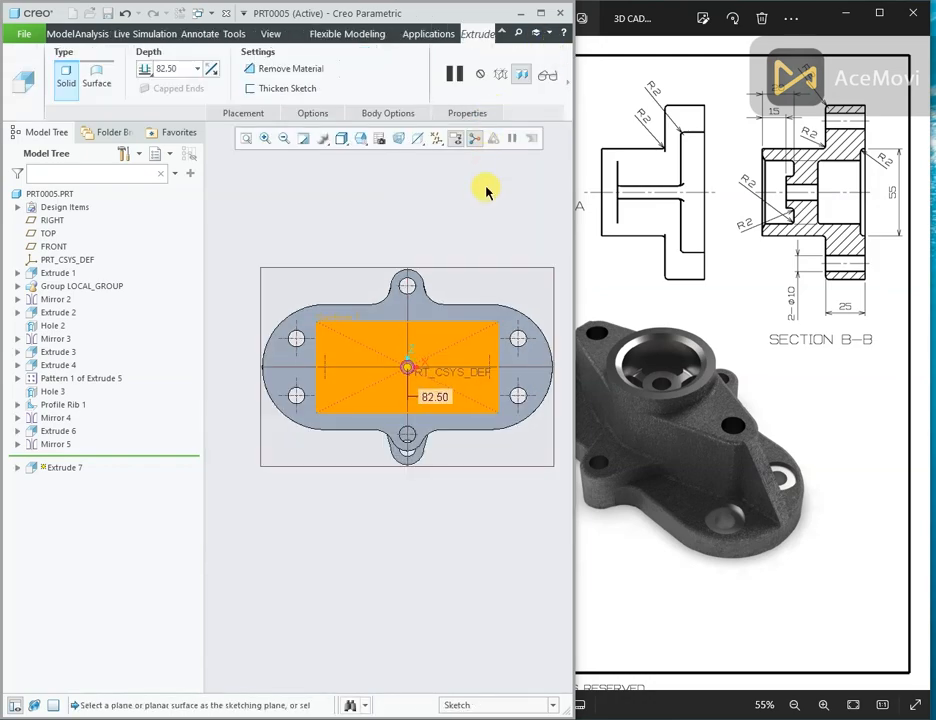
Extrude the rectangle 3 mm into the base with Remove Material to cut the underside recess.
mouse_move(486, 188)
middle_mouse_down()
mouse_move(457, 224)
mouse_move(476, 242)
middle_mouse_up()
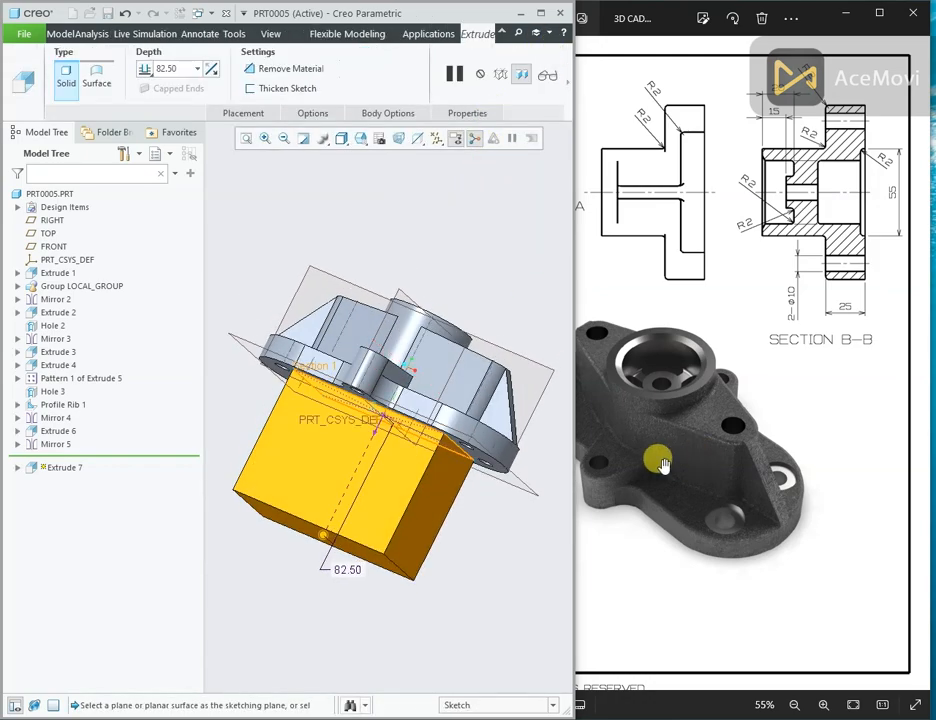
left_click_drag(661, 459, 826, 462)
left_click_drag(658, 539, 850, 520)
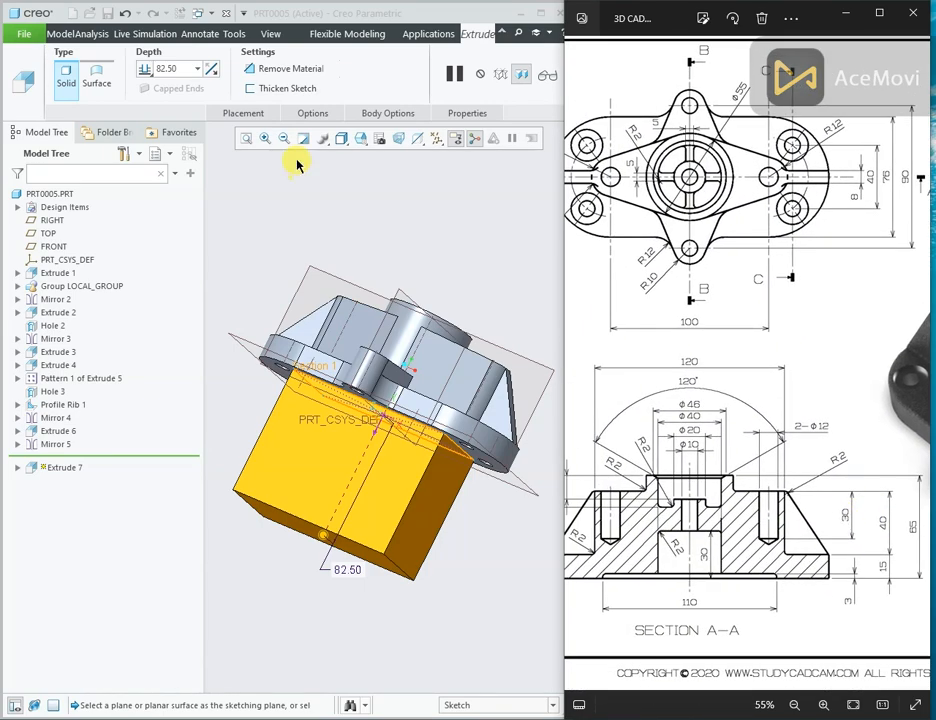
left_click(177, 62)
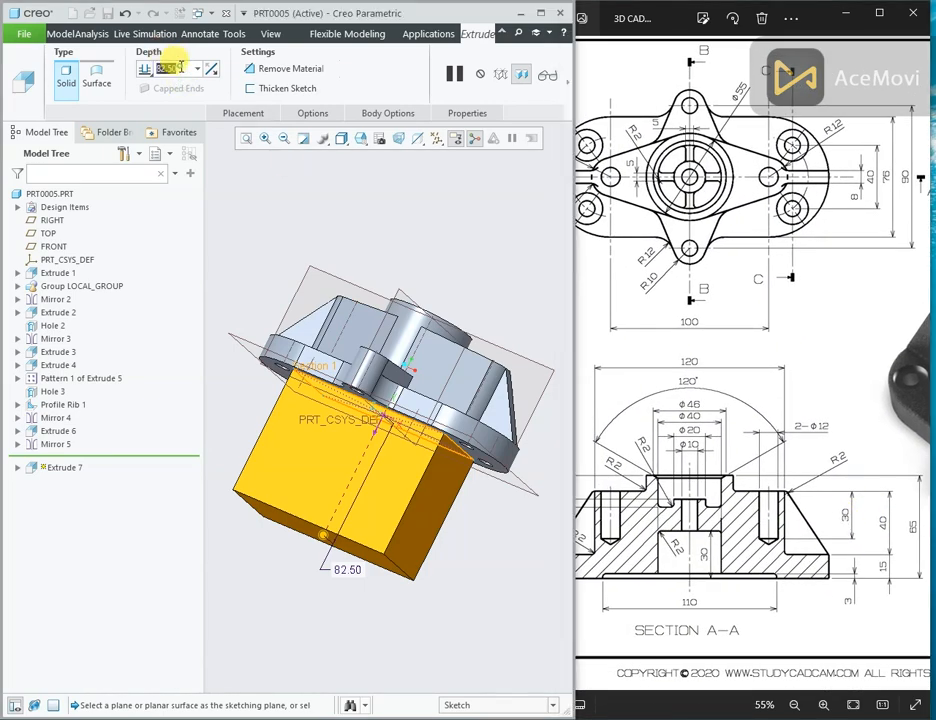
type("3")
key("Return")
left_click(258, 72)
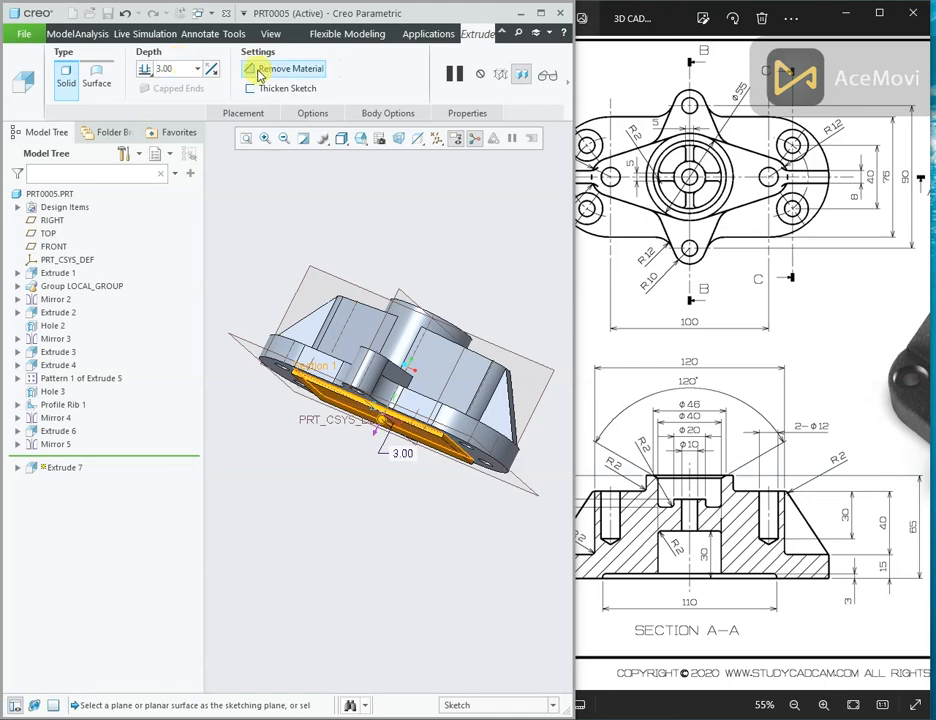
left_click(211, 69)
left_click(251, 69)
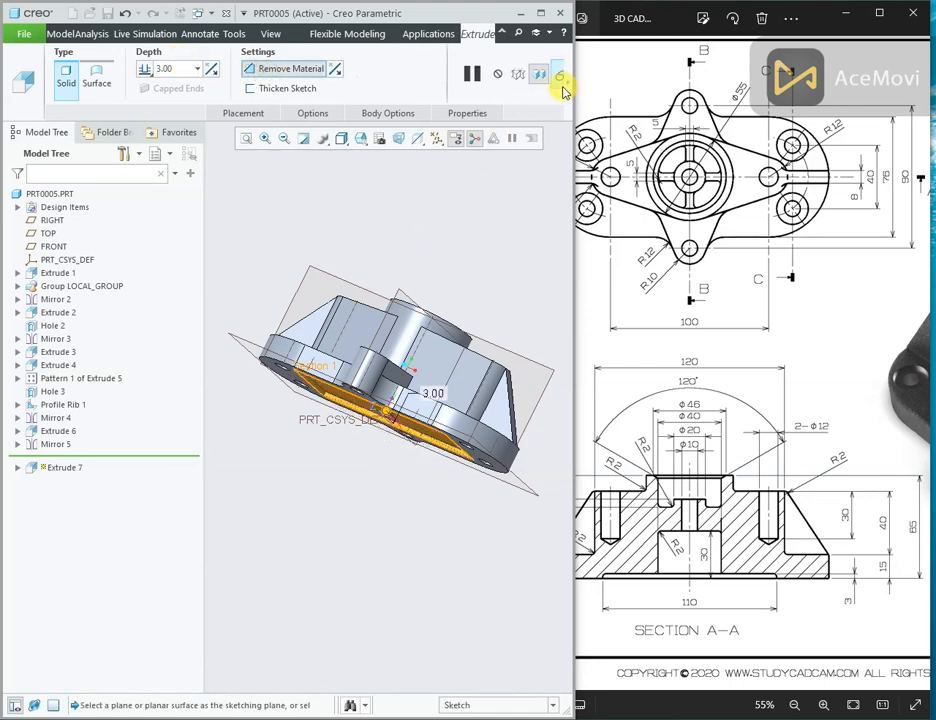
left_click(563, 88)
left_click(272, 73)
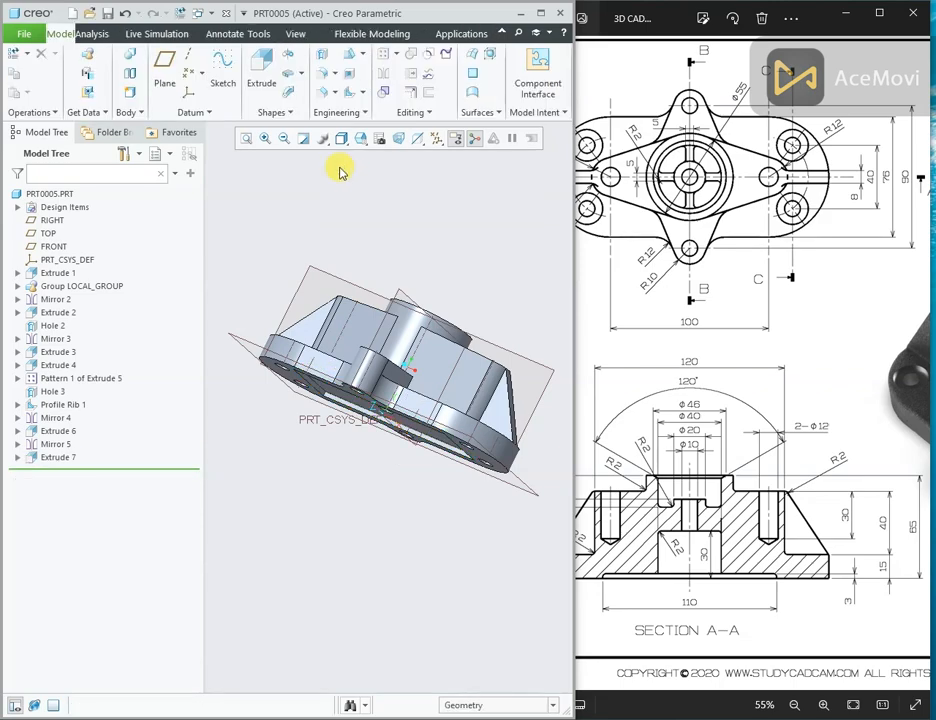
Turn off the display of all datum planes, axes, points and coordinate systems.
middle_click_drag(338, 167, 391, 196)
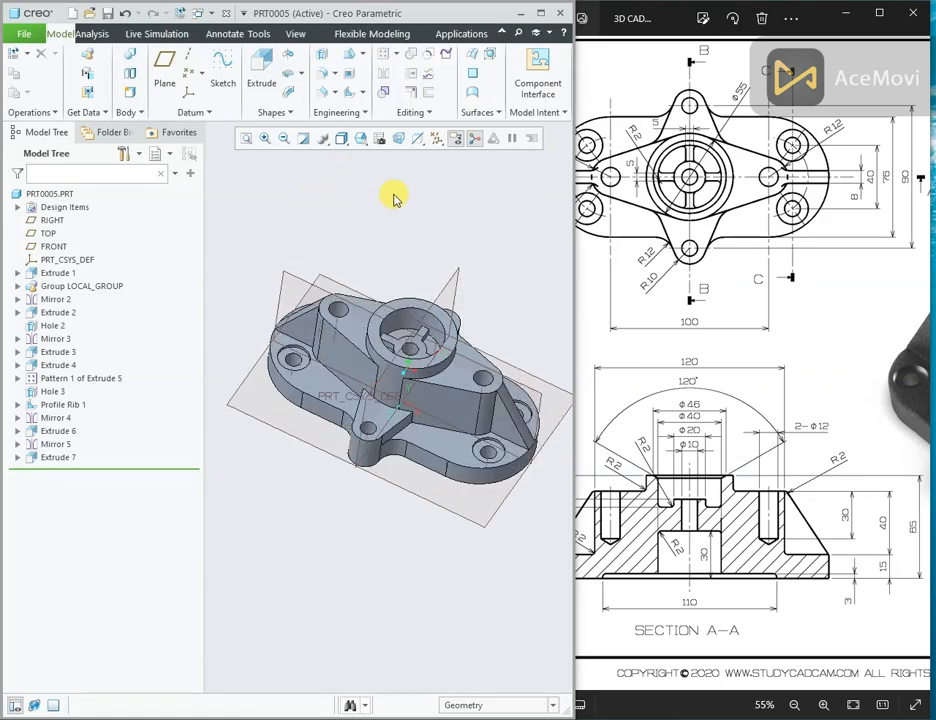
left_click(452, 138)
left_click(438, 154)
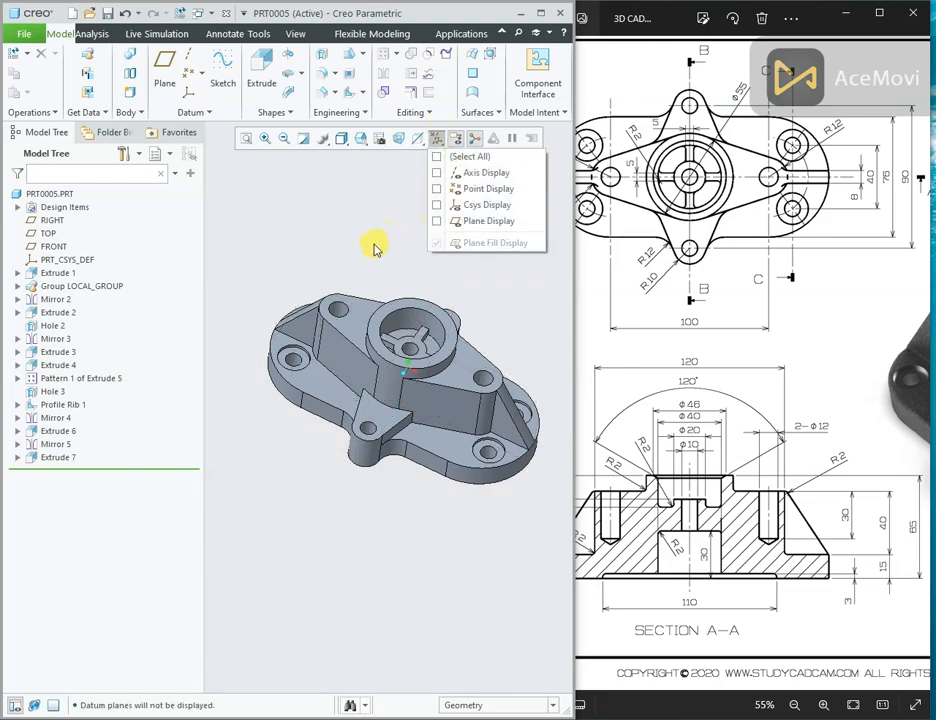
Start a 2 mm round on the edge where one arm's side wall meets the base flange, including the adjoining rib-foot edge.
scroll(351, 410, "up", 5)
scroll(351, 390, "down", 1)
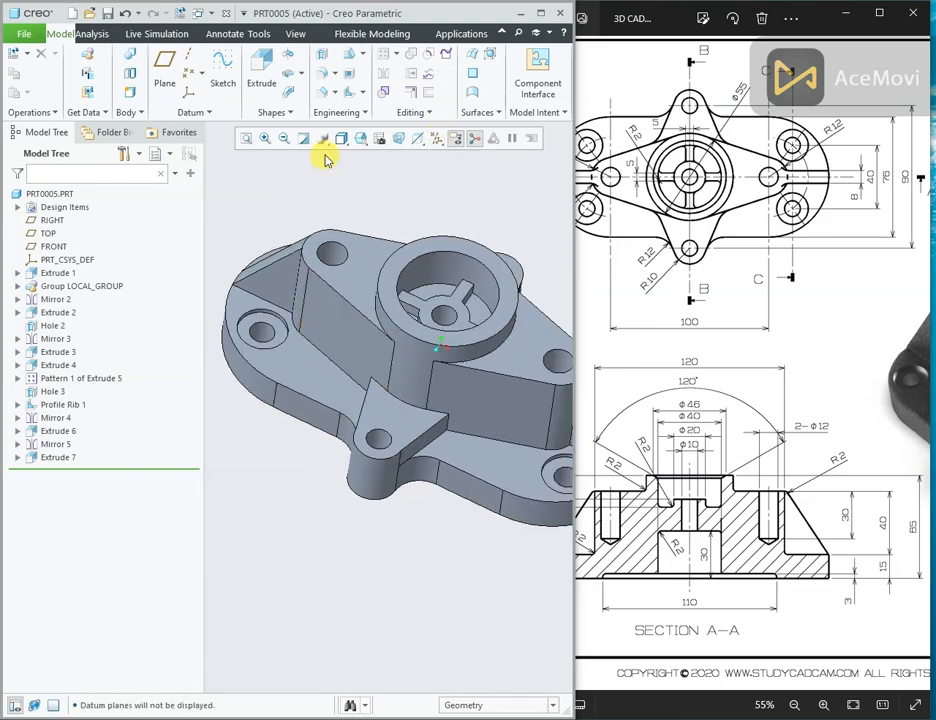
left_click(321, 75)
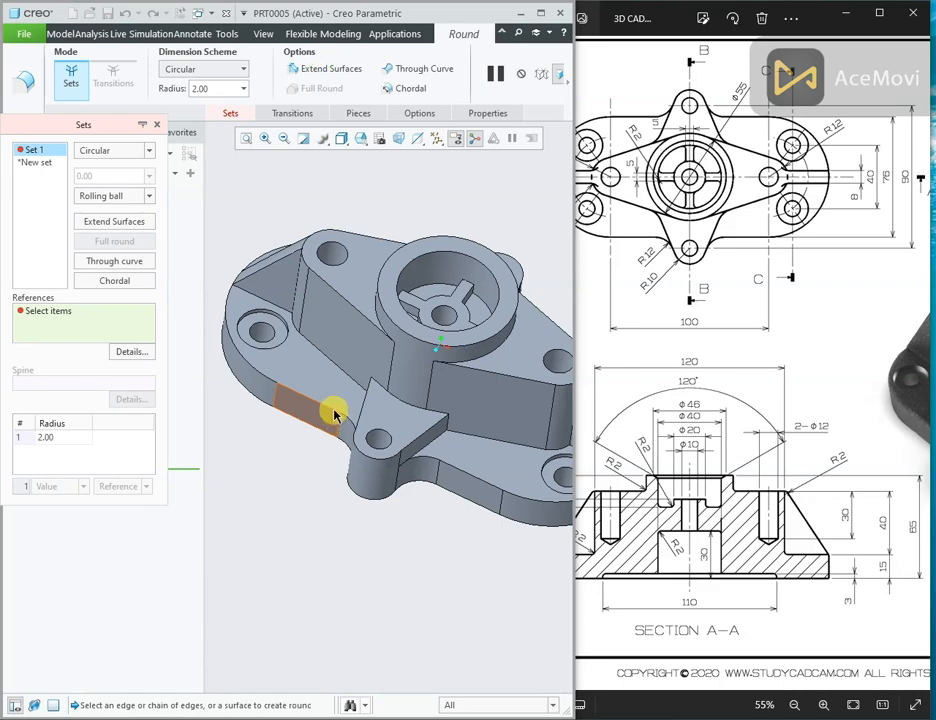
left_click(710, 344)
left_click_drag(710, 344, 838, 324)
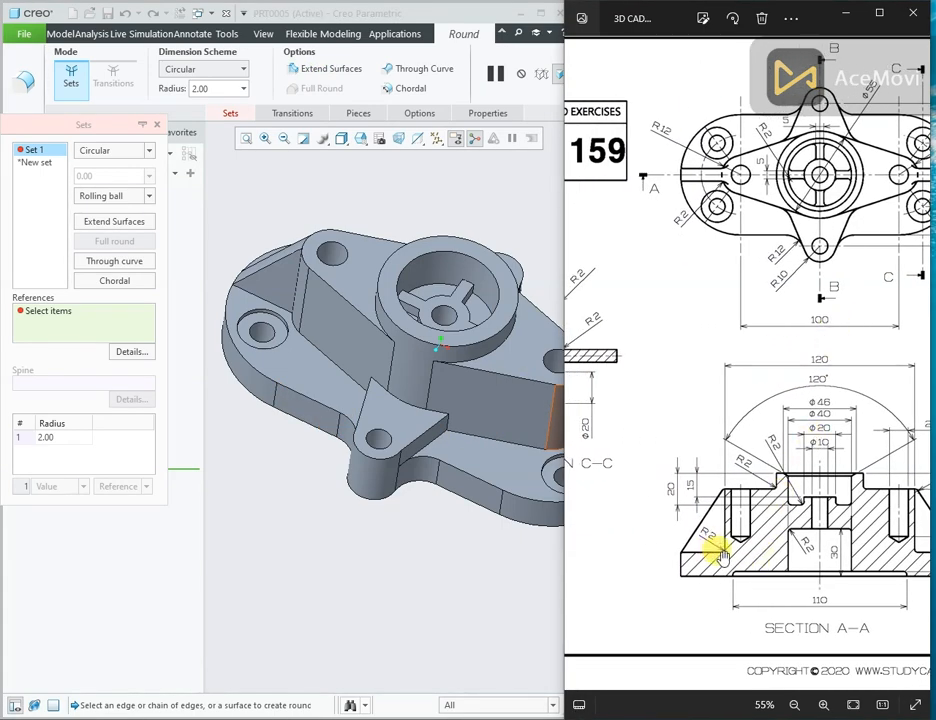
left_click(333, 367)
scroll(330, 385, "up", 5)
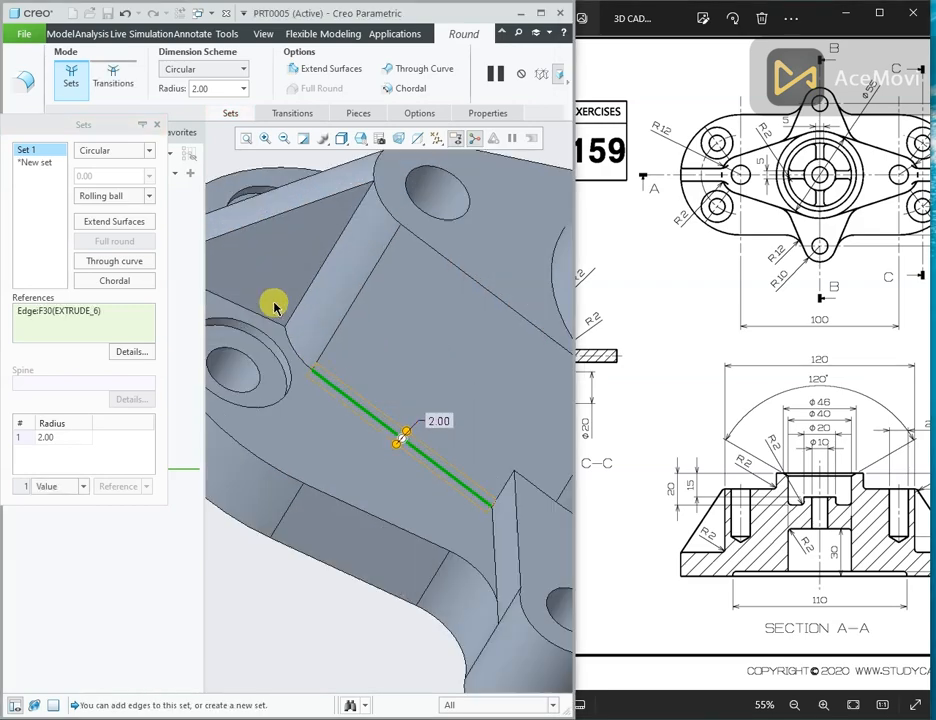
left_click(289, 338, "ctrl")
Add both base edges of the near lug web and the foot edges of the opposite arm and rib to the 2 mm round.
scroll(292, 340, "down", 5)
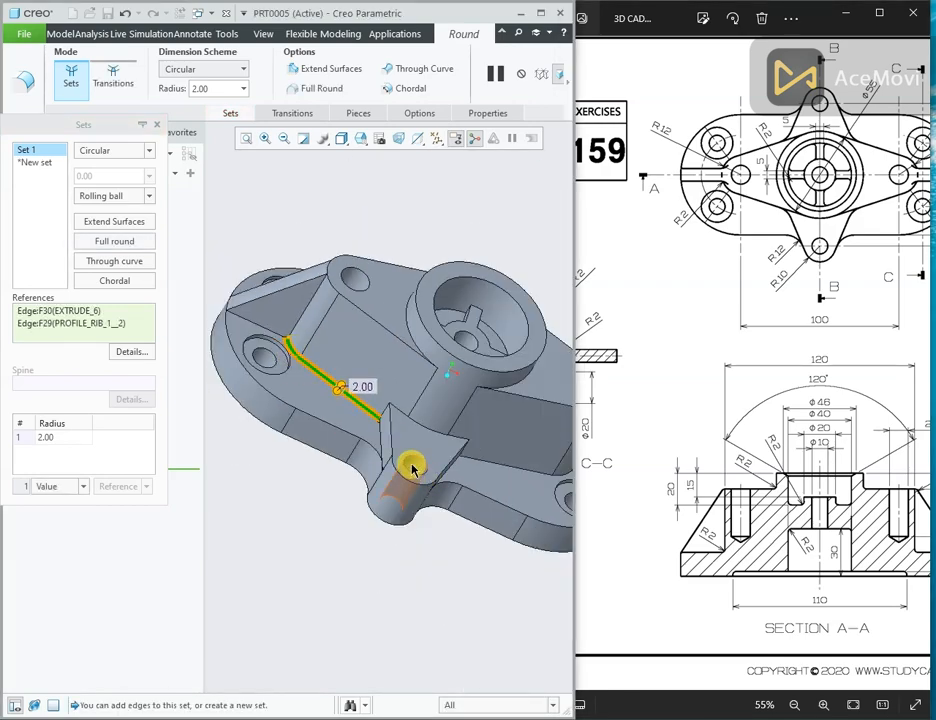
left_click(383, 437, "ctrl")
middle_click_drag(382, 443, 445, 510)
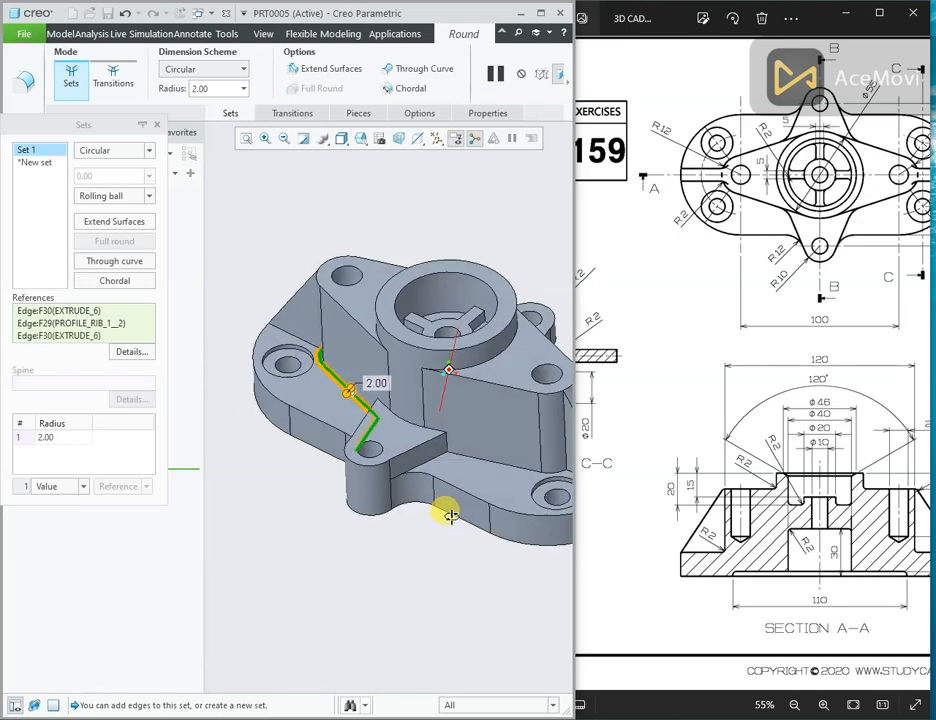
scroll(392, 468, "up", 5)
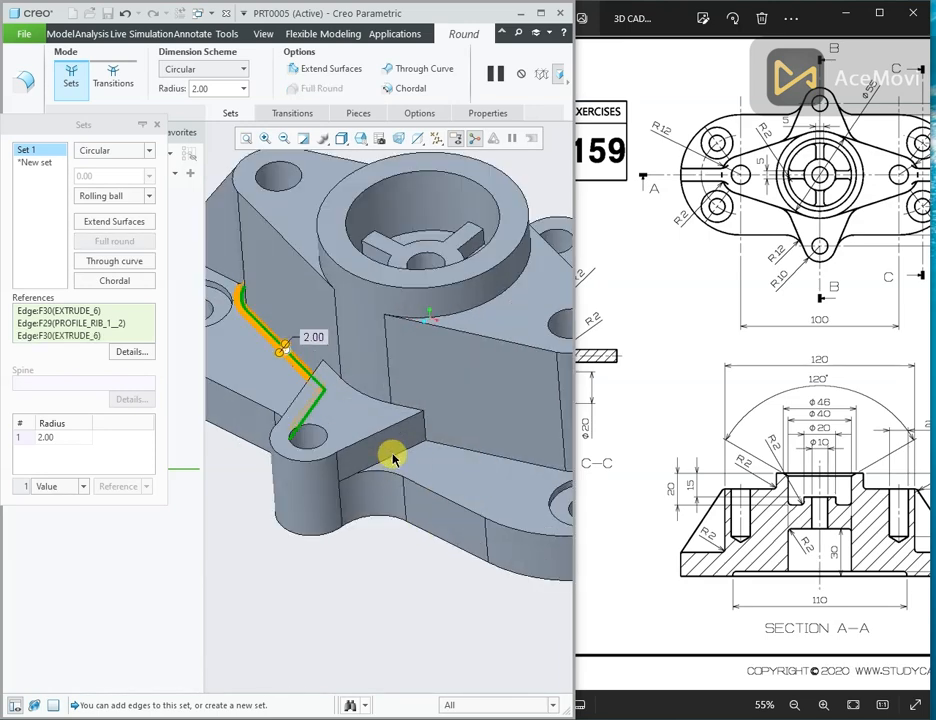
left_click(406, 450, "ctrl")
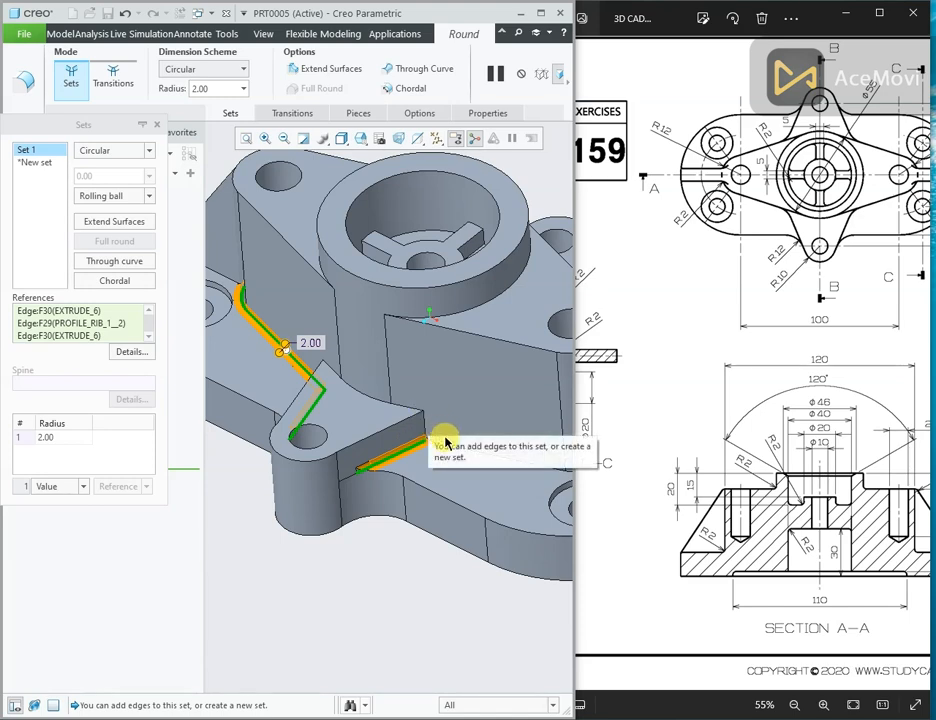
scroll(380, 464, "down", 3)
scroll(451, 476, "up", 3)
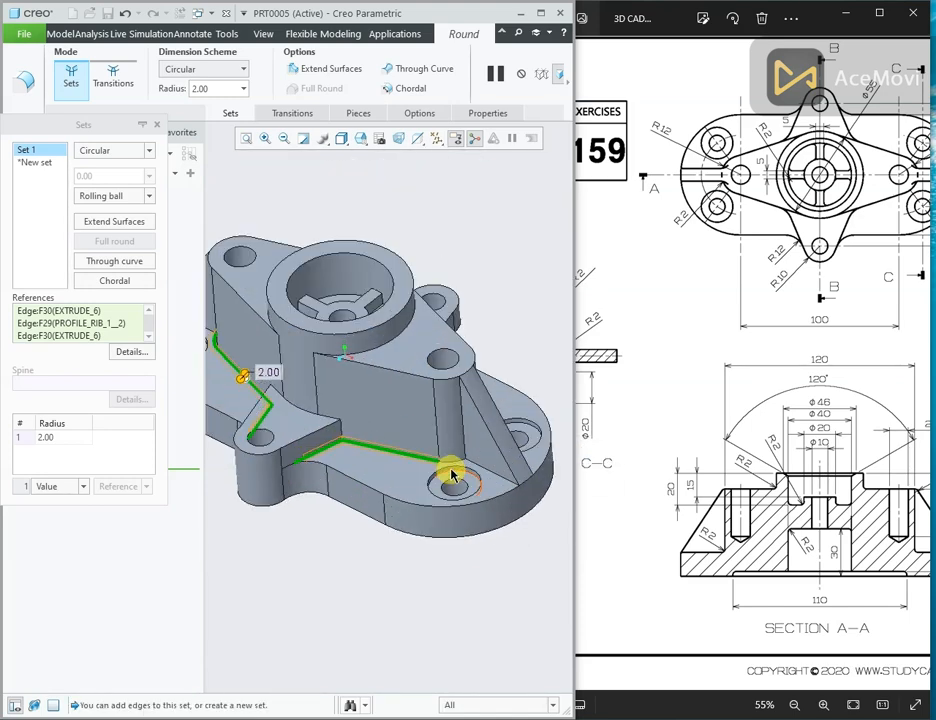
left_click(484, 474, "ctrl")
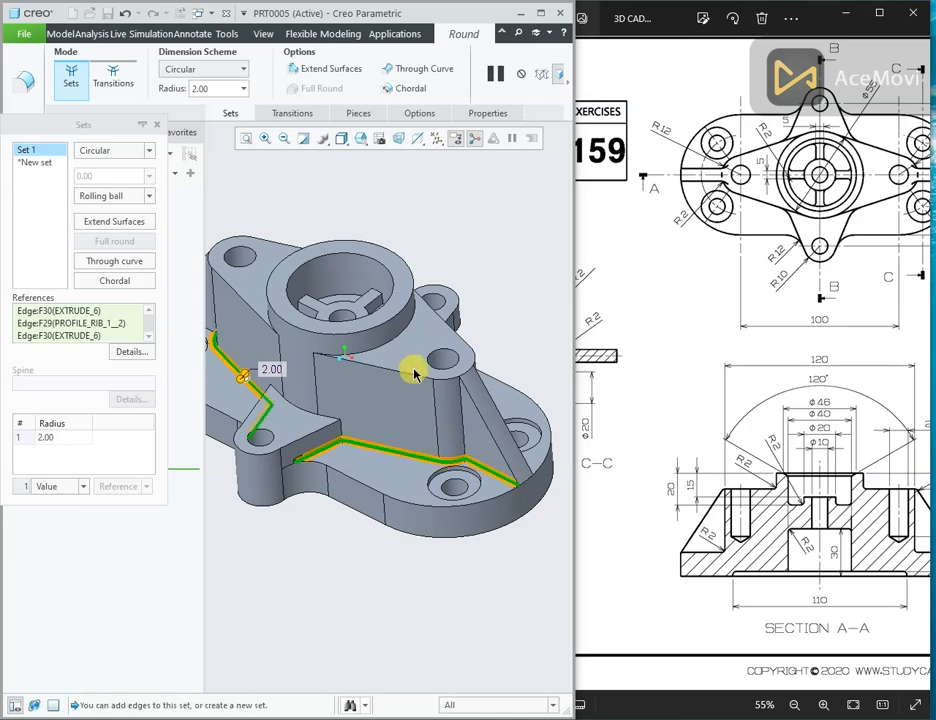
Add that arm's top outer edges, around its hole end, and its junction with the central boss to the 2 mm round.
left_click(445, 380, "ctrl")
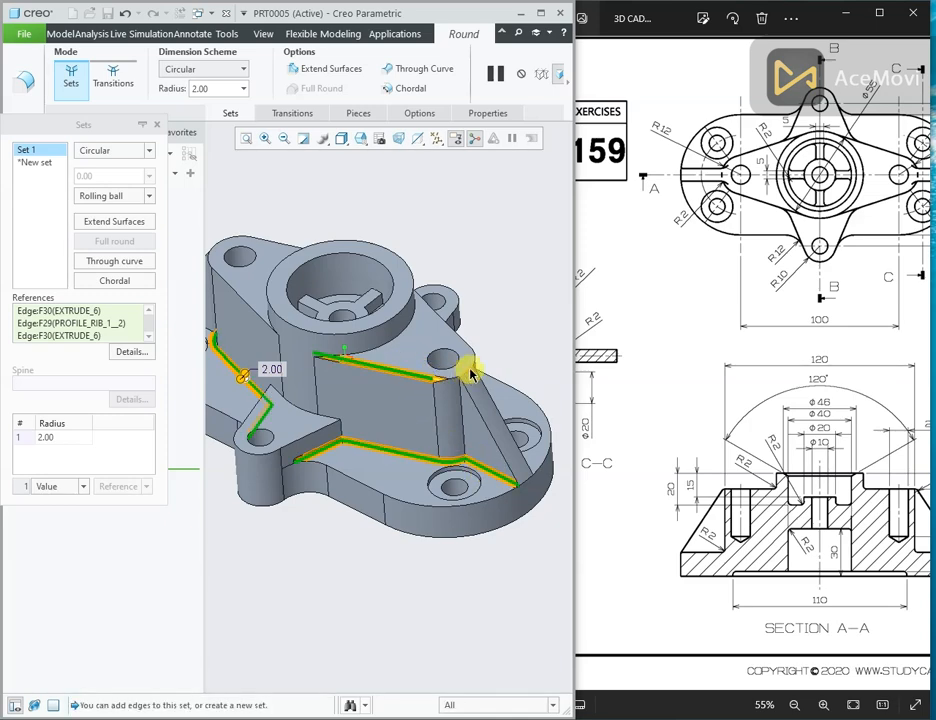
scroll(462, 378, "down", 6)
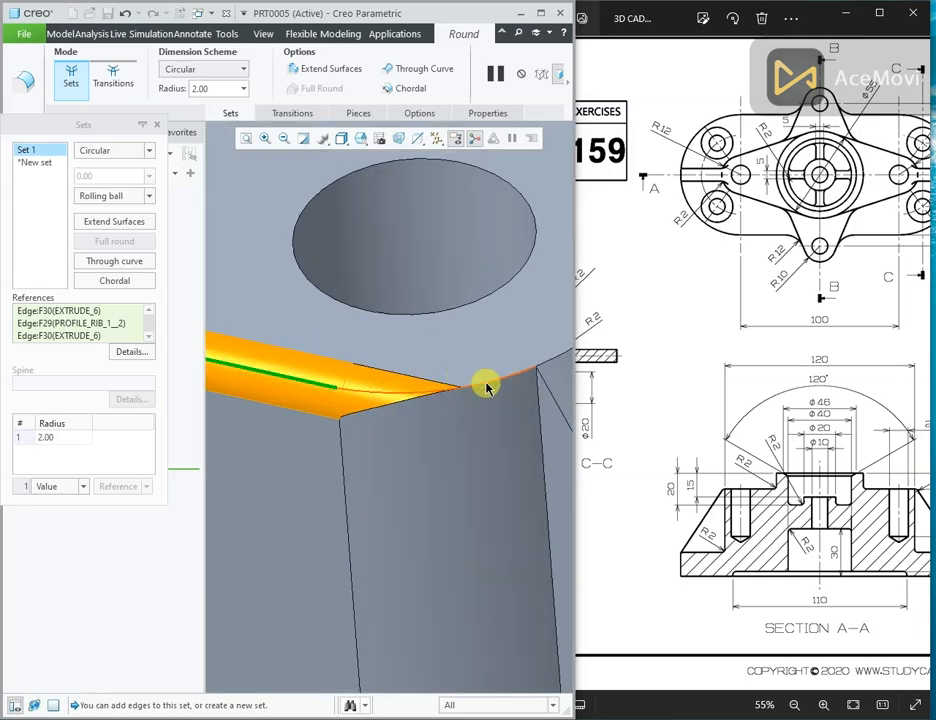
scroll(430, 395, "up", 6)
scroll(420, 385, "down", 6)
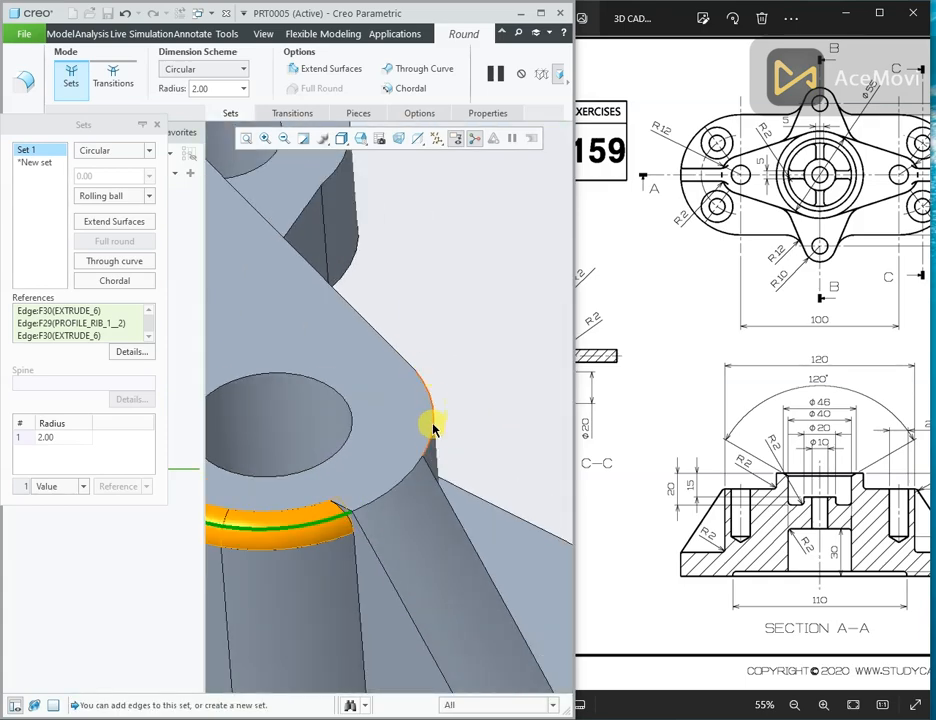
left_click(426, 420, "ctrl")
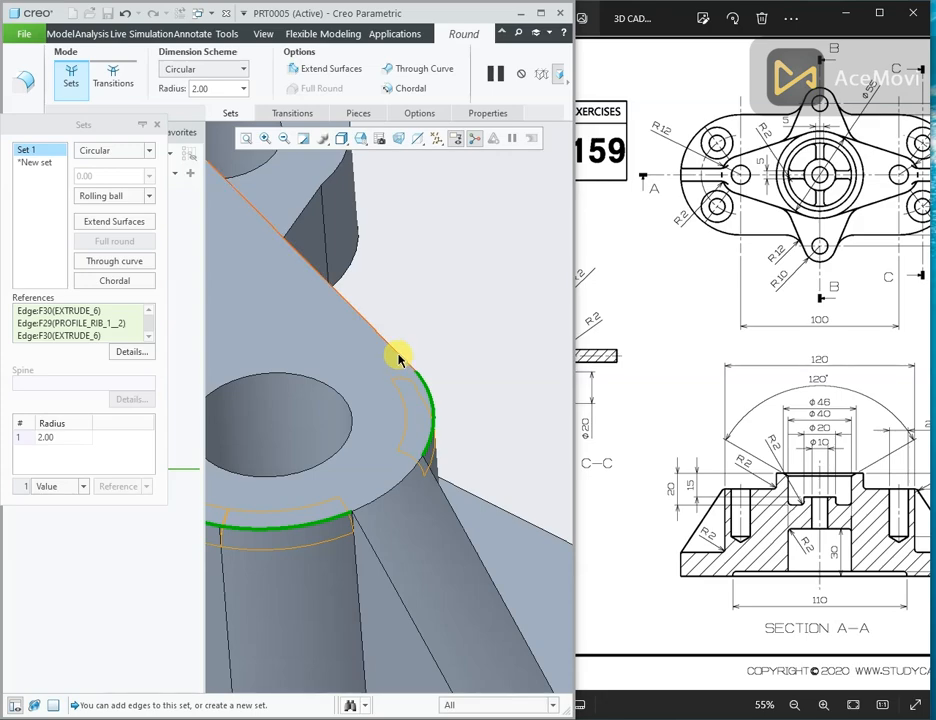
scroll(470, 395, "up", 6)
scroll(270, 378, "up", 3)
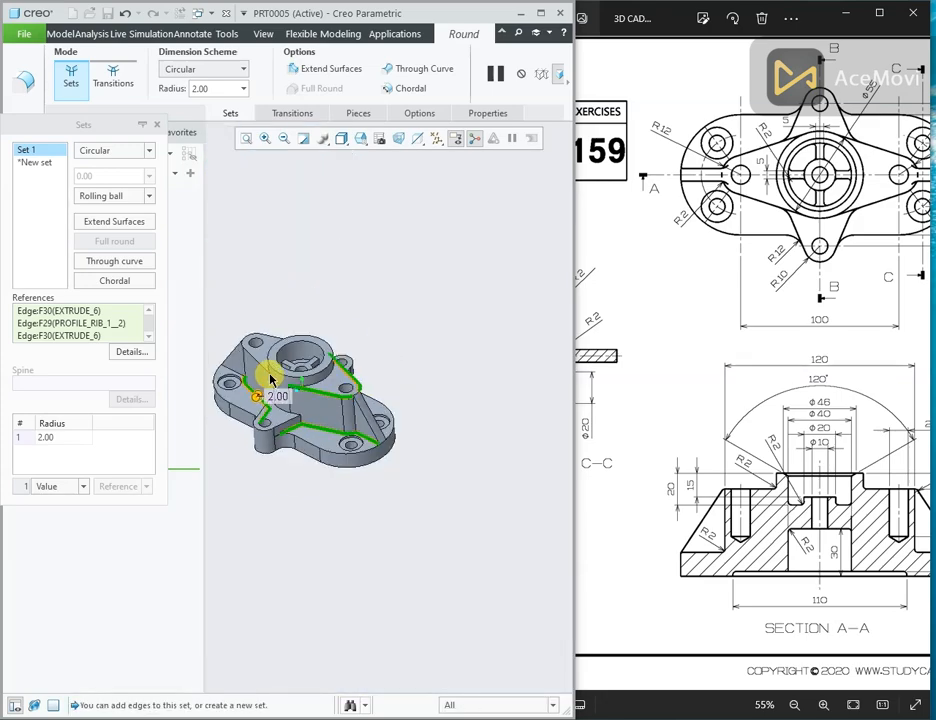
scroll(285, 385, "down", 6)
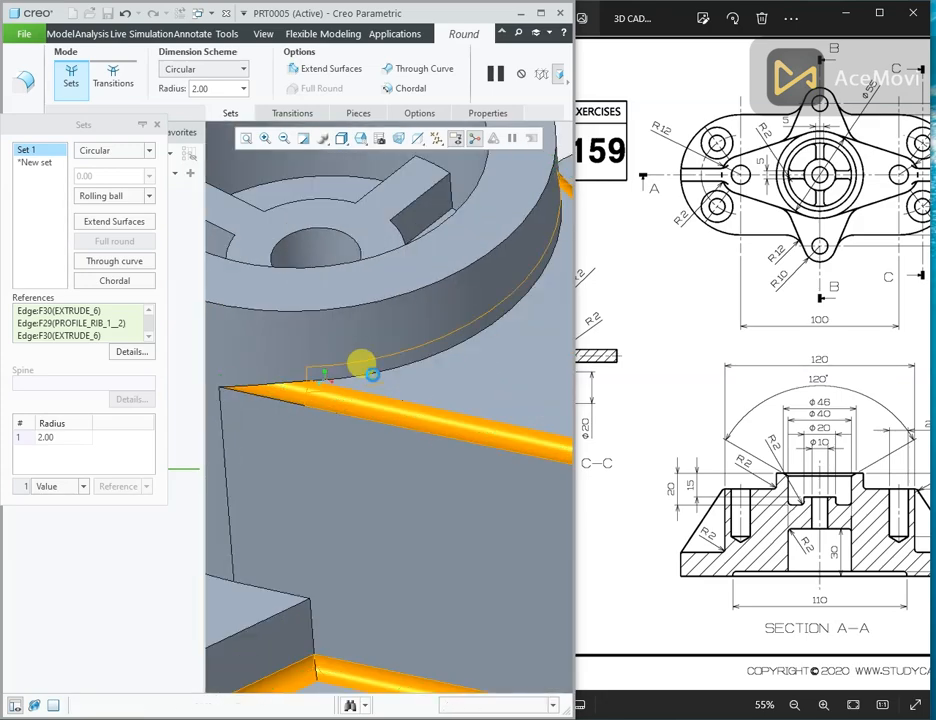
scroll(400, 392, "up", 6)
Add the opposite arm's top outer edges, around its hole end, and its junction with the central boss to the 2 mm round.
middle_click_drag(398, 393, 420, 405)
scroll(338, 392, "down", 5)
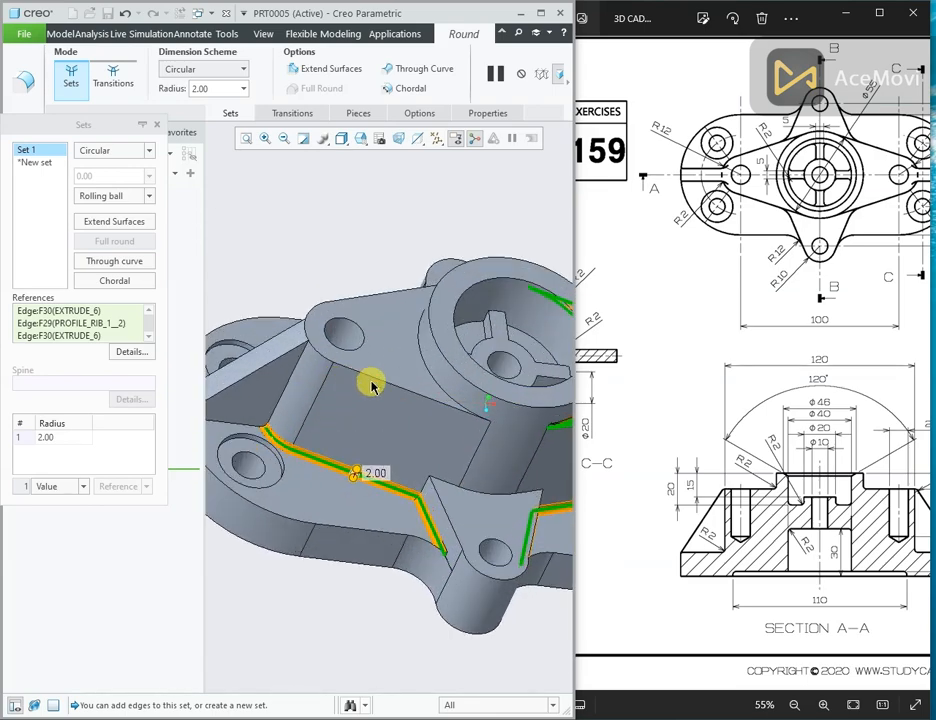
left_click(399, 391, "ctrl")
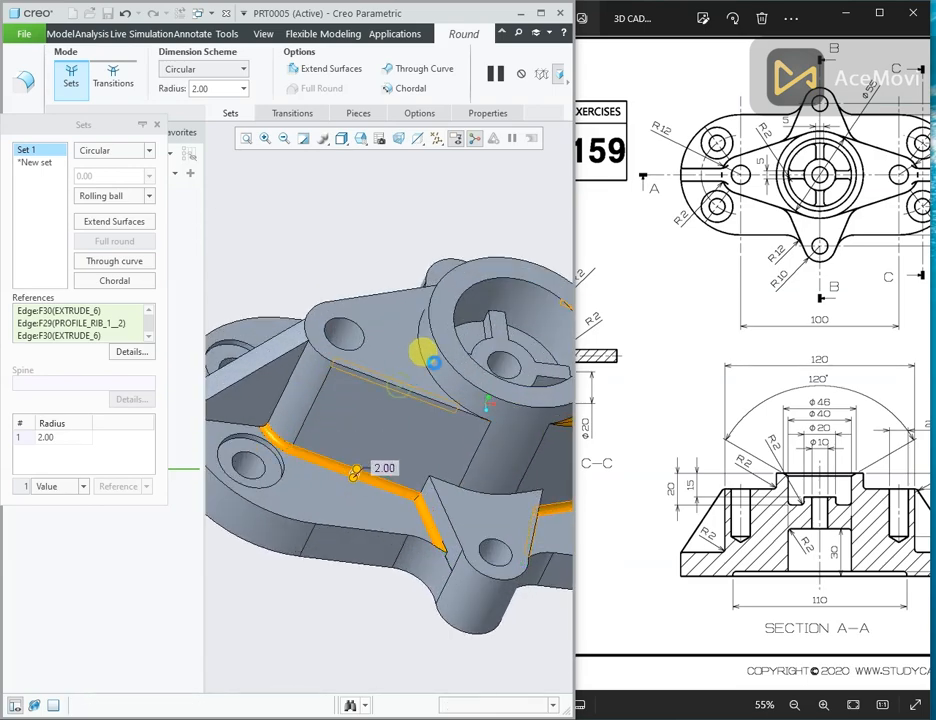
left_click(356, 300, "ctrl")
left_click(356, 301, "ctrl")
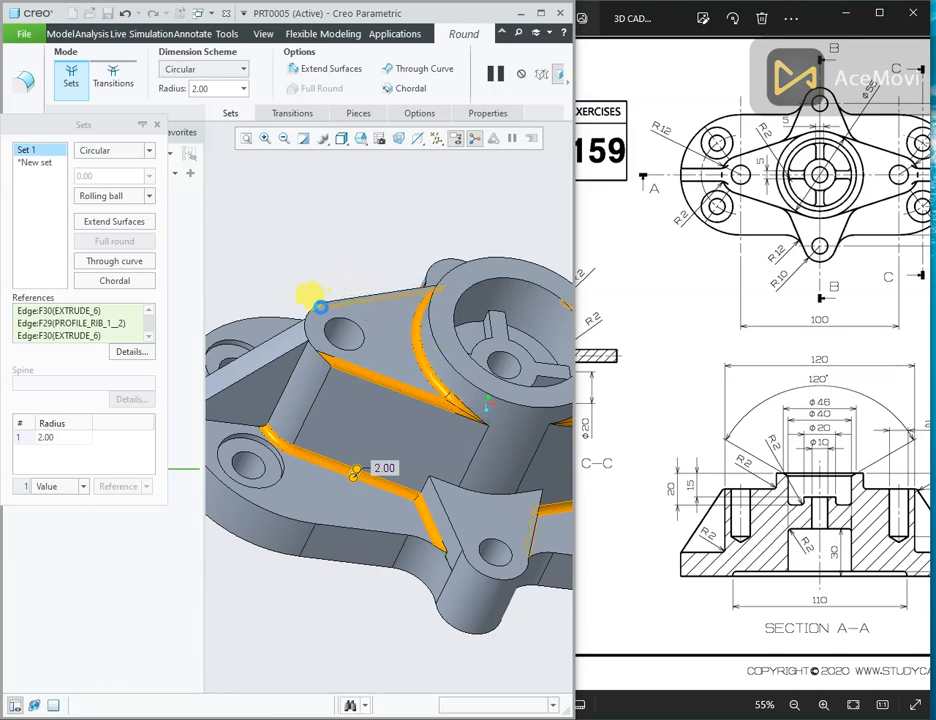
scroll(309, 315, "down", 5)
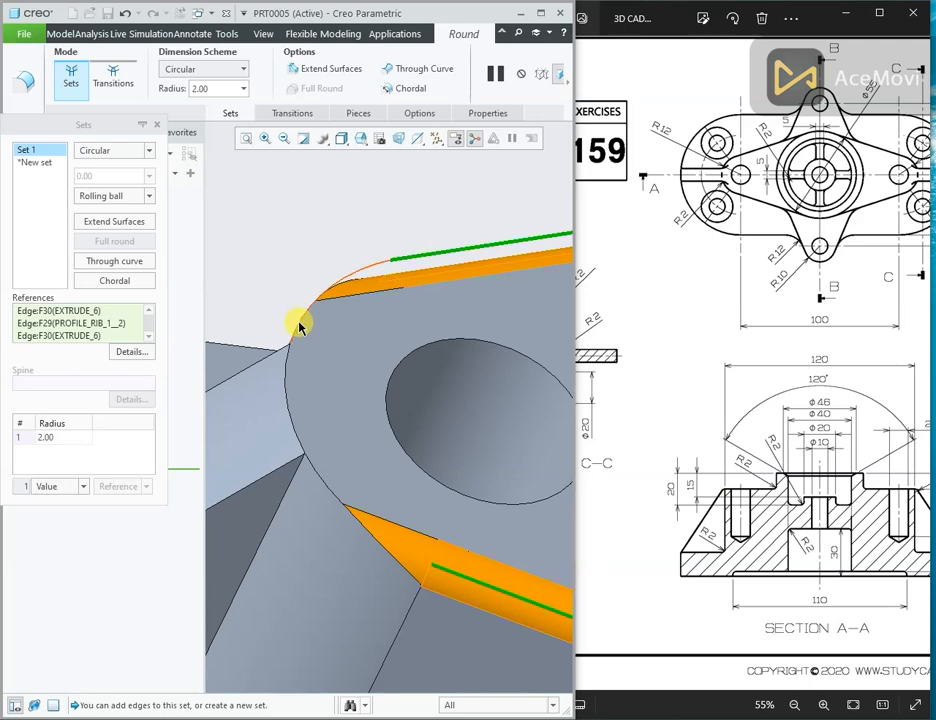
left_click(298, 324, "ctrl")
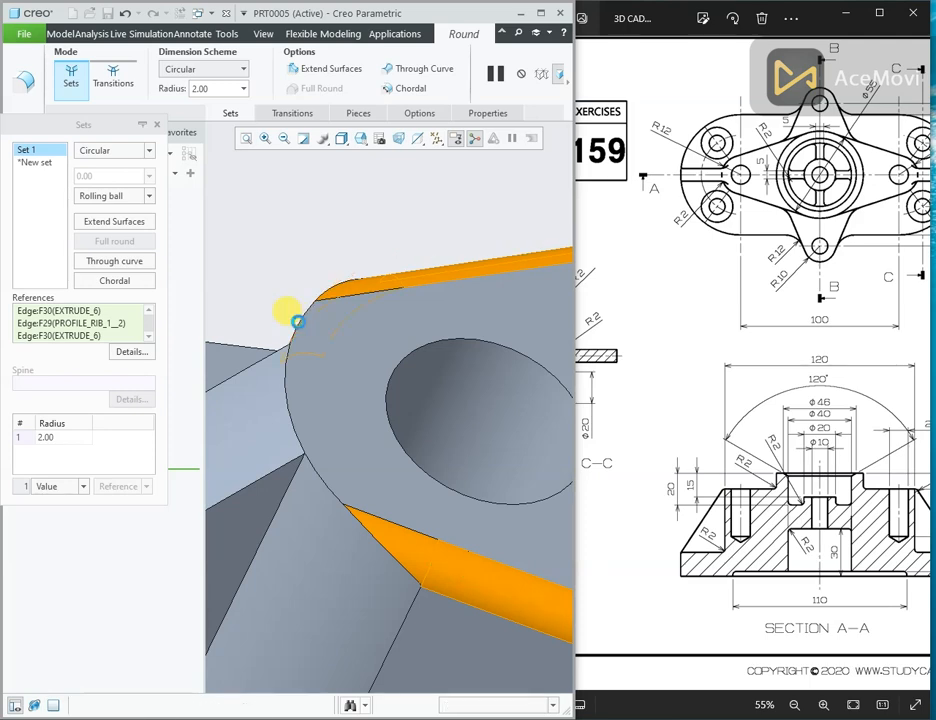
left_click(315, 481, "ctrl")
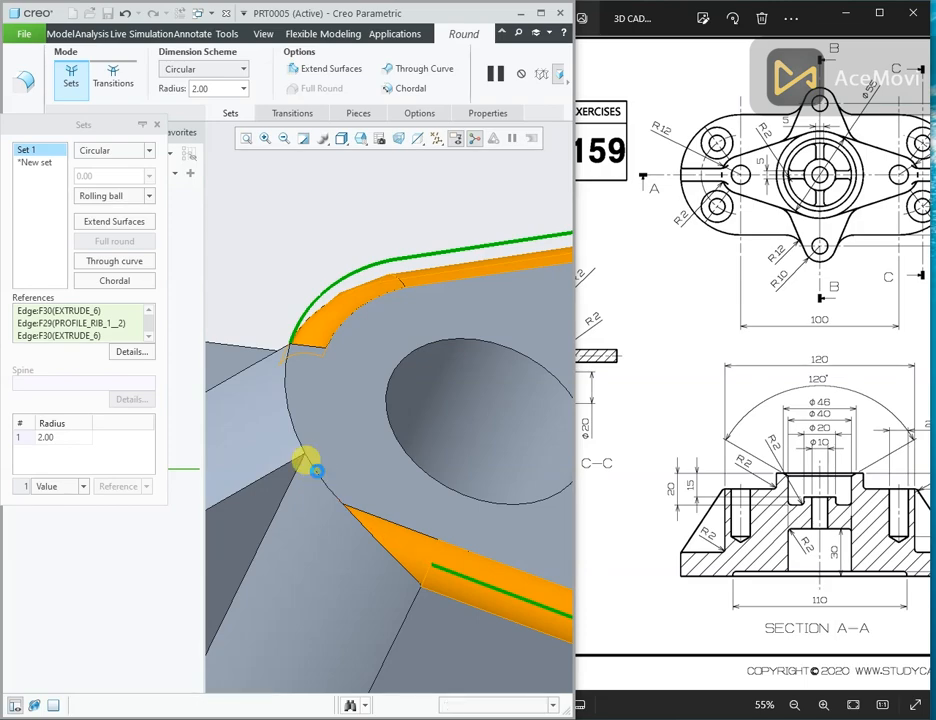
left_click(305, 318, "ctrl")
Add the top edges where both side lugs meet the central body to the 2 mm round.
scroll(305, 328, "down", 3)
scroll(306, 327, "down", 5)
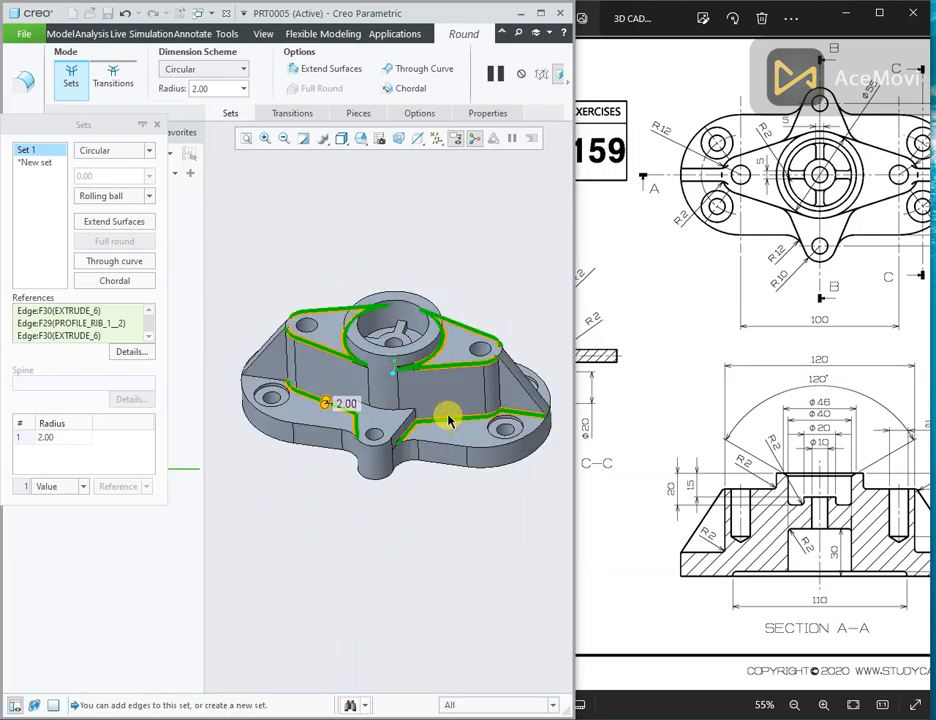
scroll(313, 411, "up", 3)
scroll(292, 407, "down", 2)
scroll(293, 410, "up", 3)
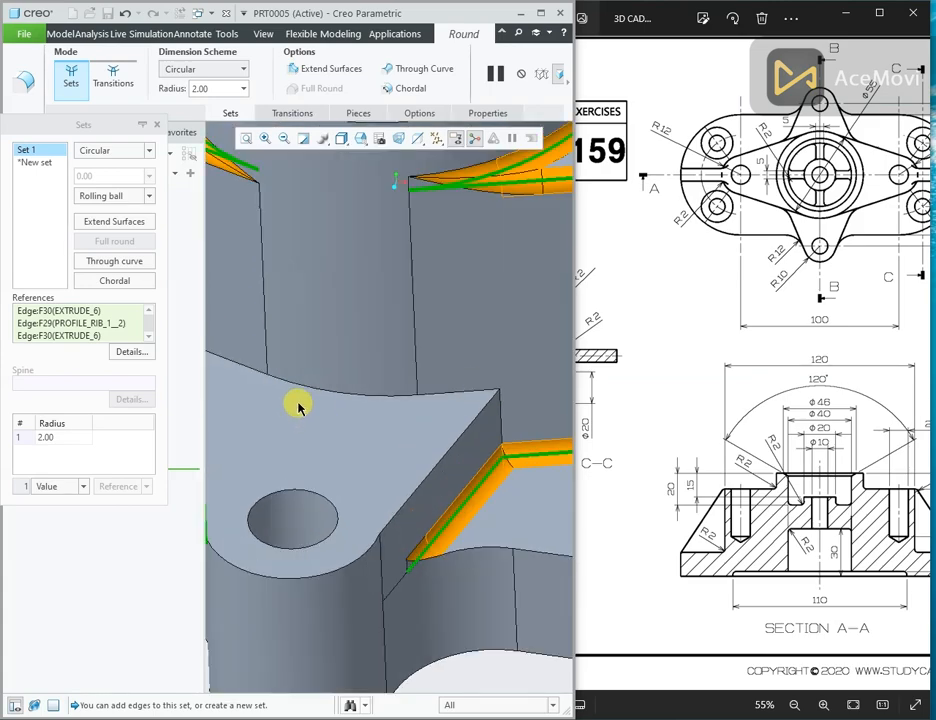
left_click(440, 394, "ctrl")
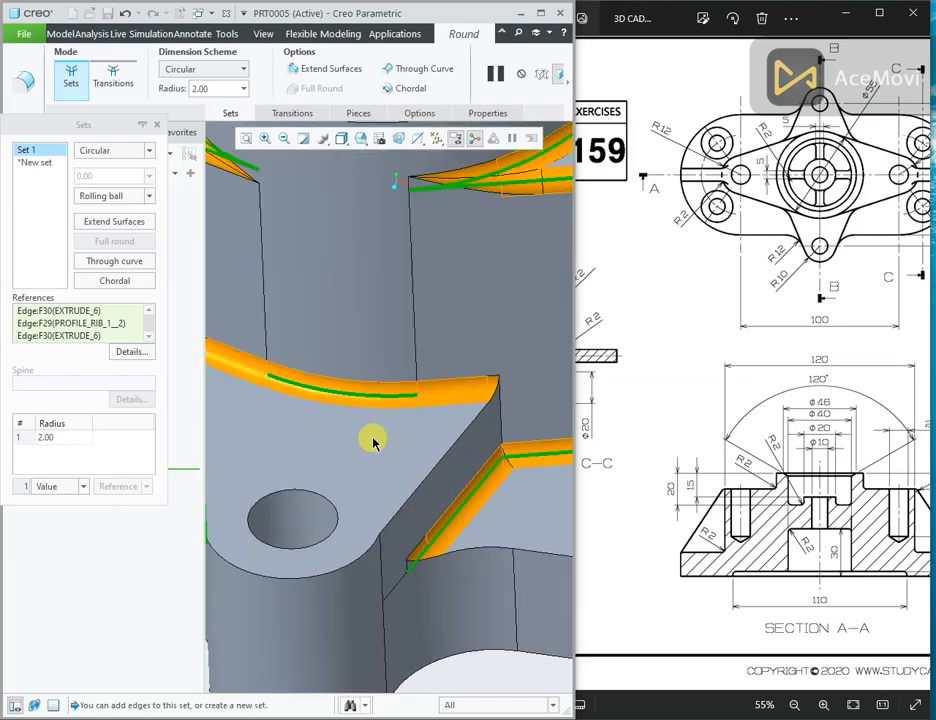
scroll(374, 441, "down", 5)
middle_click_drag(376, 439, 443, 418)
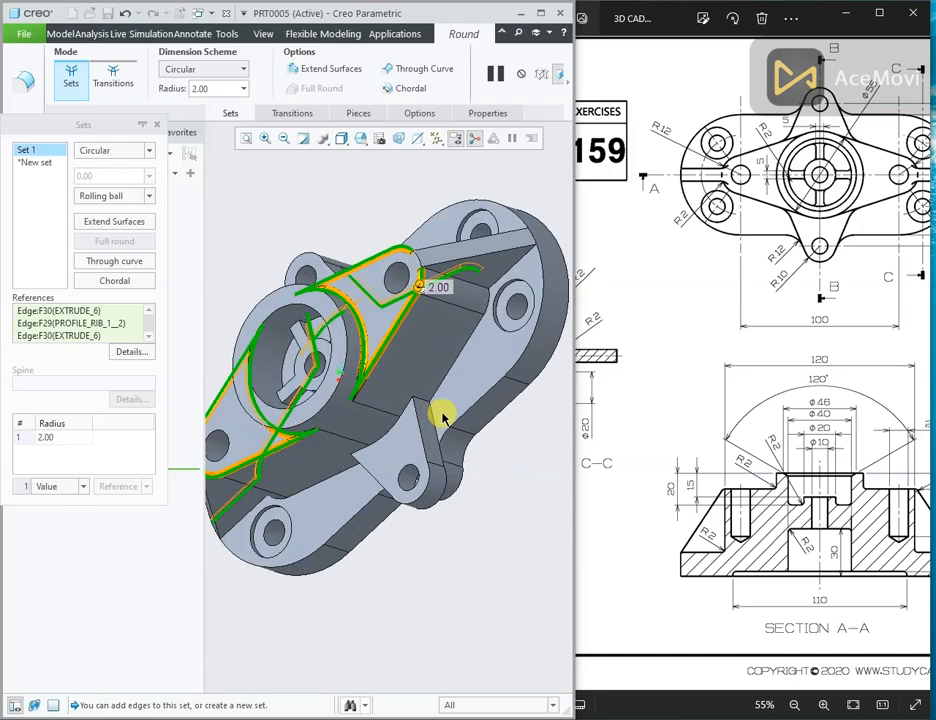
scroll(443, 418, "up", 2)
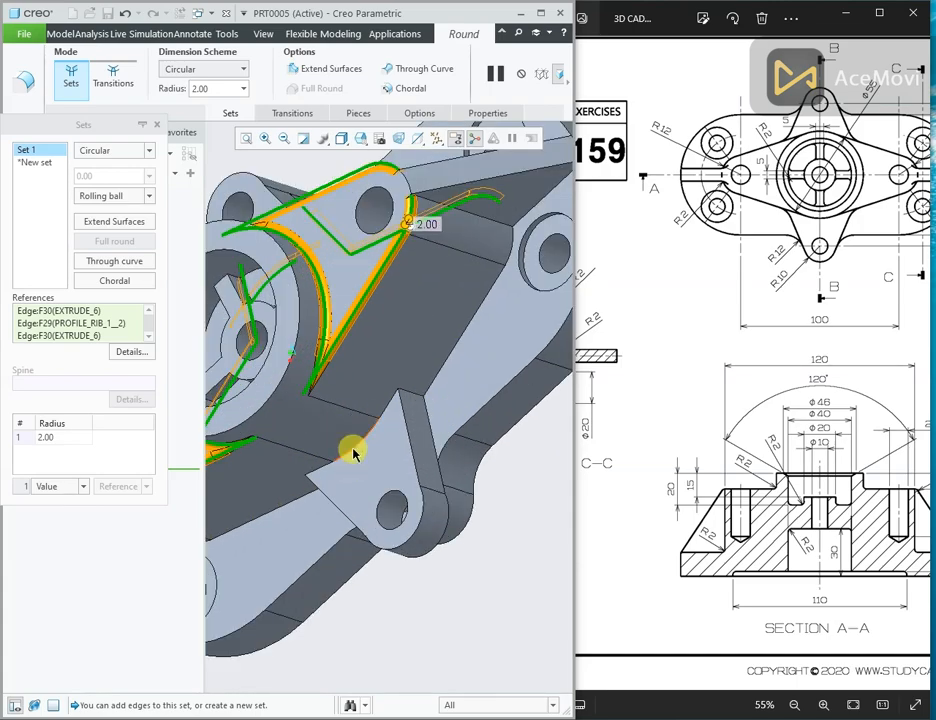
left_click(392, 426, "ctrl")
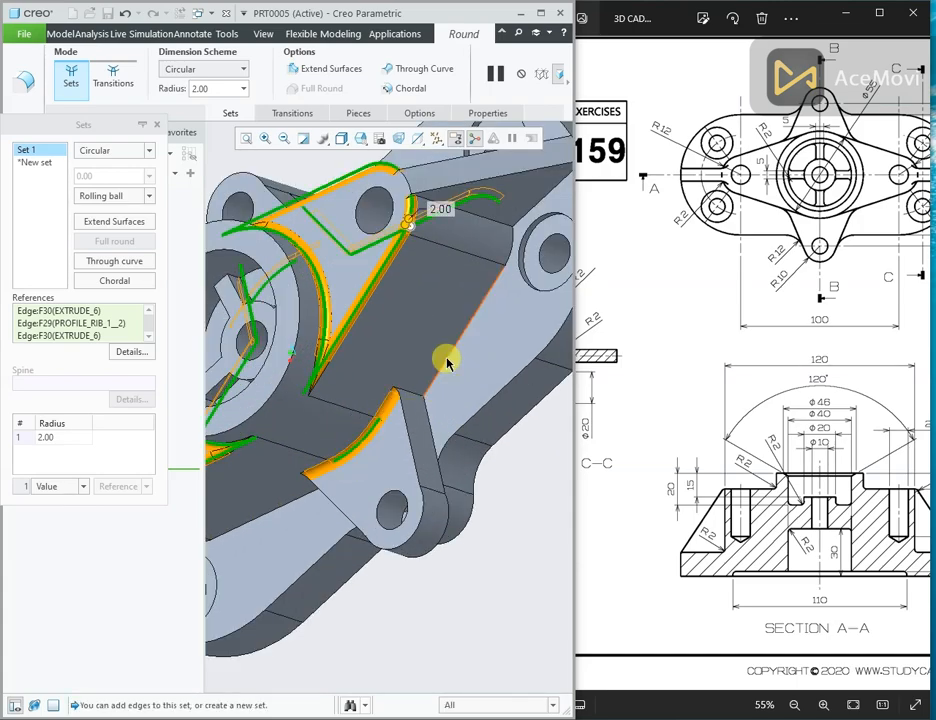
Add the base-flange edges of the other side's walls, arm ends and ribs to the 2 mm round.
scroll(515, 225, "up", 4)
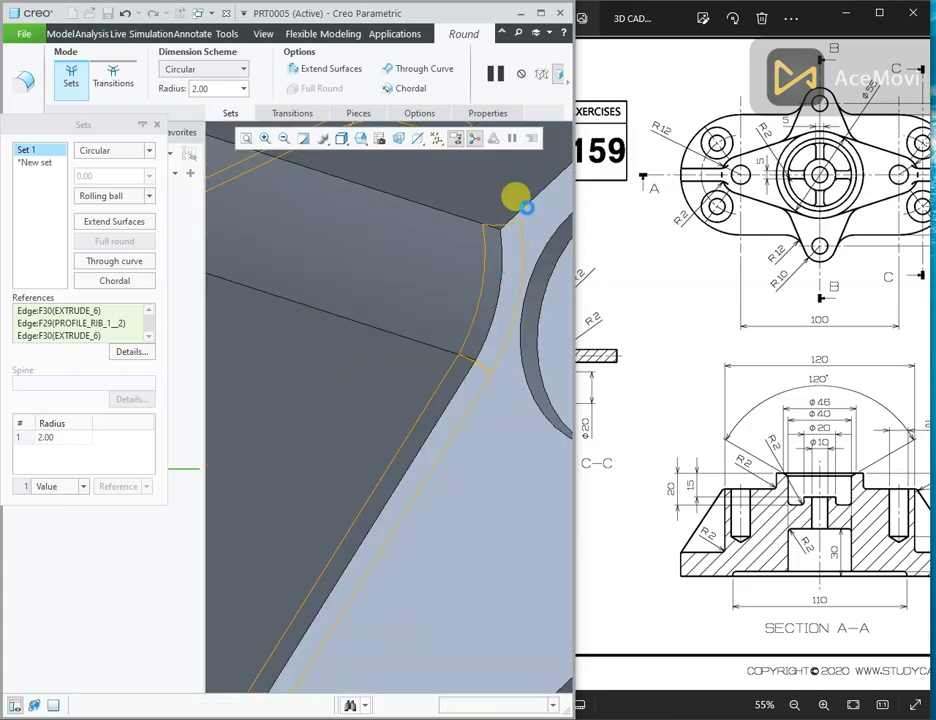
left_click(527, 207, "ctrl")
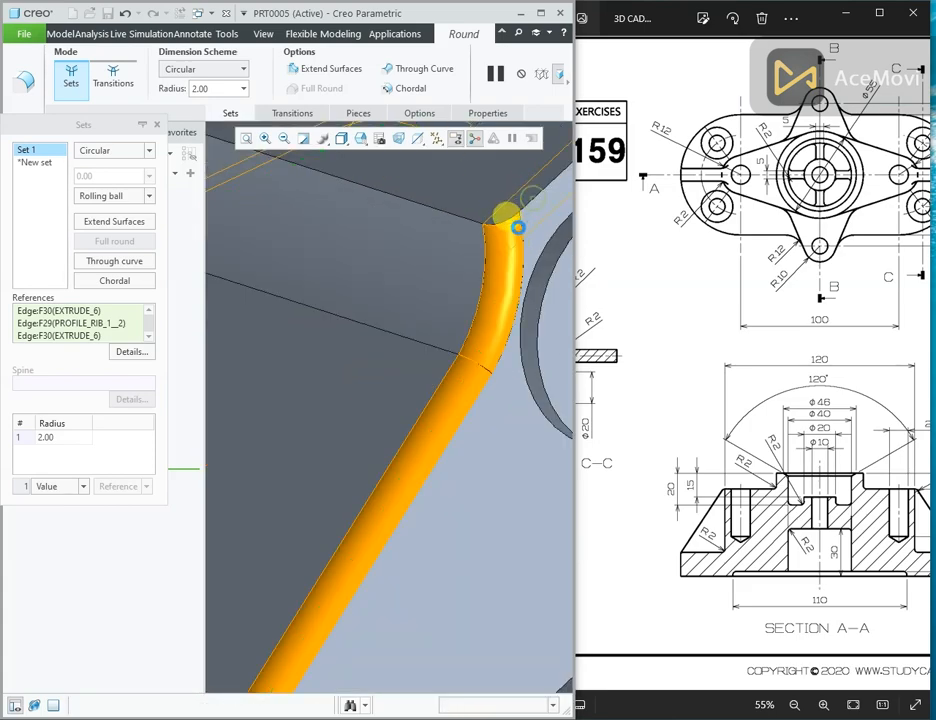
scroll(515, 232, "down", 6)
middle_click_drag(518, 229, 414, 348)
scroll(262, 405, "up", 5)
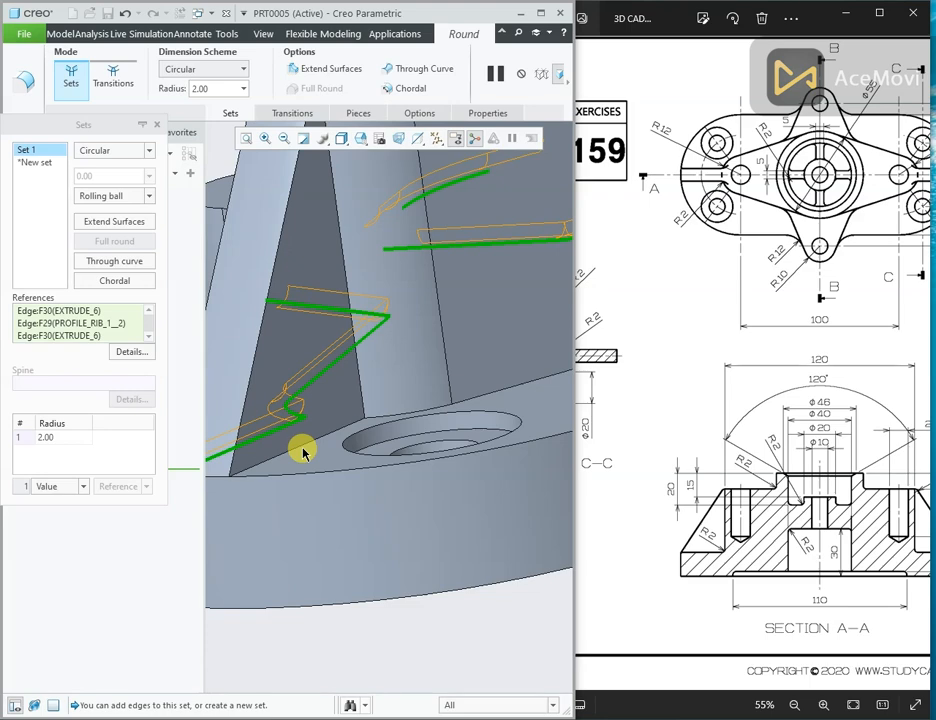
left_click(298, 443, "ctrl")
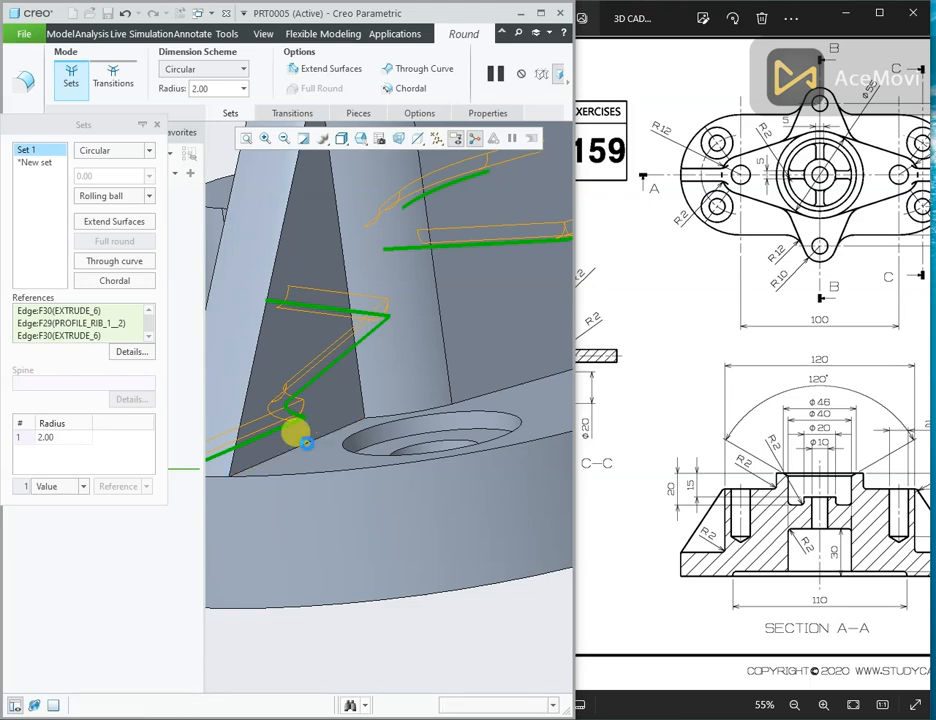
left_click(443, 410, "ctrl")
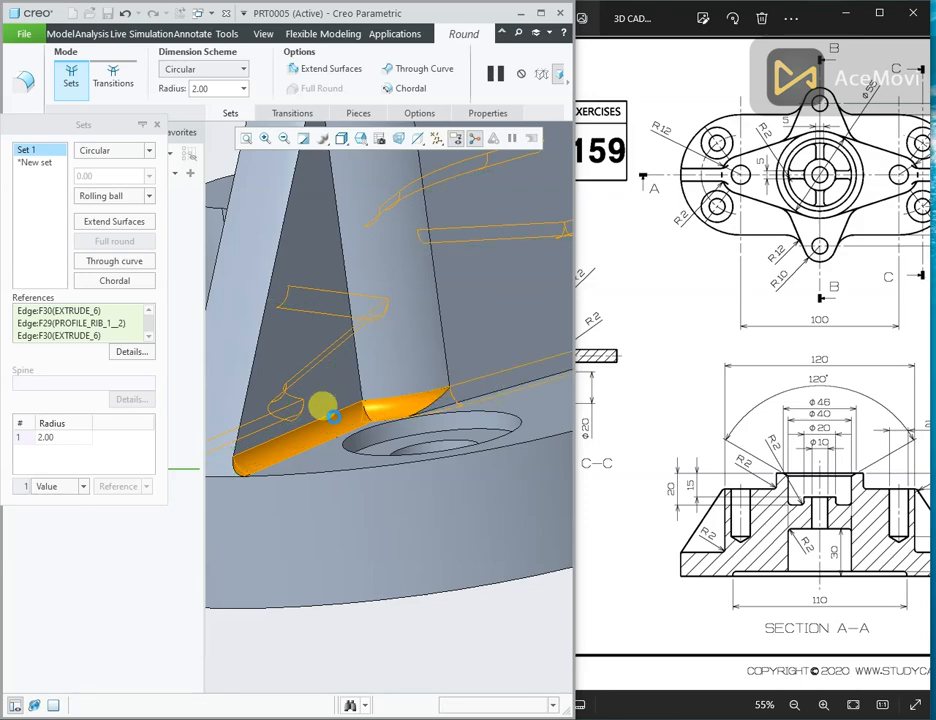
Add the edge where that side's lug web meets the base flange to the 2 mm round.
scroll(350, 437, "up", 5)
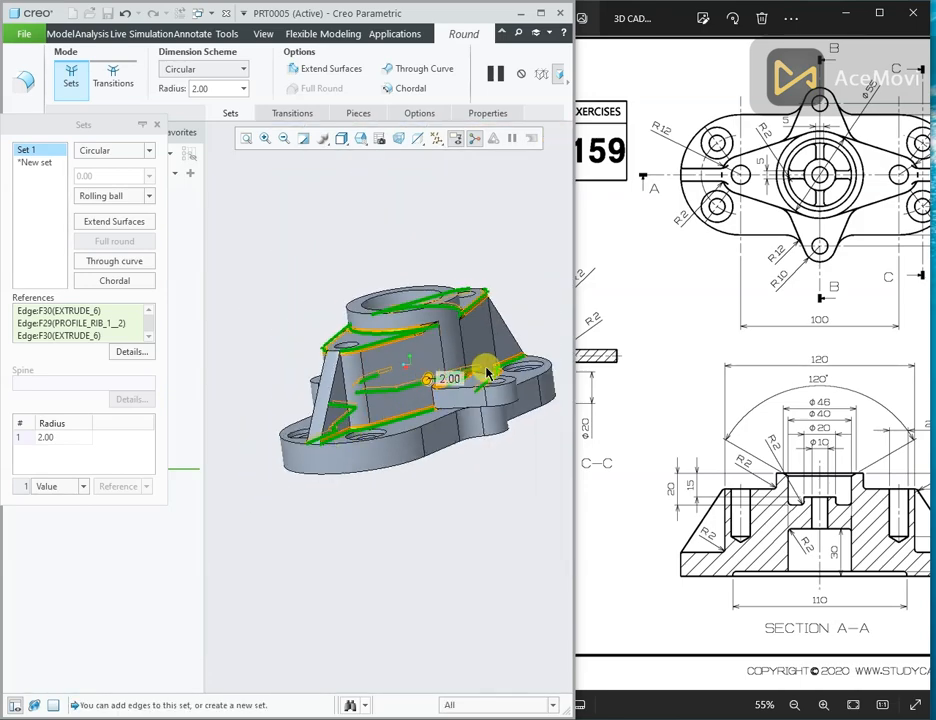
middle_click_drag(493, 403, 476, 412)
scroll(470, 415, "down", 5)
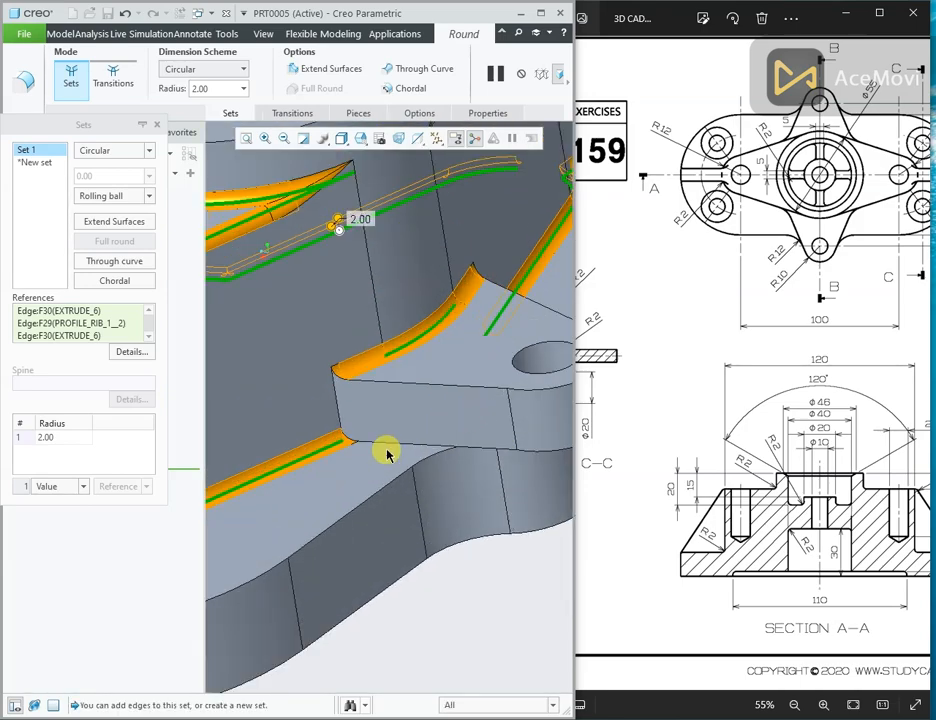
left_click(388, 446, "ctrl")
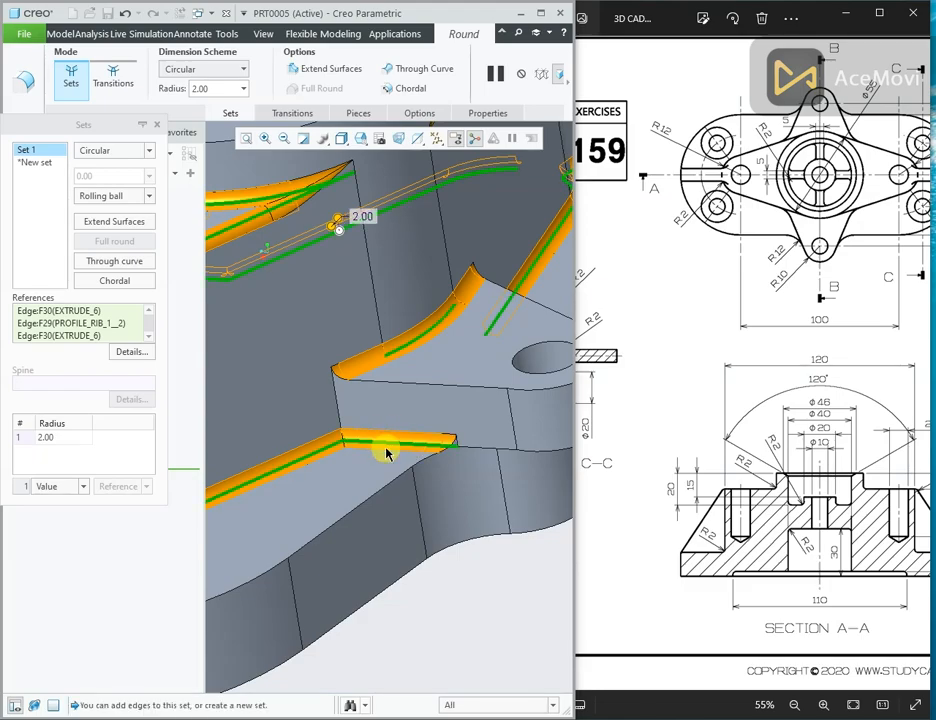
Add the central boss's outer top rim to the 2 mm round and complete the feature.
scroll(386, 450, "up", 5)
middle_click_drag(478, 385, 363, 467)
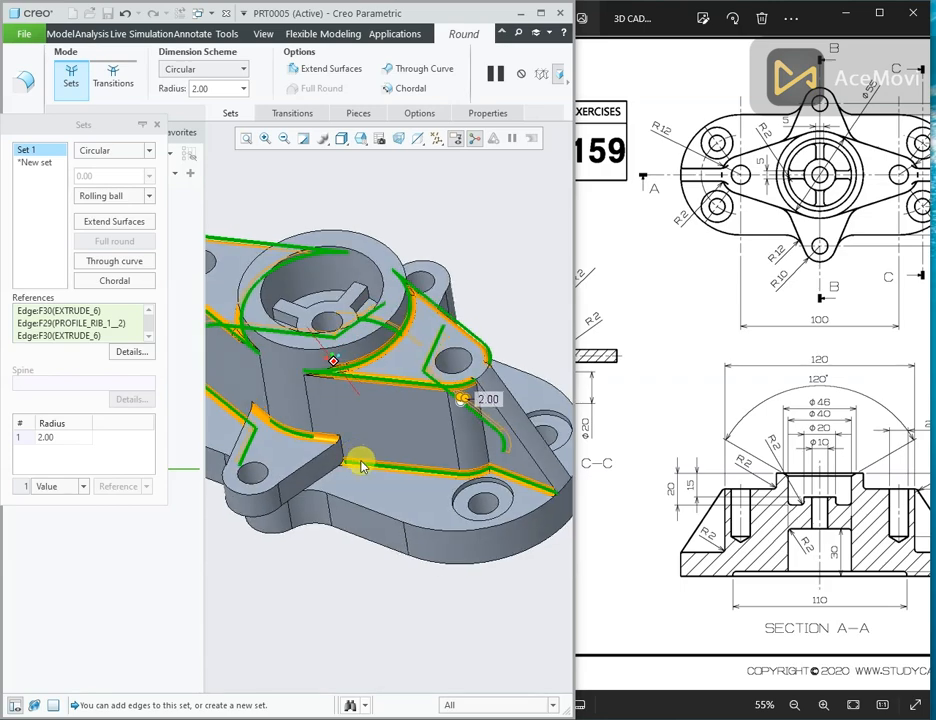
scroll(363, 467, "up", 4)
scroll(349, 345, "down", 5)
scroll(409, 370, "up", 4)
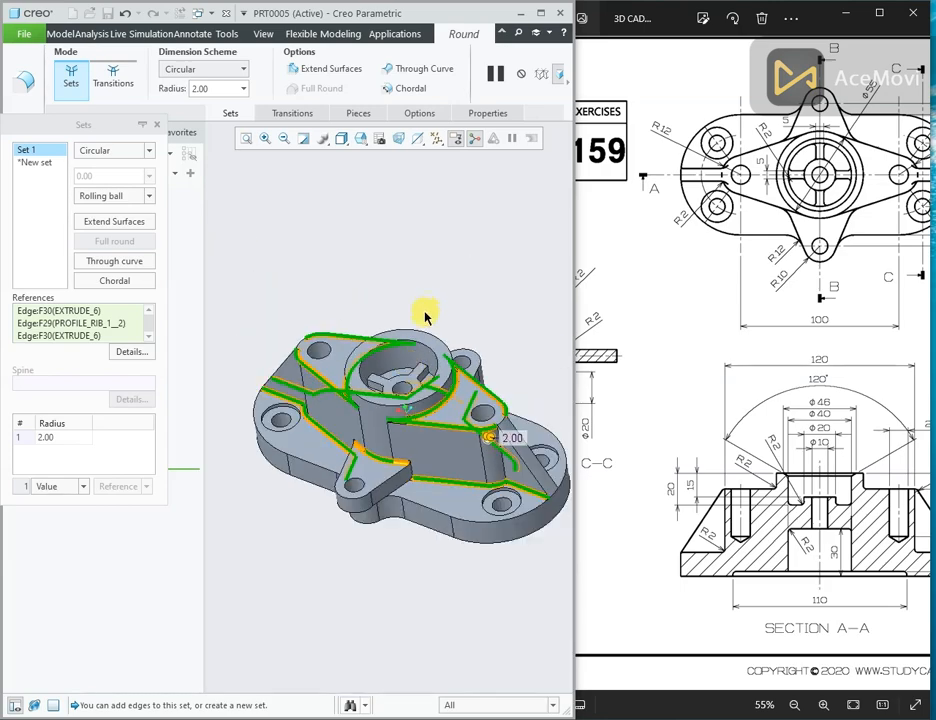
left_click(424, 334, "ctrl")
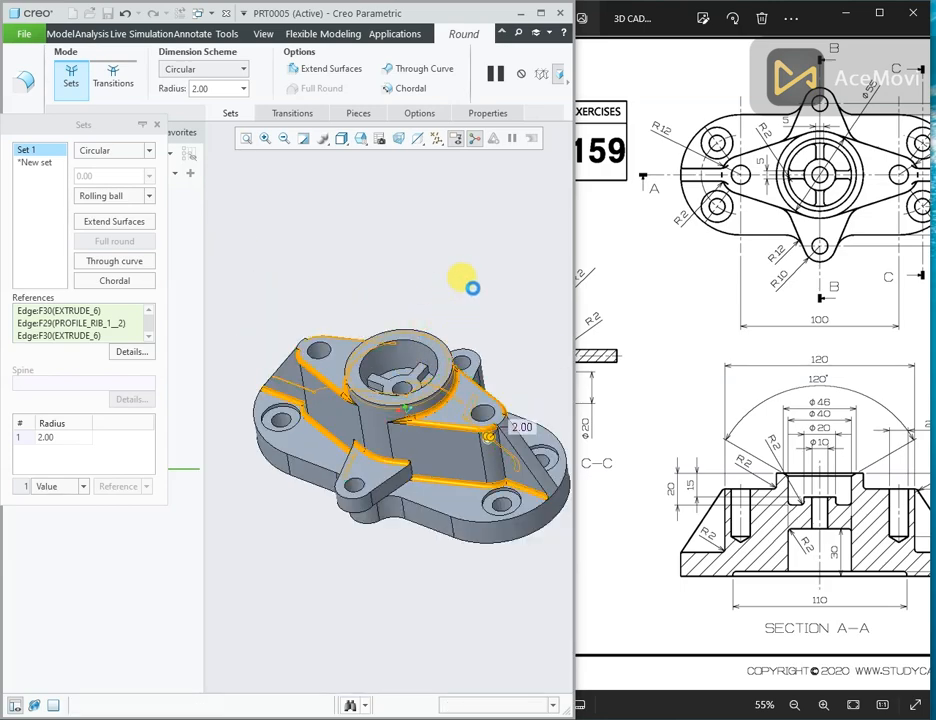
left_click(564, 86)
left_click(273, 76)
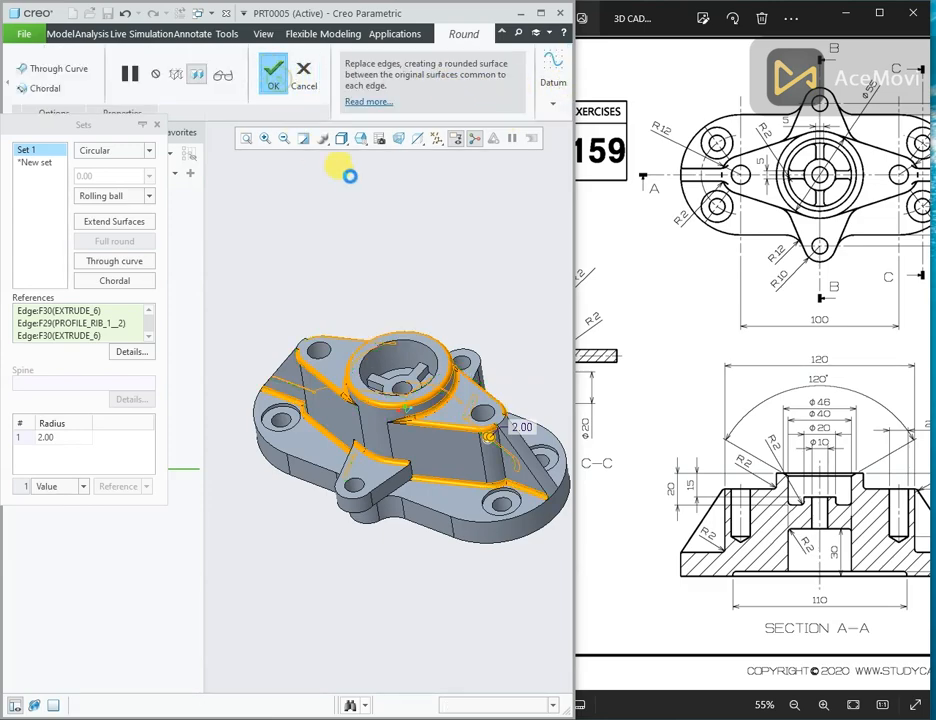
left_click(367, 280)
middle_click_drag(368, 284, 355, 261)
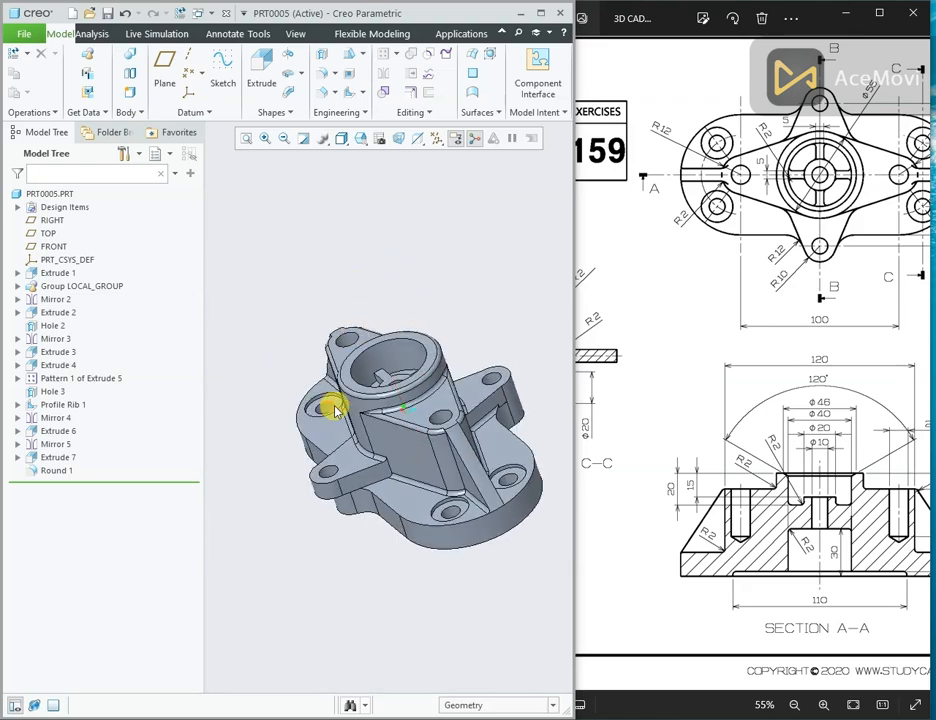
Review the definition of the lug's mirror feature, Mirror 5, examining its mirror plane and source feature against both lugs.
left_click(55, 447)
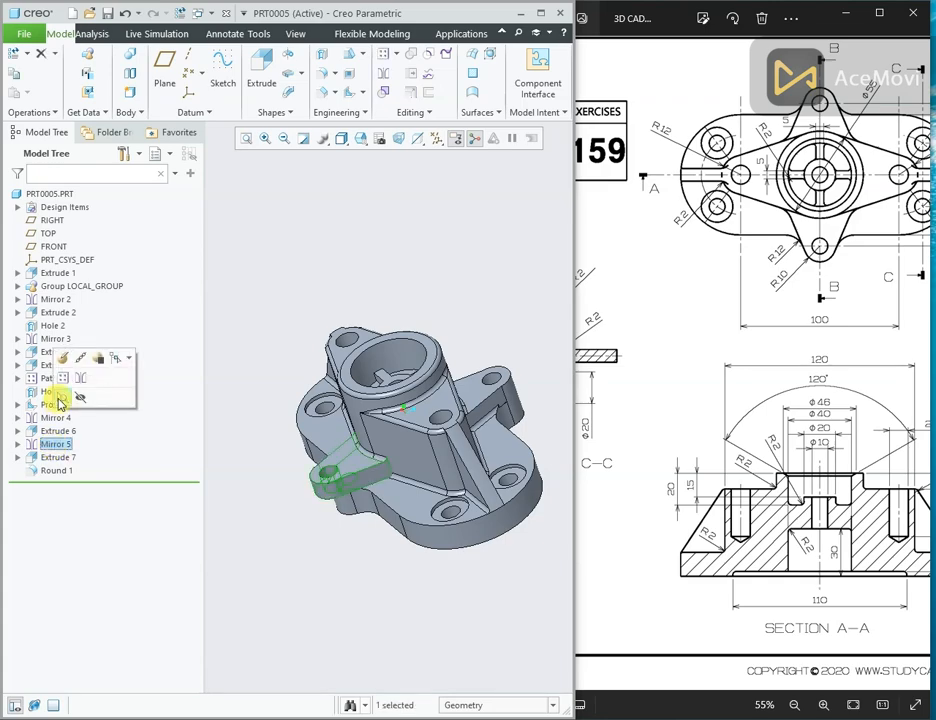
left_click(64, 362)
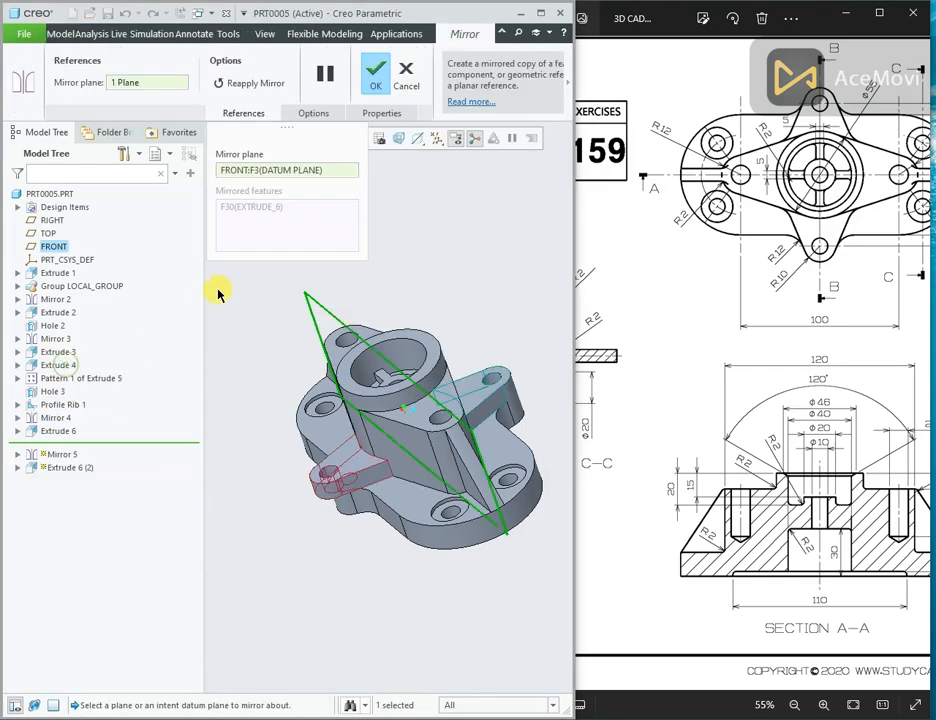
middle_click_drag(436, 347, 337, 441)
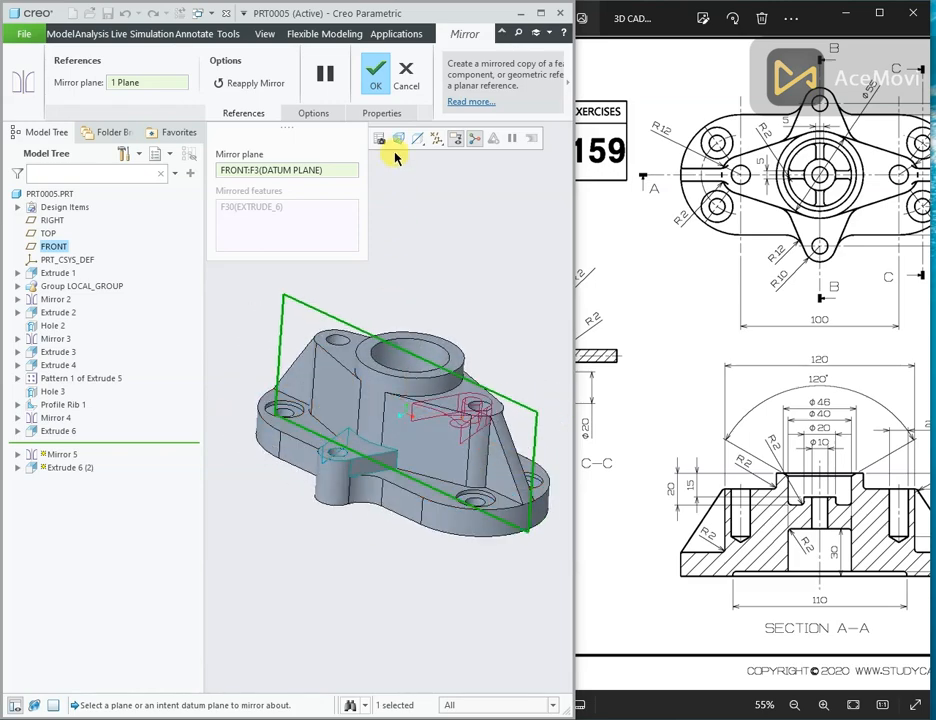
left_click(376, 70)
middle_click_drag(438, 247, 489, 347)
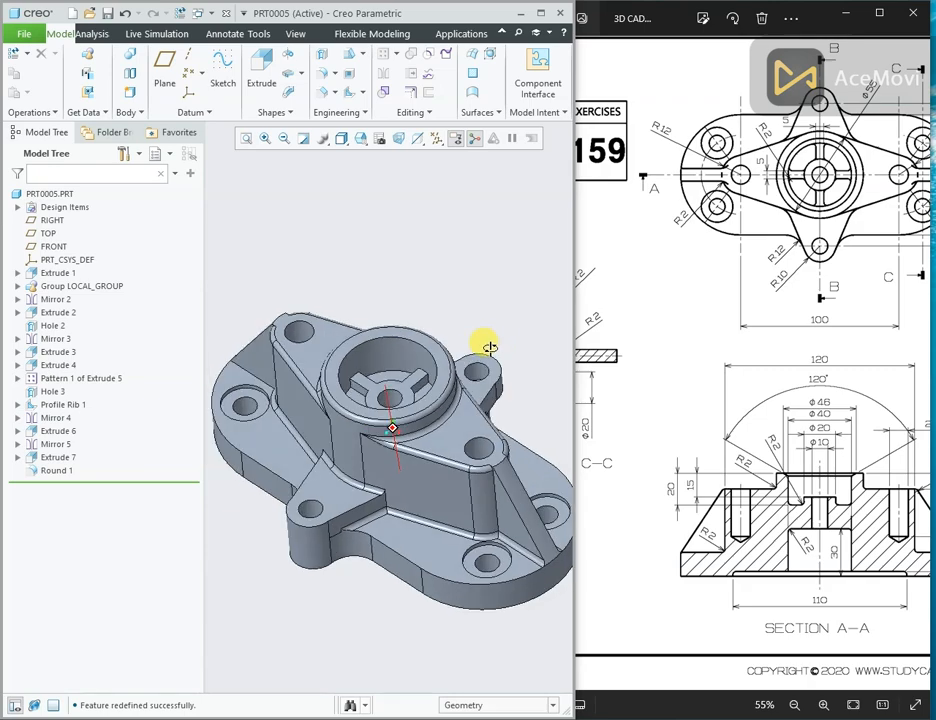
left_click(54, 443)
left_click(60, 356)
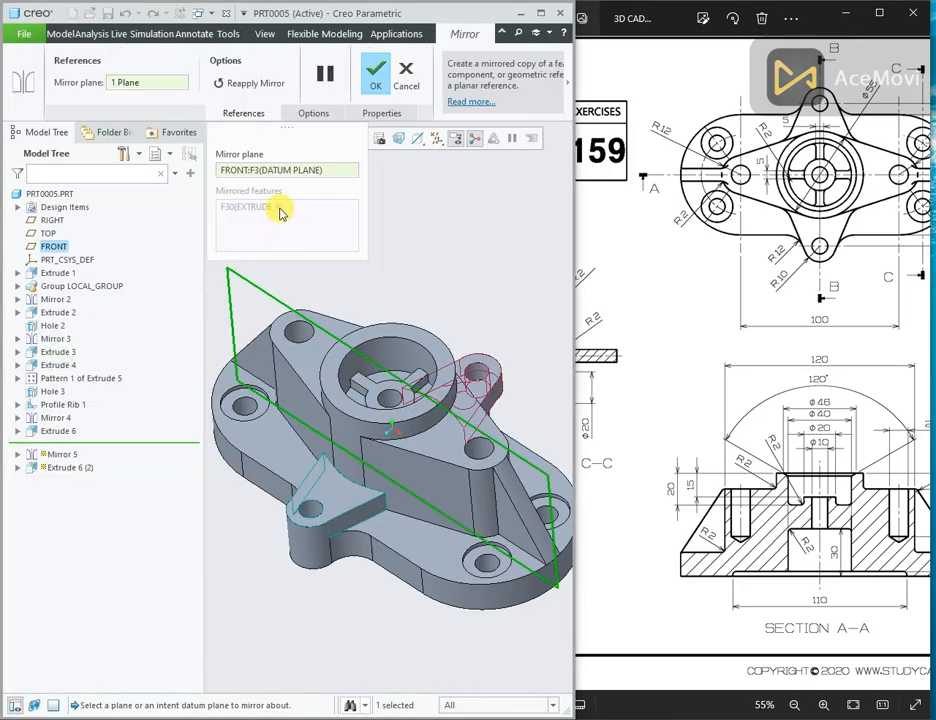
middle_click_drag(278, 305, 337, 309)
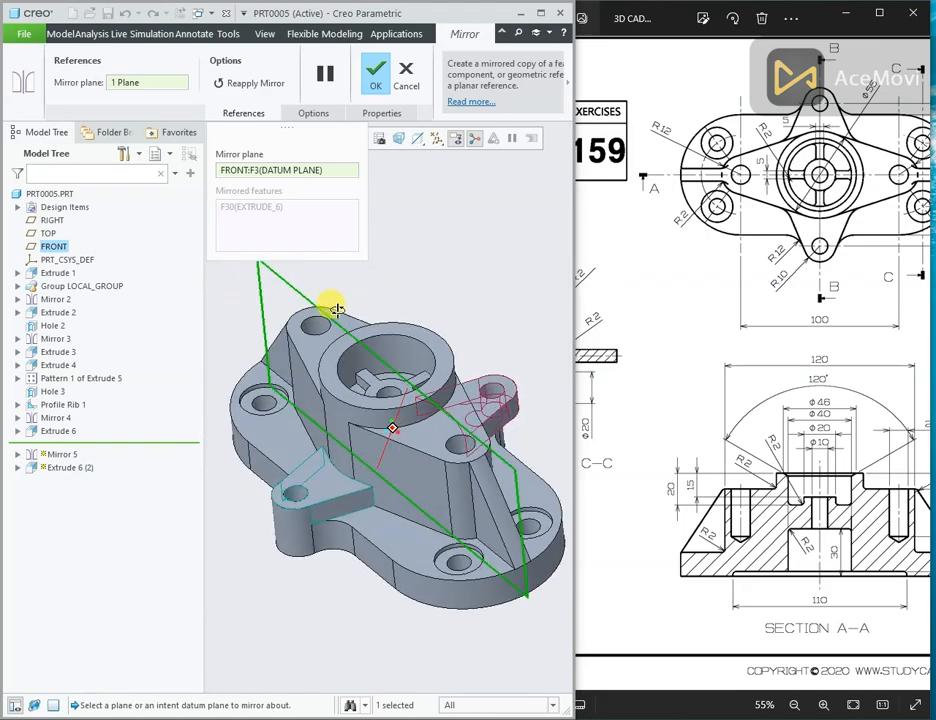
left_click(375, 75)
middle_click_drag(426, 201, 471, 236)
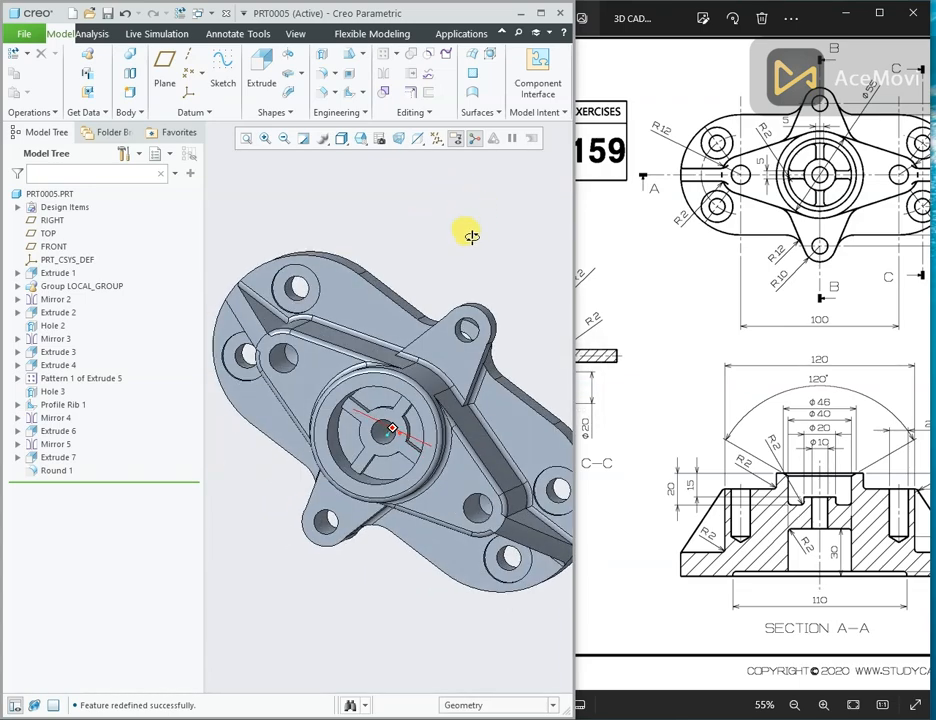
left_click(47, 444)
left_click(46, 360)
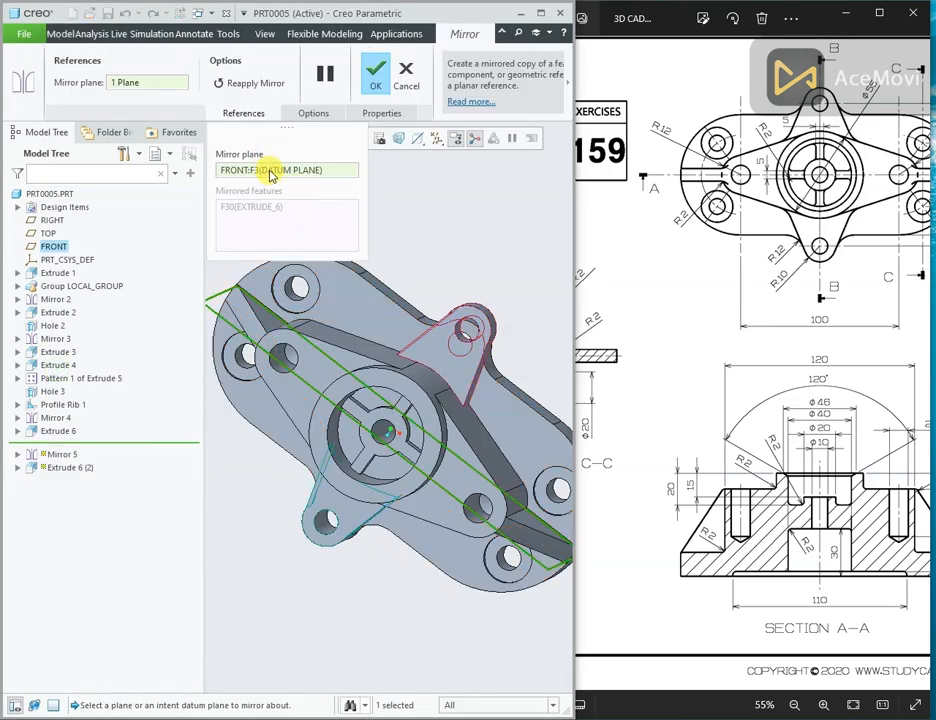
left_click(378, 72)
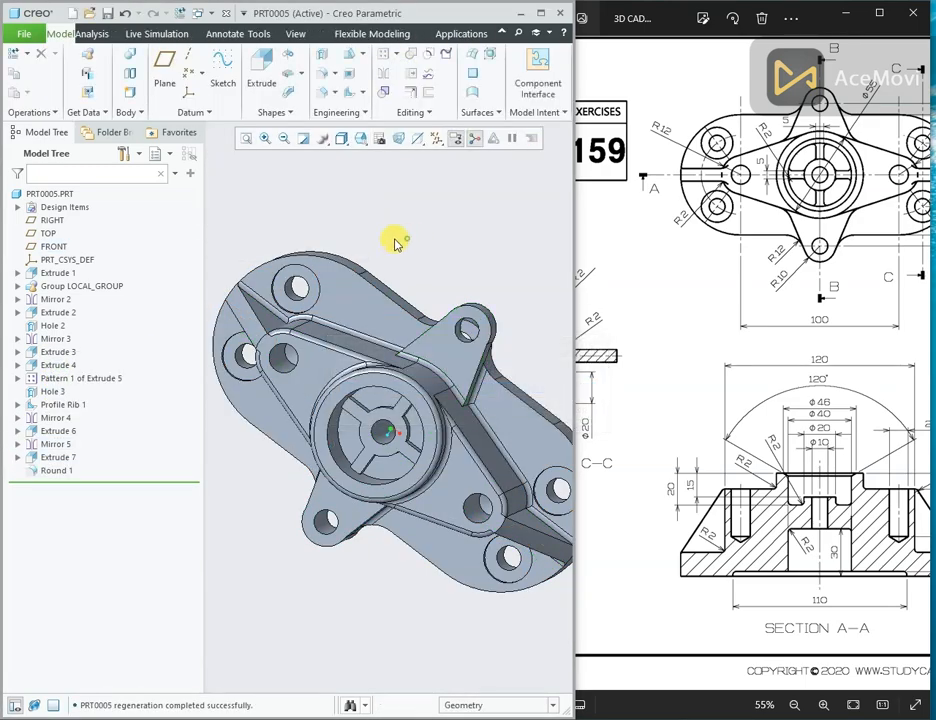
Open the lug extrusion's section, Extrude 6, square to its sketch plane and select the profile's lines, arcs and hole.
left_click(17, 431)
left_click(64, 444)
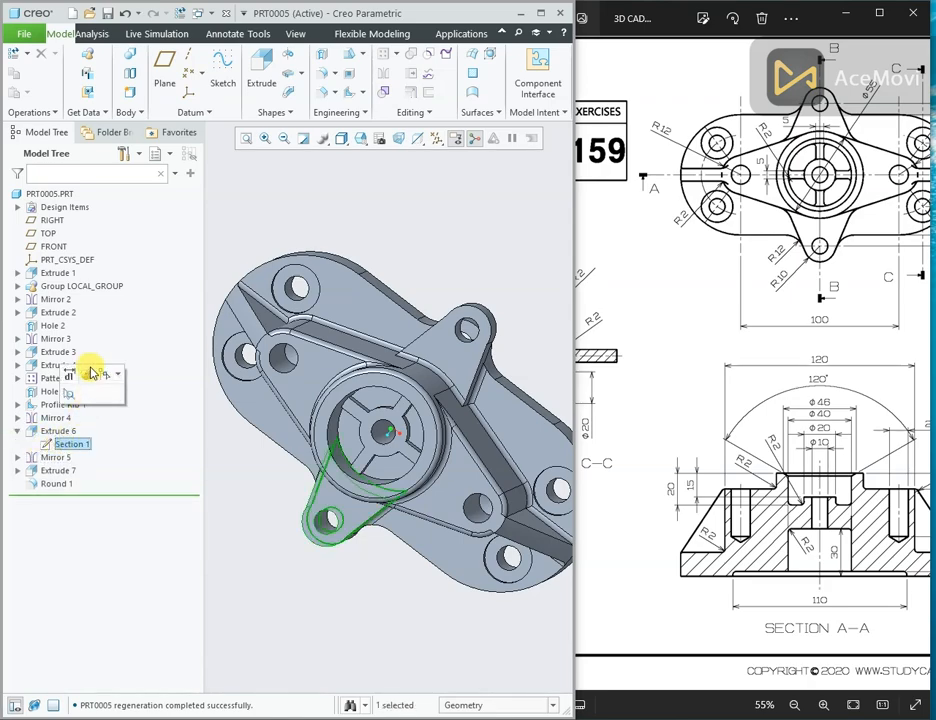
left_click(91, 372)
left_click(419, 140)
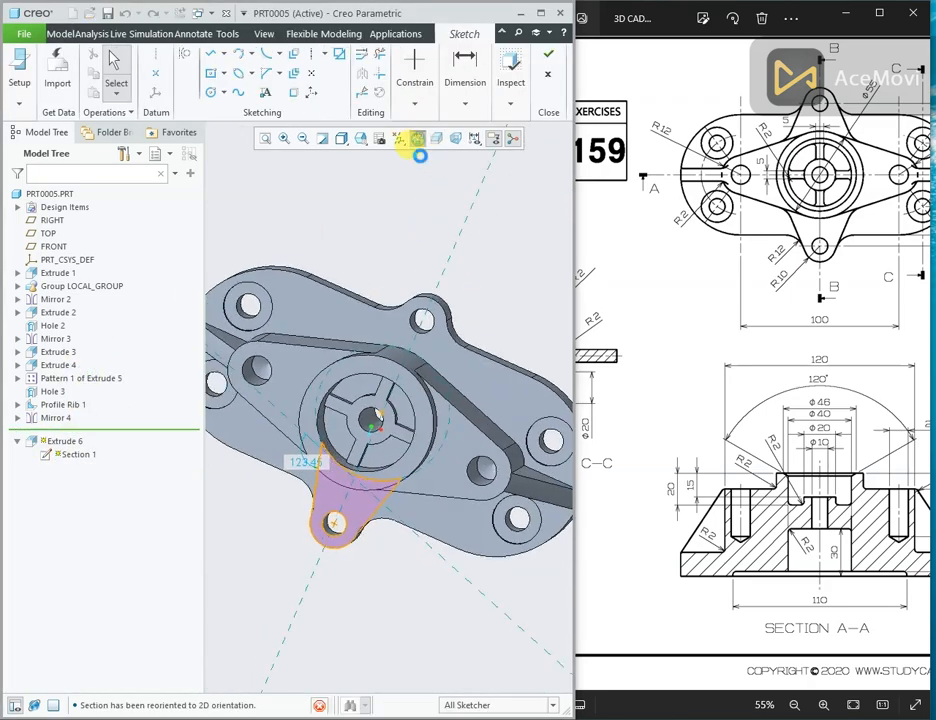
mouse_move(530, 567)
left_mouse_down()
mouse_move(428, 491)
mouse_move(324, 389)
left_mouse_up()
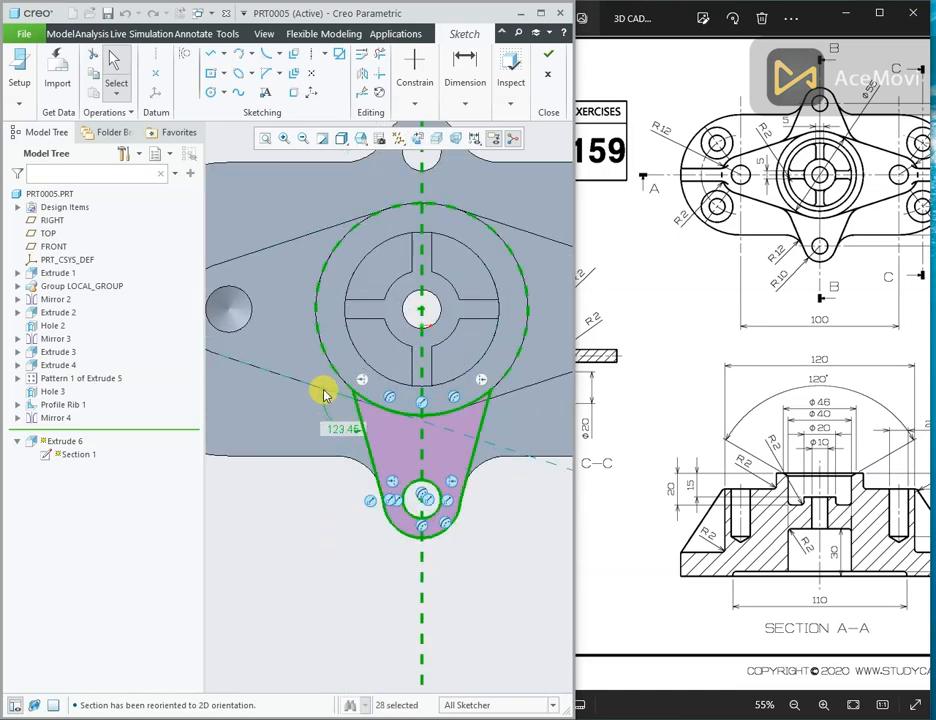
left_click(345, 520)
left_click(369, 462)
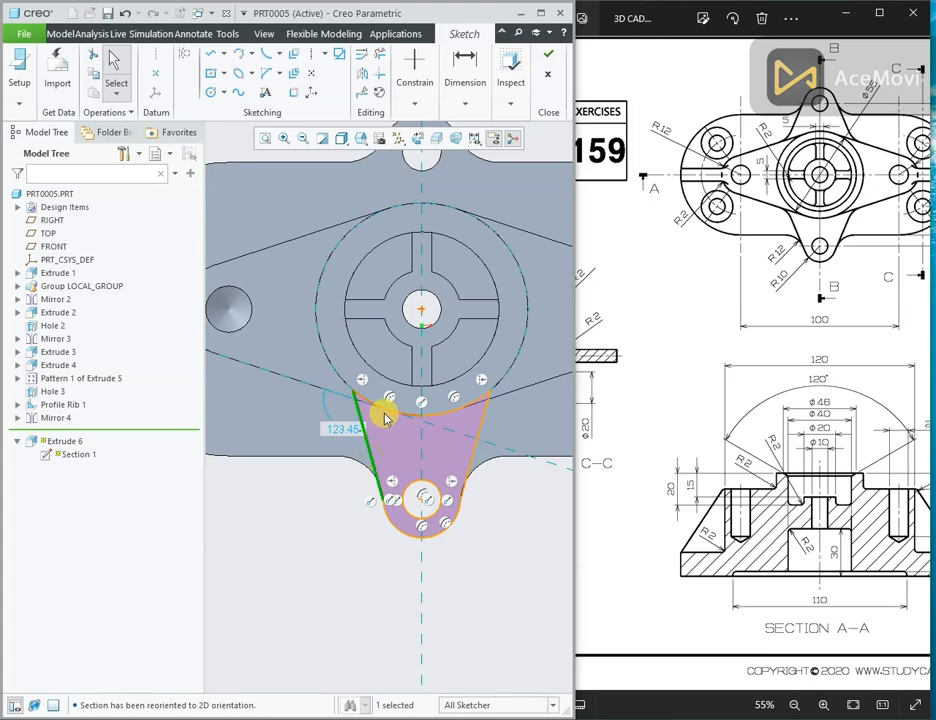
left_click(428, 411, "ctrl")
left_click(477, 418, "ctrl")
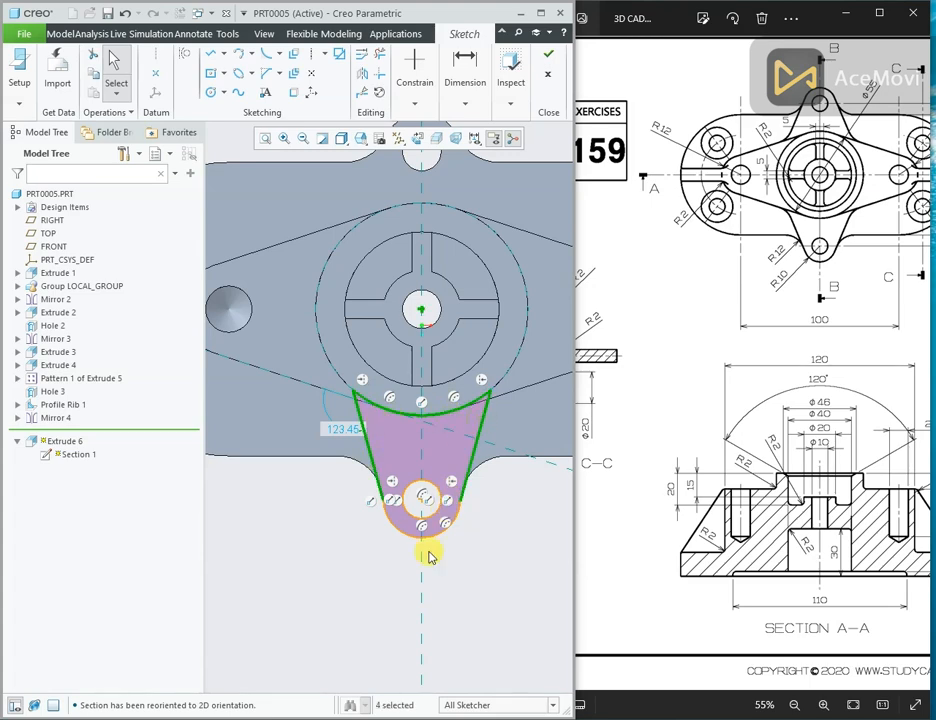
left_click(437, 495, "ctrl")
scroll(383, 568, "up", 4)
scroll(380, 530, "down", 2)
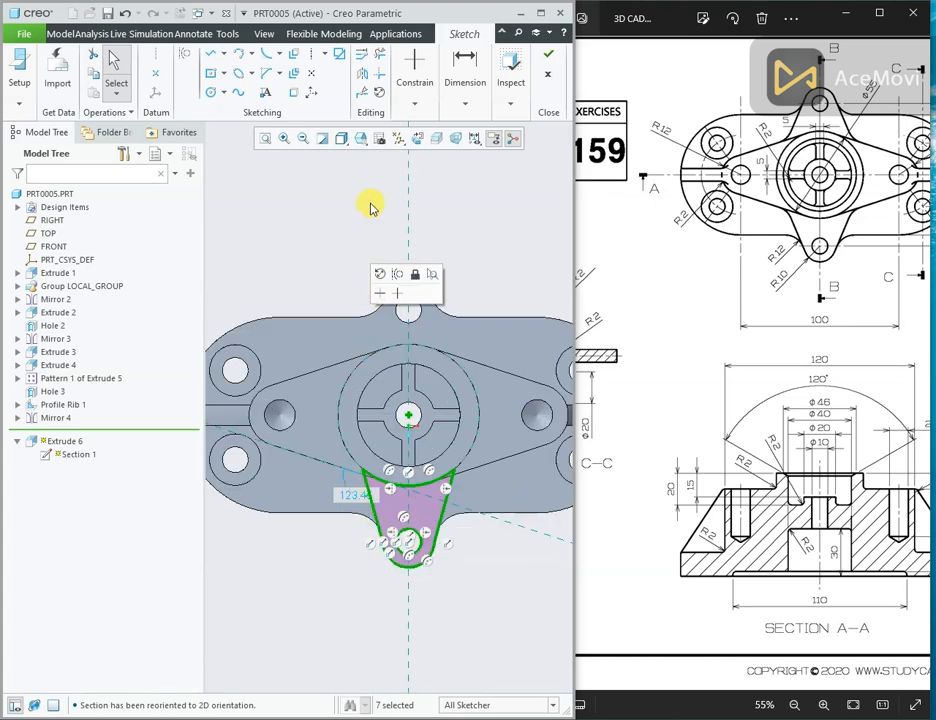
Draw a horizontal centerline through the origin of the lug sketch as the mirror axis.
left_click(366, 77)
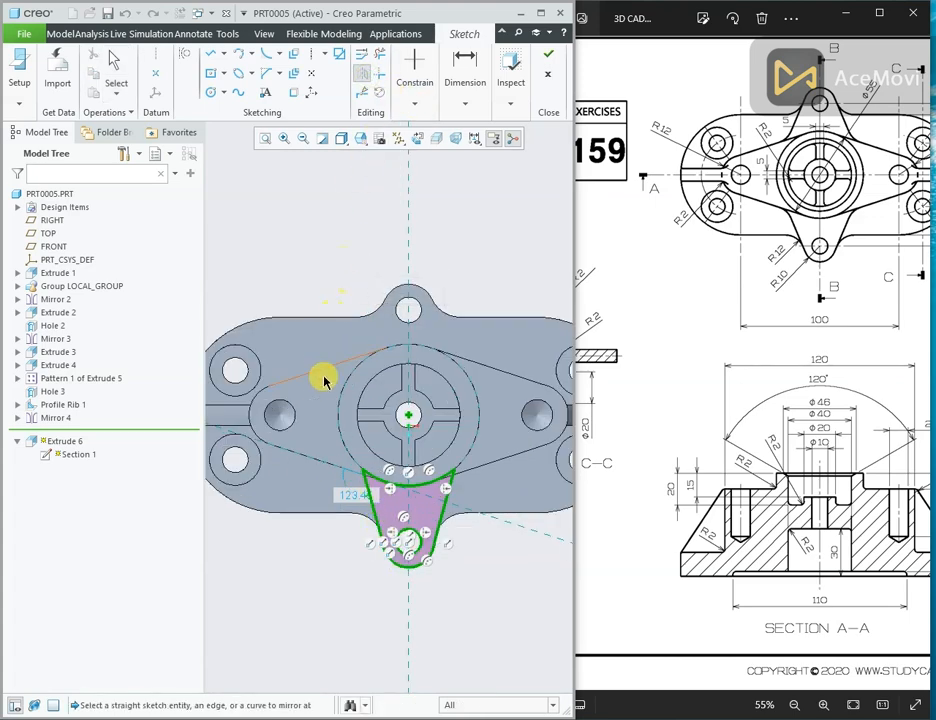
right_click(321, 178)
left_click(428, 202)
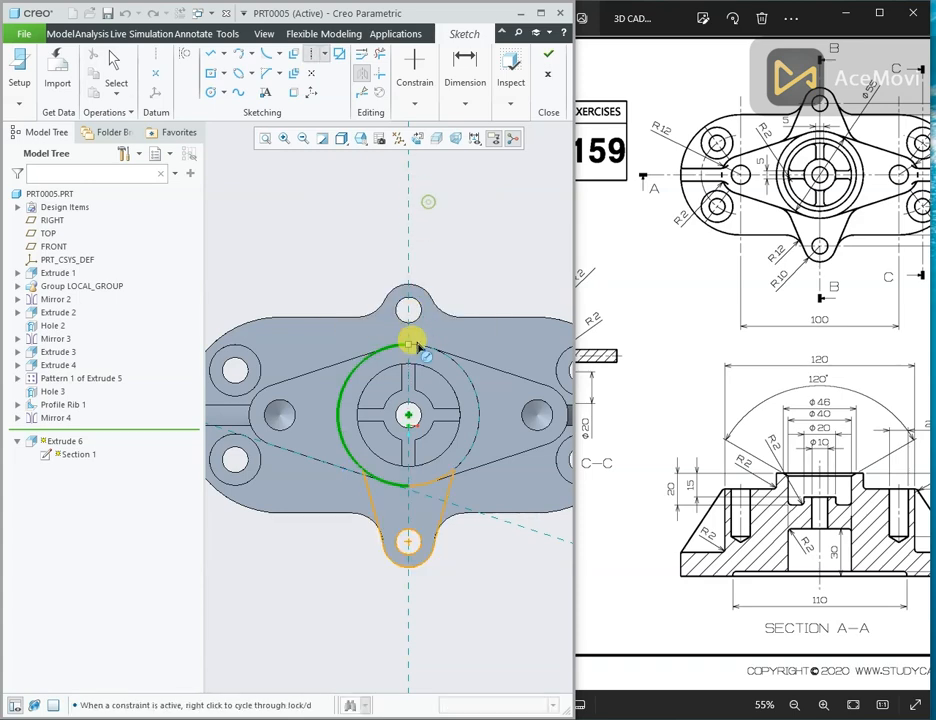
left_click(409, 414)
left_click(409, 414)
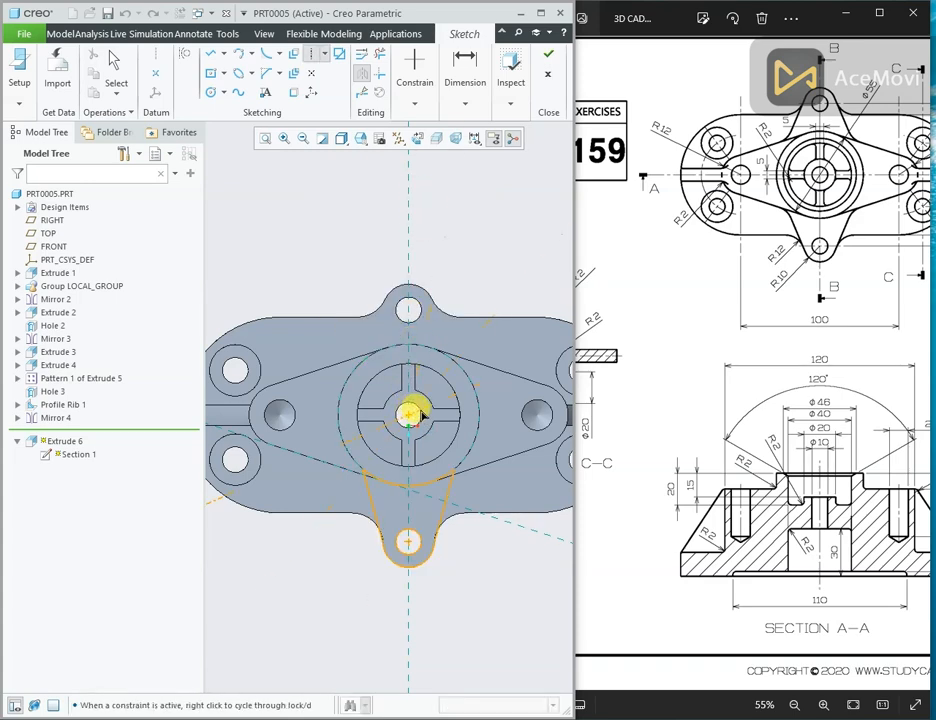
left_click(445, 414)
middle_click(462, 237)
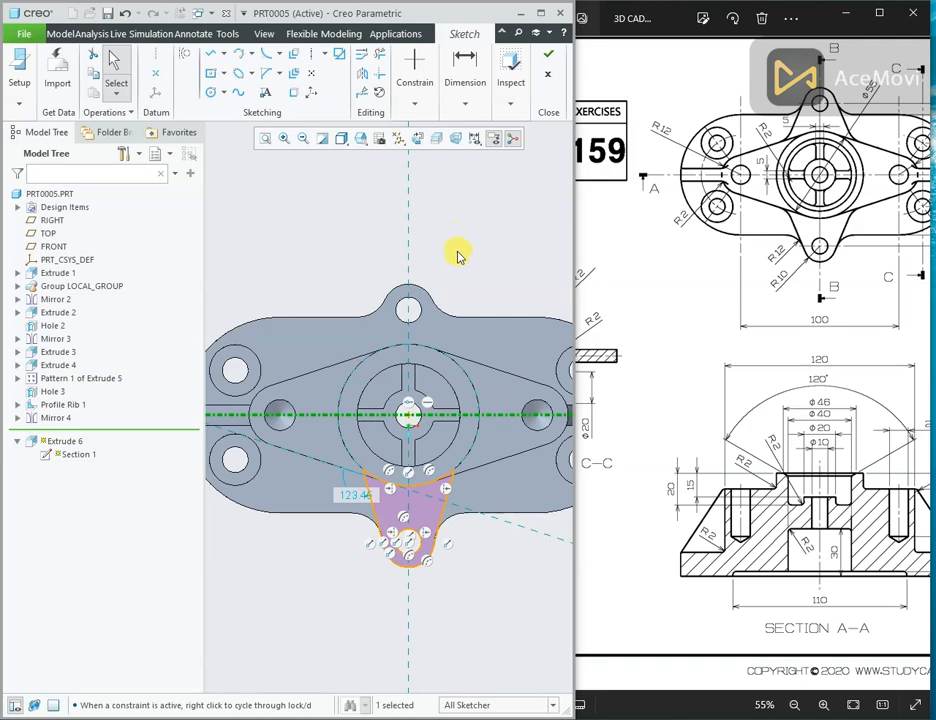
Try to mirror the lug's whole profile and hole about the horizontal centerline, then discard the sketch changes.
scroll(452, 475, "down", 3)
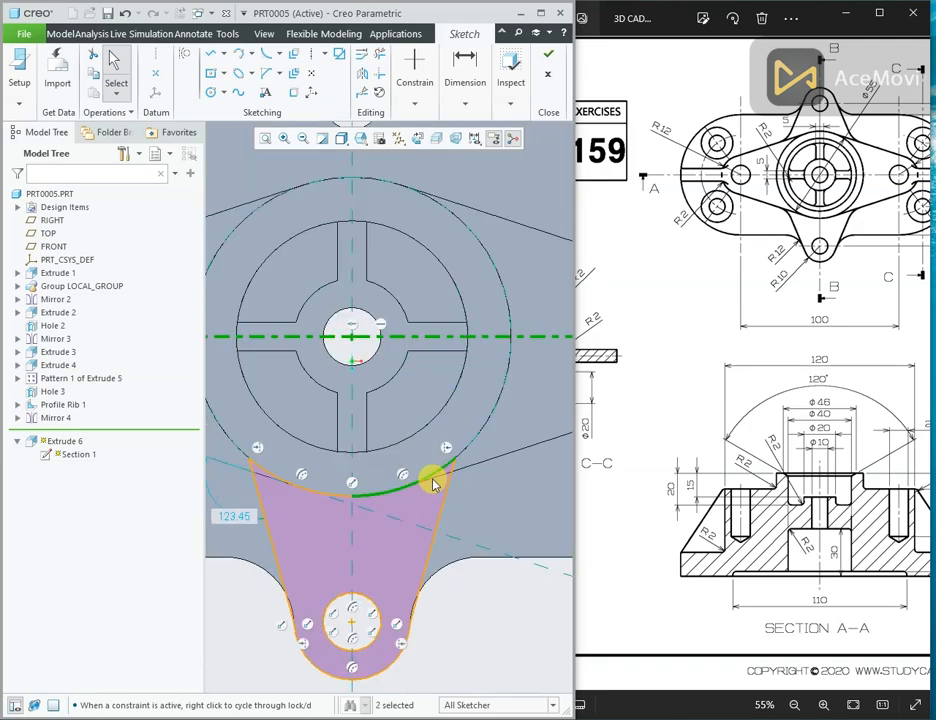
scroll(400, 546, "up", 2)
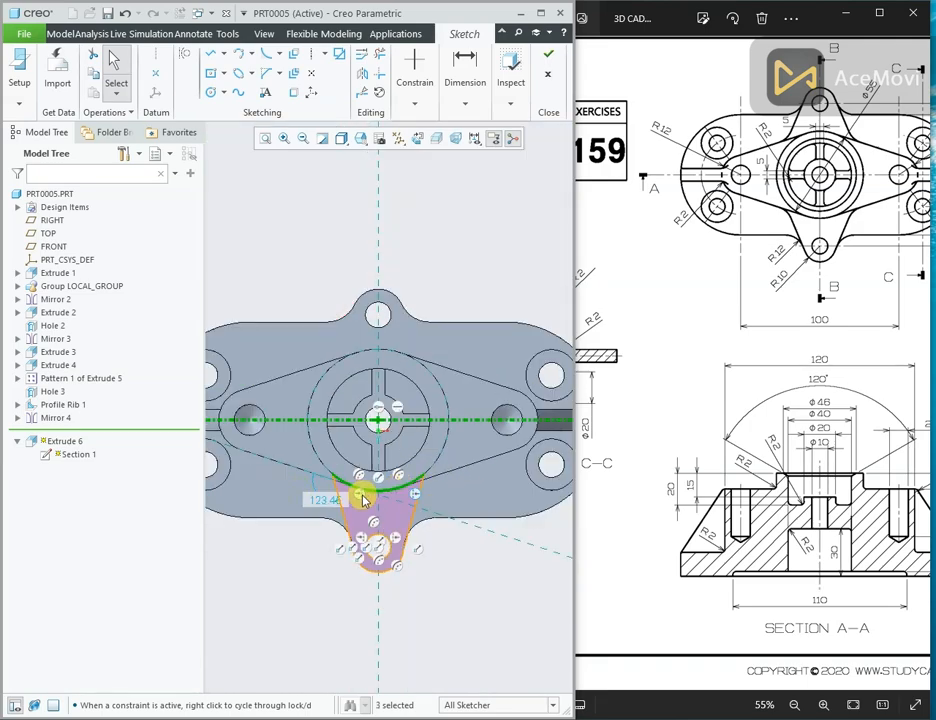
left_click(345, 522, "ctrl")
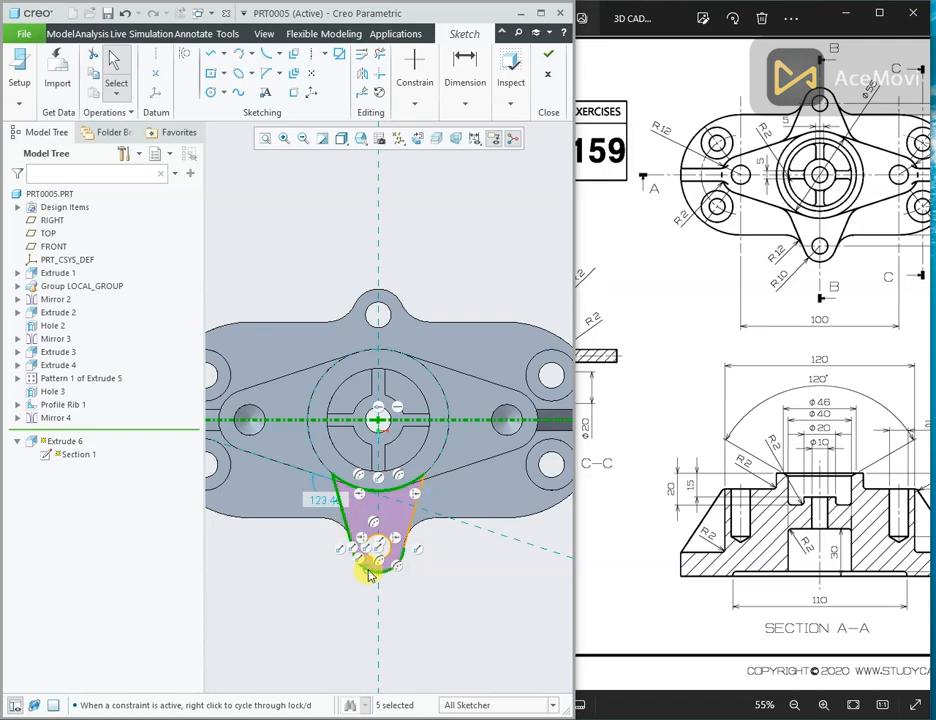
scroll(369, 573, "down", 3)
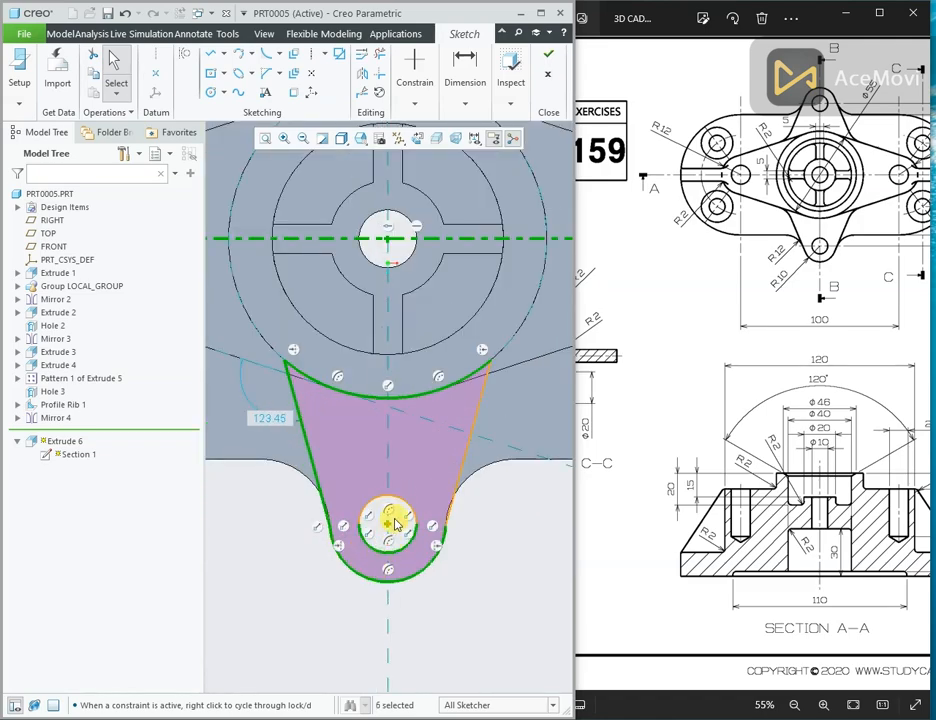
left_click(405, 500, "ctrl")
left_click(462, 484, "ctrl")
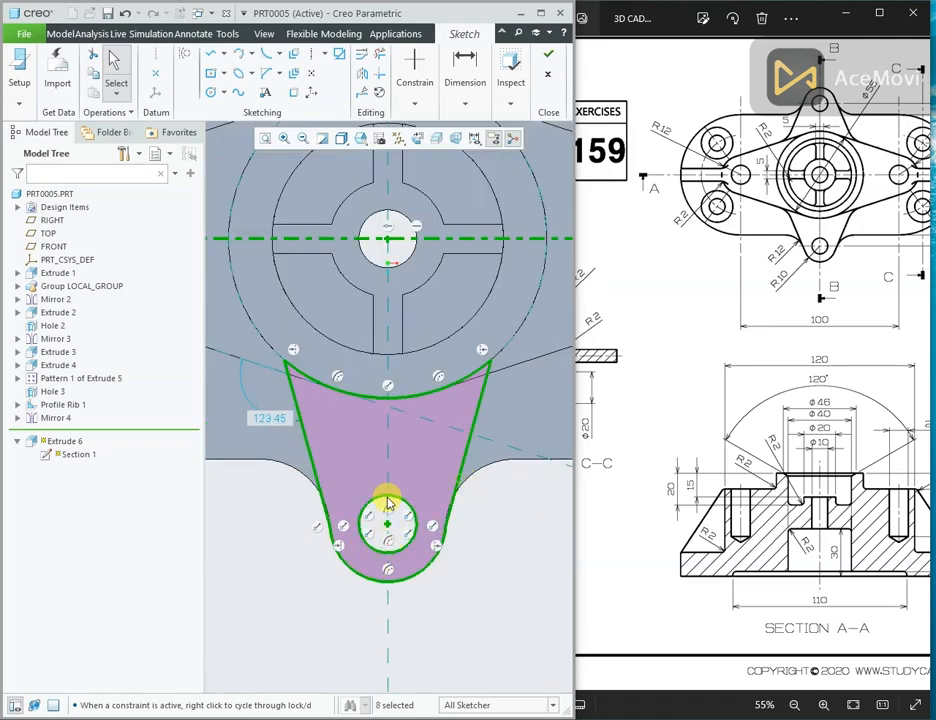
scroll(385, 500, "up", 3)
left_click(368, 76)
left_click(435, 422)
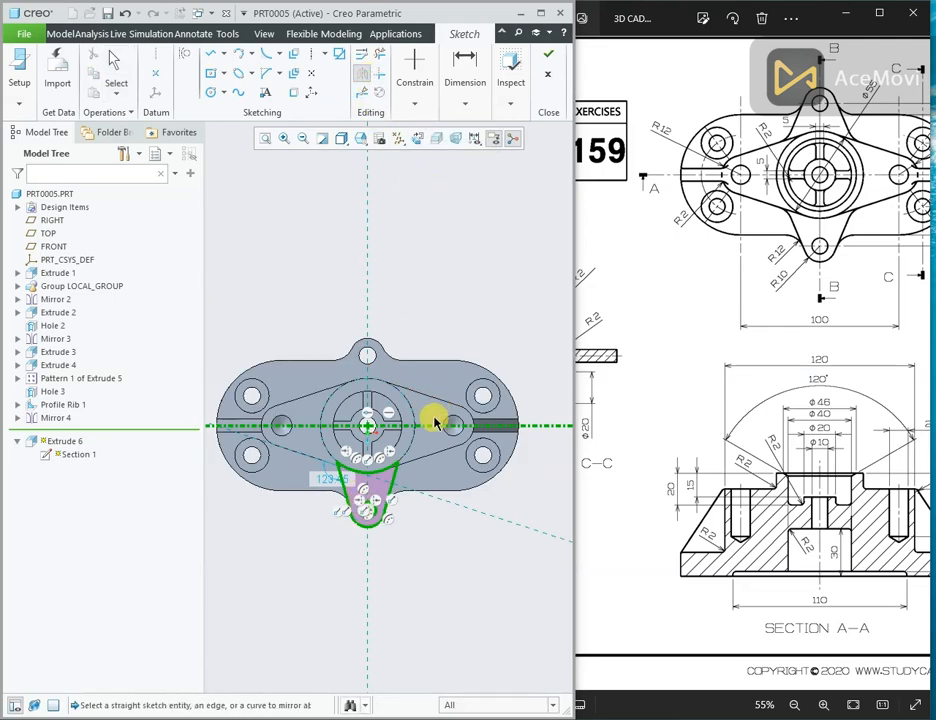
scroll(380, 413, "down", 2)
scroll(446, 361, "up", 1)
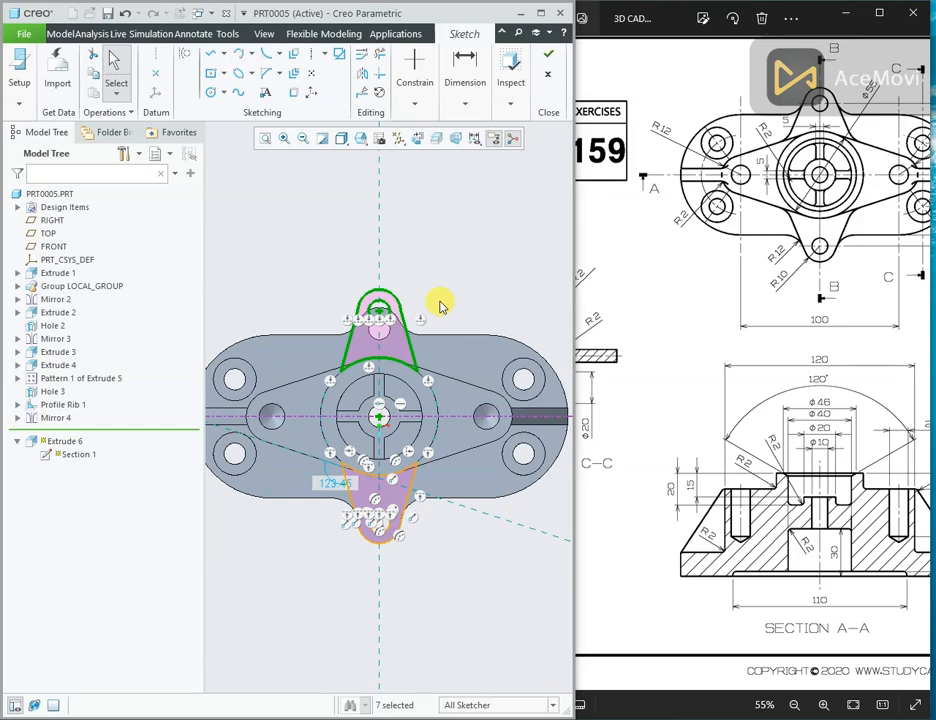
left_click(549, 76)
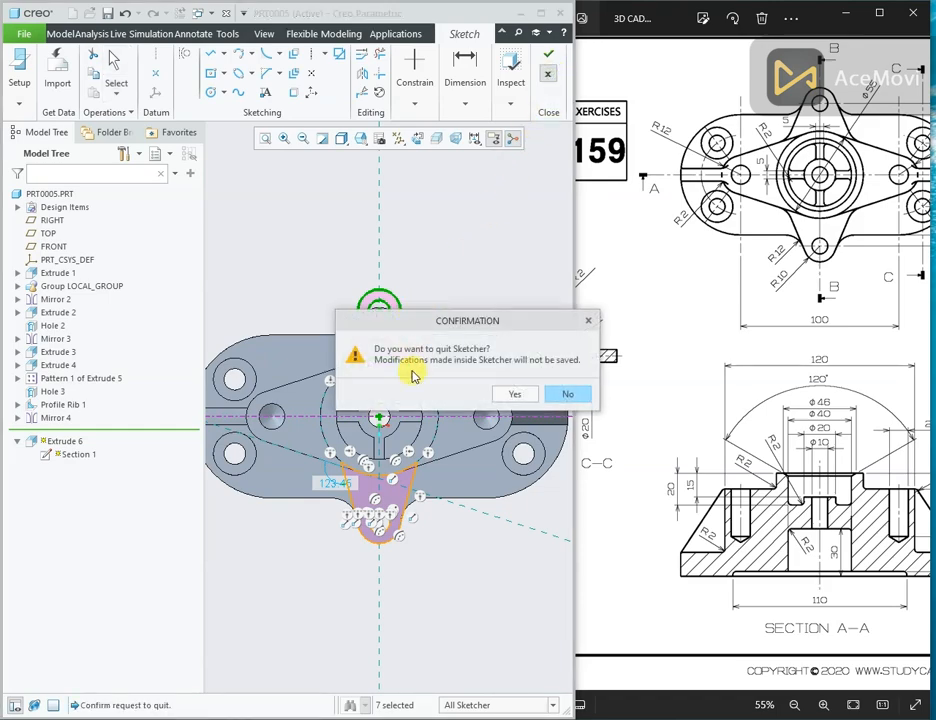
left_click(508, 388)
In the base flange's section, Extrude 1, make the two lug hole centers symmetric about the horizontal axis and accept the sketch.
mouse_move(505, 309)
middle_mouse_down()
mouse_move(478, 257)
mouse_move(492, 286)
mouse_move(475, 291)
middle_mouse_up()
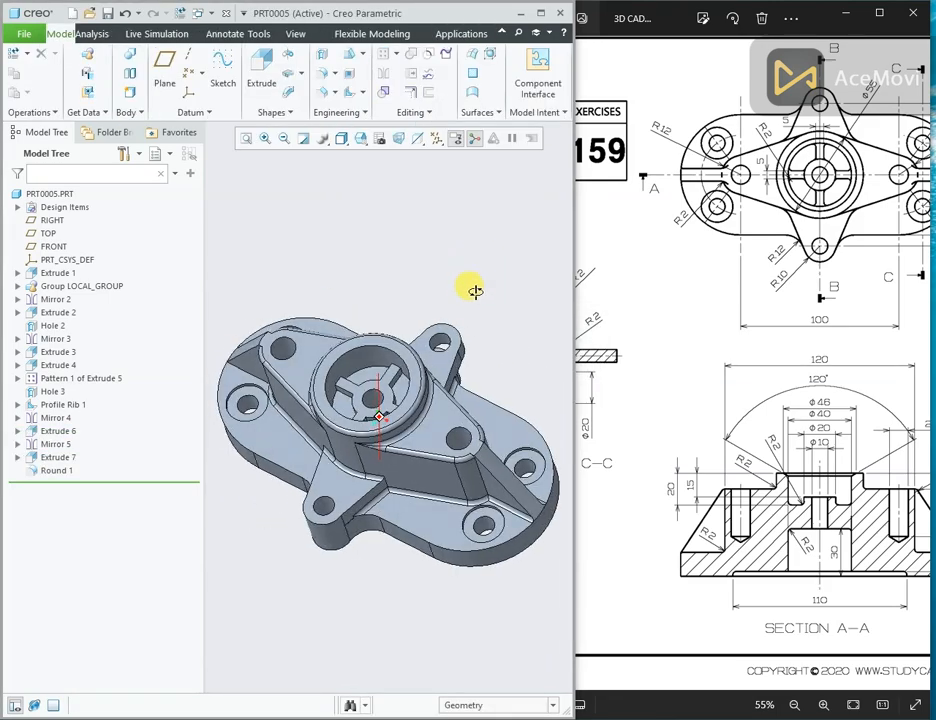
left_click(18, 273)
left_click(62, 291)
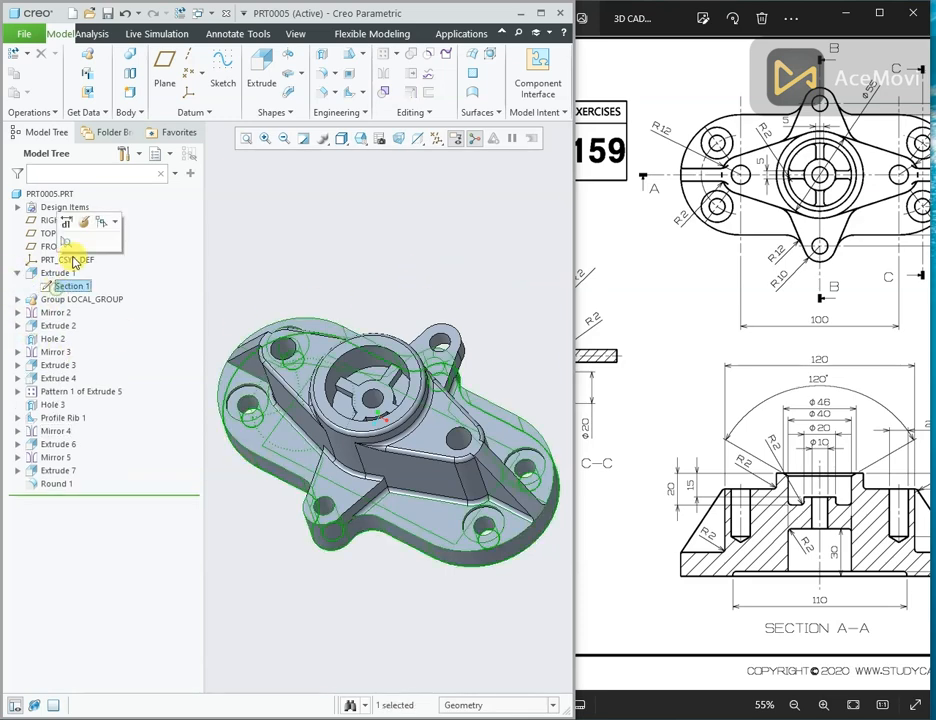
left_click(75, 215)
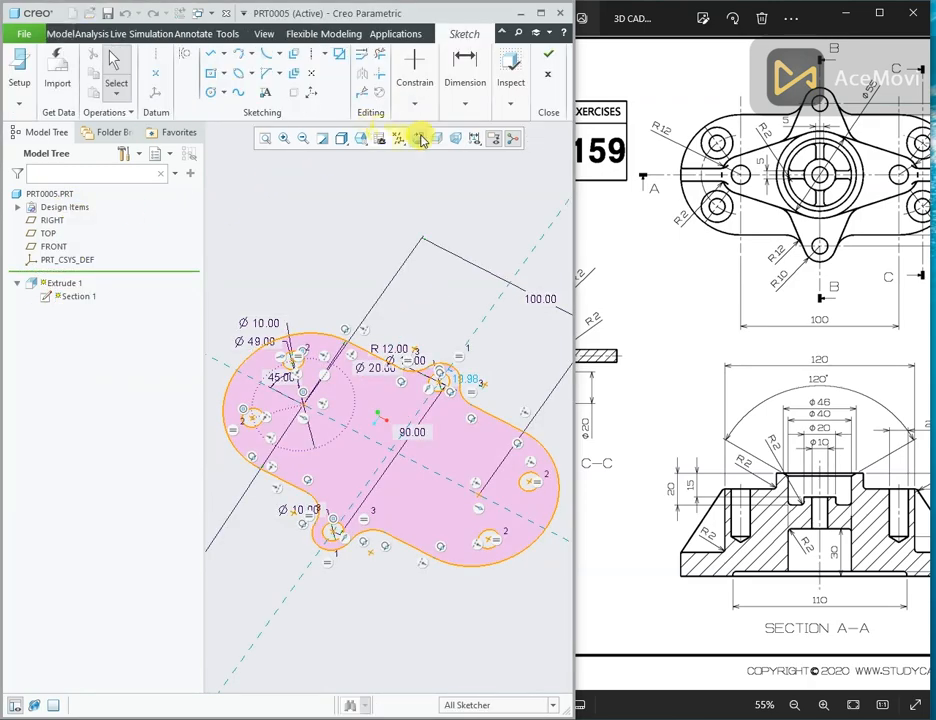
left_click(421, 140)
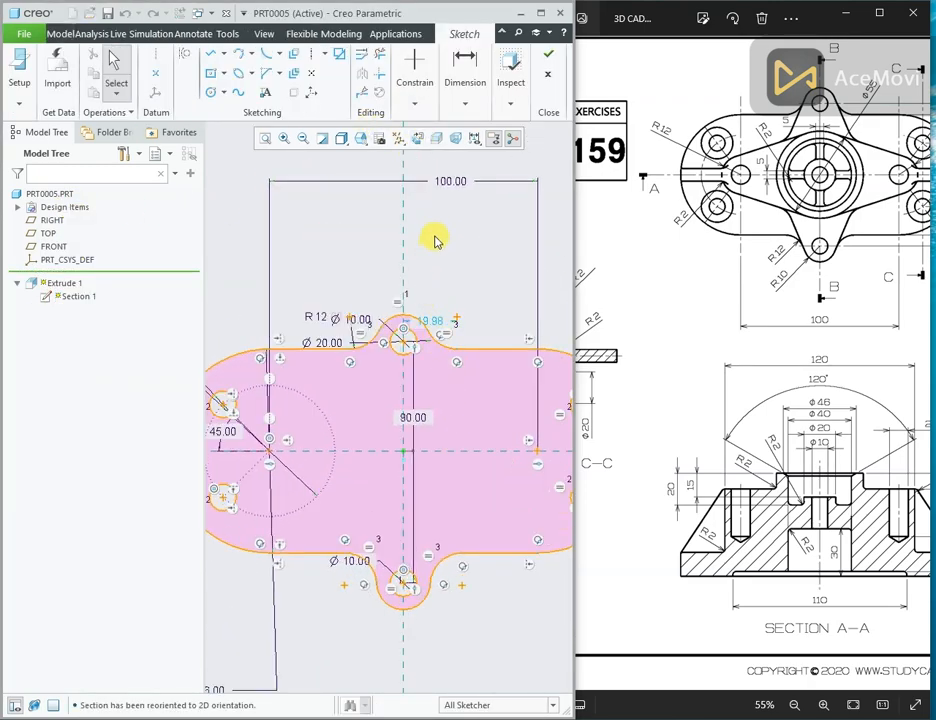
left_click(416, 106)
left_click(540, 190)
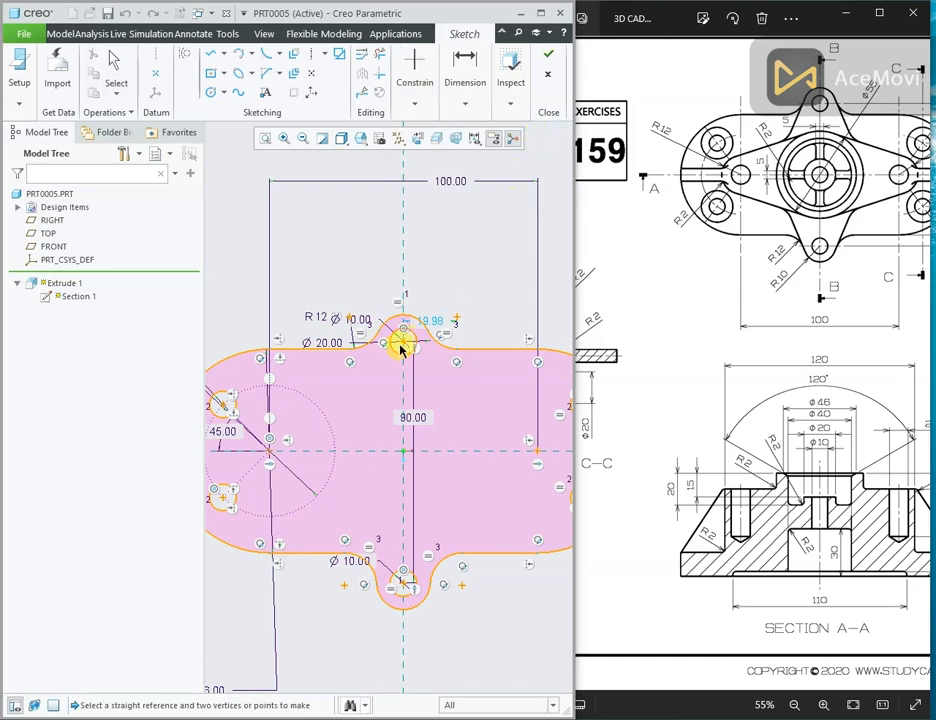
left_click(403, 346)
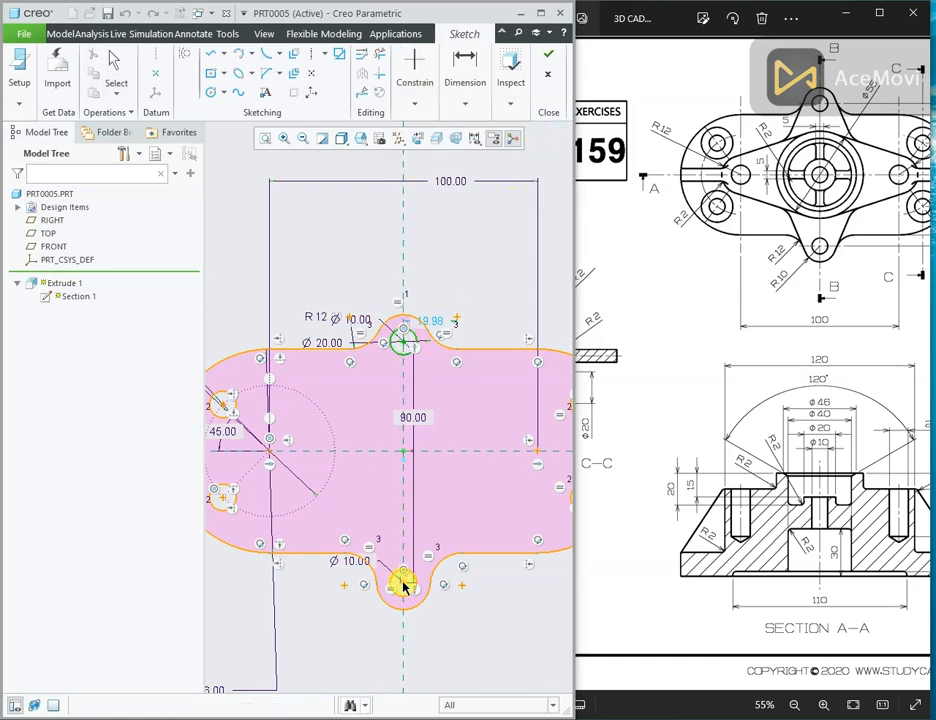
left_click(443, 455)
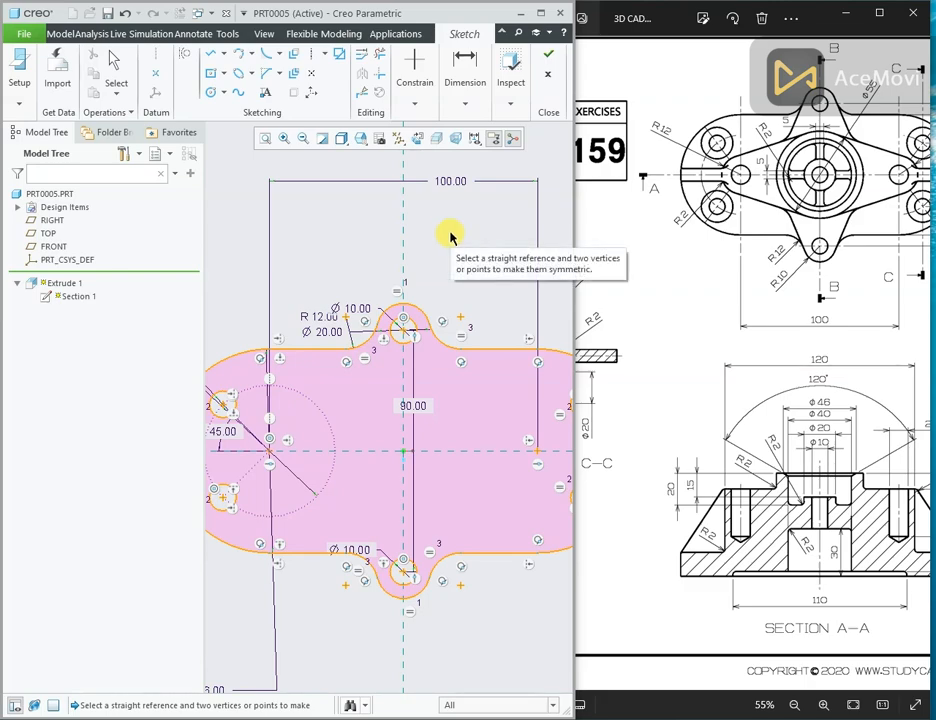
left_click(549, 58)
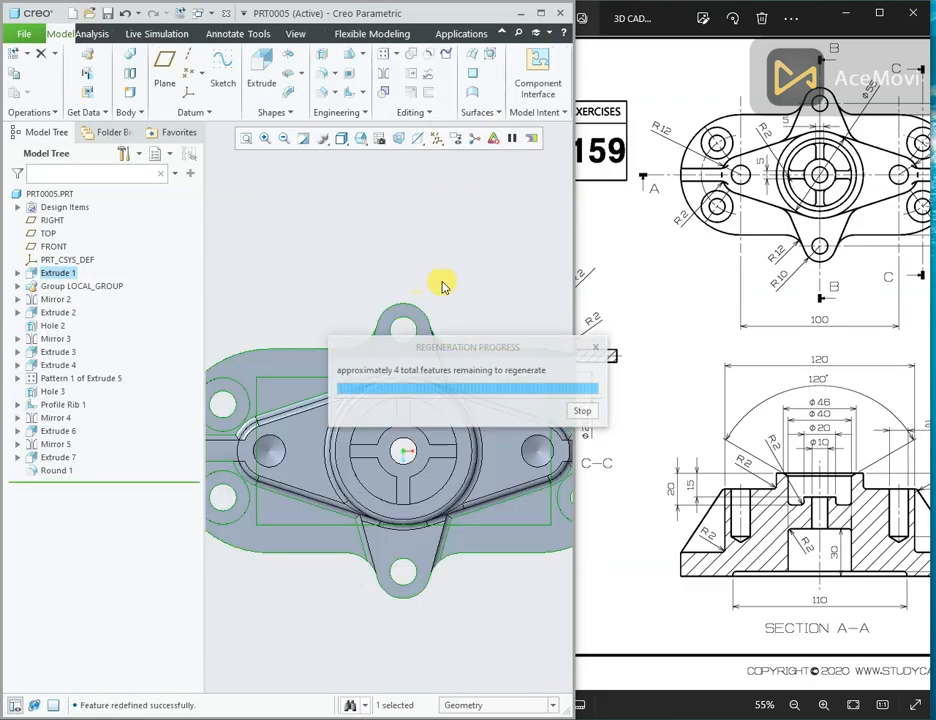
Examine the model from above and its underside recess, and compare it with the drawing's Section A-A, plan view and rendered part.
key("ctrl+d")
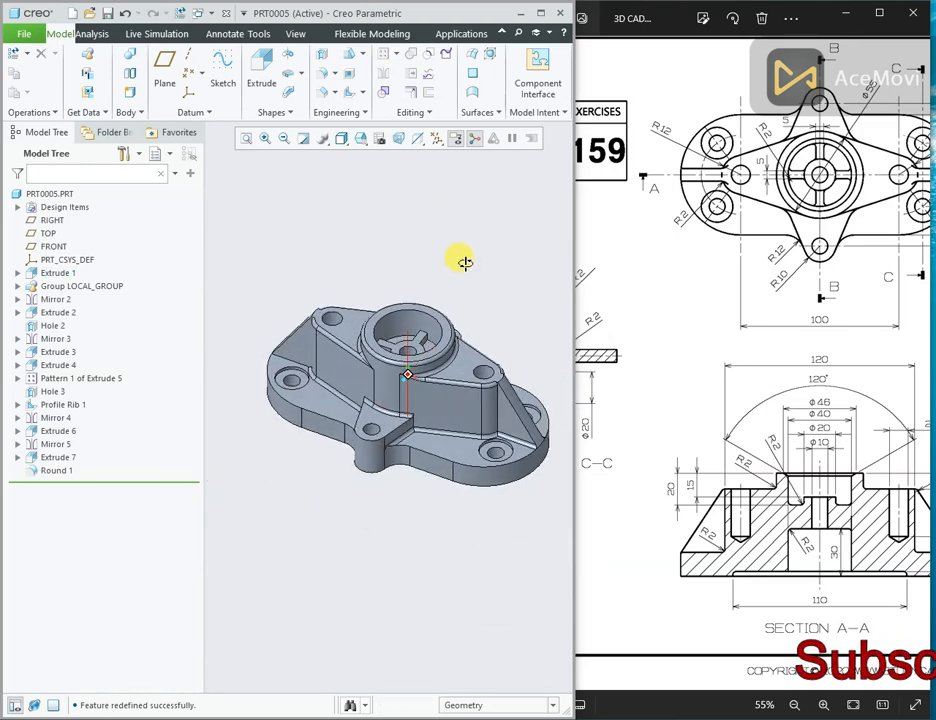
scroll(452, 345, "down", 3)
scroll(476, 292, "up", 2)
mouse_move(476, 292)
middle_mouse_down()
mouse_move(439, 386)
mouse_move(465, 206)
mouse_move(451, 211)
mouse_move(430, 278)
mouse_move(452, 229)
mouse_move(438, 172)
middle_mouse_up()
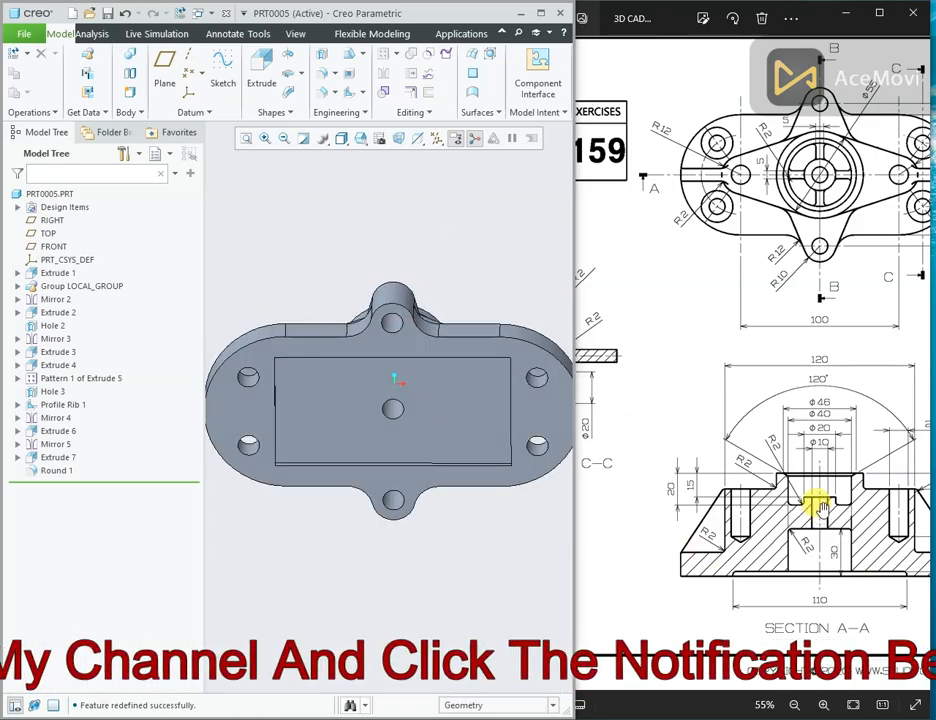
mouse_move(804, 495)
left_mouse_down()
mouse_move(902, 495)
mouse_move(637, 480)
mouse_move(673, 476)
left_mouse_up()
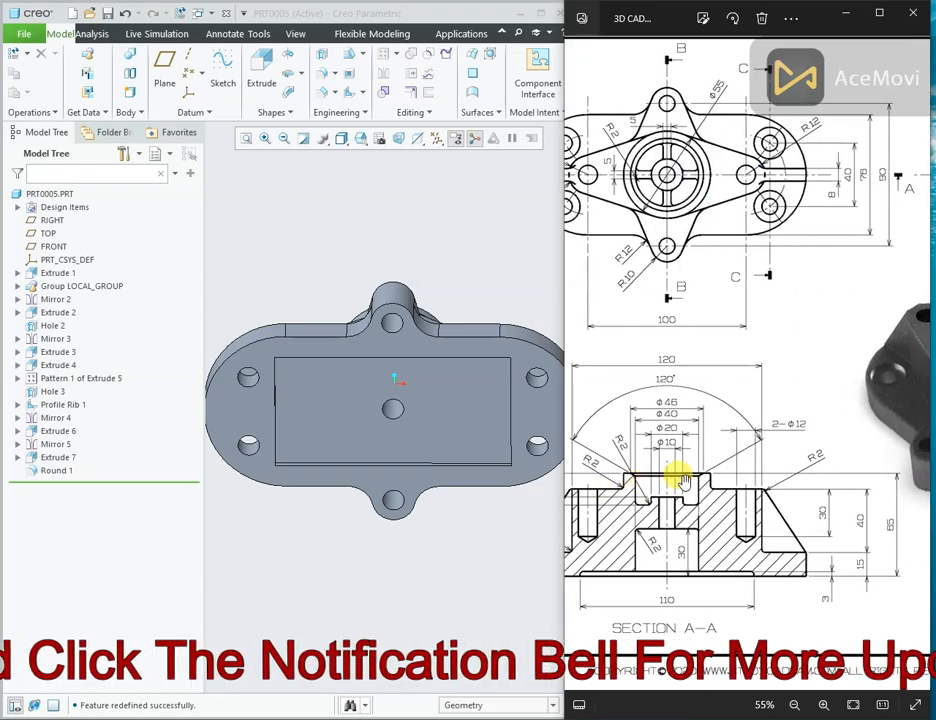
left_click_drag(773, 397, 778, 385)
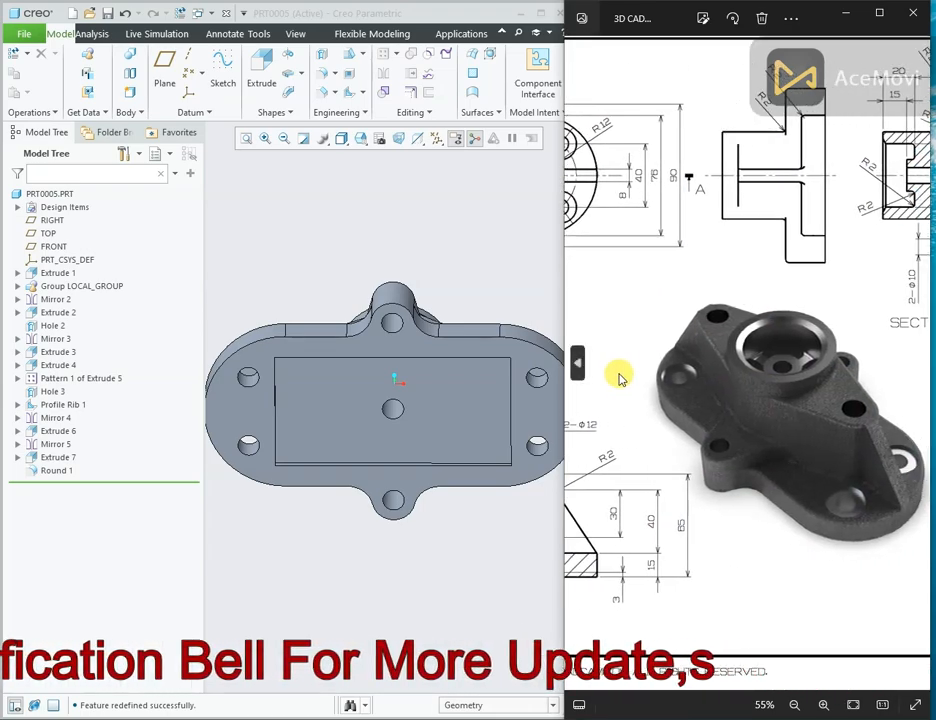
left_click_drag(752, 318, 890, 320)
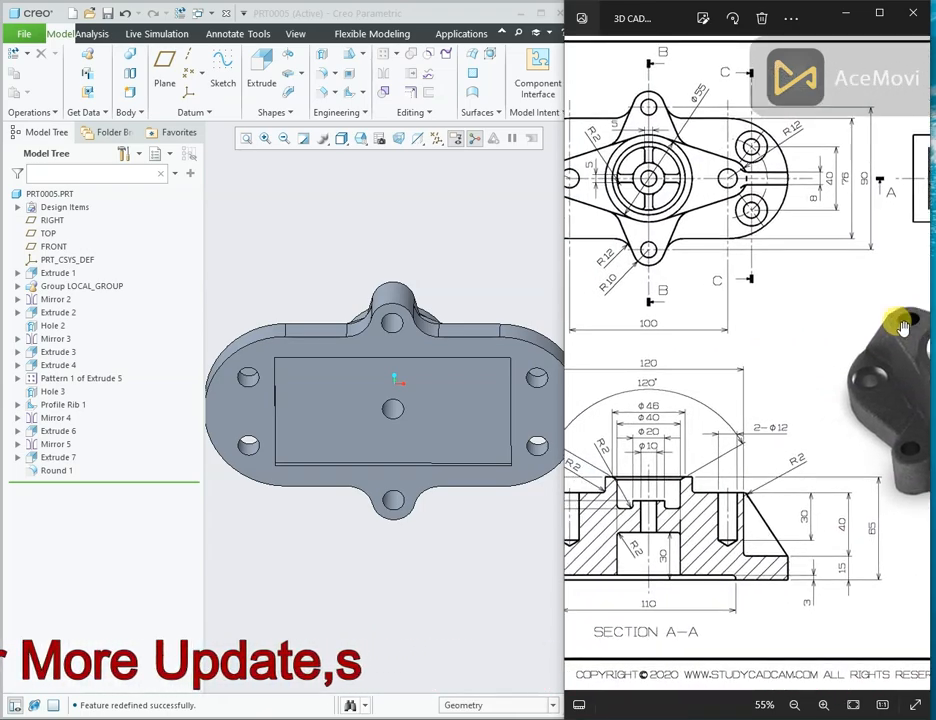
mouse_move(696, 376)
left_mouse_down()
mouse_move(775, 376)
mouse_move(776, 398)
left_mouse_up()
left_click(410, 381)
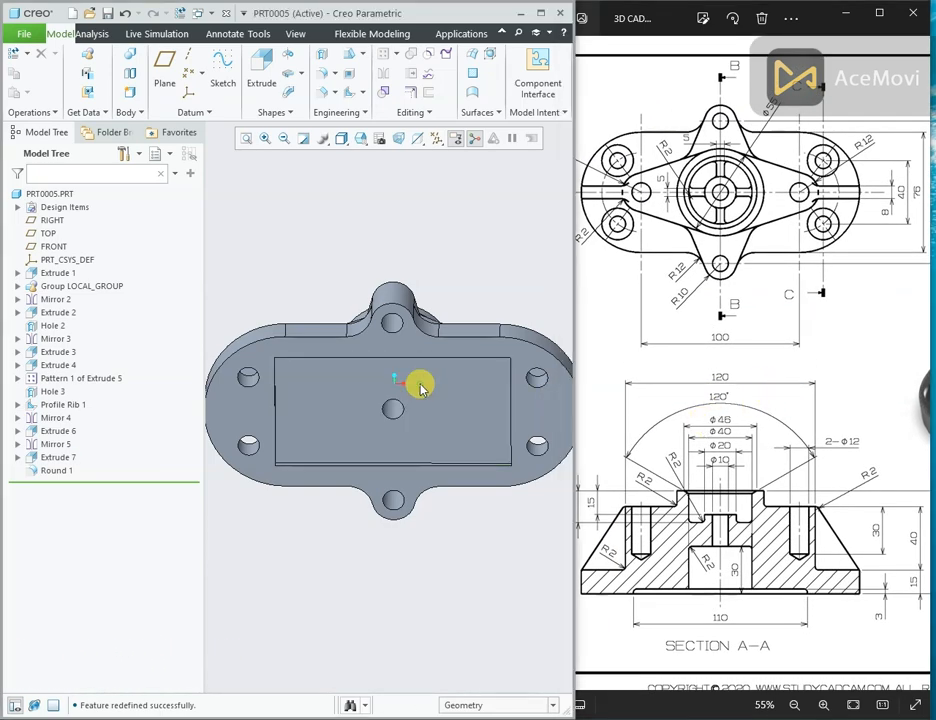
left_click(418, 384)
left_click(517, 318)
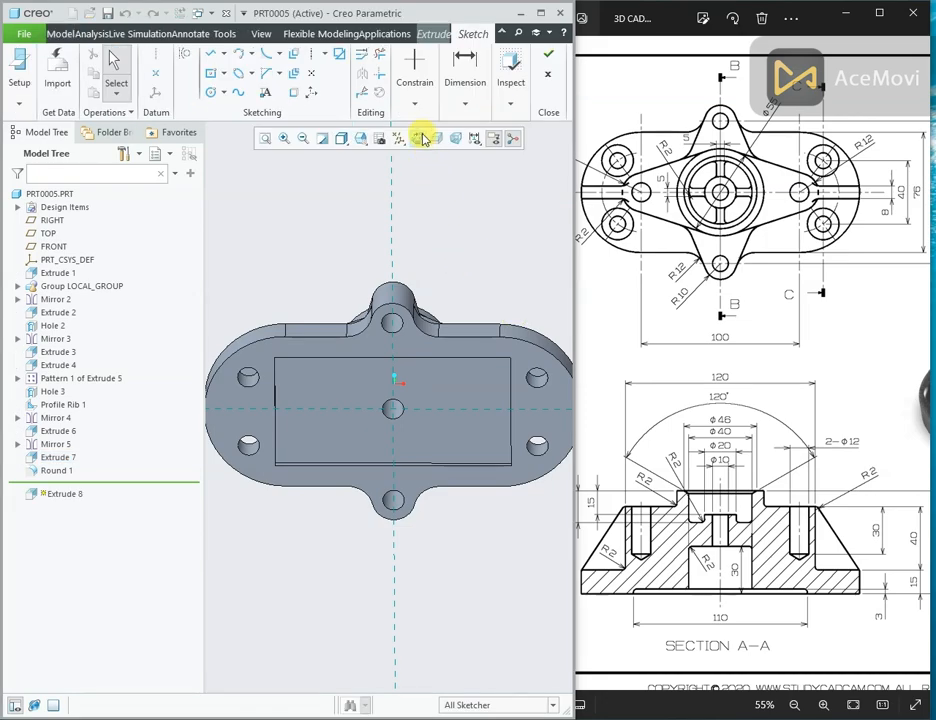
left_click(550, 74)
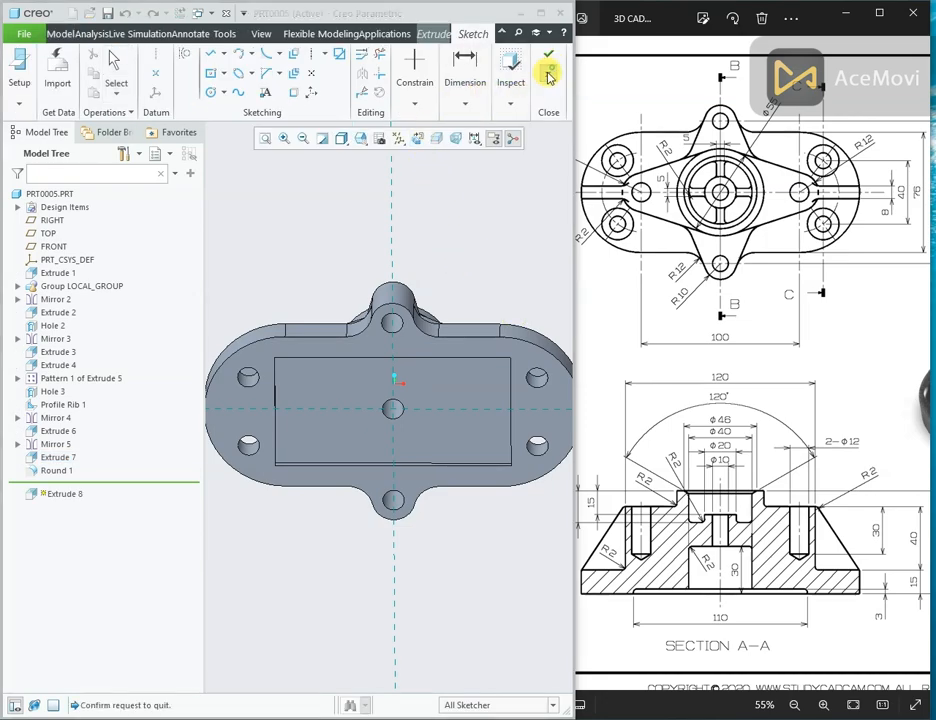
left_click(511, 393)
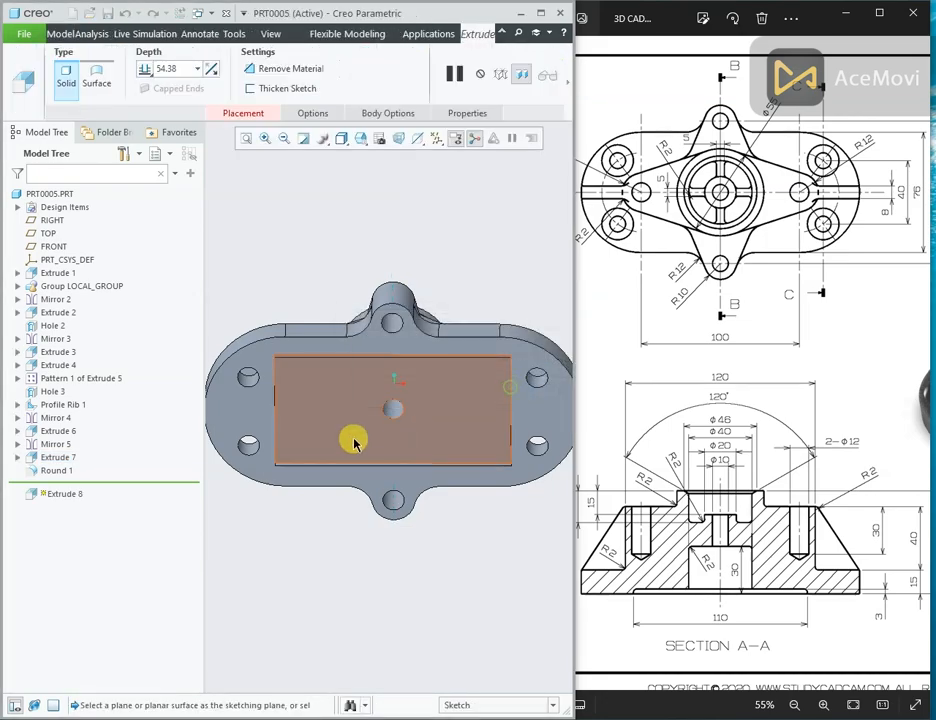
mouse_move(351, 439)
middle_mouse_down()
mouse_move(361, 361)
mouse_move(328, 370)
mouse_move(443, 378)
middle_mouse_up()
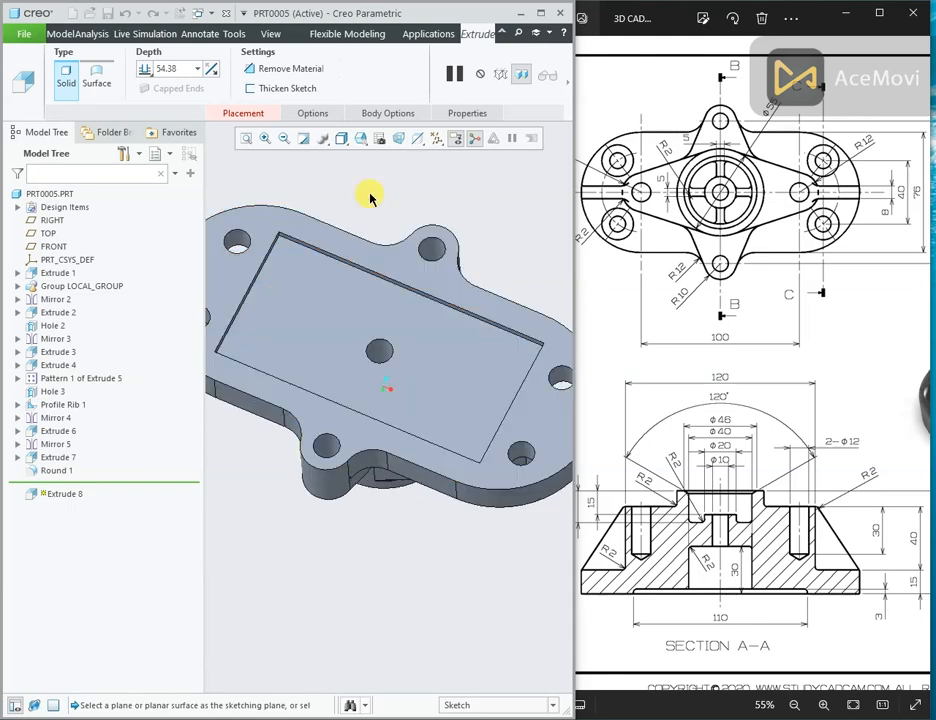
left_click(566, 98)
left_click(304, 72)
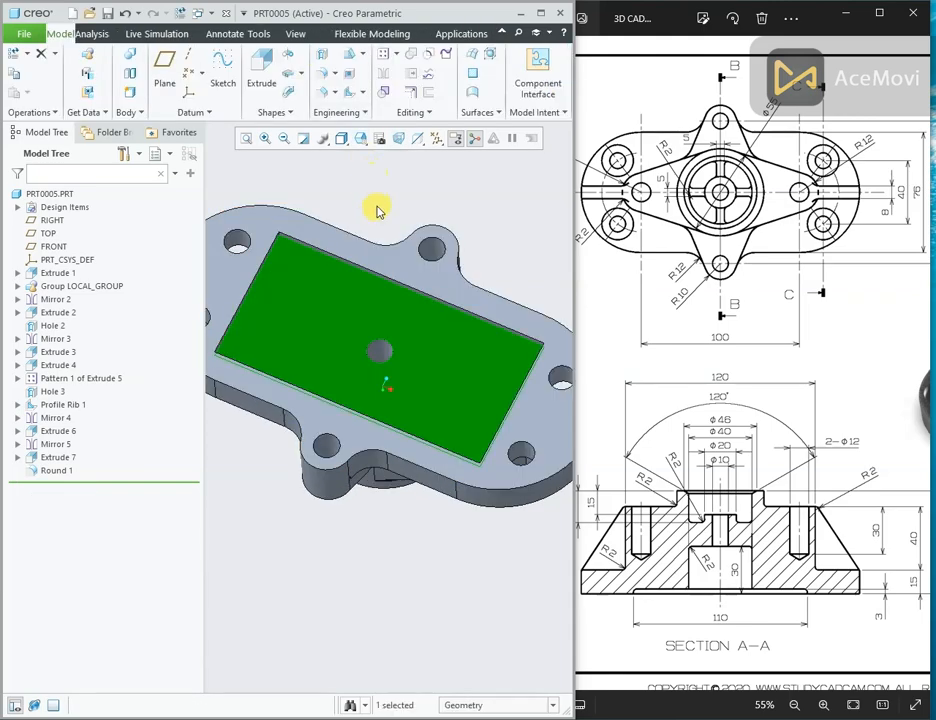
Place a new hole on the underside recess floor, coaxial with the central hole's axis, with all datum display turned on.
left_click(320, 56)
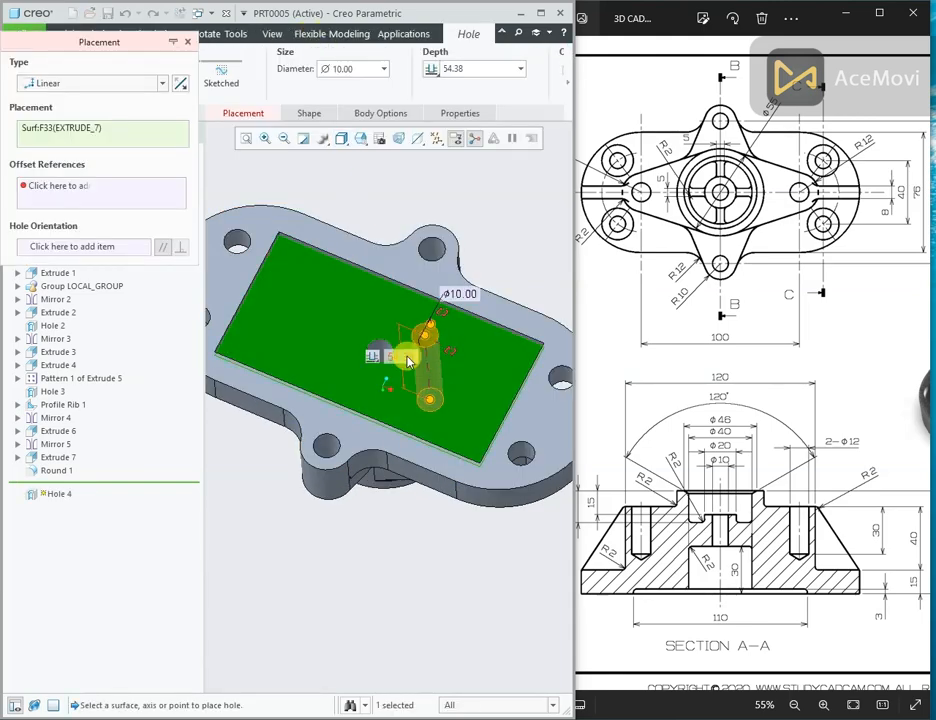
scroll(408, 362, "down", 2)
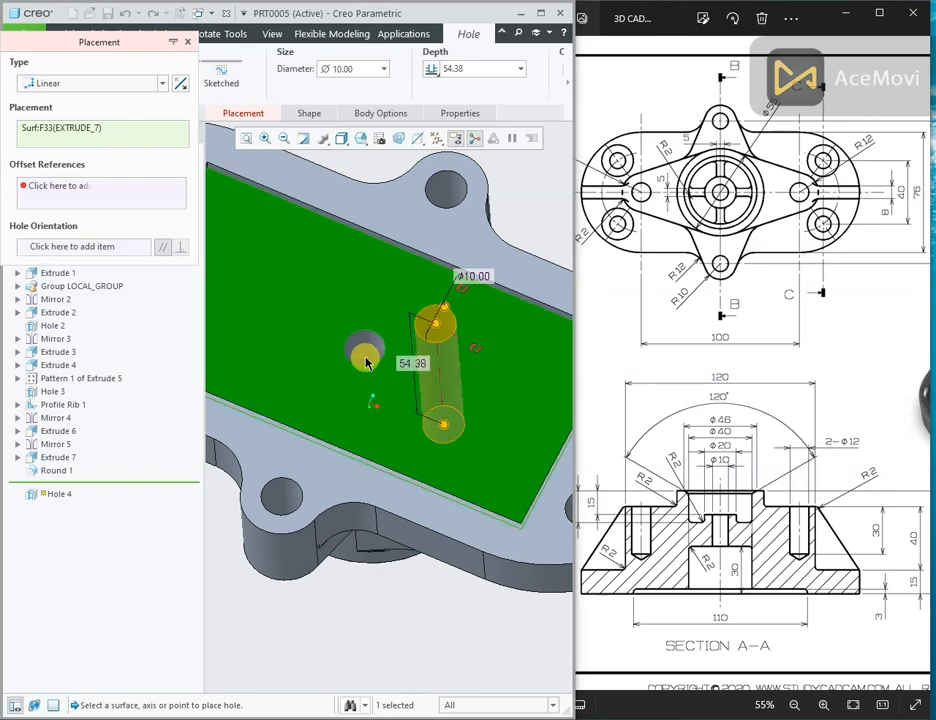
middle_click_drag(366, 363, 351, 480)
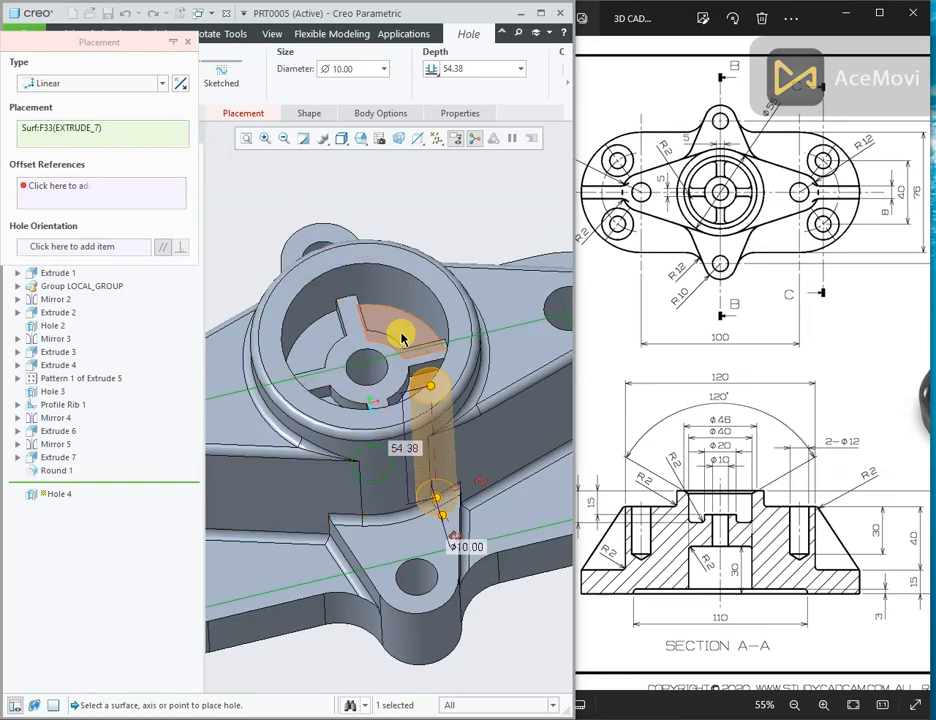
left_click(439, 141)
left_click(438, 157)
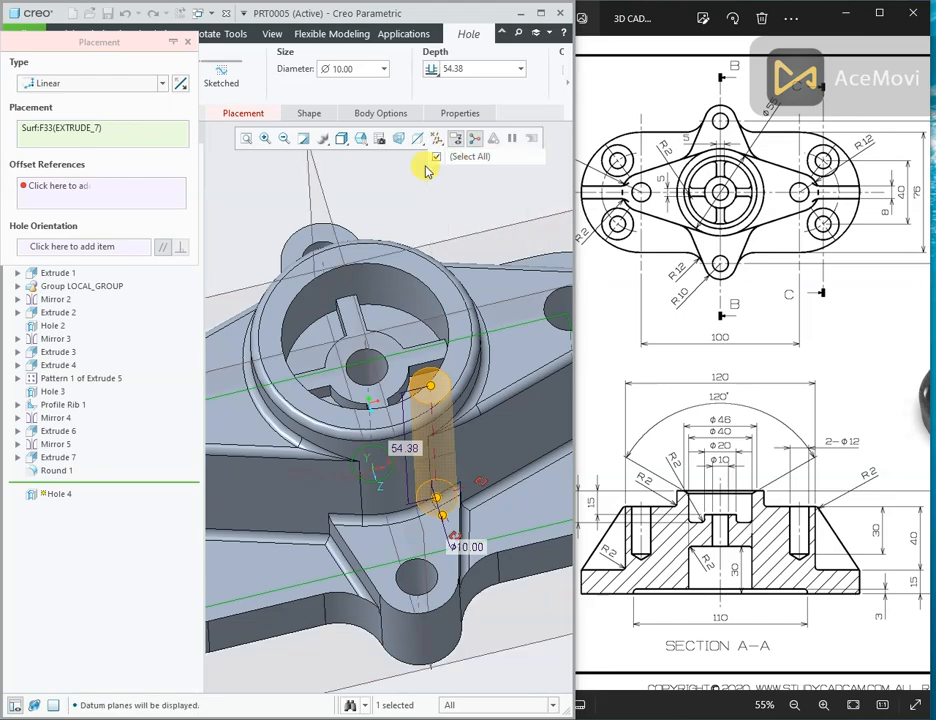
middle_click_drag(428, 172, 446, 101)
middle_click_drag(428, 347, 351, 360)
left_click(350, 365, "ctrl")
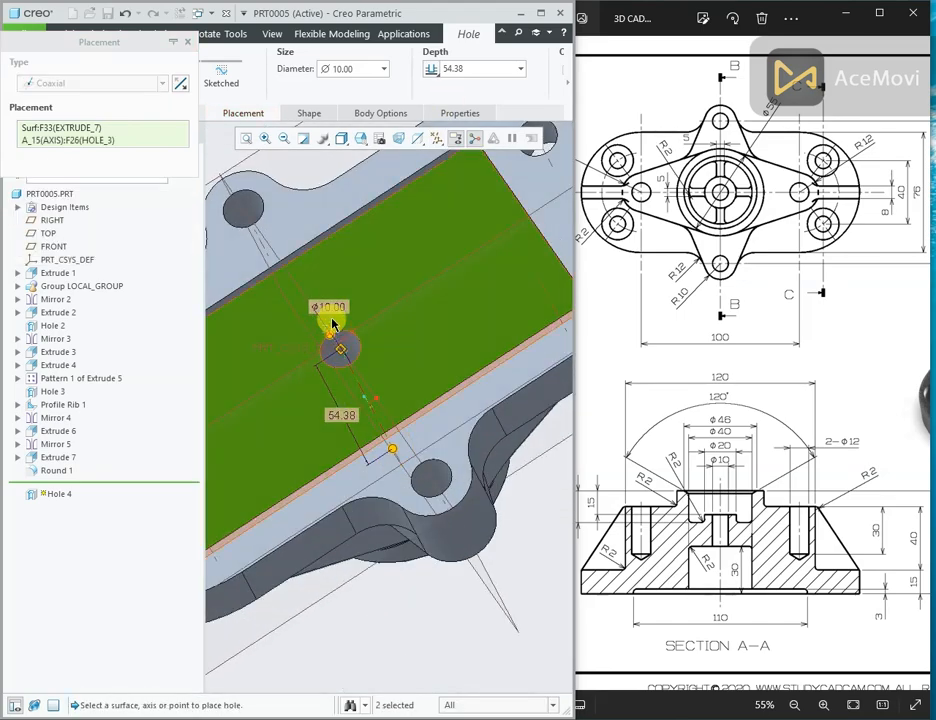
left_click(327, 295)
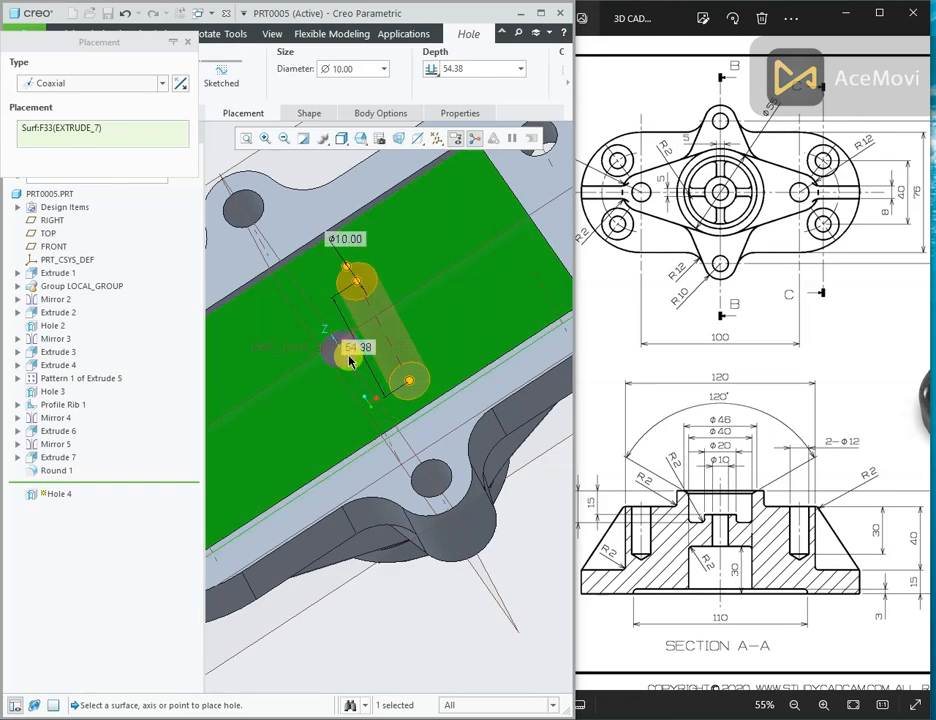
left_click(341, 364, "ctrl")
Set the coaxial hole's diameter to 40 mm and its depth to 30 mm, and accept it.
left_click(344, 318, "ctrl")
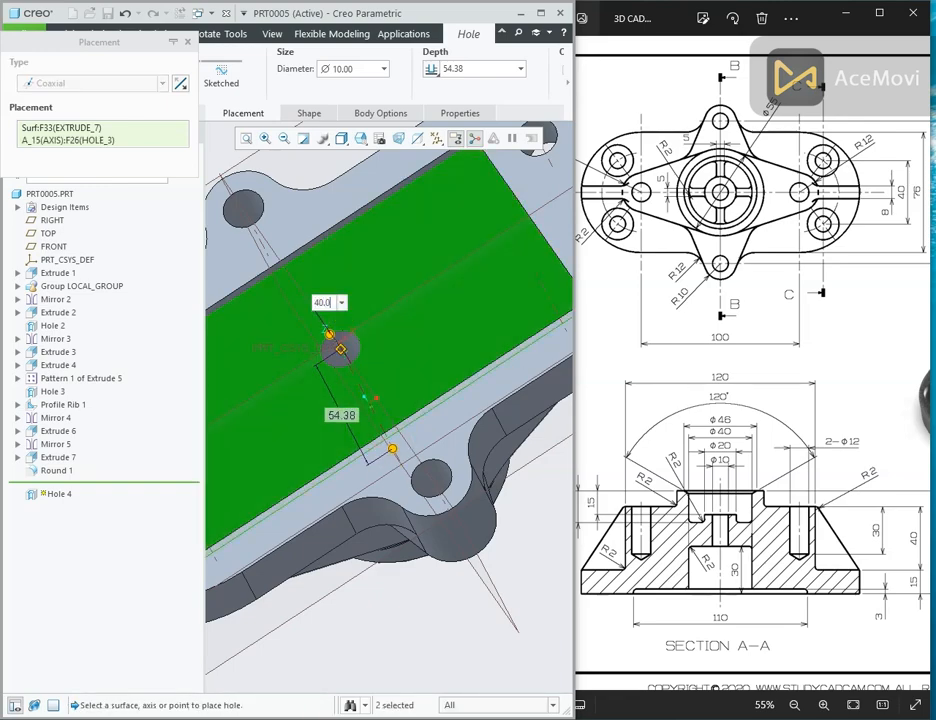
left_click(343, 313)
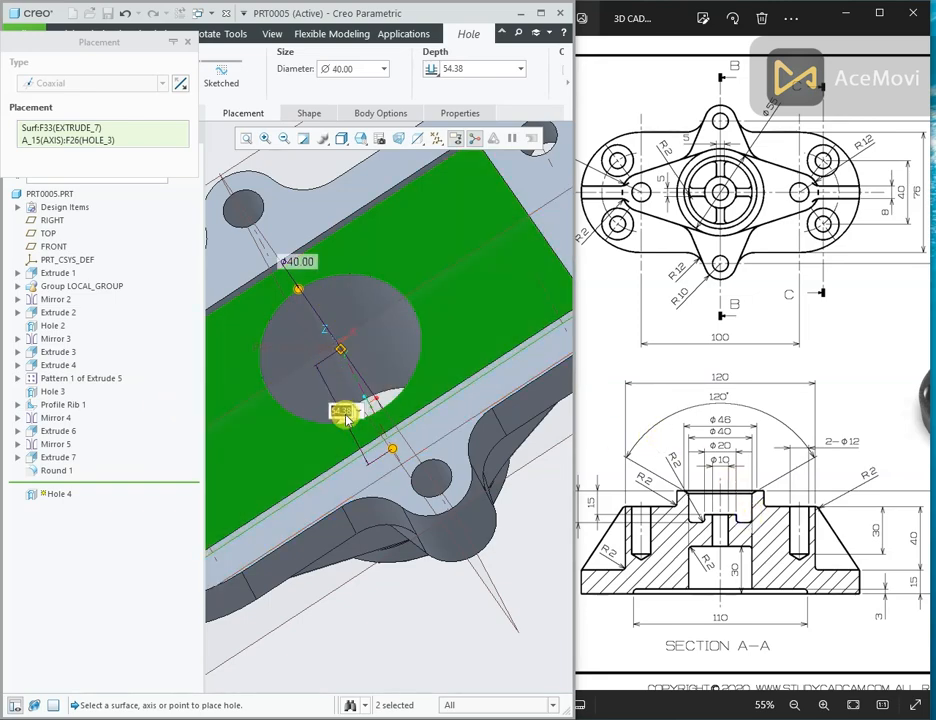
key("Return")
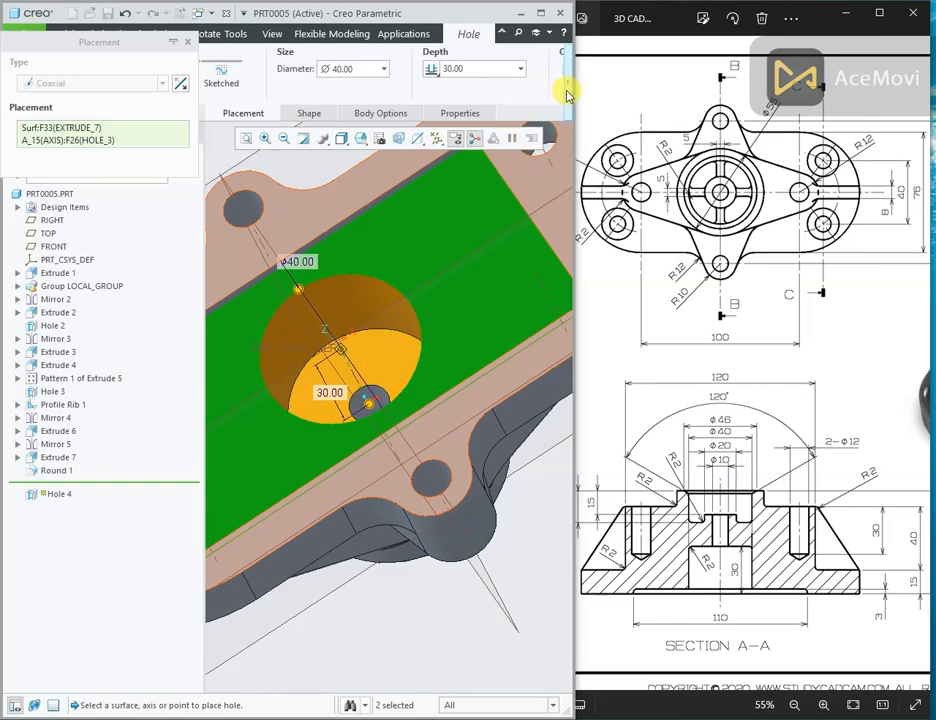
left_click(567, 94)
left_click(262, 78)
Turn off all datum display and view the housing from above.
middle_click_drag(359, 253, 372, 387)
scroll(372, 390, "down", 3)
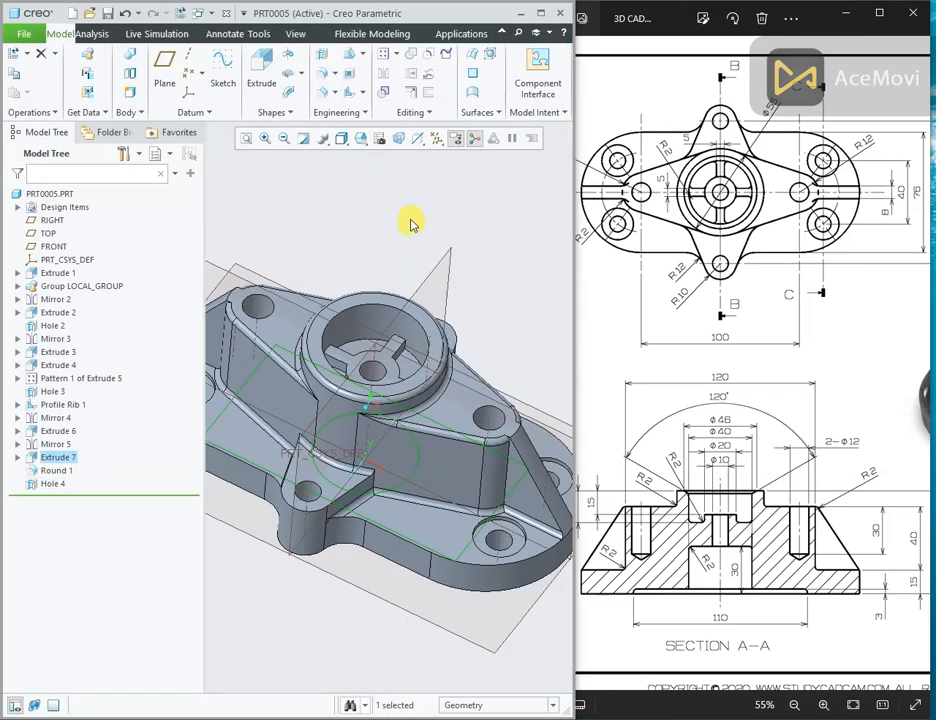
middle_click_drag(412, 221, 451, 217)
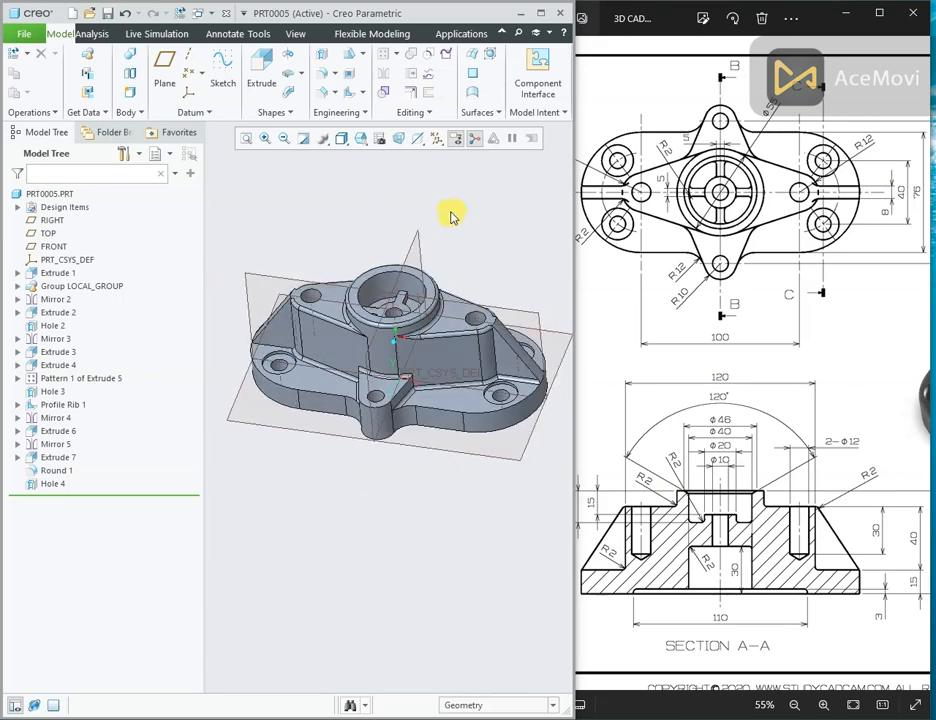
left_click(451, 133)
left_click(439, 154)
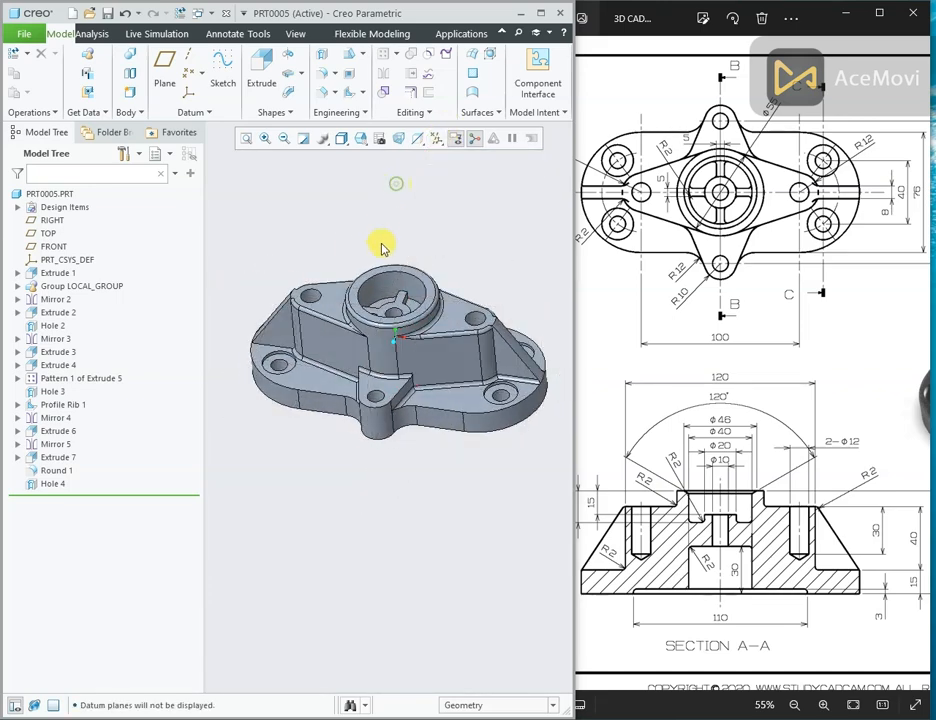
Chamfer the inner rim edge of the central boss by 2 mm using the D x D scheme.
mouse_move(382, 246)
middle_mouse_down()
mouse_move(385, 219)
mouse_move(372, 236)
mouse_move(382, 251)
middle_mouse_up()
scroll(382, 251, "up", 2)
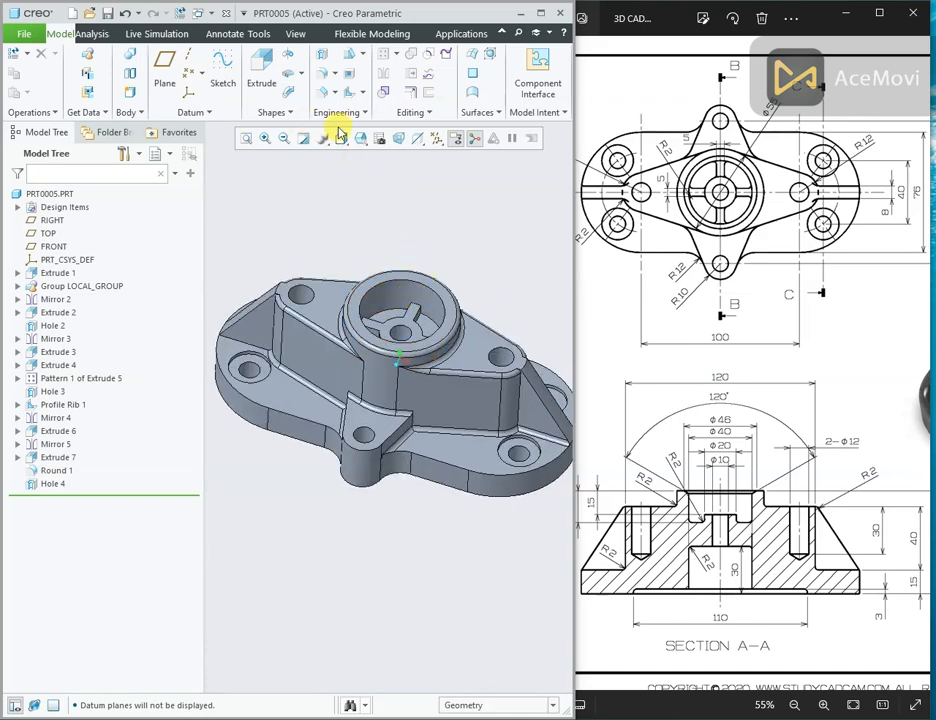
left_click(323, 93)
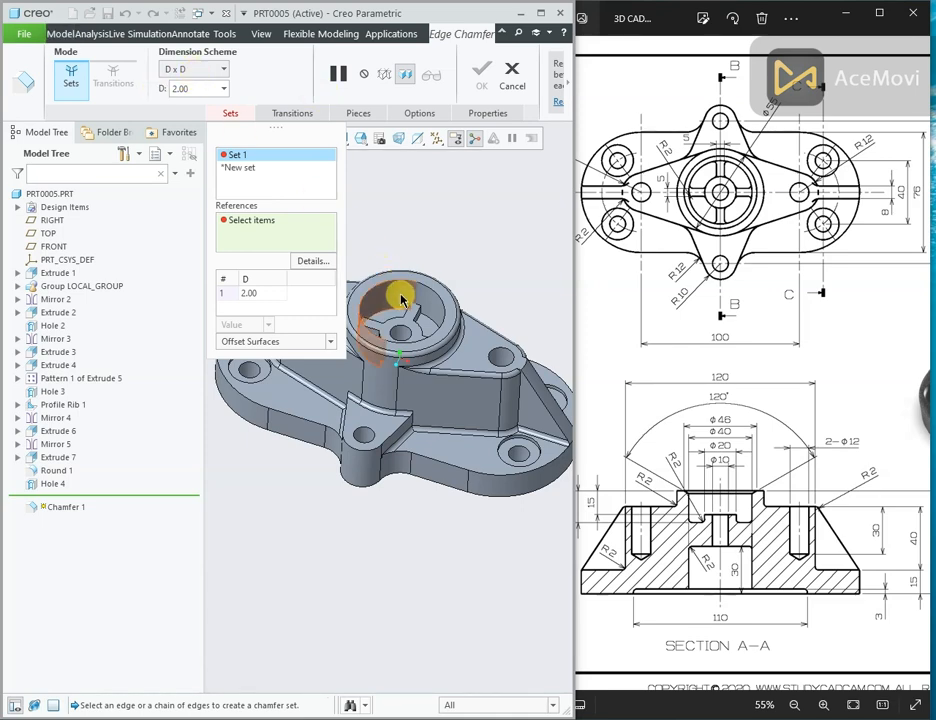
left_click(434, 296)
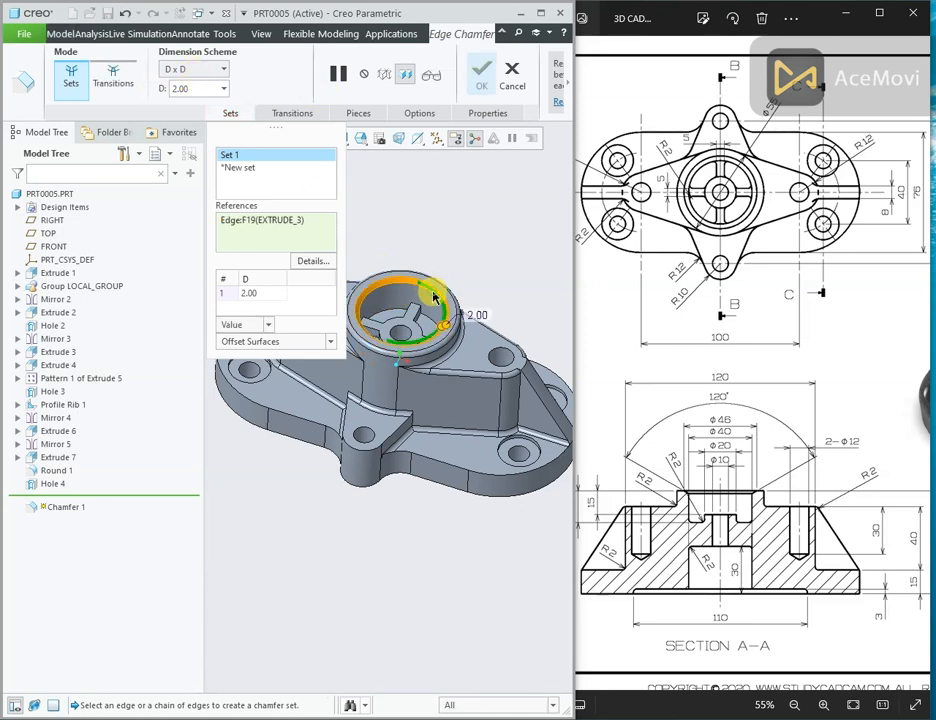
left_click(481, 72)
middle_click_drag(439, 194, 434, 262)
scroll(434, 262, "down", 2)
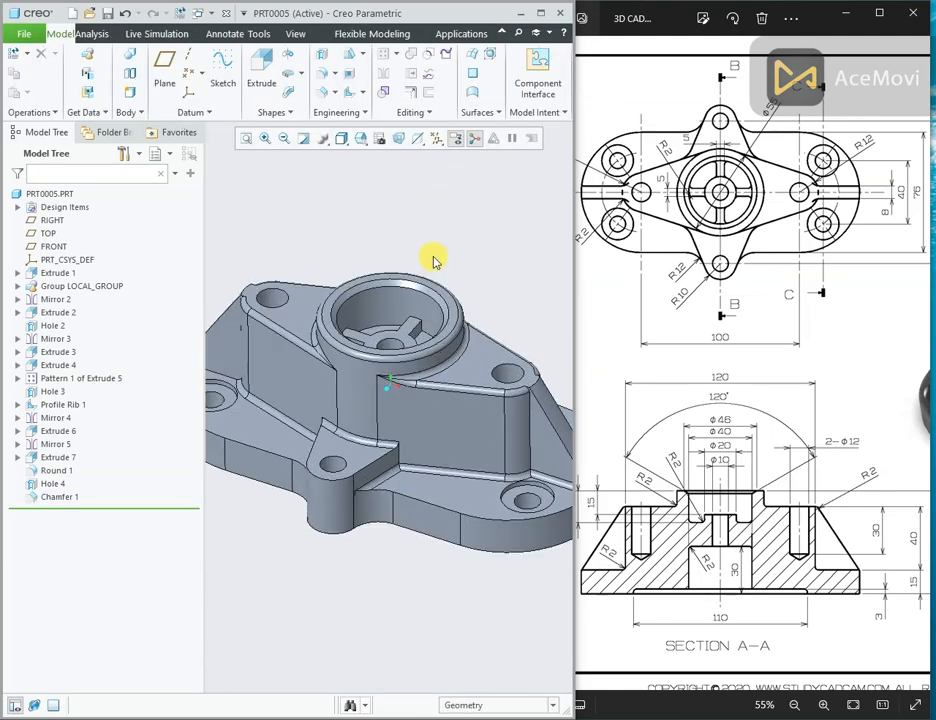
Begin a 2 mm round on the front lug, selecting its curved top edge and both adjoining straight top edges.
left_click_drag(804, 321, 715, 300)
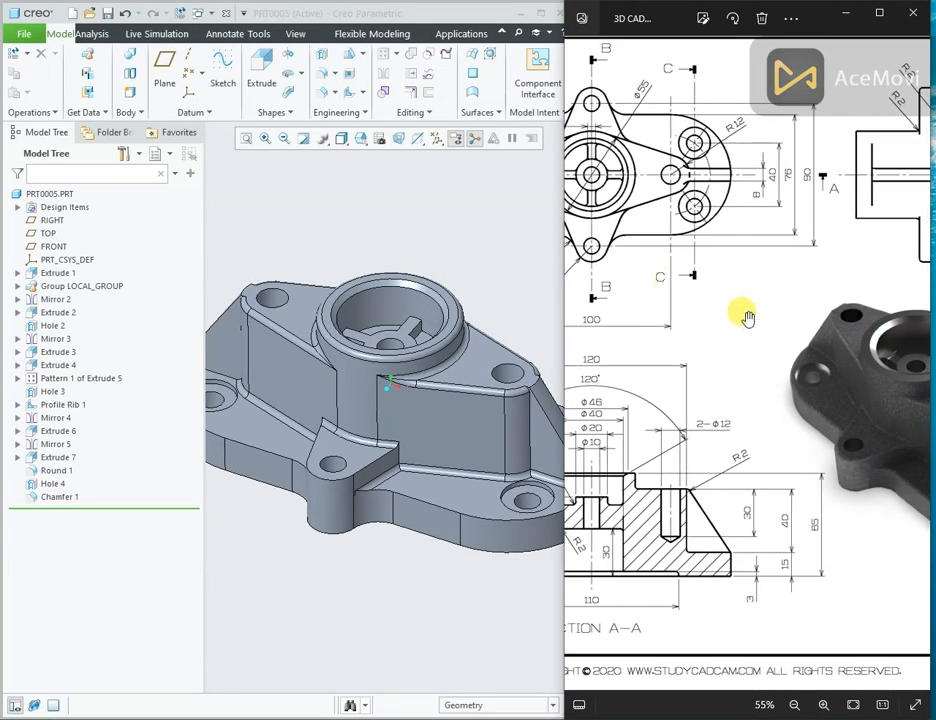
left_click(318, 78)
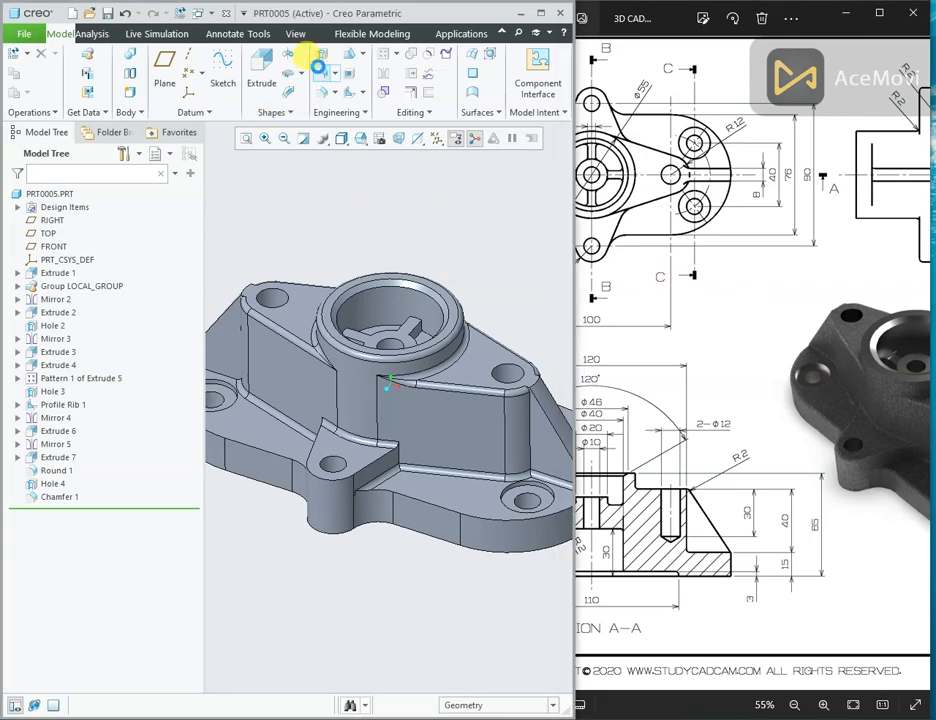
left_click(328, 478)
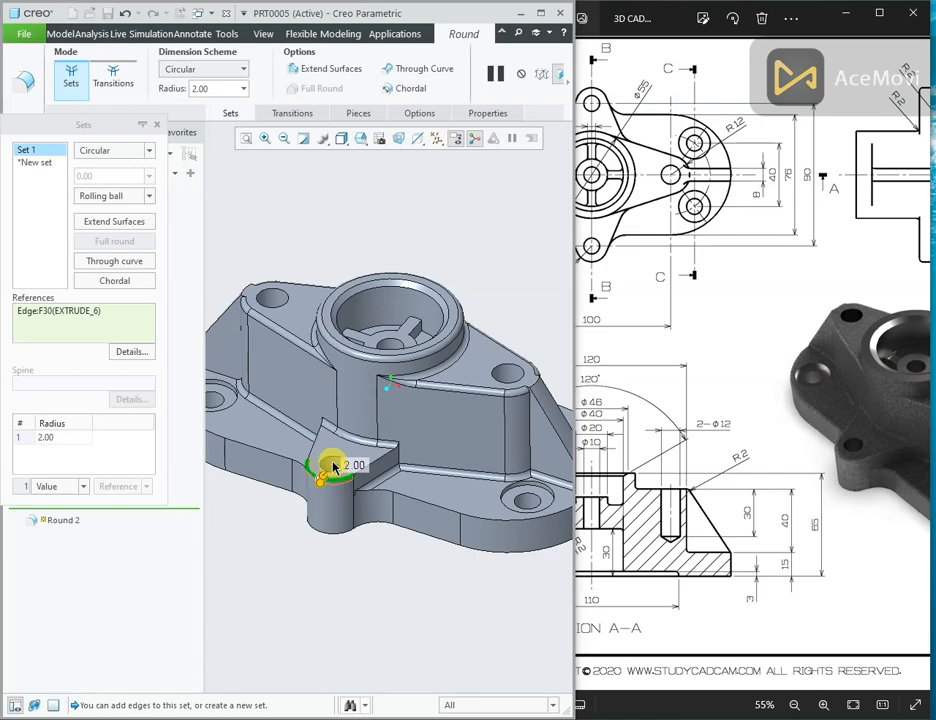
scroll(333, 467, "up", 3)
left_click(297, 413, "ctrl")
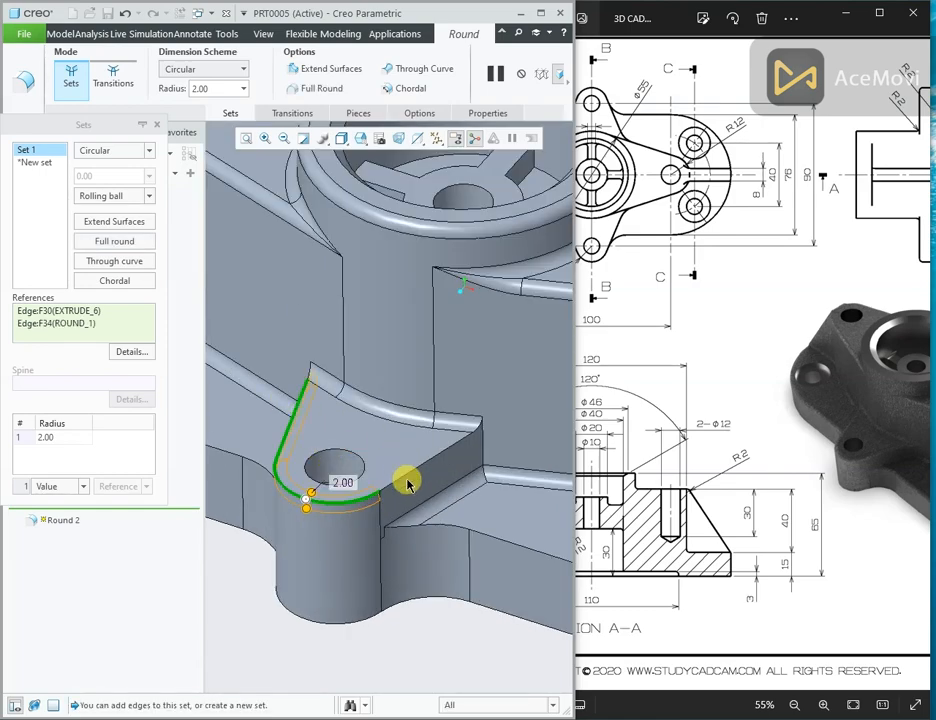
left_click(400, 470, "ctrl")
Extend the 2 mm round to the opposite lug's top edges and accept the feature.
middle_click_drag(400, 470, 407, 355)
scroll(365, 366, "up", 3)
scroll(540, 338, "down", 4)
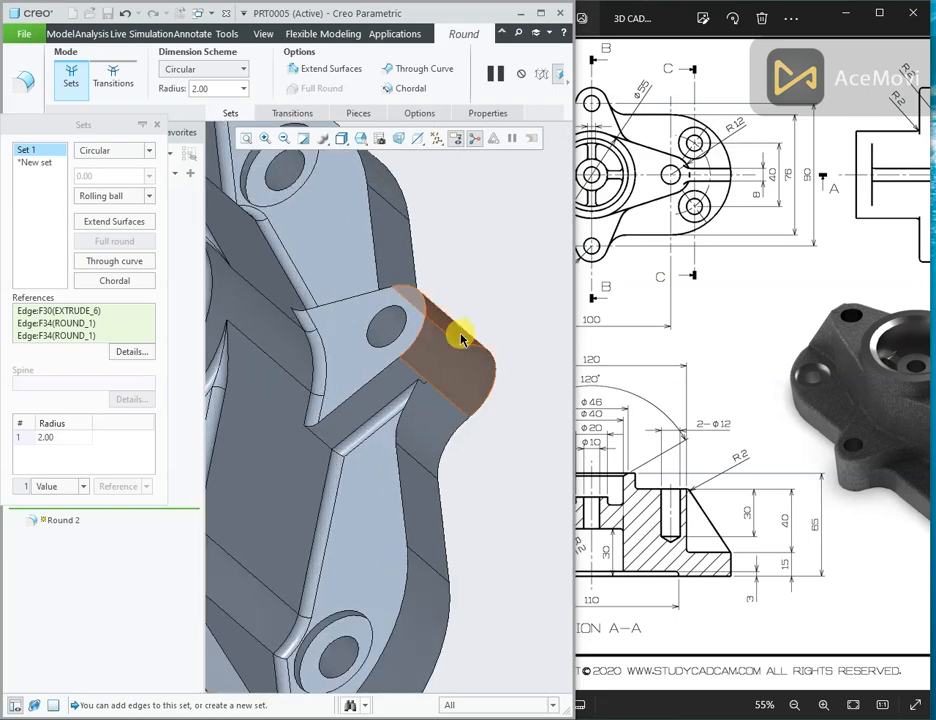
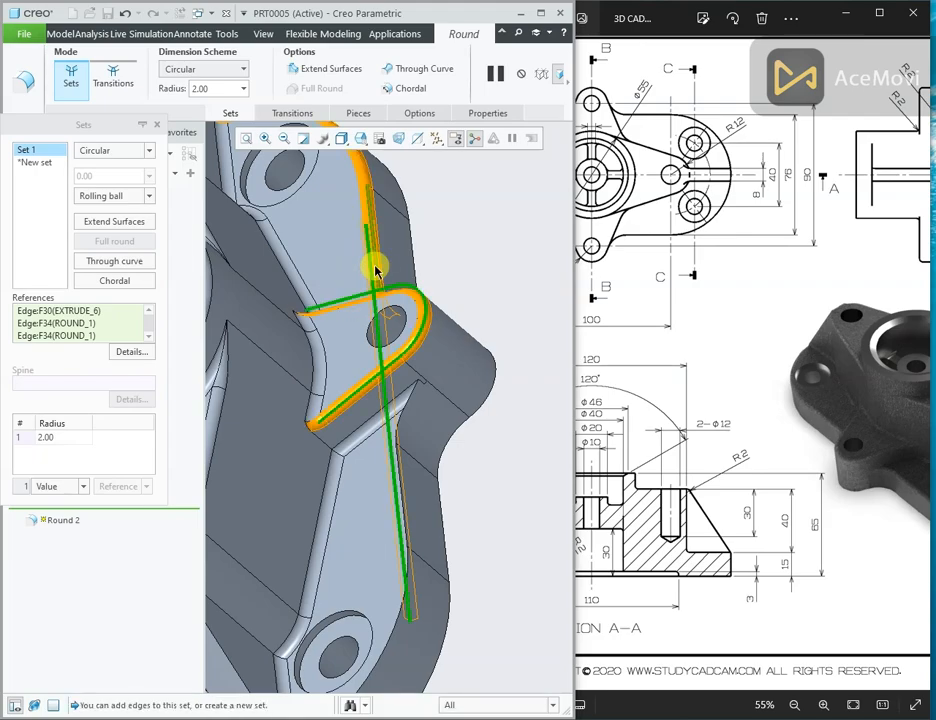
middle_click_drag(401, 270, 341, 190)
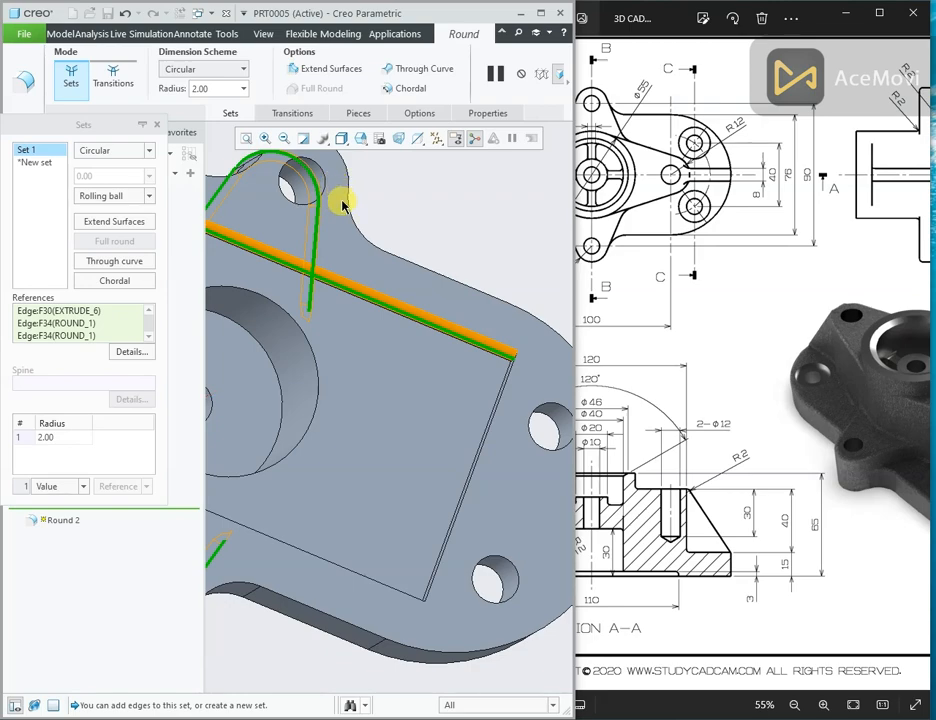
middle_click_drag(372, 302, 518, 346)
middle_click(400, 343)
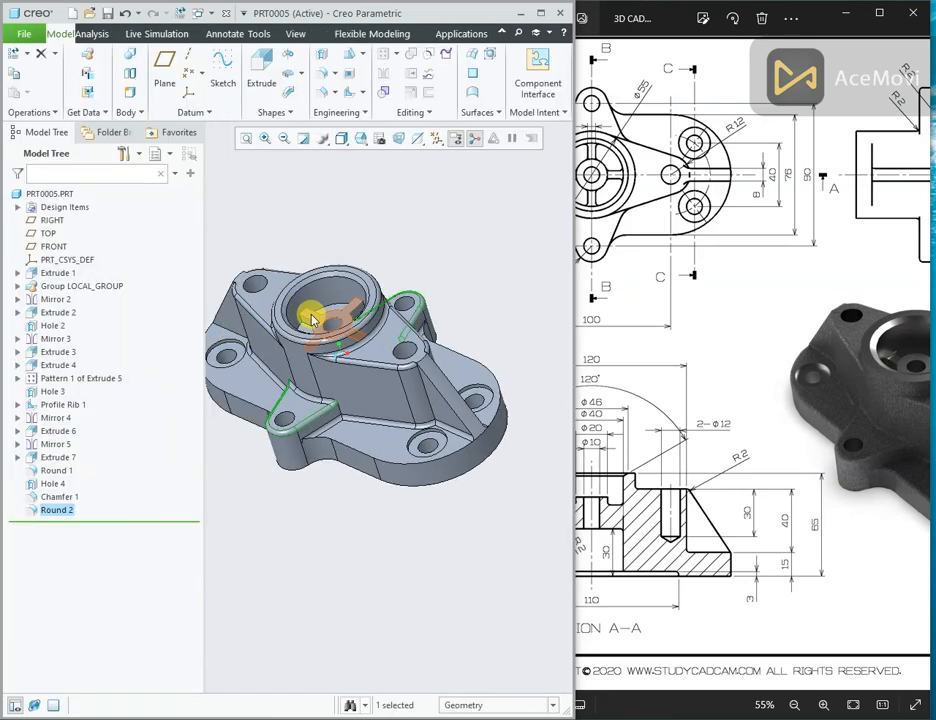
Begin a 2 mm round on the outer arc floor edges of the four pockets inside the central boss.
scroll(359, 313, "up", 5)
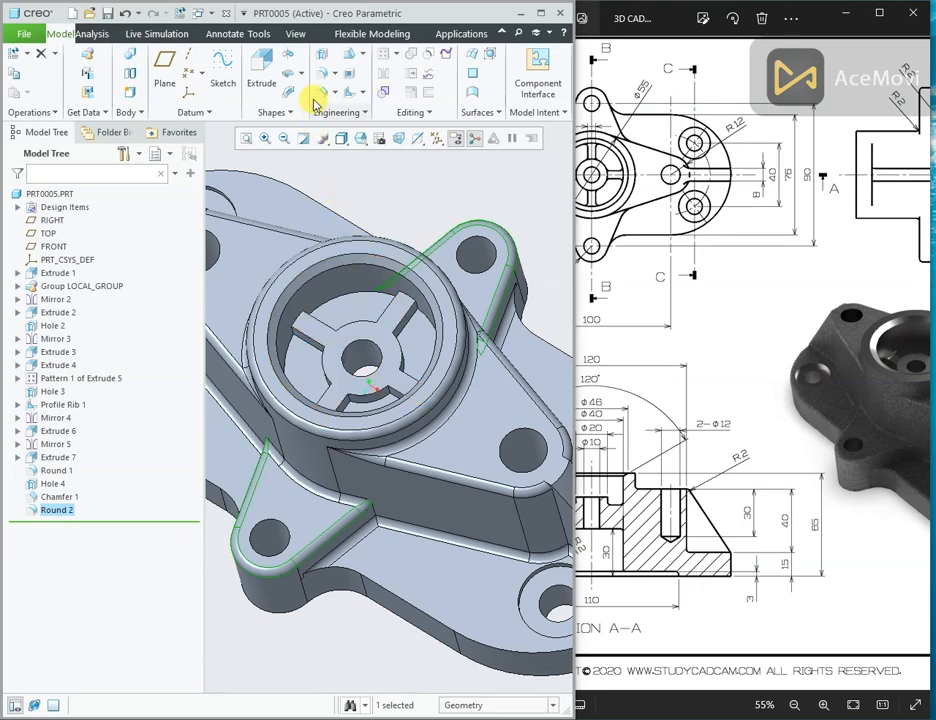
left_click(320, 78)
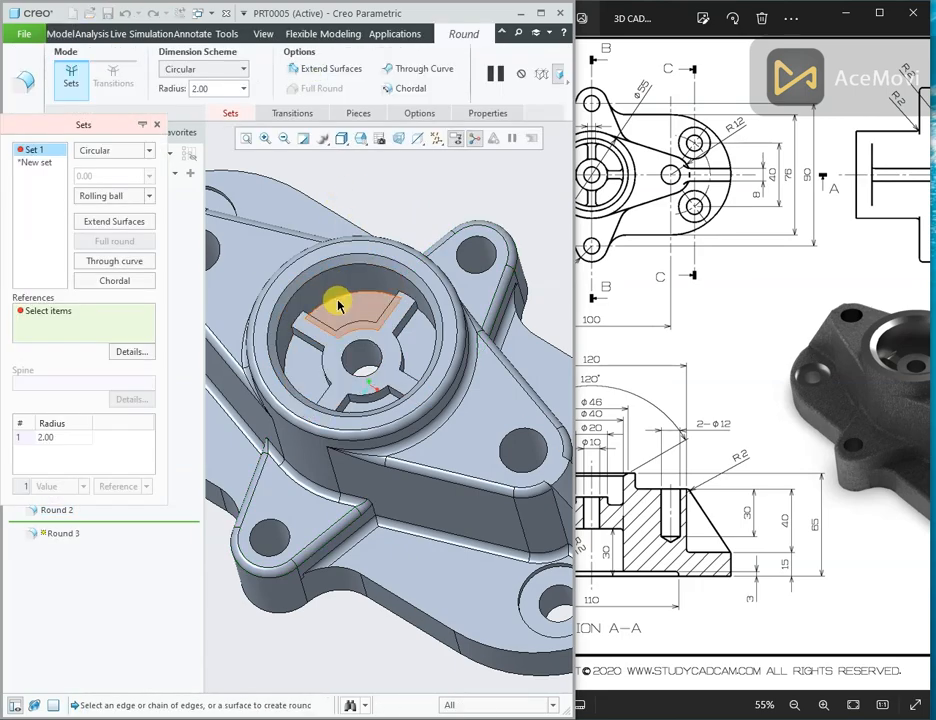
left_click(338, 301)
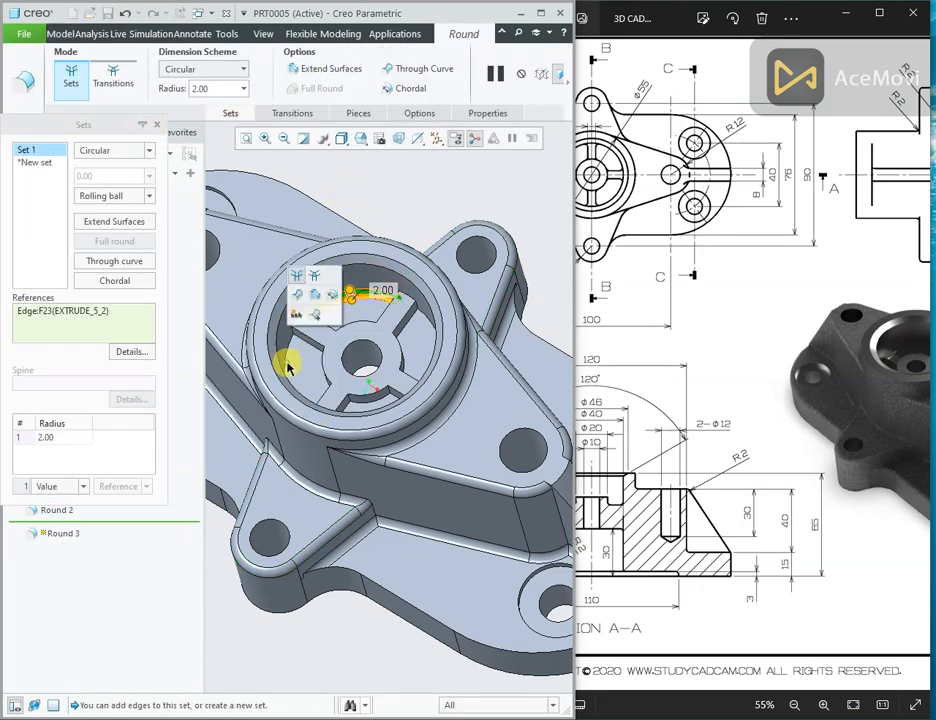
left_click(287, 363, "ctrl")
middle_click_drag(397, 350, 422, 380)
left_click(452, 355, "ctrl")
scroll(422, 380, "up", 3)
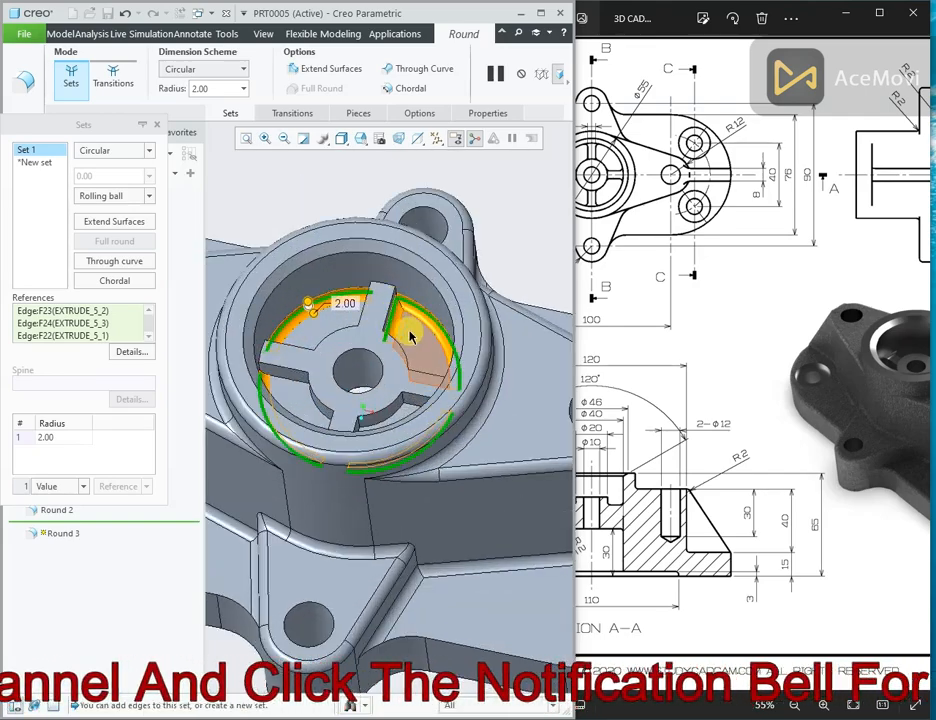
Add the inner arc and straight side floor edges of the first two boss pockets to the 2 mm round.
mouse_move(412, 334)
middle_mouse_down()
mouse_move(389, 336)
mouse_move(402, 354)
middle_mouse_up()
scroll(405, 395, "up", 4)
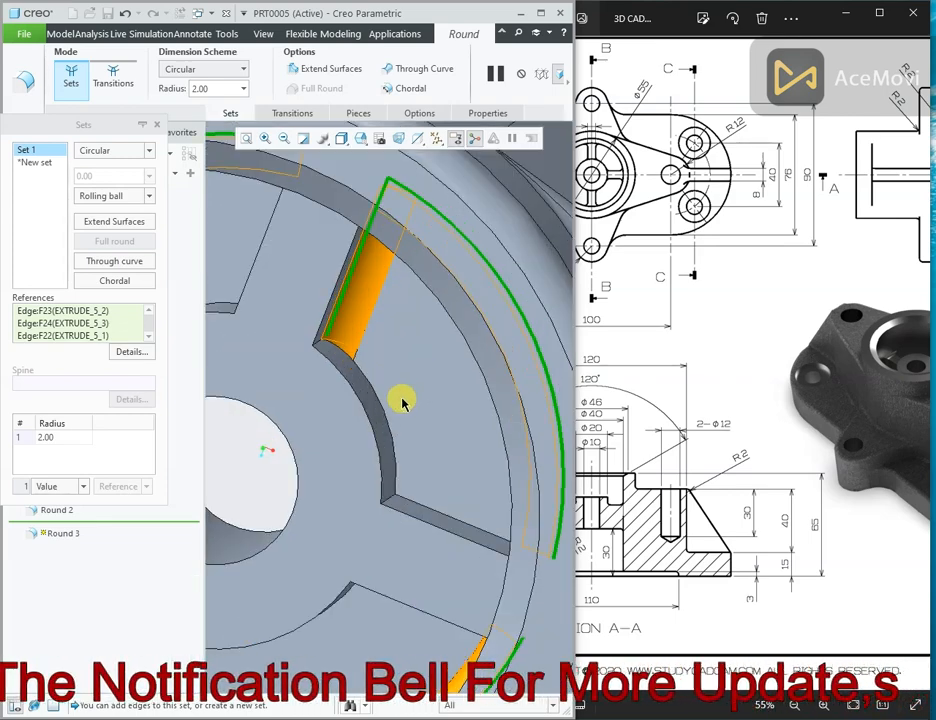
left_click(391, 432, "ctrl")
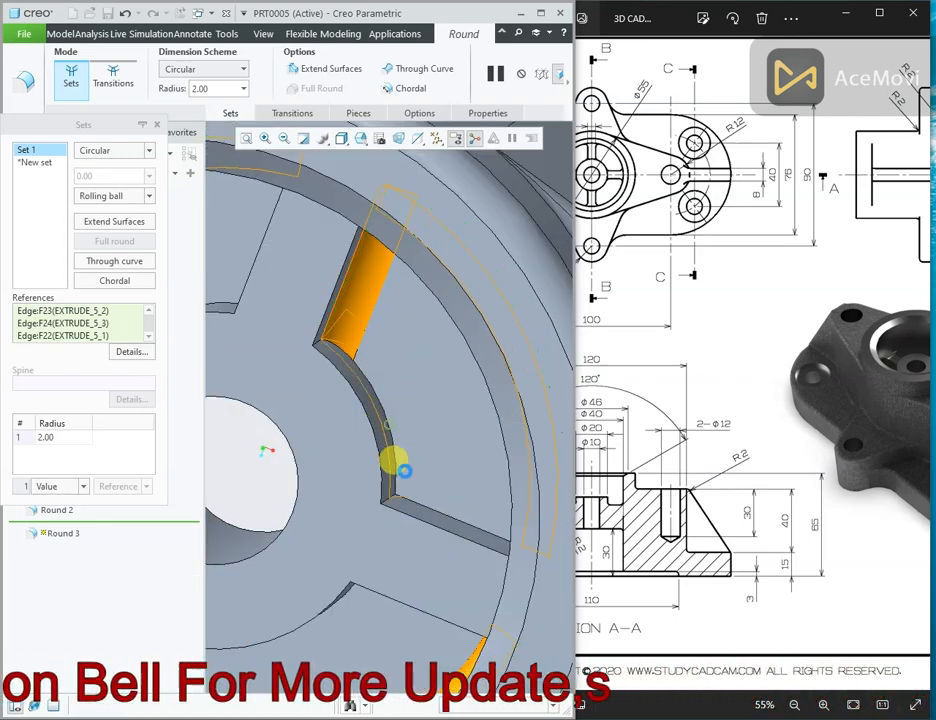
left_click(448, 517, "ctrl")
scroll(520, 506, "down", 3)
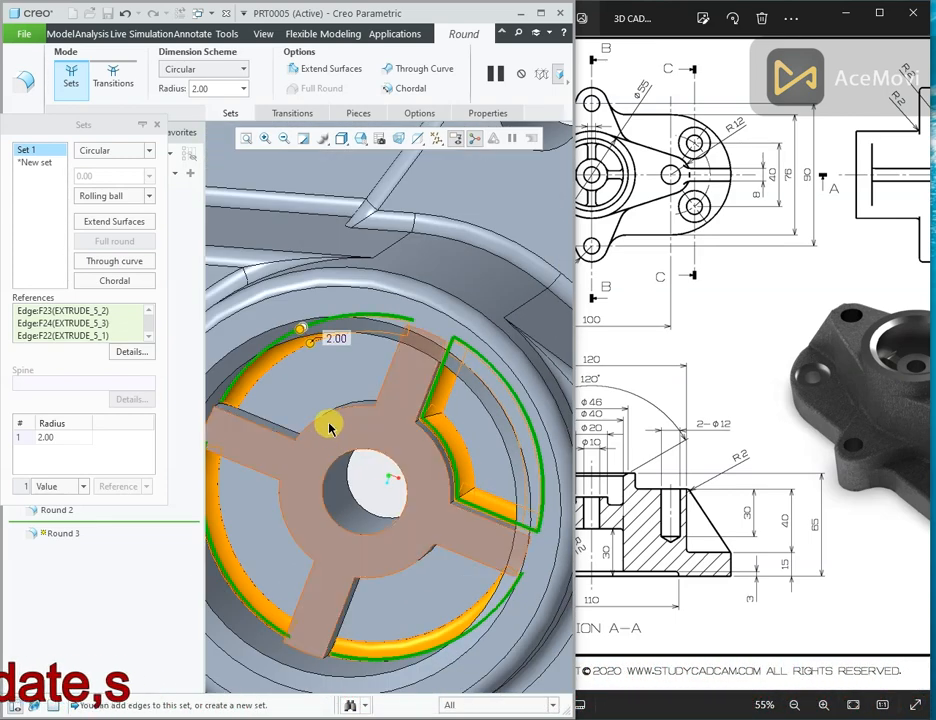
left_click(270, 427, "ctrl")
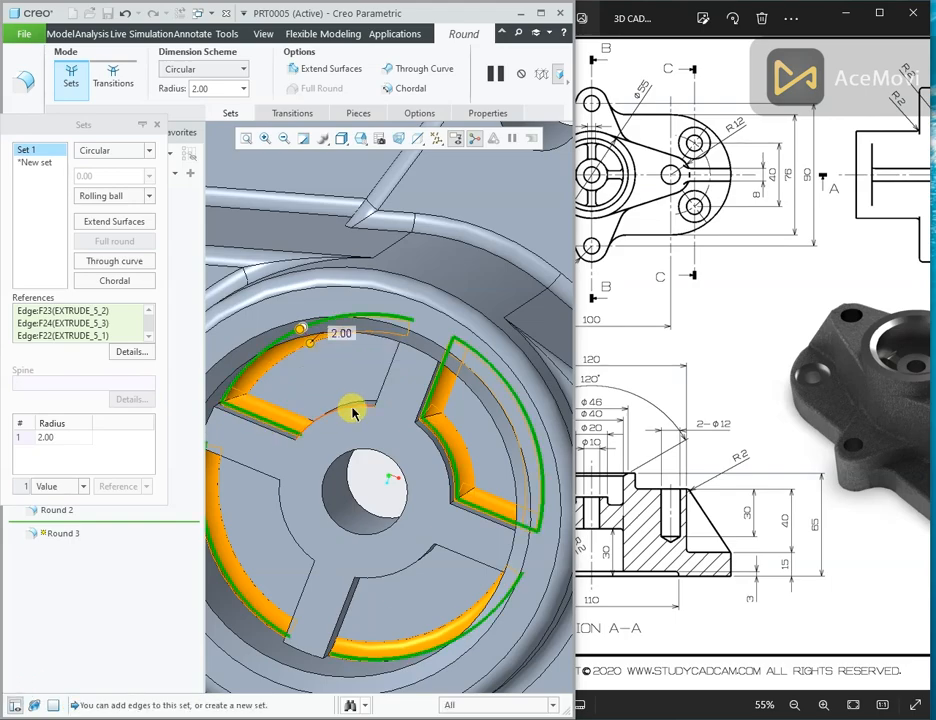
middle_click_drag(345, 393, 548, 345)
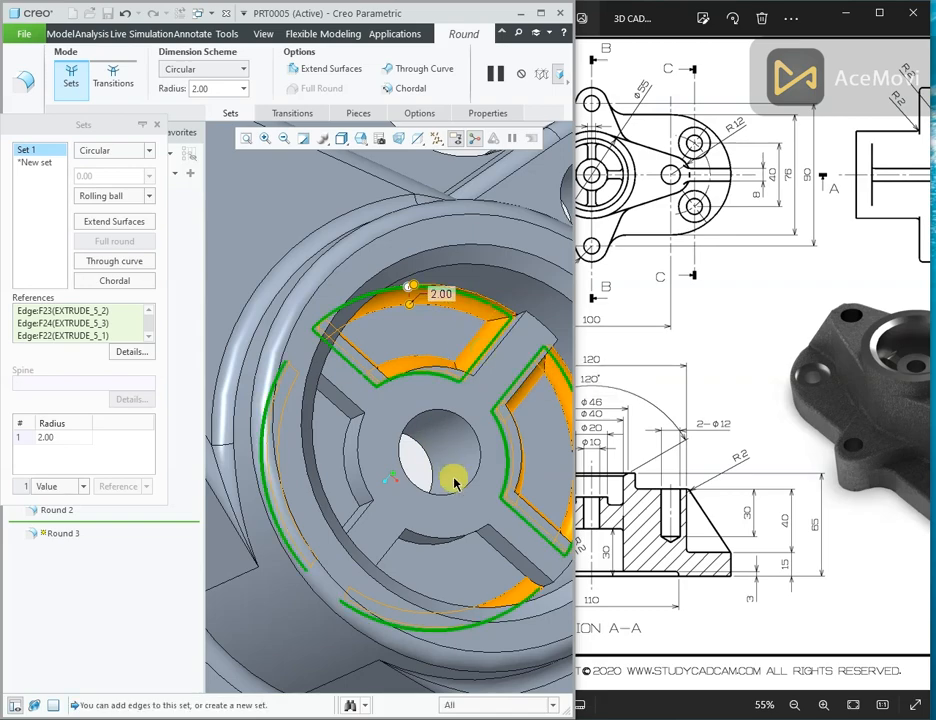
Add the inner arc and side floor edges of the remaining two boss pockets to the same 2 mm round set.
right_click(497, 556)
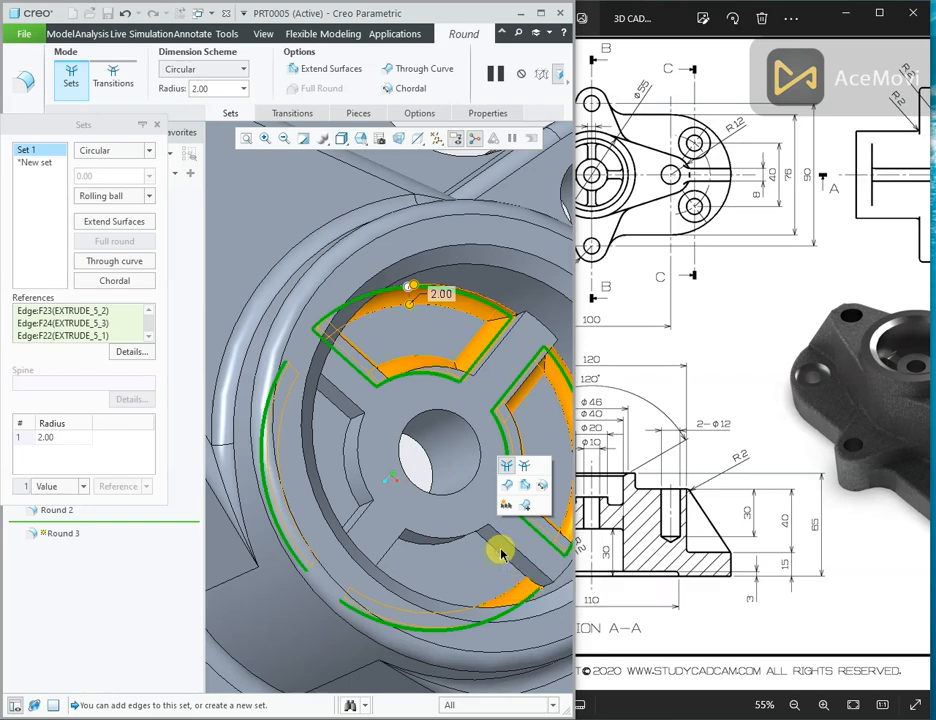
left_click(430, 541, "ctrl")
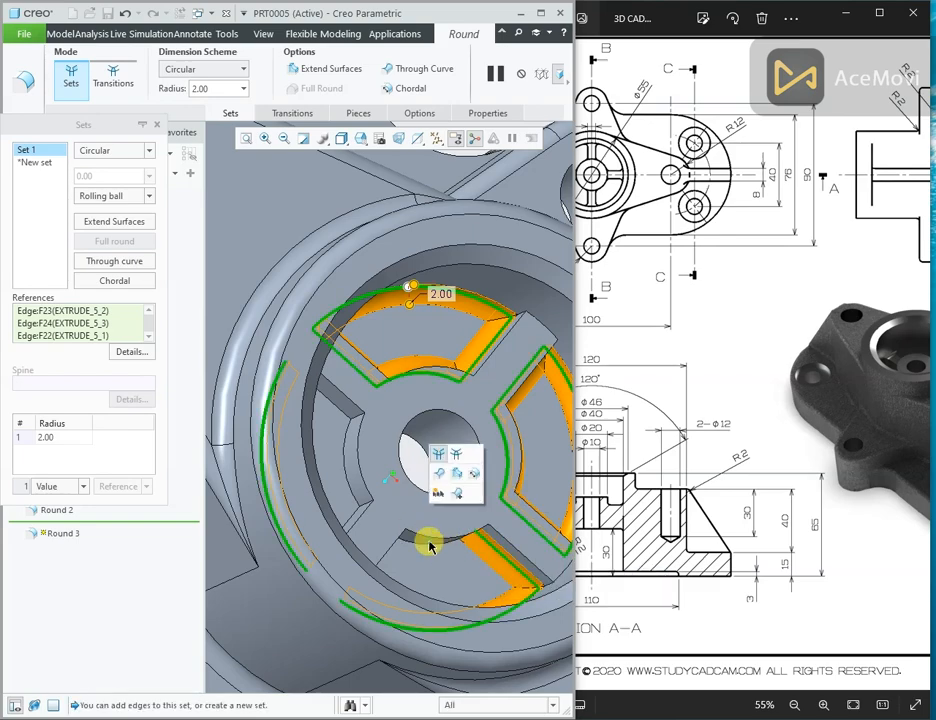
left_click(342, 464, "ctrl")
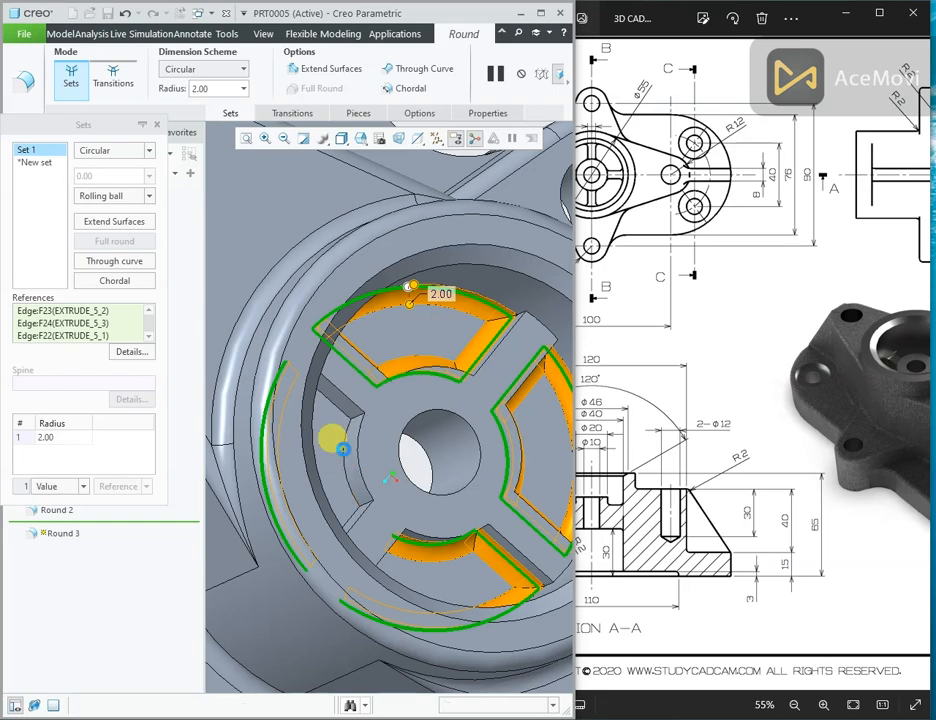
left_click(325, 395, "ctrl")
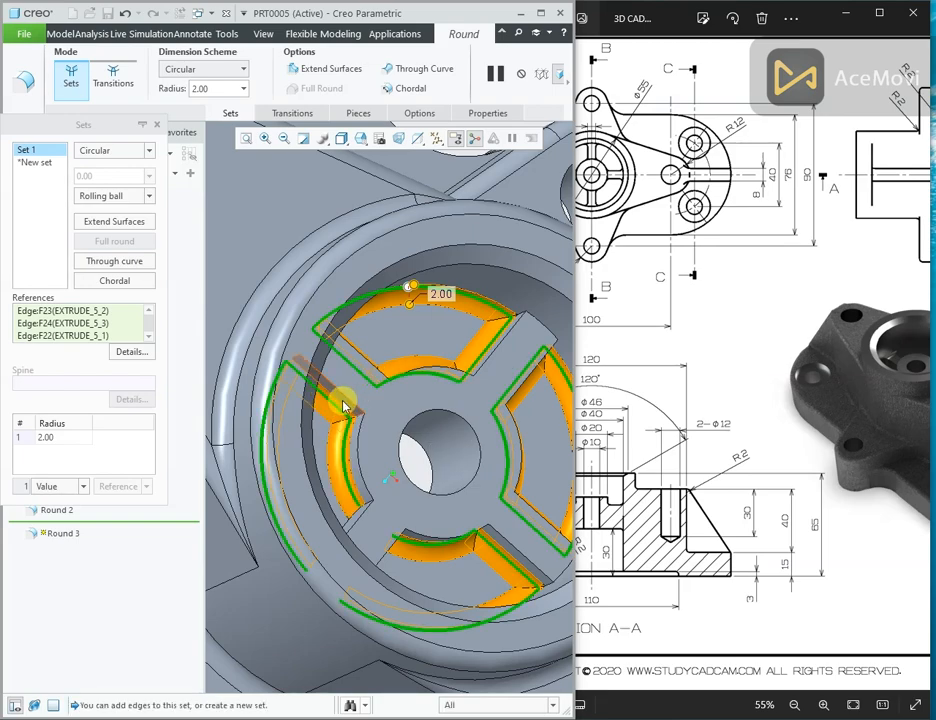
middle_click_drag(342, 404, 325, 464)
middle_click_drag(300, 588, 361, 577)
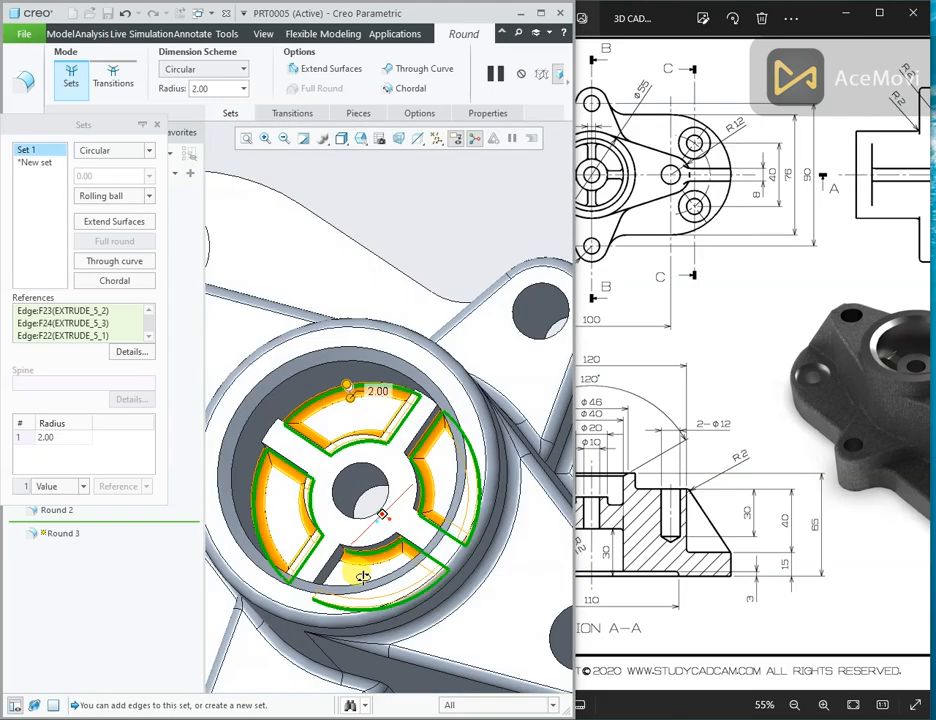
scroll(335, 567, "down", 3)
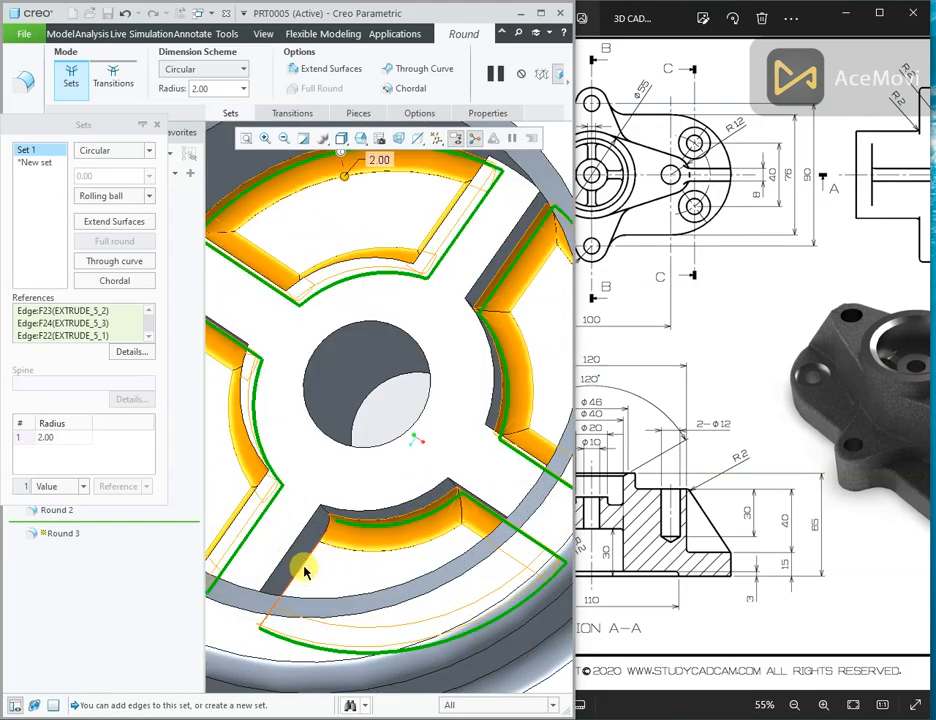
scroll(386, 491, "up", 8)
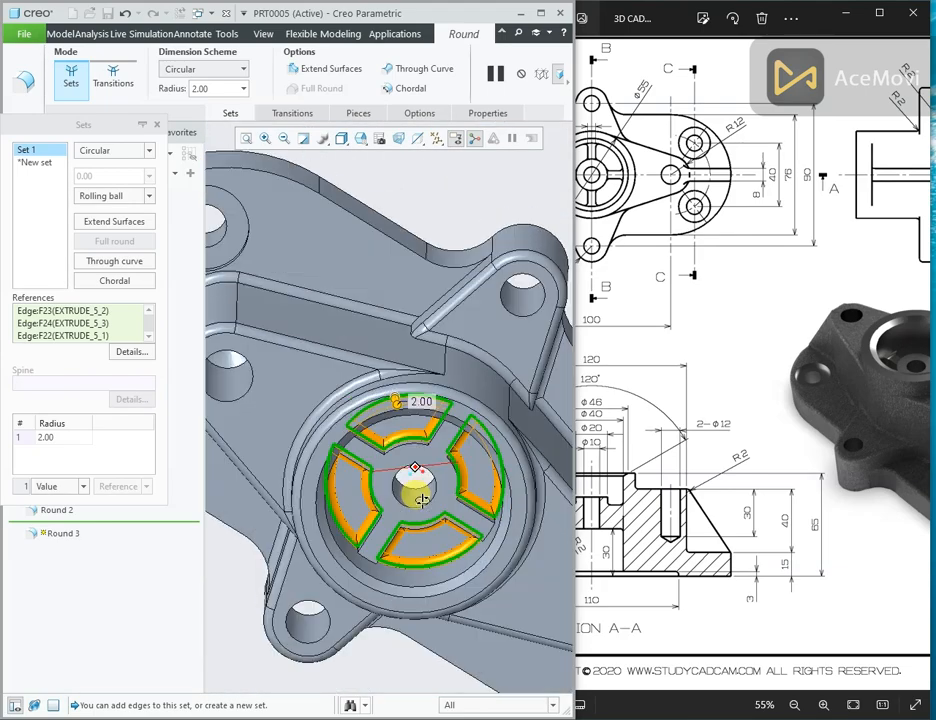
middle_click_drag(422, 500, 420, 460)
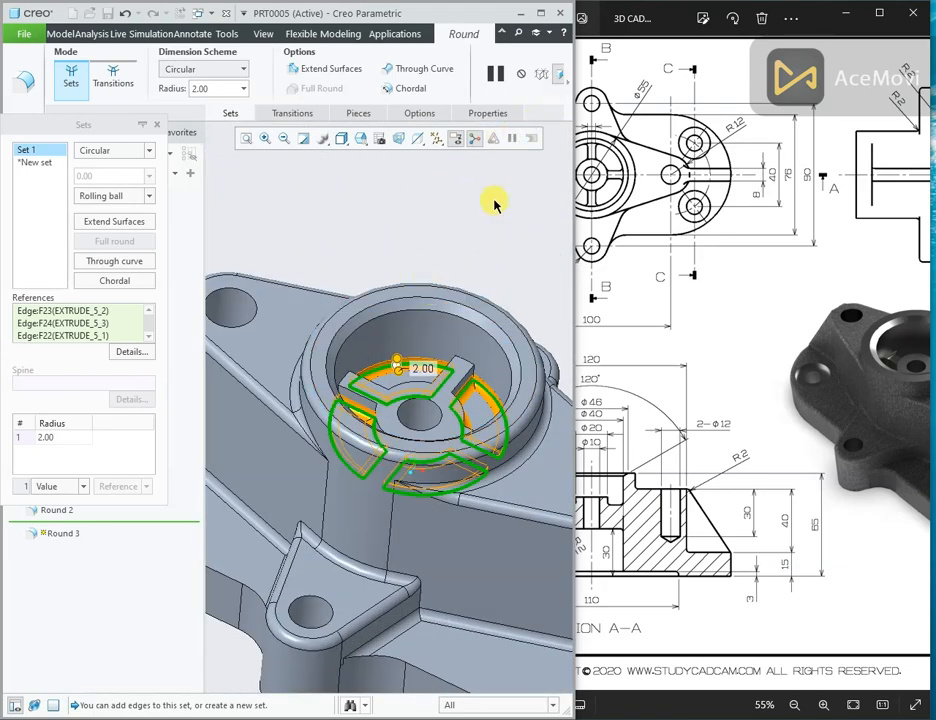
Extend the 2 mm round to all four floor edges of the rectangular underside recess and accept the feature.
middle_click_drag(493, 204, 407, 308)
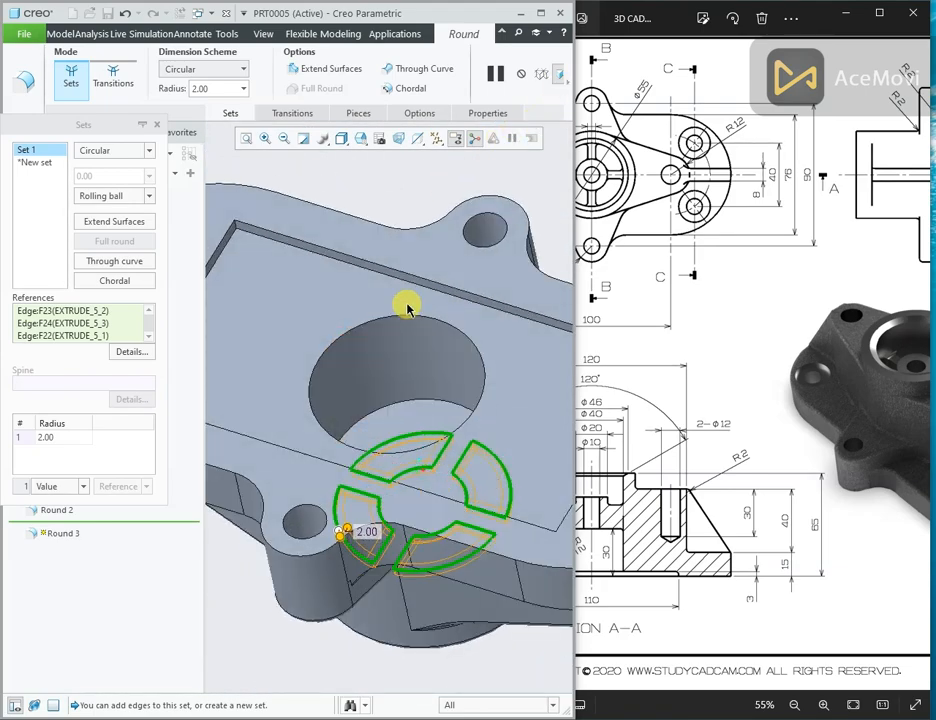
left_click(338, 262)
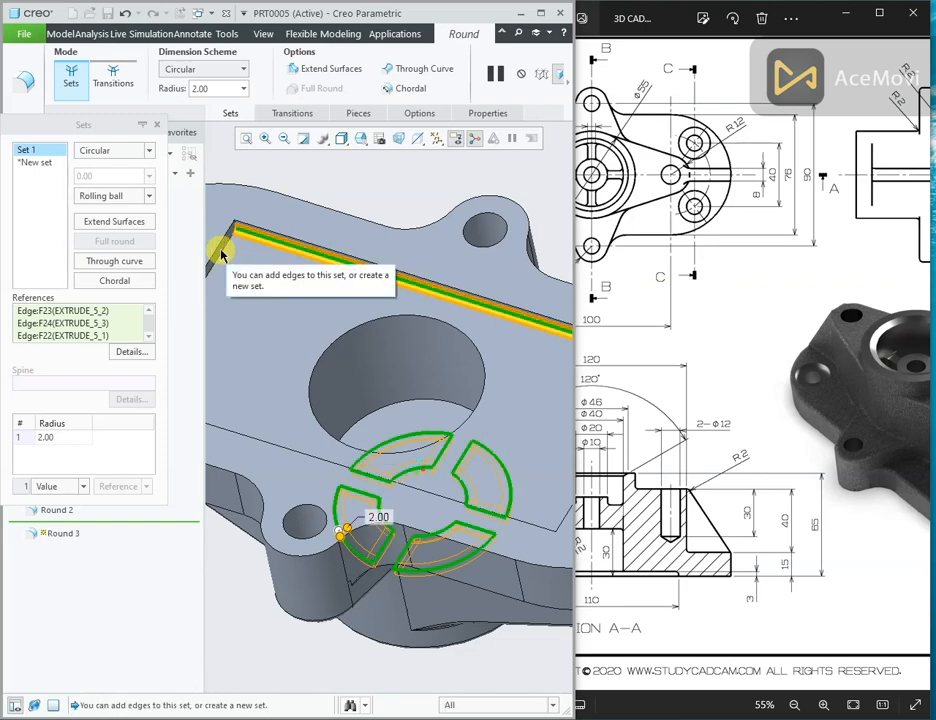
left_click(221, 257)
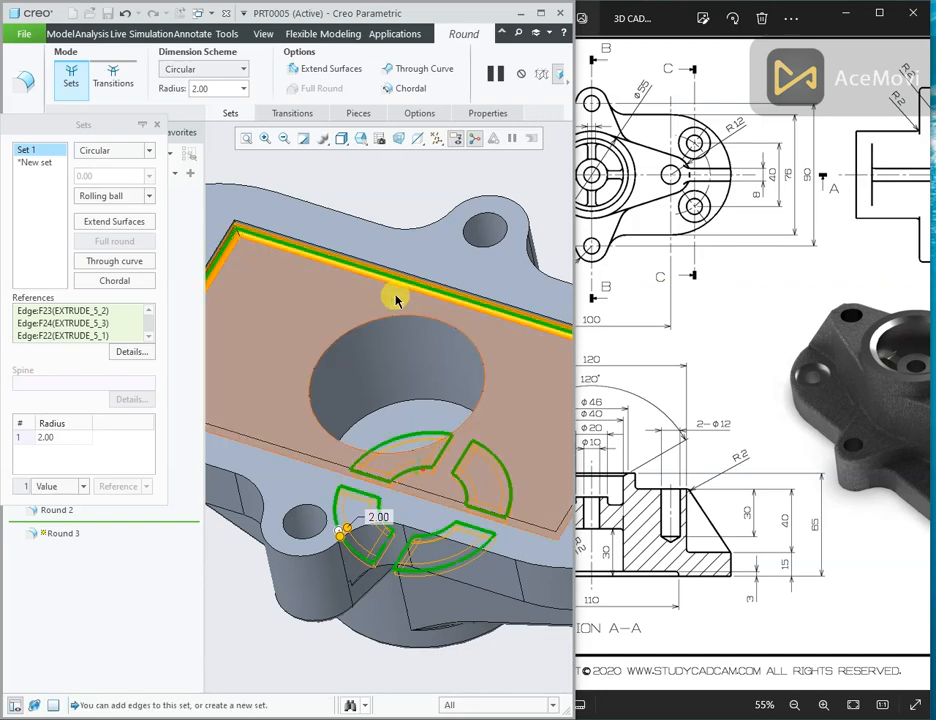
scroll(399, 301, "up", 4)
middle_click_drag(428, 316, 535, 349)
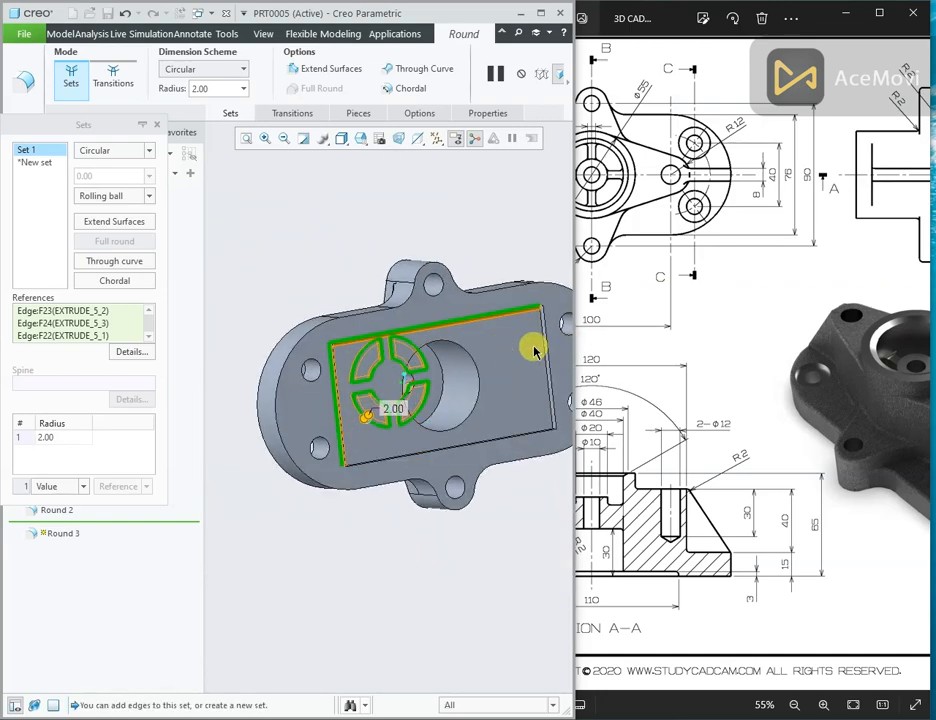
scroll(472, 430, "down", 5)
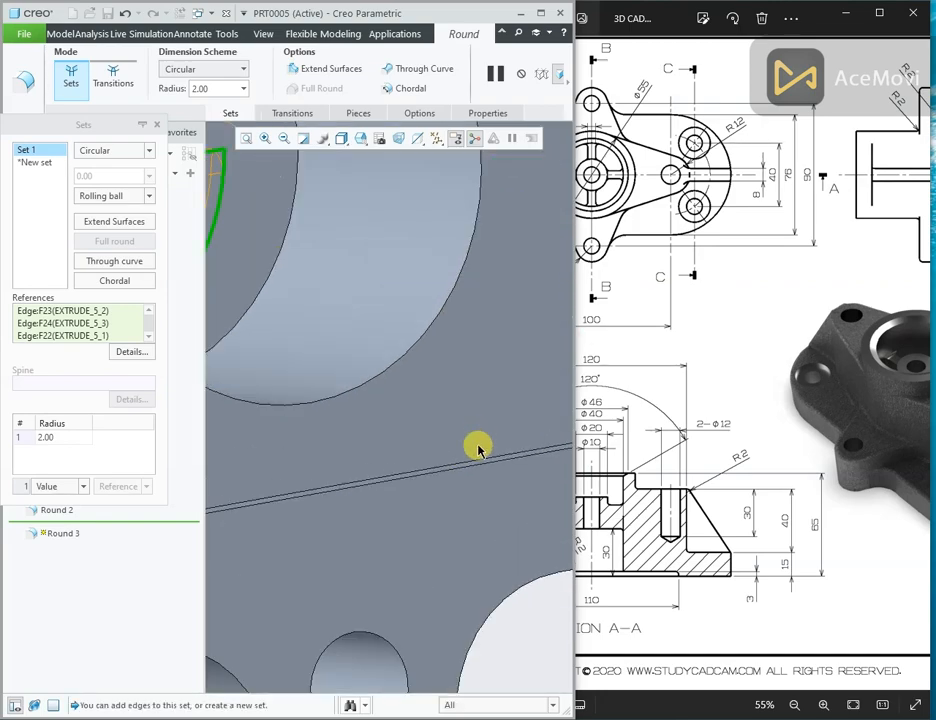
scroll(356, 418, "up", 6)
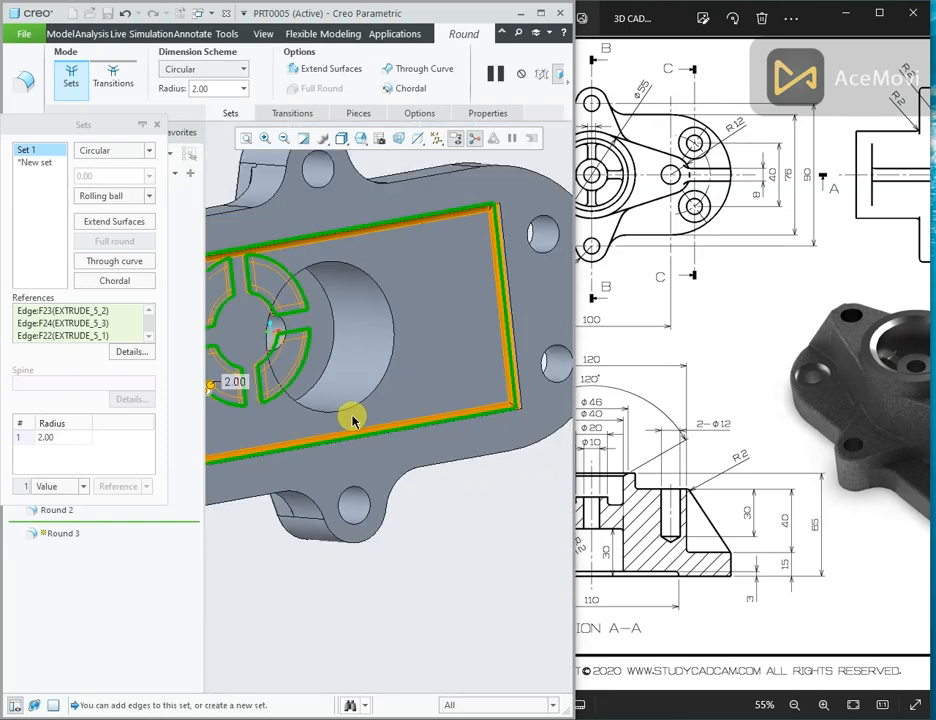
middle_click_drag(455, 349, 443, 450)
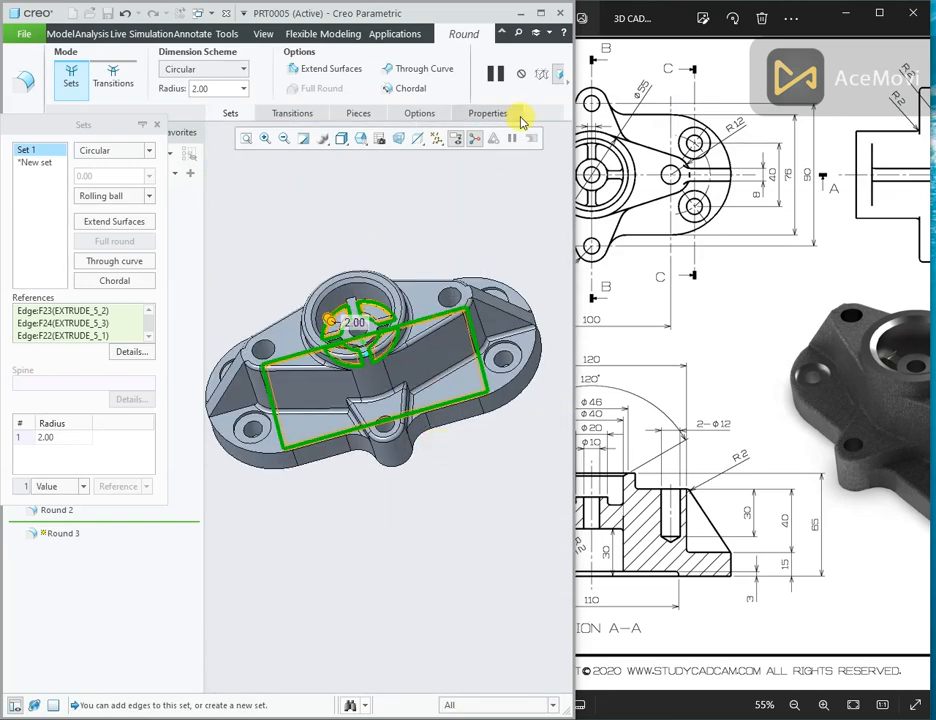
left_click(561, 76)
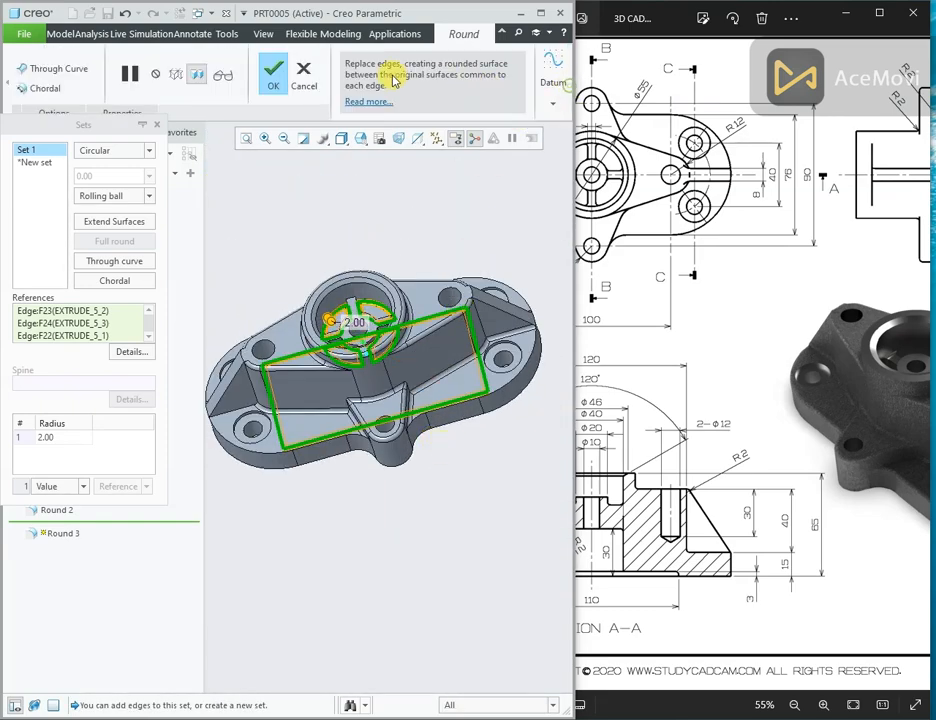
left_click(272, 76)
Apply a reddish-brown appearance to the entire part, using the Part selection filter.
middle_click_drag(474, 260, 366, 248)
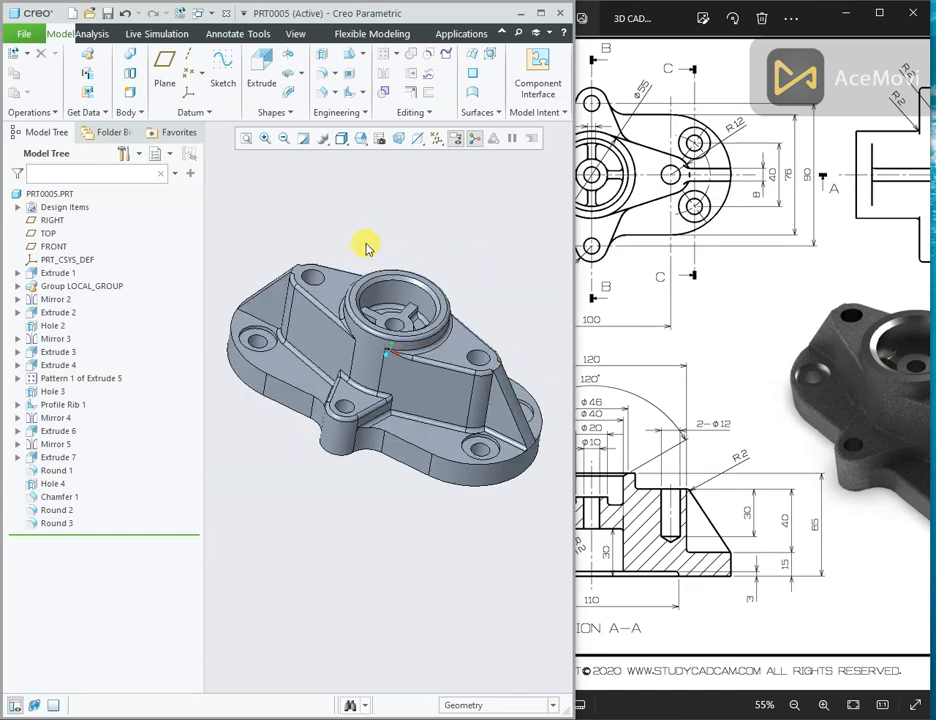
left_click(293, 40)
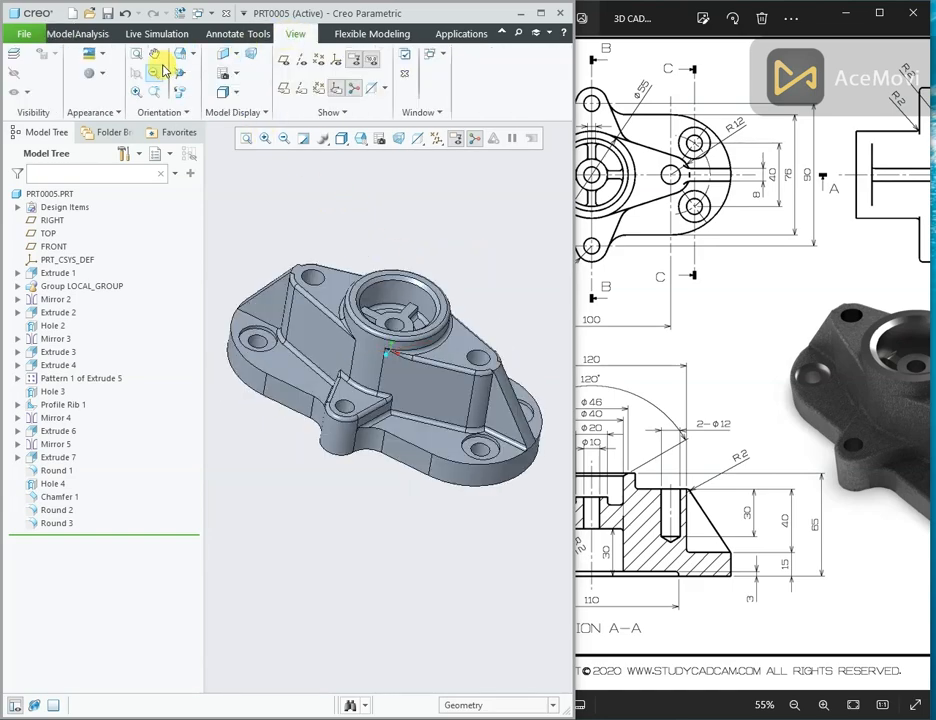
left_click(89, 80)
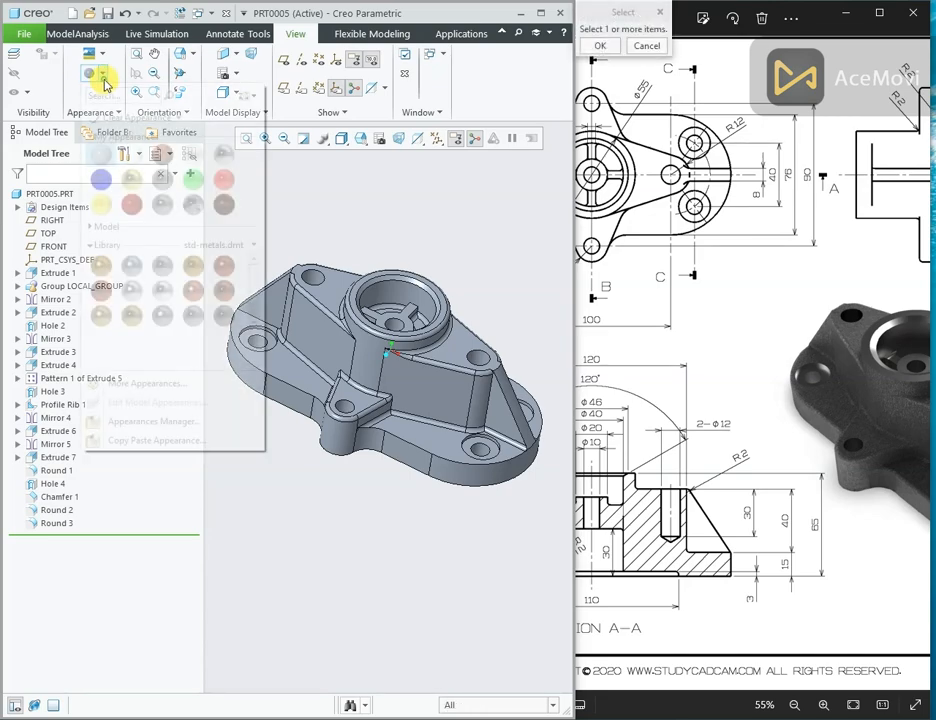
left_click(164, 150)
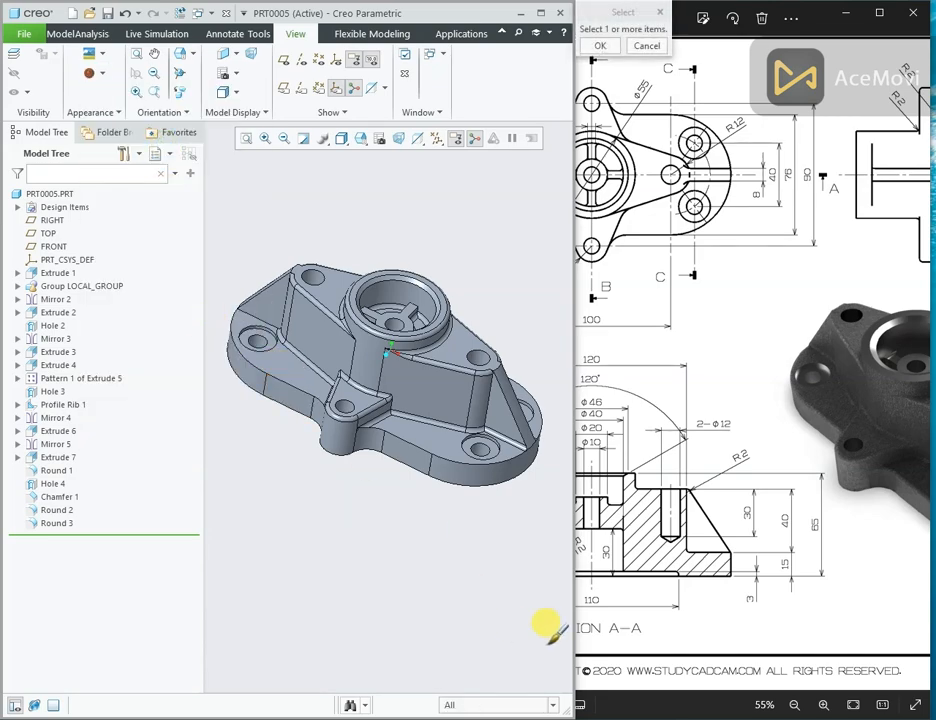
left_click(519, 706)
left_click(510, 686)
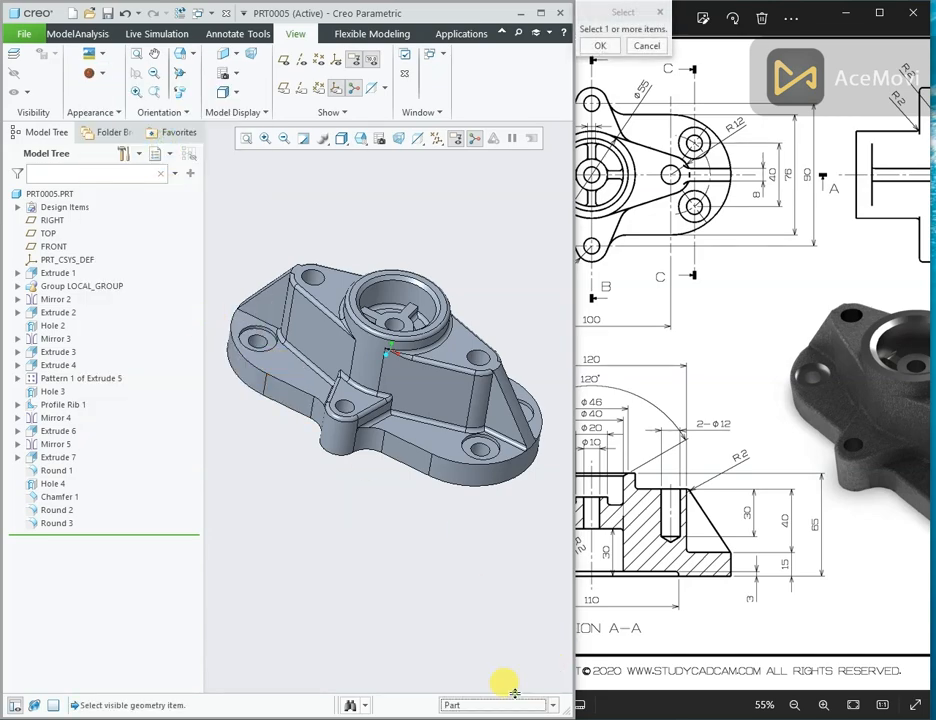
left_click(412, 384)
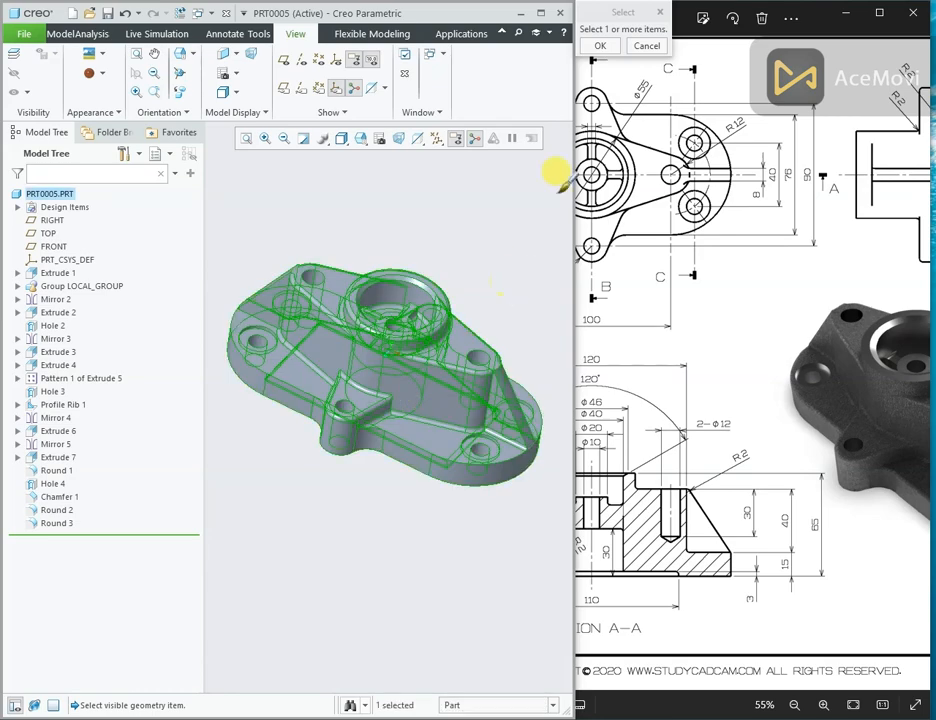
left_click(600, 47)
Return the finished housing to its standard orientation and maximize the modelling window.
middle_click_drag(351, 428, 404, 362)
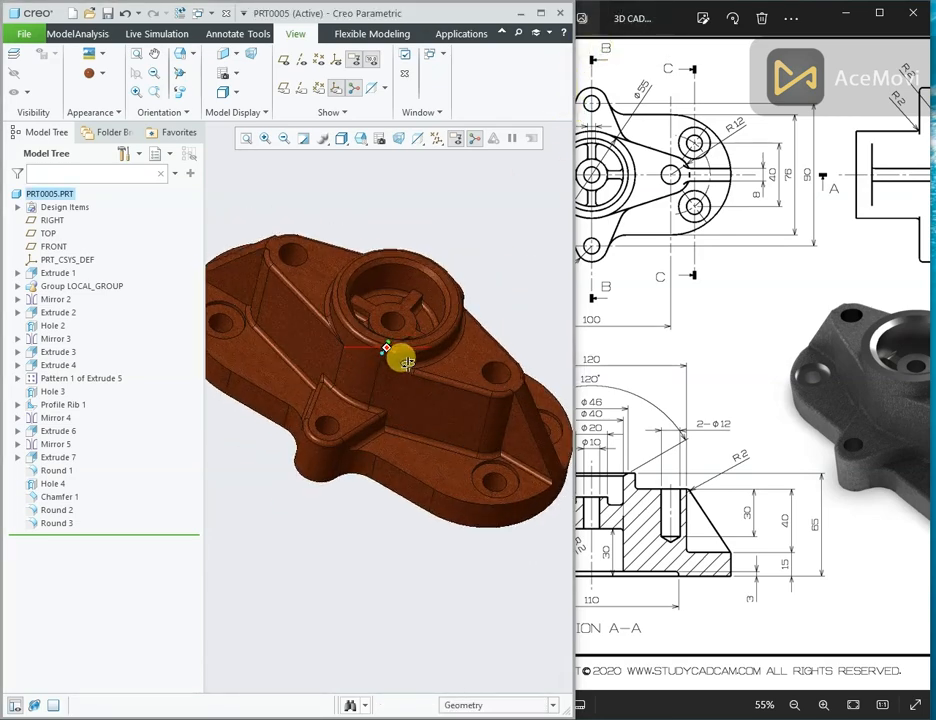
key("ctrl+d")
scroll(400, 314, "down", 2)
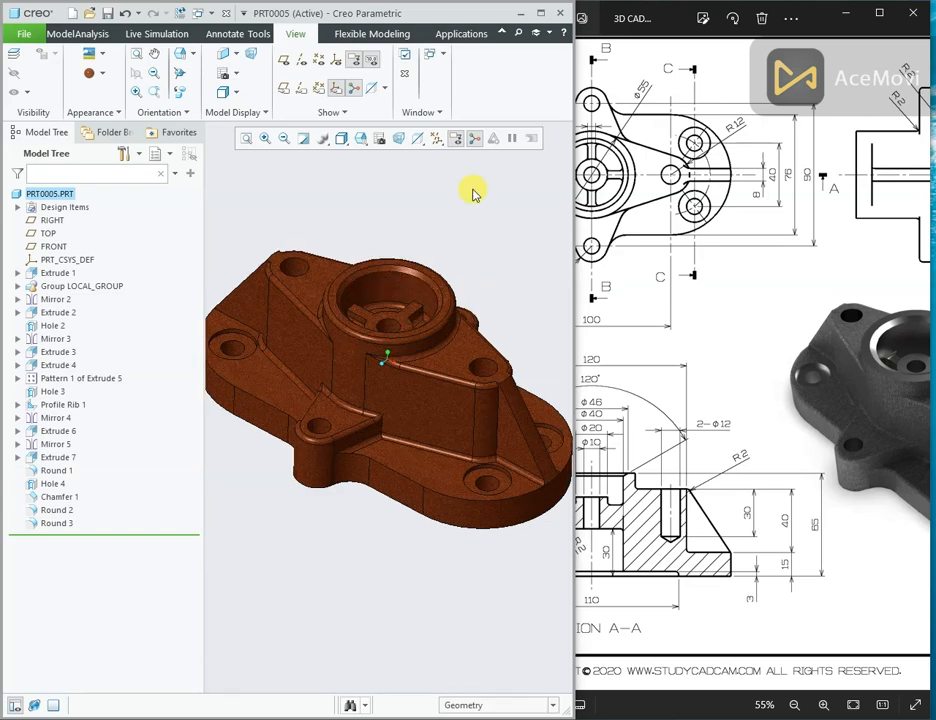
left_click(538, 12)
scroll(535, 338, "down", 4)
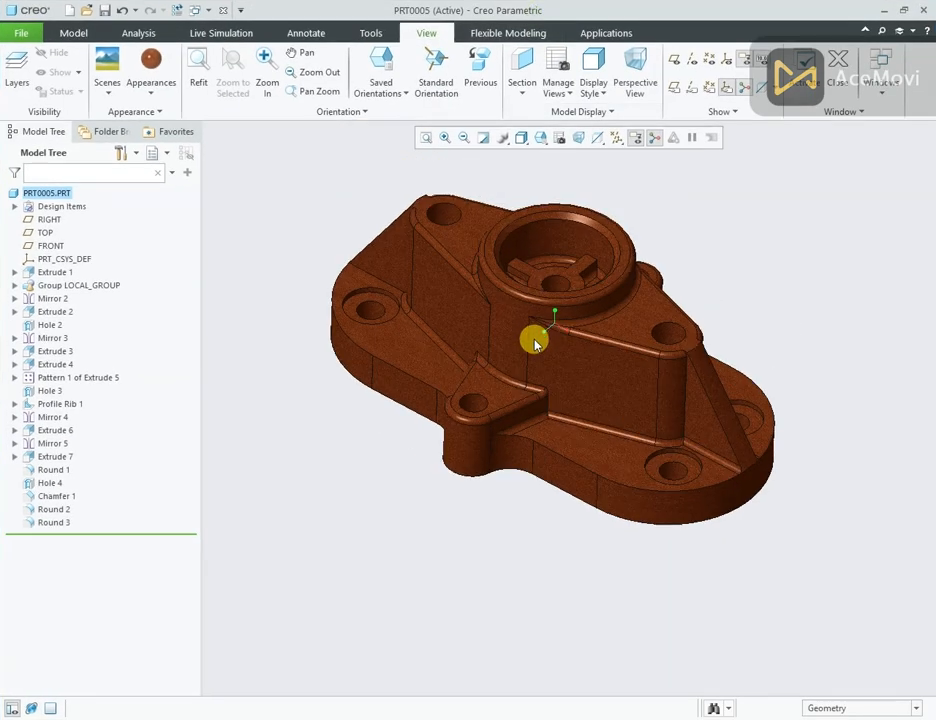